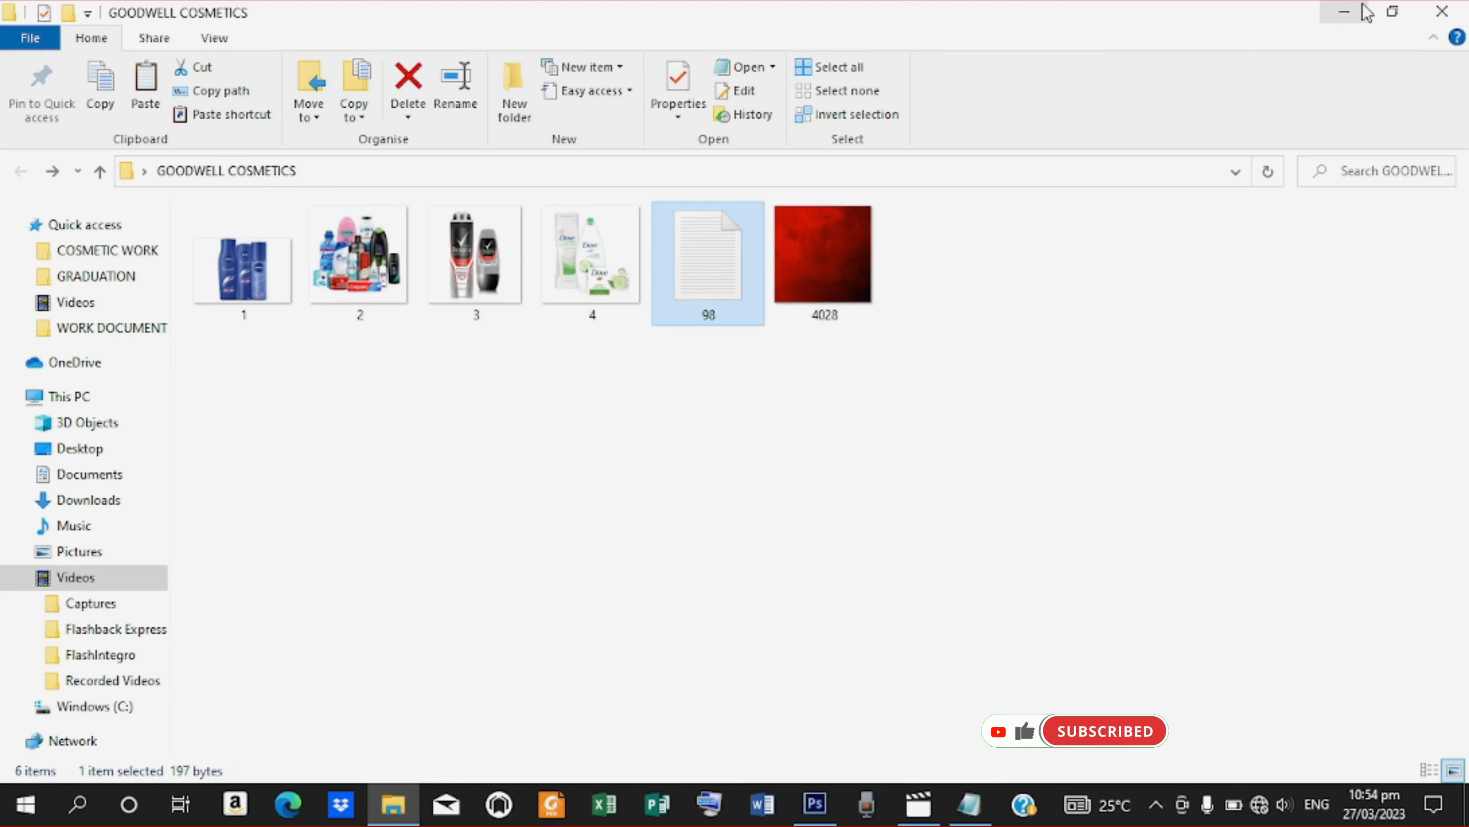
Switch to Photoshop and create a 4 × 4 inch document at 200 pixels/inch, RGB Color, with a white background
click(1344, 12)
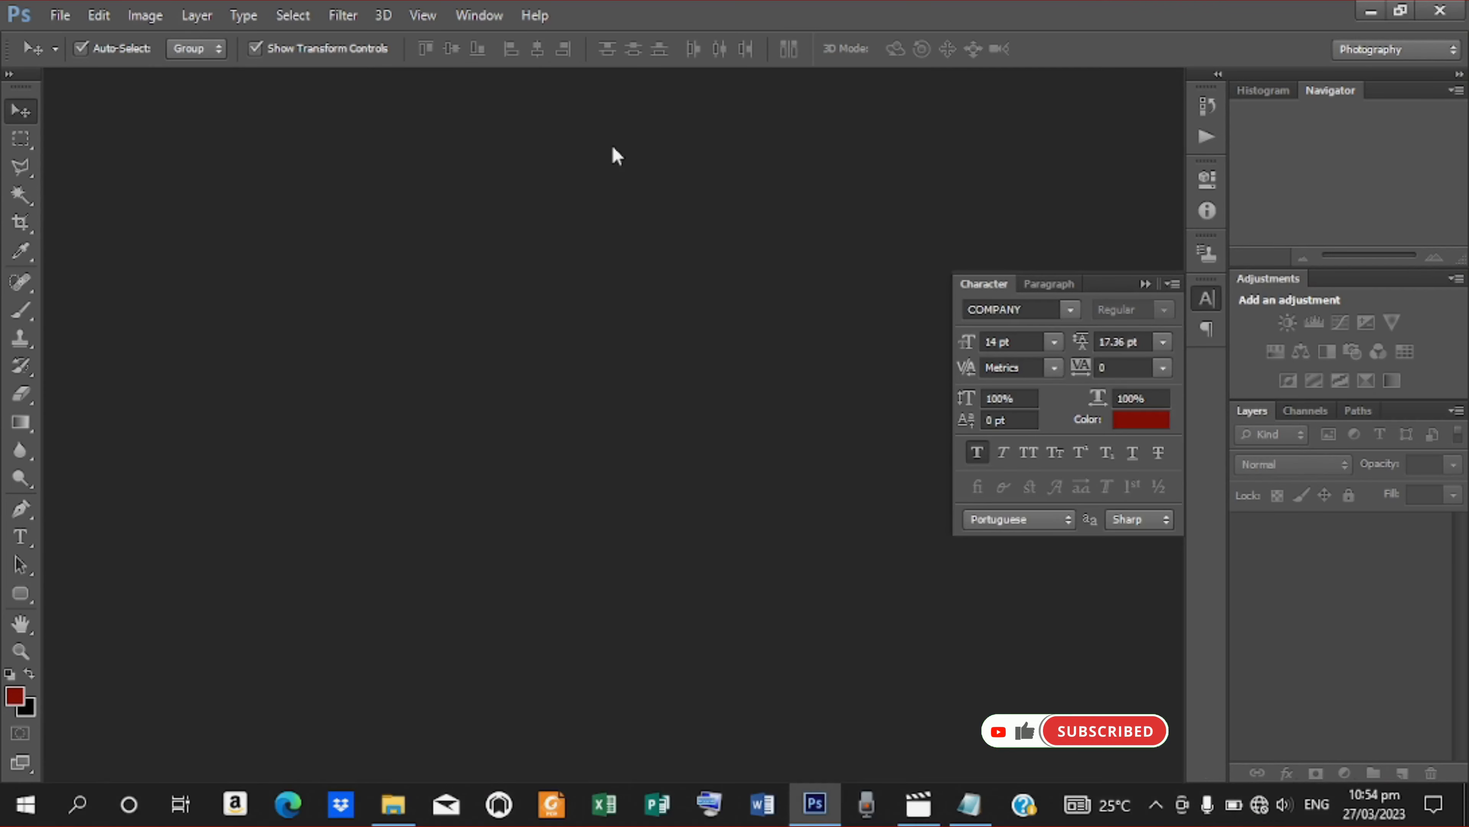
click(69, 16)
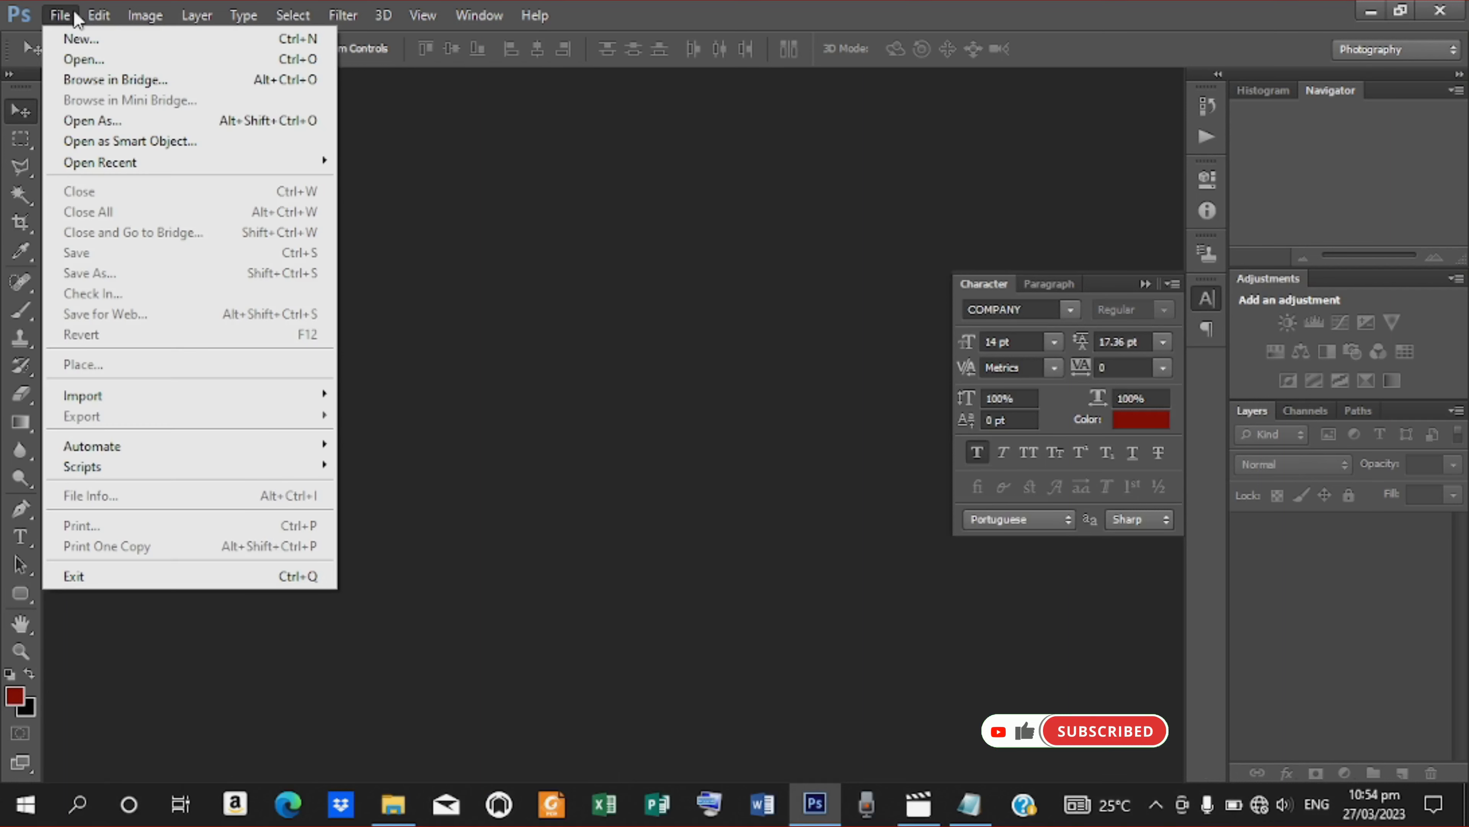
click(70, 39)
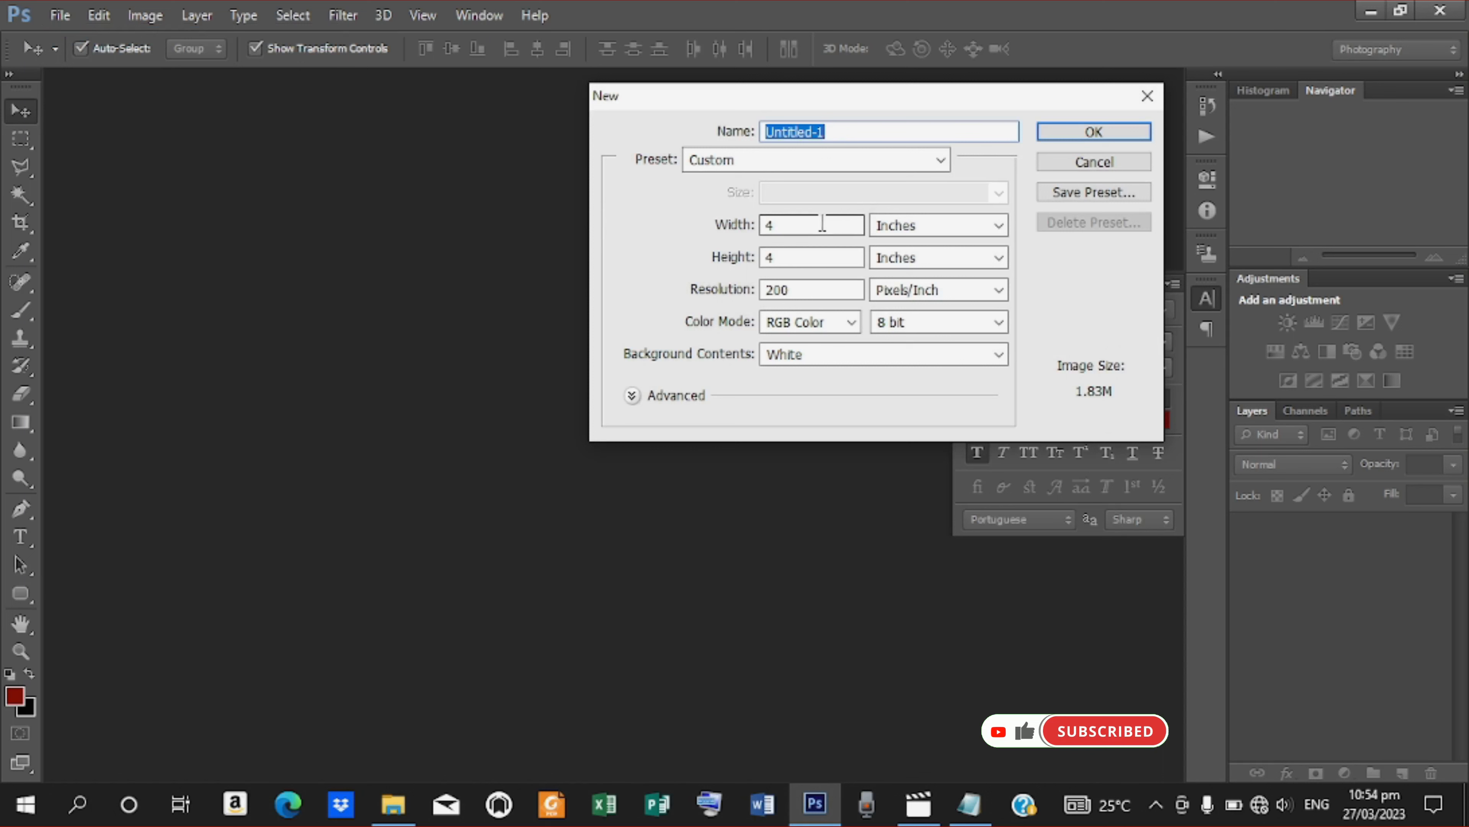
click(821, 223)
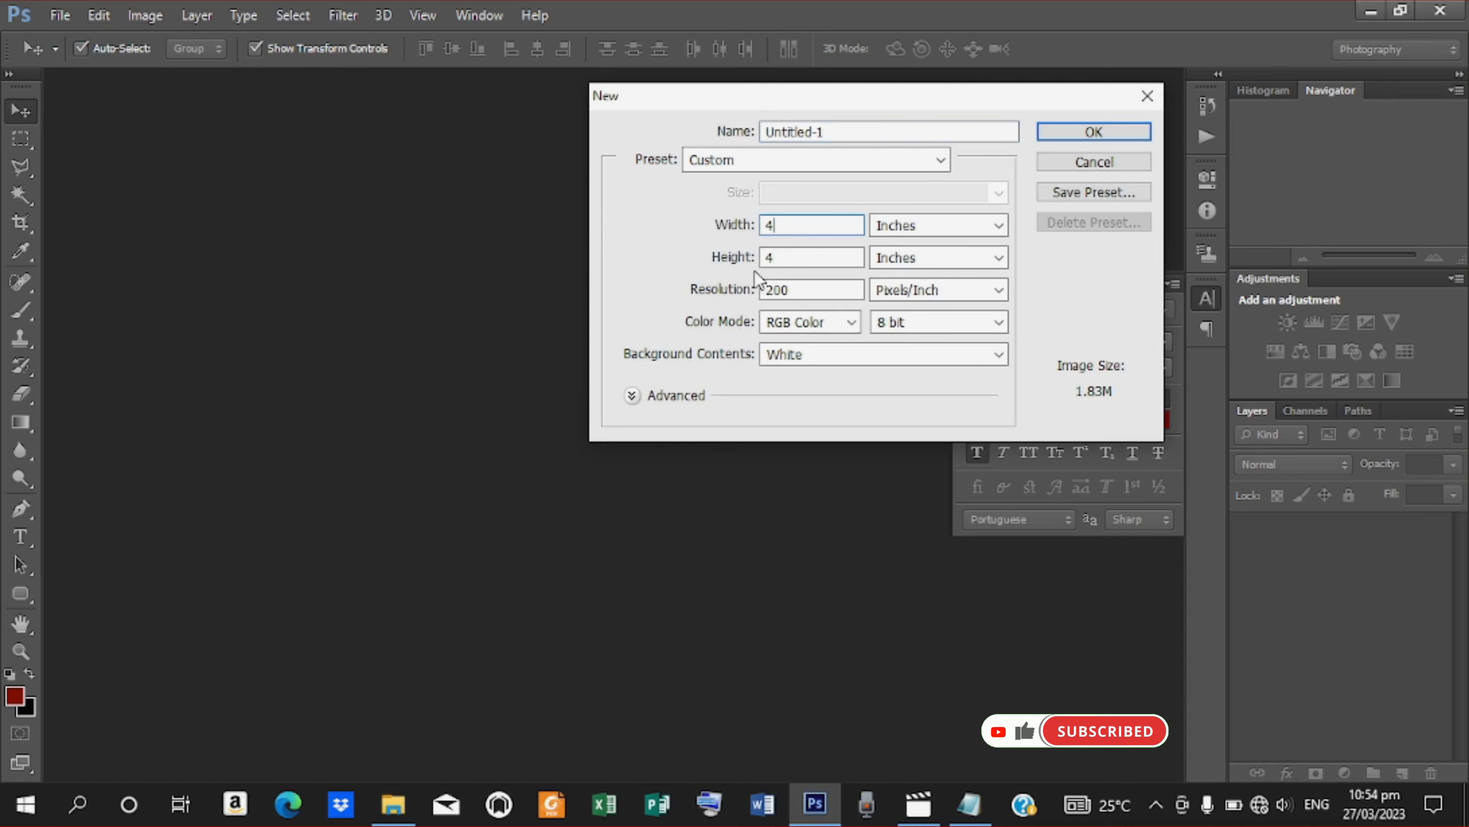
click(781, 258)
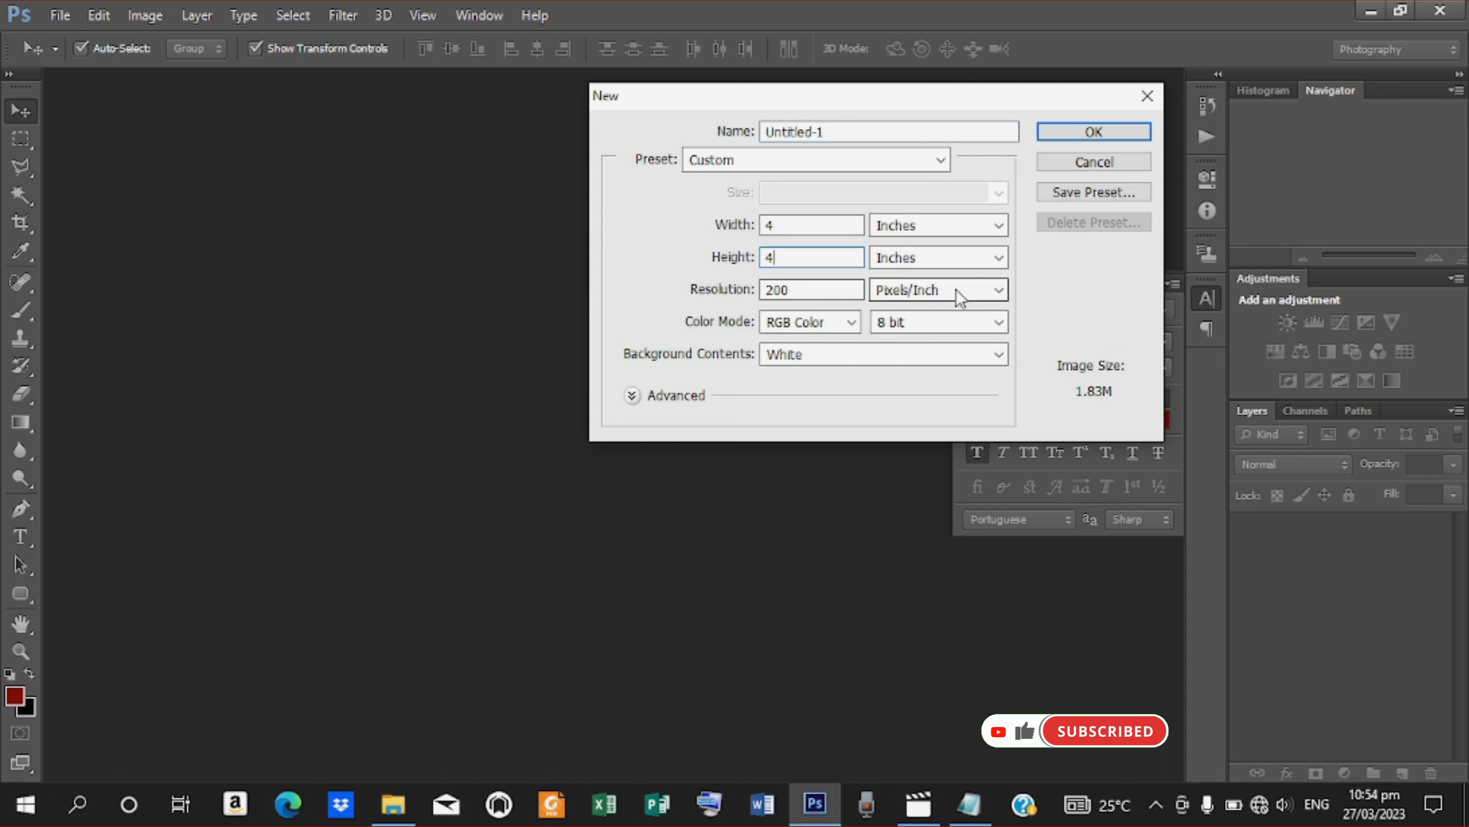
double_click(800, 294)
text(200)
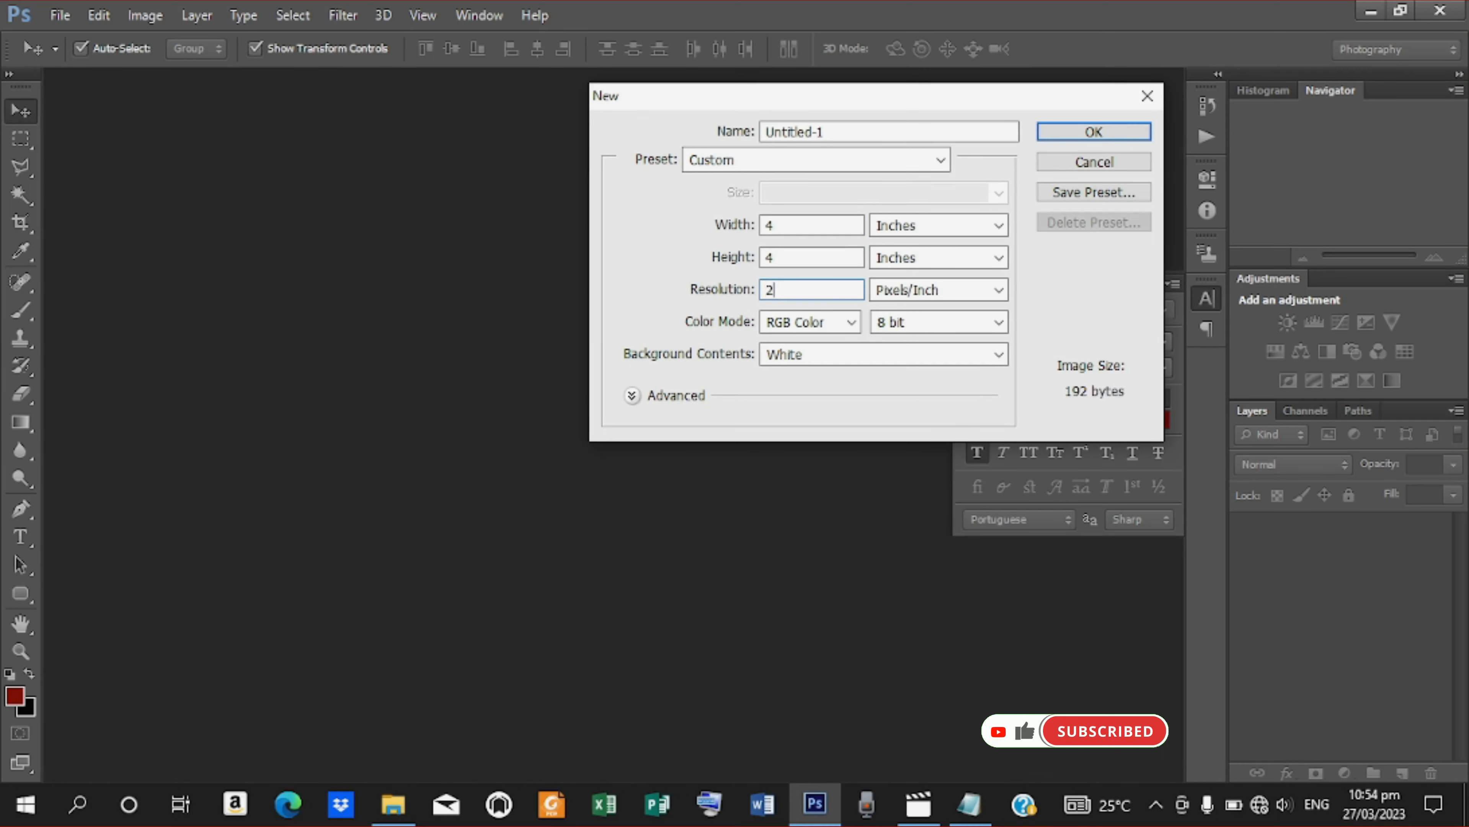
click(845, 323)
click(793, 379)
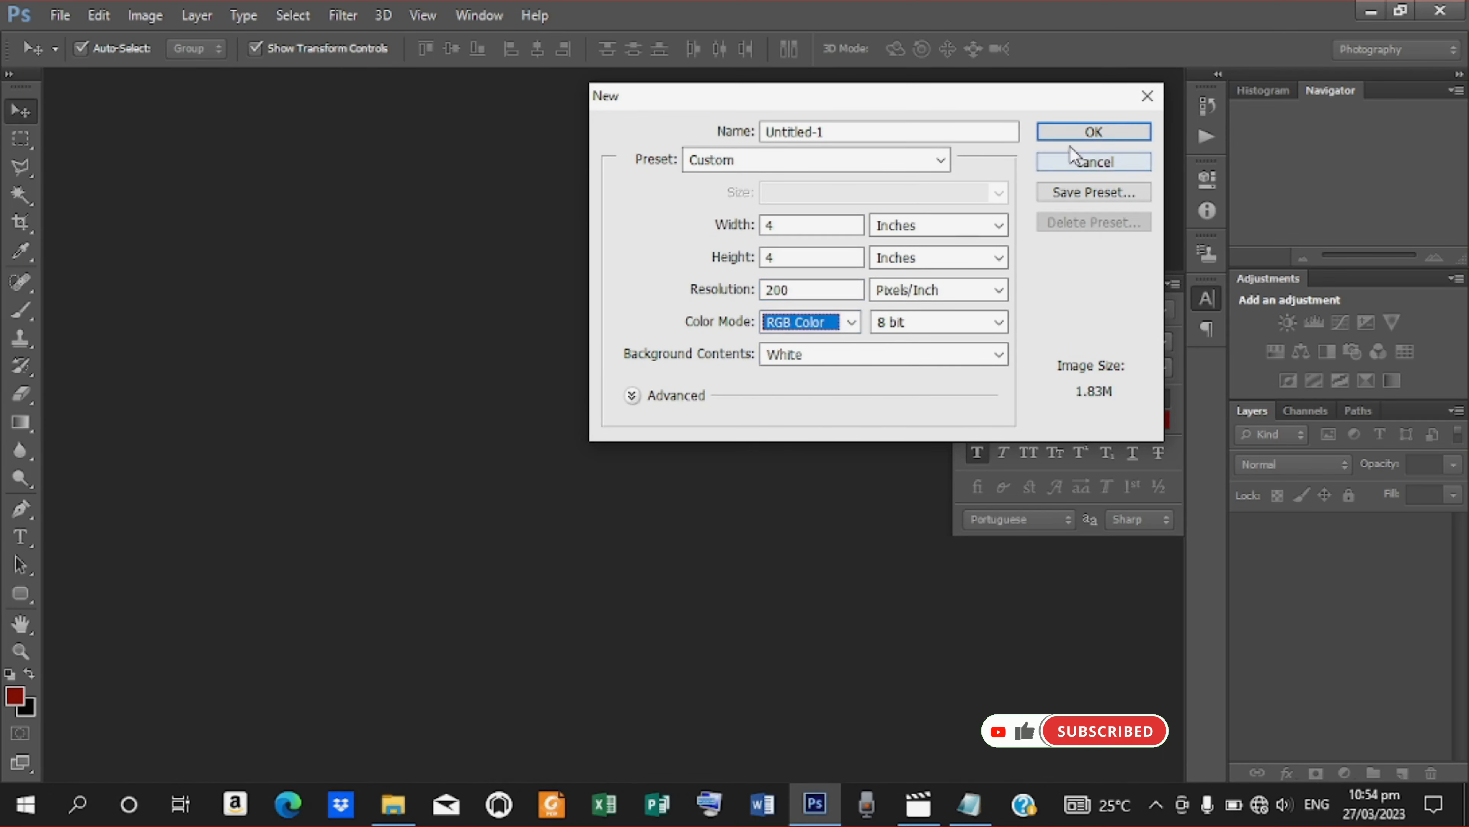
click(1077, 135)
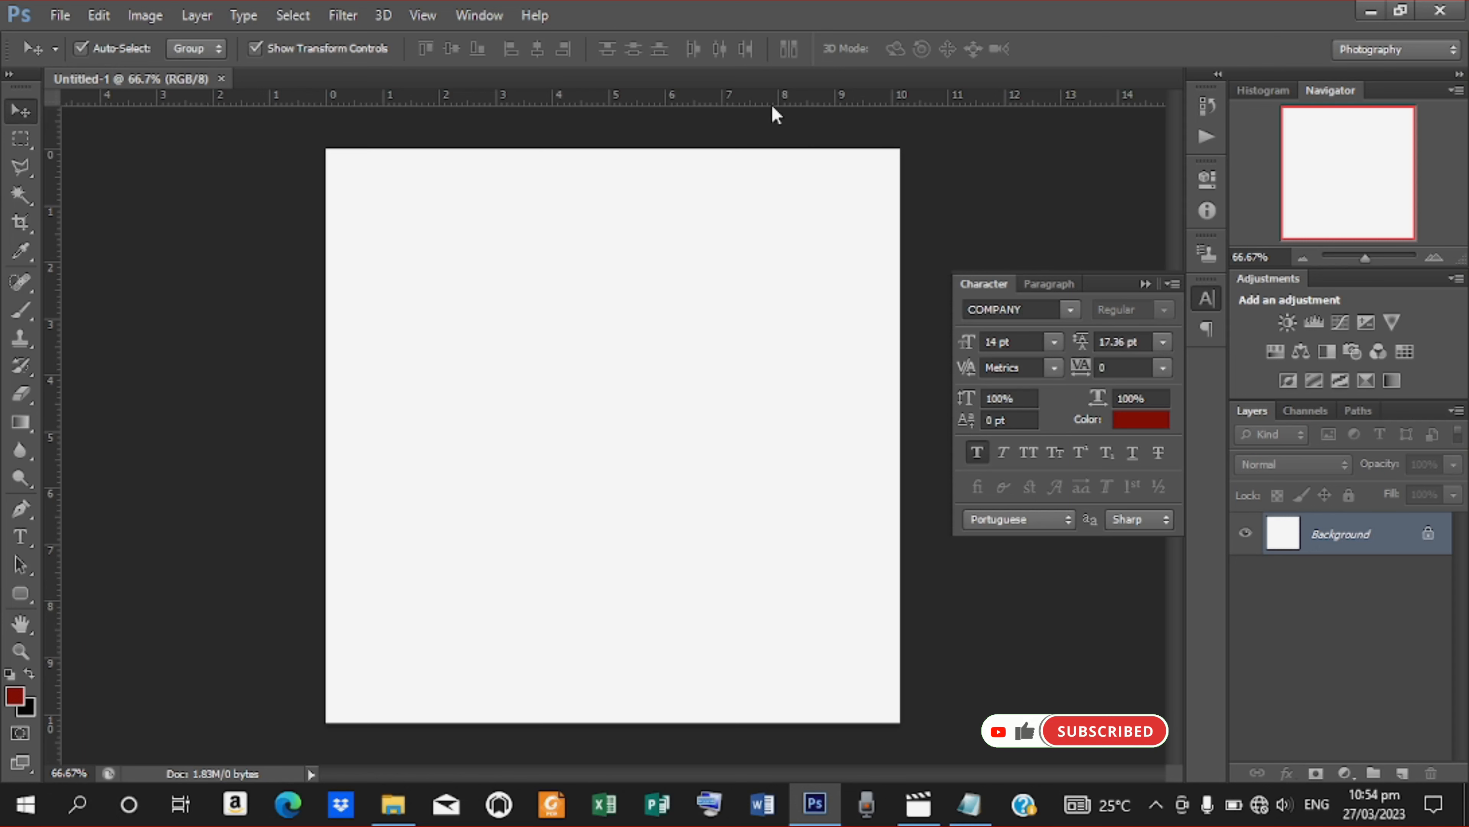
Add horizontal guides at about 0.25, 1.8, 7.5 and 7.6 on the vertical ruler
drag(772, 106, 769, 579)
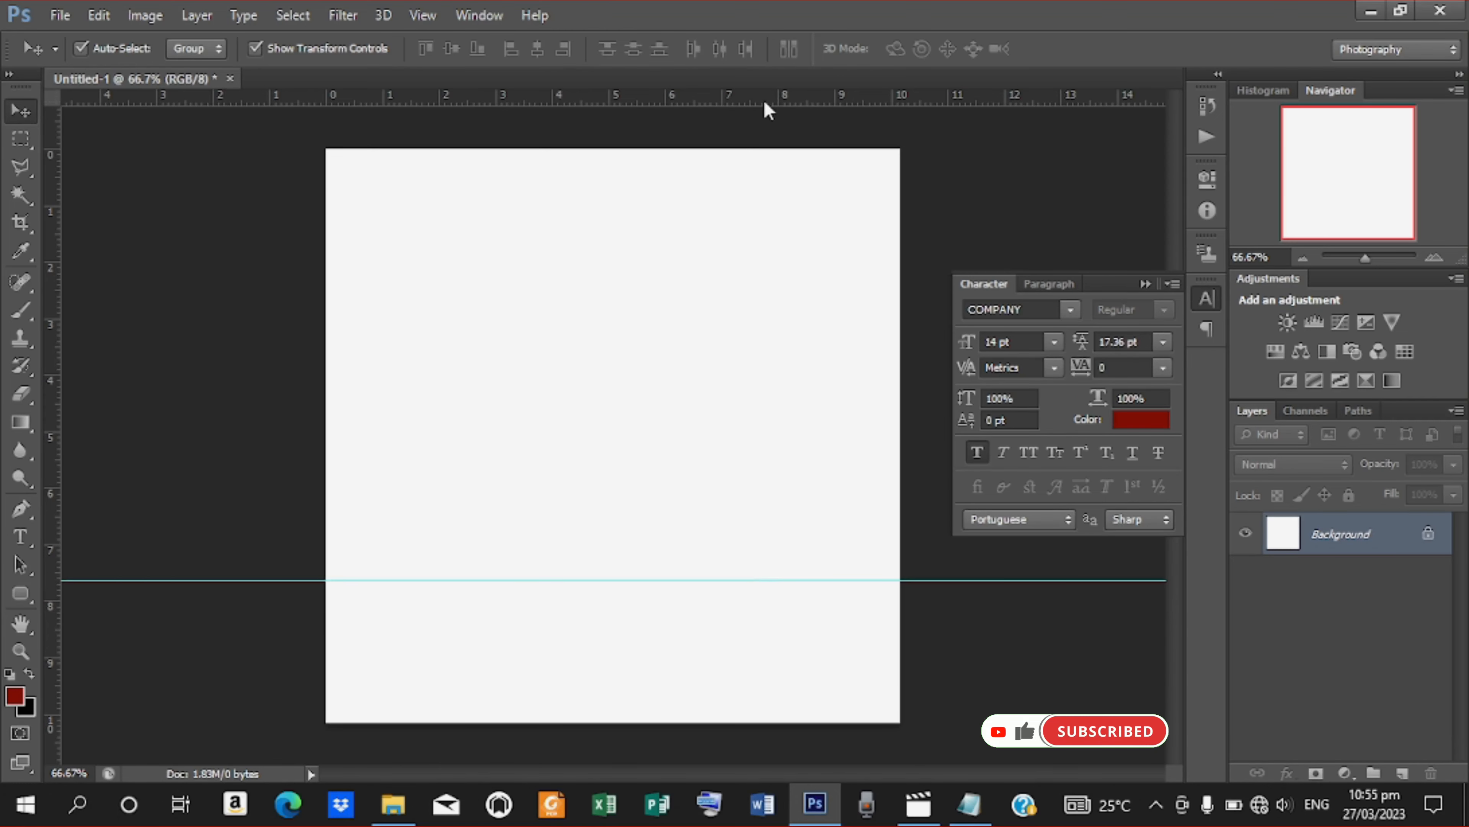
drag(767, 99, 767, 162)
drag(781, 106, 779, 252)
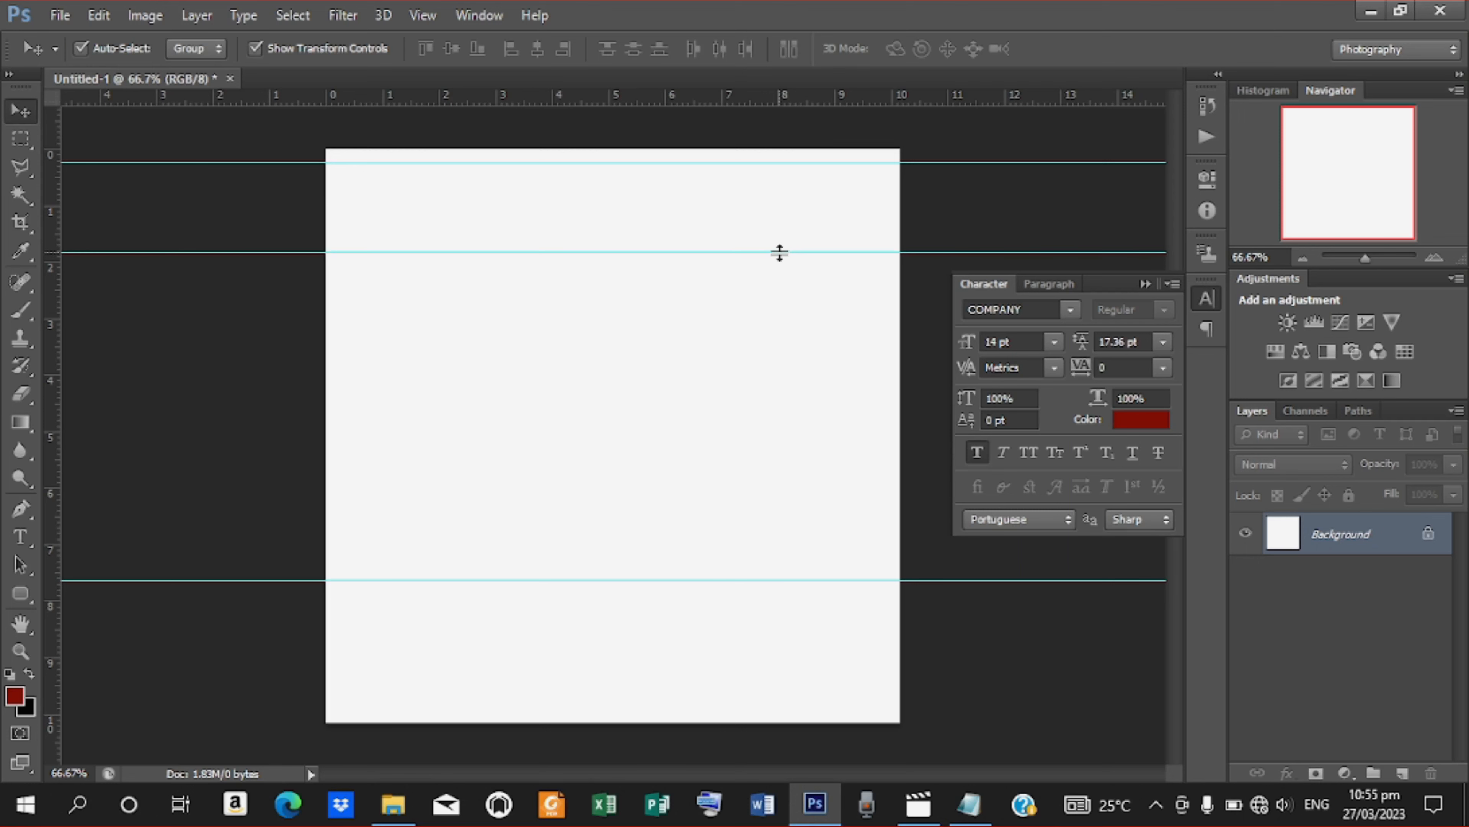
drag(806, 104, 811, 575)
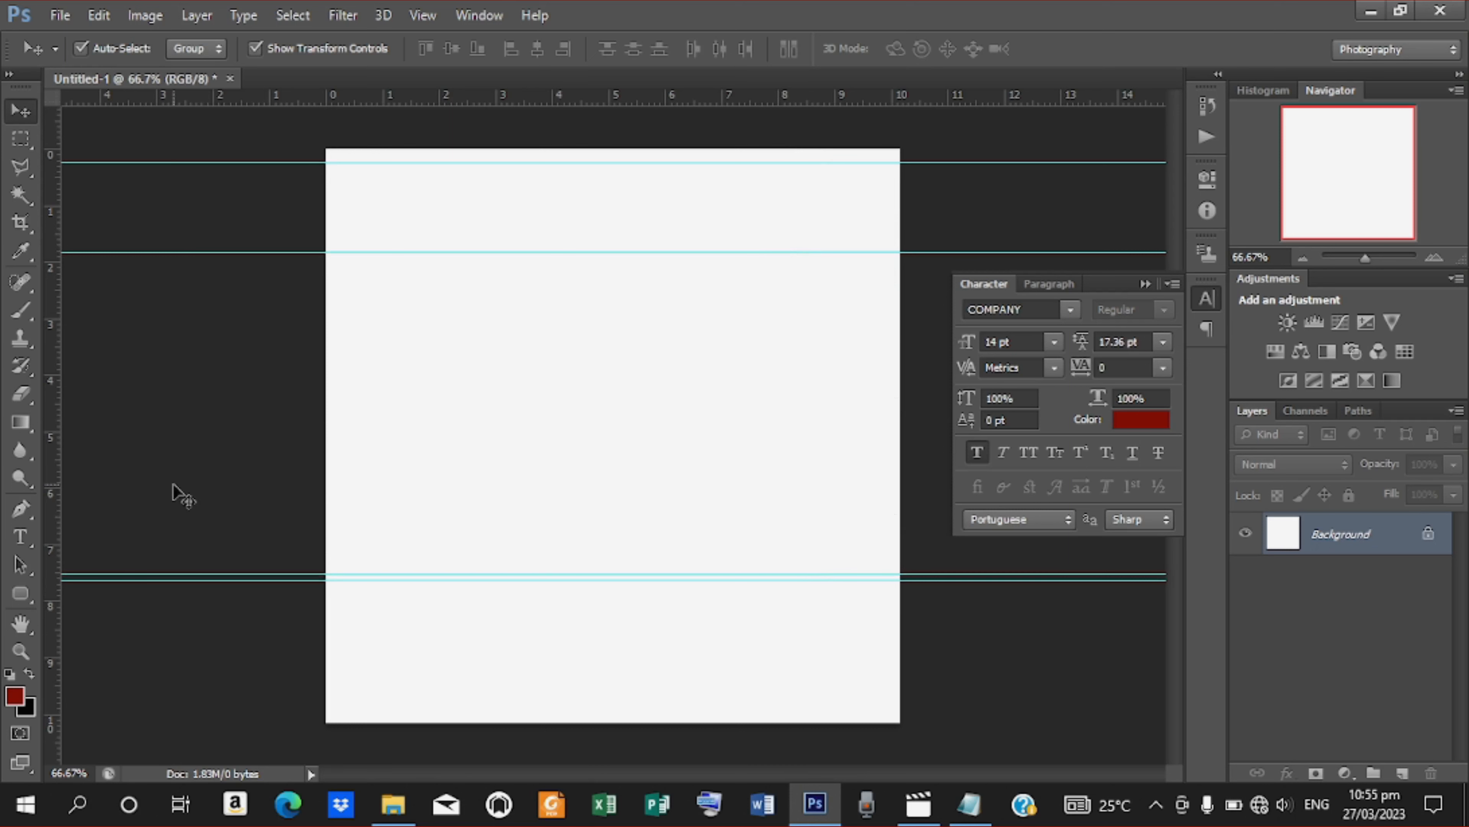
Add vertical guides at about 6.2 and 10 on the horizontal ruler, fine-tuning the position of the first one
drag(61, 432, 679, 416)
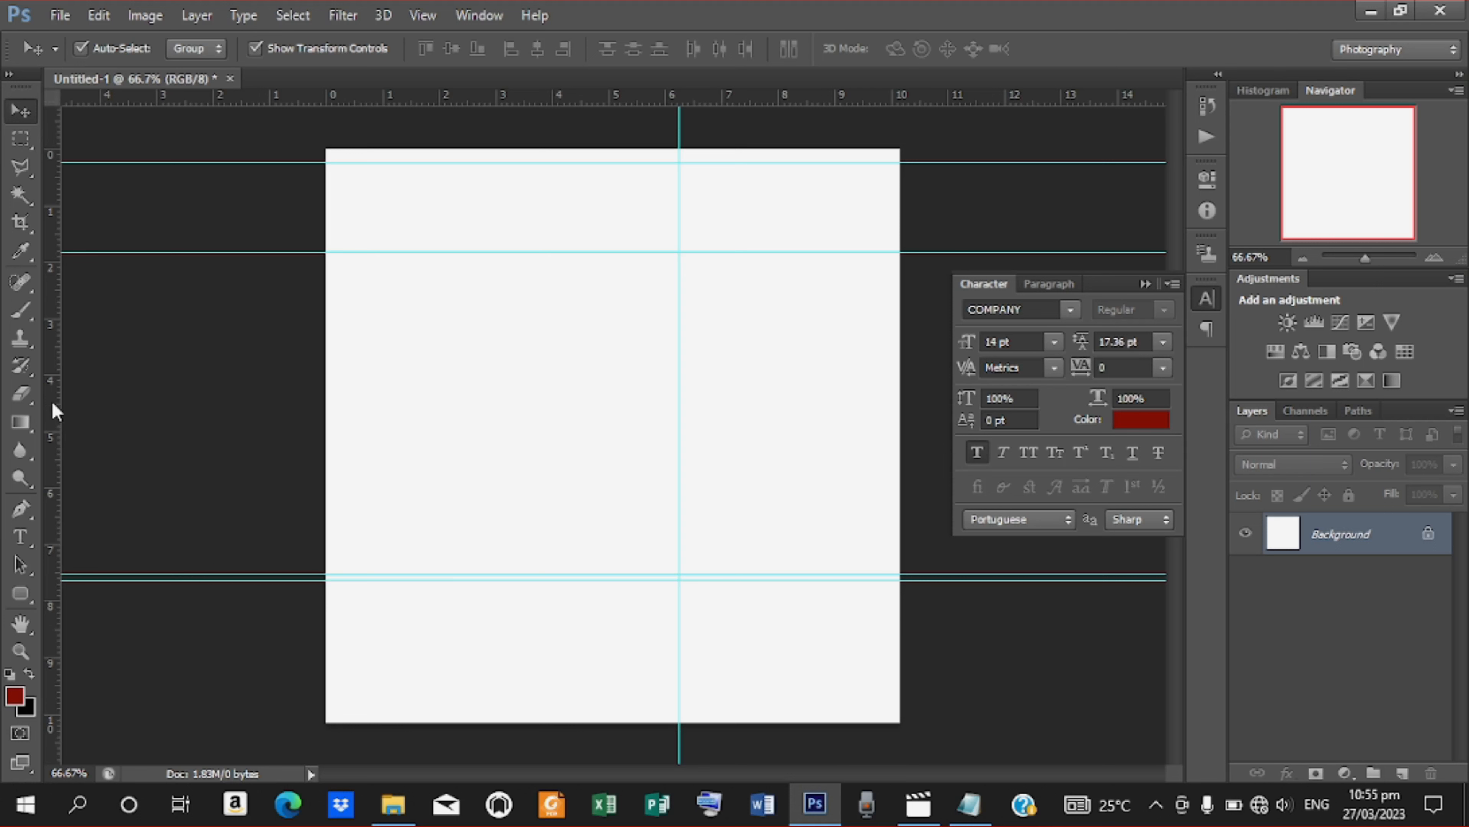
drag(57, 403, 891, 374)
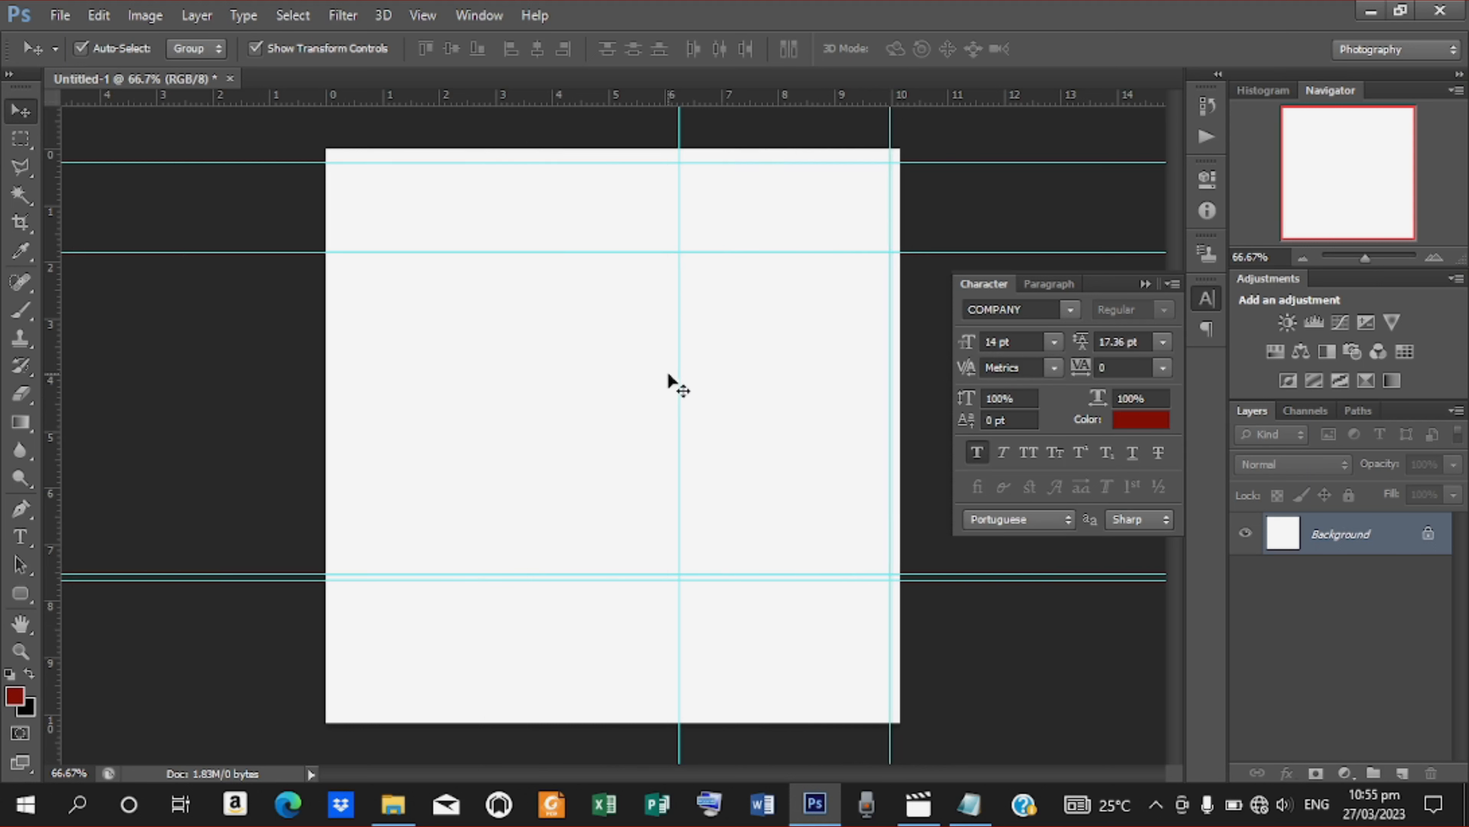
drag(675, 374, 675, 351)
click(734, 320)
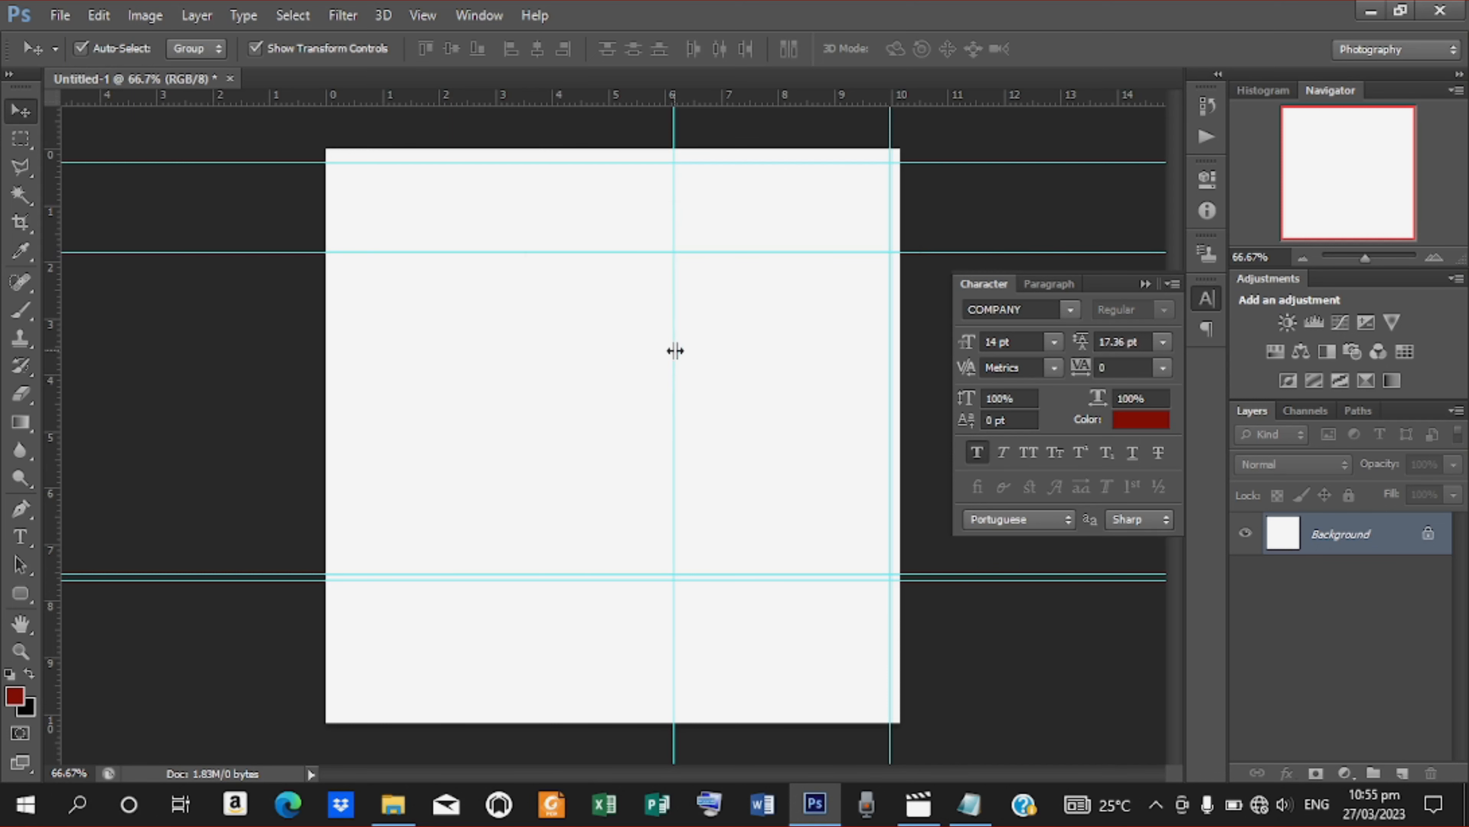
Place the red texture image 4028 and shrink its height from below to the lowest horizontal guide, about 4.33%
click(61, 18)
click(102, 365)
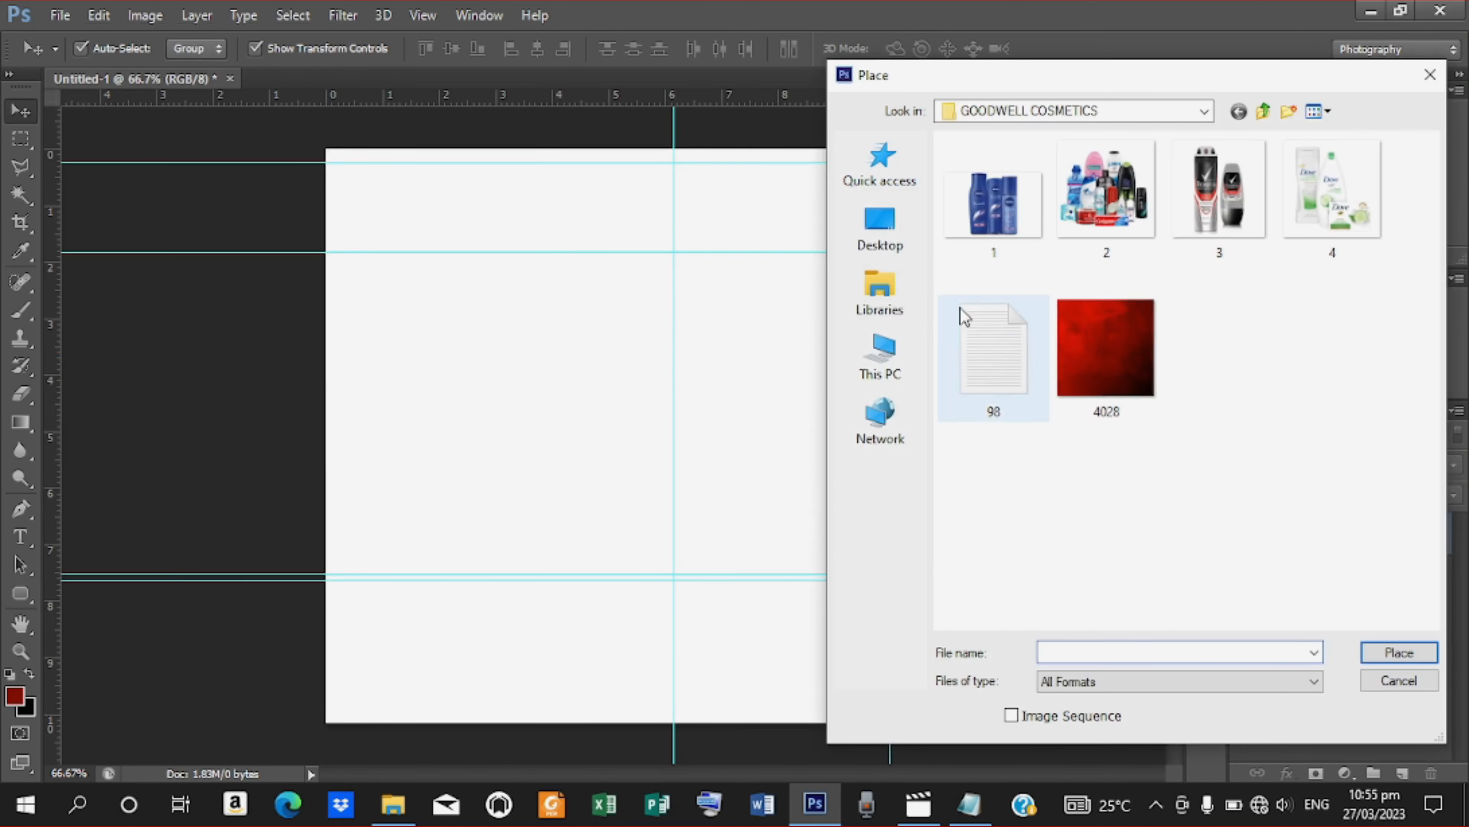
click(1084, 336)
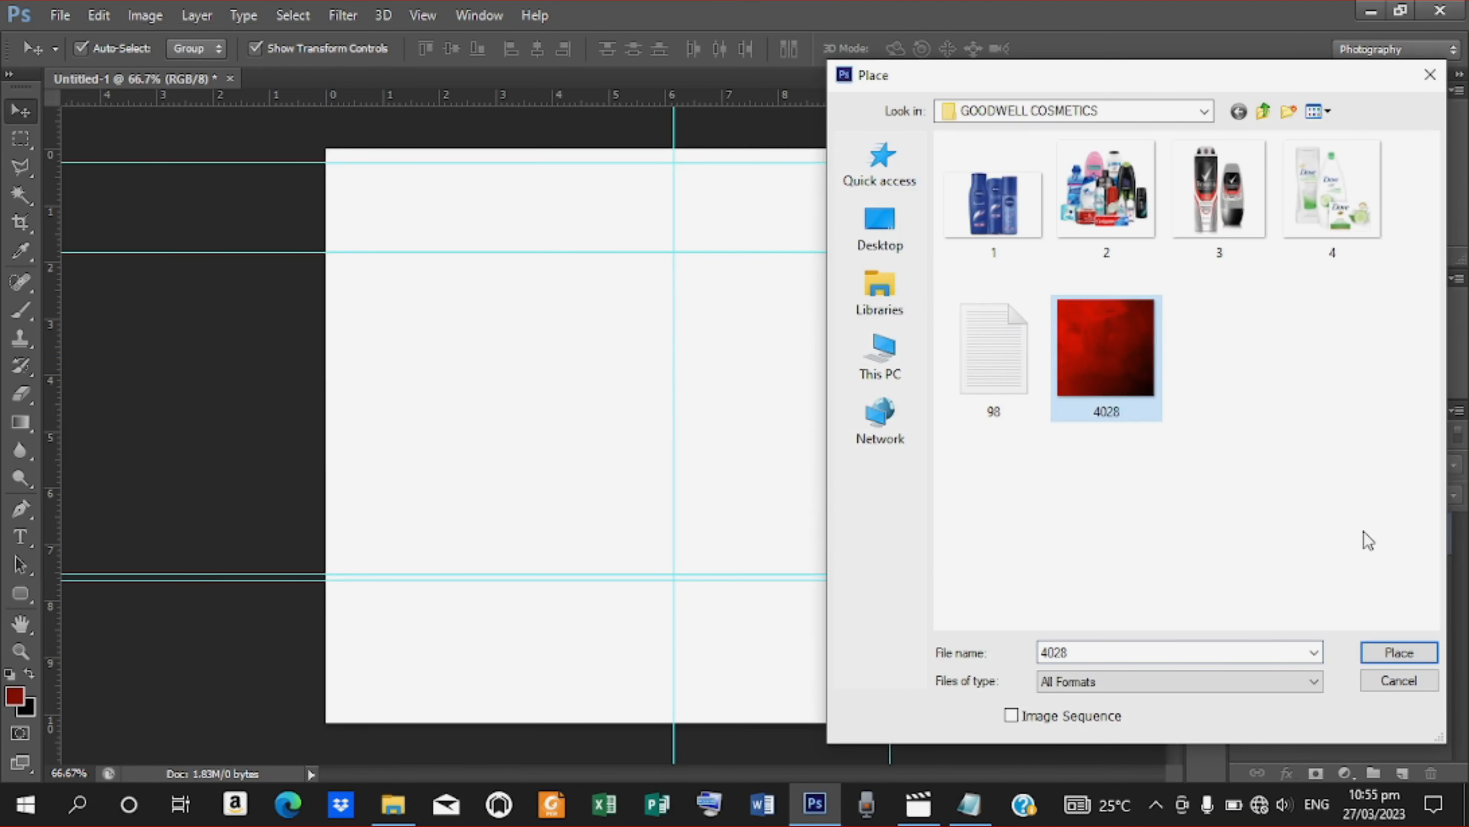
click(1396, 652)
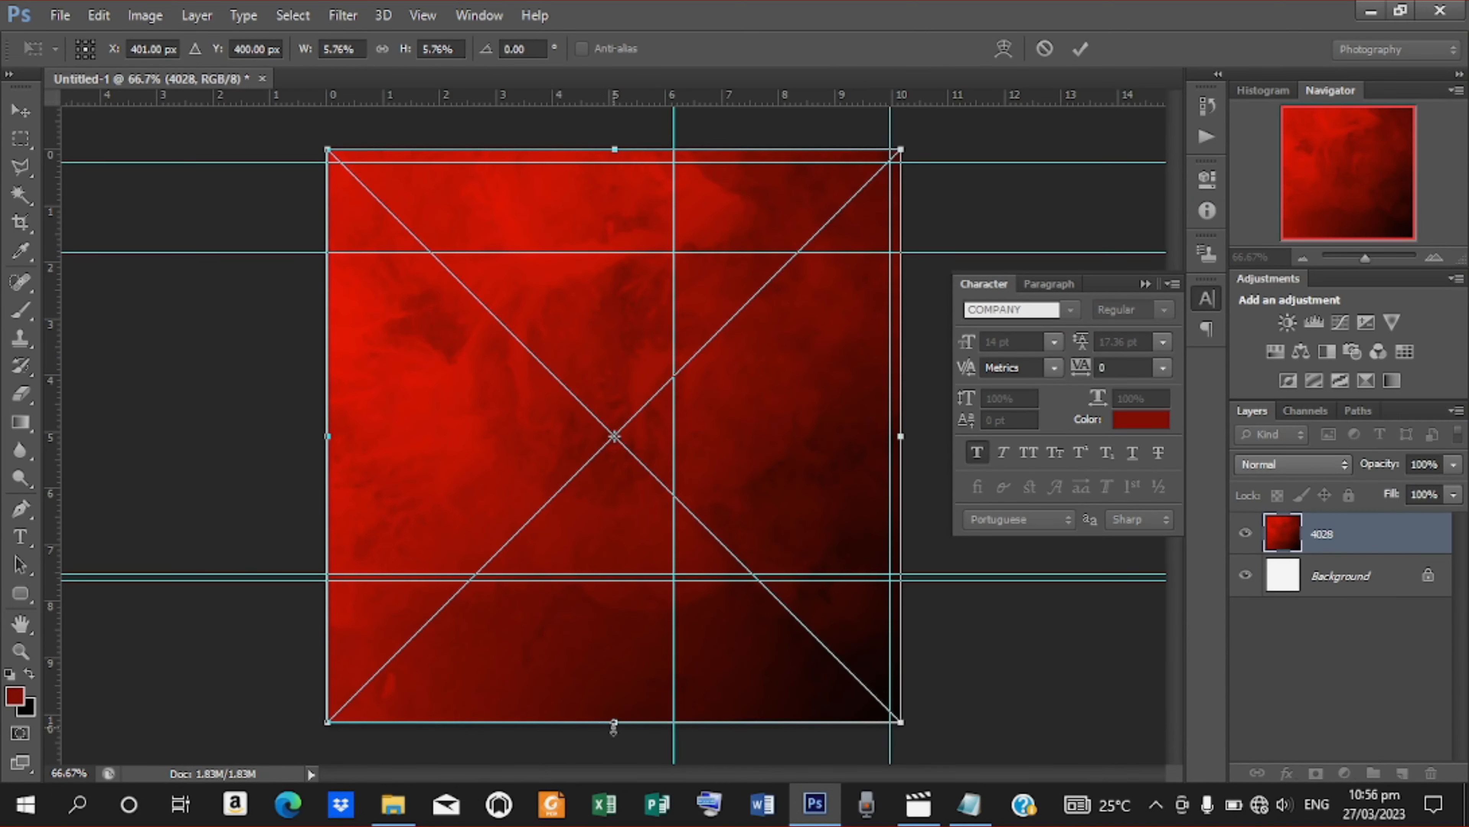
drag(614, 727, 628, 585)
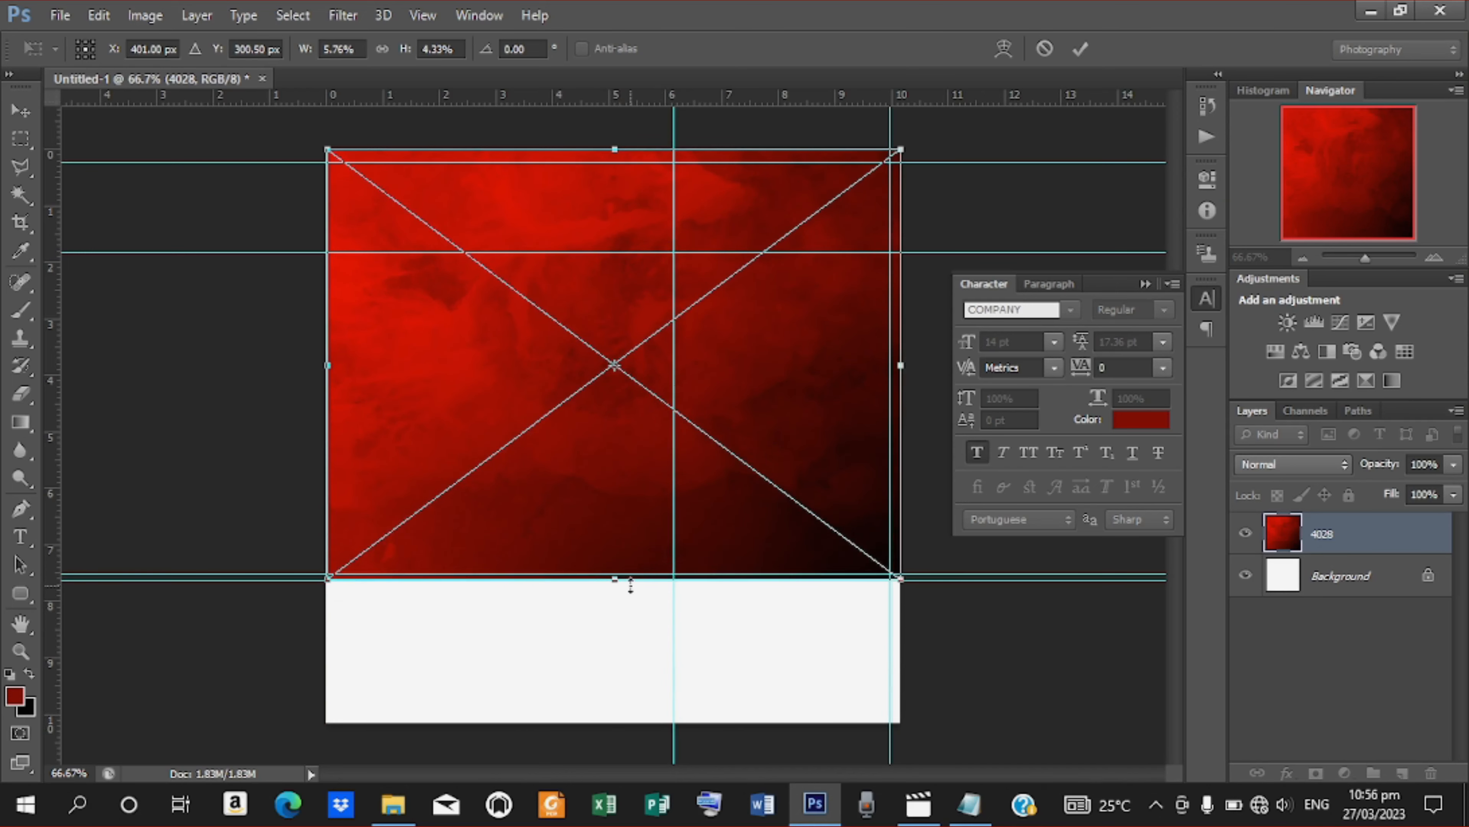
click(1089, 46)
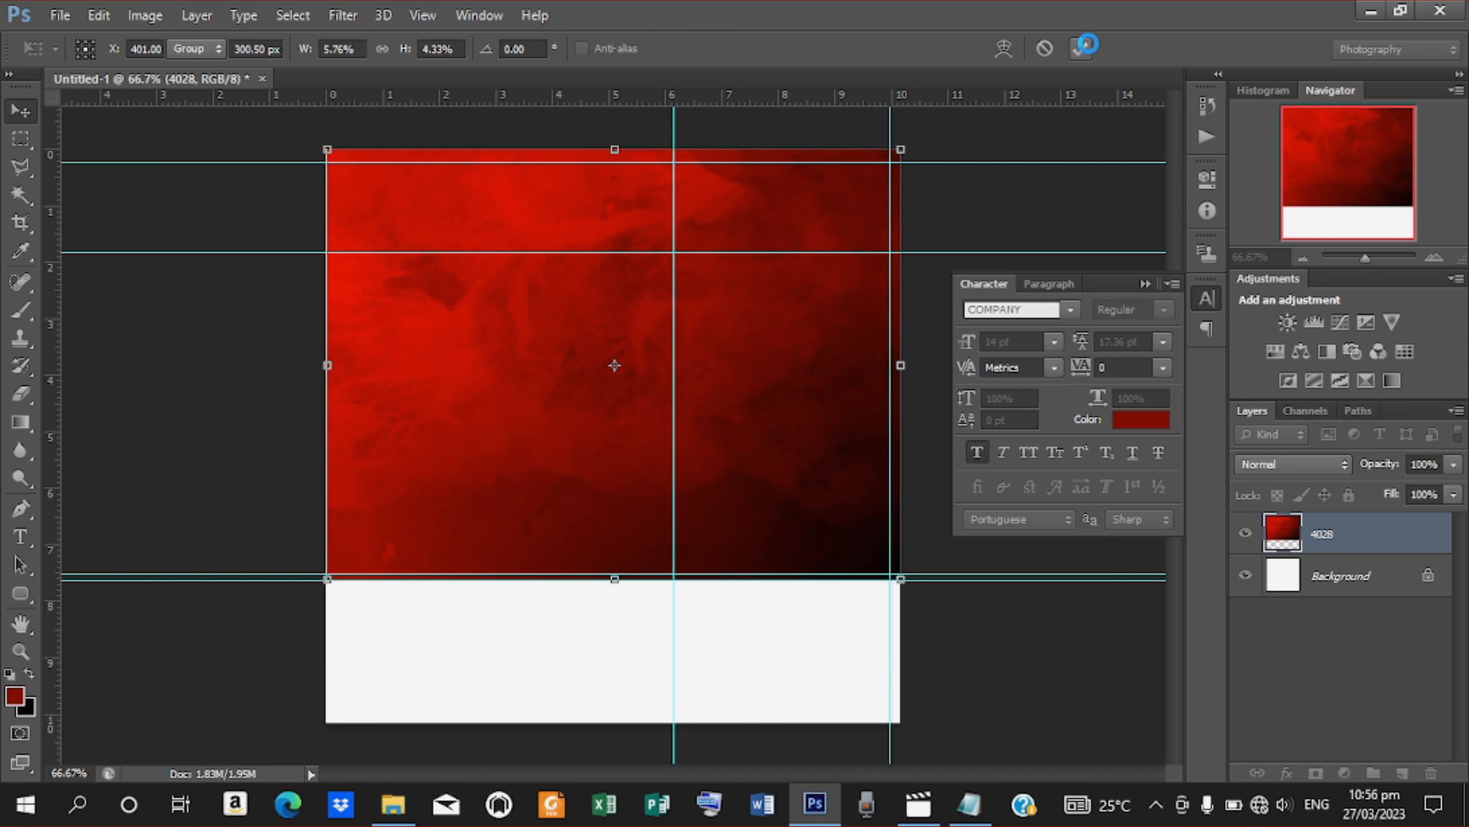
Stretch the red texture's left edge slightly to meet the canvas edge
click(595, 449)
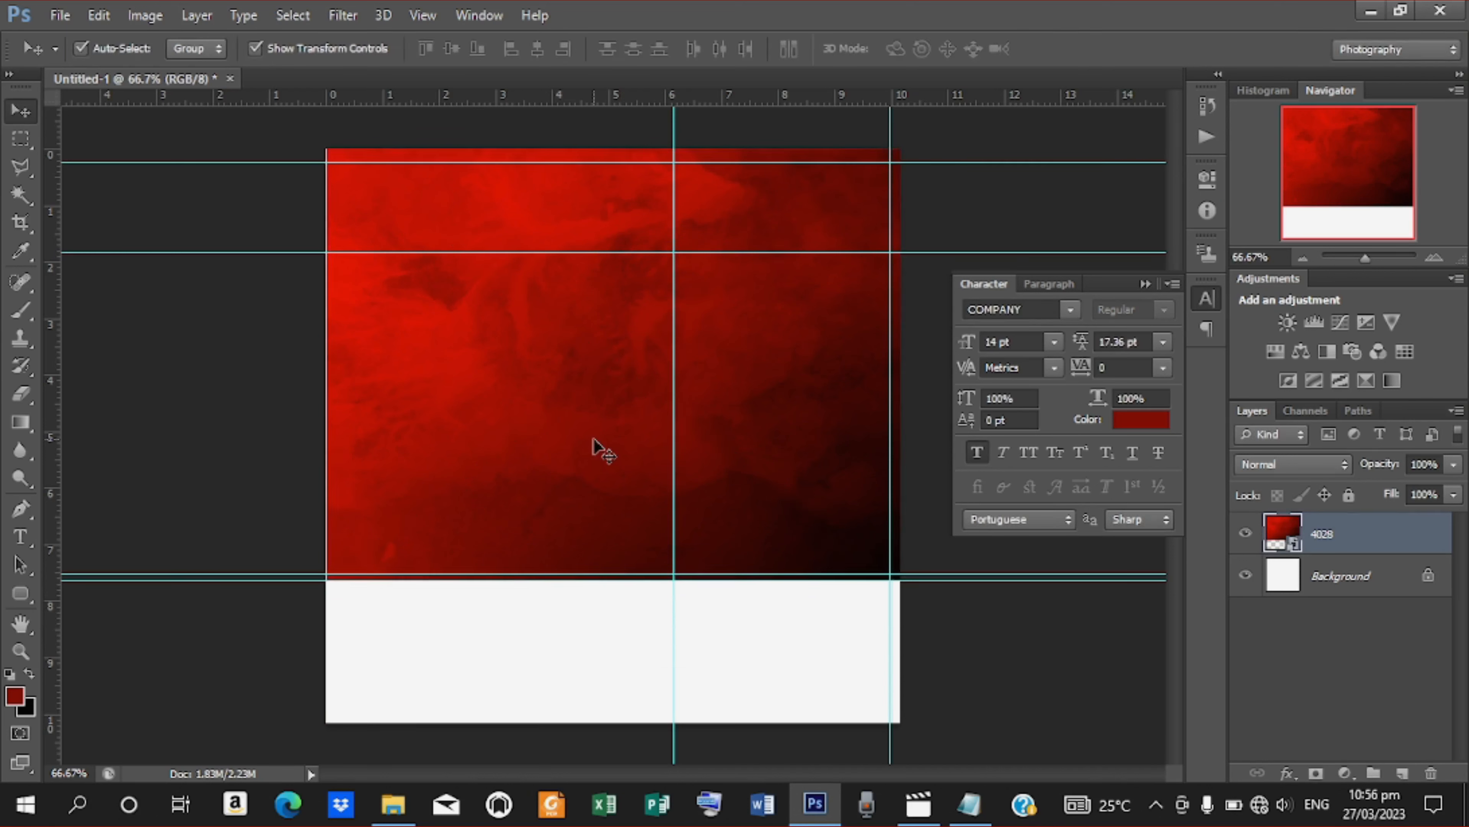
drag(329, 364, 326, 365)
click(1080, 49)
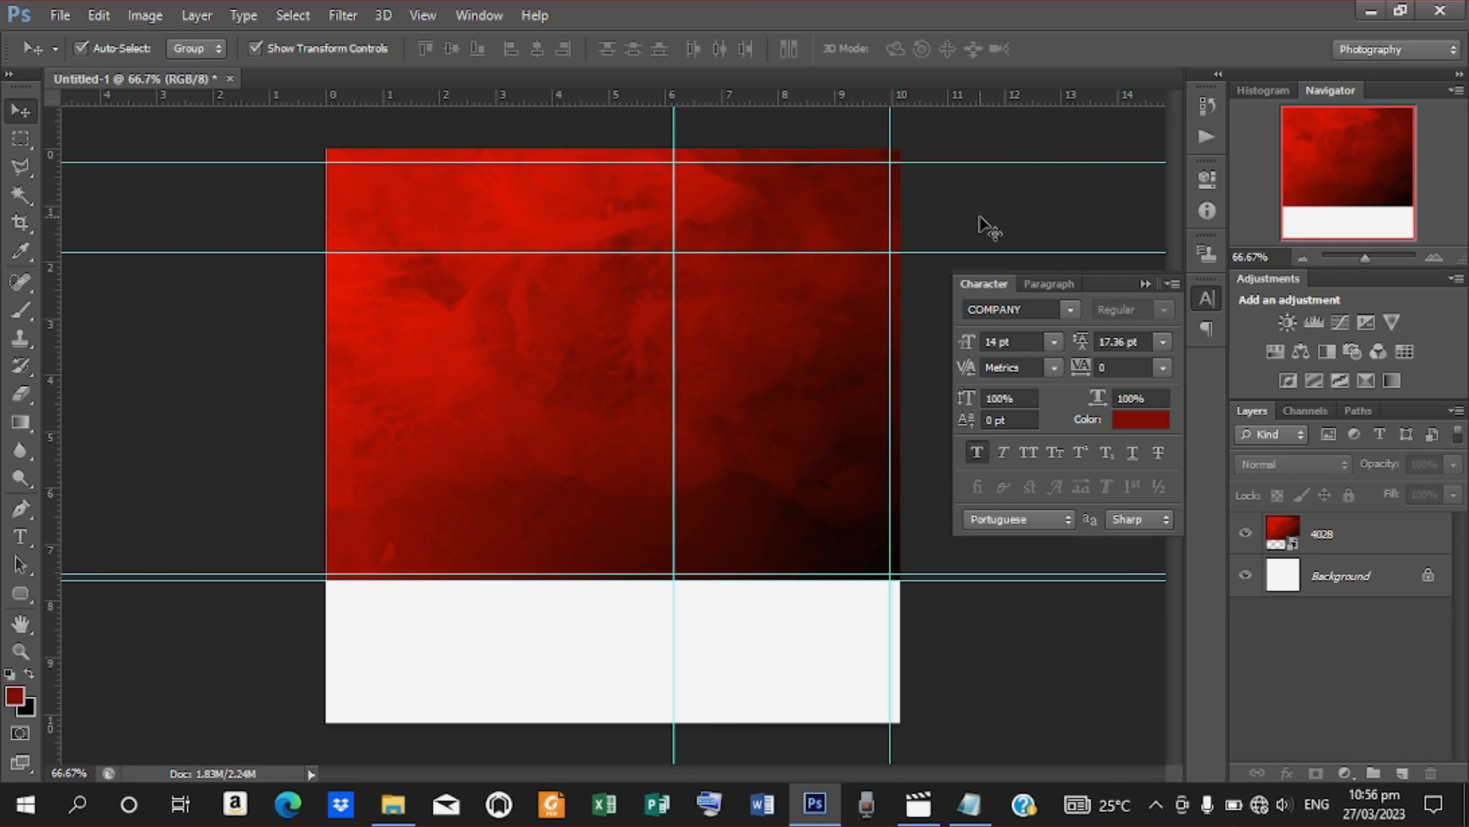
Add a Curves adjustment clipped to layer 4028 and darken its midtones with a point at input 140, output 110
click(1348, 536)
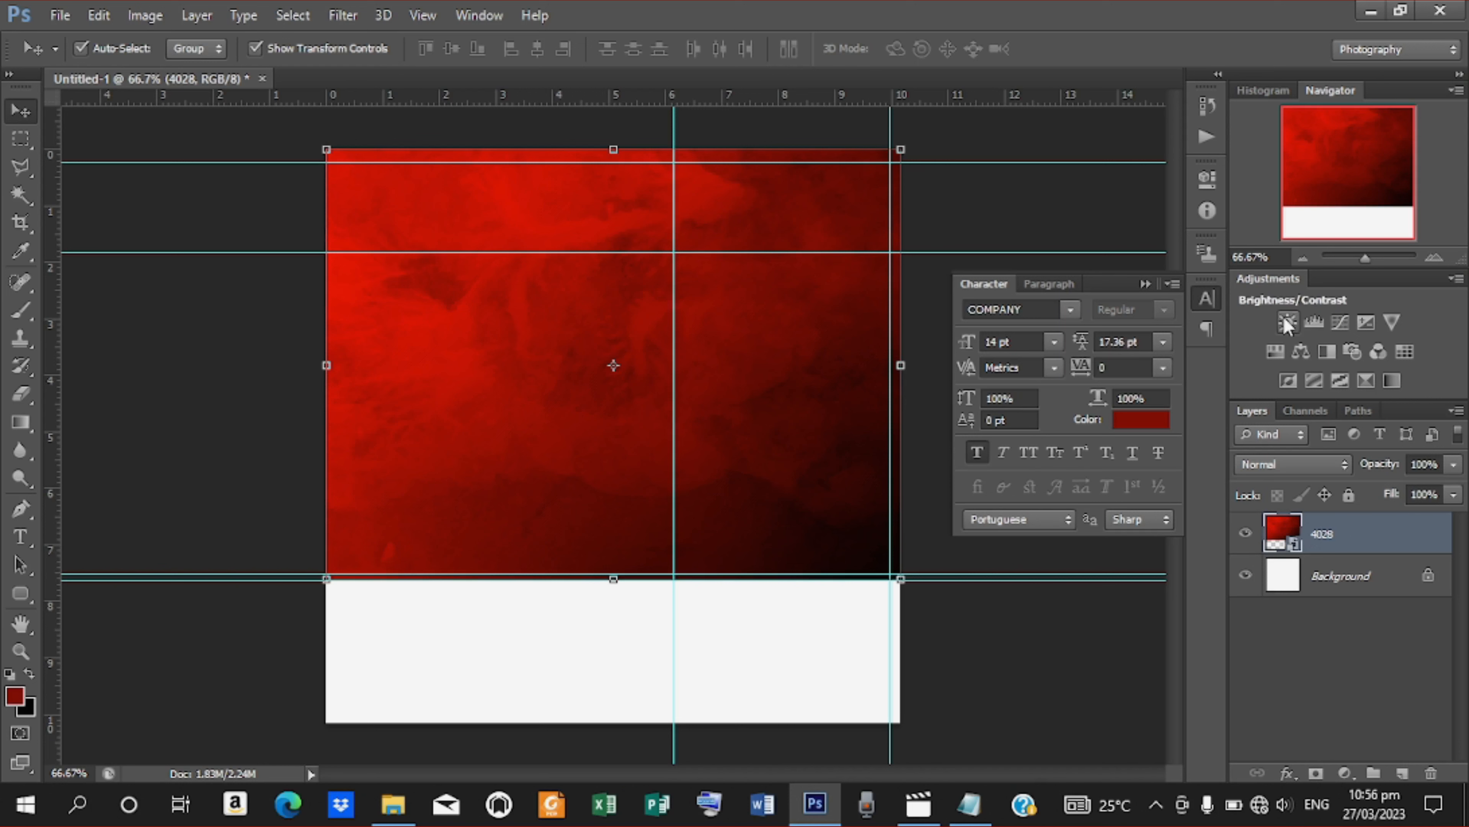
click(1340, 322)
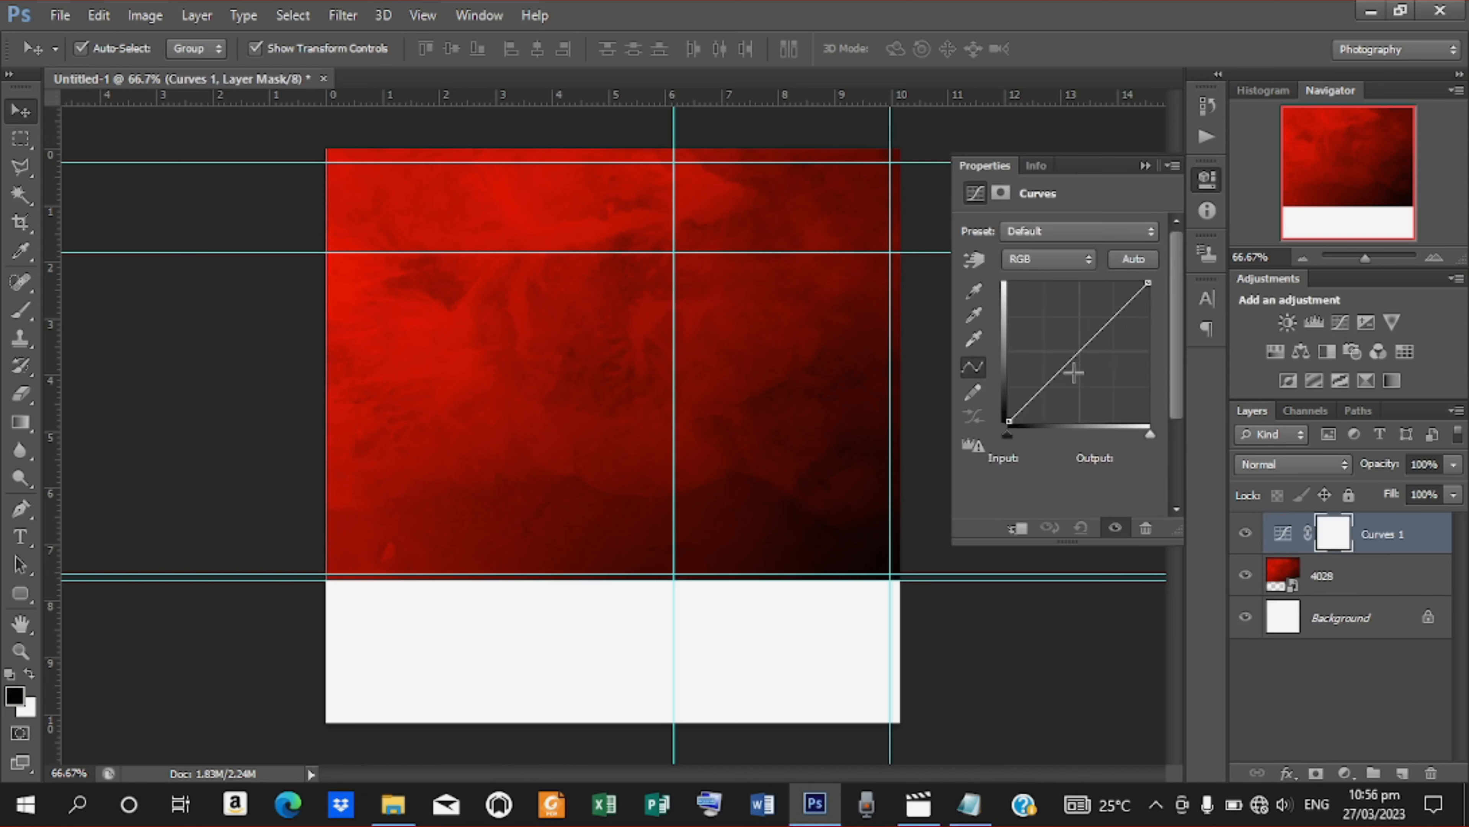
click(1016, 529)
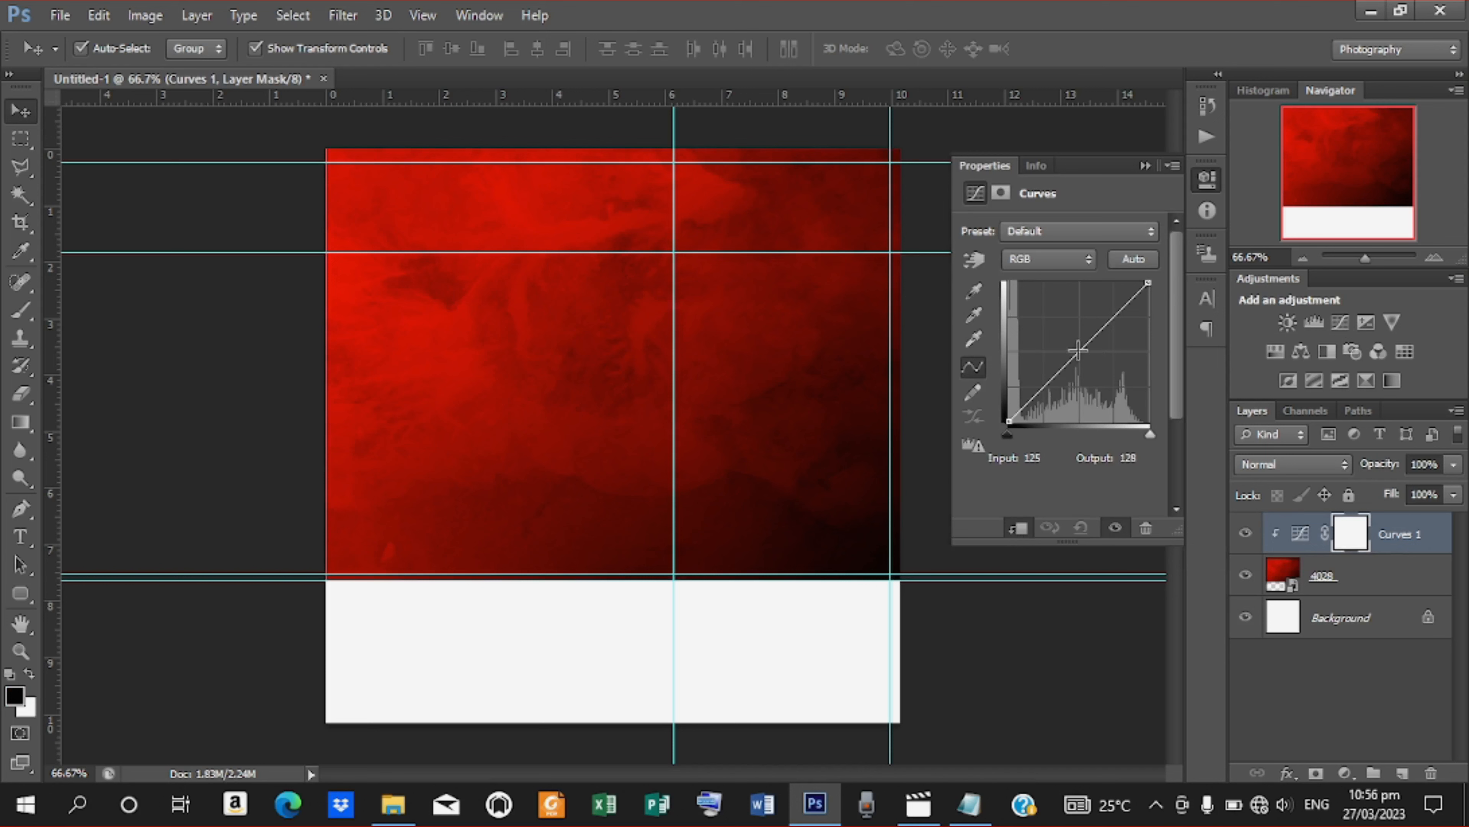
drag(1079, 350, 1086, 362)
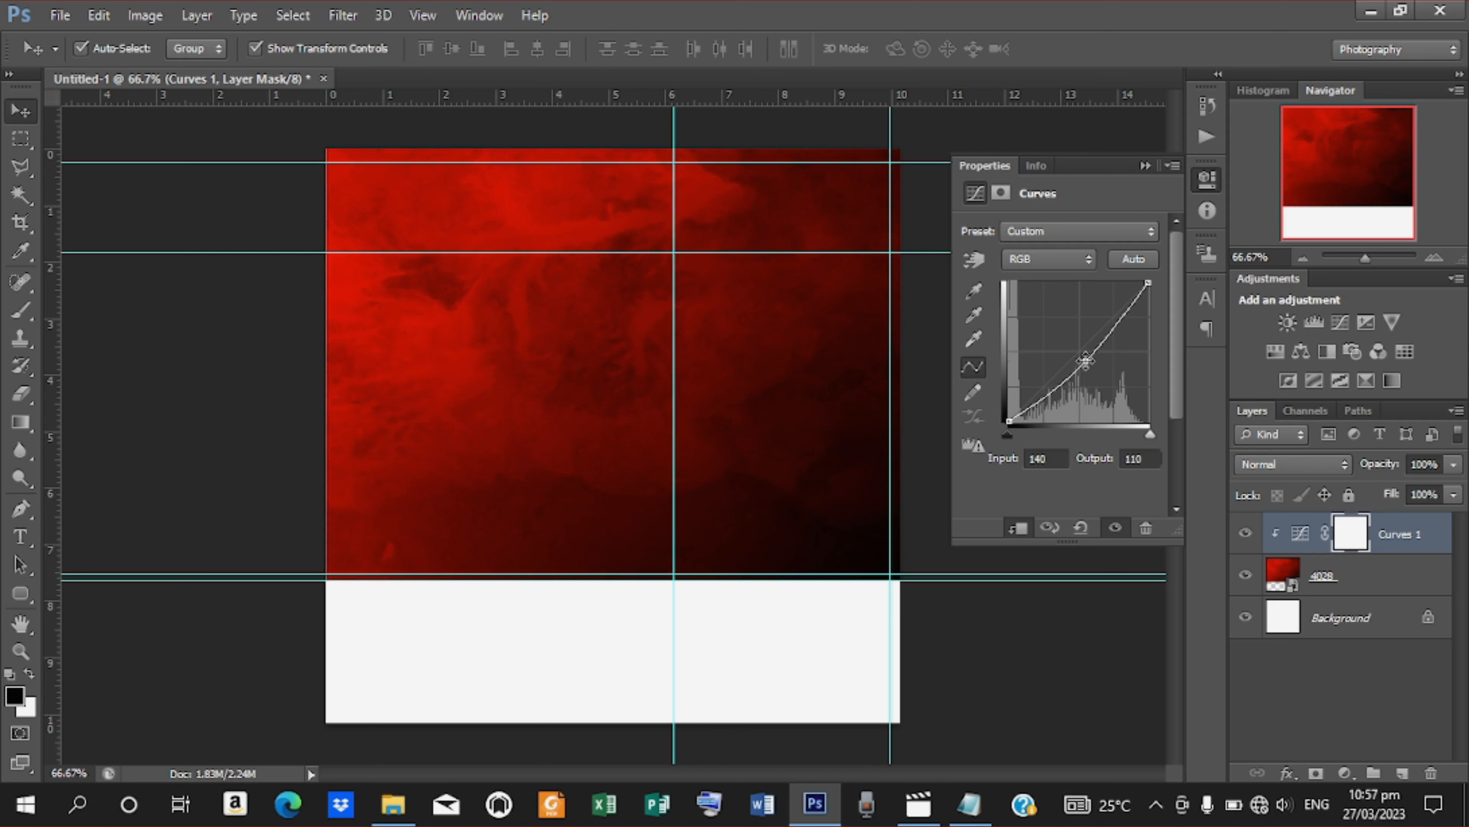
click(1144, 166)
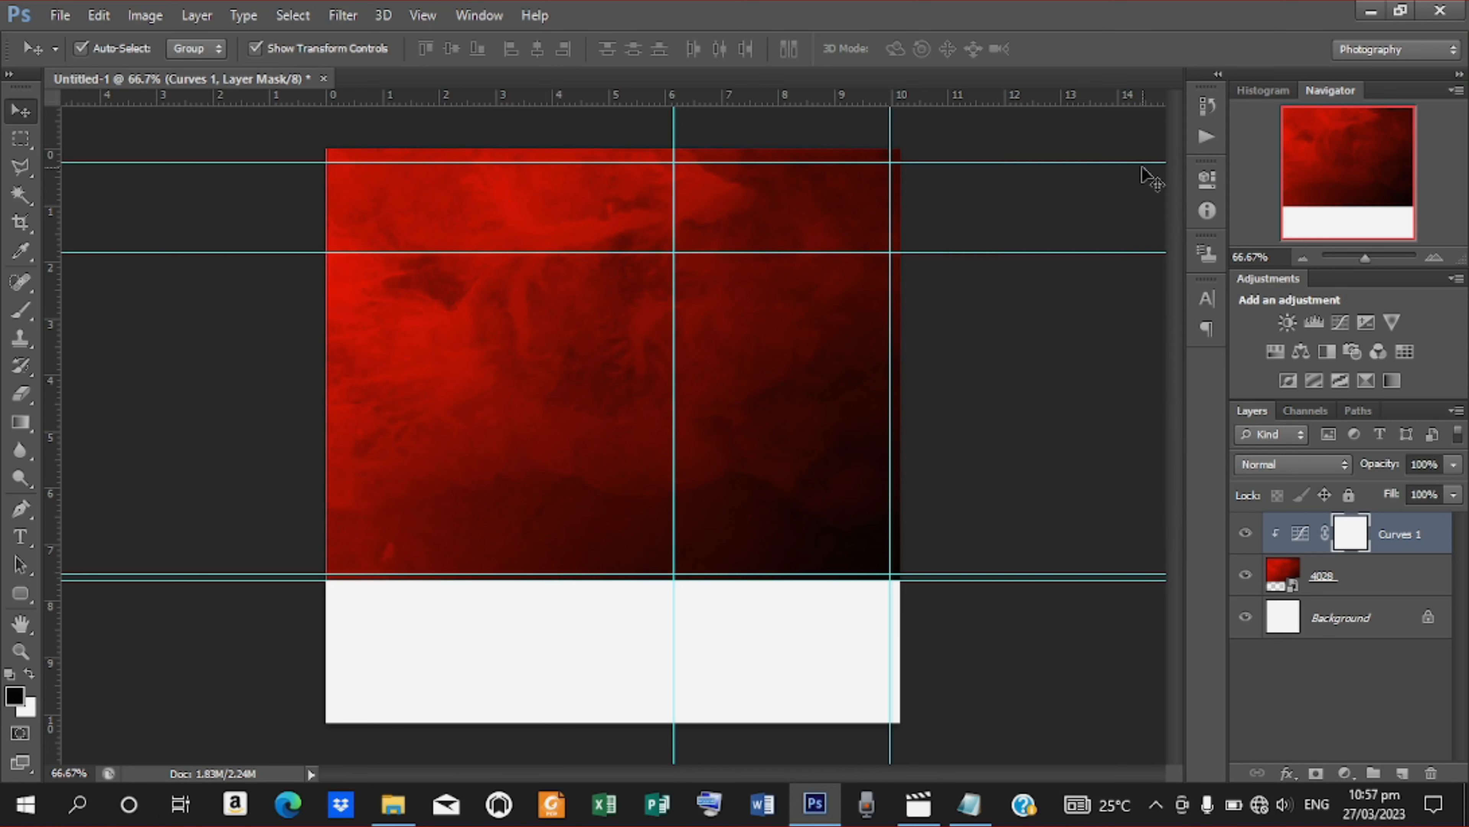
Widen the red texture on layer 4028 to about 5.88% so that it extends slightly past the canvas's left edge
click(449, 387)
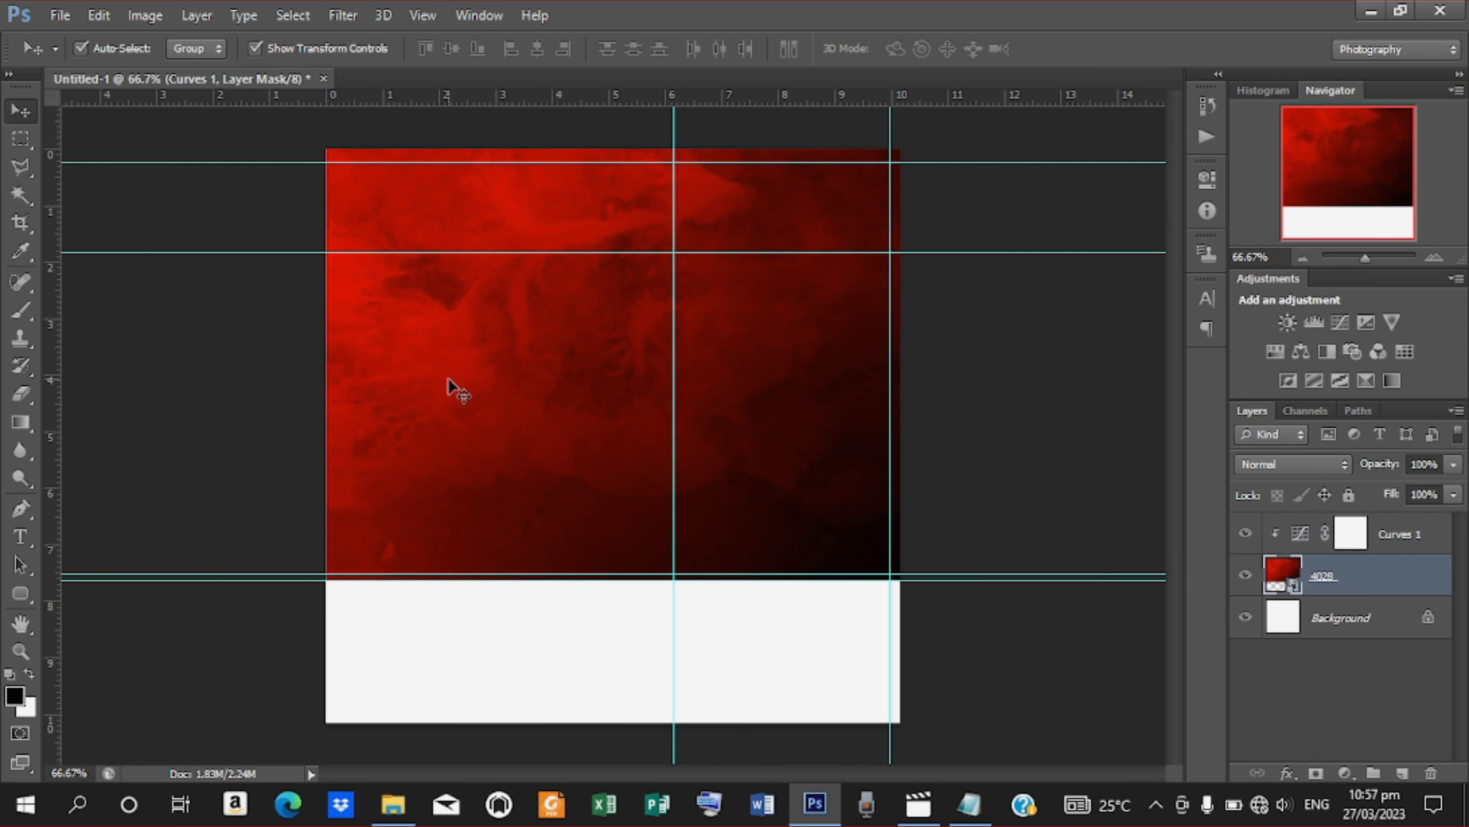
click(324, 365)
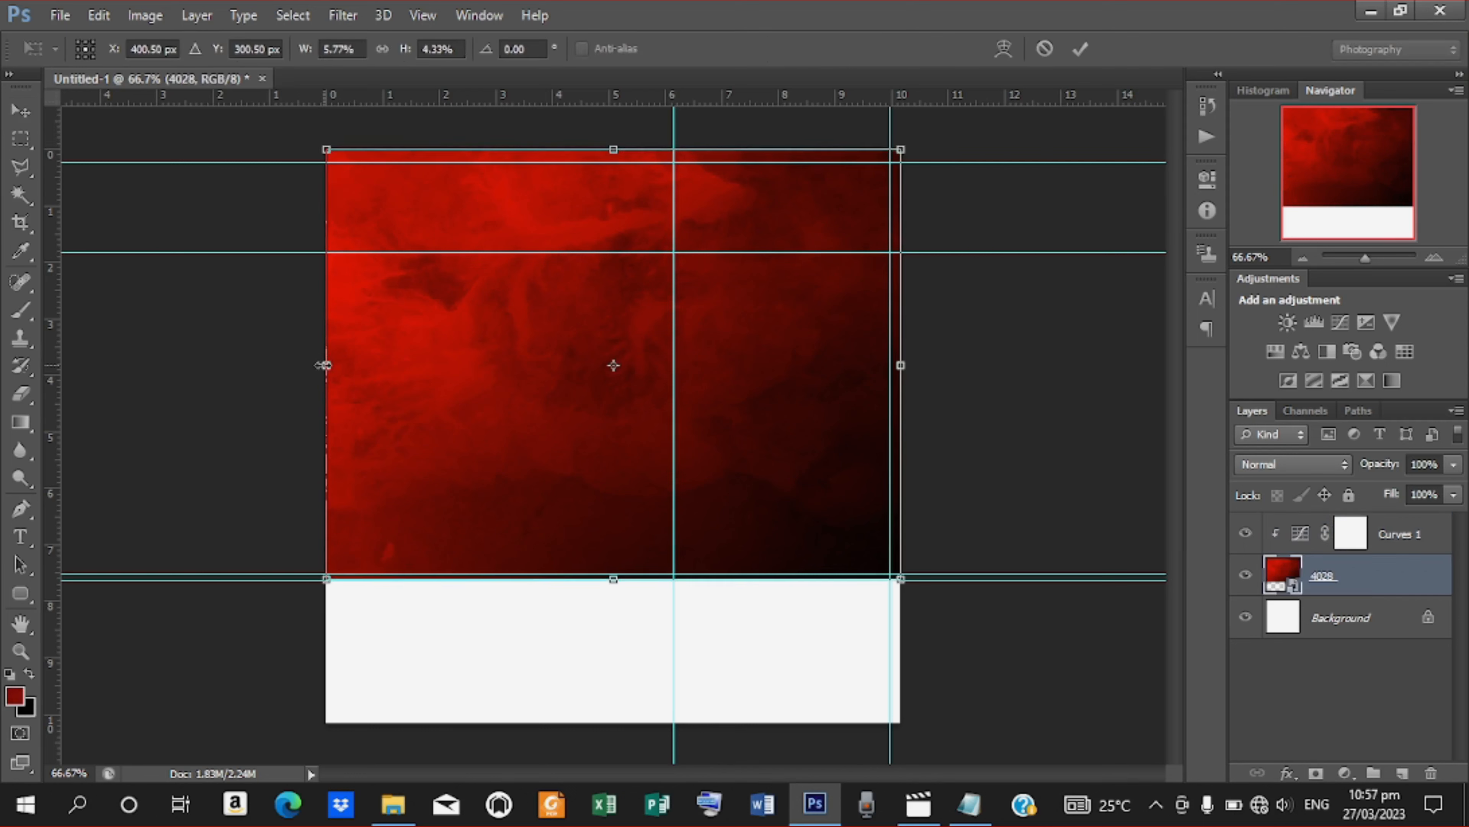
drag(323, 365, 313, 365)
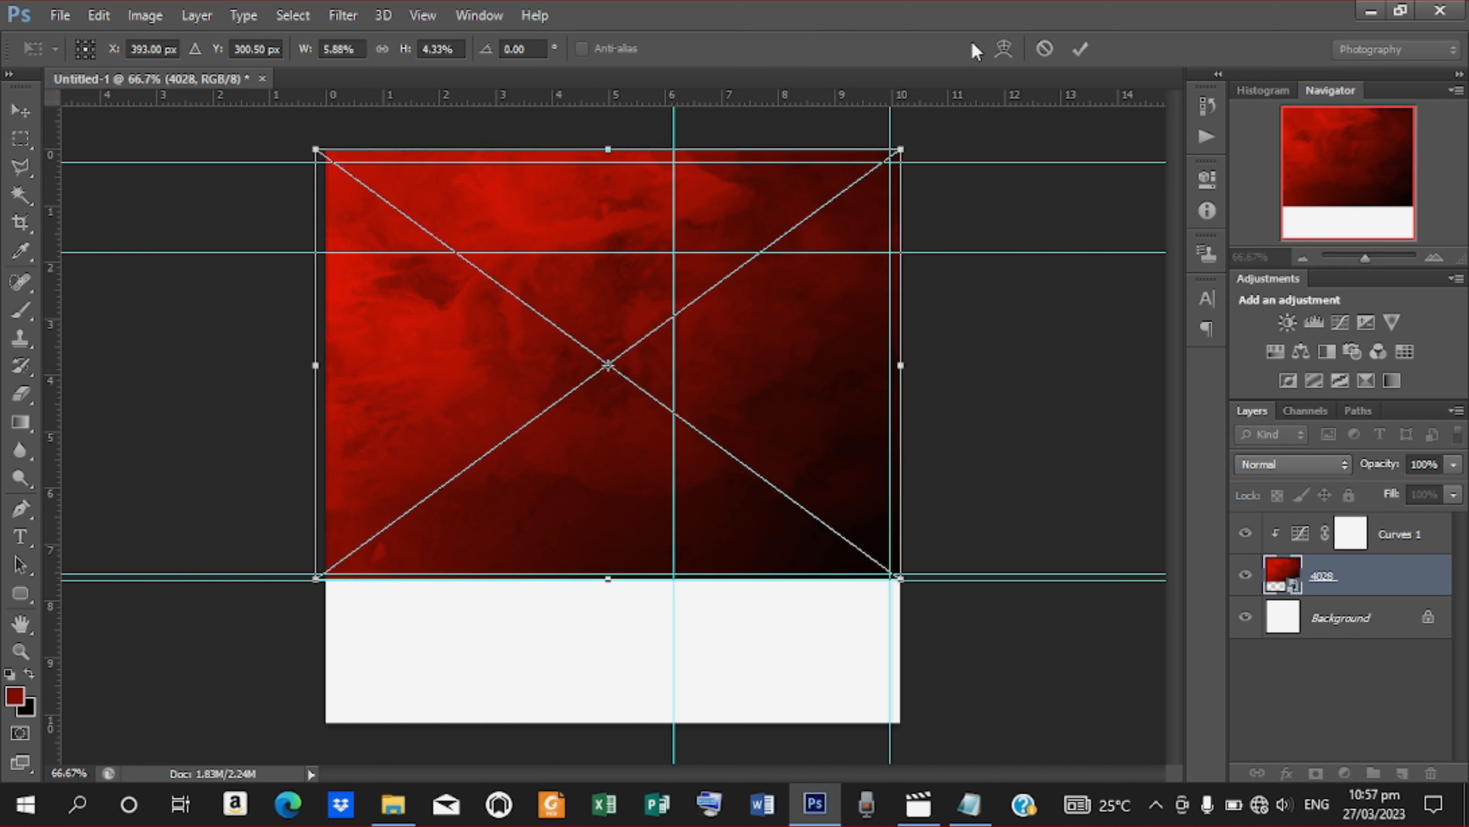
click(1081, 48)
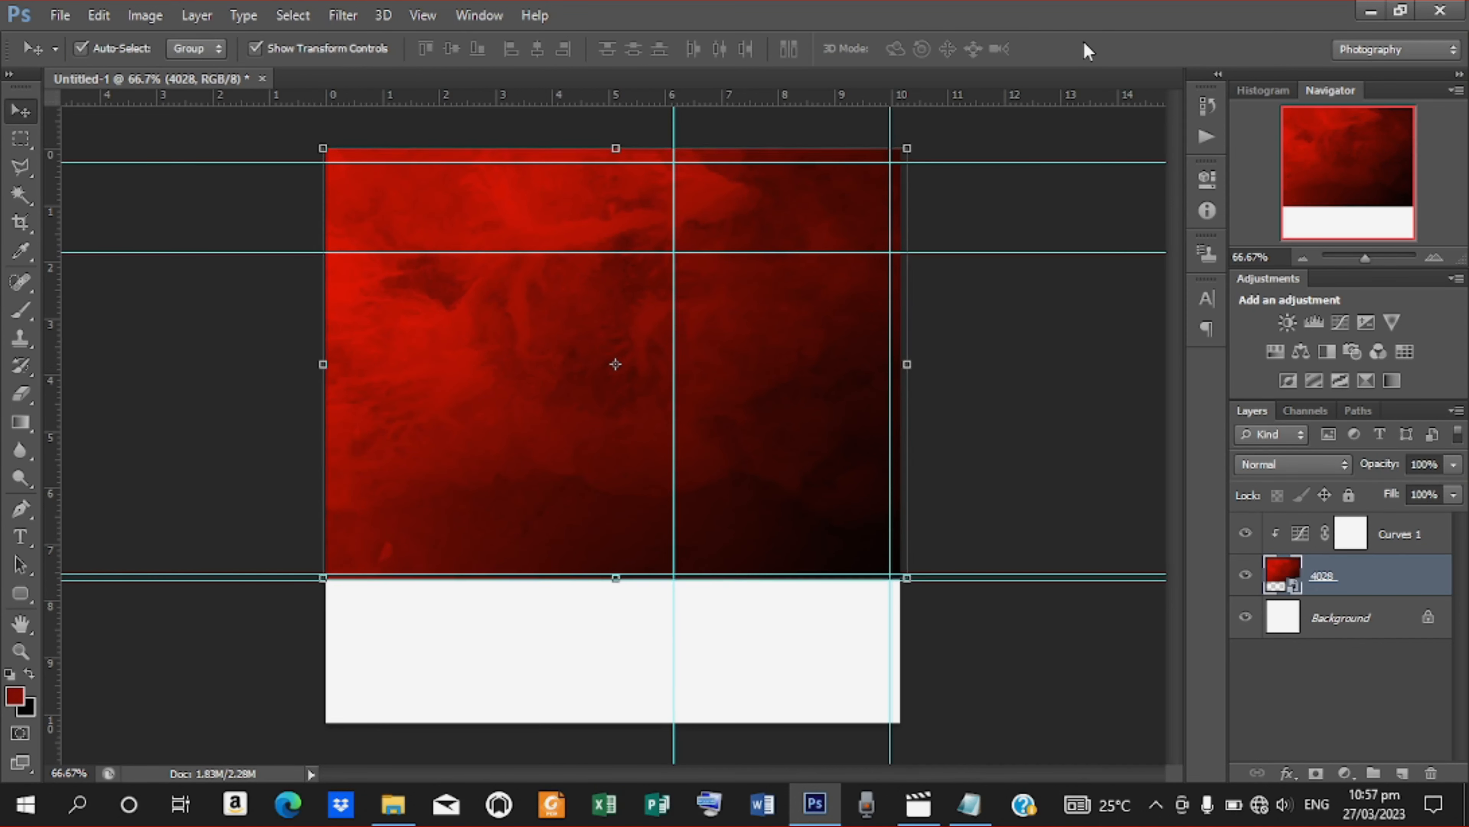
click(1017, 240)
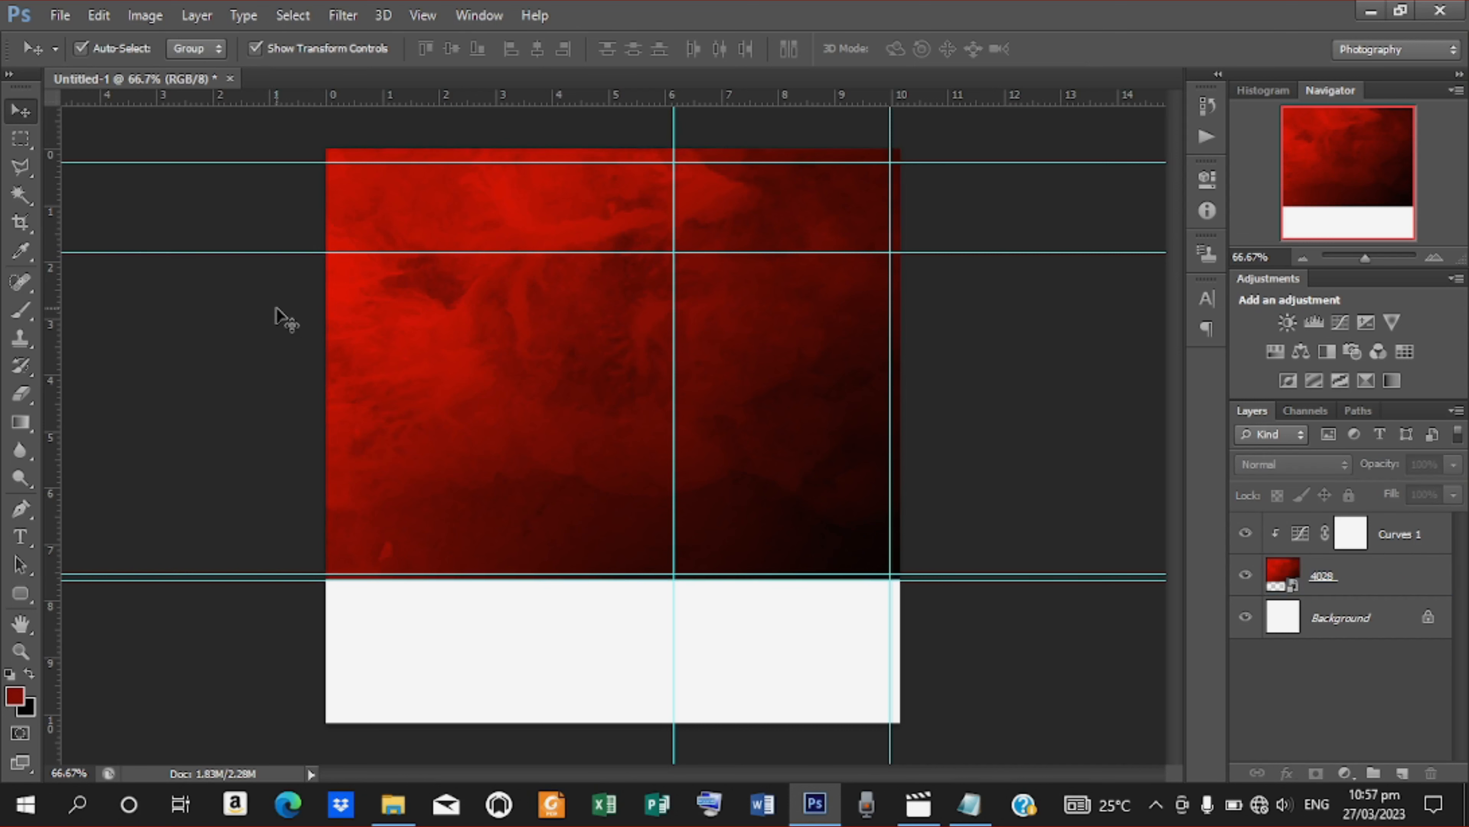
Place product image 2, shrink it to about 36.58%, and position it over the red background between the canvas's left edge and the first vertical guide
click(60, 15)
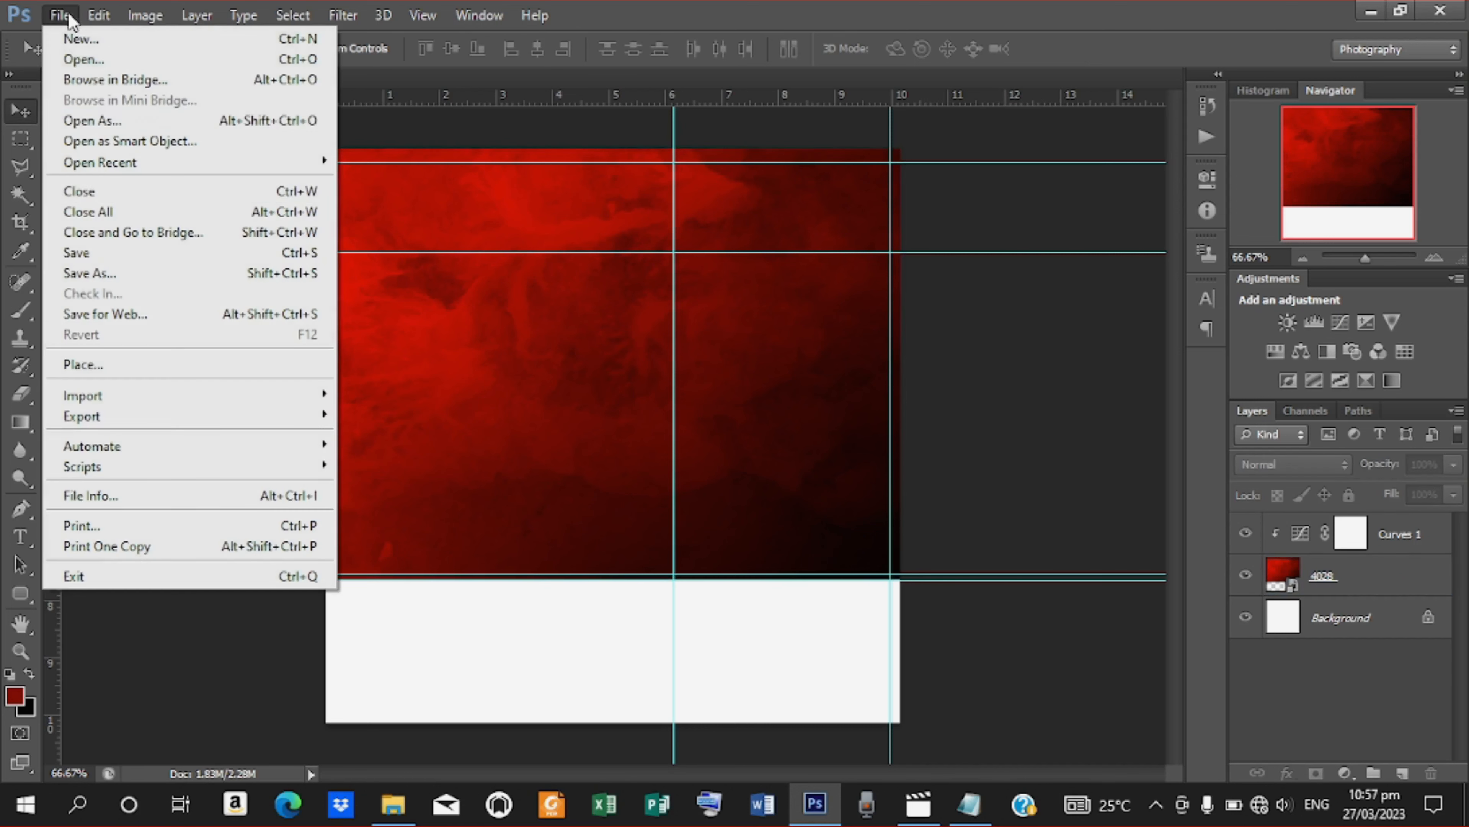
click(87, 364)
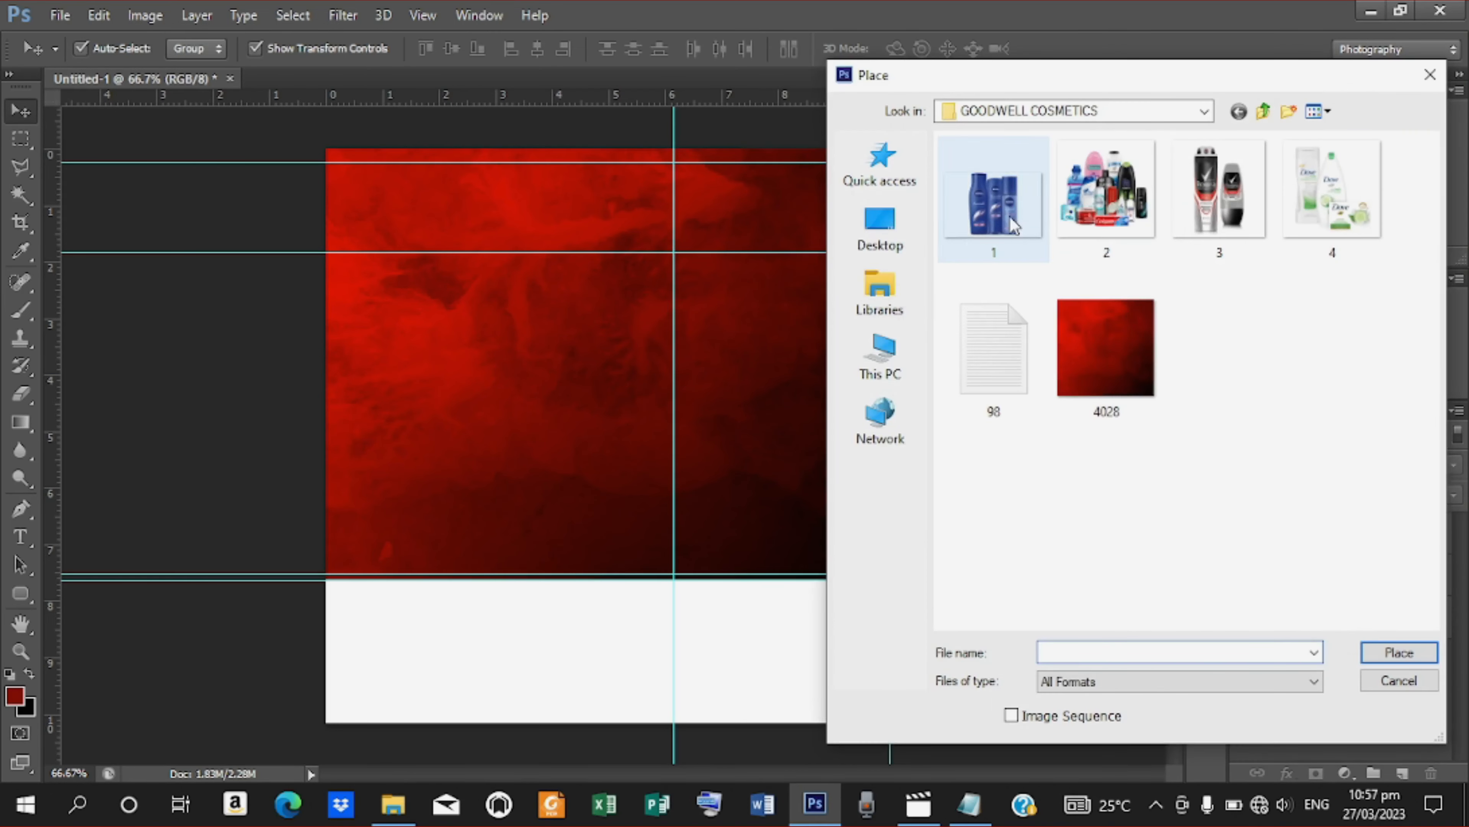
click(1106, 196)
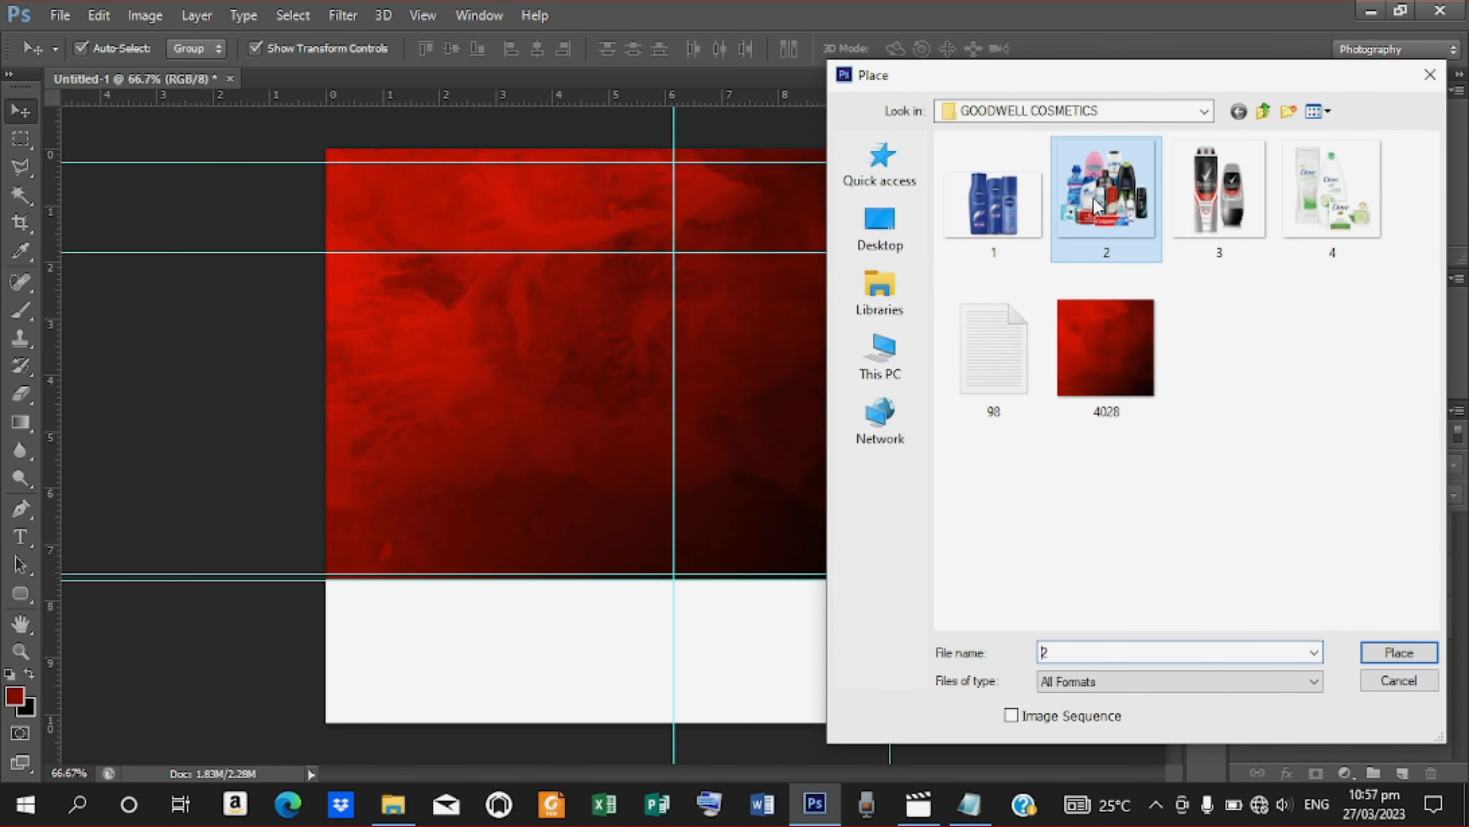
click(1399, 652)
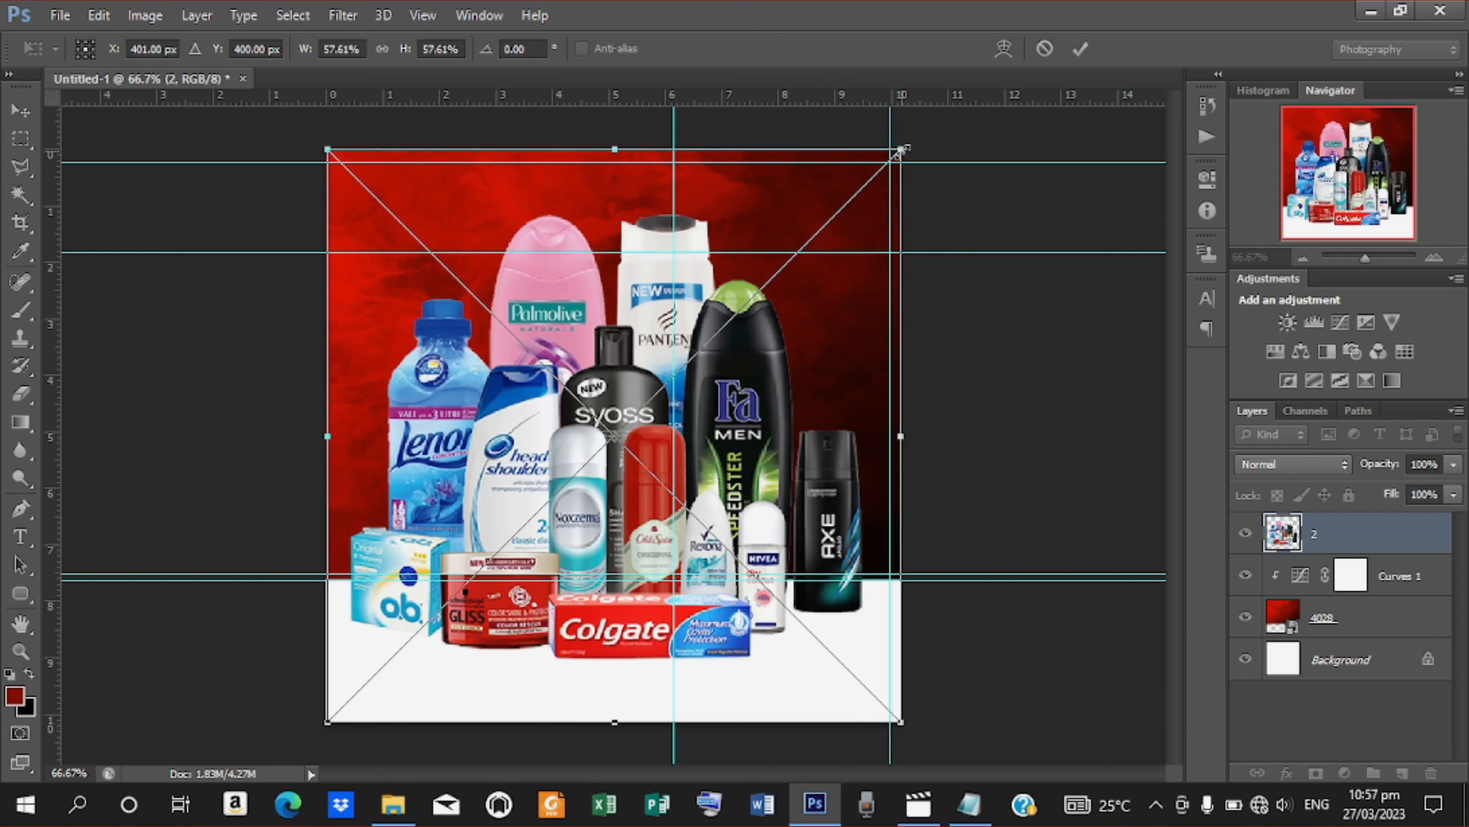
drag(902, 149, 718, 386)
drag(571, 546, 567, 404)
key(Left)
key(Left)
key(Left)
key(Left)
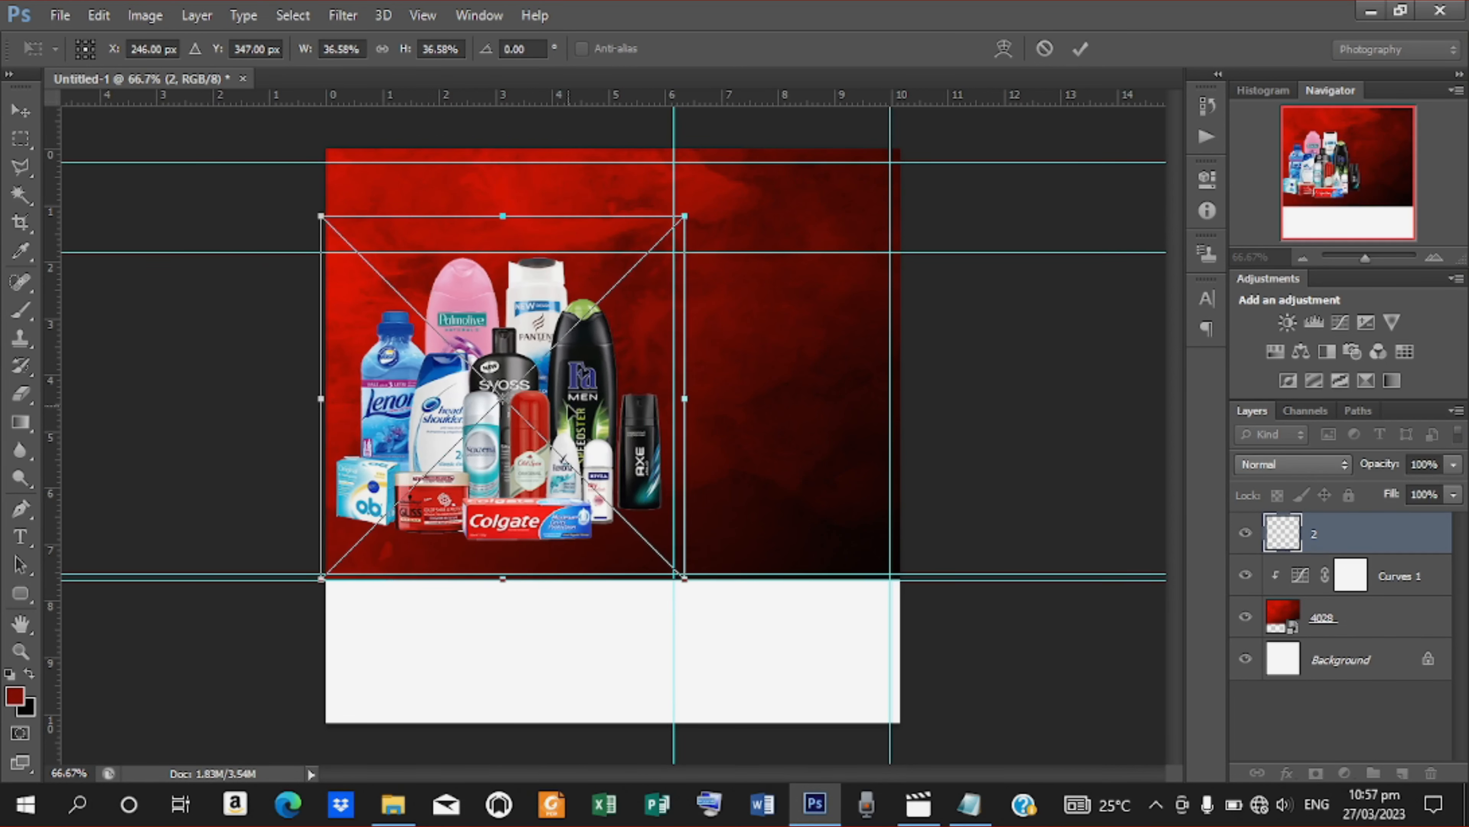
Enlarge the product group to about 39.10% and lower it until the Colgate box rests on the lowest horizontal guide
drag(320, 578, 312, 606)
key(Down)
key(Down)
key(Down)
key(Down)
key(Down)
key(Down)
key(Down)
key(Down)
key(Down)
key(Down)
key(Down)
key(Down)
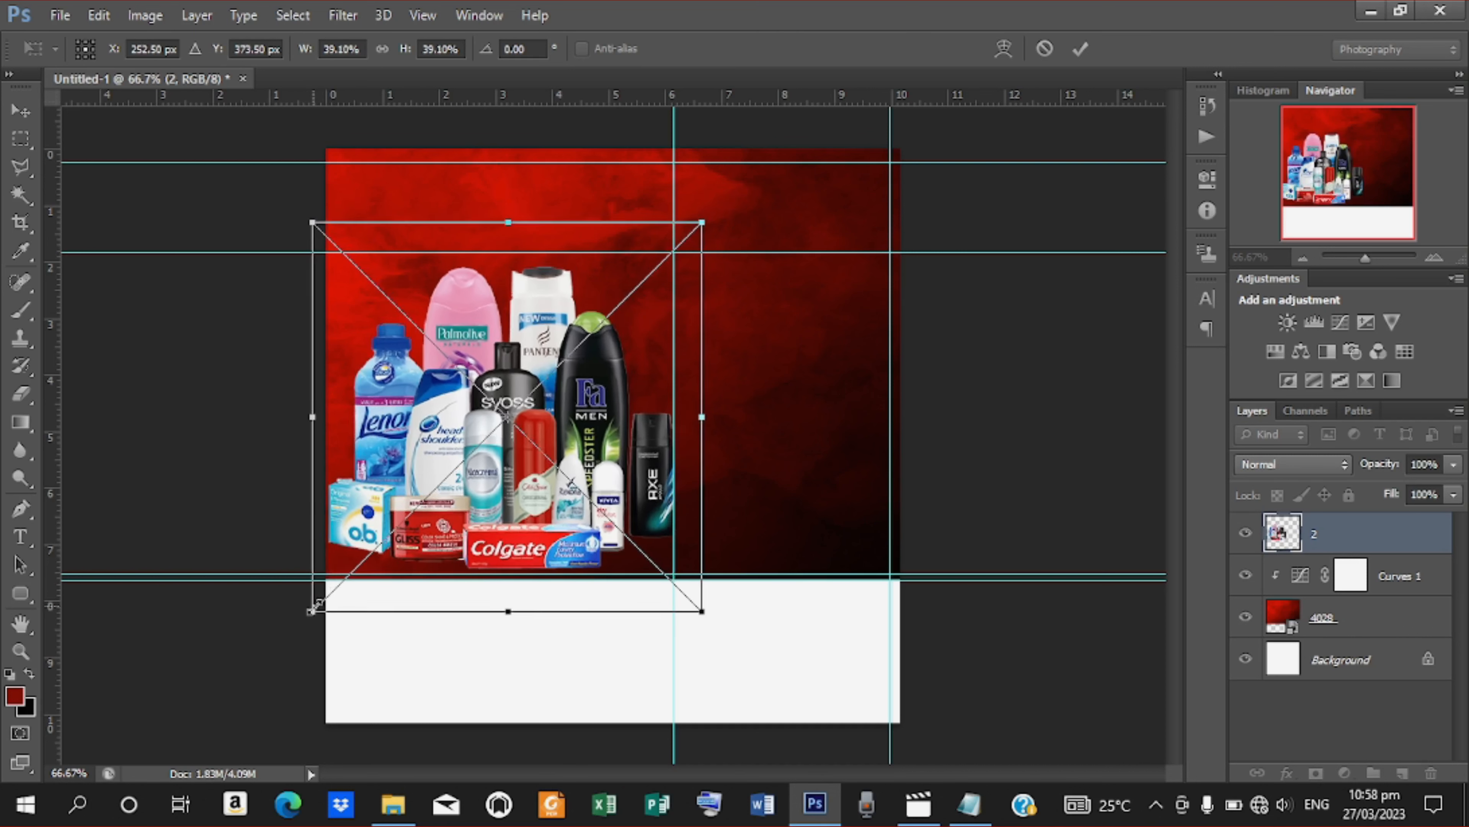
key(Down)
key(Down)
key(Down)
key(Down)
key(Down)
key(Down)
key(Down)
key(Down)
key(Down)
key(Down)
key(Down)
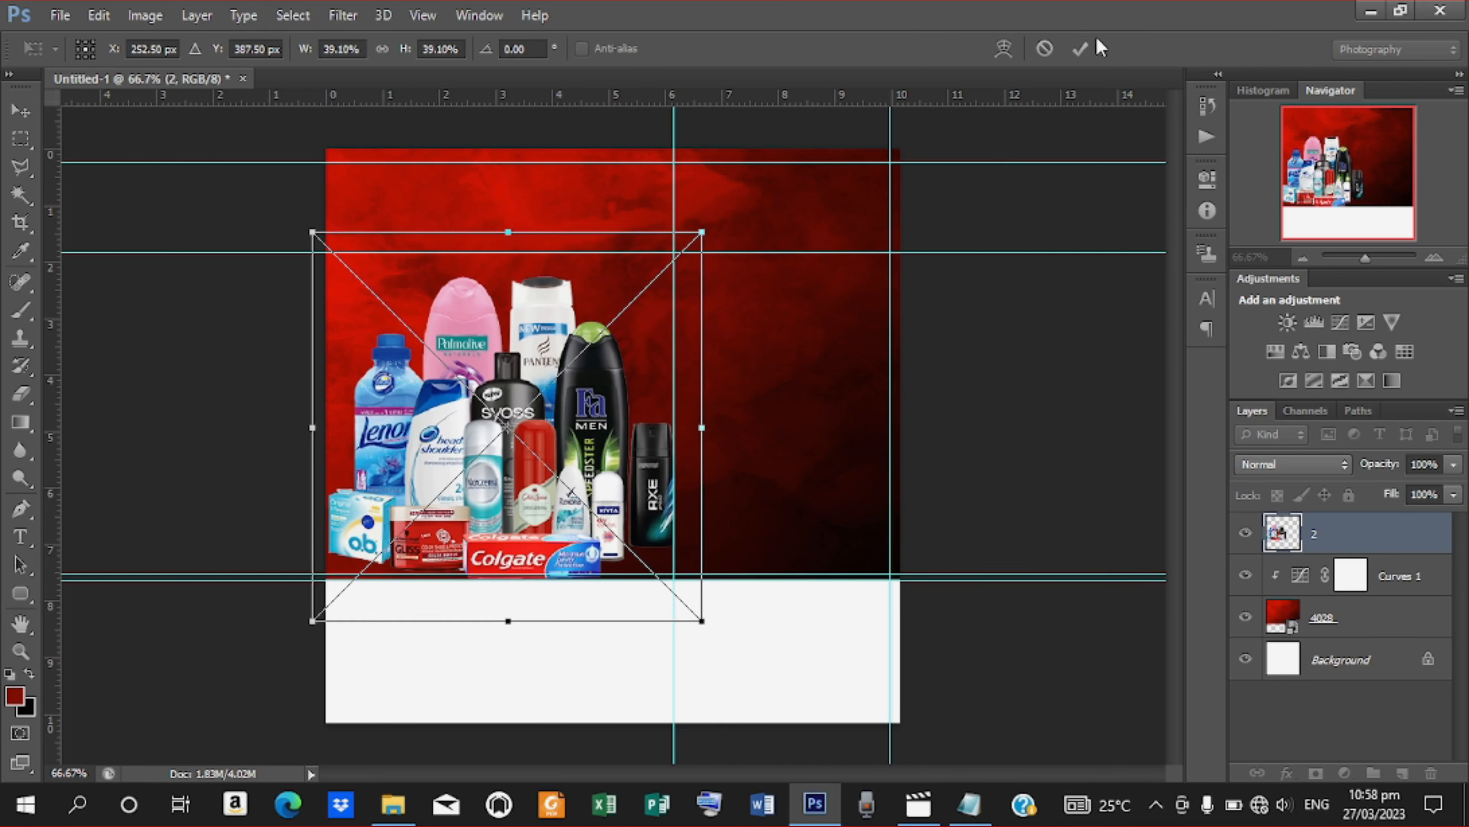
click(1080, 48)
Place product image 3 at about 9% scale and position it at the canvas's left edge, overlapping the upper left of the Lenor bottle
click(60, 15)
drag(389, 677, 393, 303)
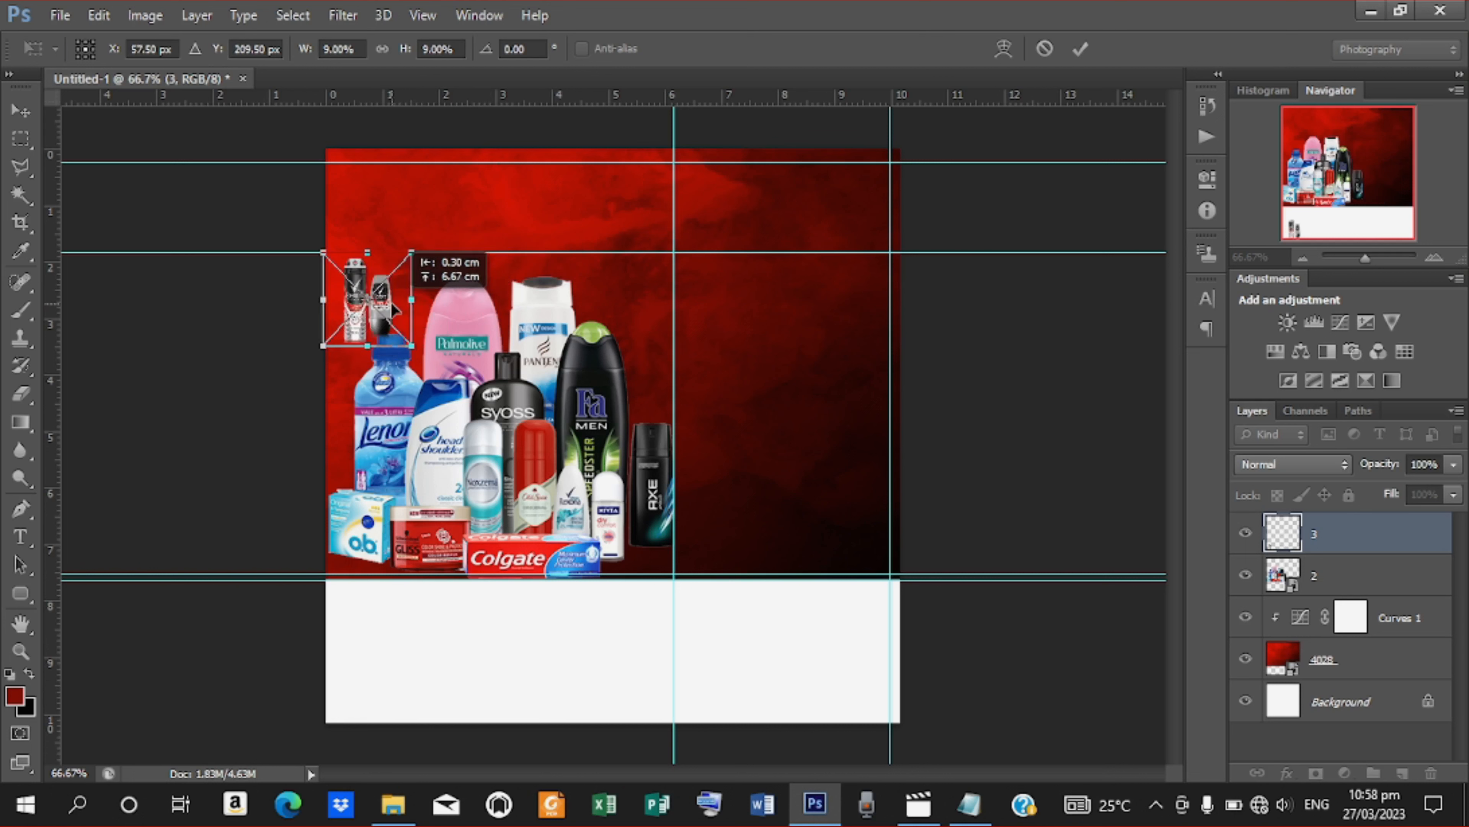
key(Left)
key(Left)
key(Left)
key(Left)
key(Left)
key(Left)
key(Left)
key(Left)
key(Left)
key(Left)
key(Left)
key(Left)
key(Left)
key(Left)
key(Left)
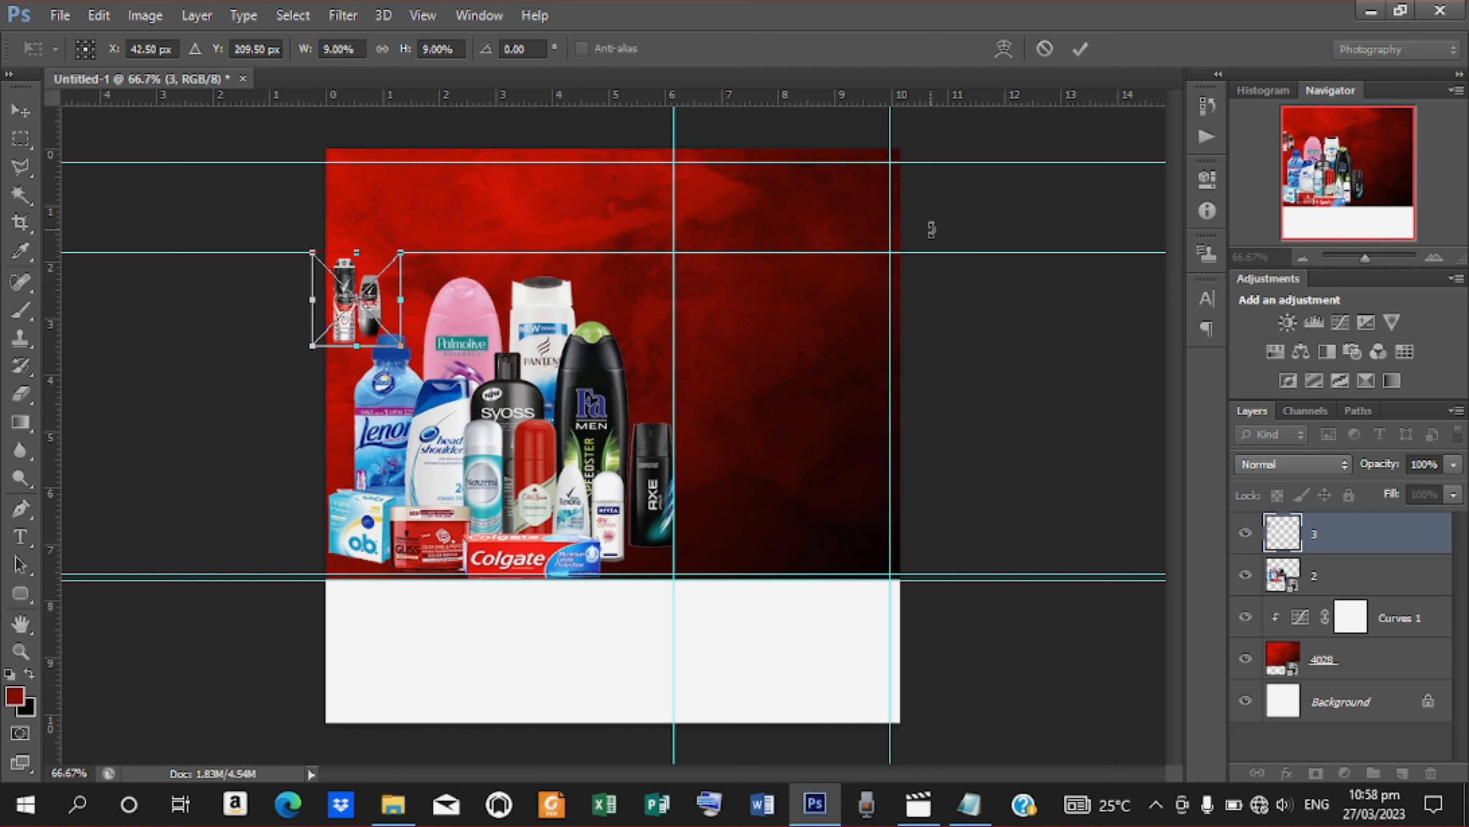
click(1091, 45)
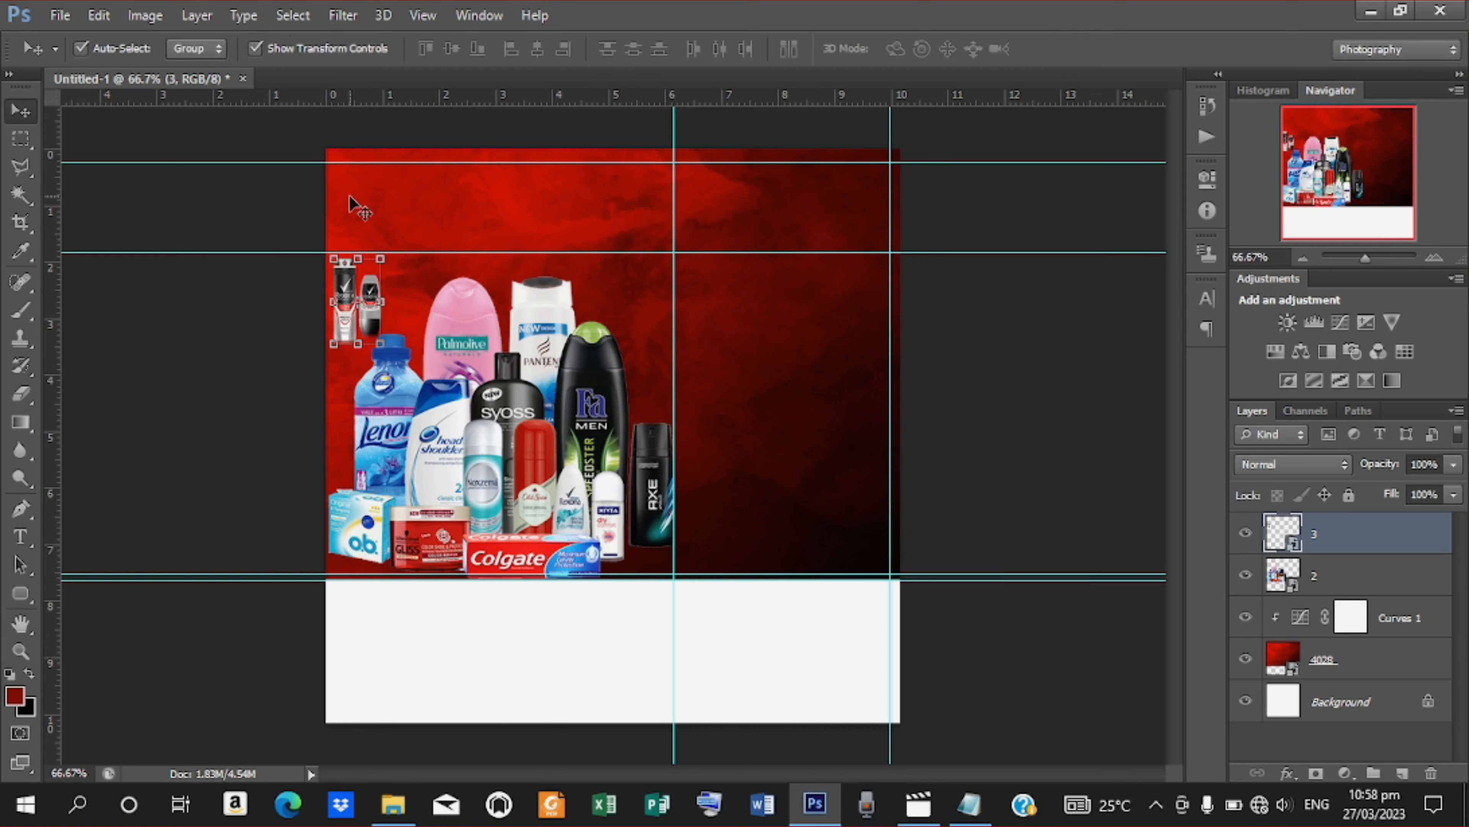
click(215, 337)
drag(342, 325, 374, 380)
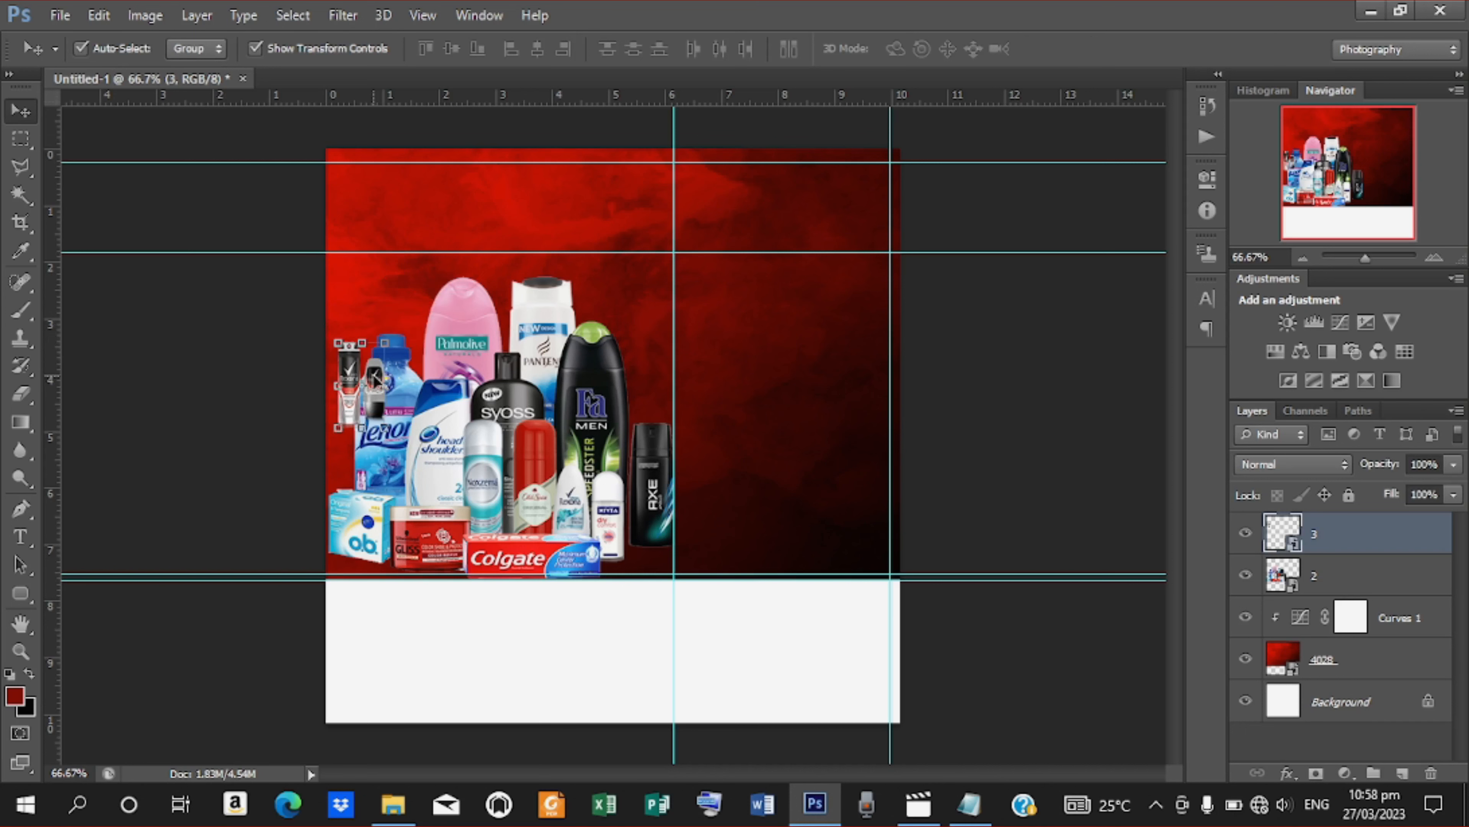
Place product image 1, shrink it to about 4.59%, and position the Nivea bottles above the Lenor bottle, against the second horizontal guide
click(61, 15)
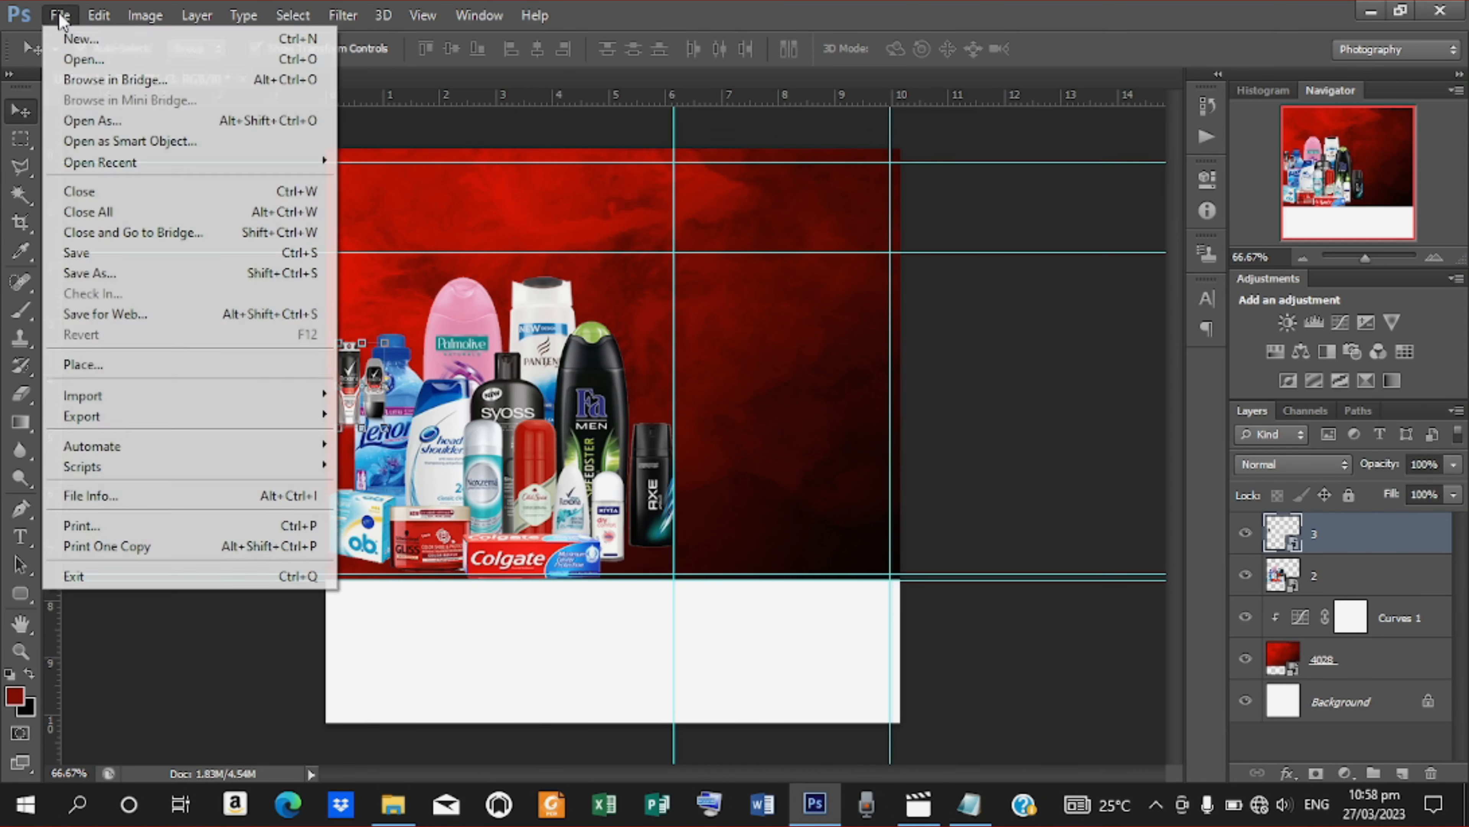
click(84, 365)
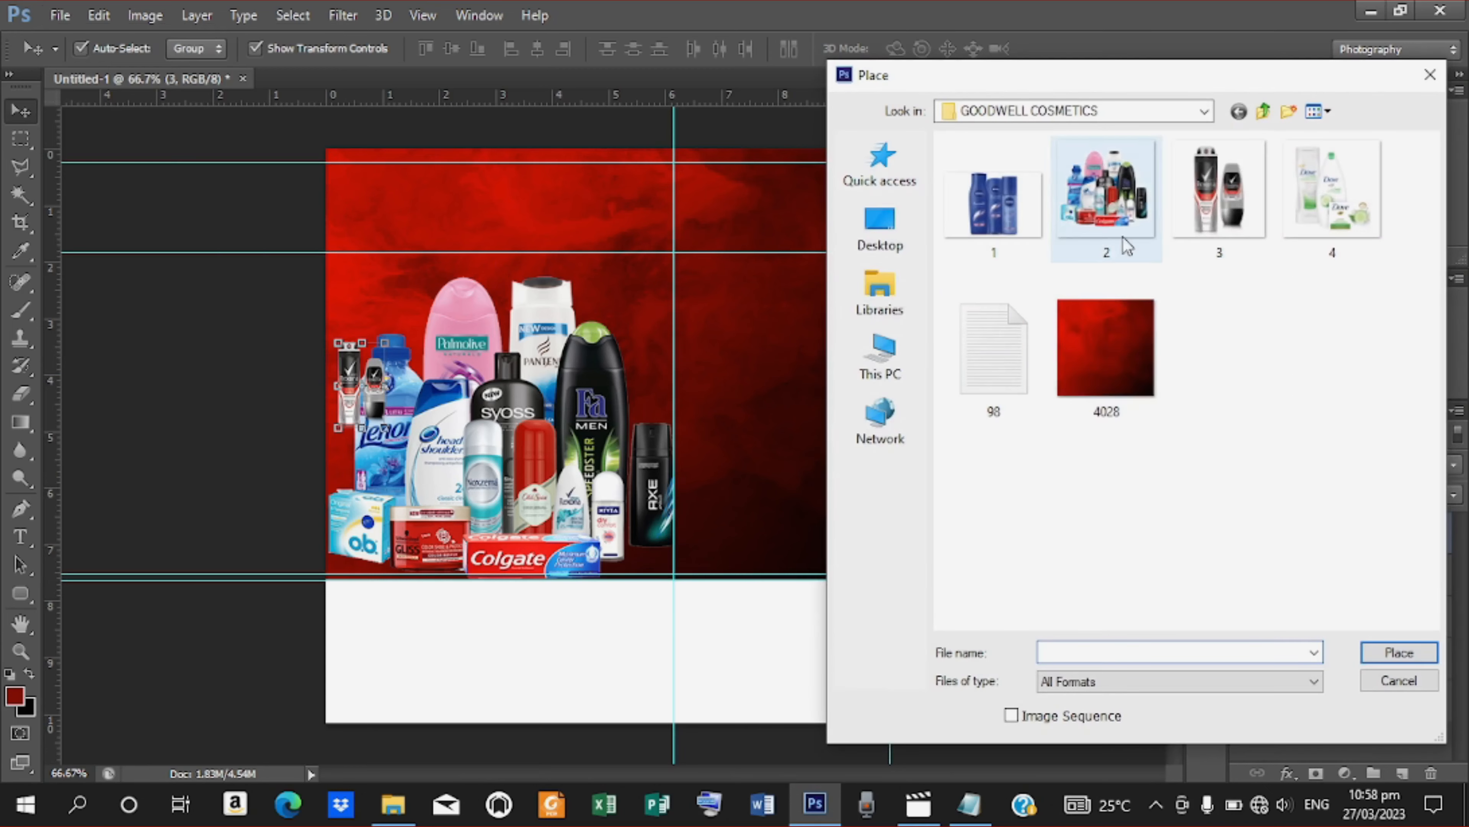
click(993, 202)
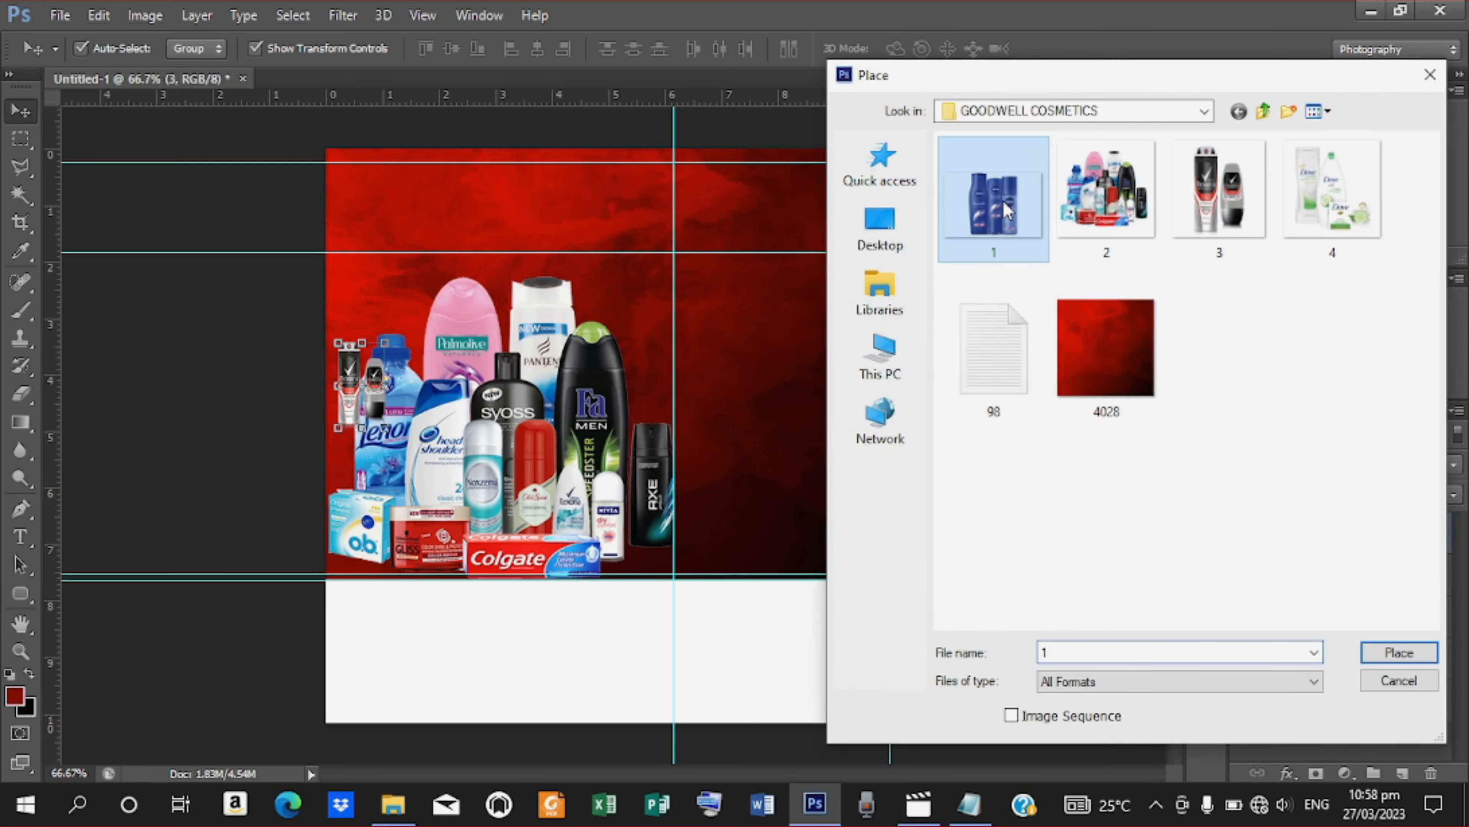
click(1394, 652)
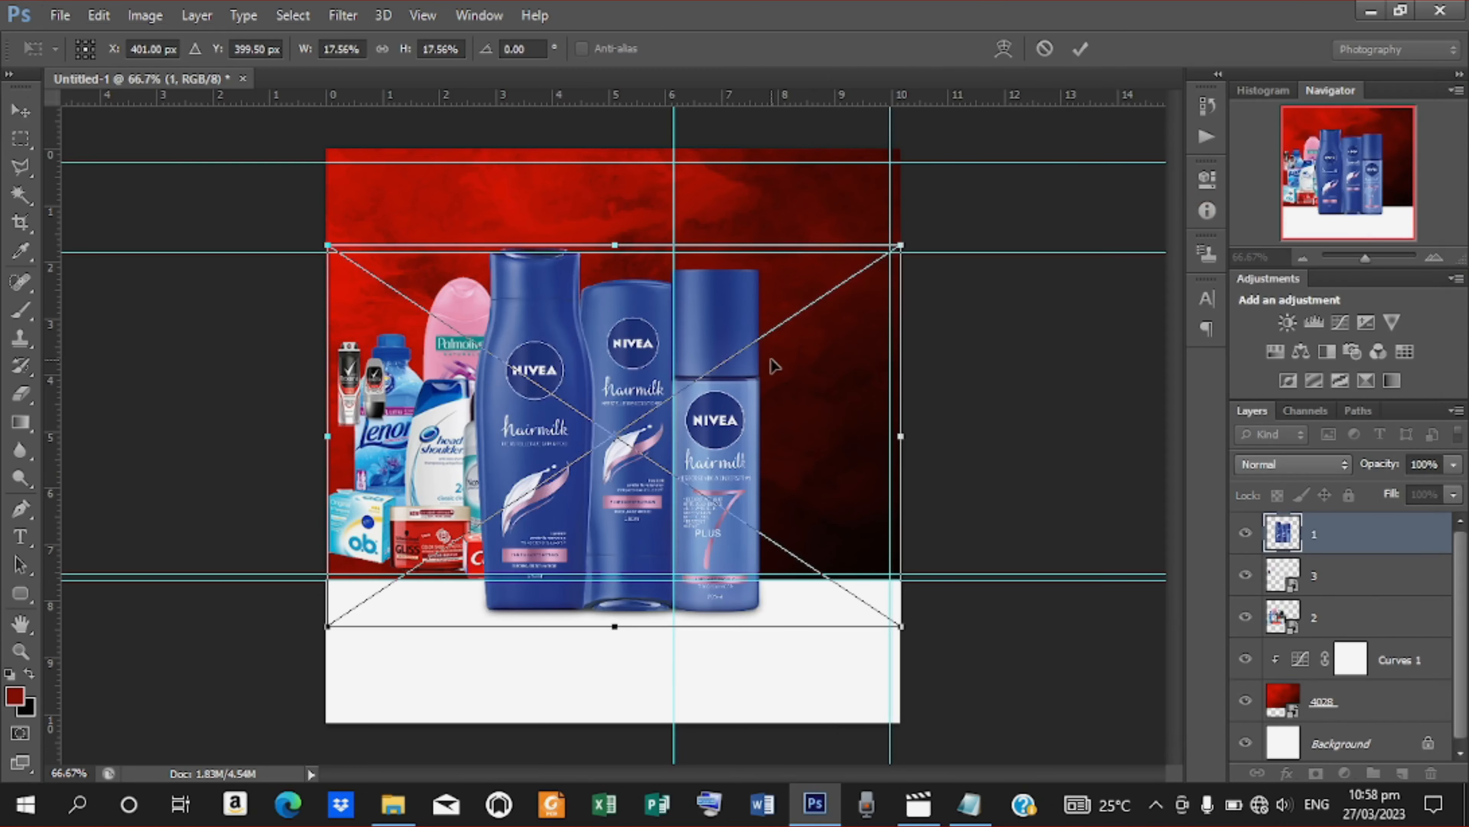
drag(901, 243, 477, 528)
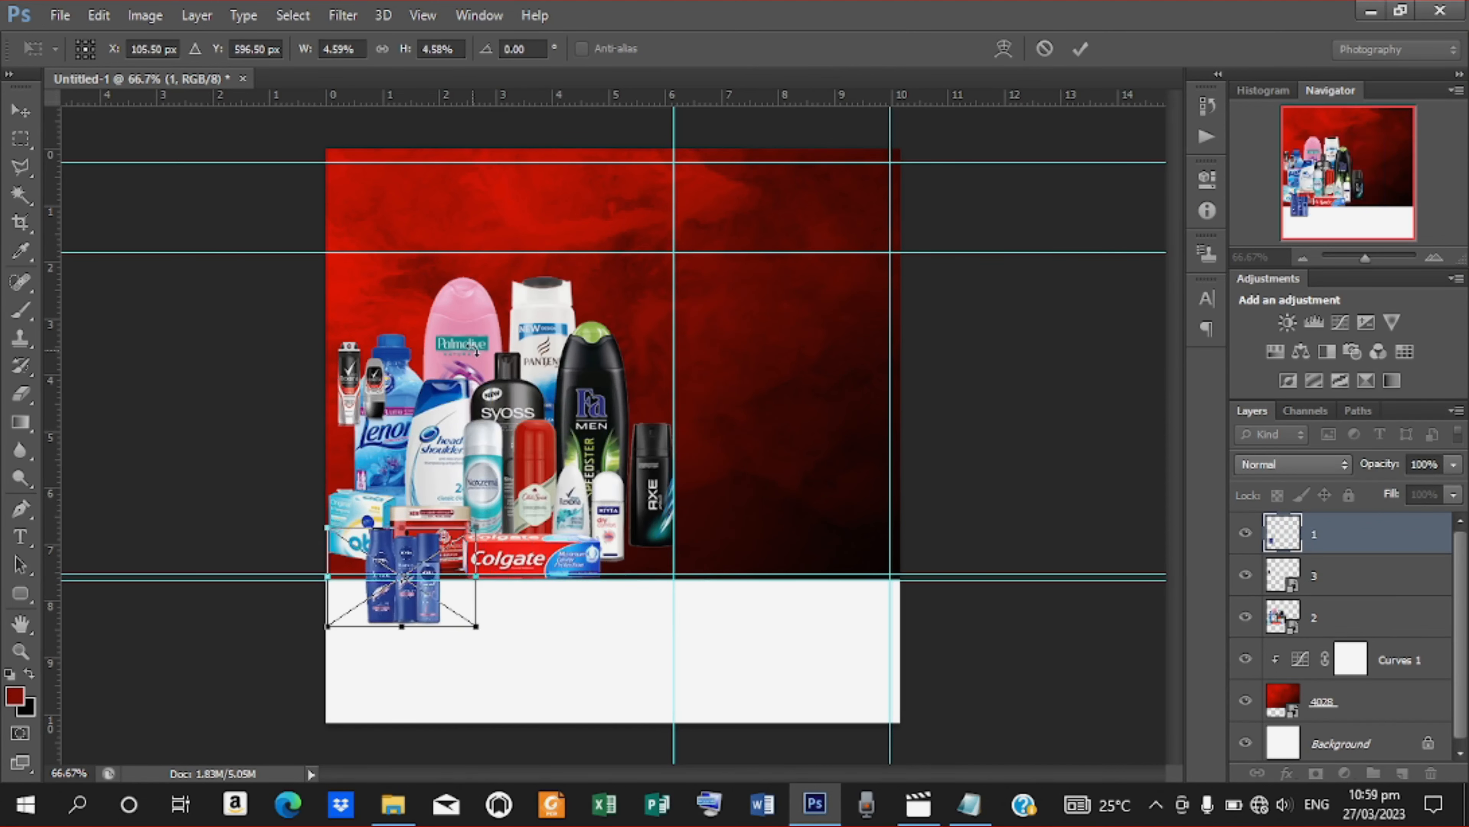
drag(413, 563, 395, 293)
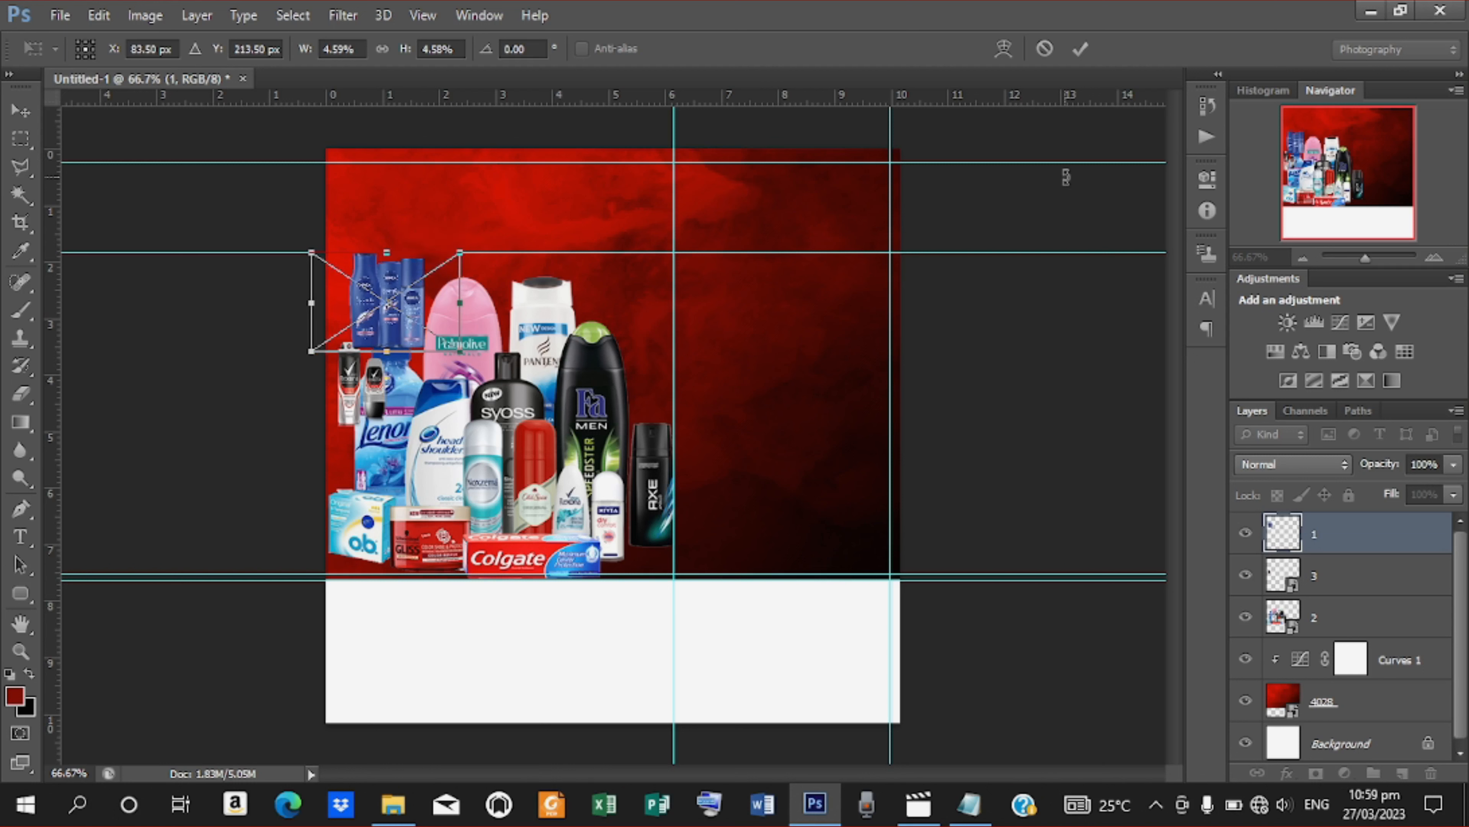
click(1080, 49)
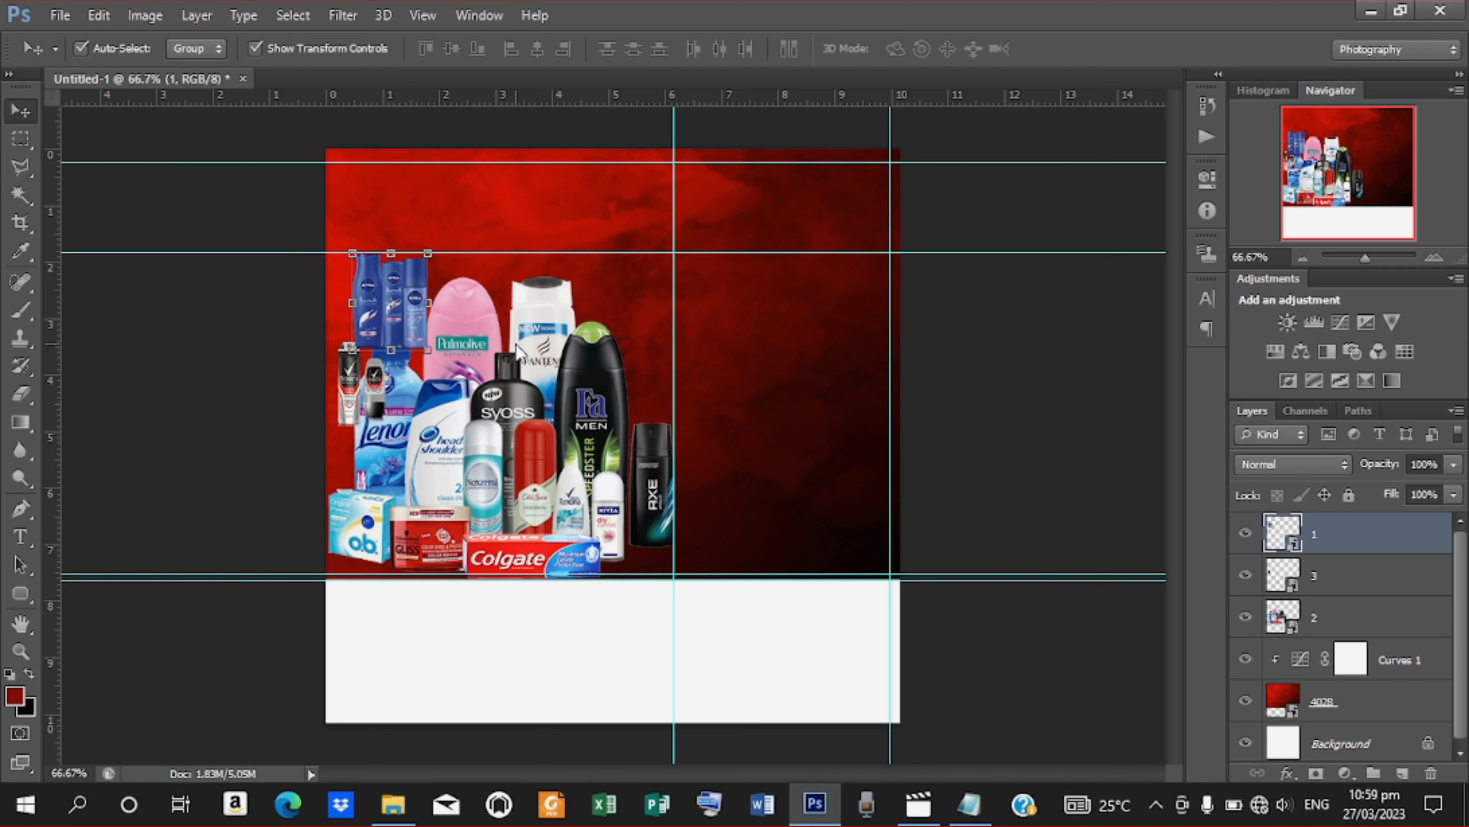
Nudge the Nivea bottles slightly right towards the Palmolive bottle
key(Right)
key(Right)
key(Right)
key(Right)
key(Right)
key(Right)
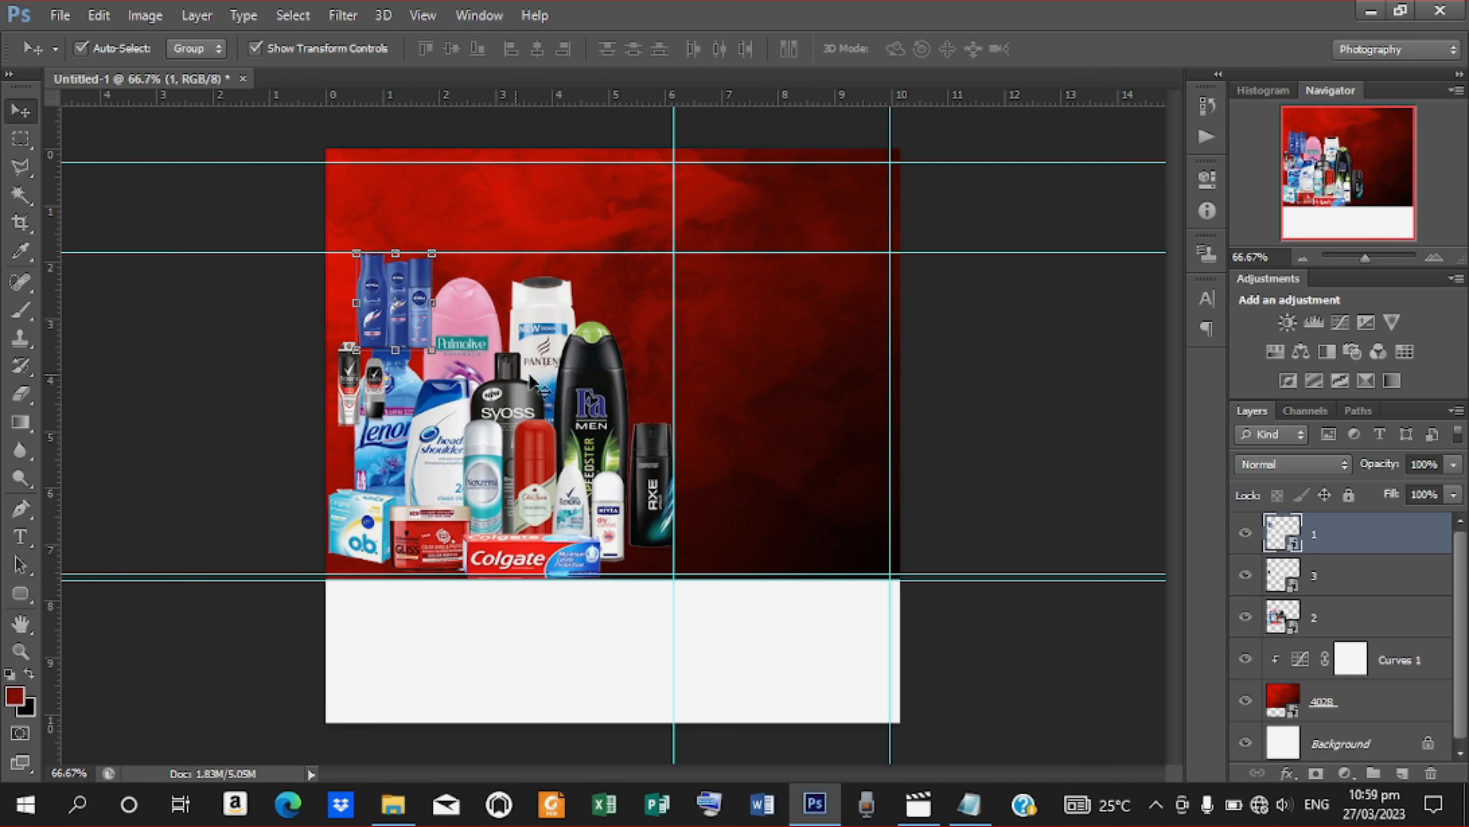
Add a layer mask to layer 1 and activate the Polygonal Lasso tool
click(1315, 773)
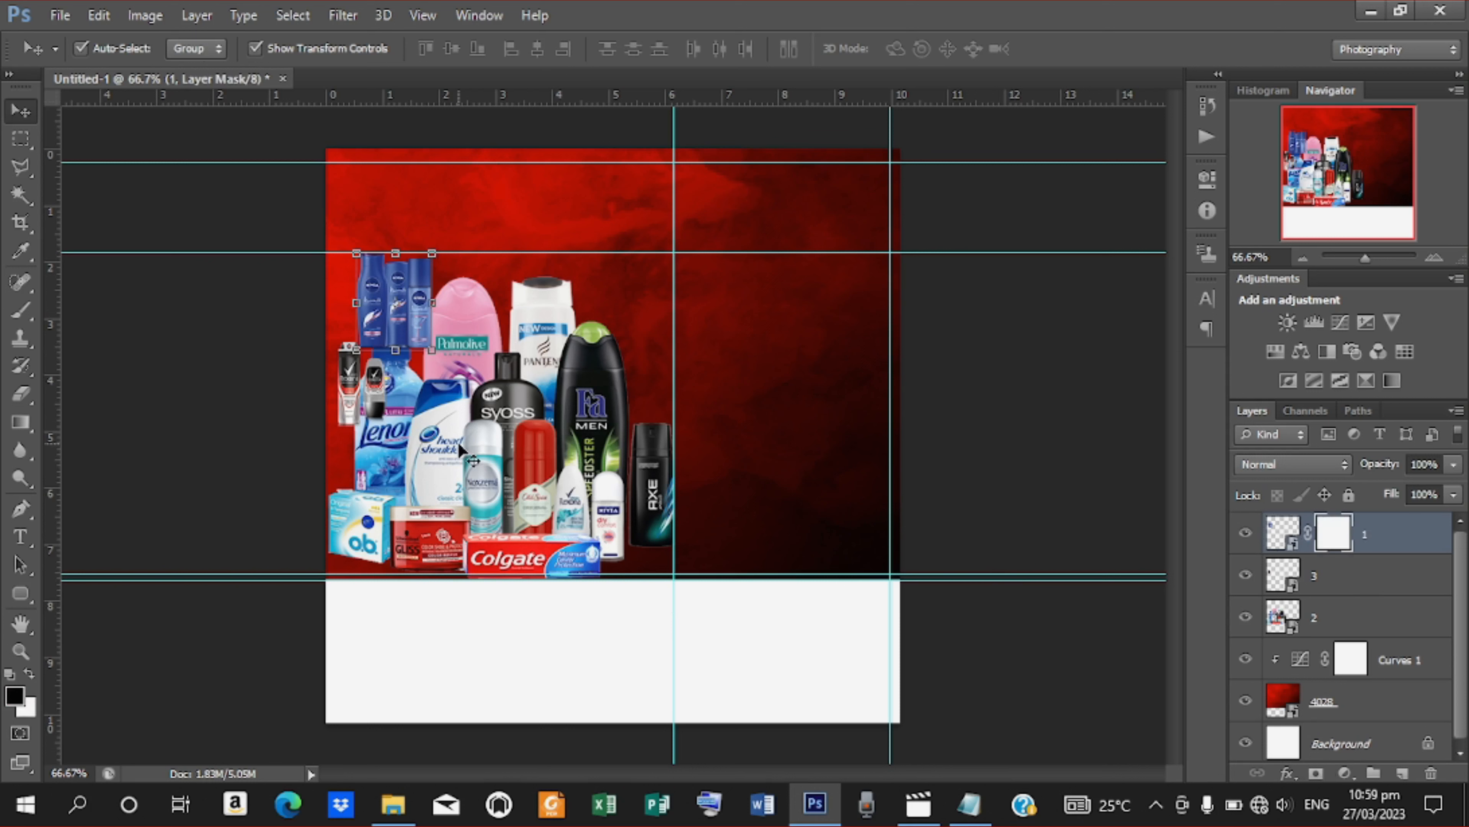
click(20, 167)
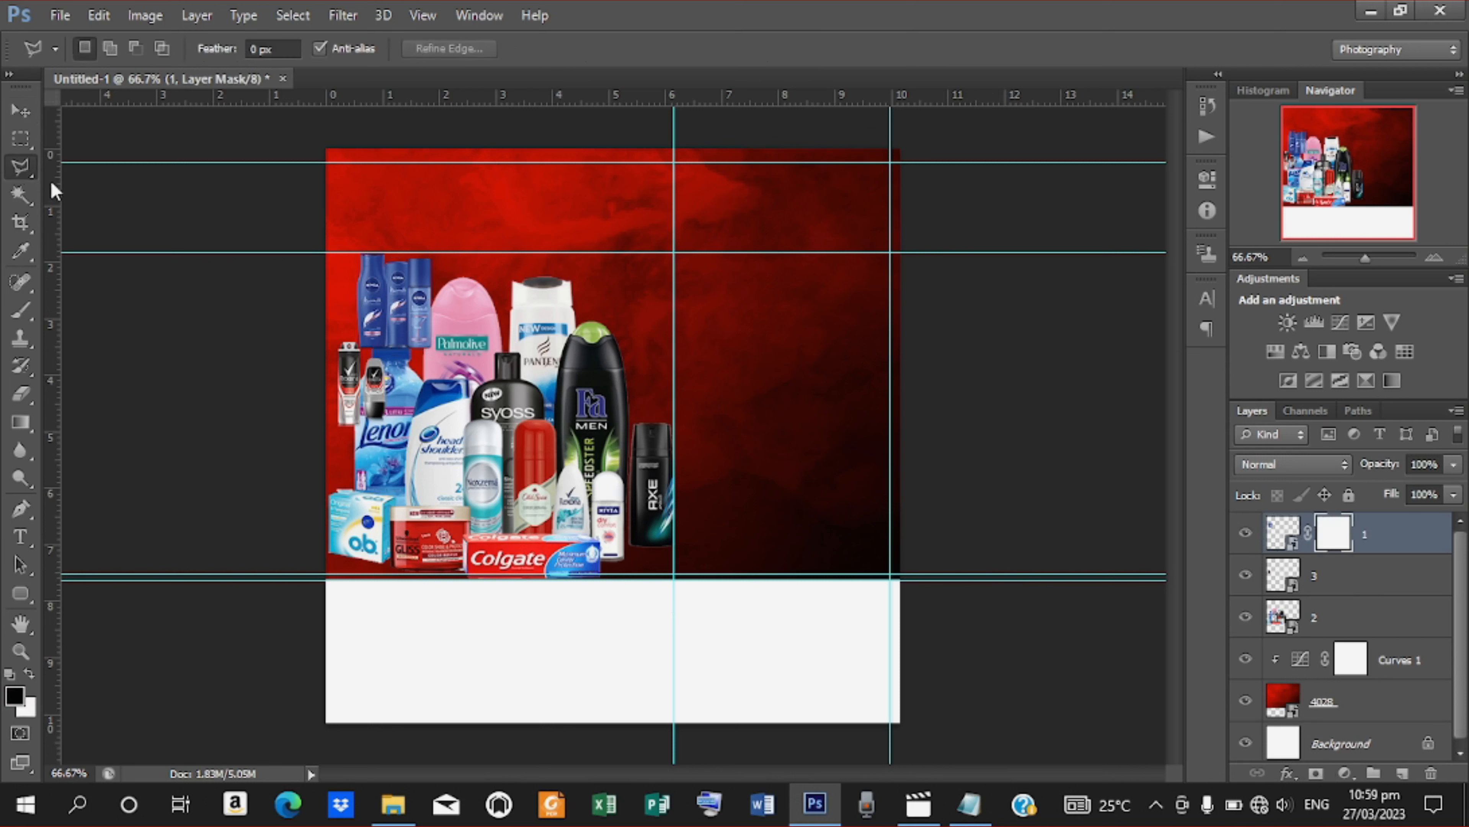
click(357, 337)
click(393, 330)
click(426, 373)
click(352, 363)
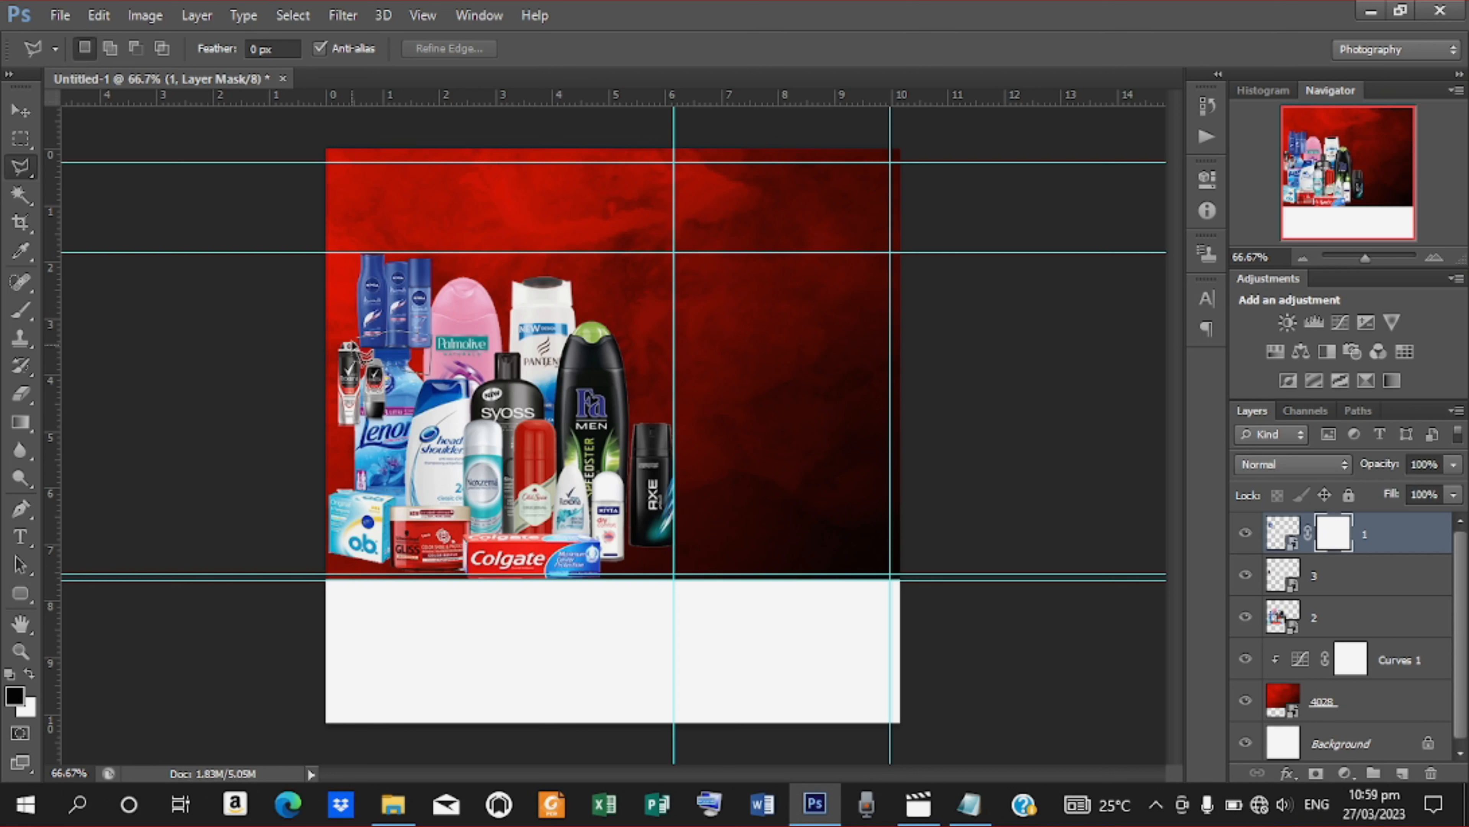
click(358, 338)
Outline the bases of the Nivea bottles and the area just below them with a closed Polygonal Lasso selection
click(348, 337)
click(397, 329)
click(443, 339)
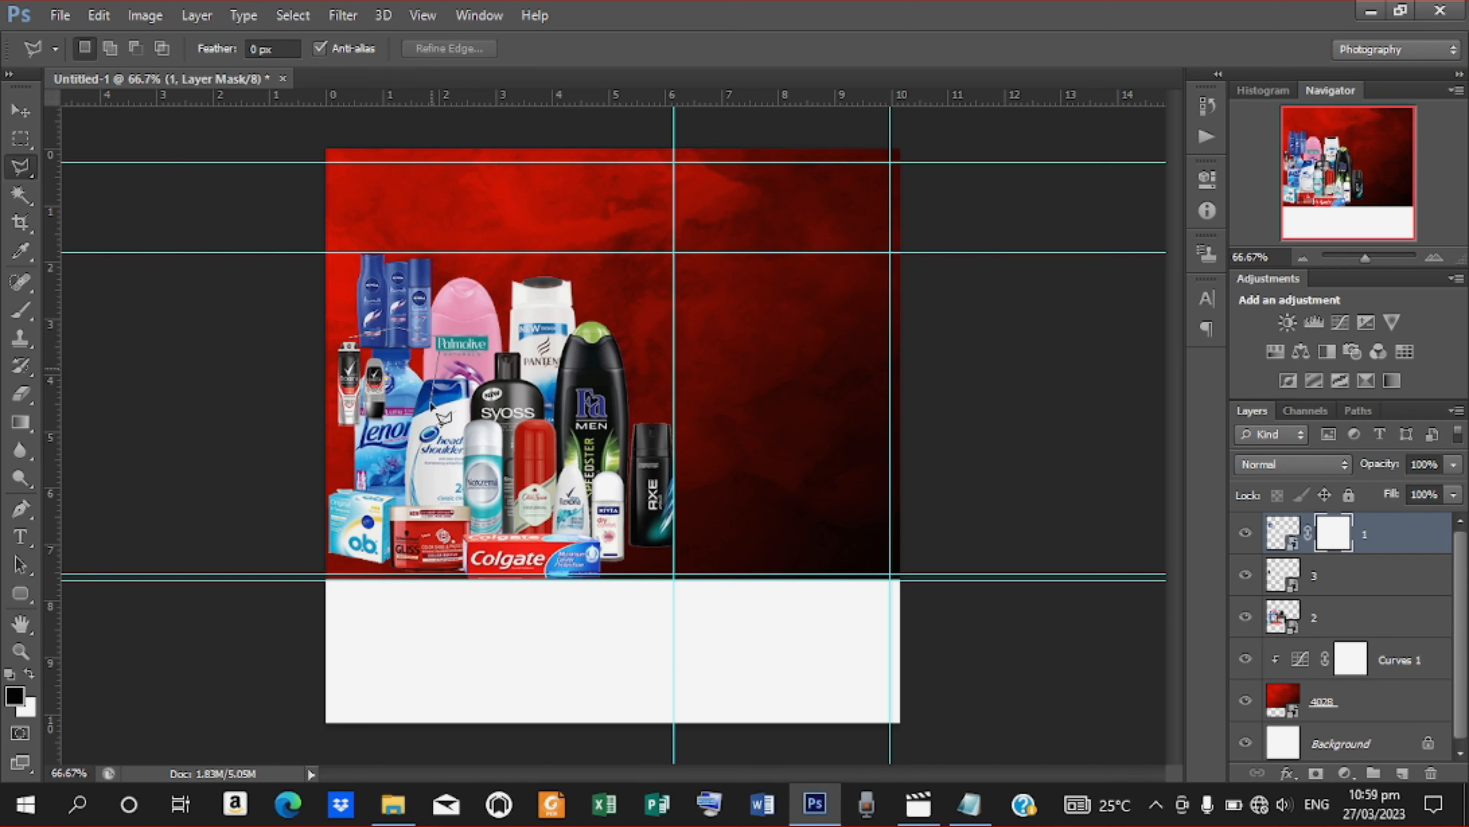
click(431, 400)
click(376, 389)
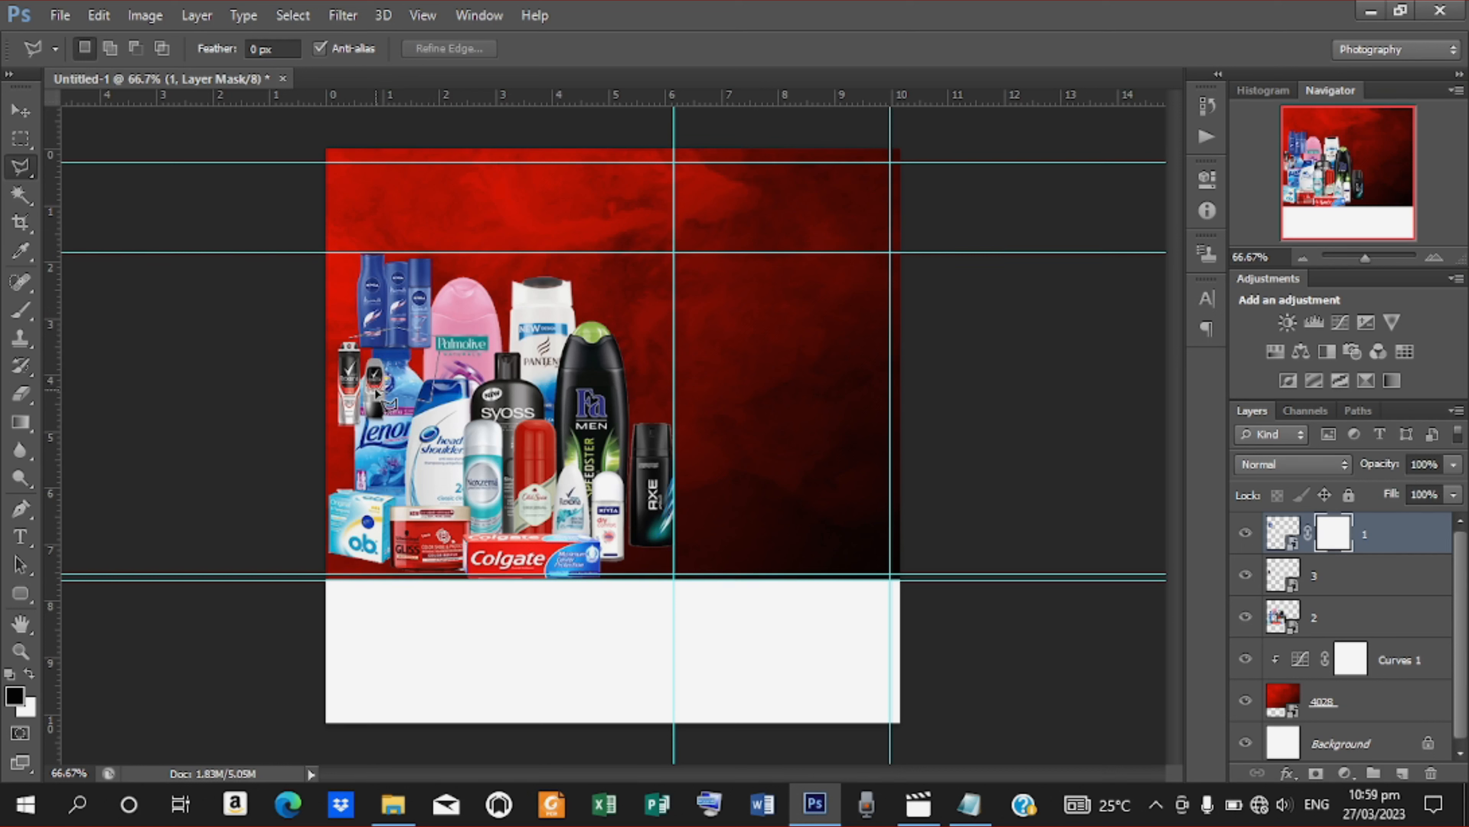
click(349, 343)
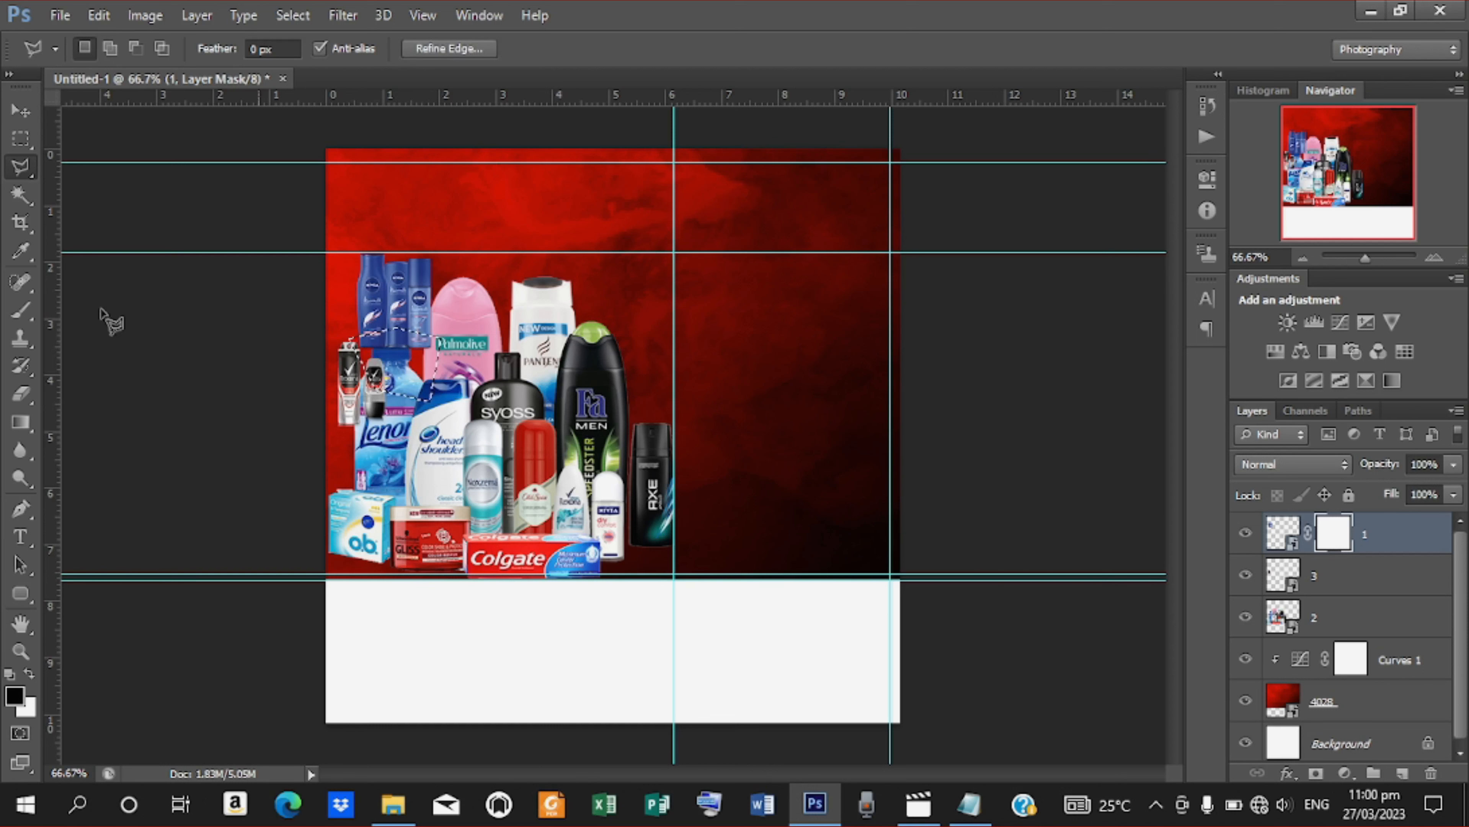
Paint black inside the selection on layer 1's mask with a 70 px brush to hide the Nivea bottles' bases, and deselect
click(20, 310)
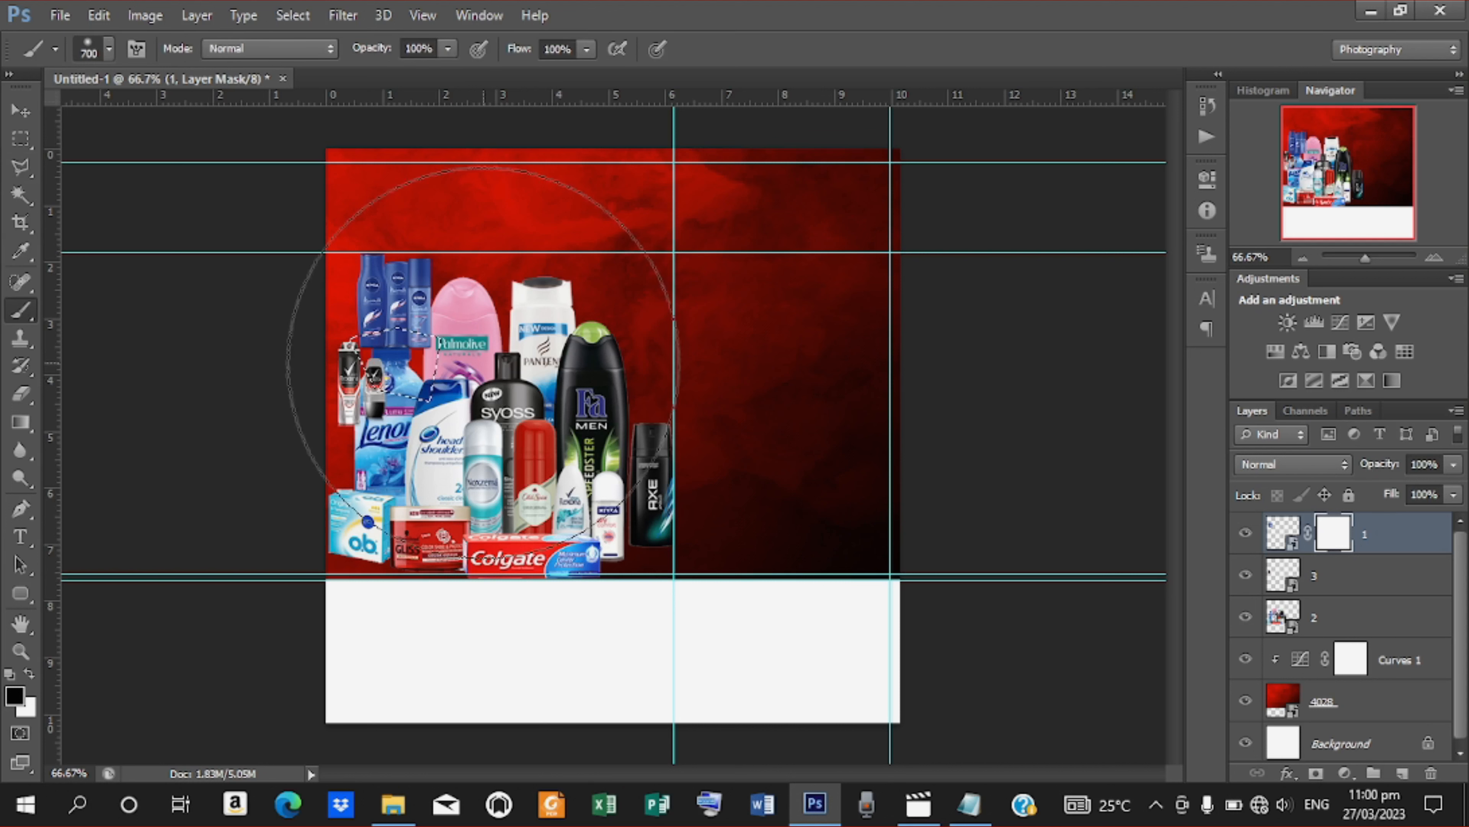
key(bracketleft)
key(bracketleft)
key(bracketleft)
key(bracketleft)
key(bracketleft)
key(bracketleft)
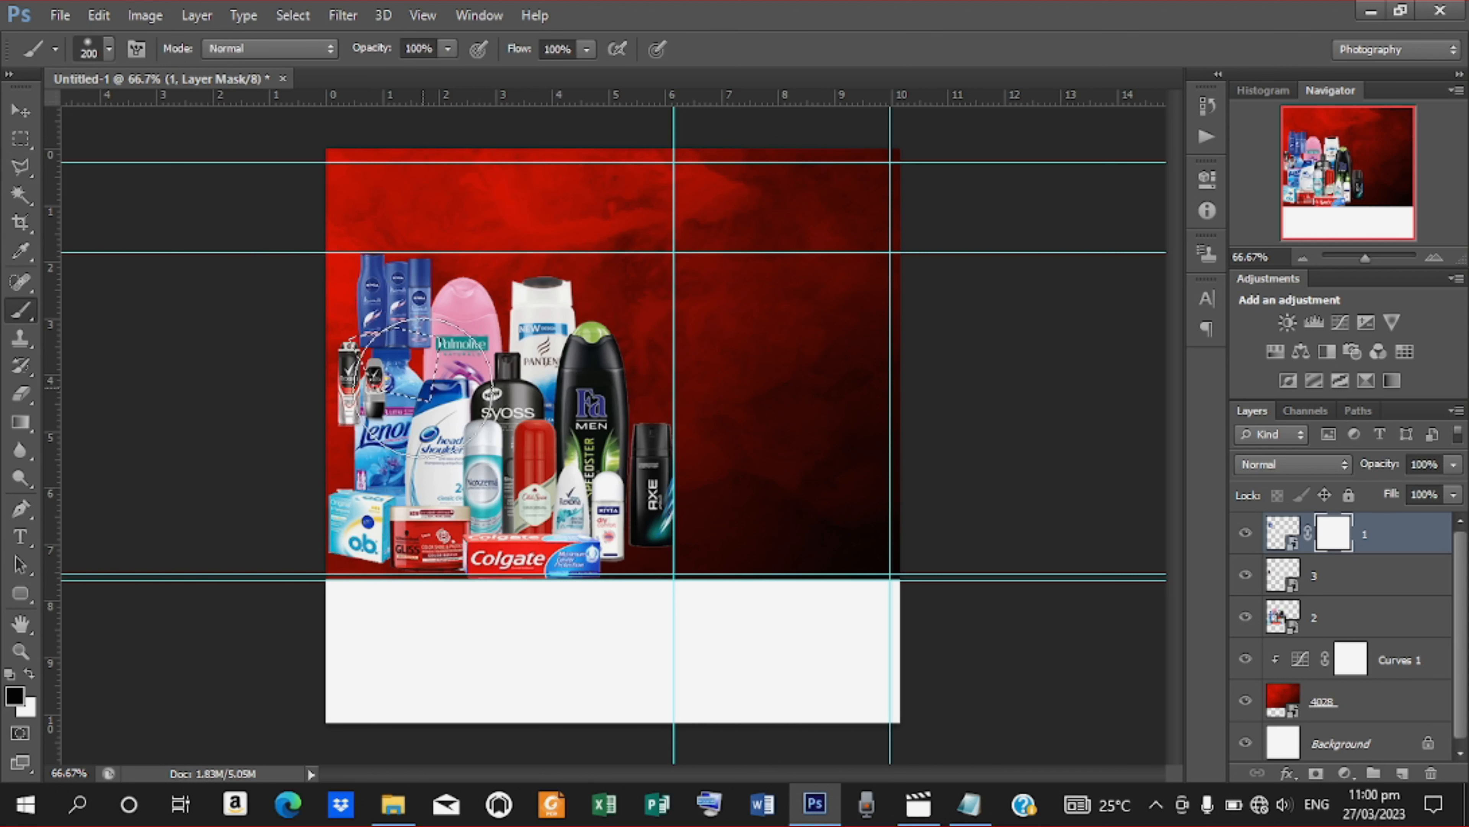
key(bracketleft)
key(bracketleft)
key(bracketleft)
key(bracketleft)
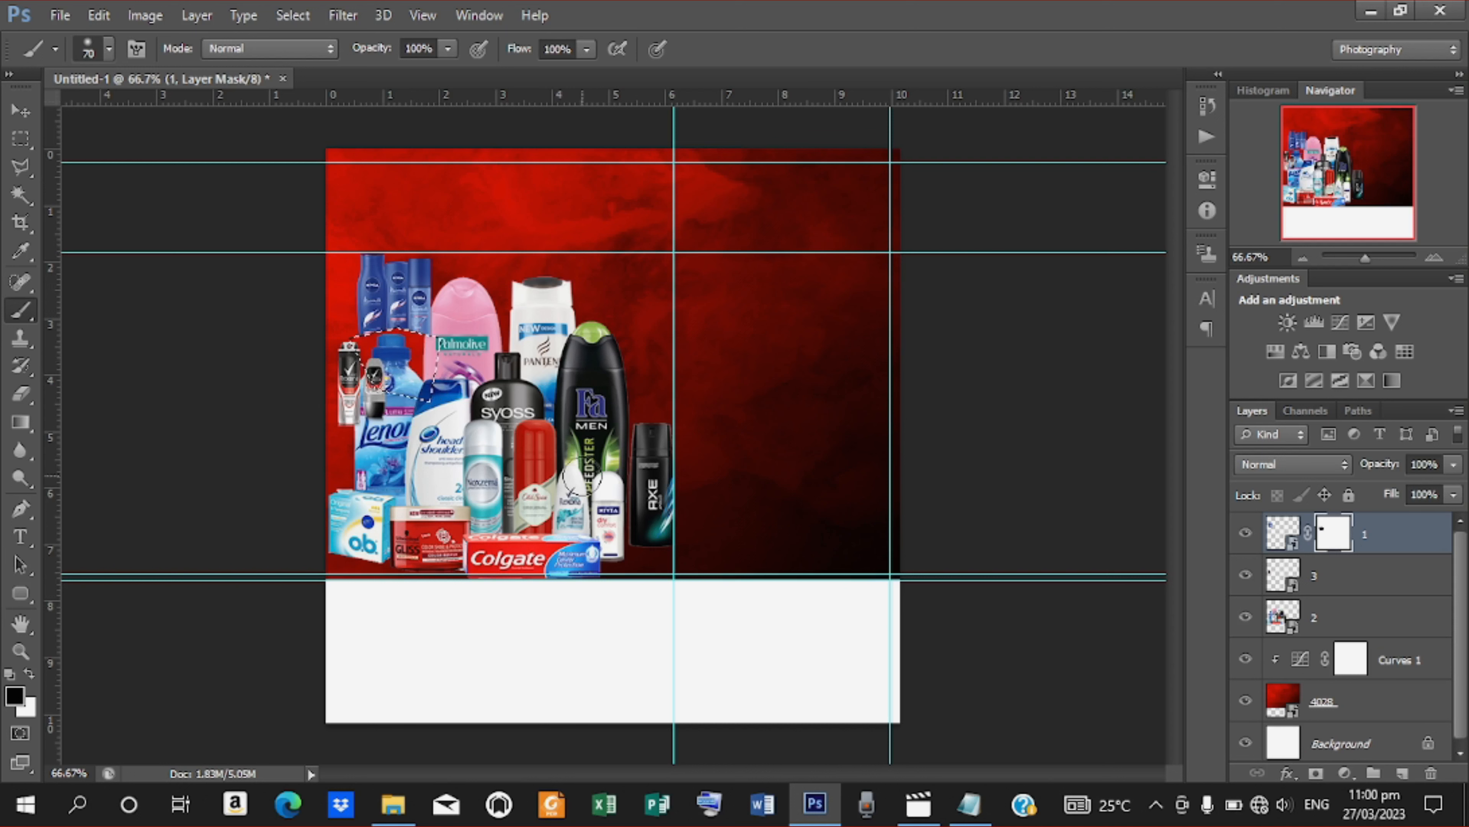
key(ctrl+d)
Nudge the masked Nivea bottles slightly left and fine-tune their height above the Lenor bottle
click(9, 112)
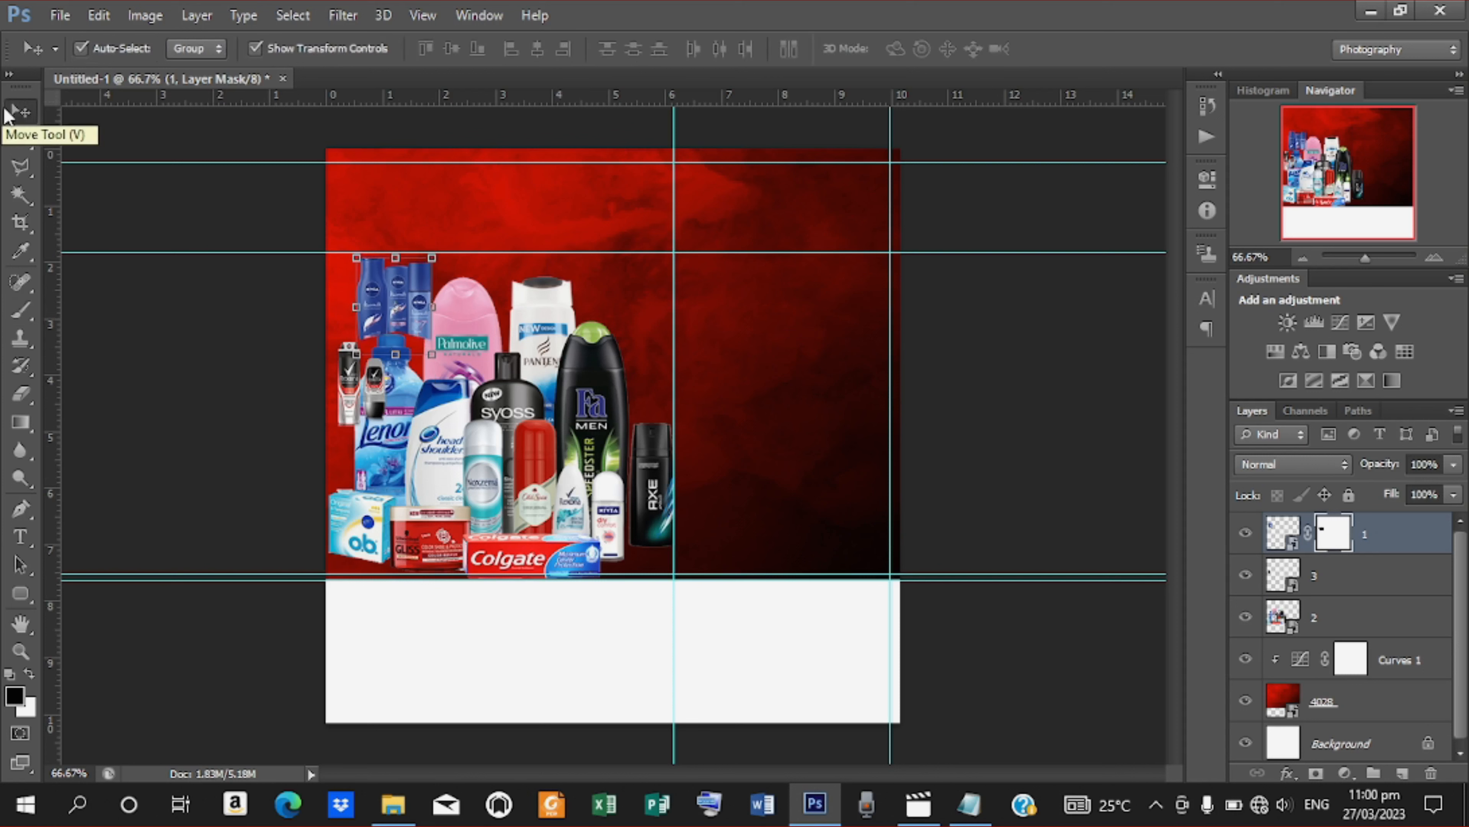
key(Left)
key(Left)
key(Left)
key(Left)
key(Left)
key(Left)
key(Left)
key(Down)
key(Down)
key(Down)
key(Down)
key(Down)
key(Down)
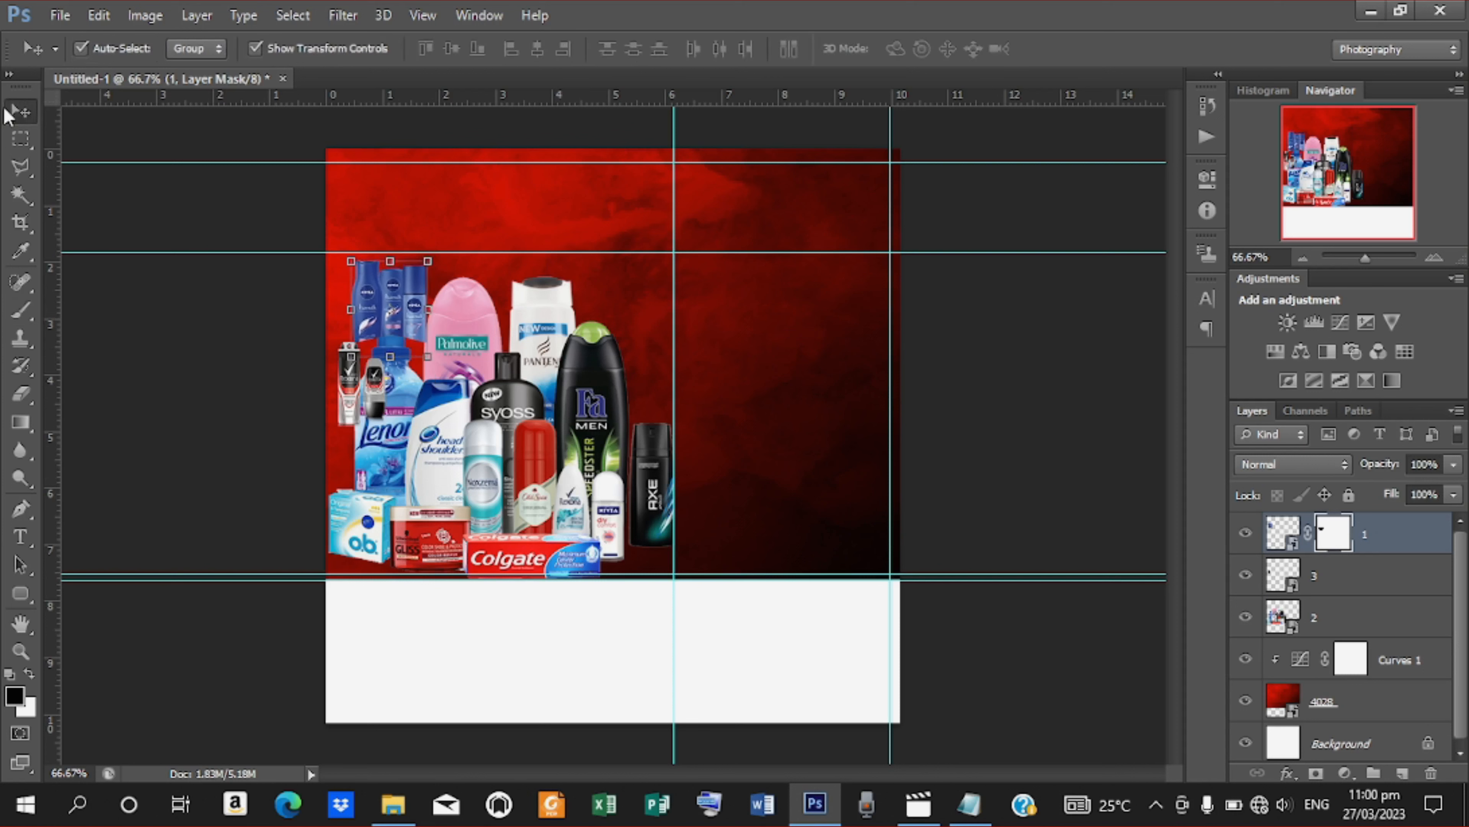
key(Up)
key(Up)
key(Up)
key(Up)
key(Up)
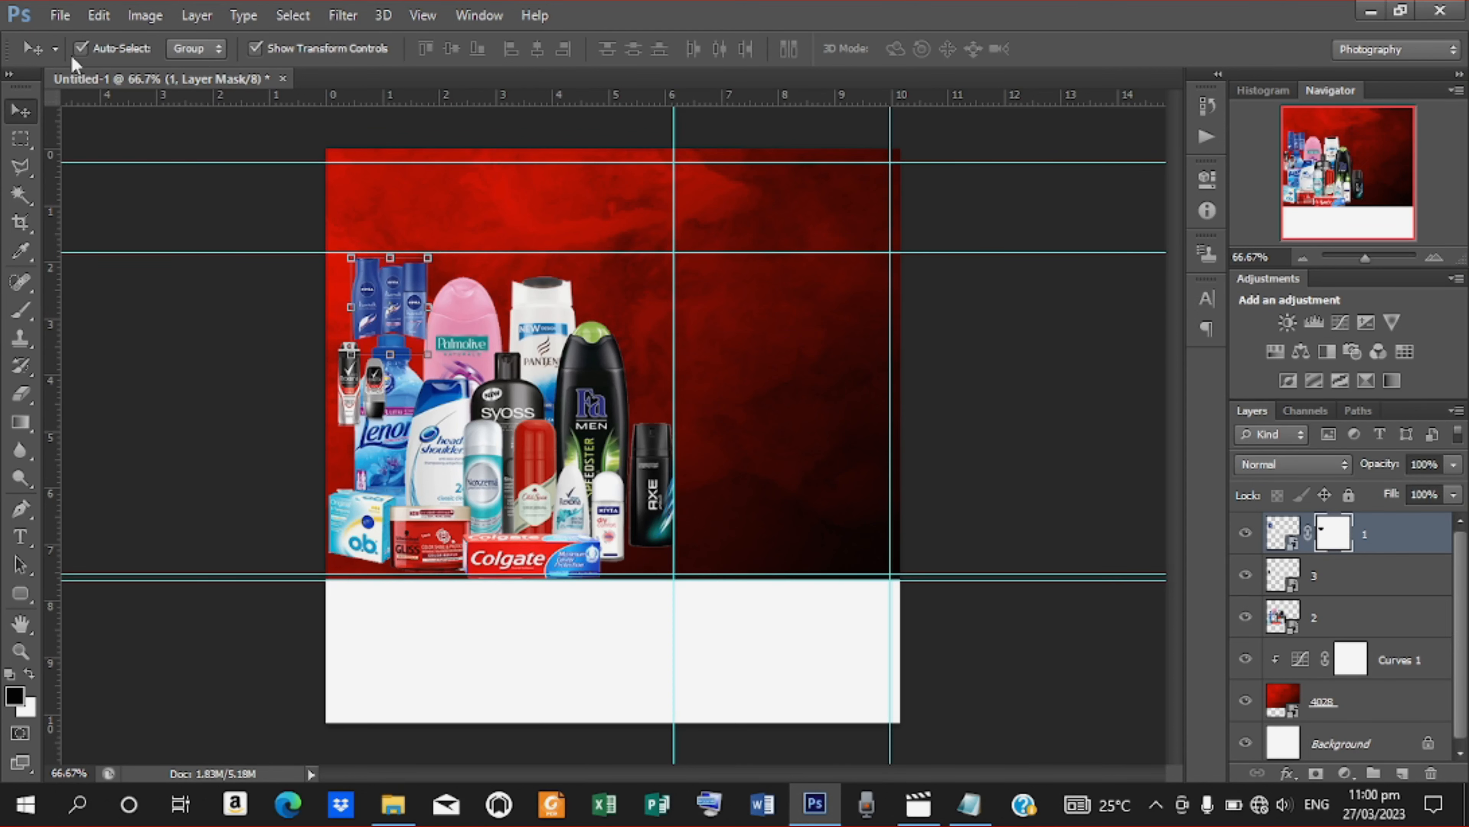
Place image 4 with the Dove products, scale it down proportionally and position it above the Fa Men bottle beside the vertical guide
click(59, 15)
click(126, 366)
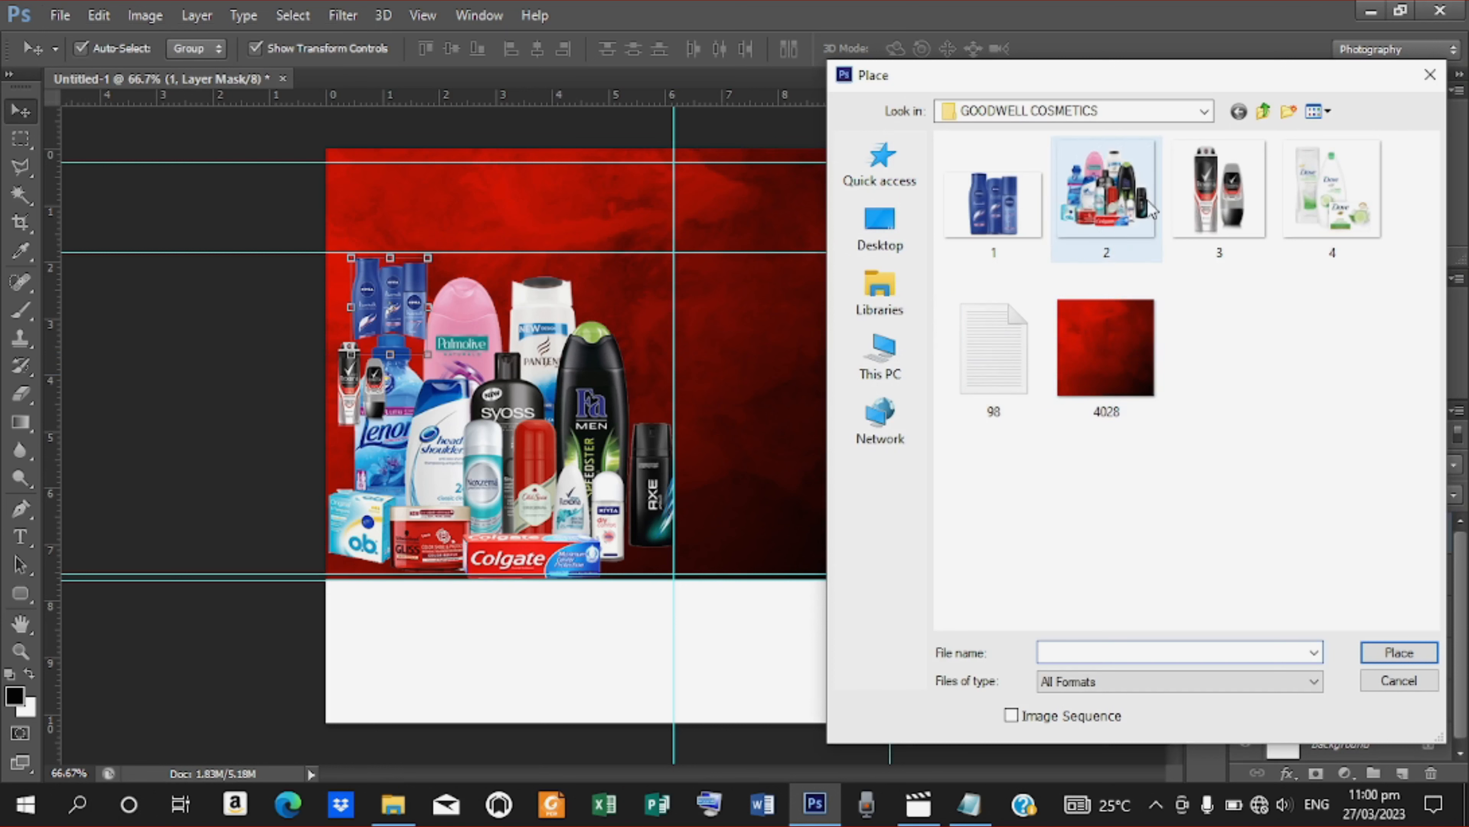
click(1331, 197)
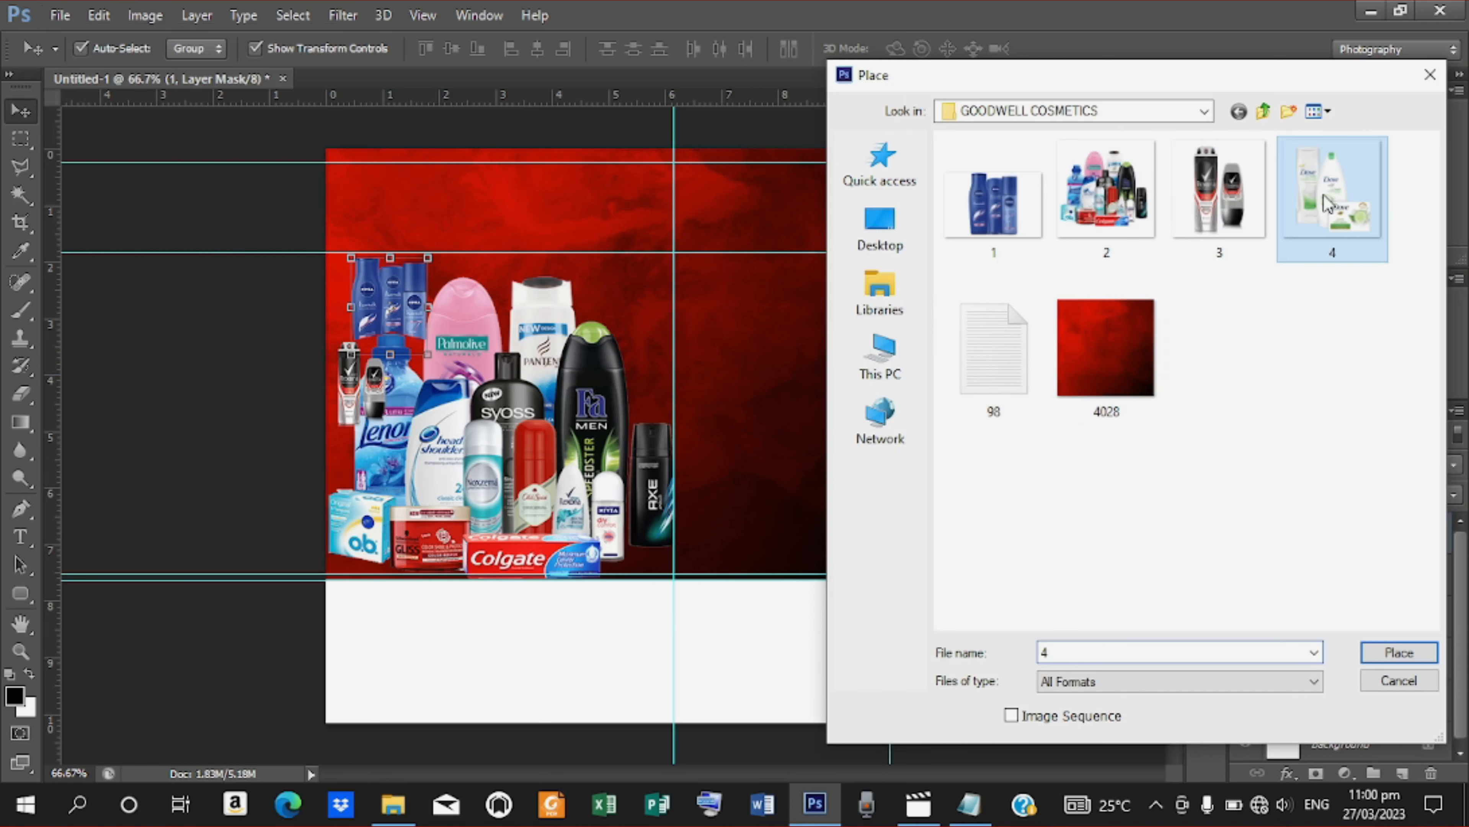
click(1397, 652)
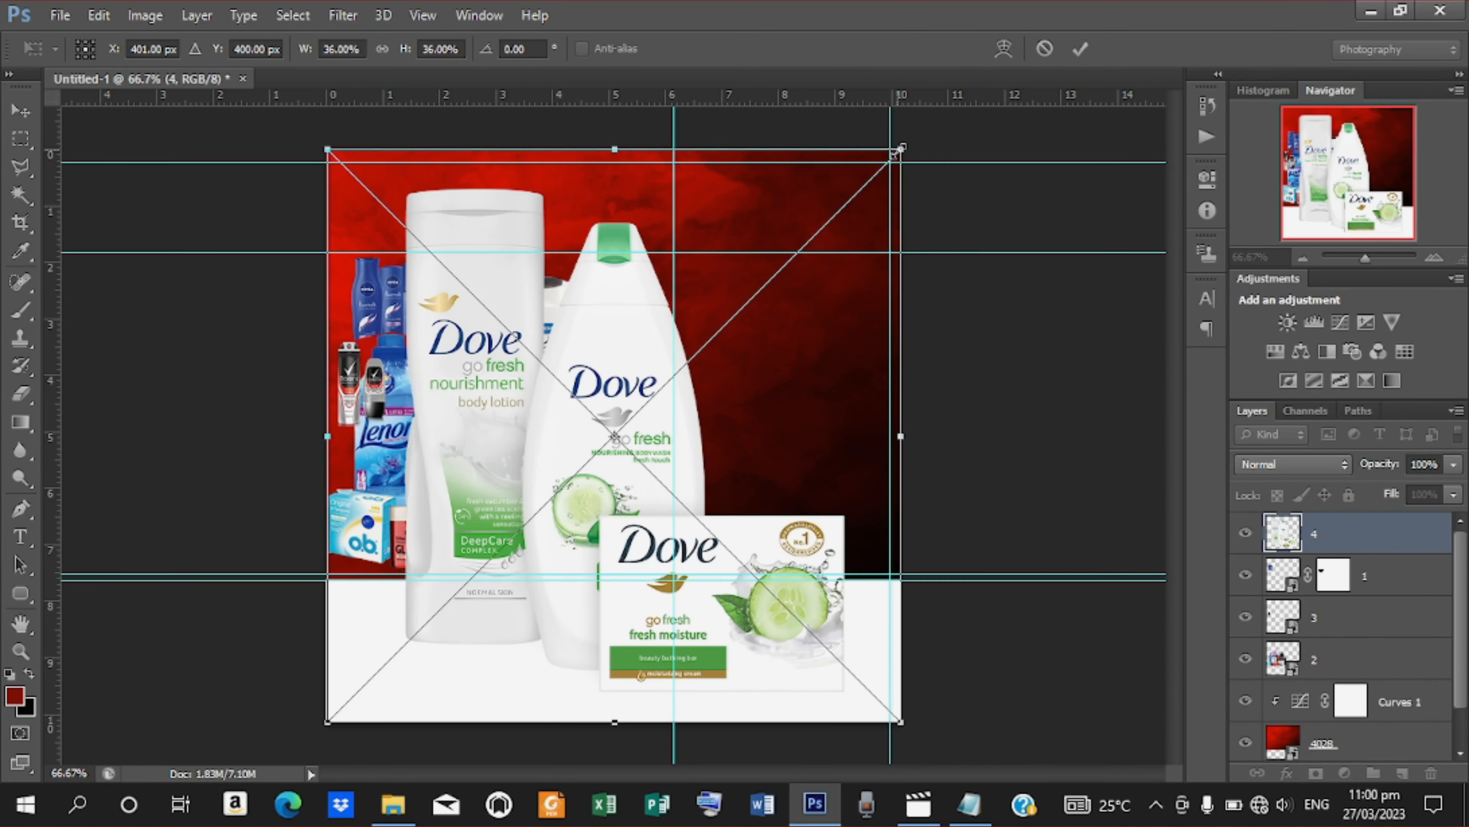
drag(898, 152, 498, 669)
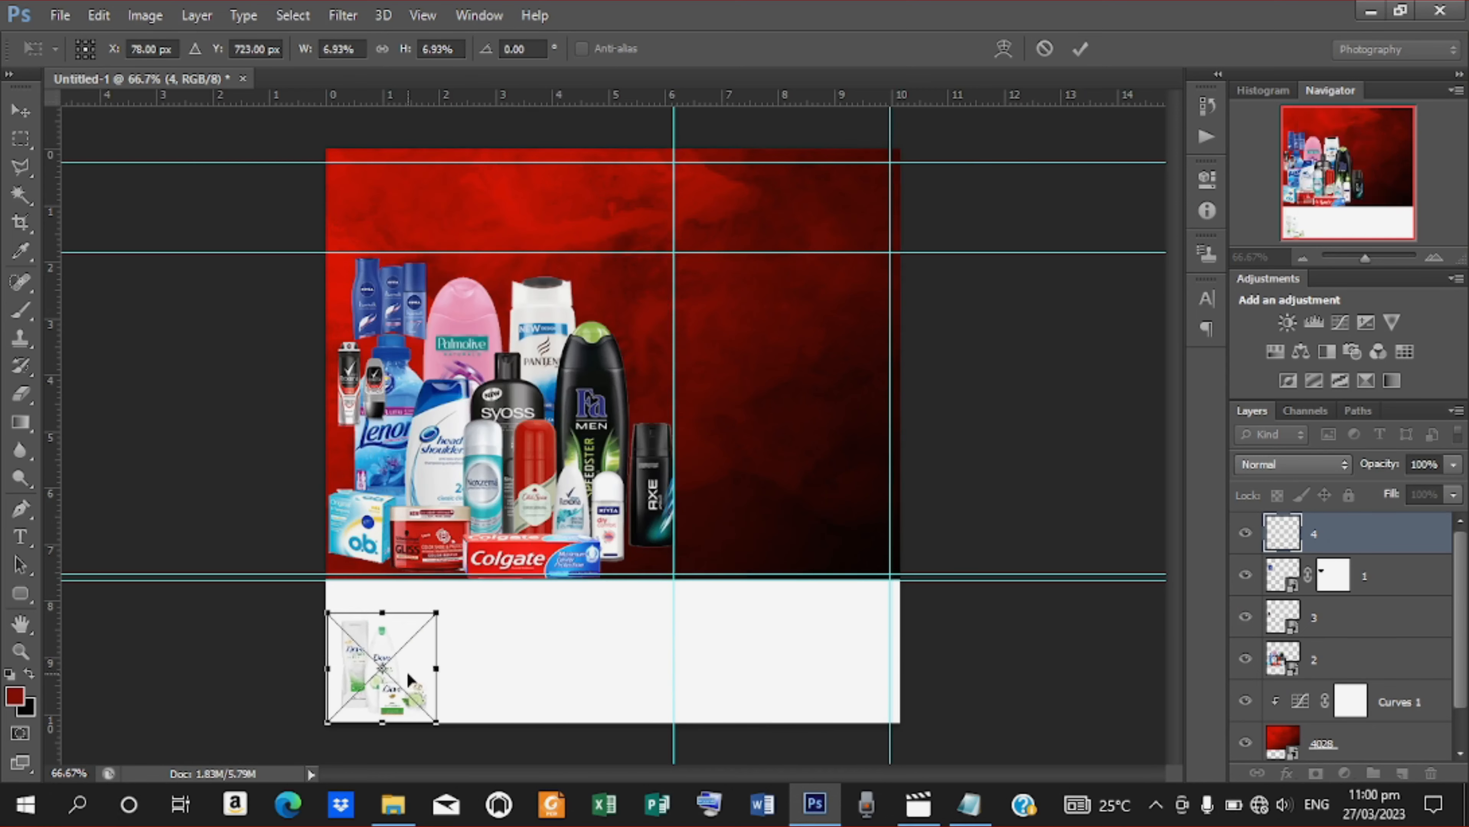
drag(407, 673, 660, 319)
click(1081, 49)
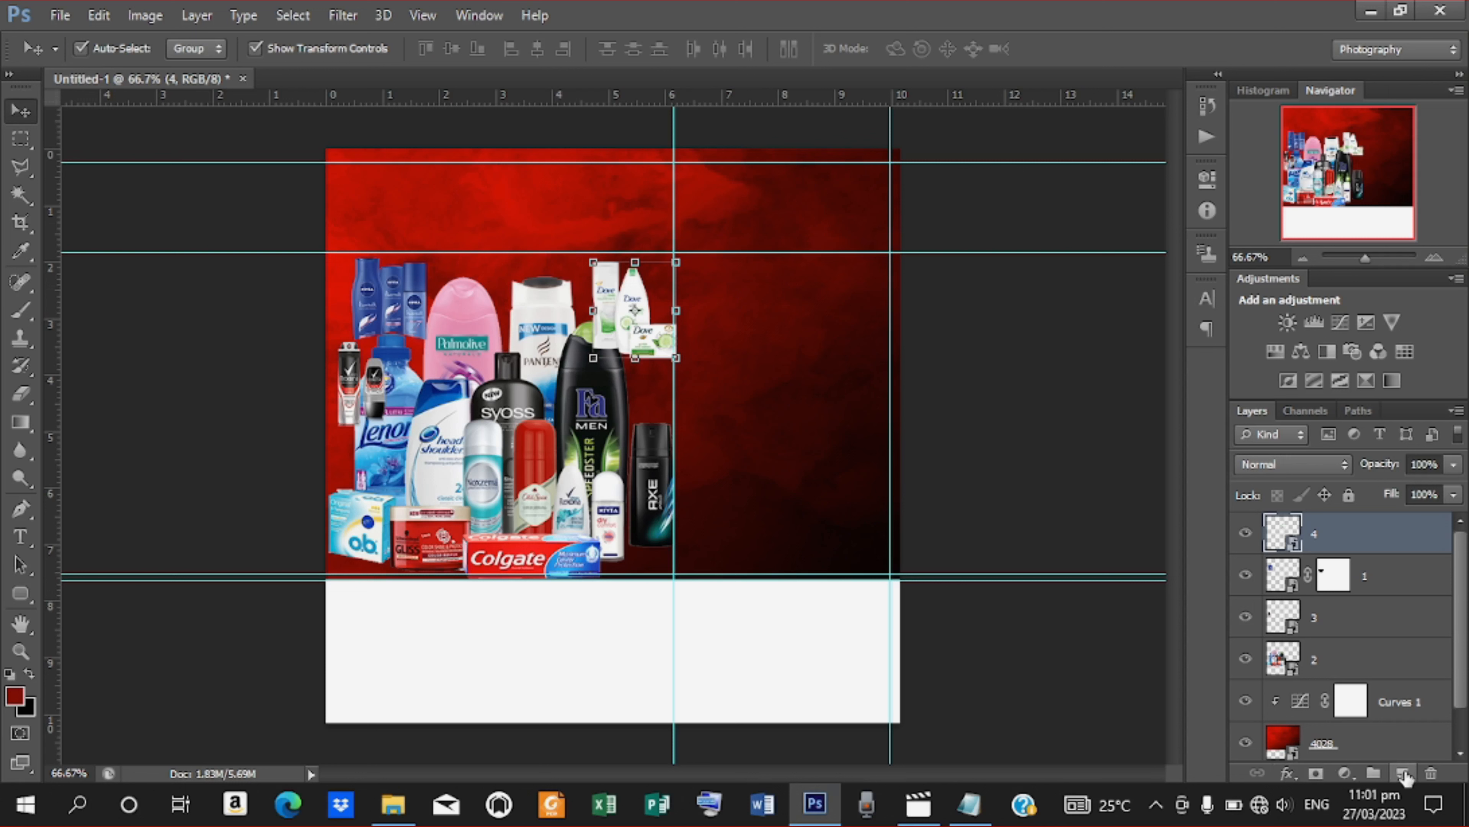
Add a new layer and paint one soft dark red dab over the Dove products with a 150 px brush
click(1402, 774)
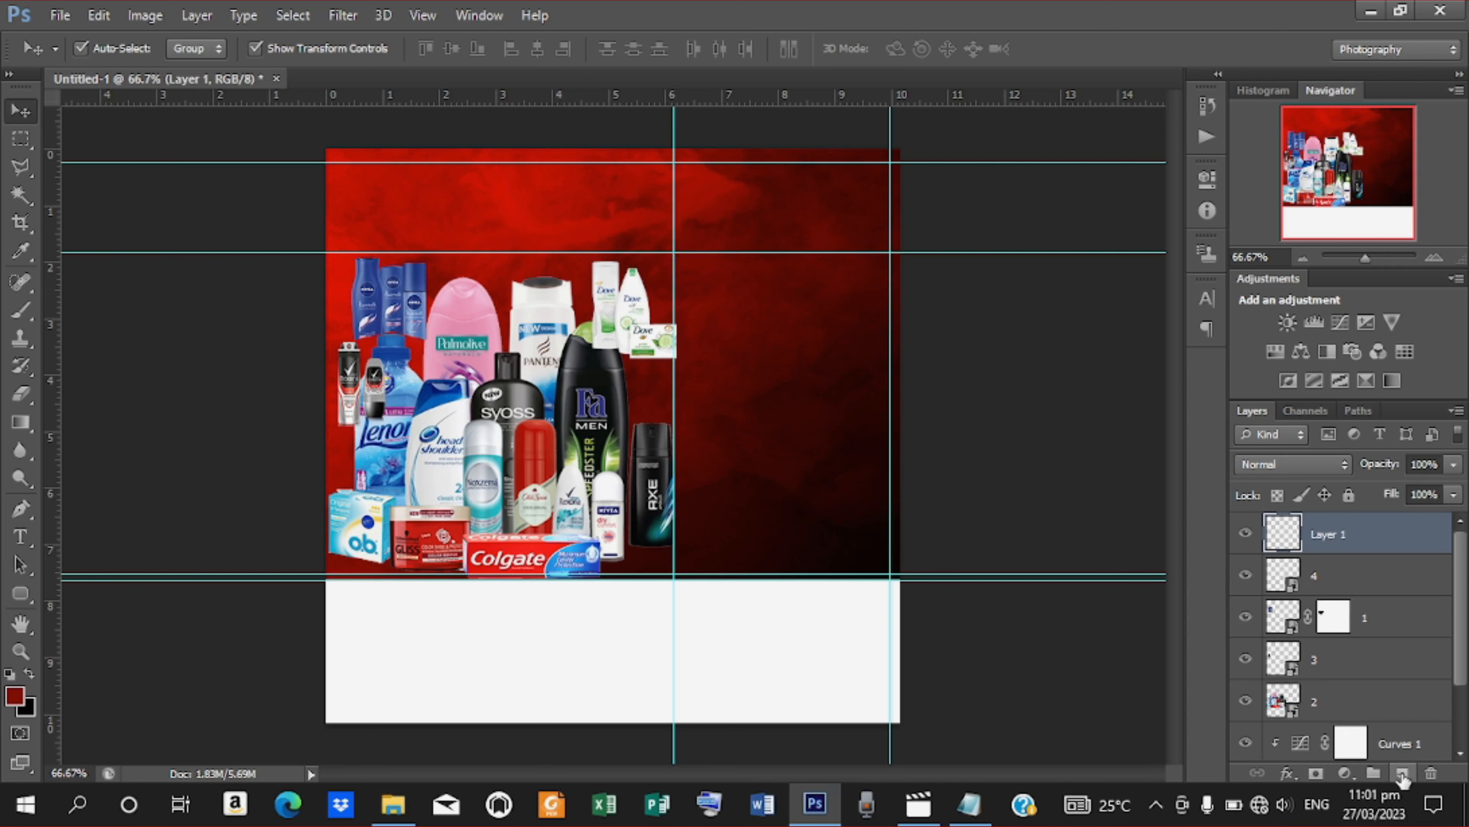
click(21, 310)
key(bracketright)
key(bracketright)
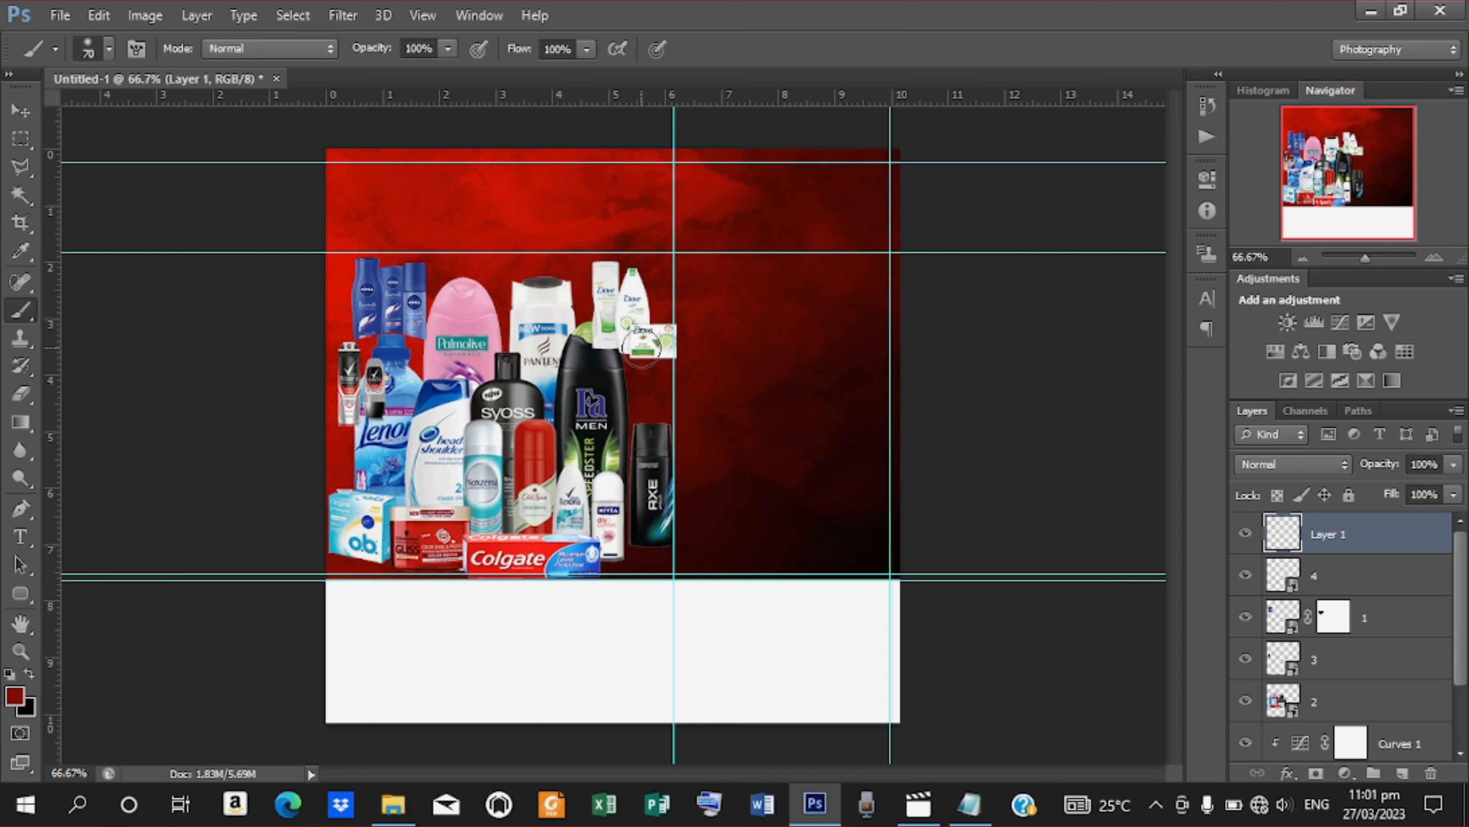
key(bracketright)
key(bracketright)
key(bracketright)
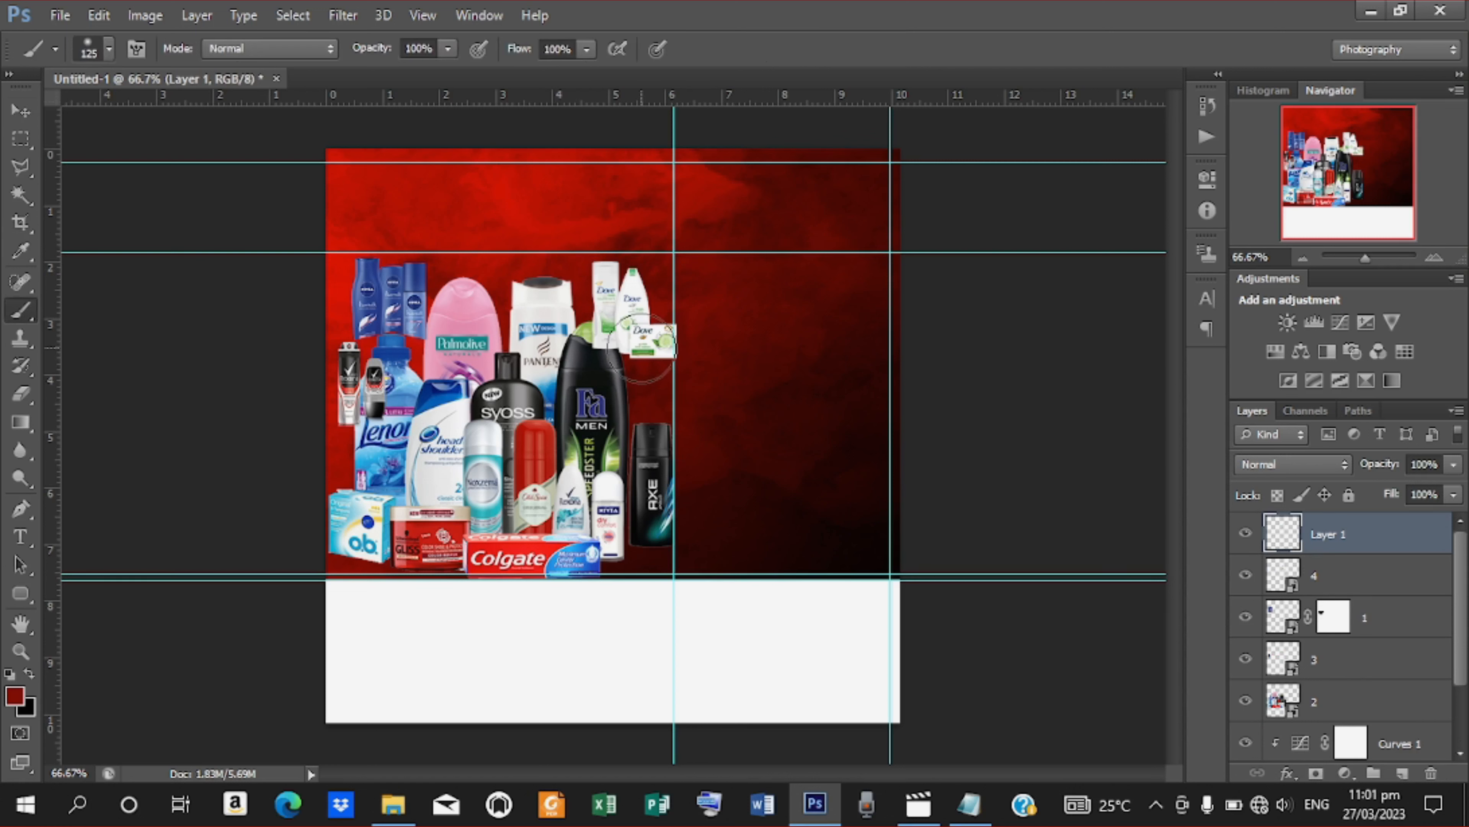
key(bracketright)
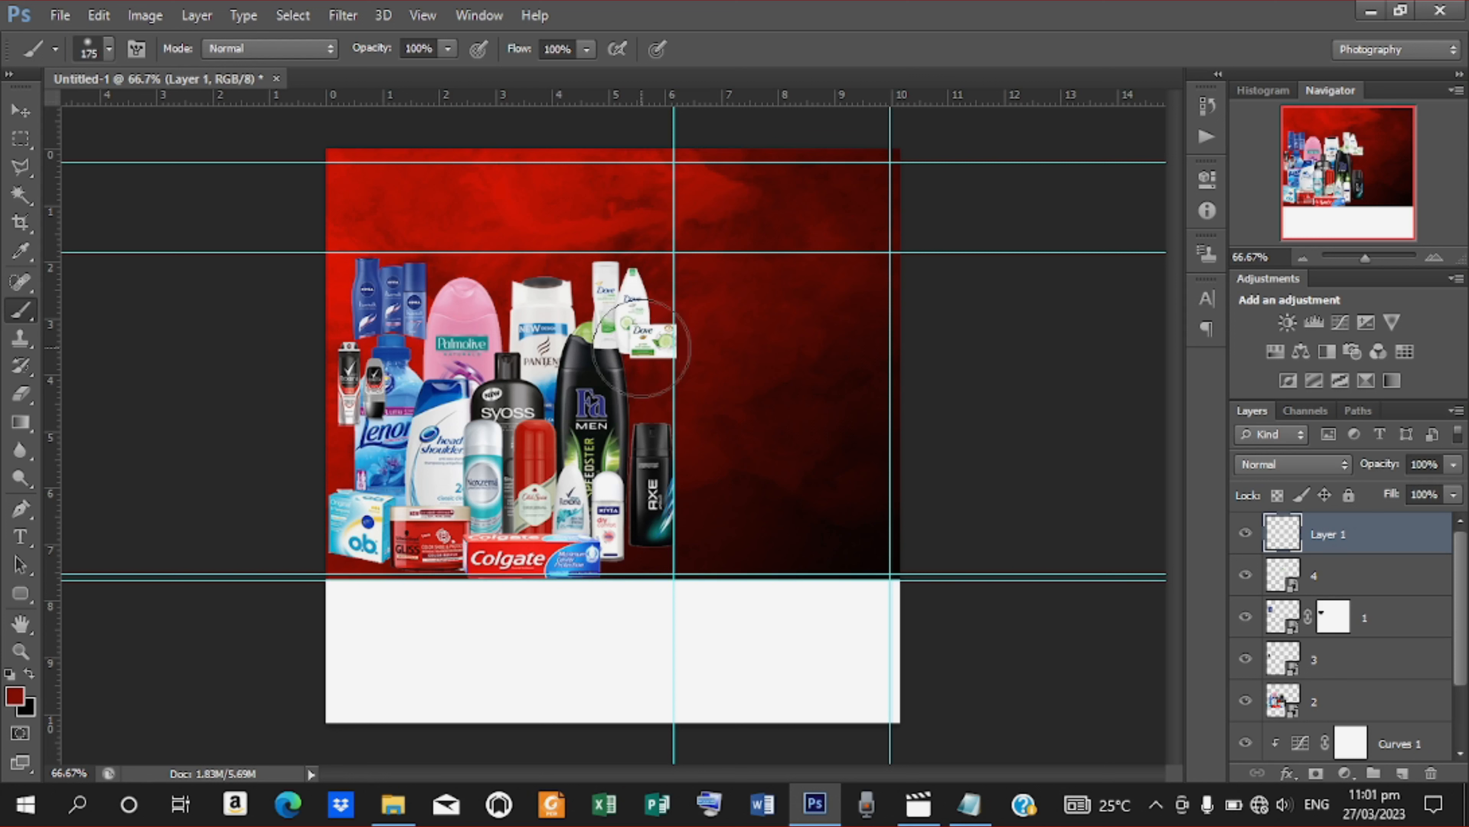
key(bracketleft)
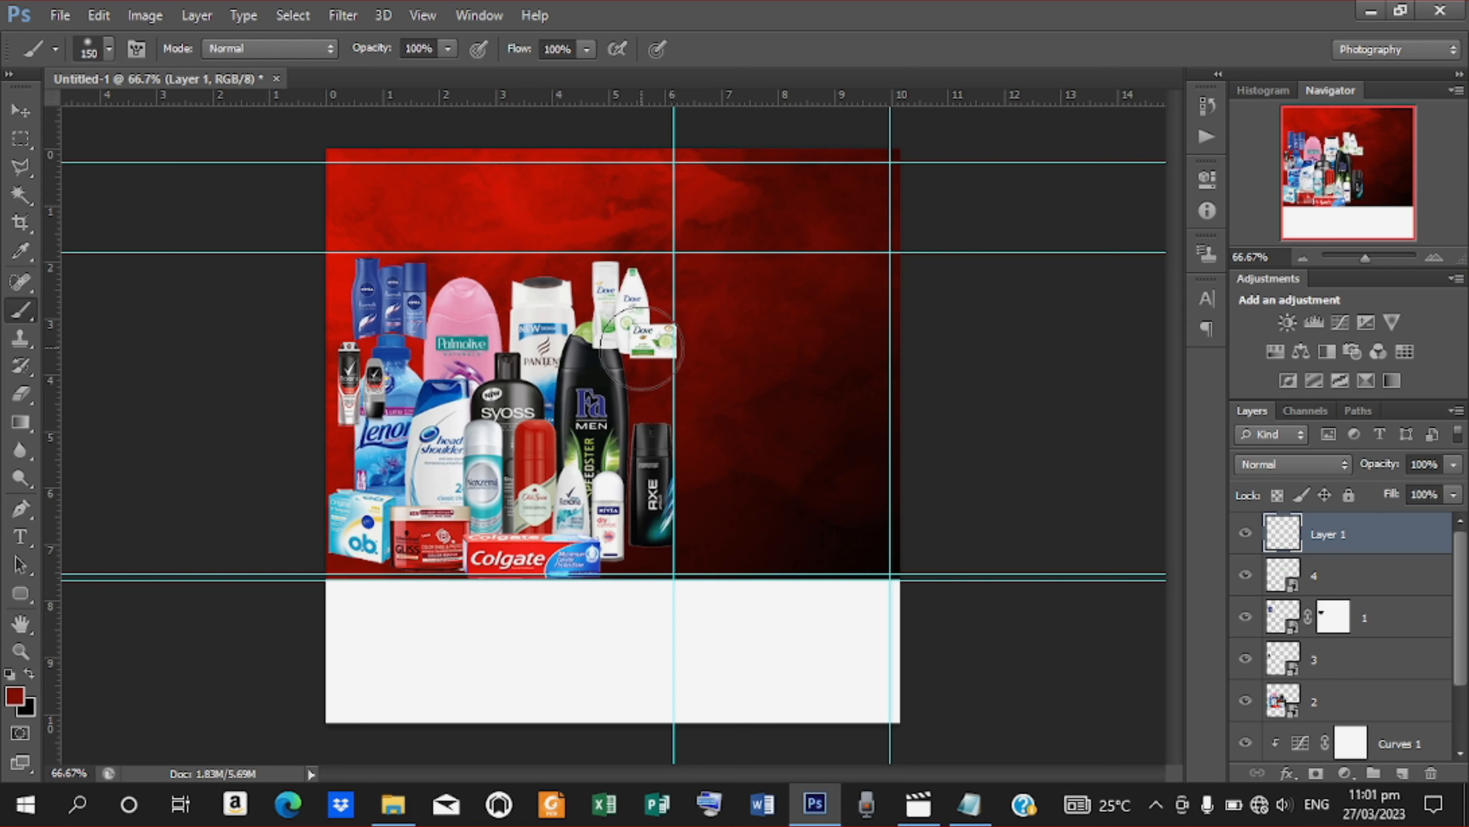
click(634, 343)
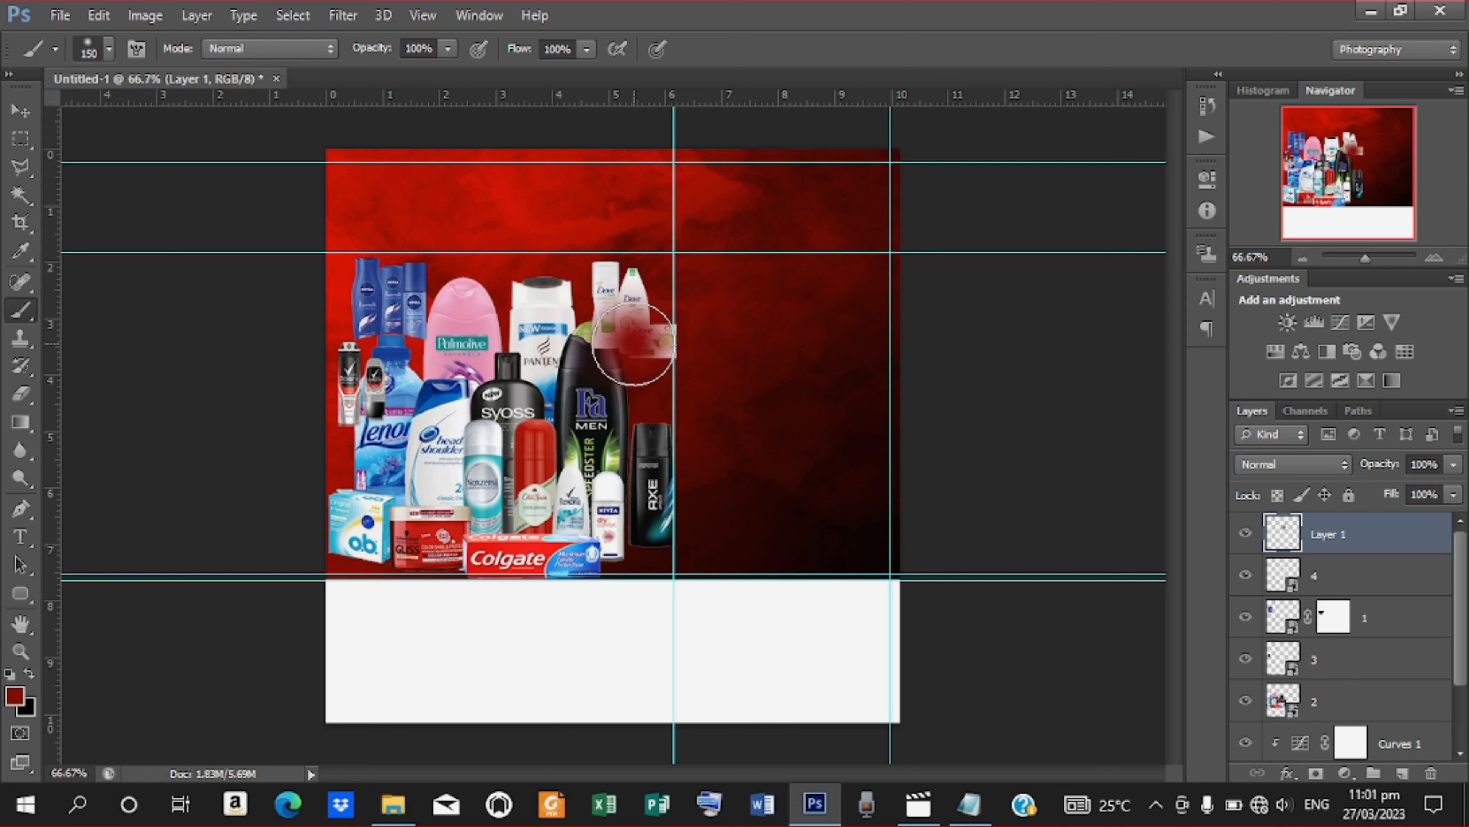
Transform the painted dab to about 127% width and 39% height, positioned at the base of the Dove products
click(20, 110)
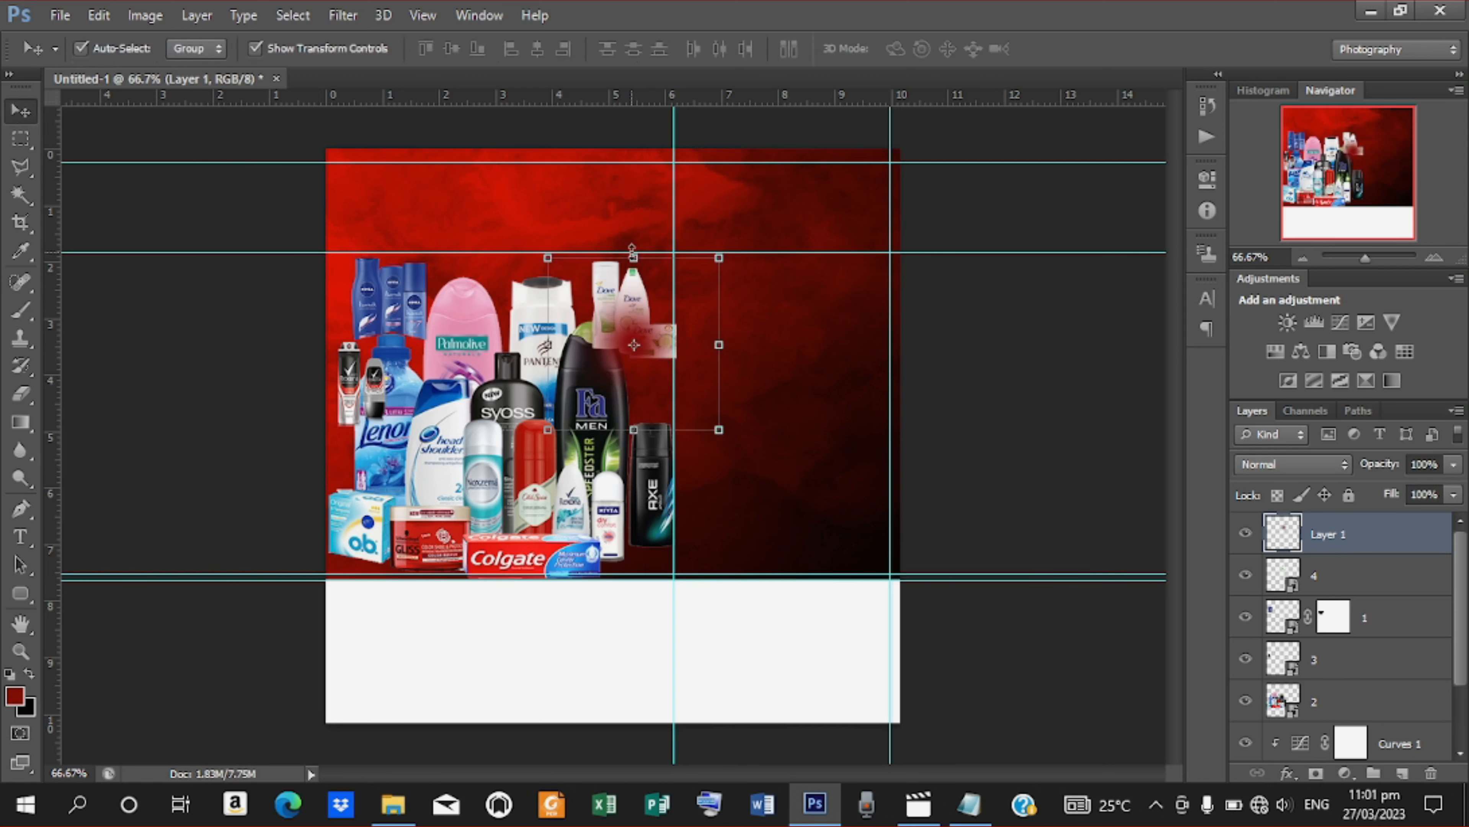
drag(634, 255, 635, 364)
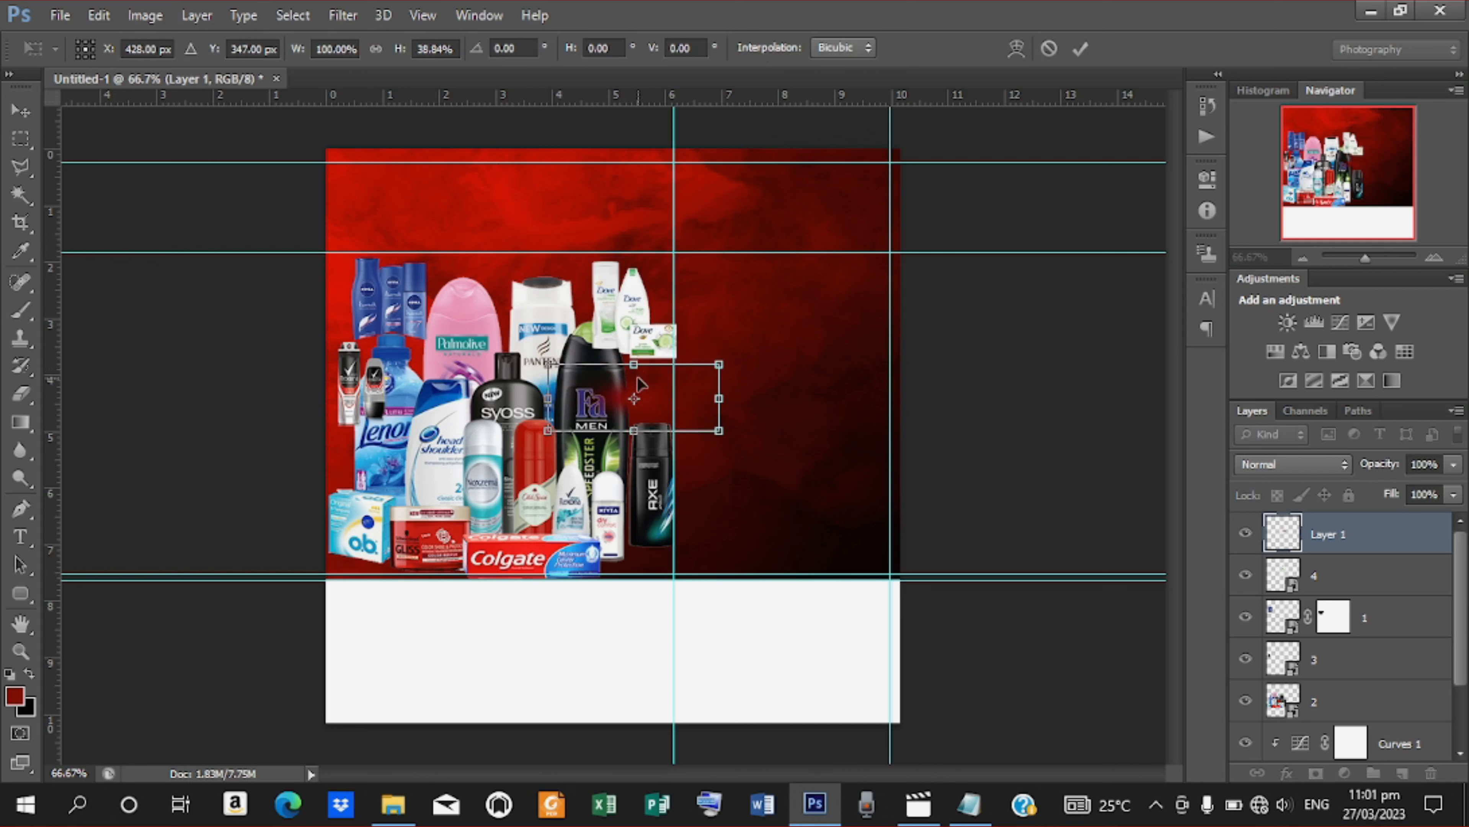
drag(648, 405, 659, 374)
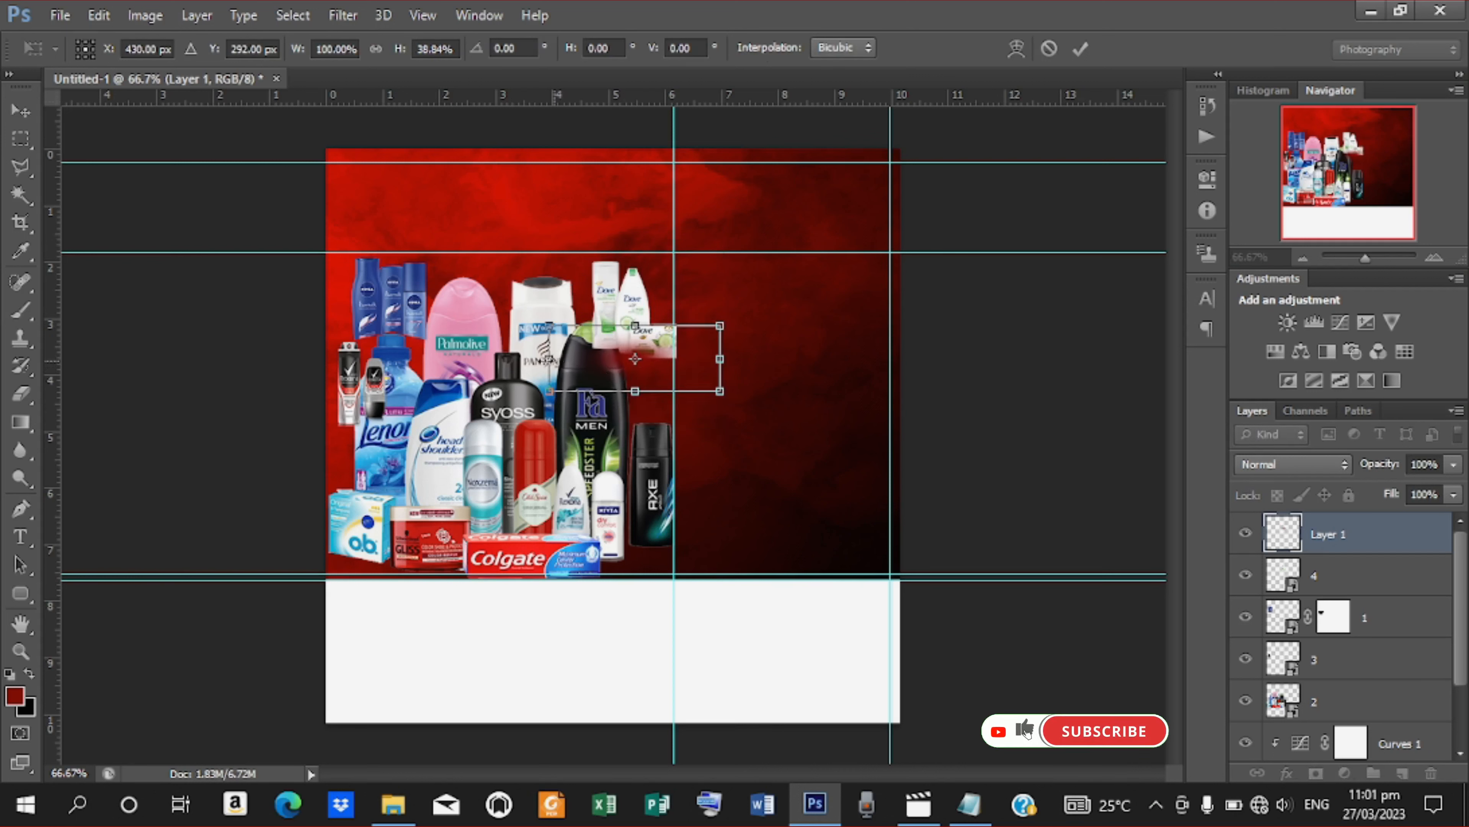
drag(559, 359, 512, 359)
drag(622, 362, 654, 367)
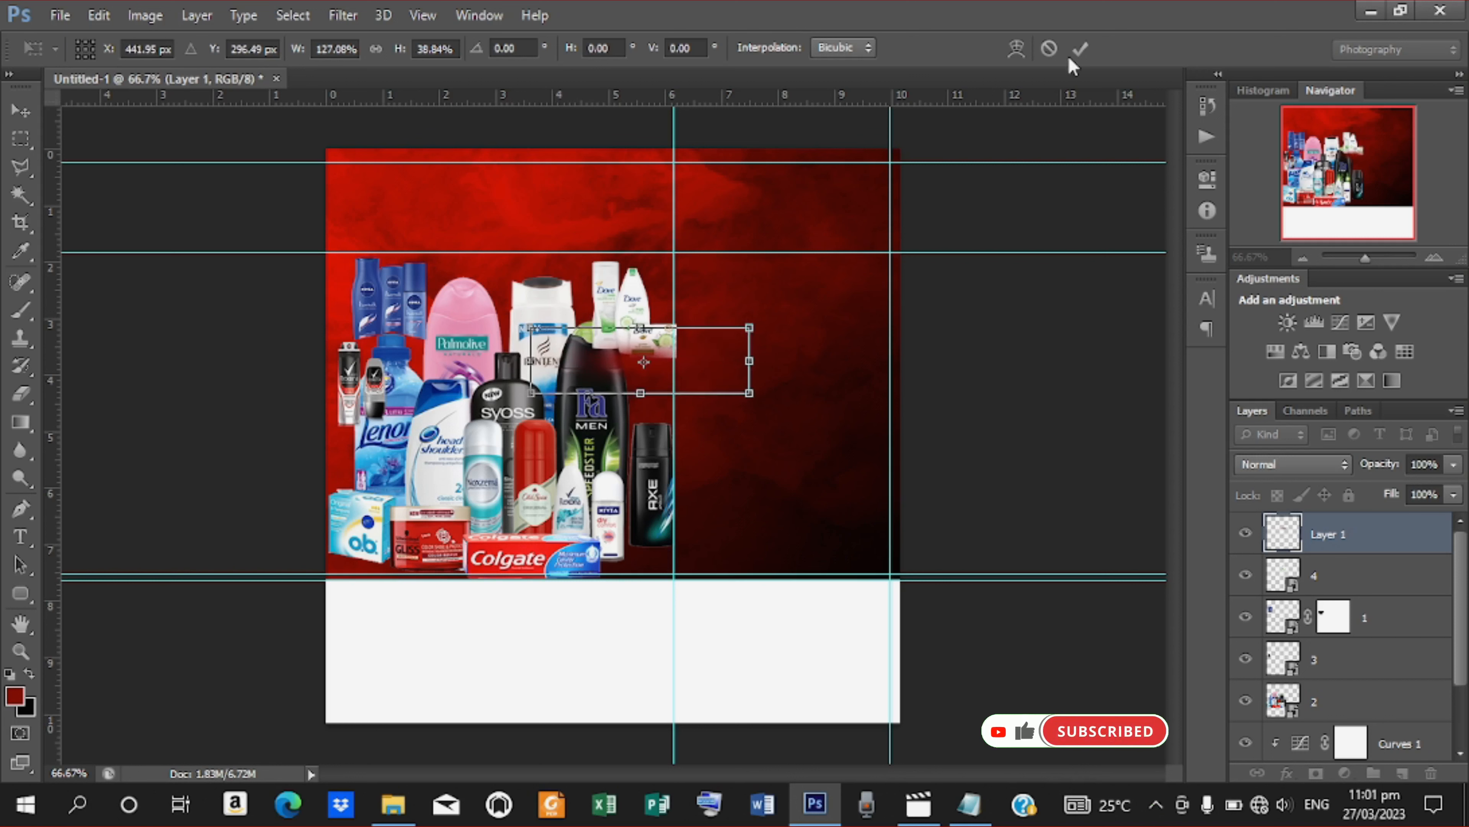
click(1081, 48)
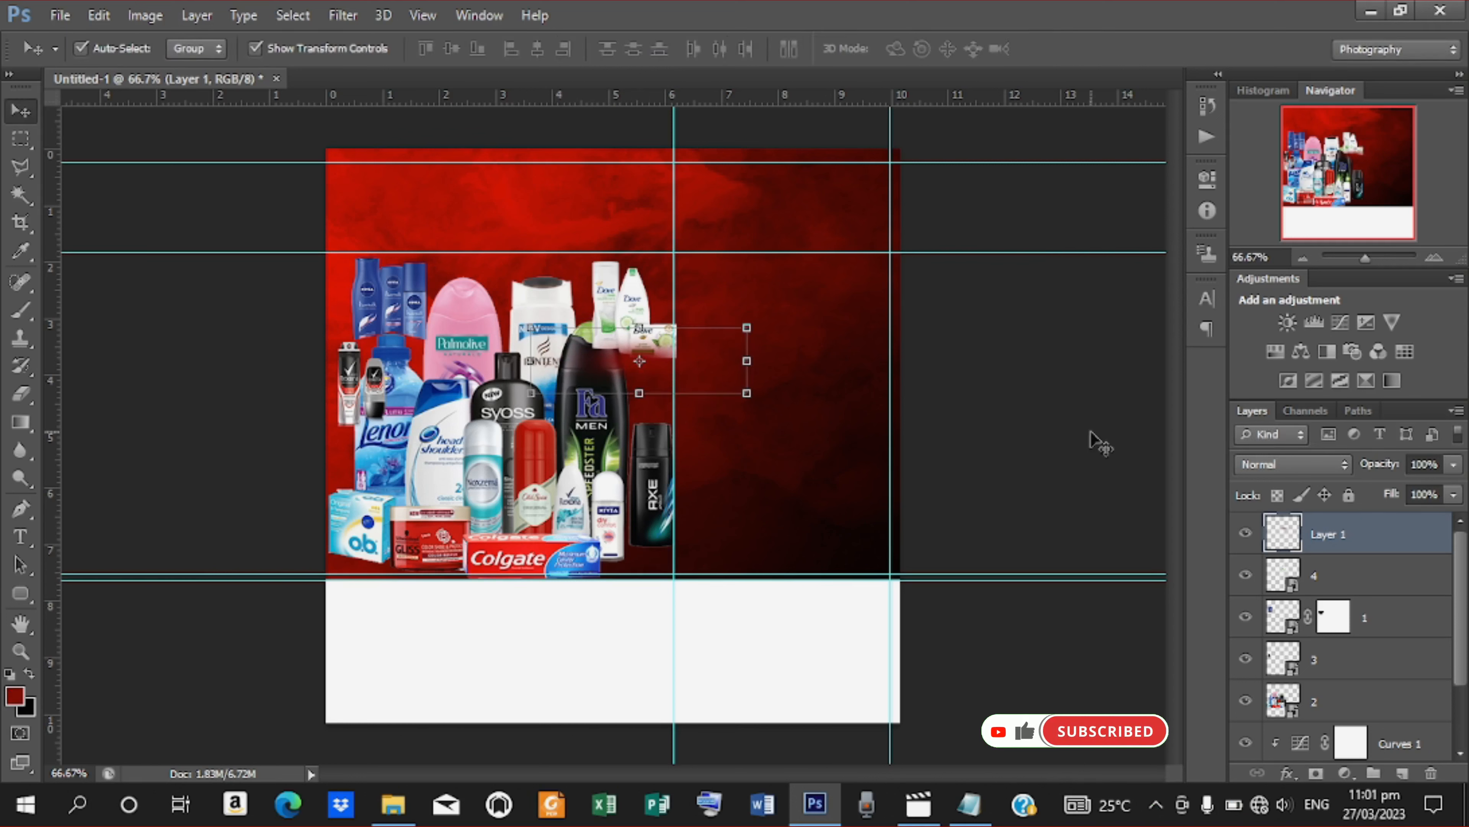
Apply a Color Overlay to Layer 1 in the near-black 0c100c sampled from the Fa Men bottle
right_click(1284, 540)
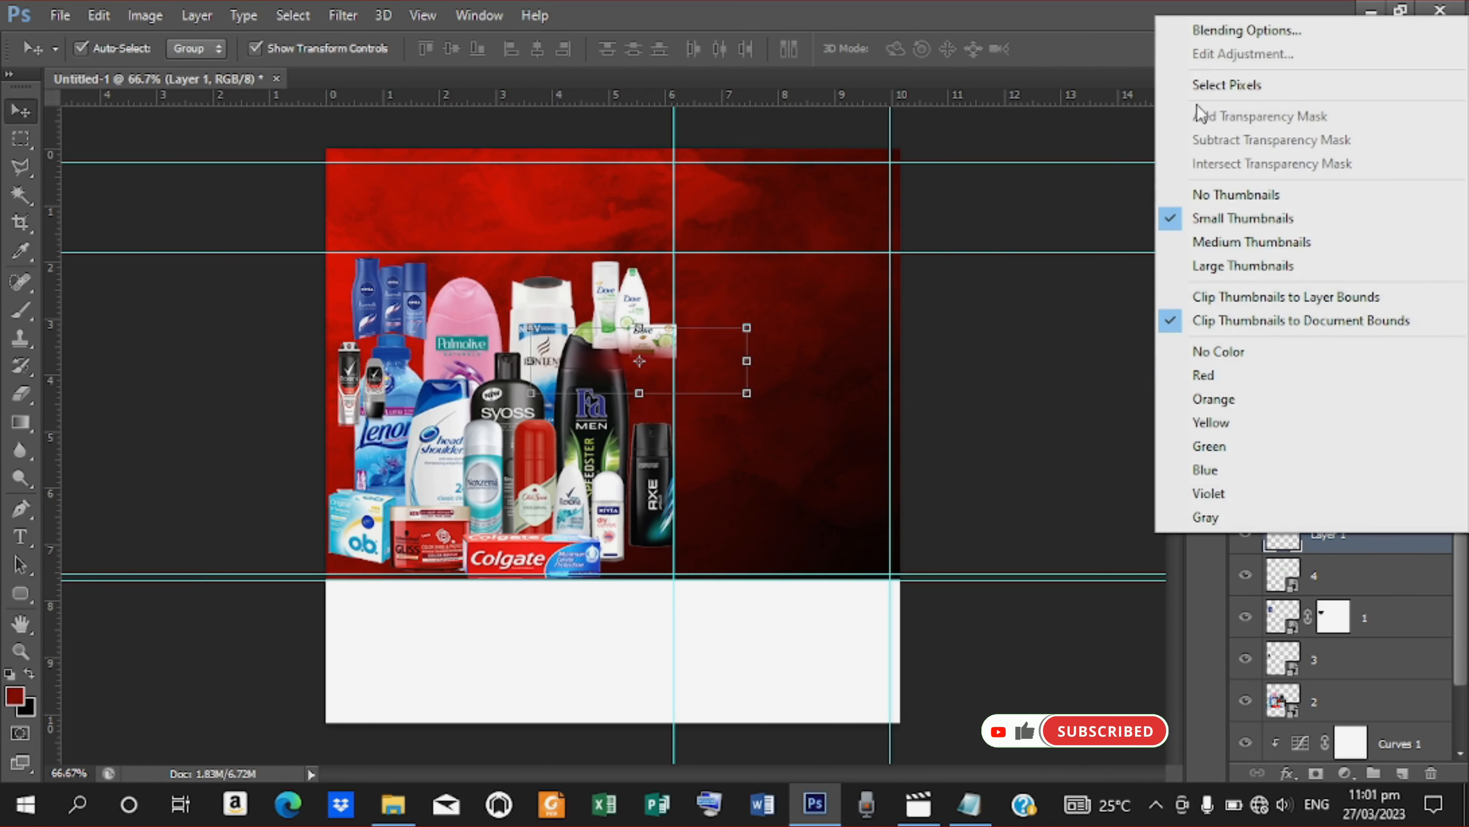
click(1244, 28)
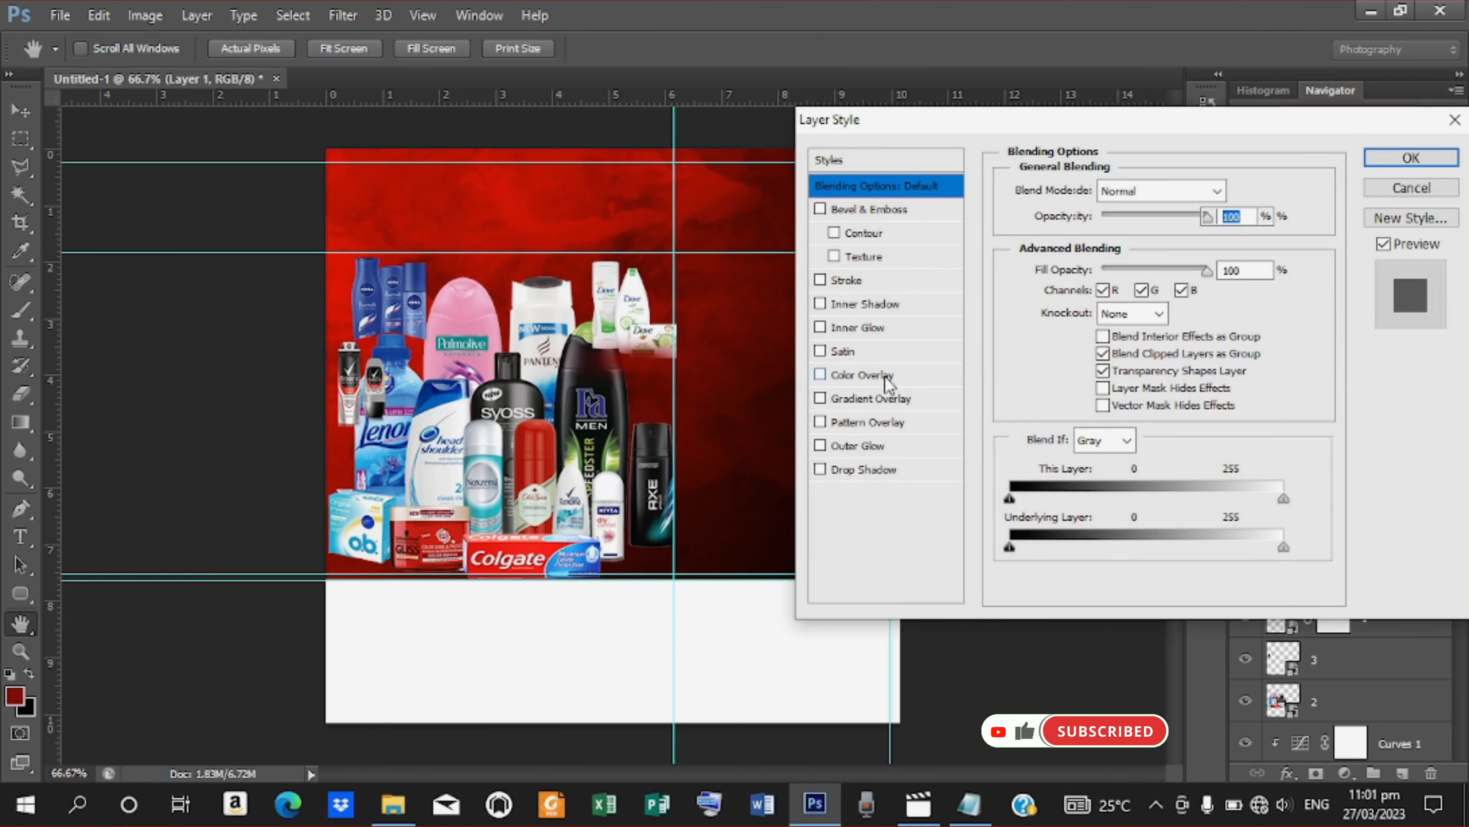
click(884, 376)
click(1225, 195)
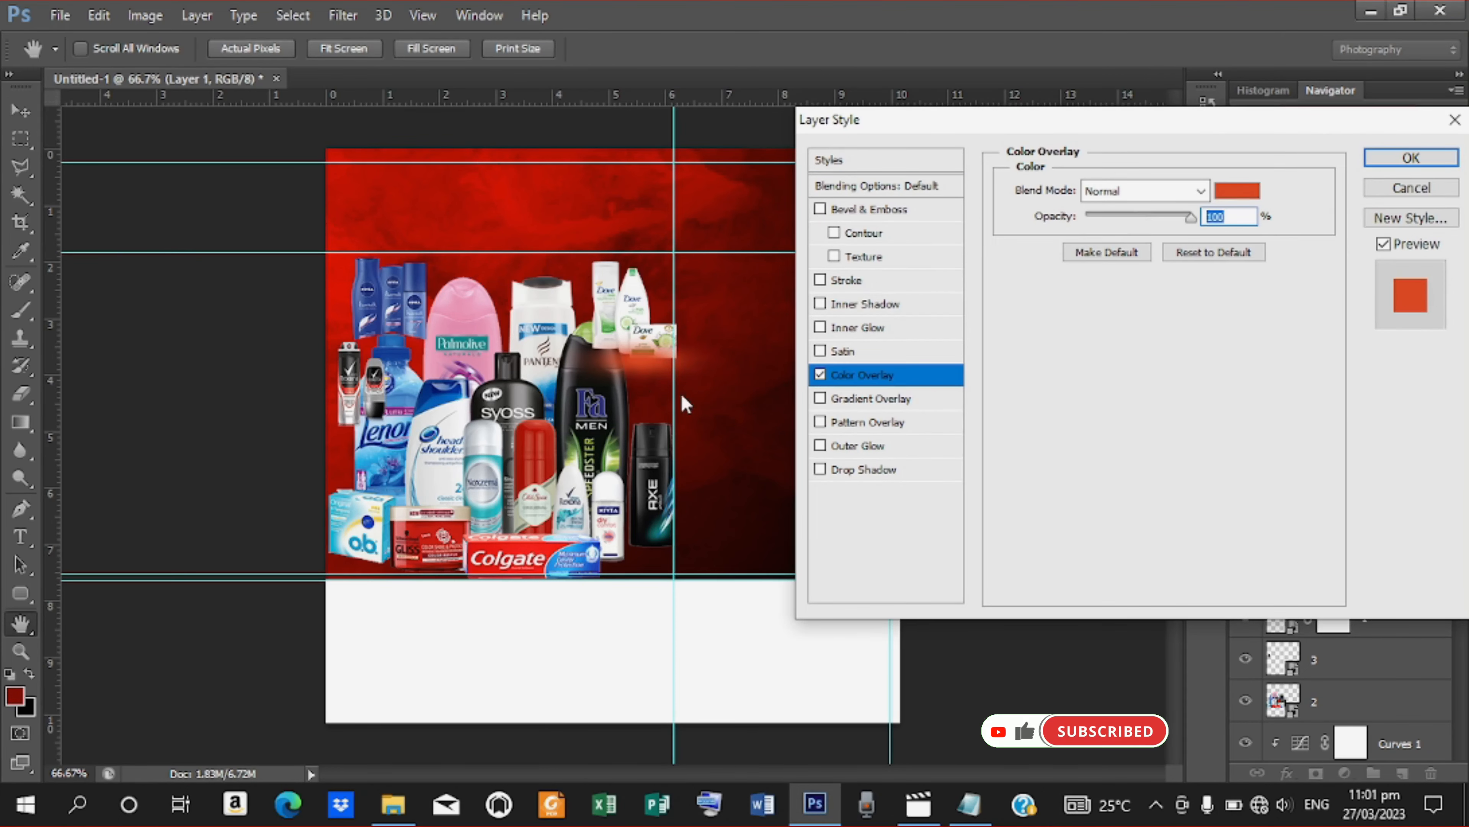
click(618, 378)
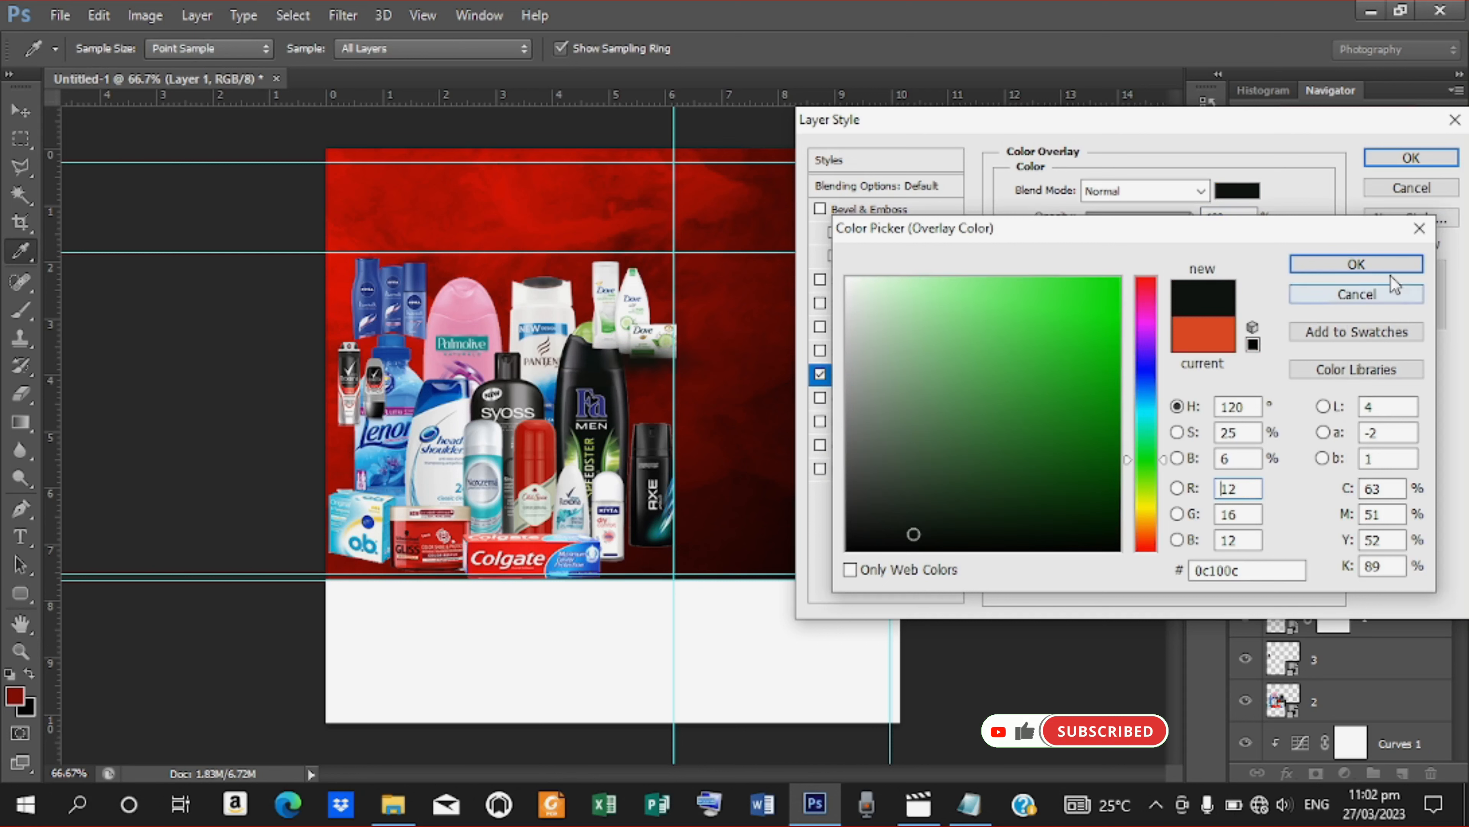
click(1376, 265)
click(1412, 158)
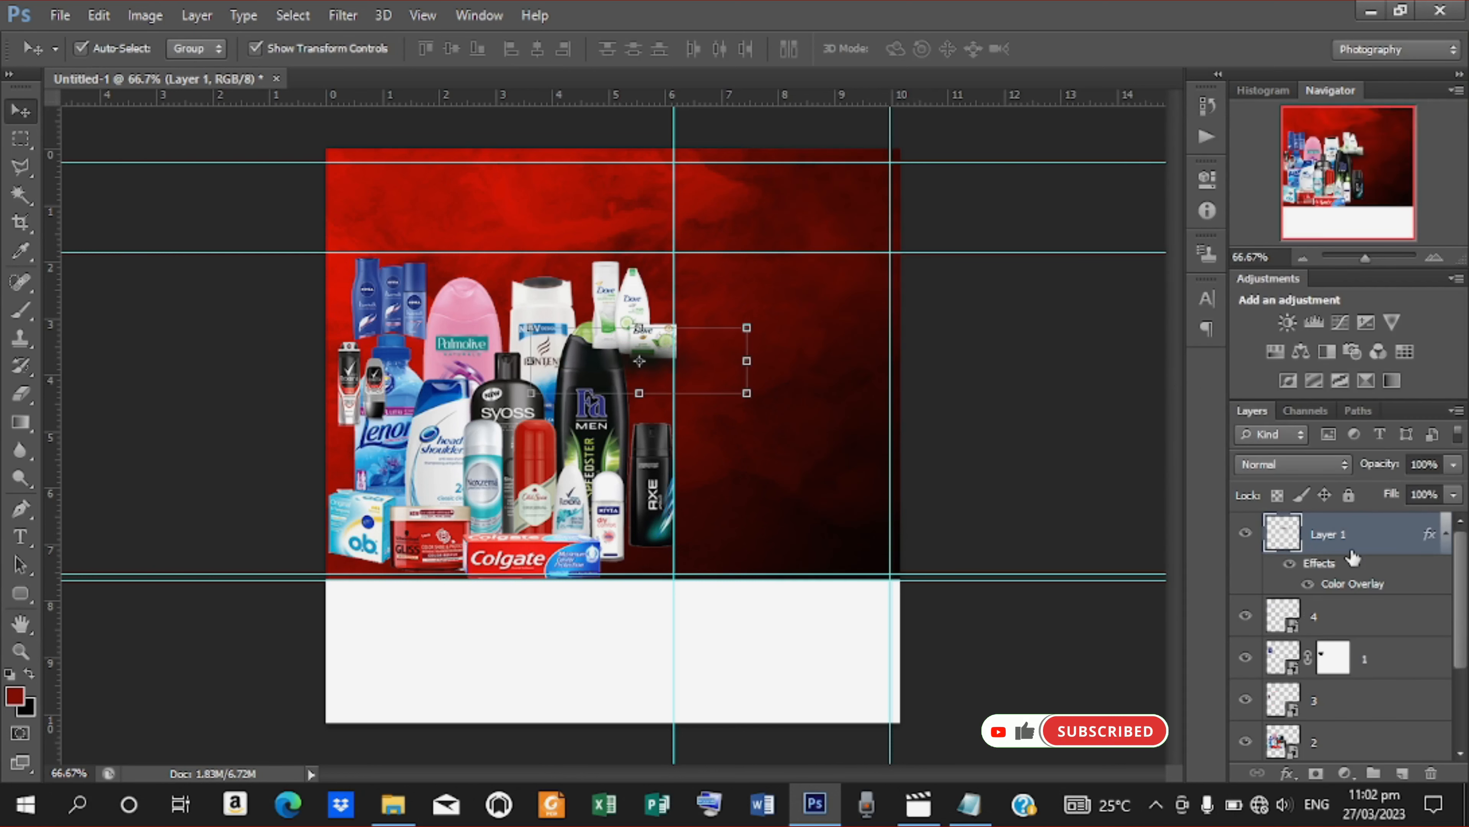
Move the shadow layer, Layer 1, below layer 4, reduce its opacity to 66% and deselect it
drag(1345, 539, 1360, 638)
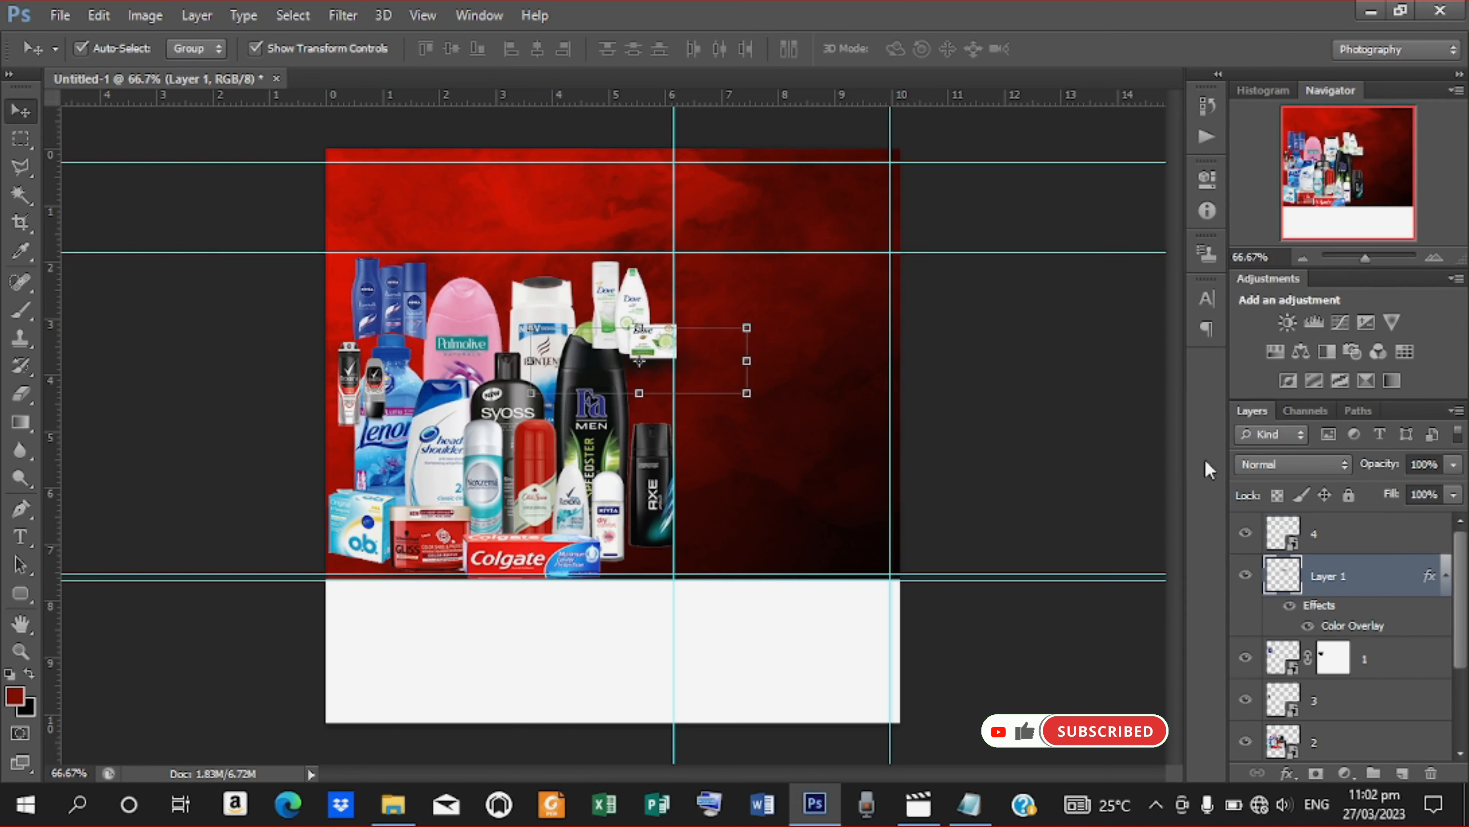
drag(1390, 472, 1352, 474)
click(954, 419)
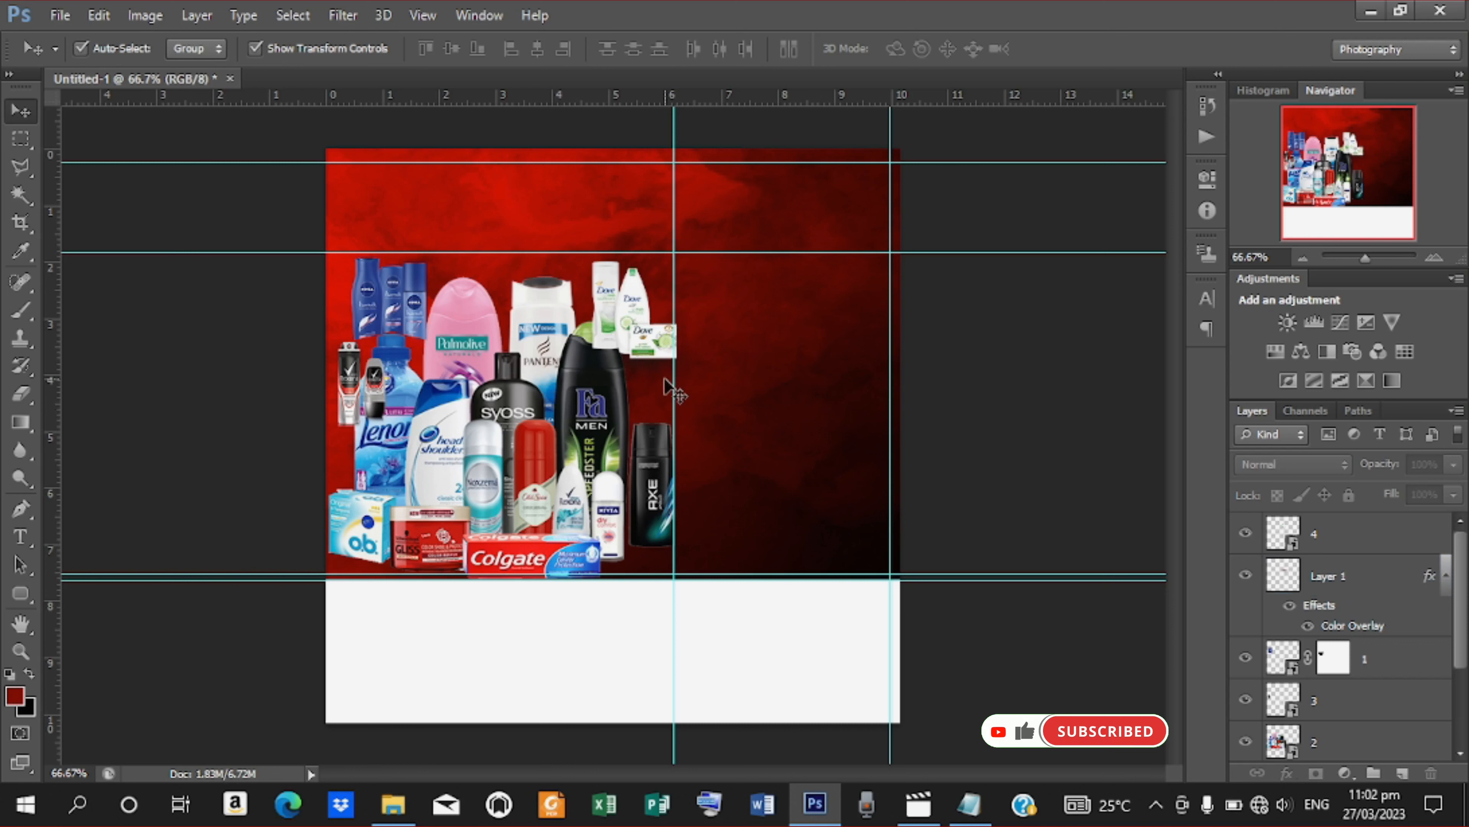
Duplicate the Dove shadow and move the copy under the Nivea bottles, nudging it slightly right
click(643, 362)
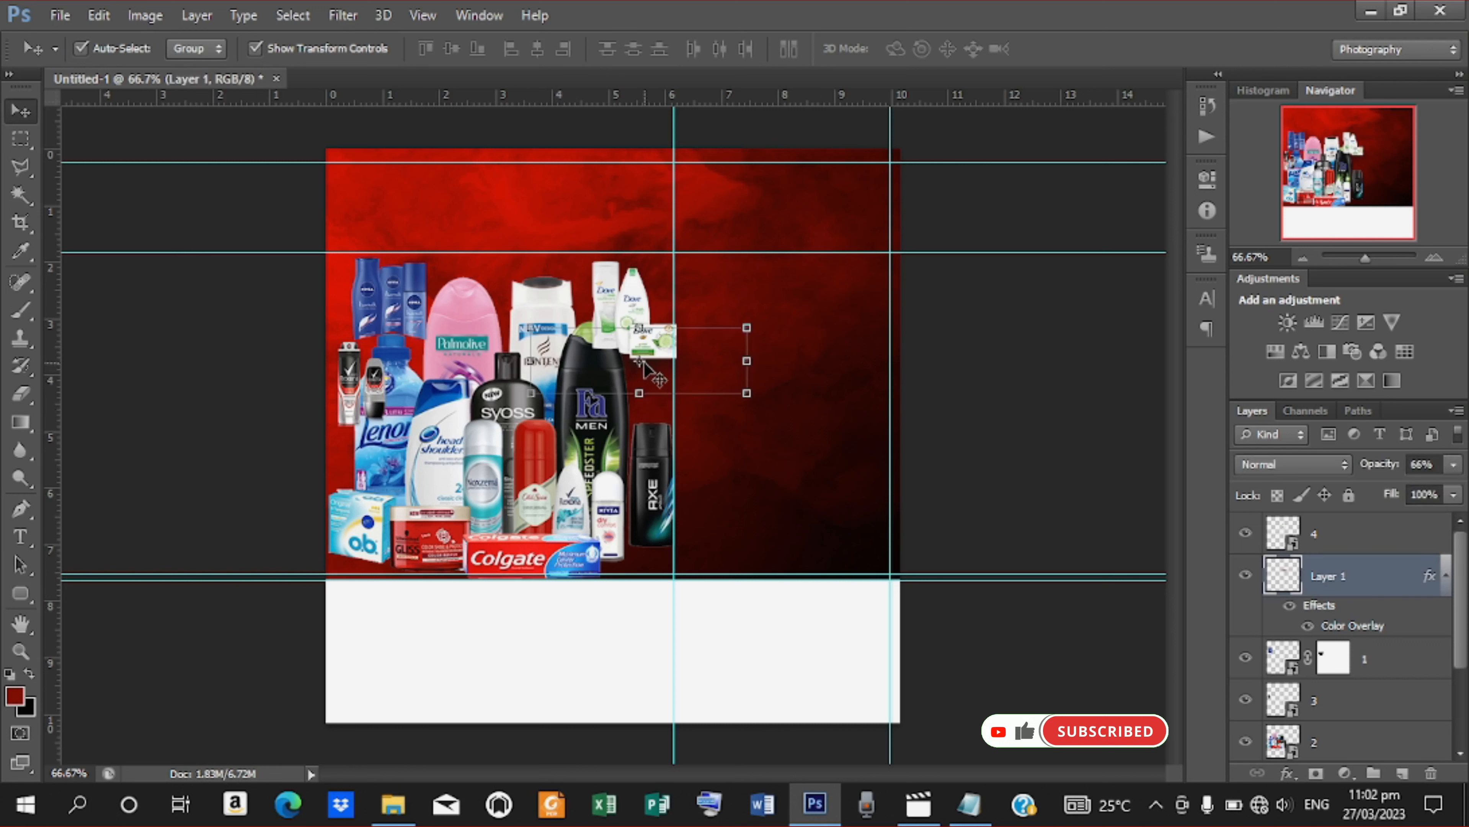
key(ctrl+j)
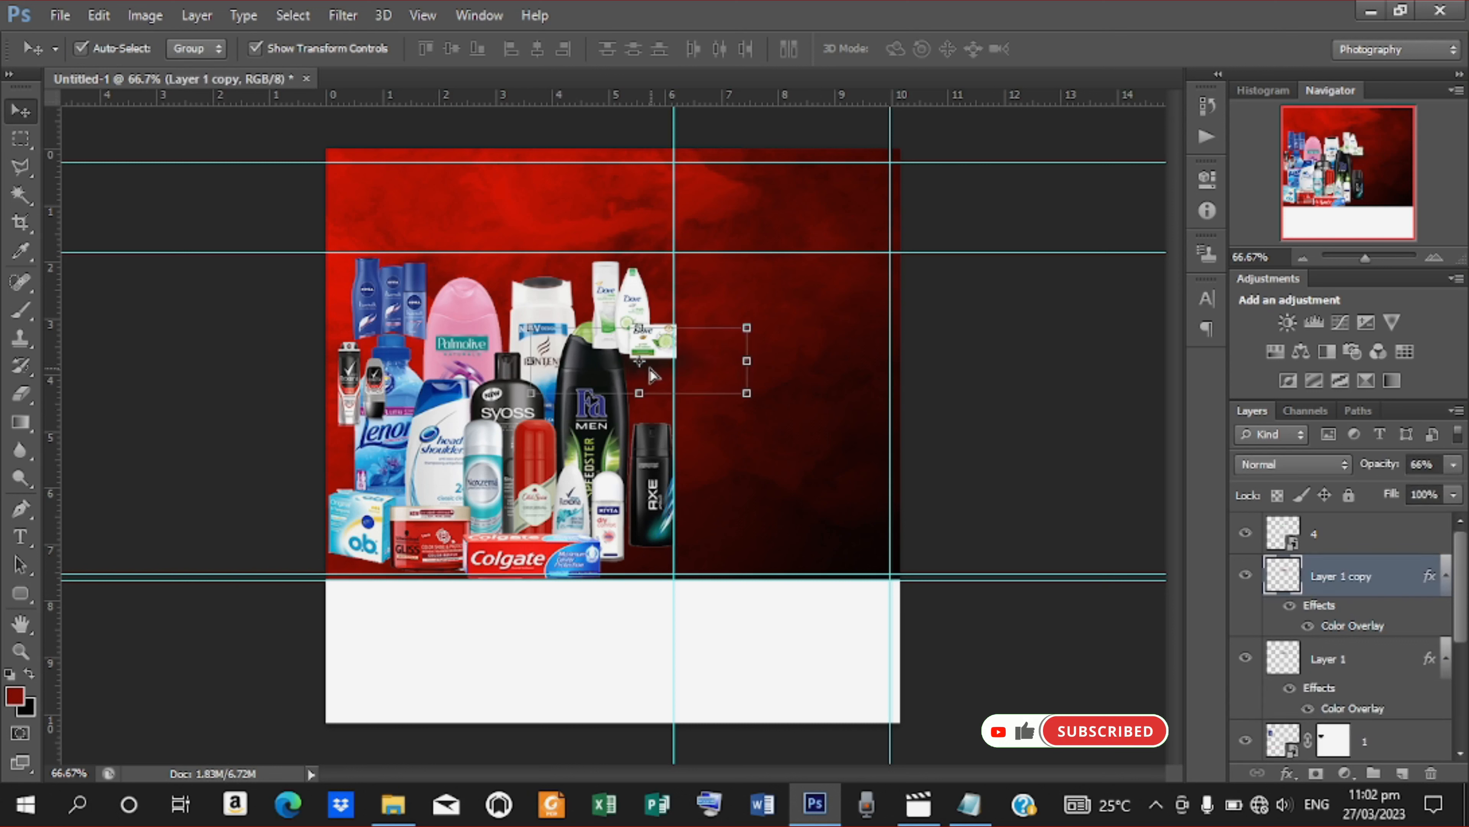
drag(650, 369, 406, 351)
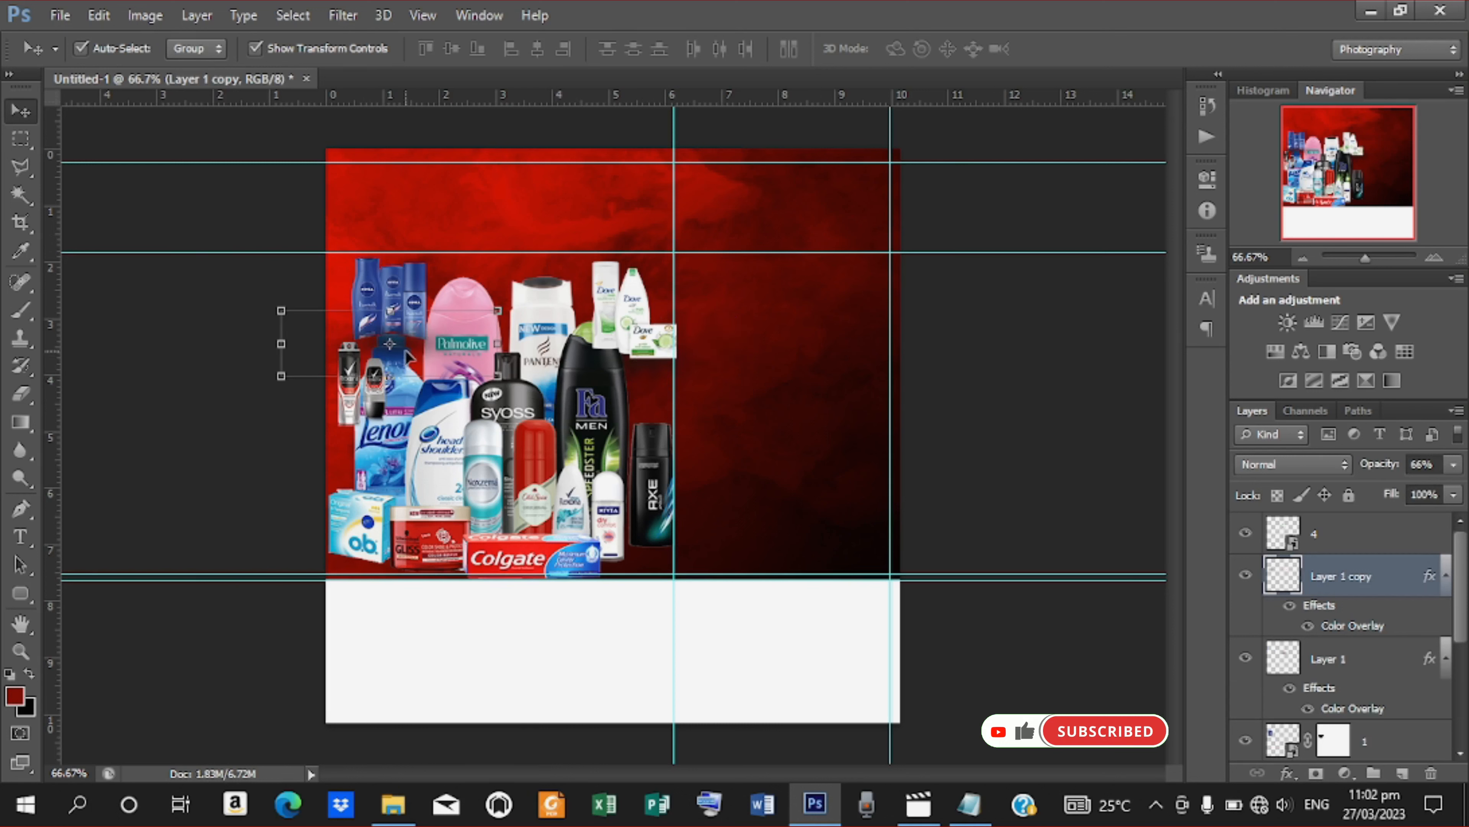
key(Right)
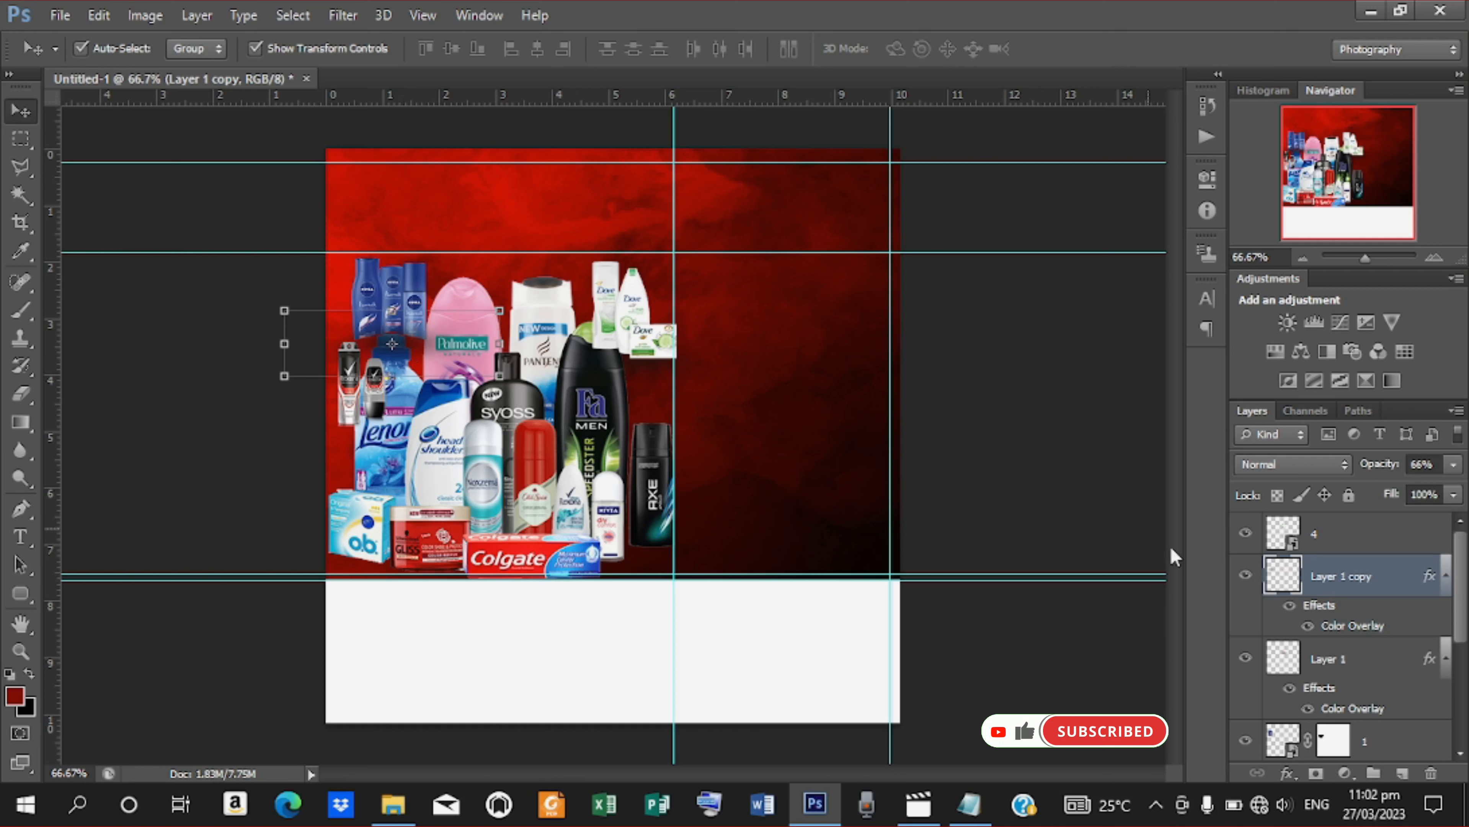
Reorder the duplicated shadow layer to sit directly below the Nivea layer 1, and deselect it
drag(1345, 579, 1342, 684)
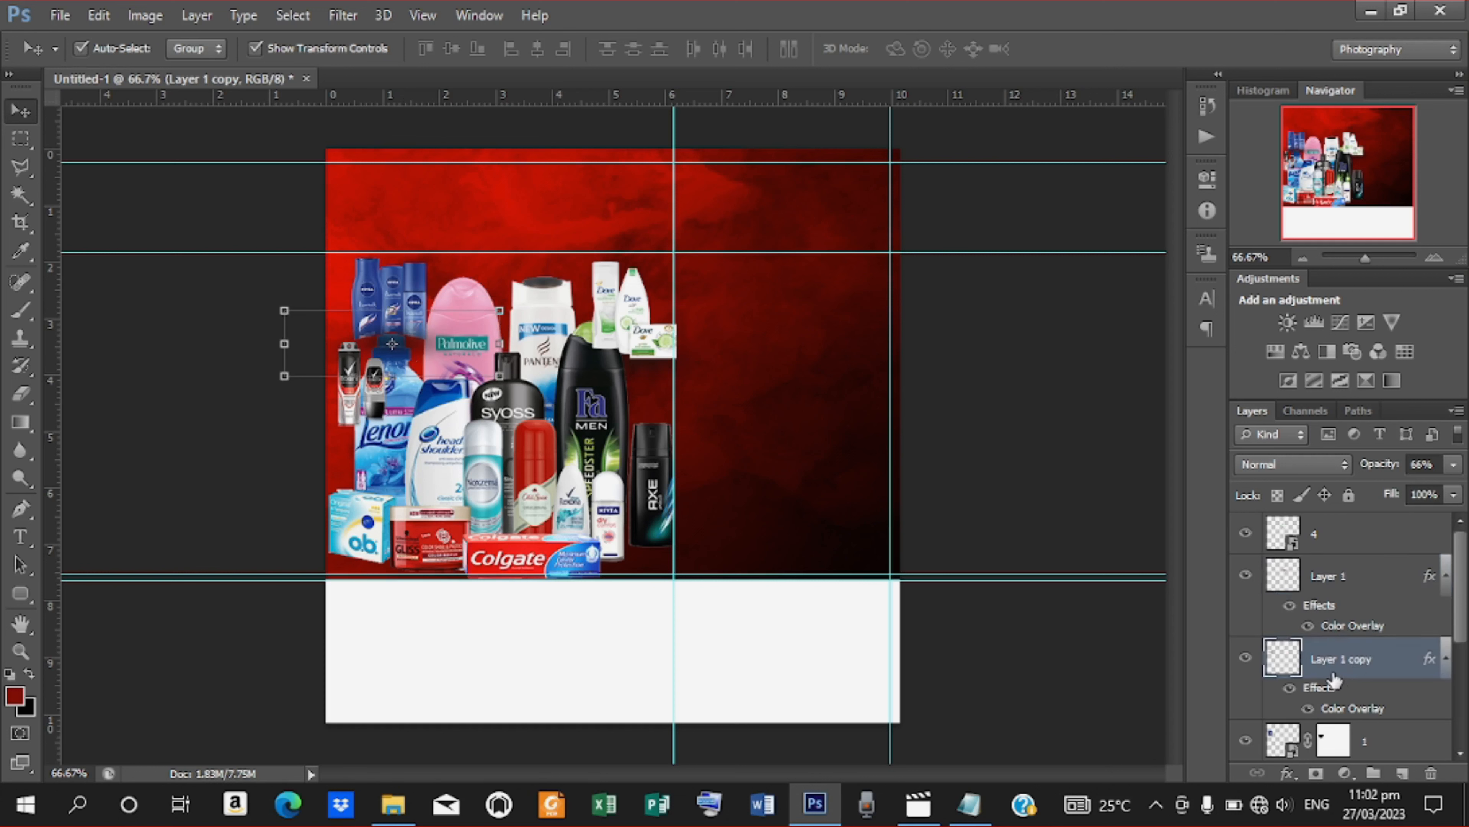
drag(1335, 675, 1358, 700)
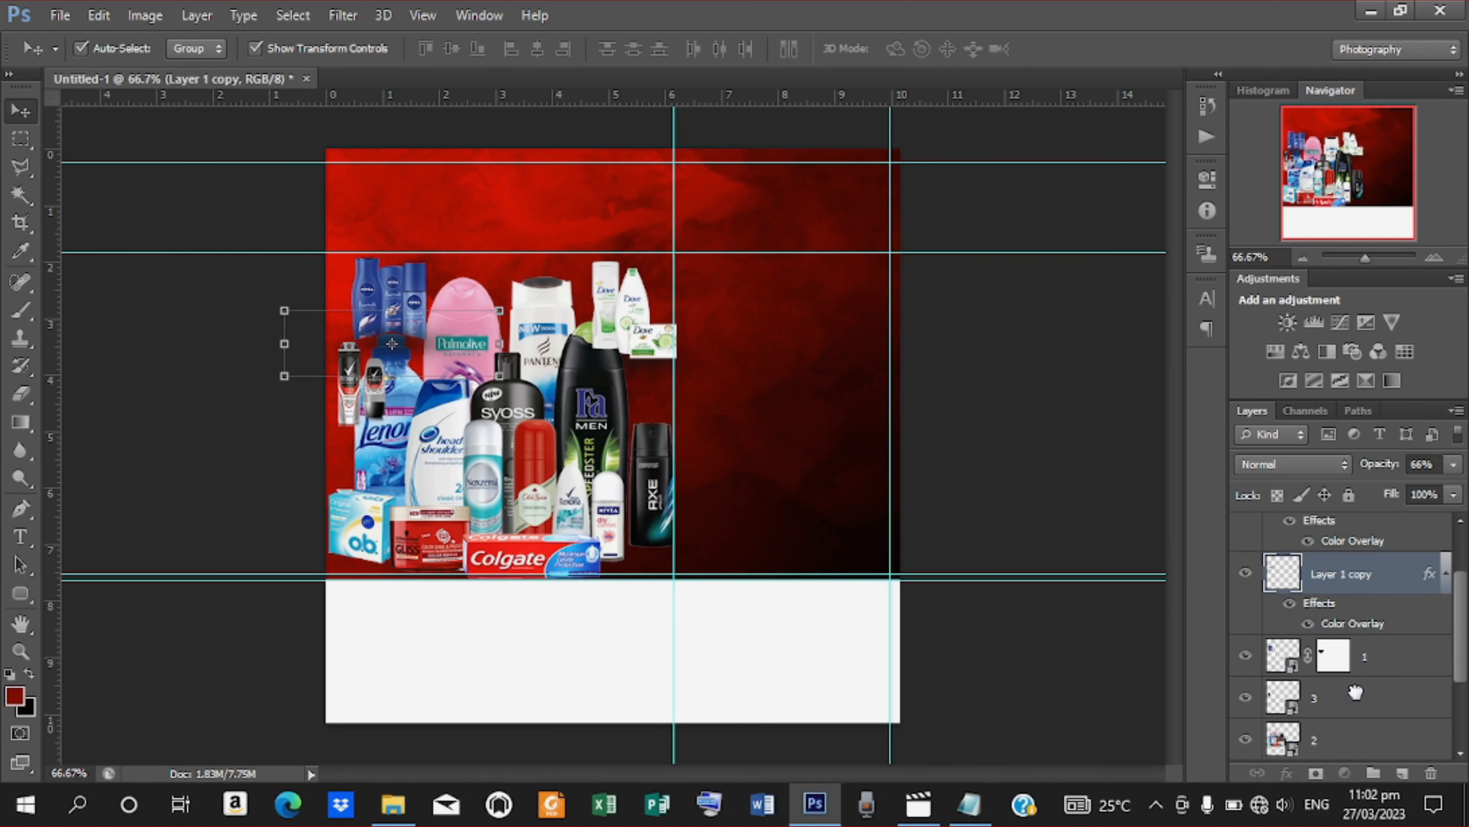
click(1065, 472)
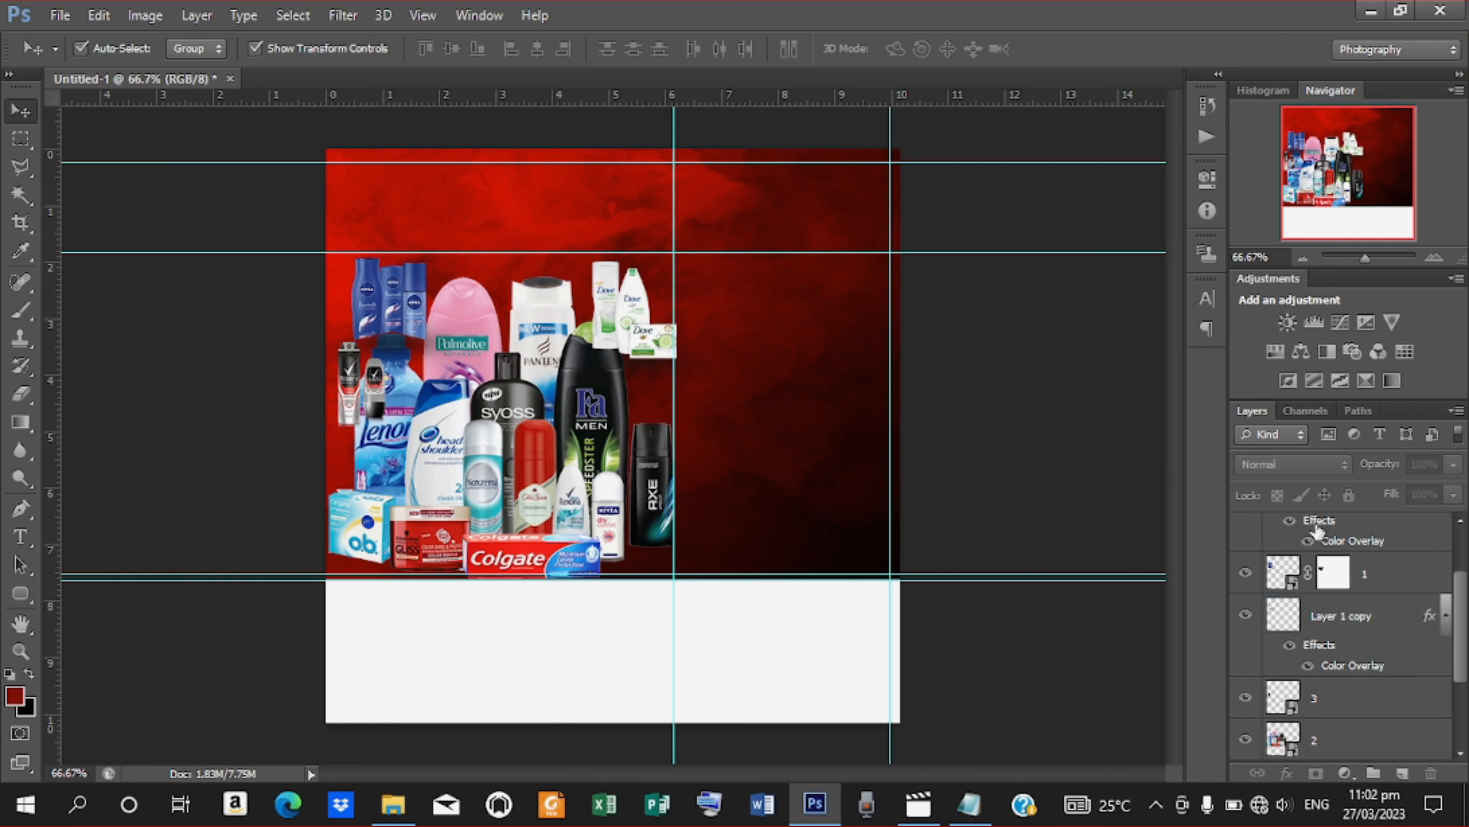
Group all the product and shadow layers, from layer 4 down to layer 2
drag(1464, 603, 1462, 499)
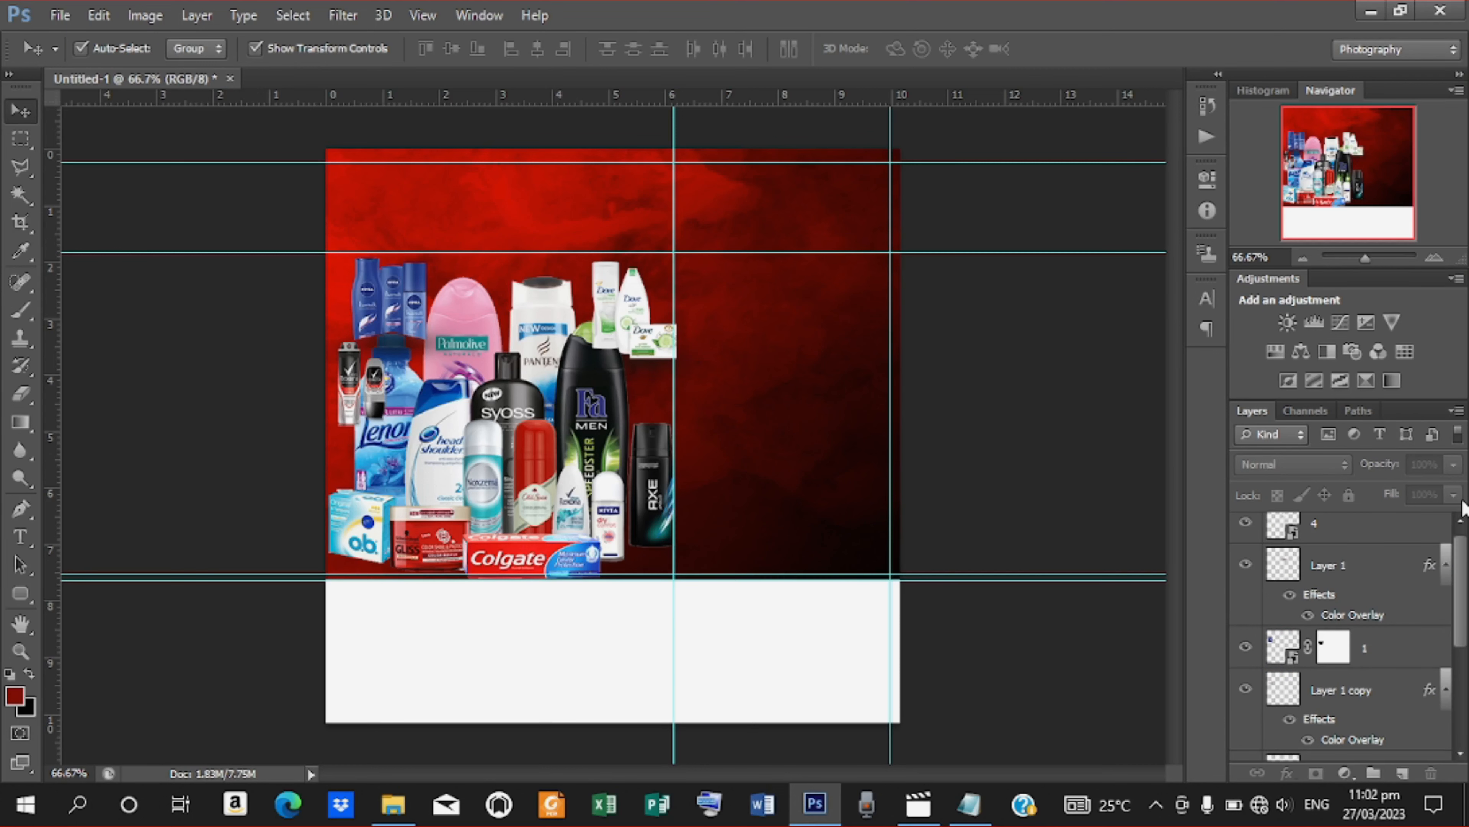
drag(1465, 559, 1467, 679)
click(1359, 542)
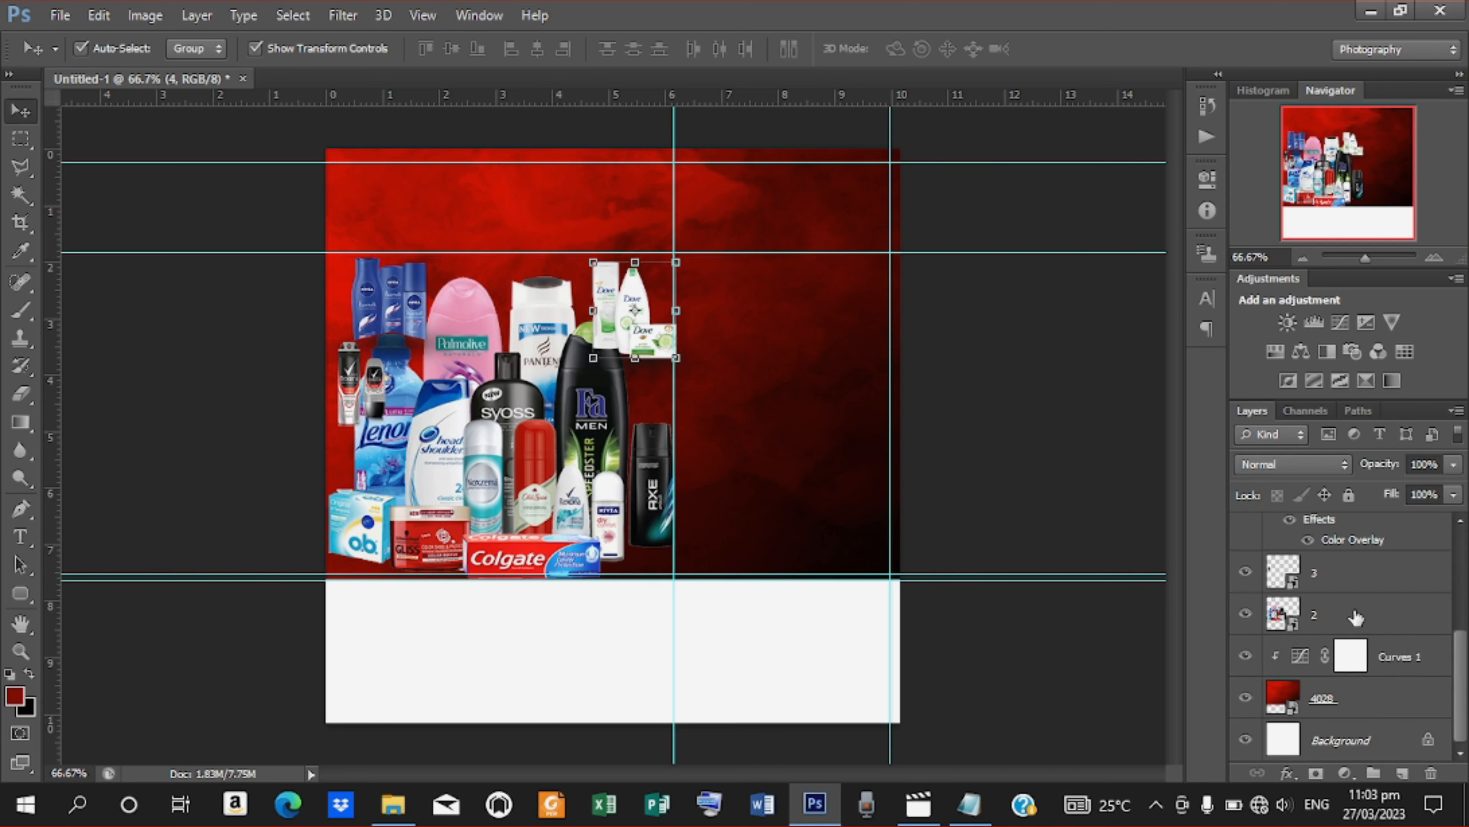
shift+click(1355, 617)
key(ctrl+g)
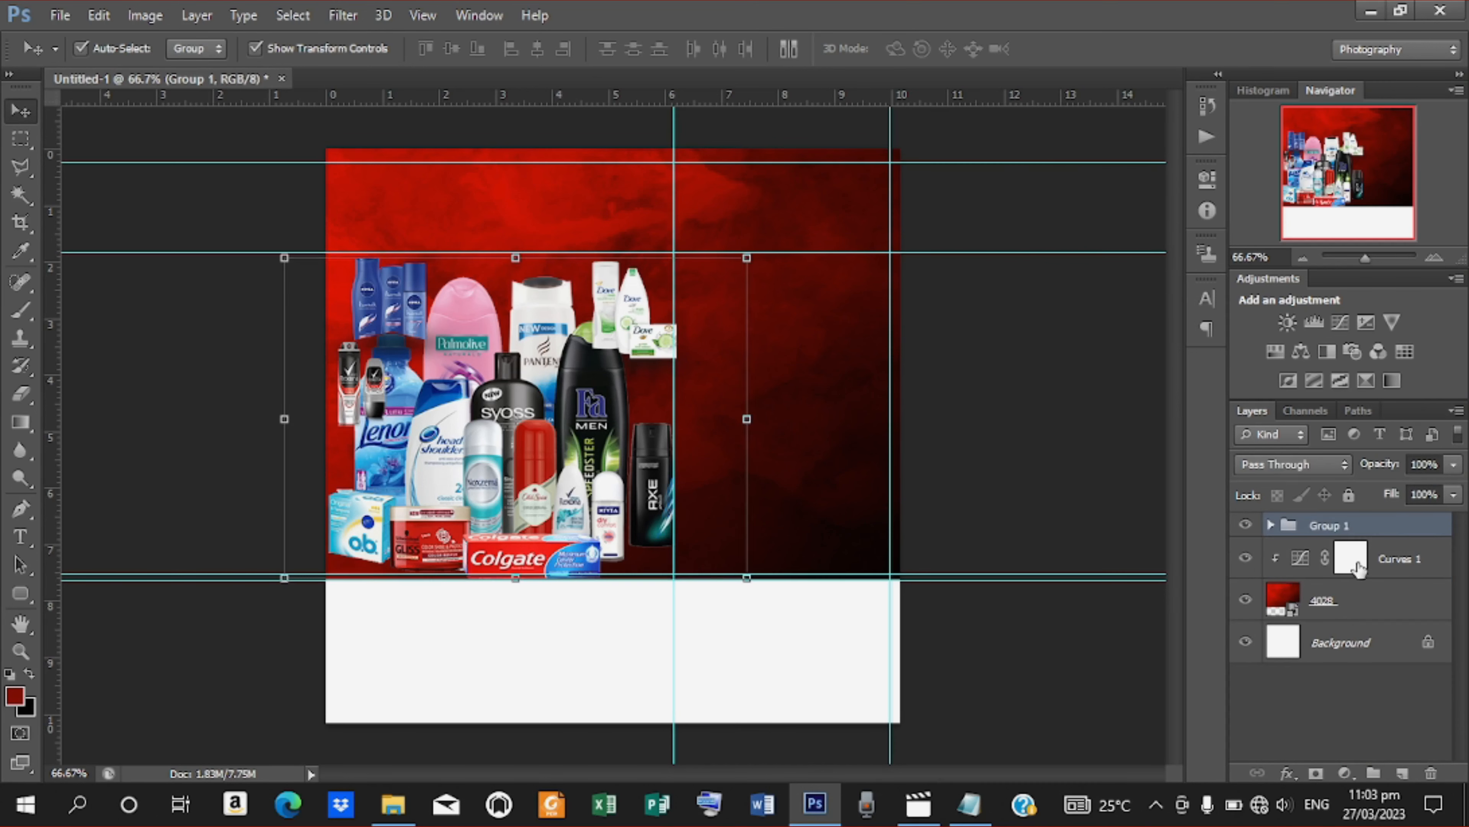
Rename the new product group as Background1
double_click(1348, 526)
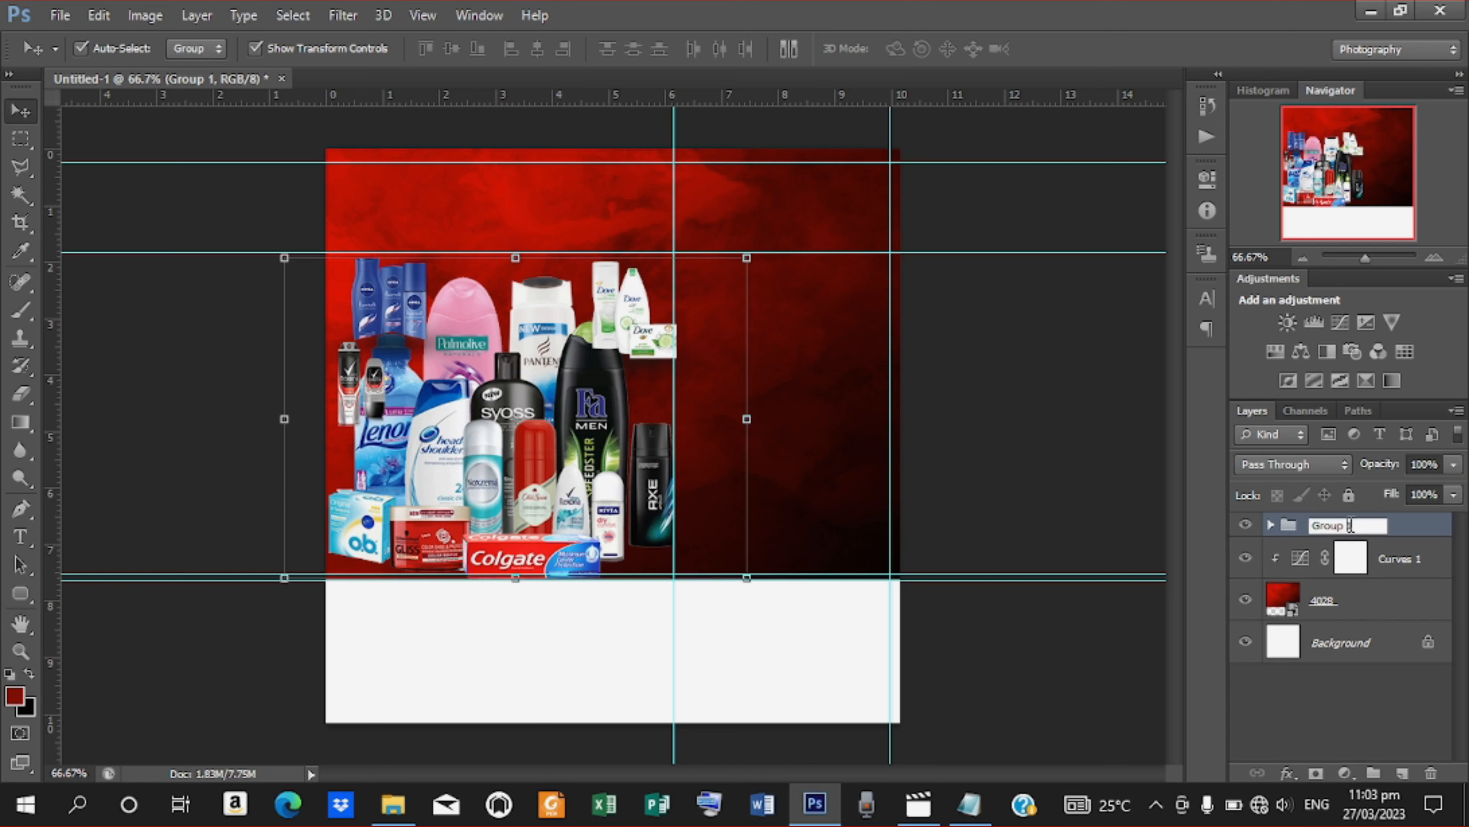
text(Background)
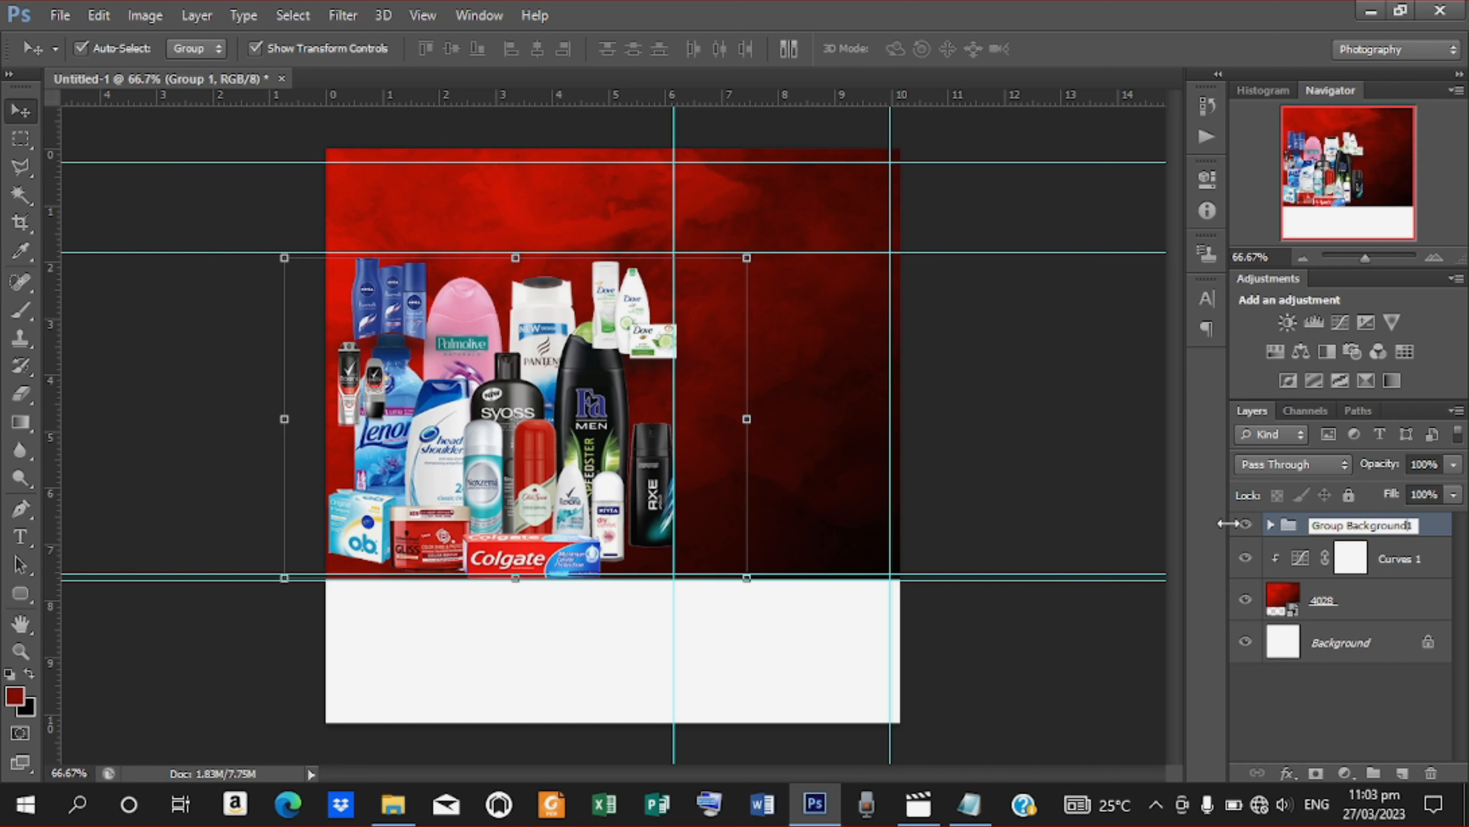
key(BackSpace)
key(BackSpace)
key(BackSpace)
key(BackSpace)
key(BackSpace)
click(976, 446)
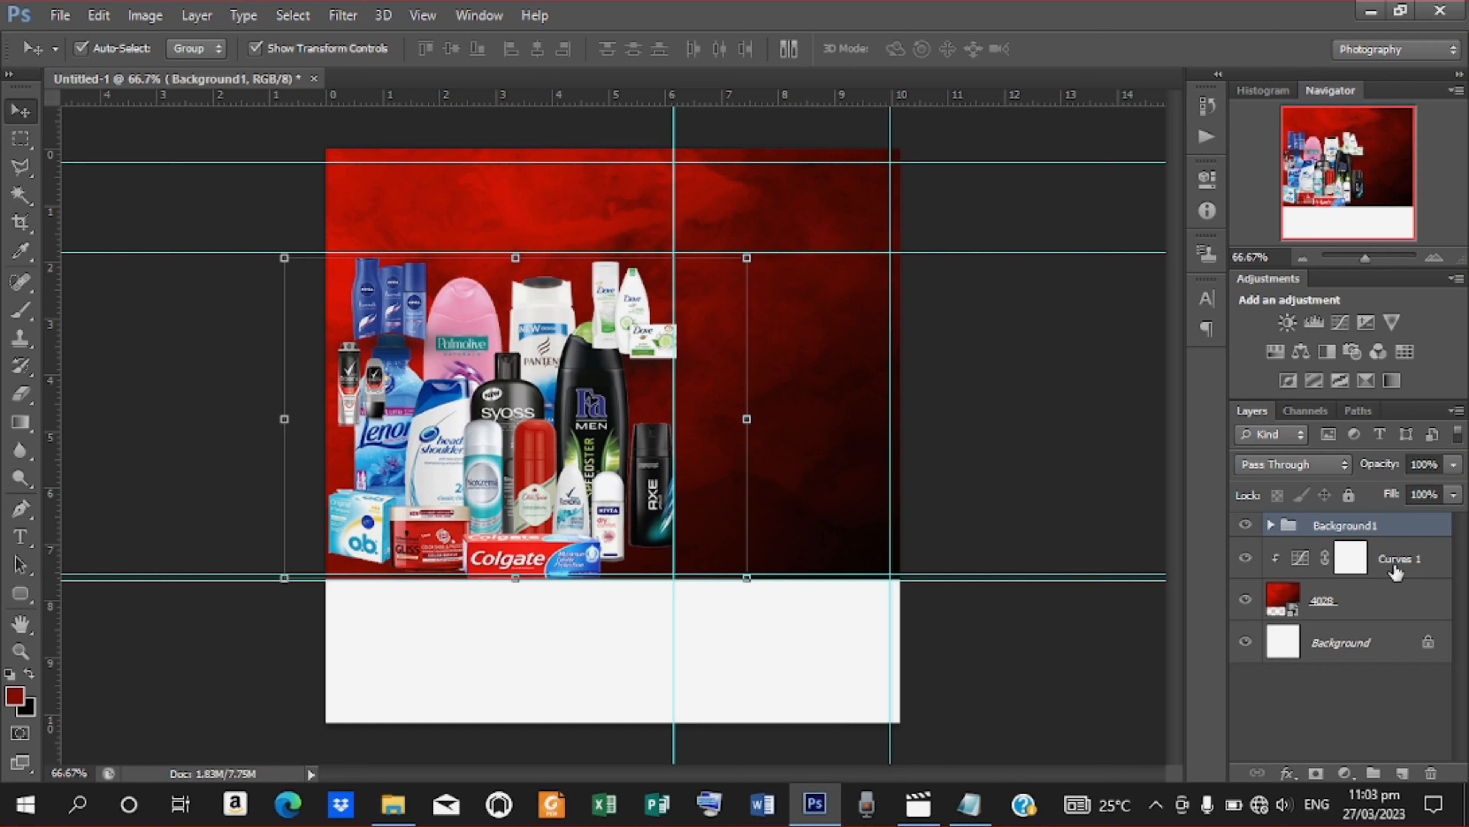
Rename the product group as ITems
double_click(1337, 527)
text(T)
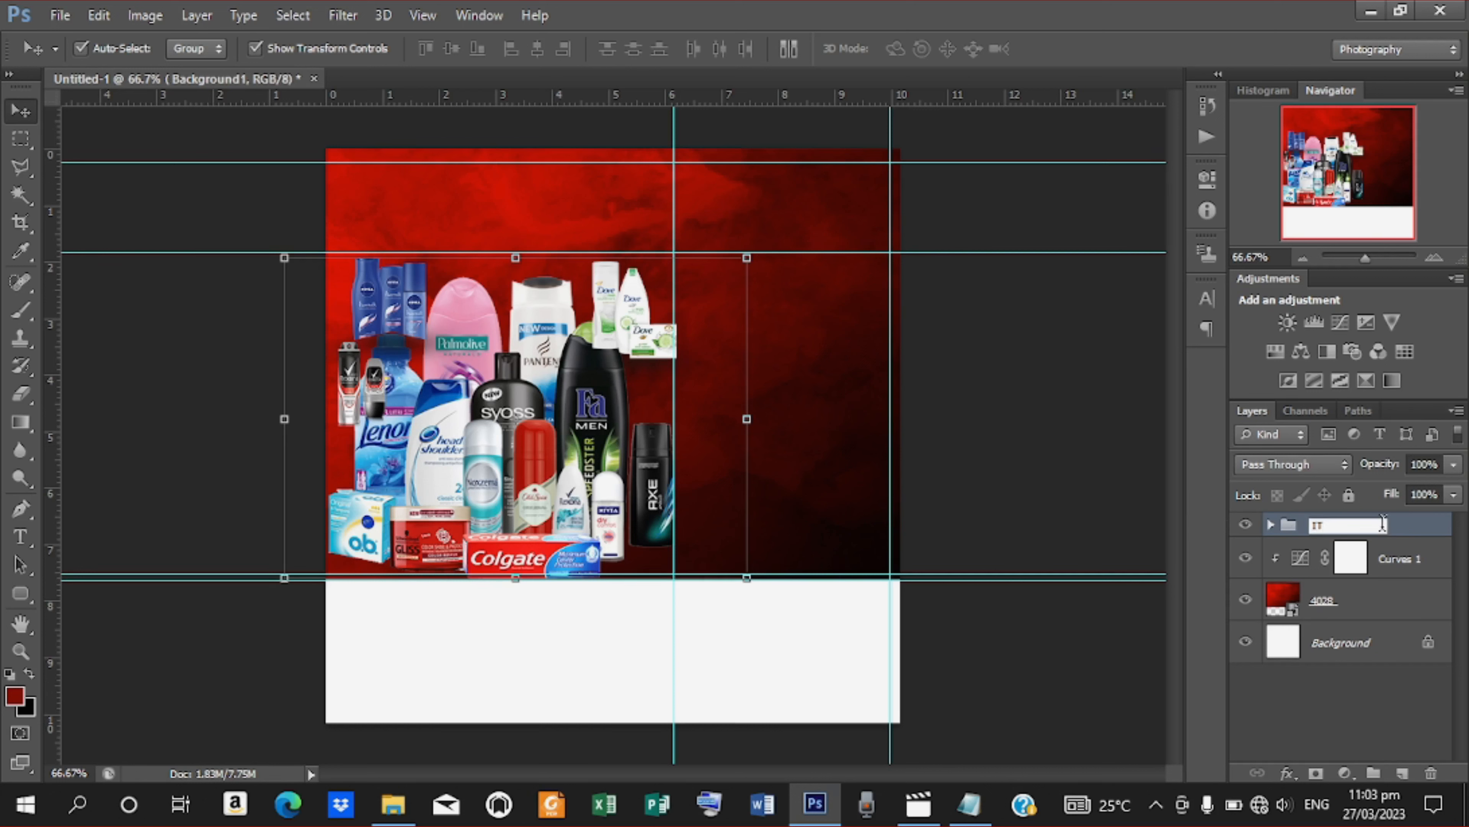
text(Tems)
click(1388, 566)
Group the Curves 1 and 4028 layers, name the group background and deselect it
click(1388, 567)
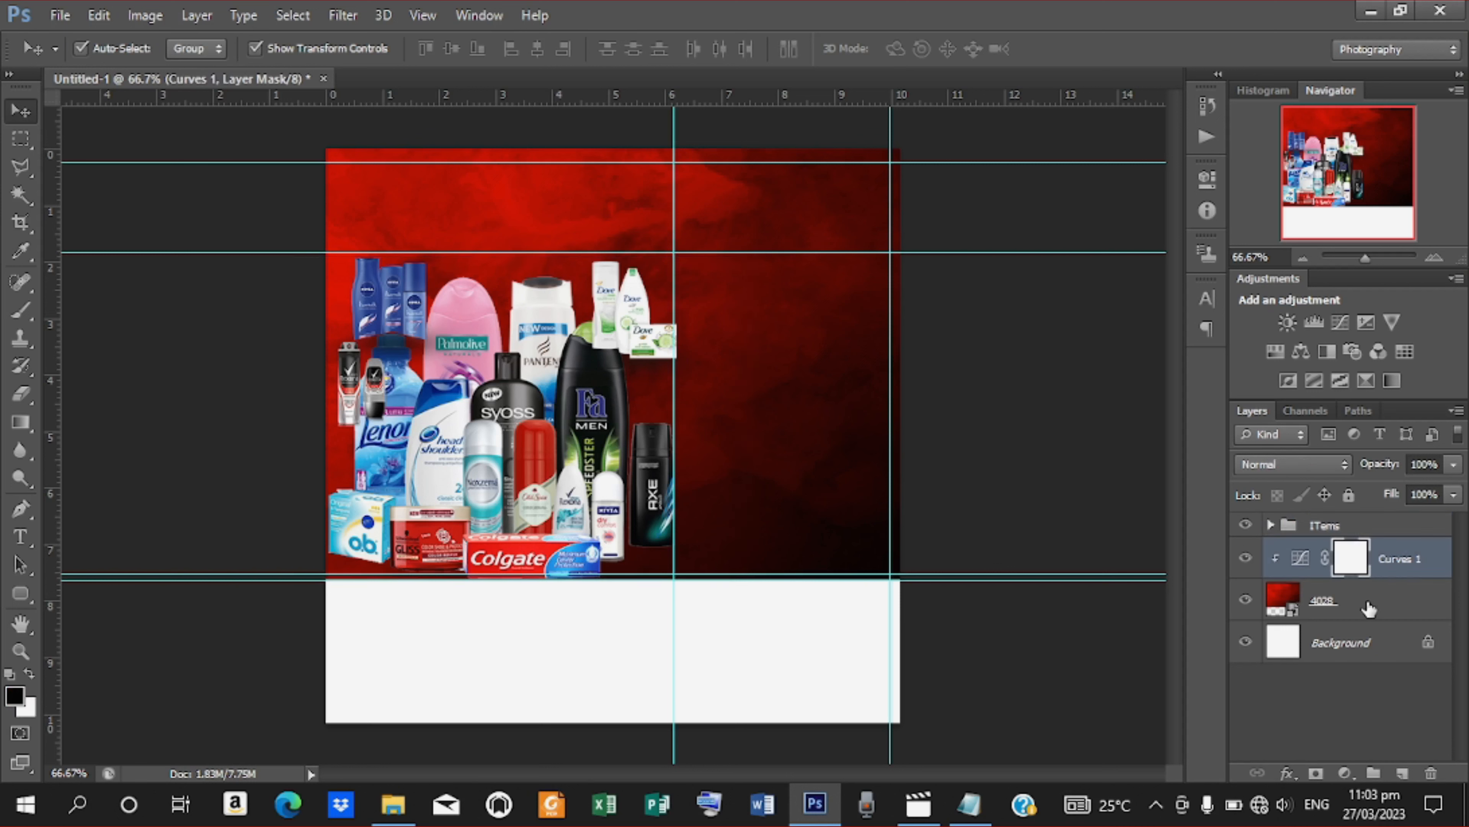
shift+click(1369, 608)
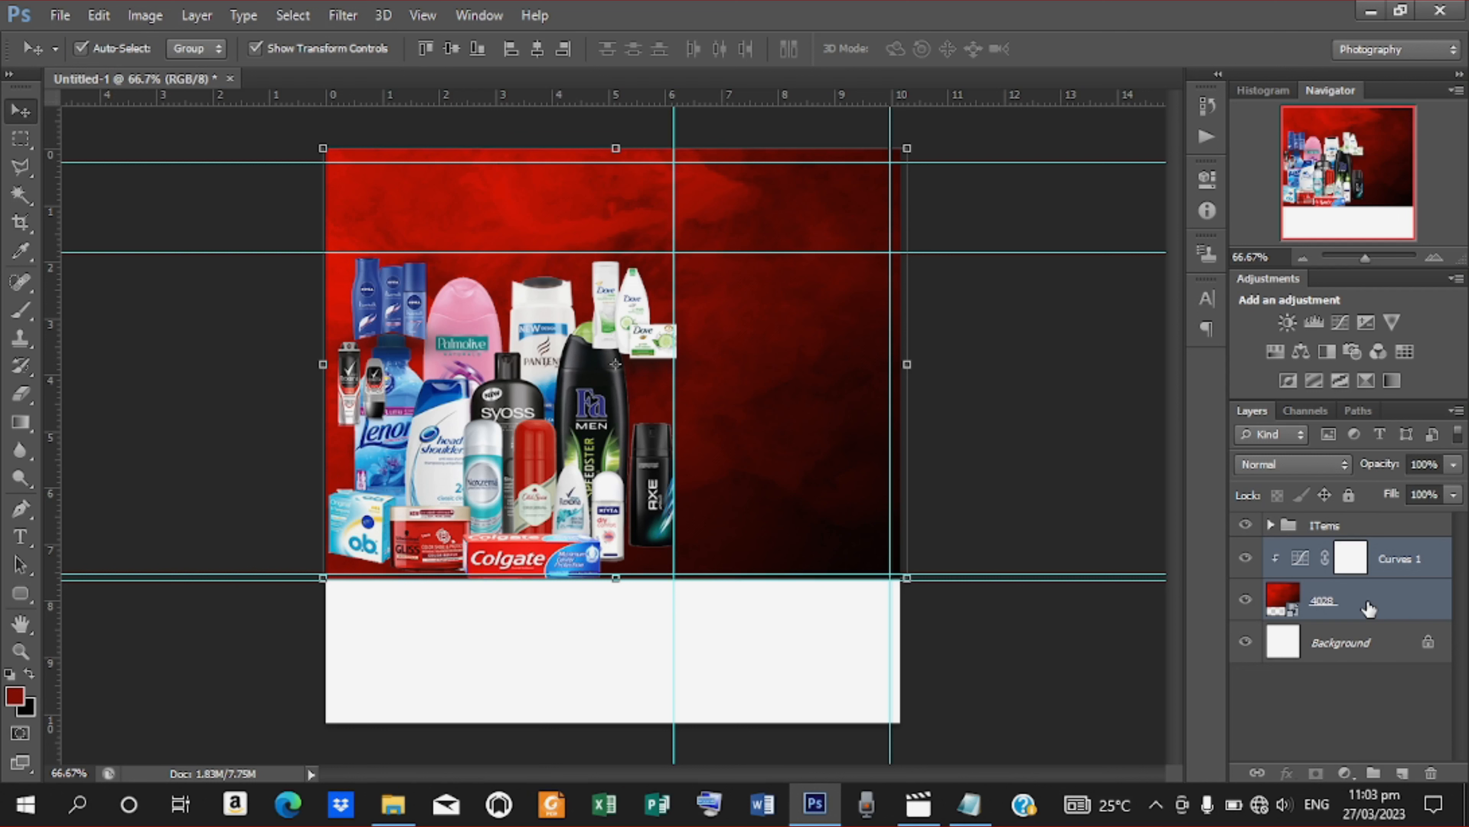
key(ctrl+g)
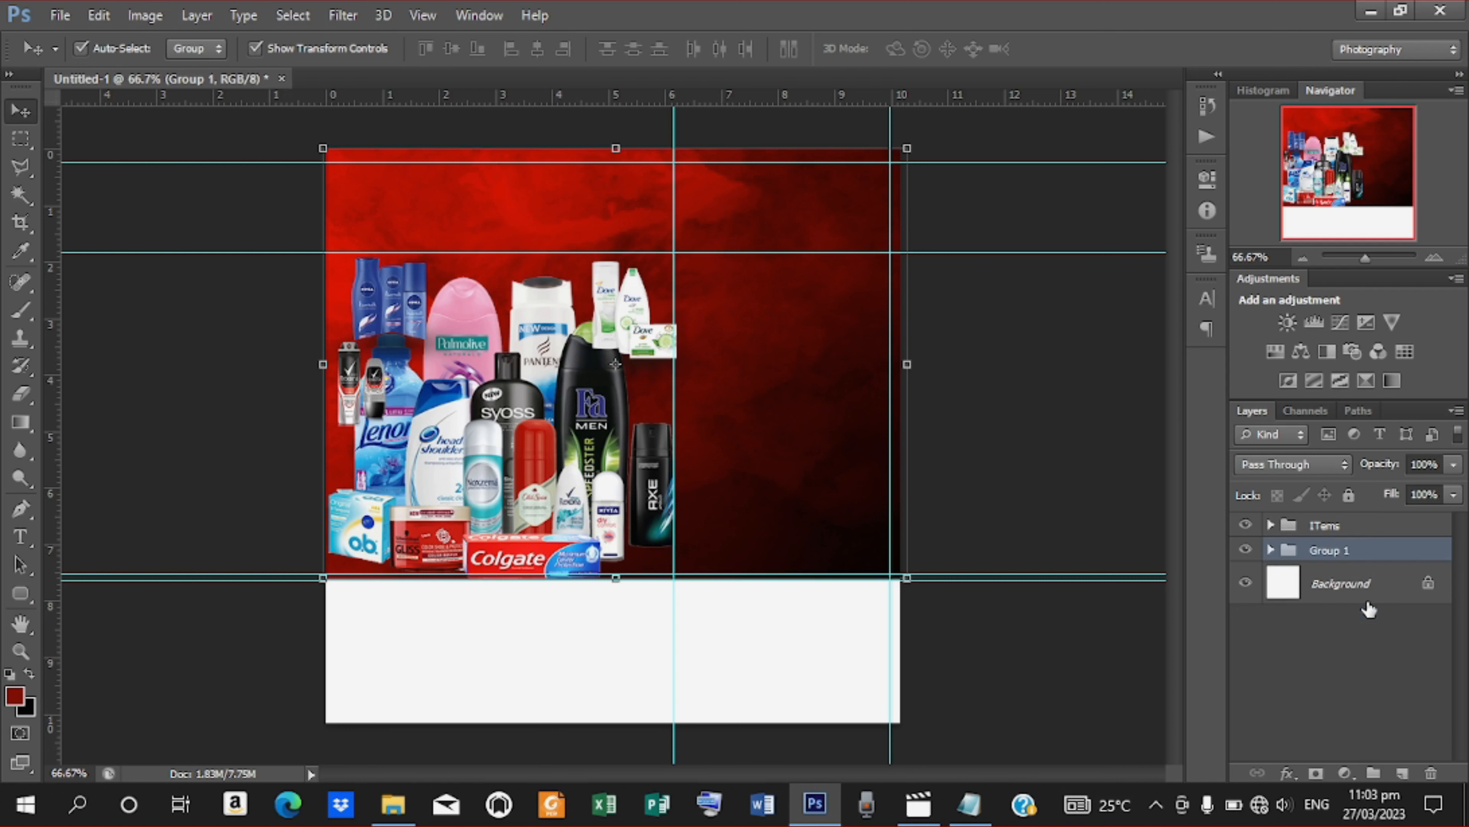
double_click(1343, 550)
text(background)
key(Return)
click(1064, 363)
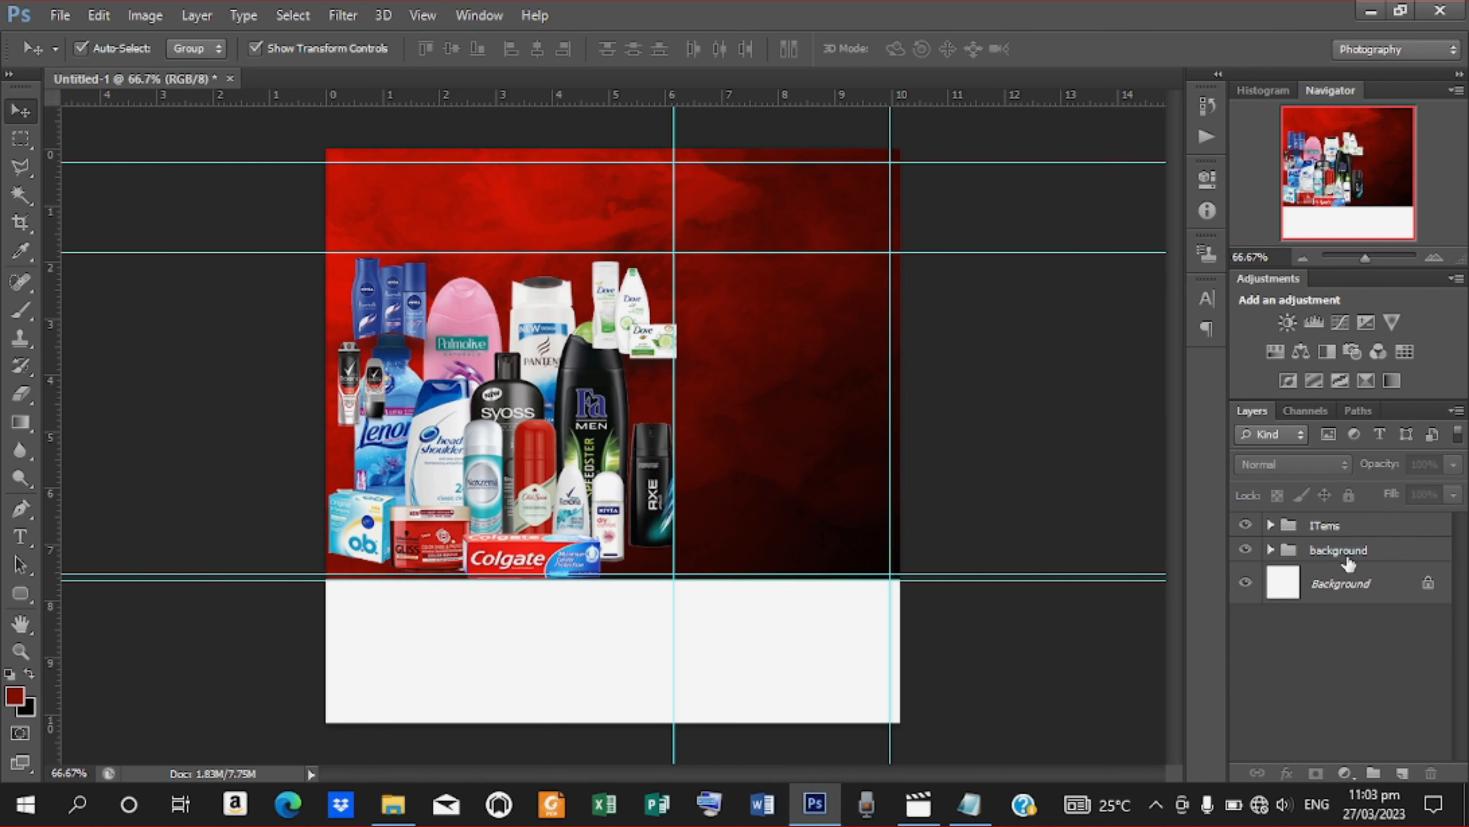
Add a Brightness/Contrast adjustment layer above the ITems group and clip it to that group
click(1348, 560)
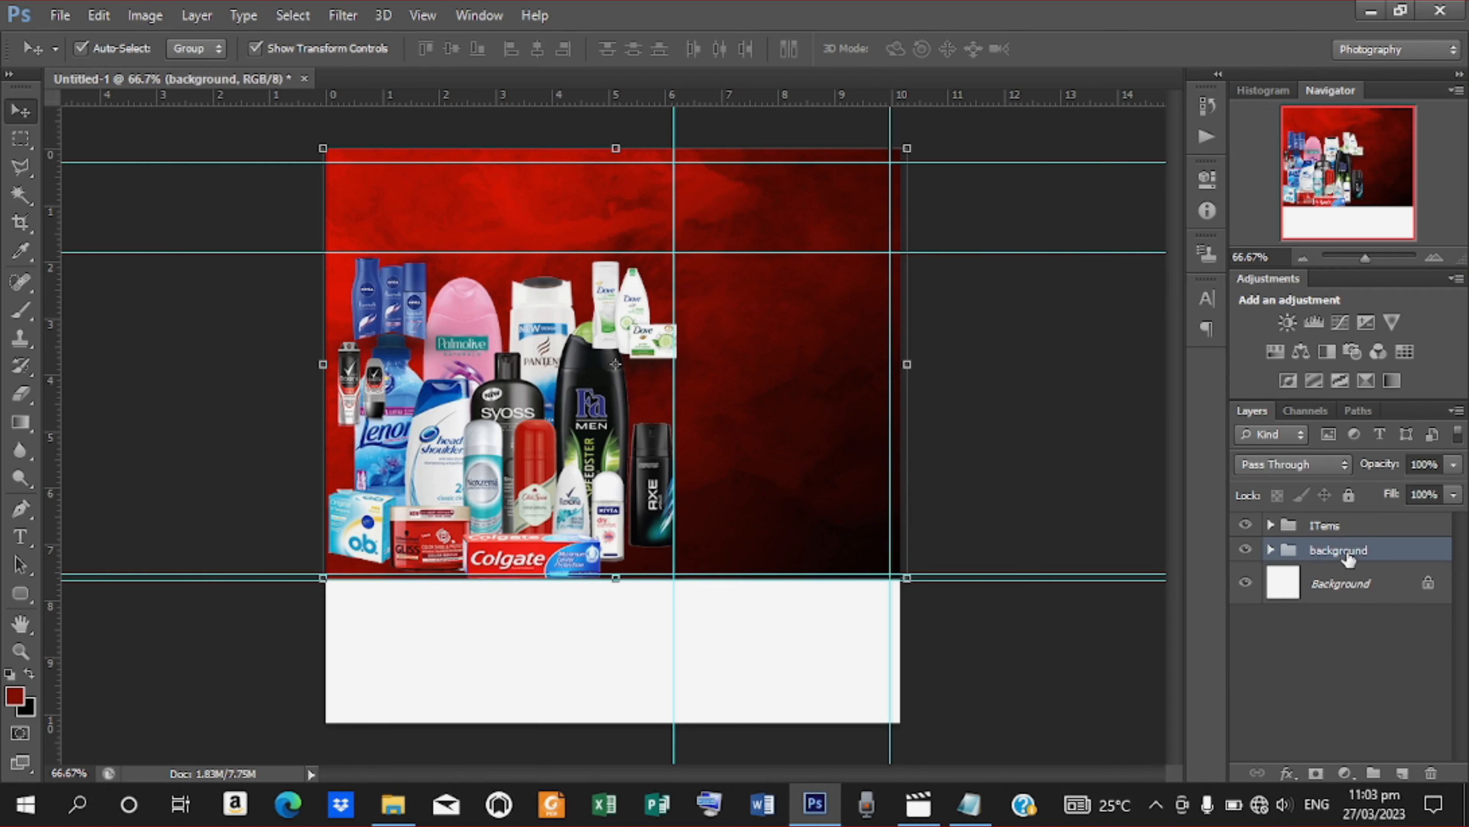
click(1340, 527)
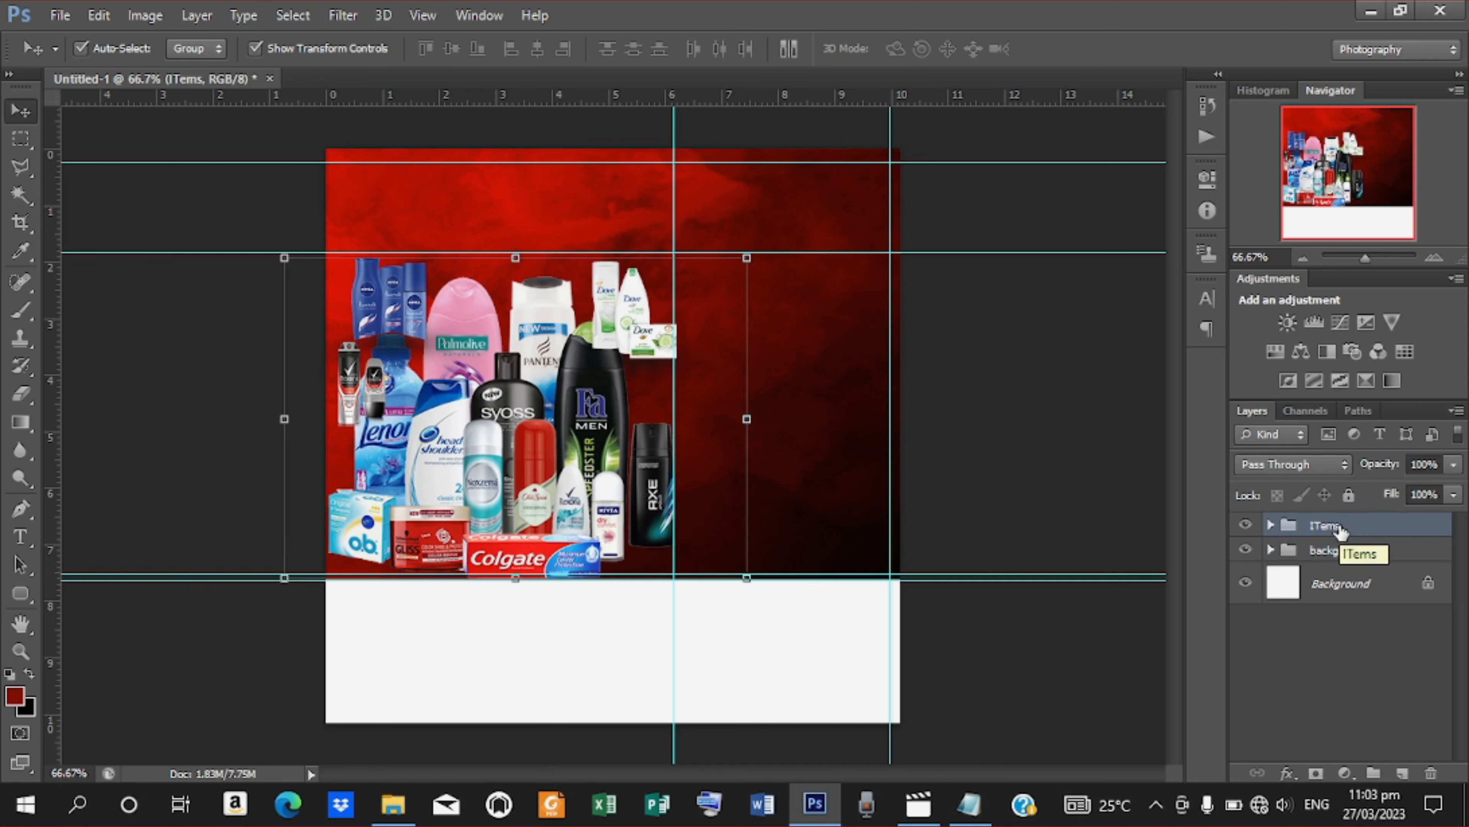
click(1288, 321)
click(1019, 530)
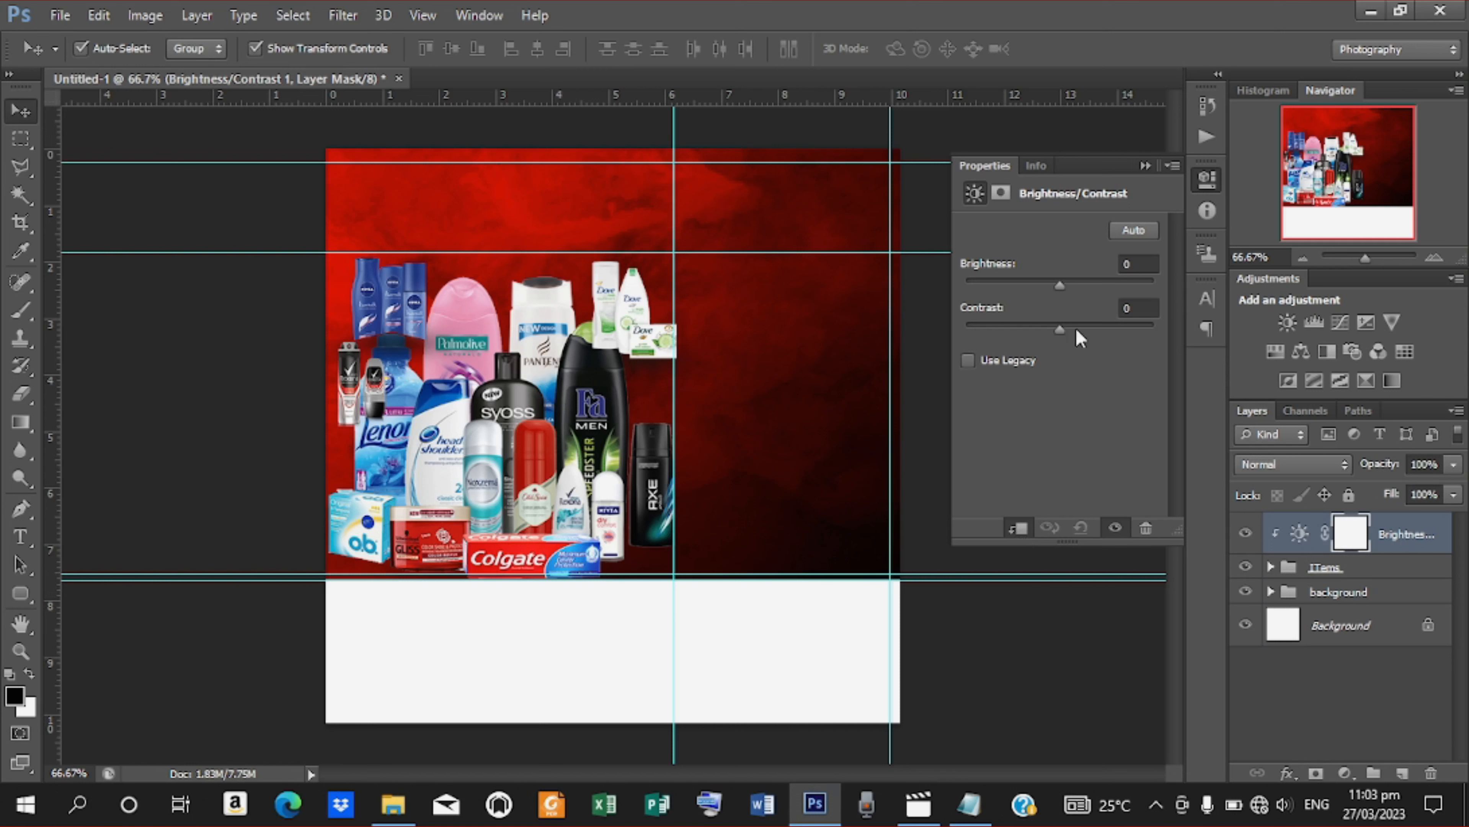
Set the adjustment's brightness to 24, raise its contrast slightly and deselect the layer
drag(1061, 286, 1071, 286)
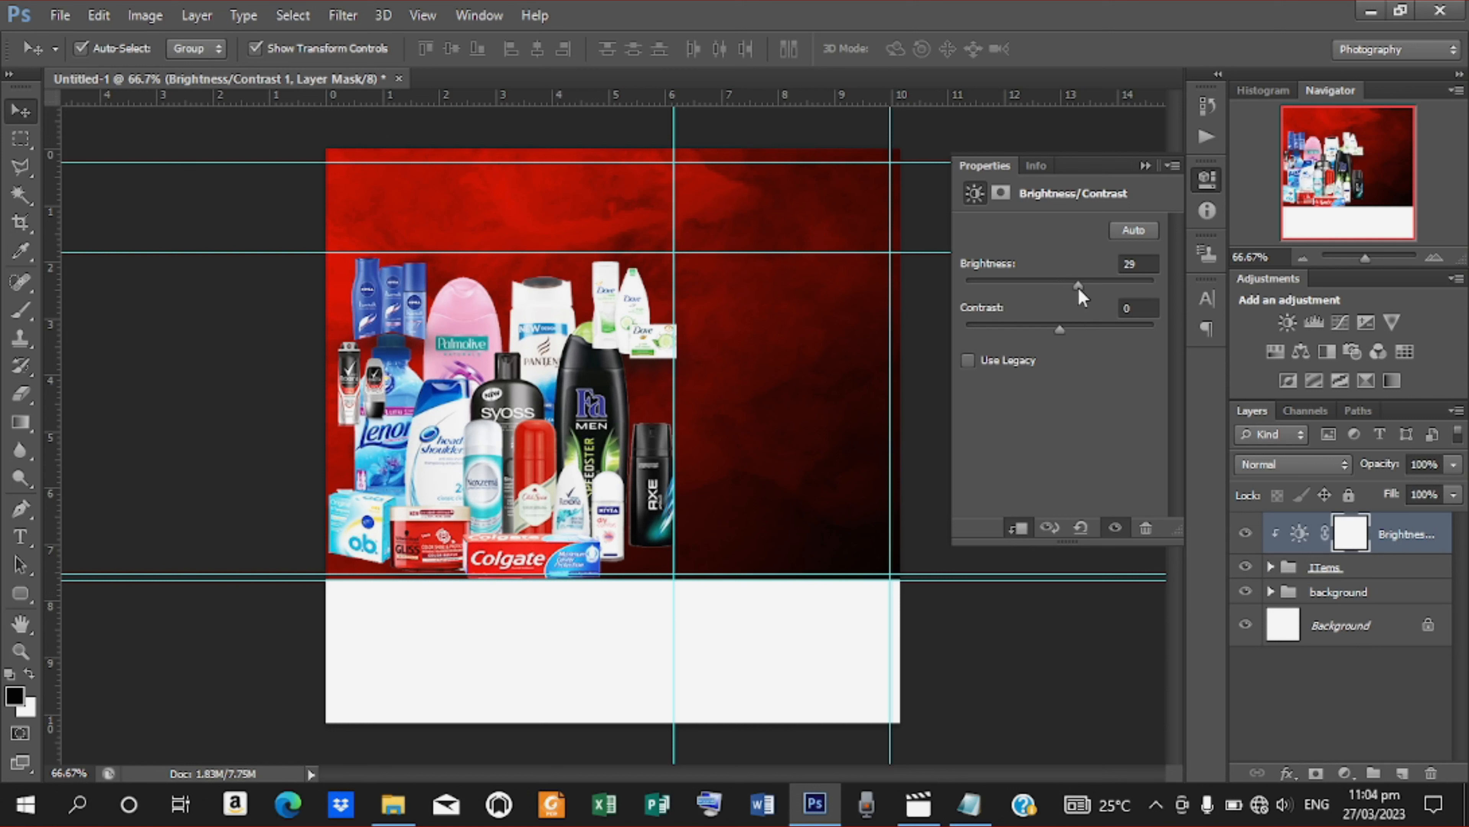
click(1137, 264)
text(30)
key(BackSpace)
key(BackSpace)
text(24)
click(1055, 329)
drag(1056, 332, 1079, 343)
click(1146, 166)
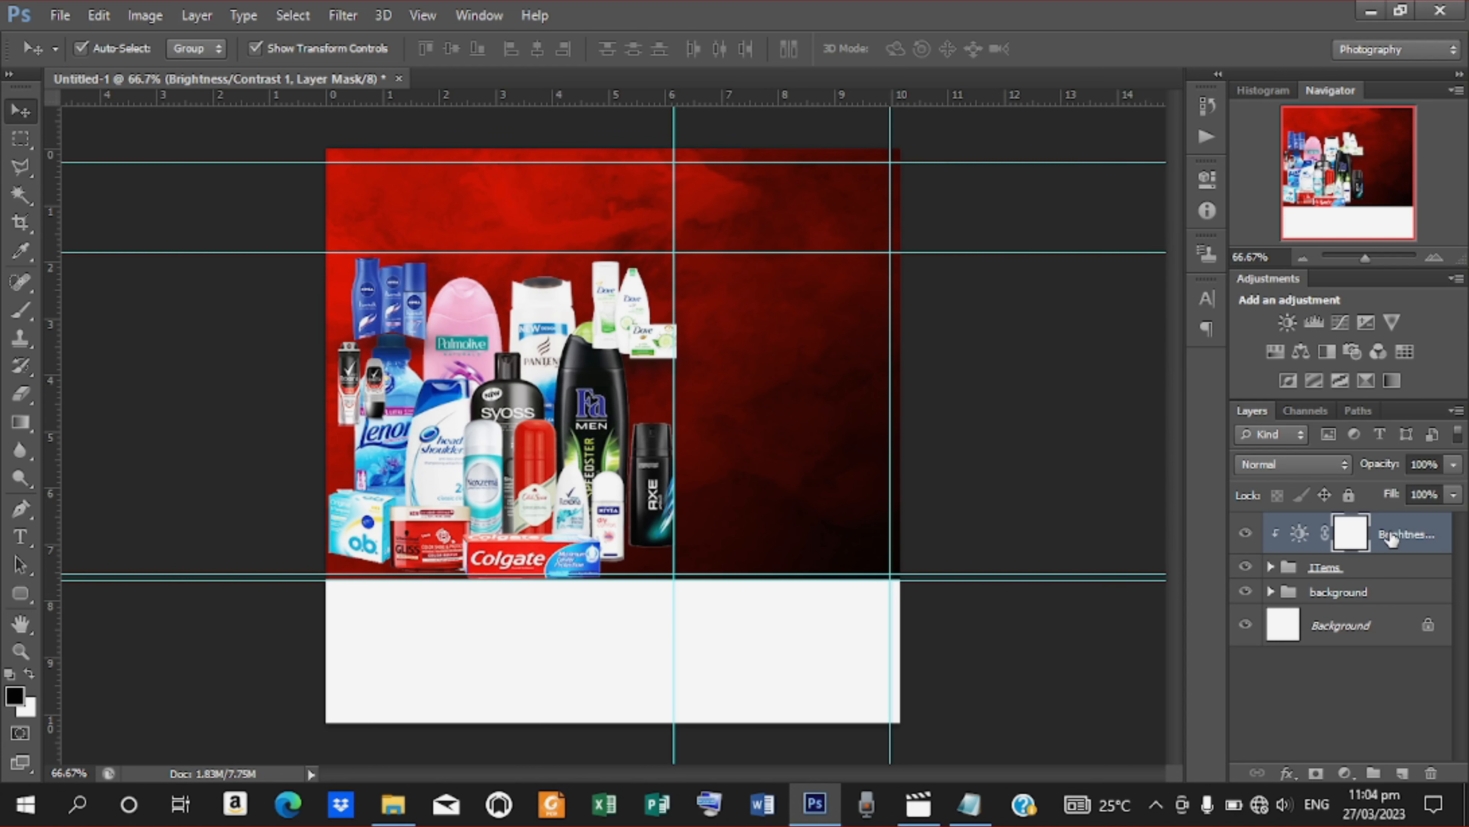
click(1062, 407)
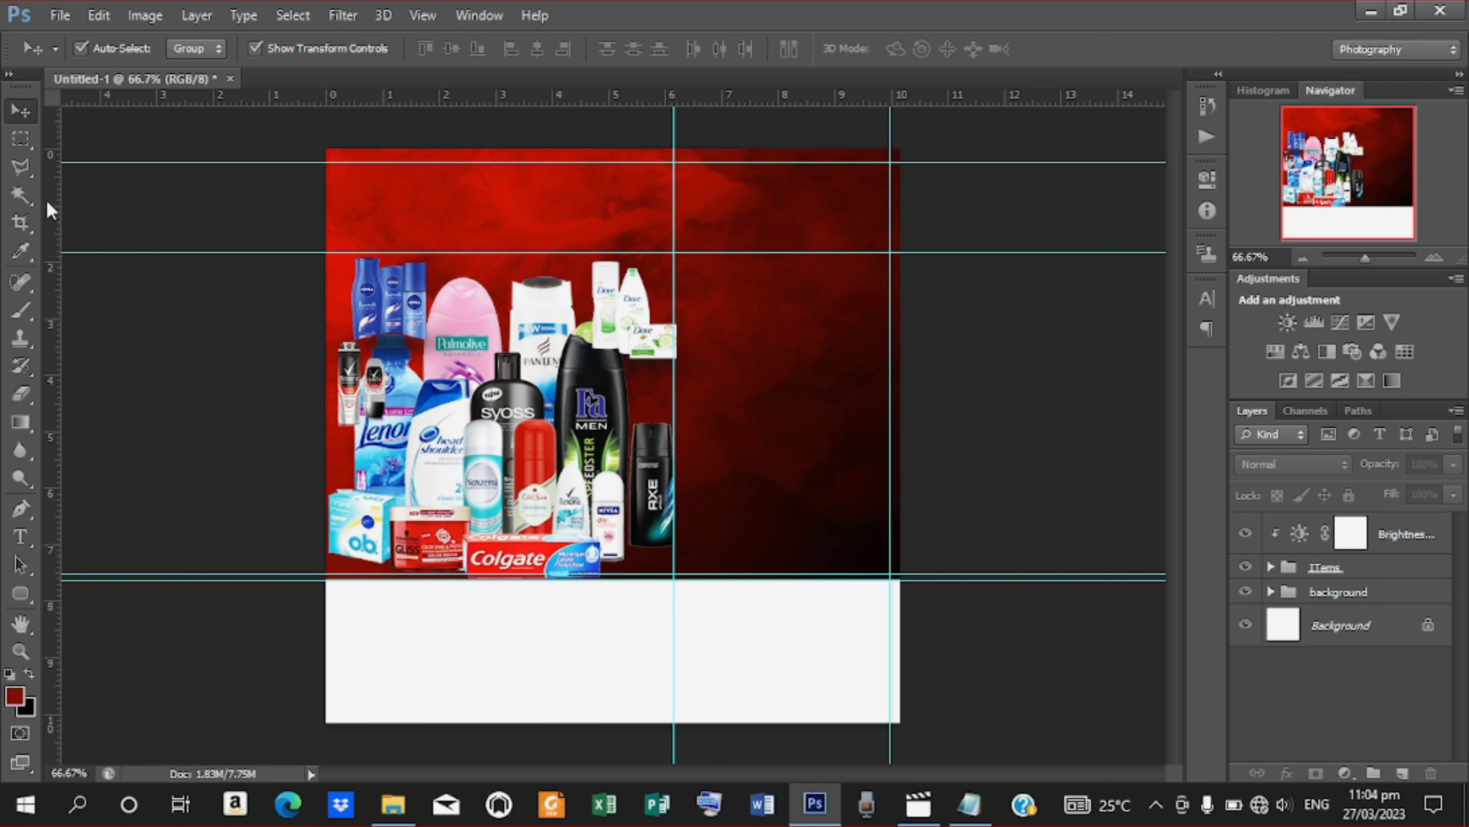
Draw a dark red rectangle shape about 904 by 299 px over the white strip below the products, layered above the ITems group
click(559, 477)
drag(25, 591, 122, 591)
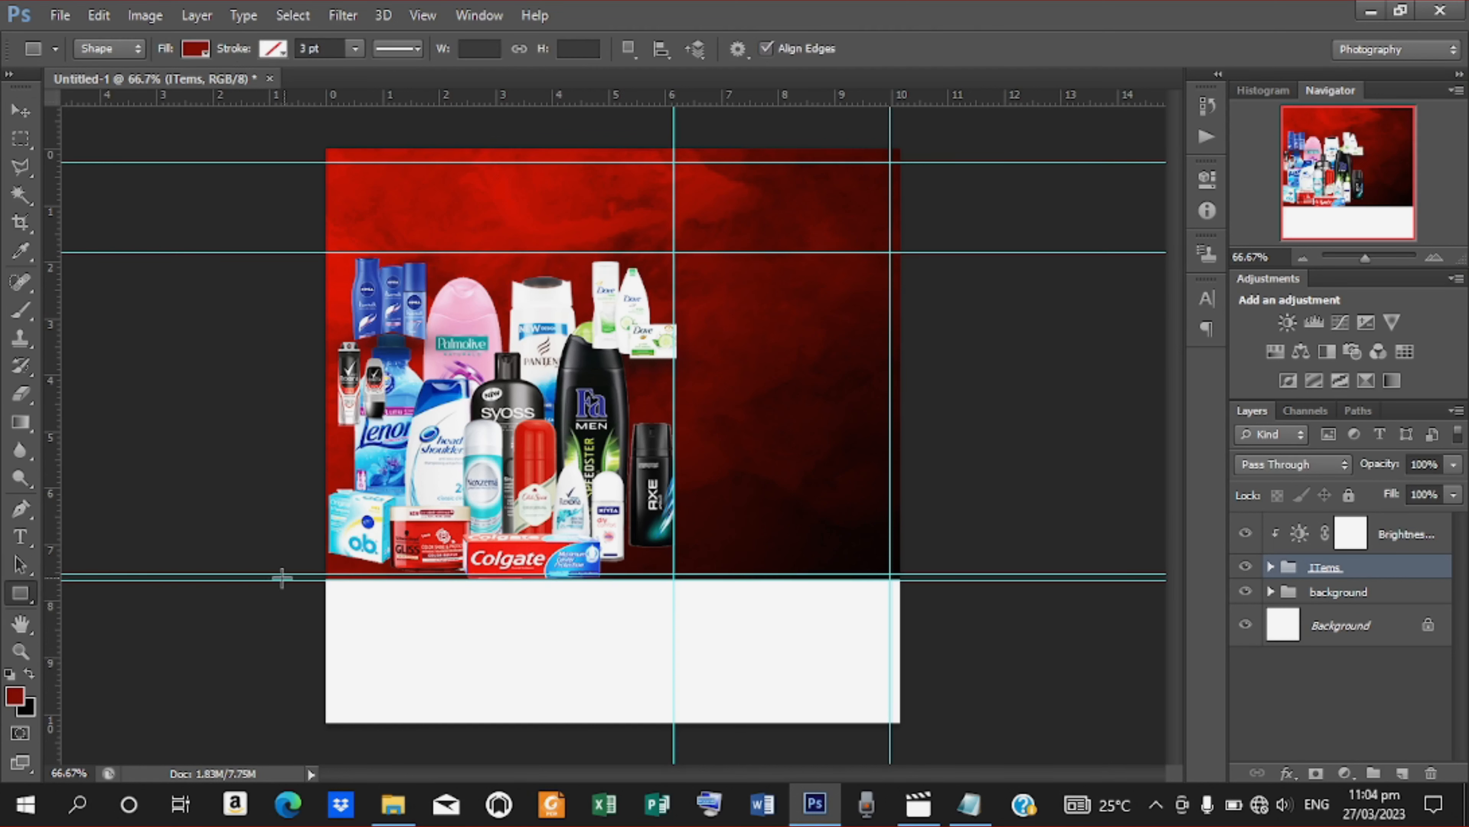
drag(278, 580, 925, 791)
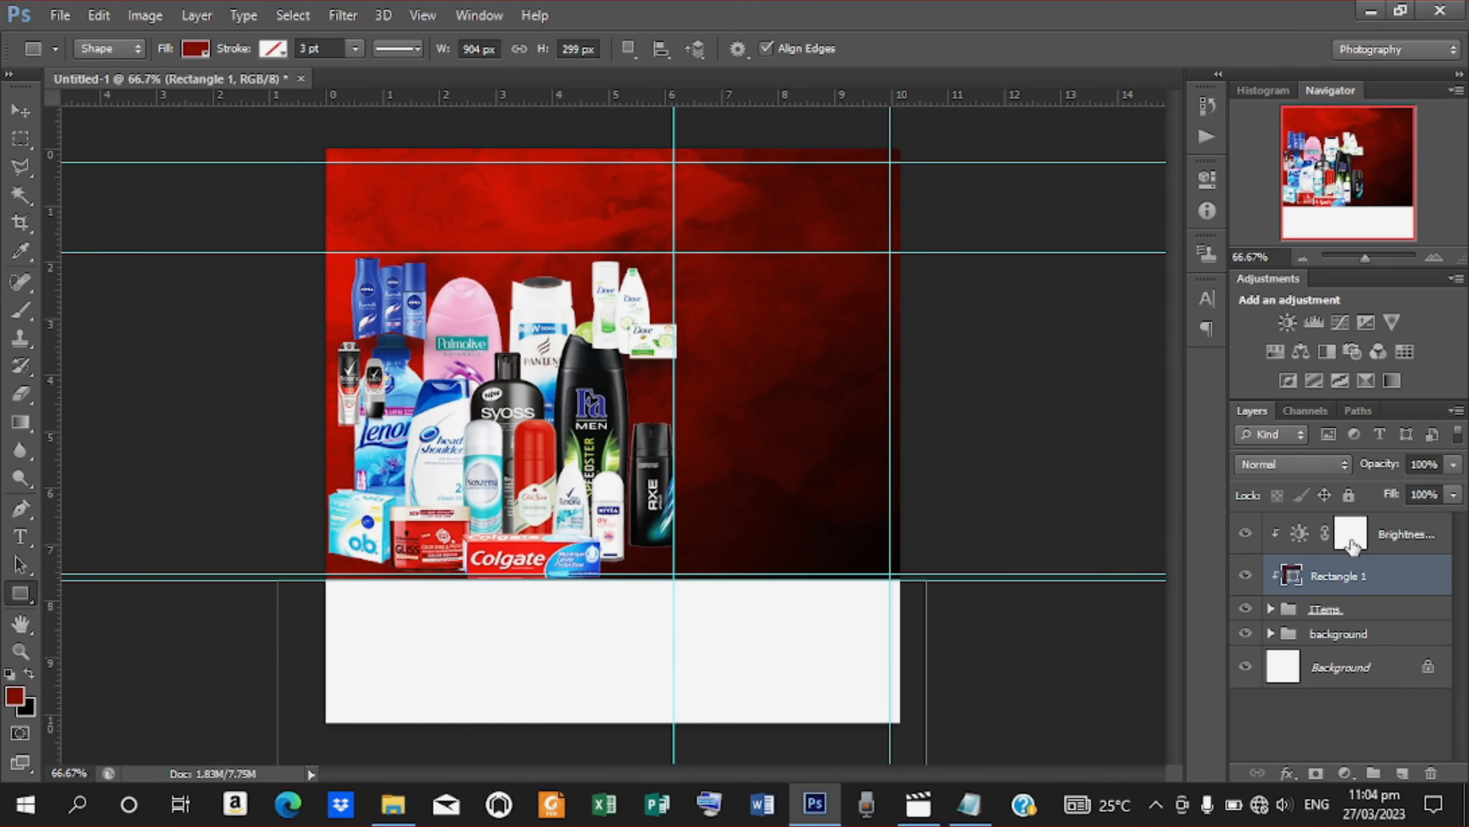
Apply a Color Overlay to Rectangle 1 in the grey b0b0b0
right_click(1294, 583)
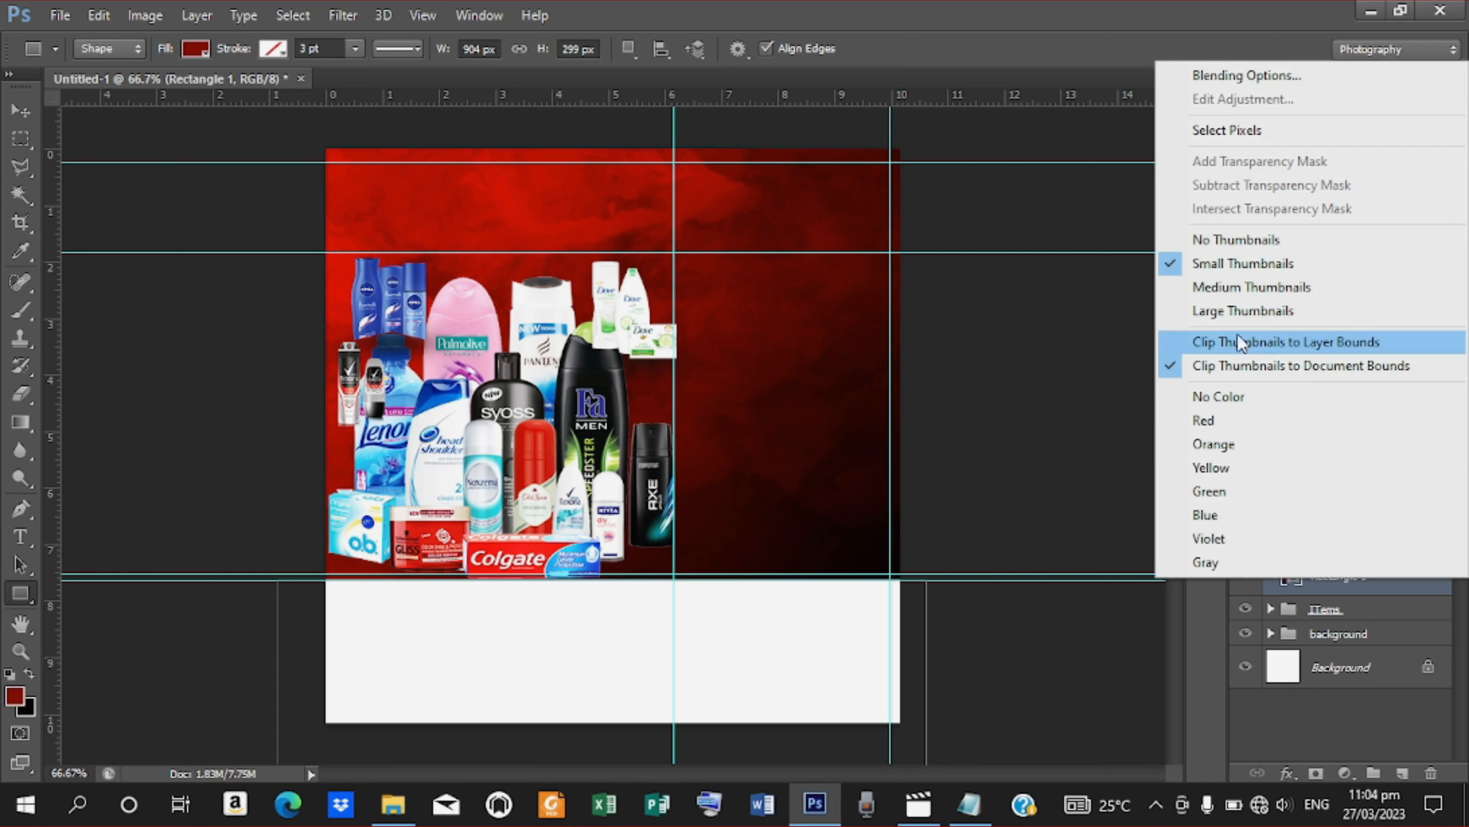
click(1218, 66)
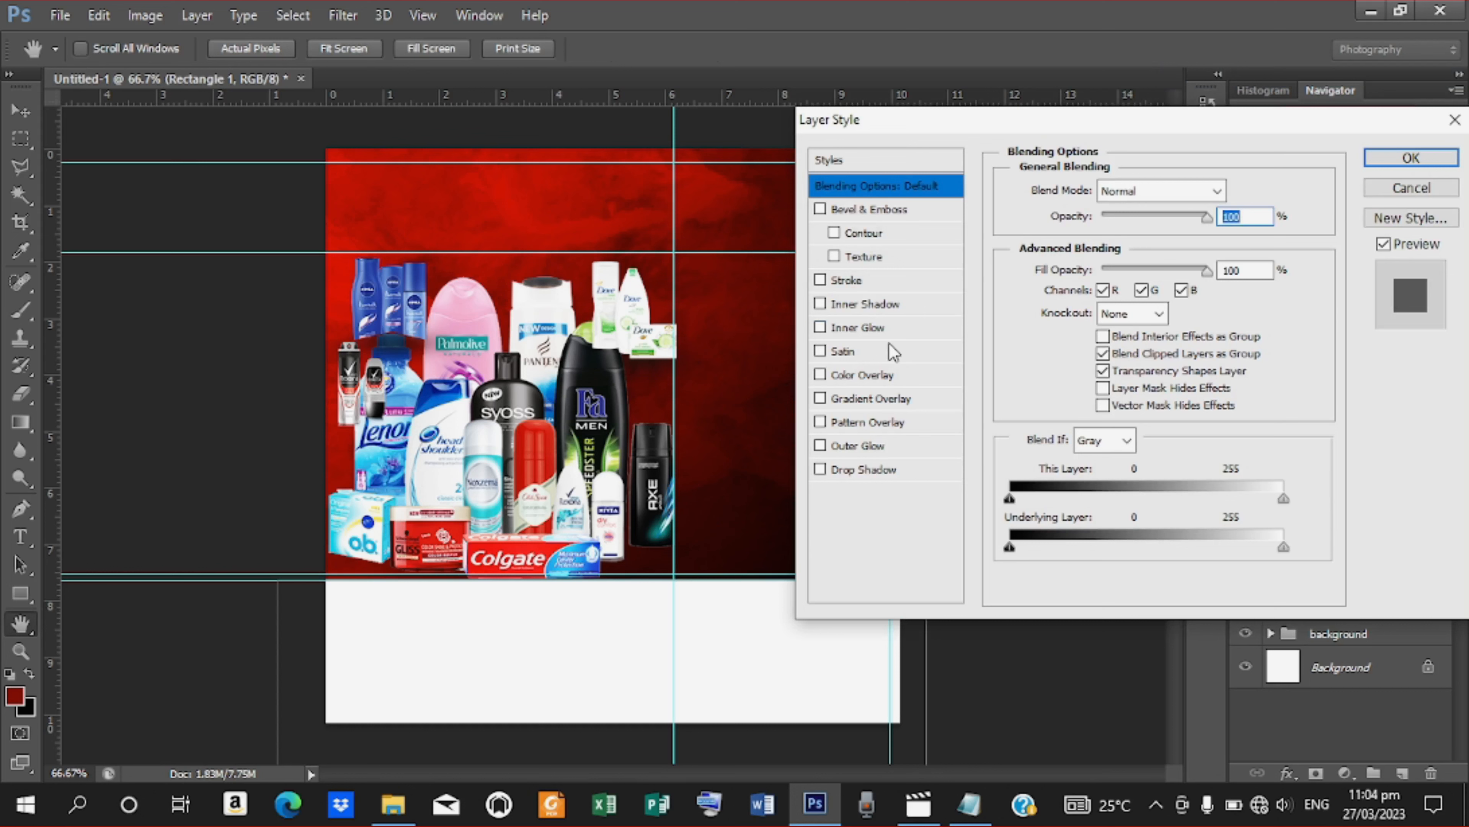
click(859, 379)
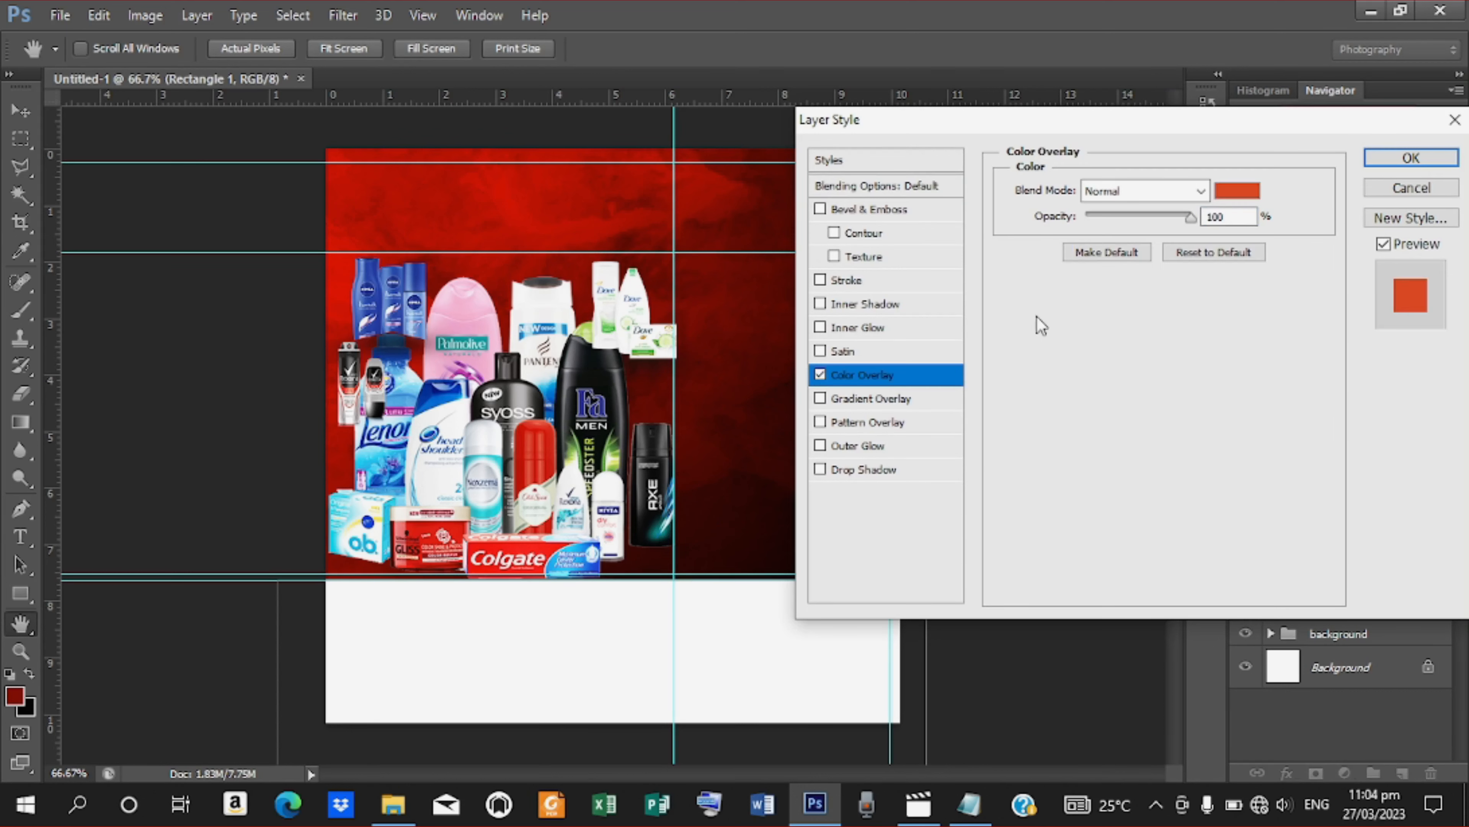
click(1225, 194)
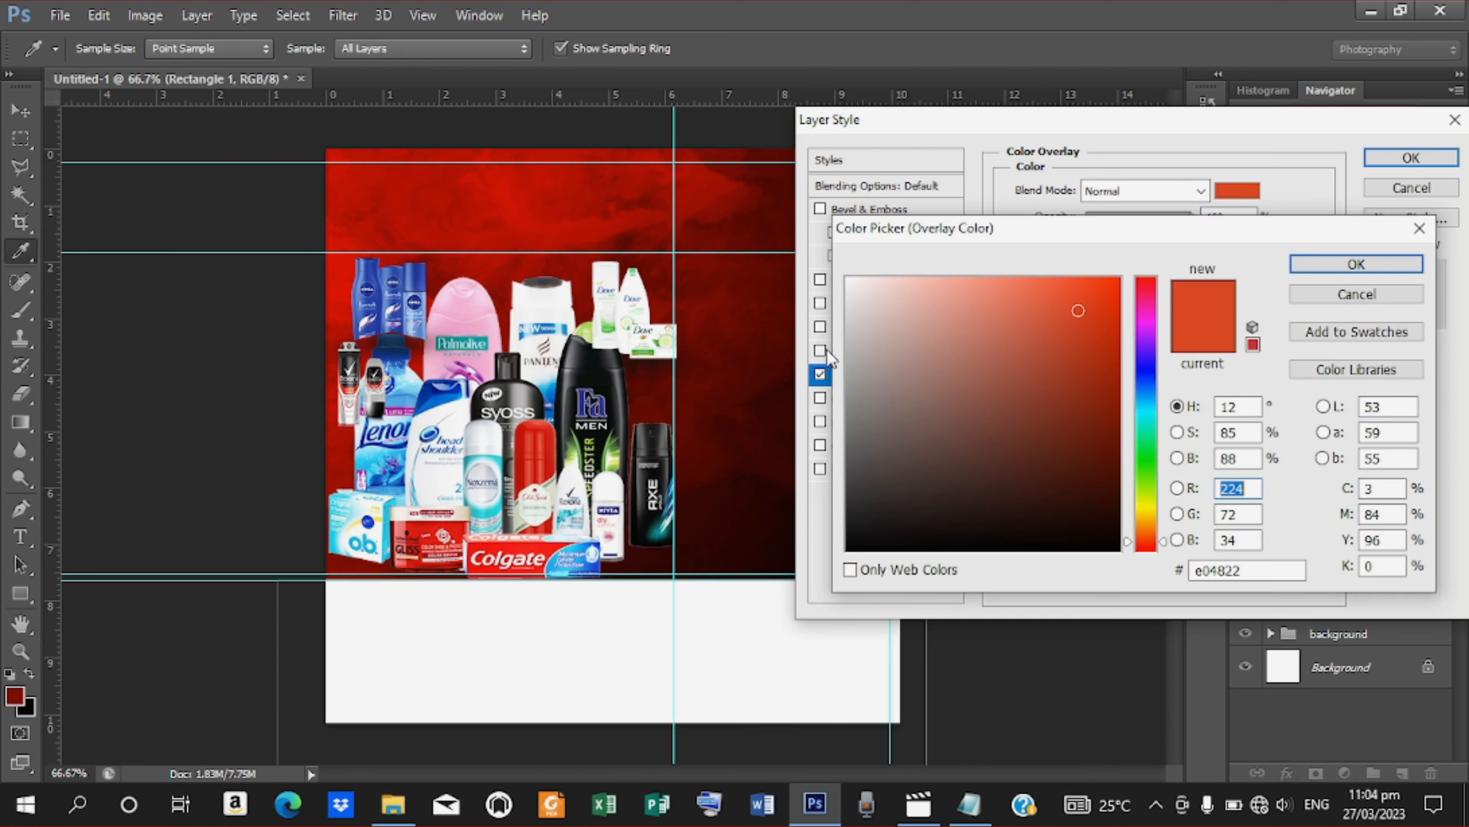
click(854, 329)
drag(854, 329, 831, 361)
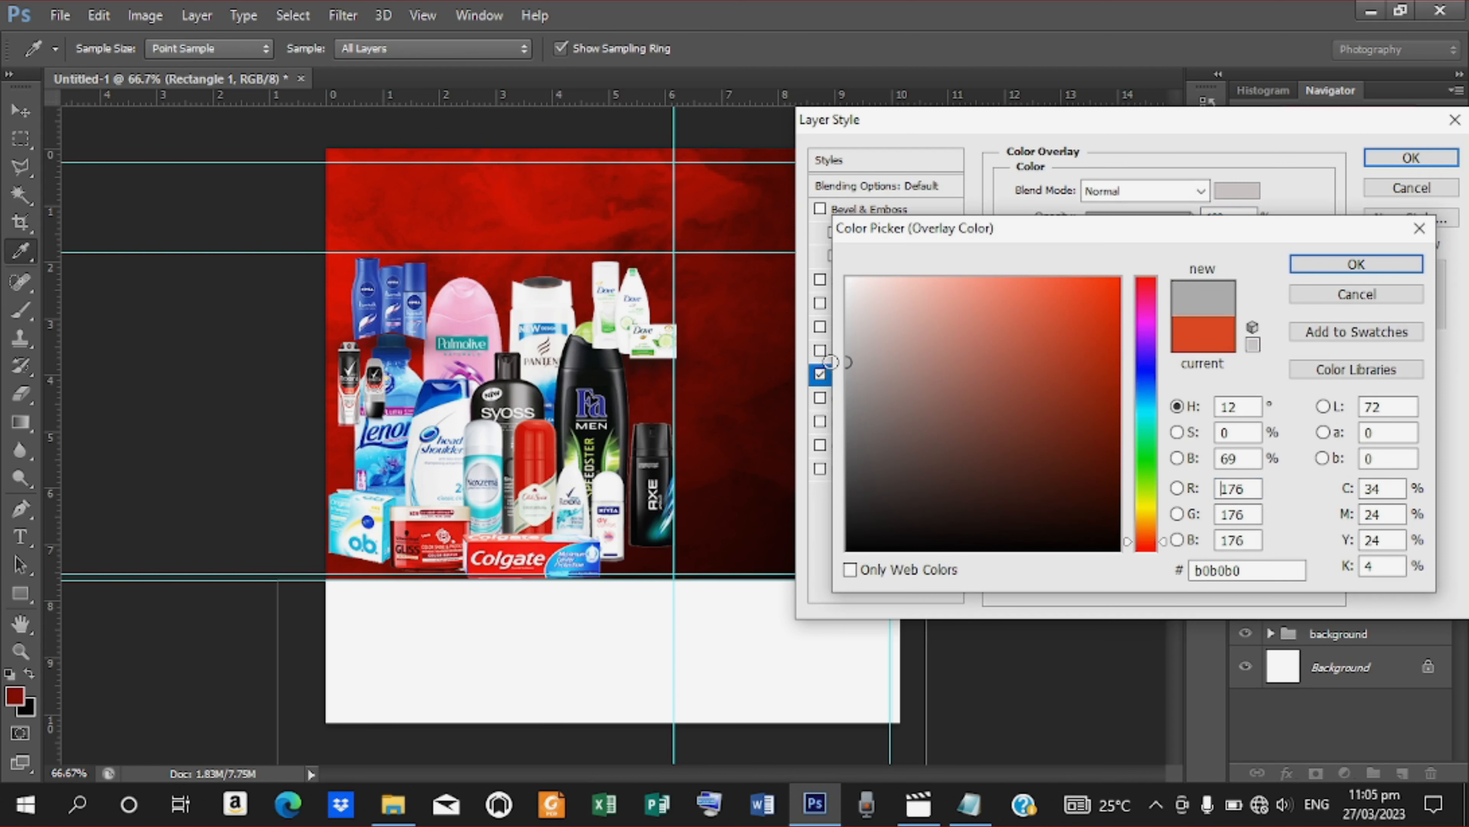
click(1380, 273)
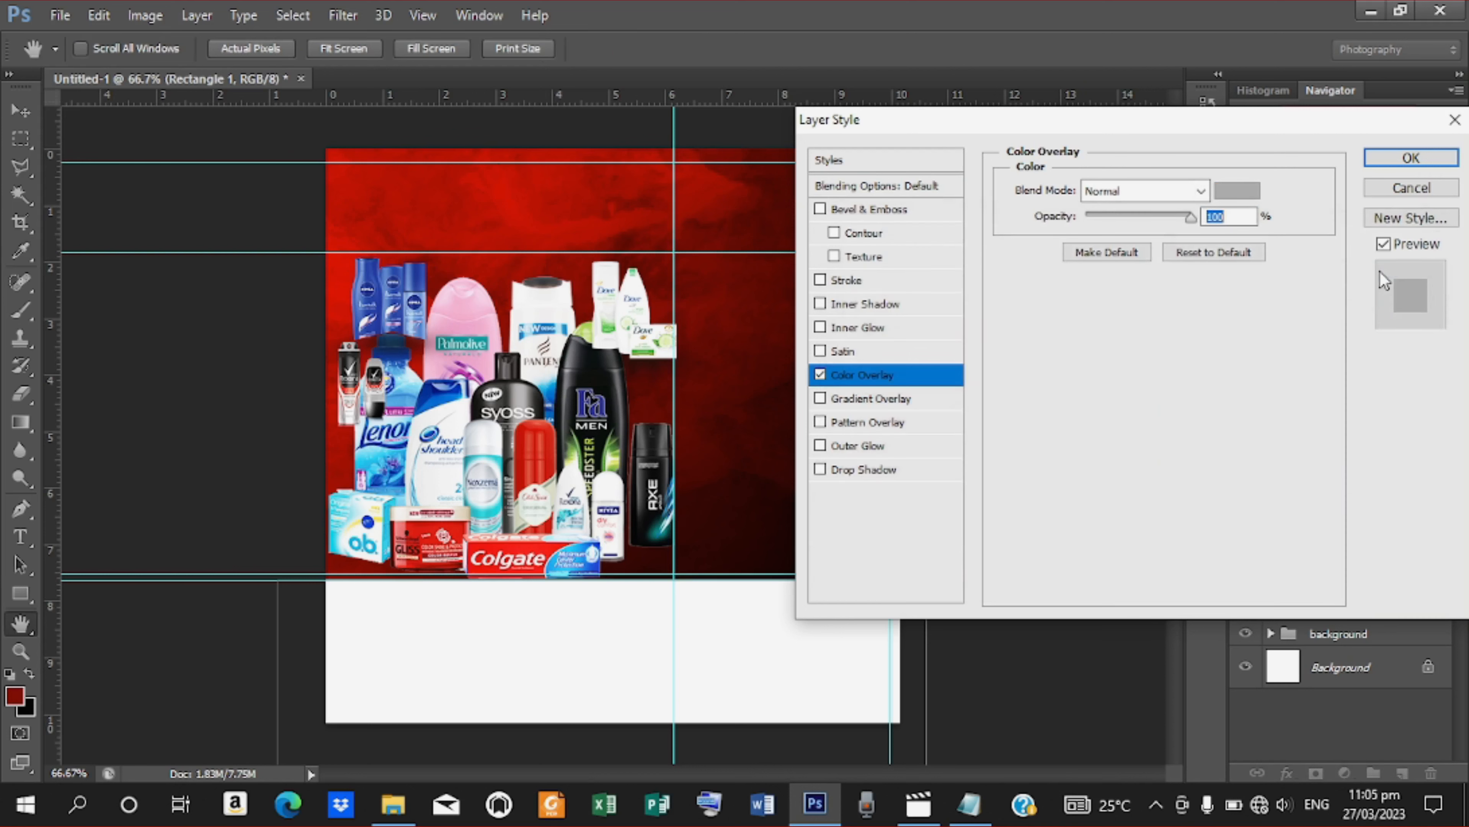
click(1410, 157)
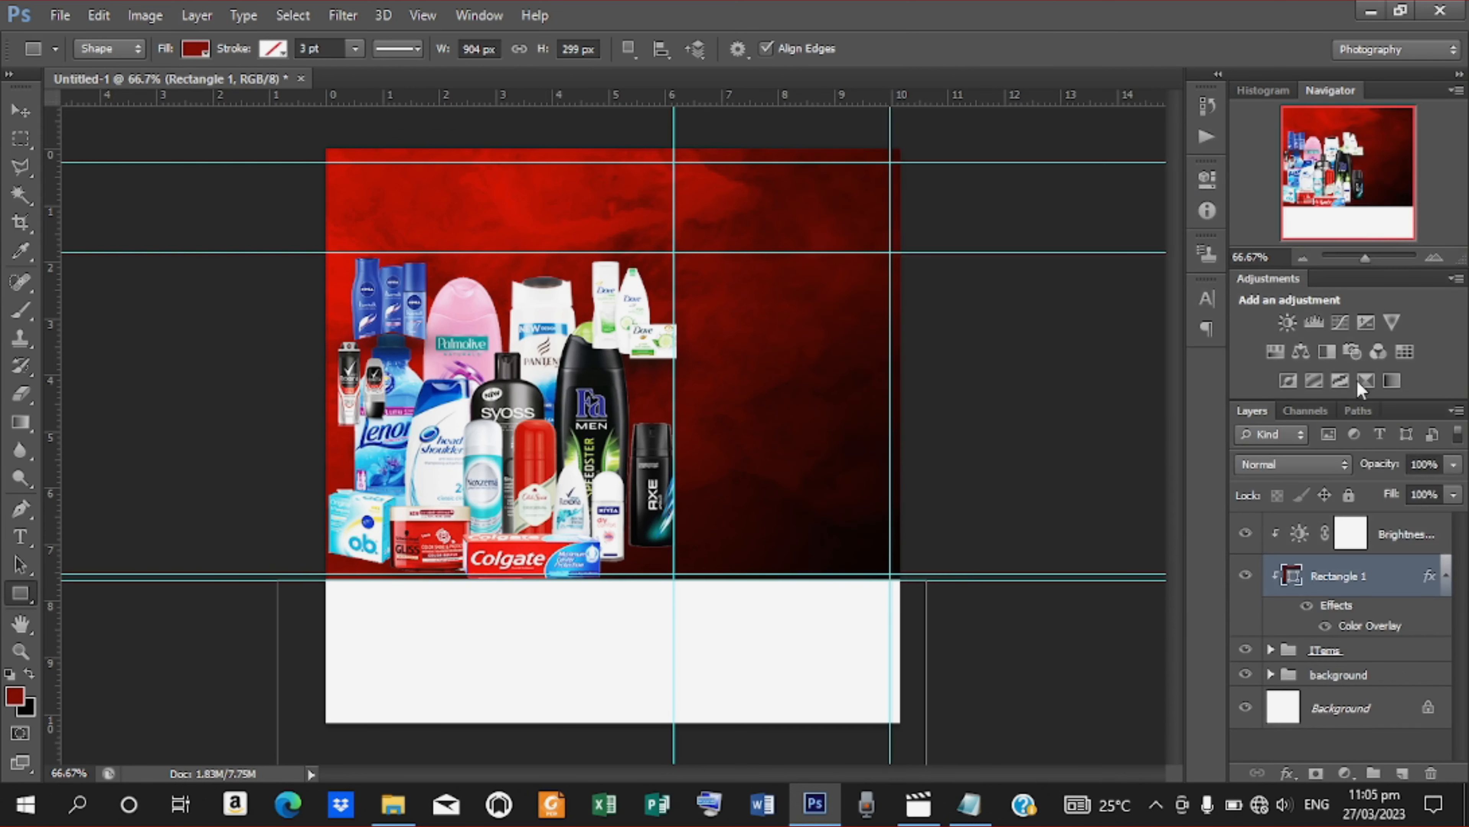
Move Rectangle 1 above the Brightness/Contrast adjustment layer and deselect it
drag(1349, 578, 1356, 529)
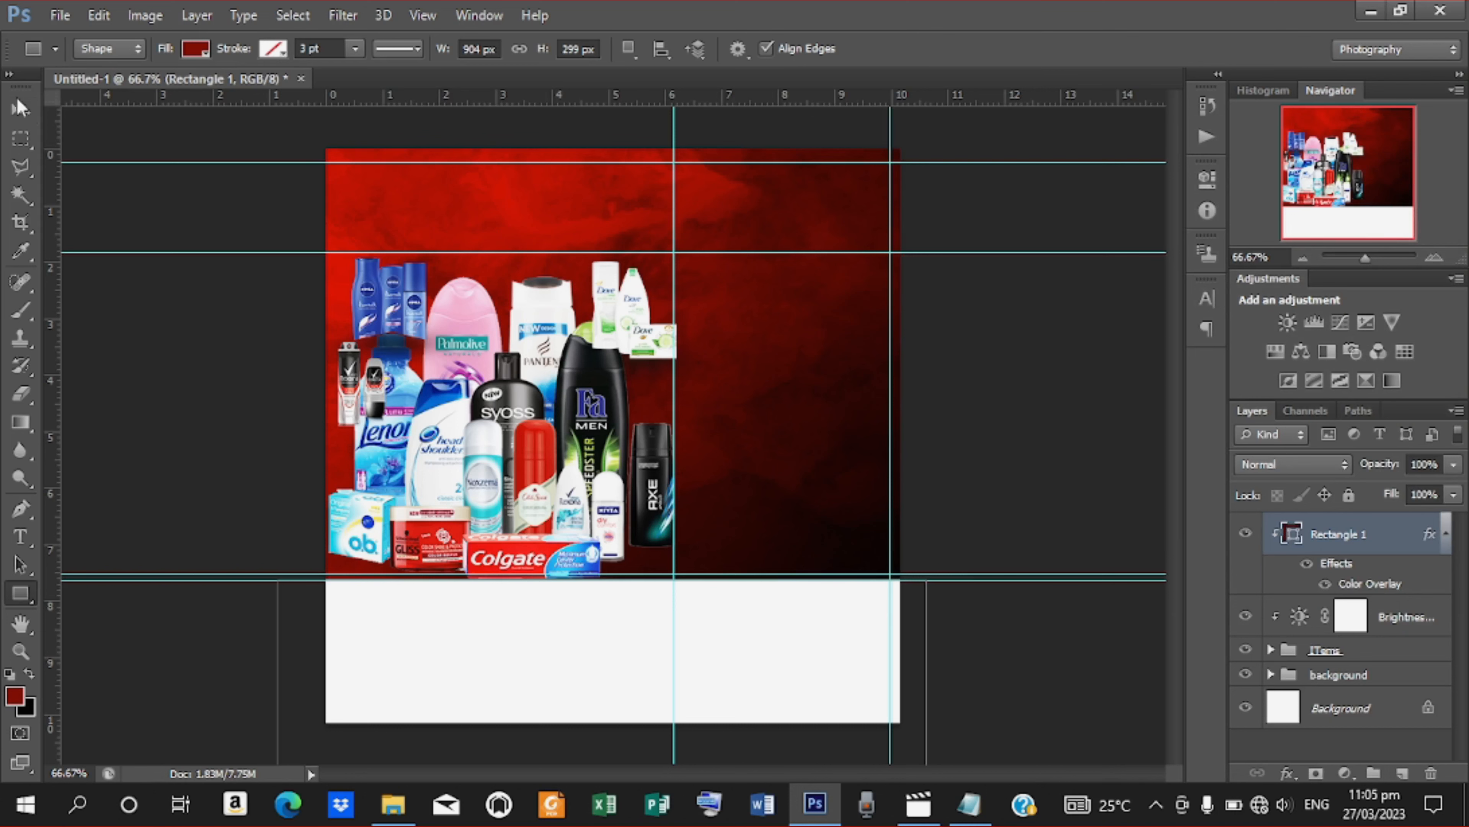
key(v)
click(990, 443)
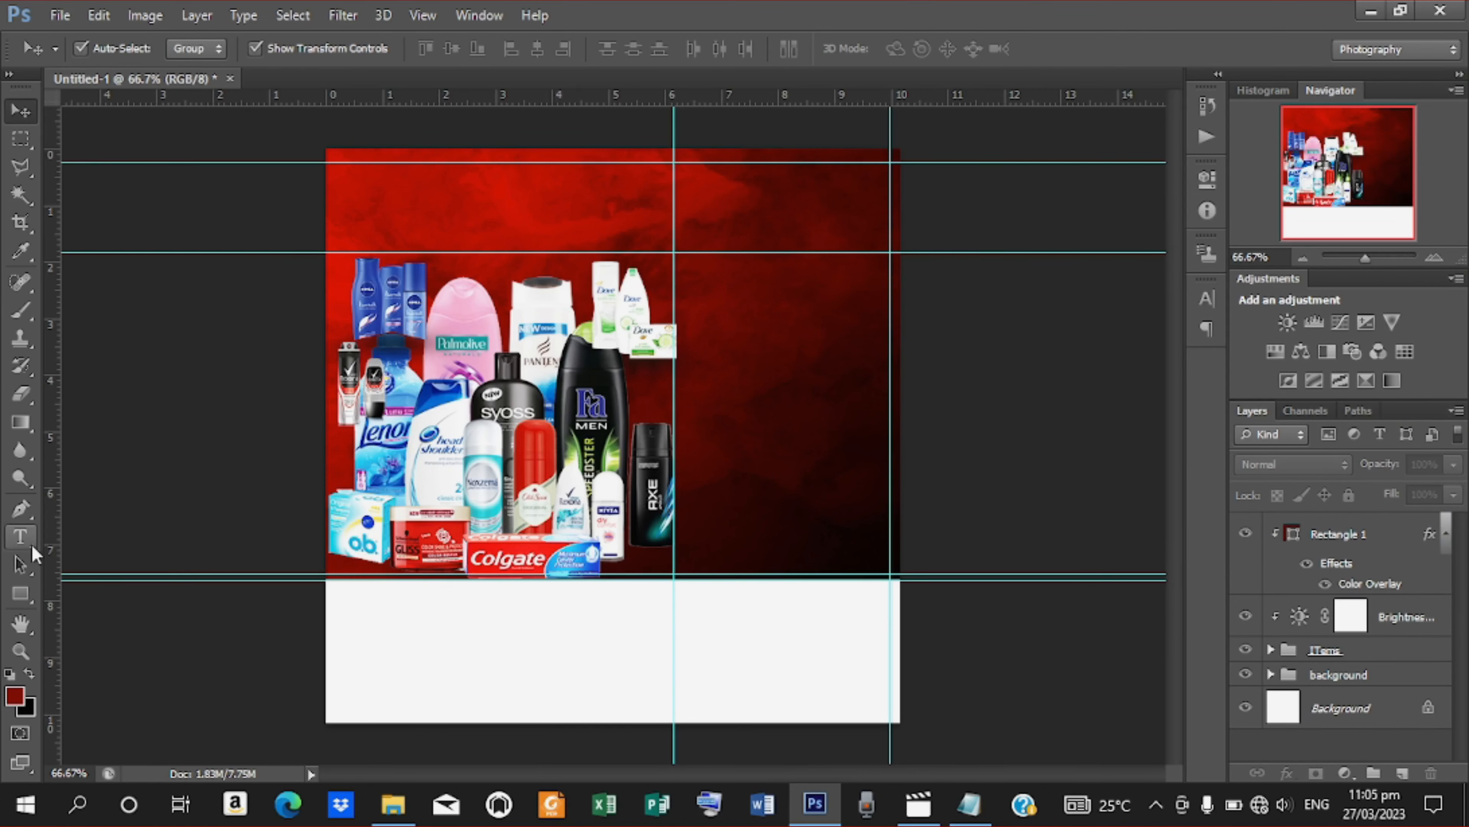
Start a text layer in the red area above the Nivea bottles and fill it with GOODSMELL copied from the 98 file in Notepad
click(21, 538)
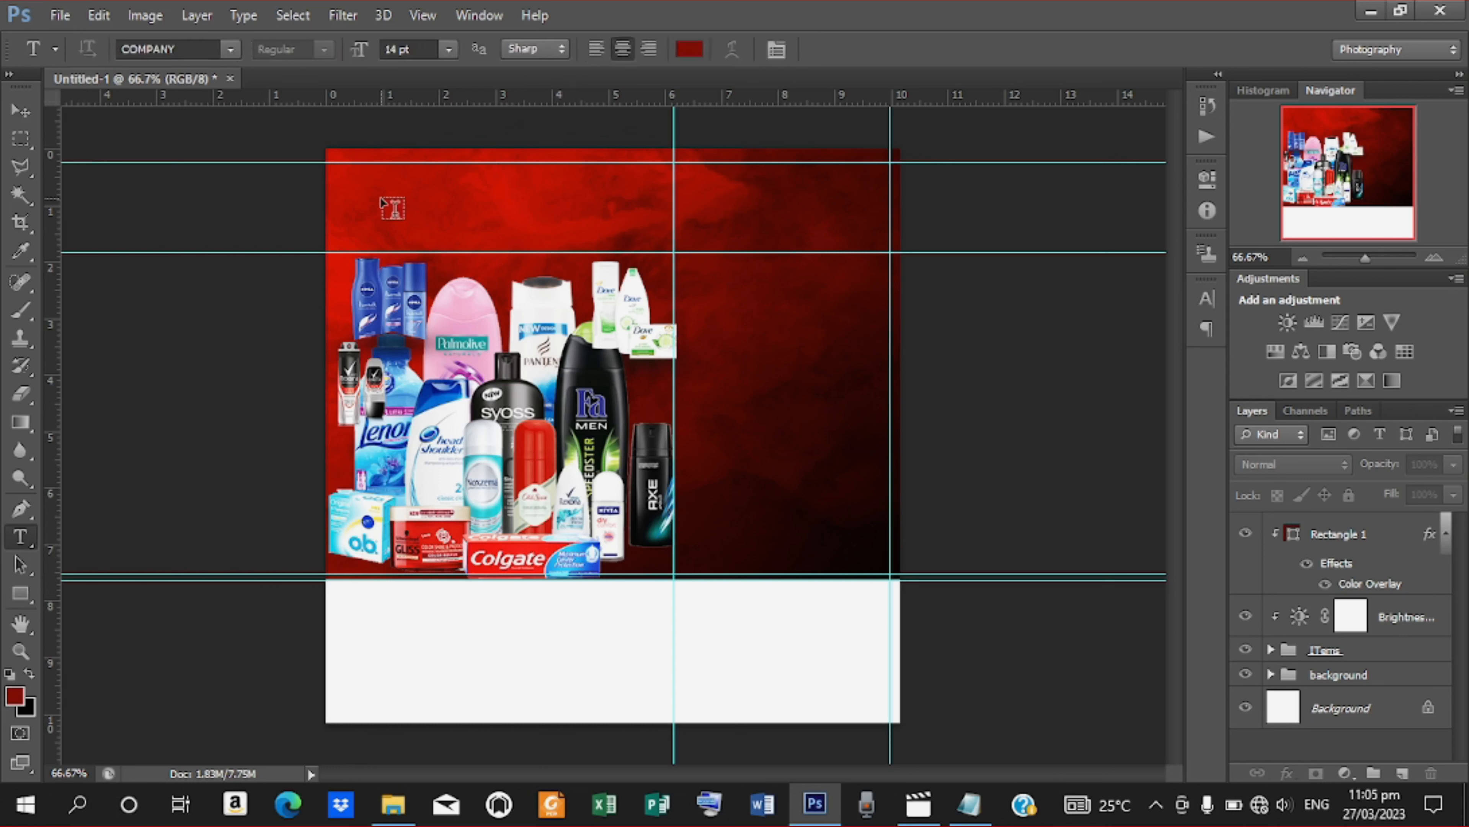
click(393, 210)
click(1207, 299)
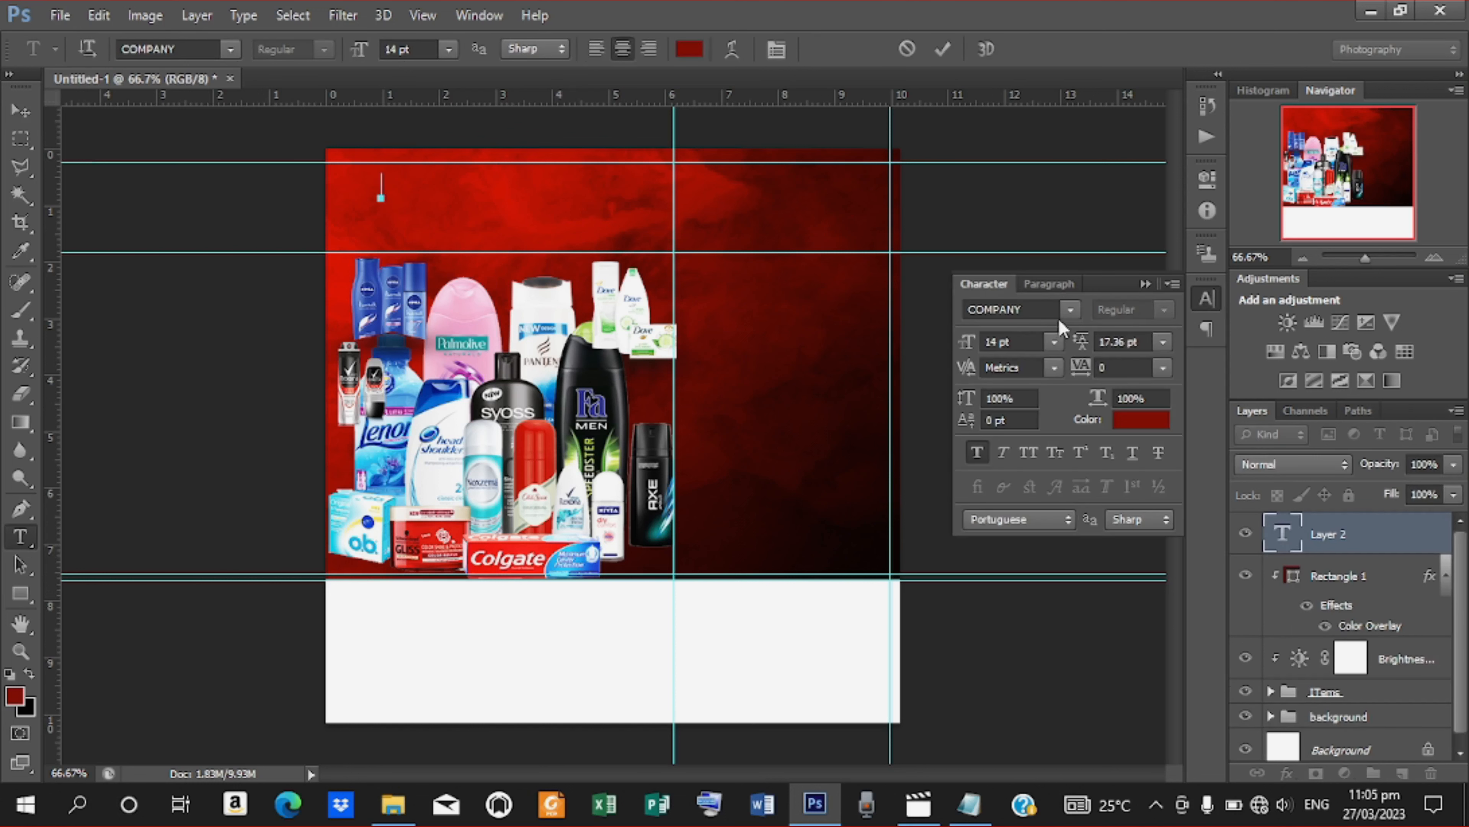
click(969, 803)
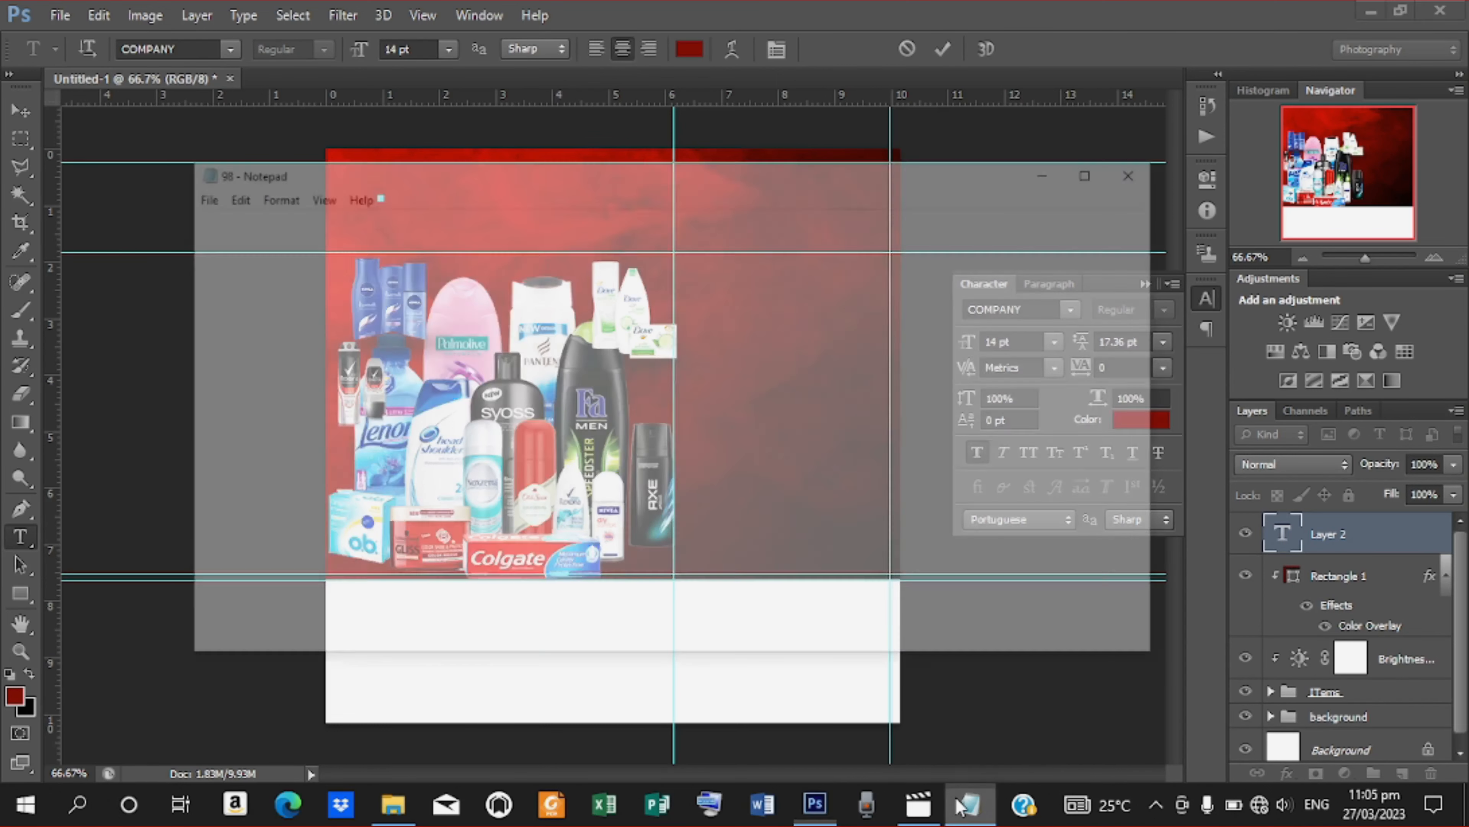
drag(151, 122, 53, 107)
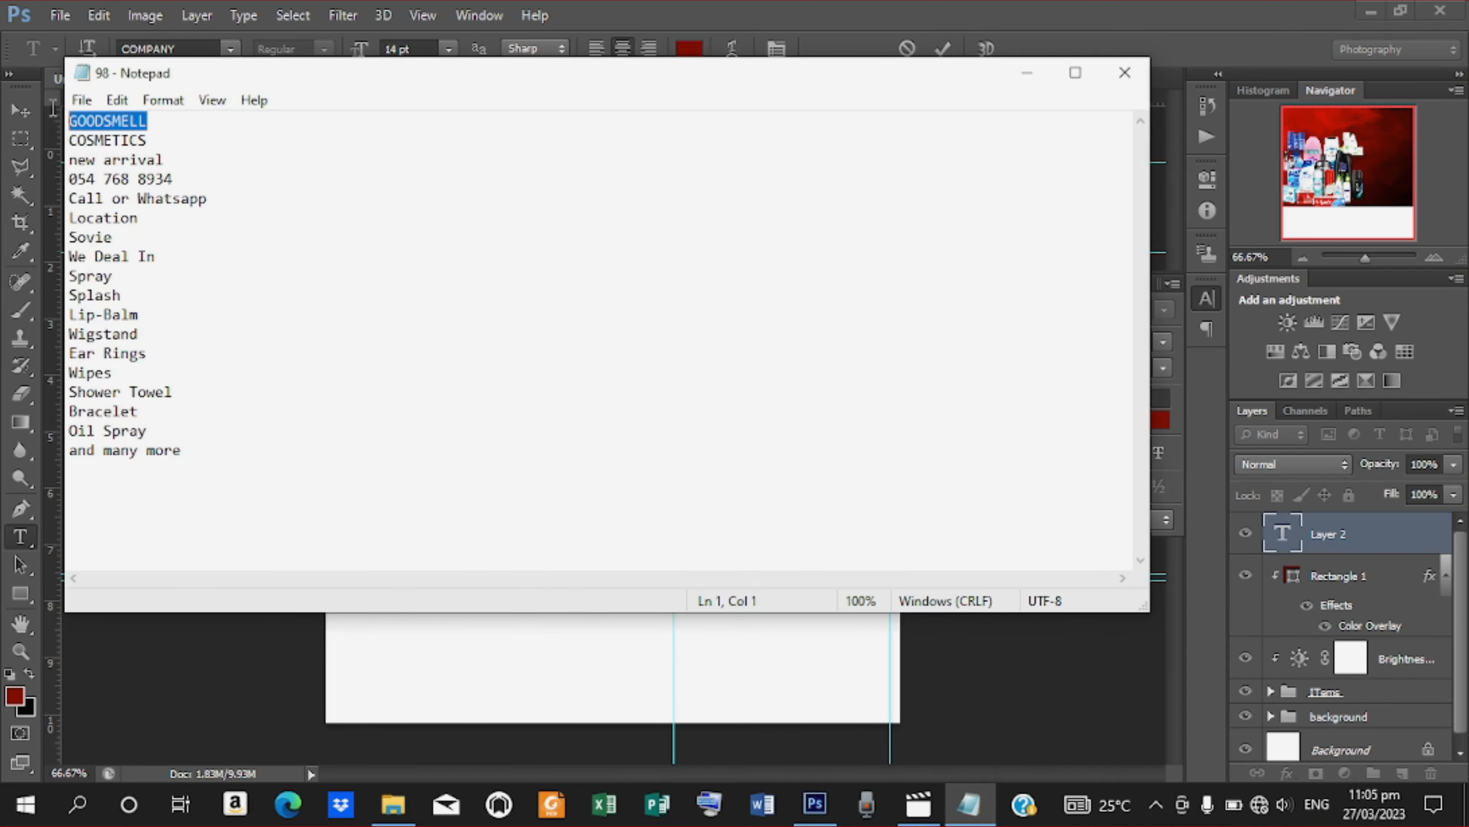
right_click(99, 124)
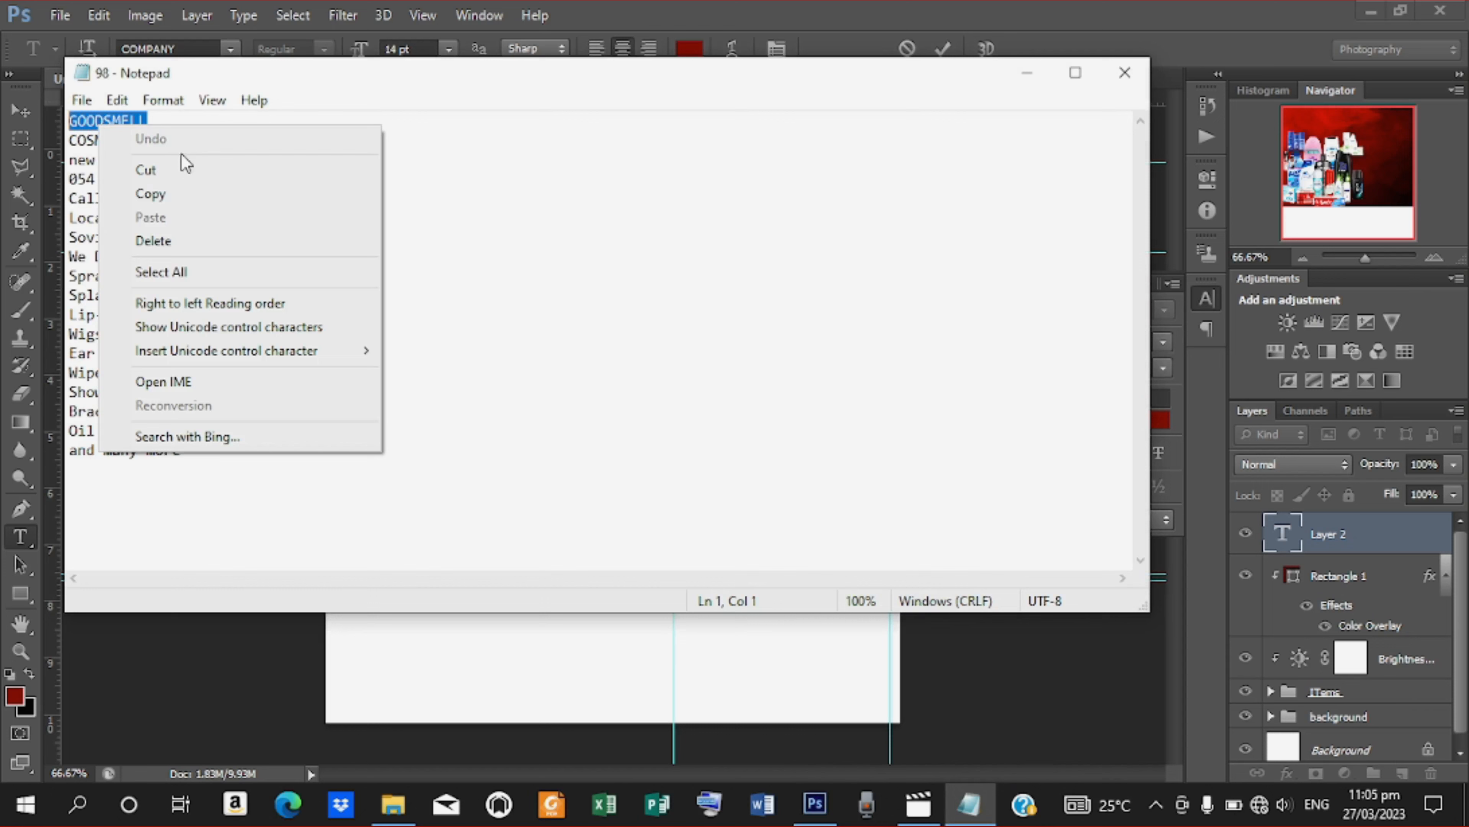
click(184, 196)
click(1019, 72)
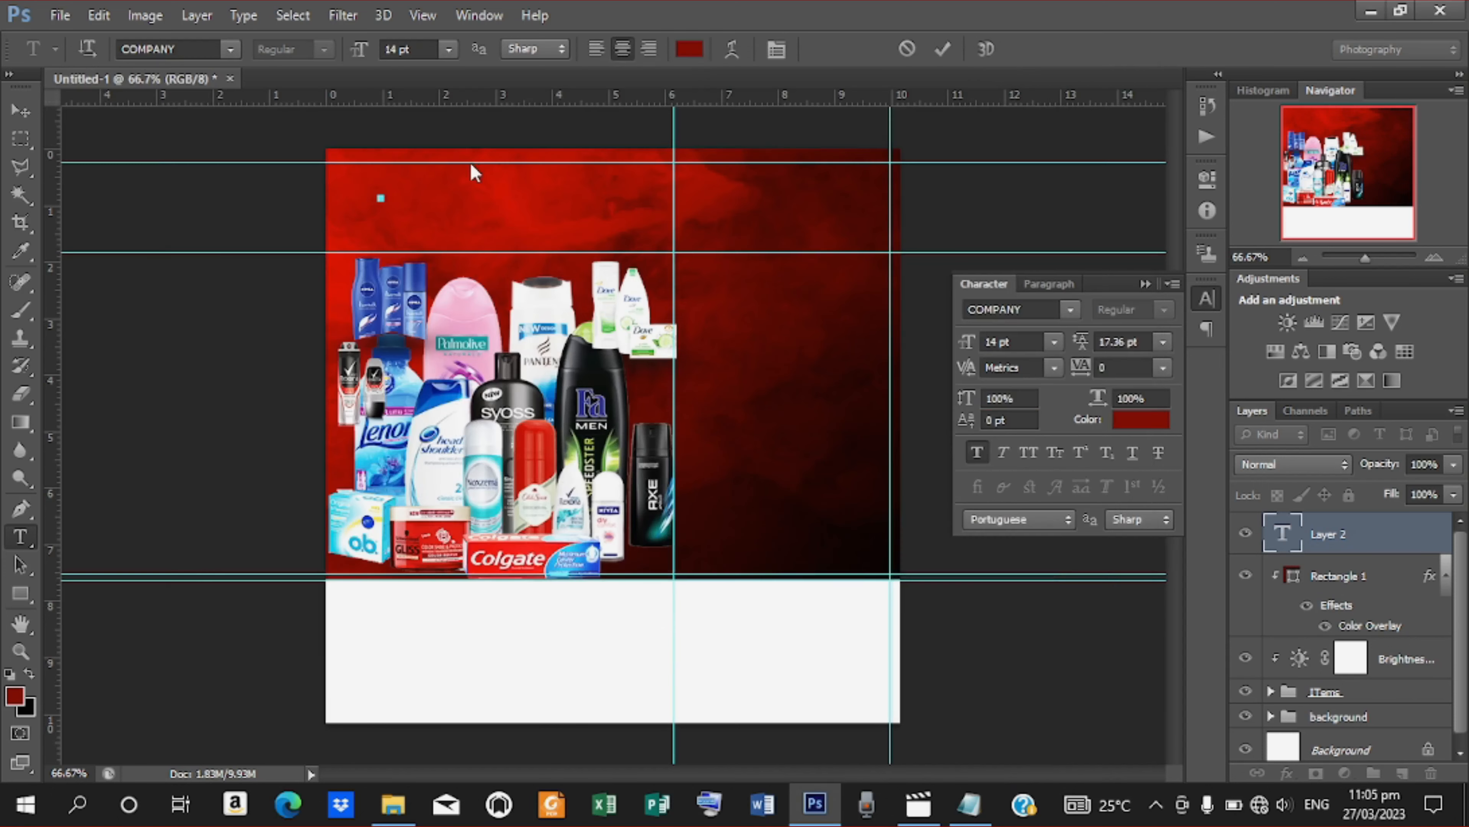
right_click(391, 175)
click(476, 278)
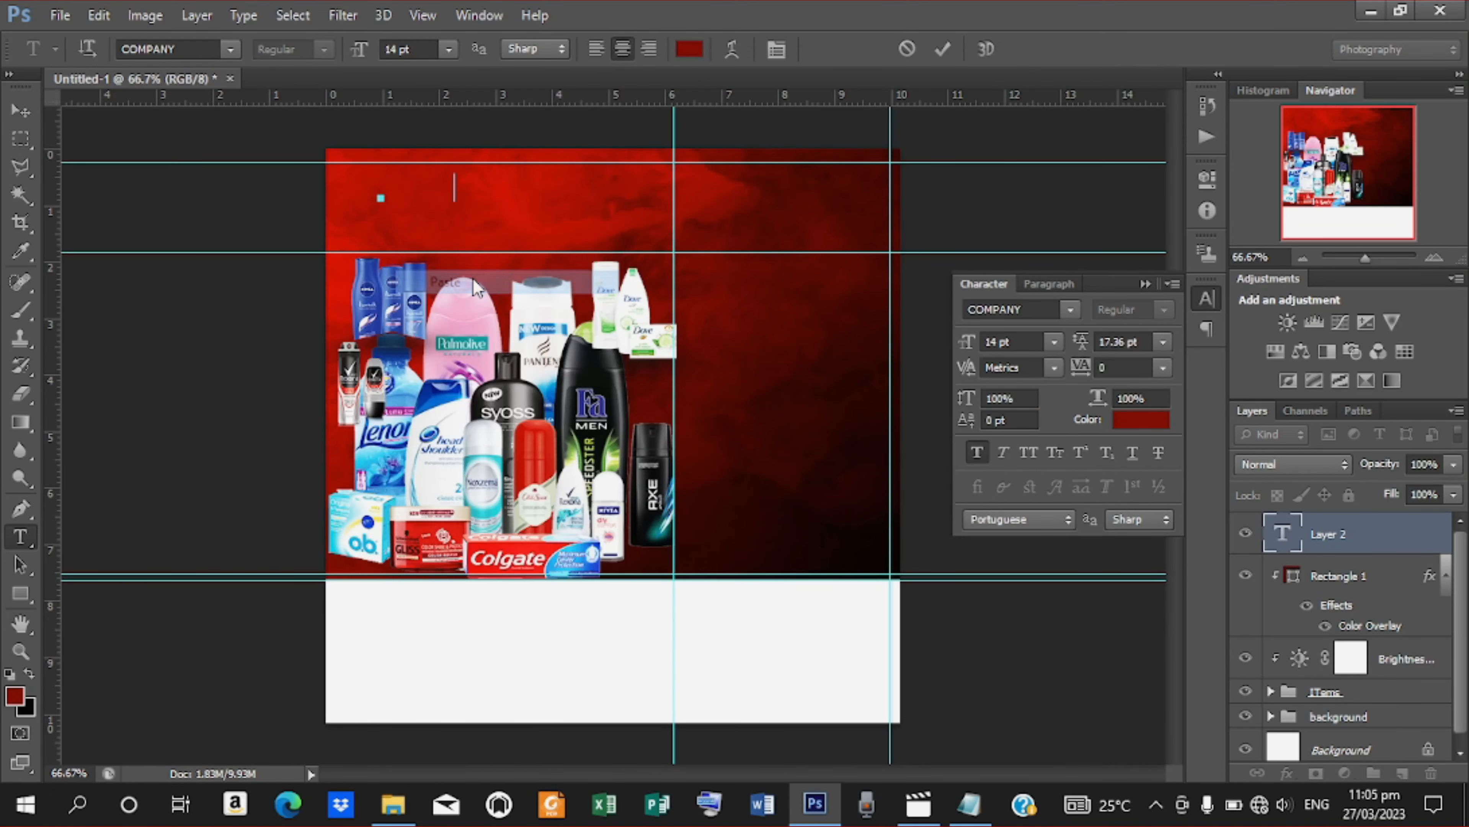
Commit the GOODSMELL text and set its colour to white ffffff
click(942, 50)
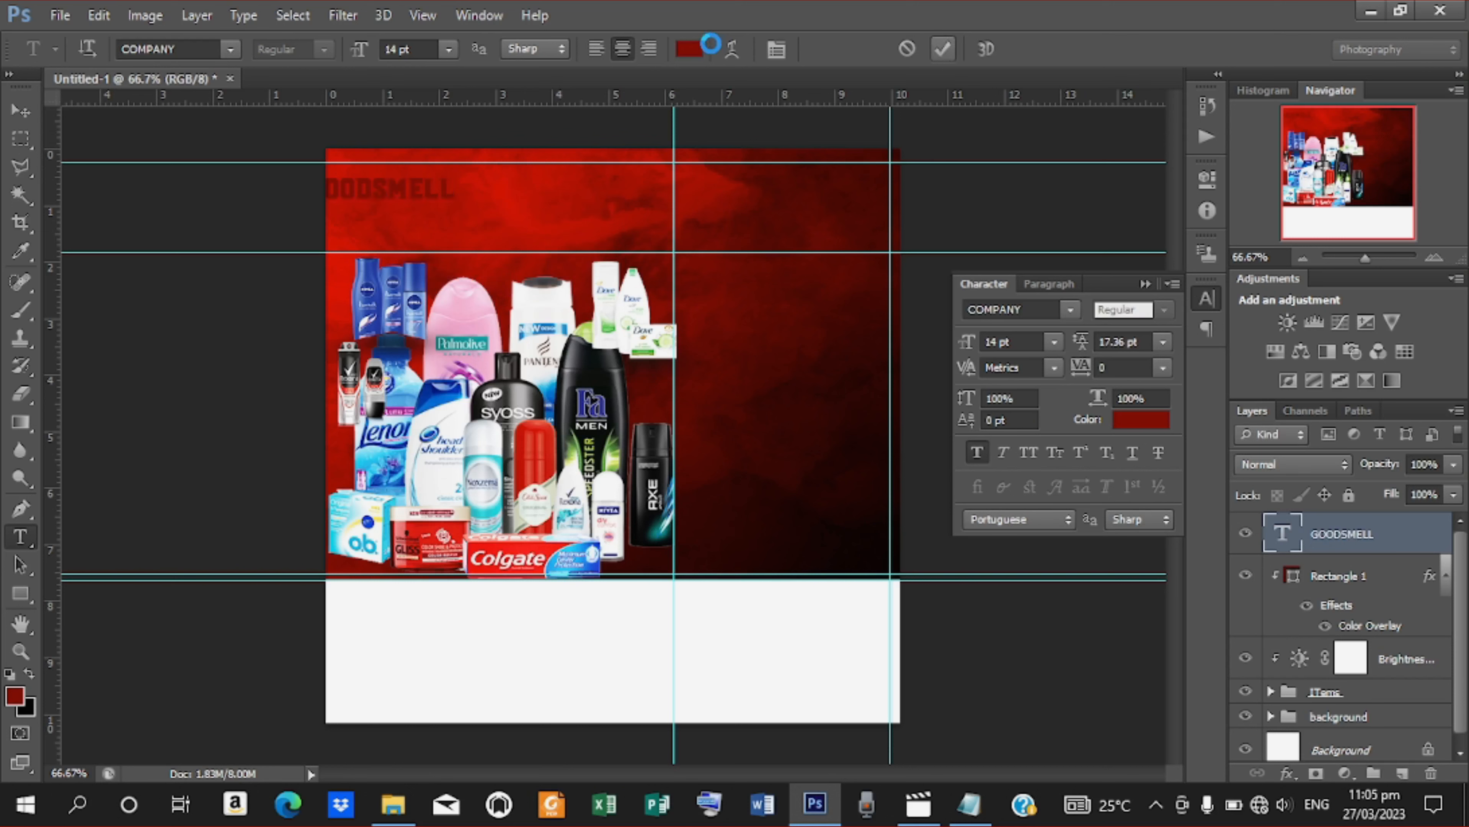
click(692, 55)
drag(898, 333, 804, 223)
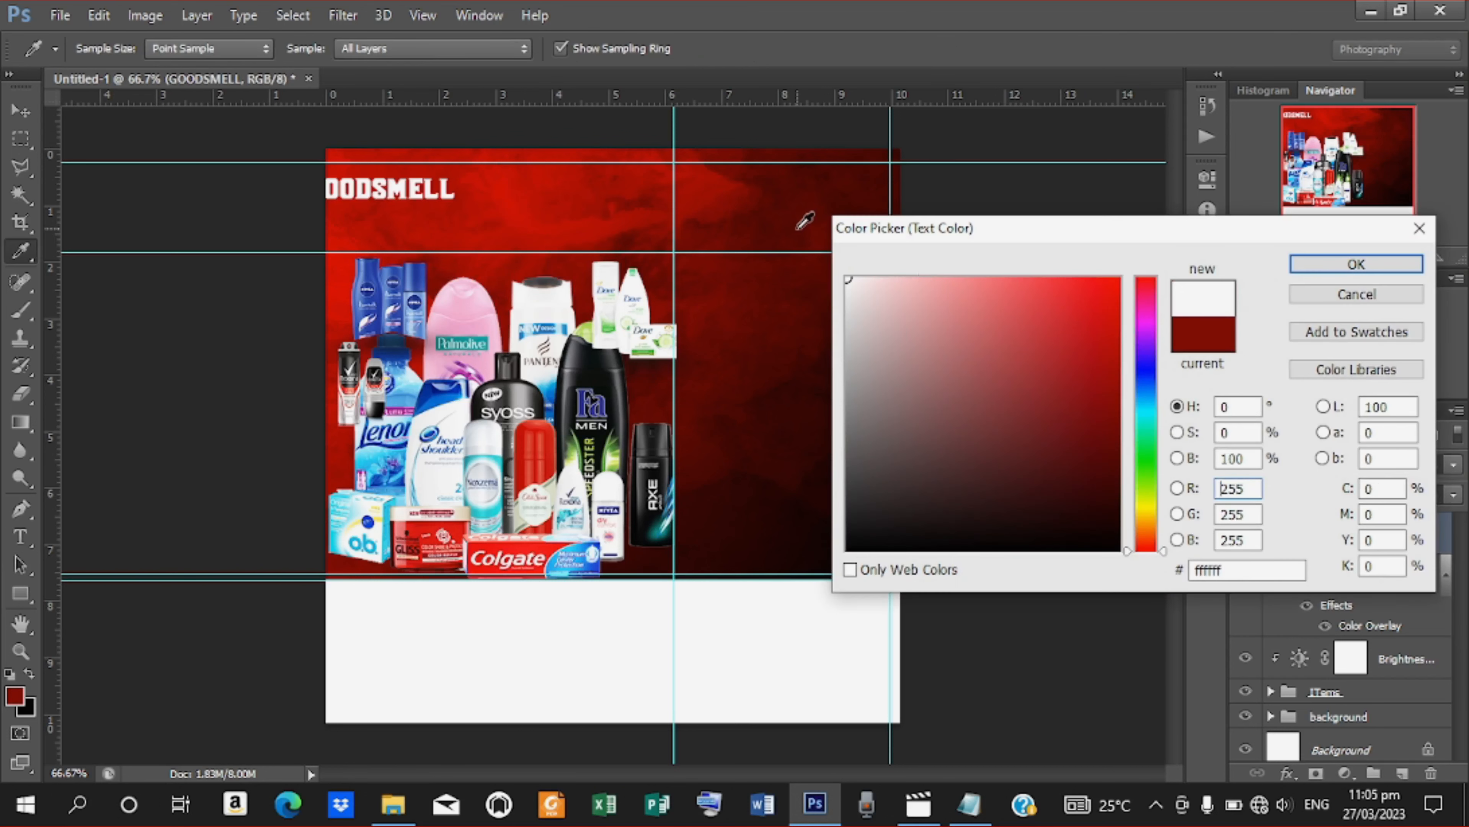
click(1349, 264)
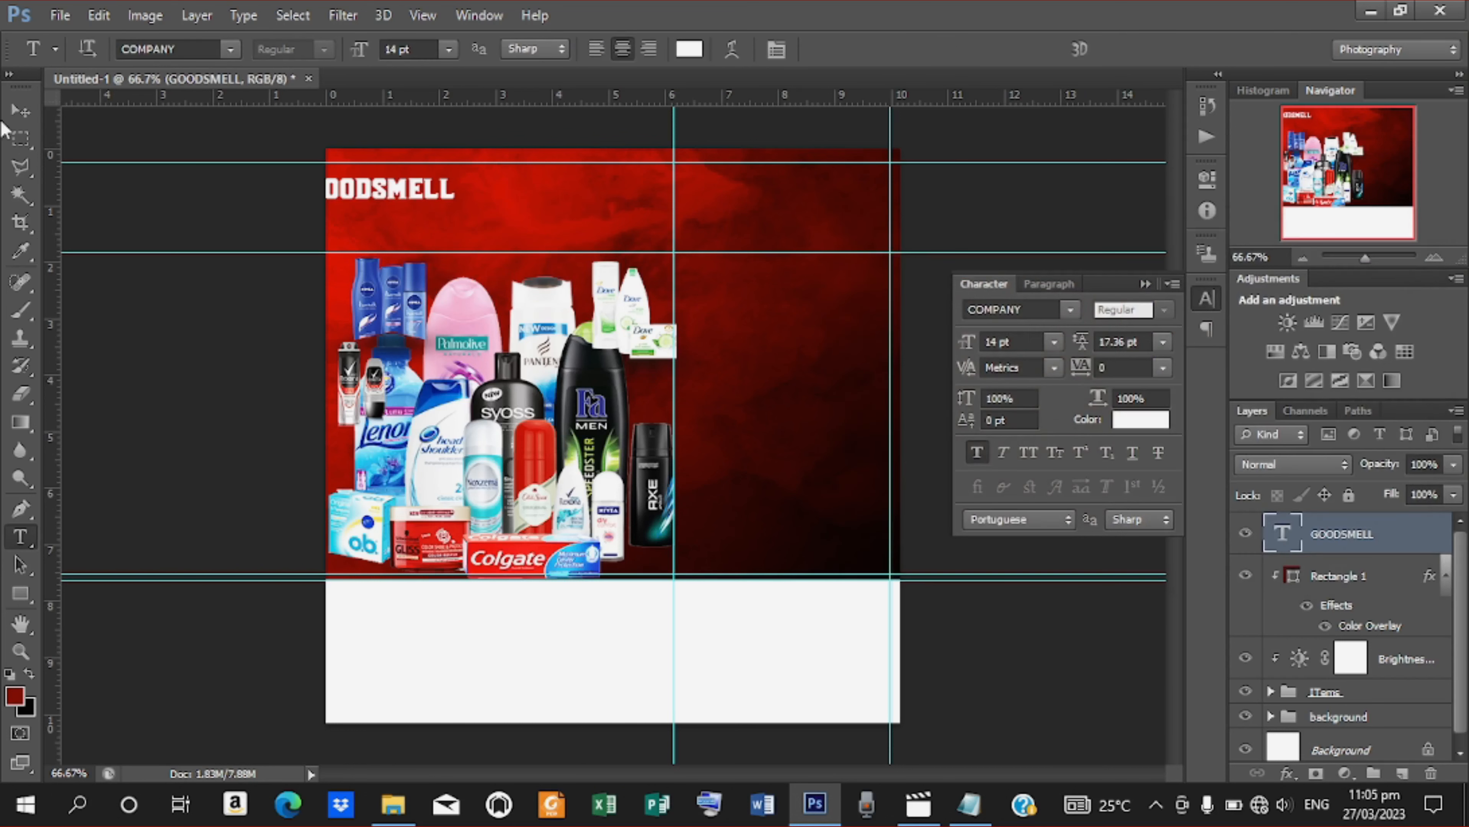
Move the GOODSMELL text fully inside the canvas and format it in All Caps at 20 pt
click(32, 110)
drag(426, 187, 474, 185)
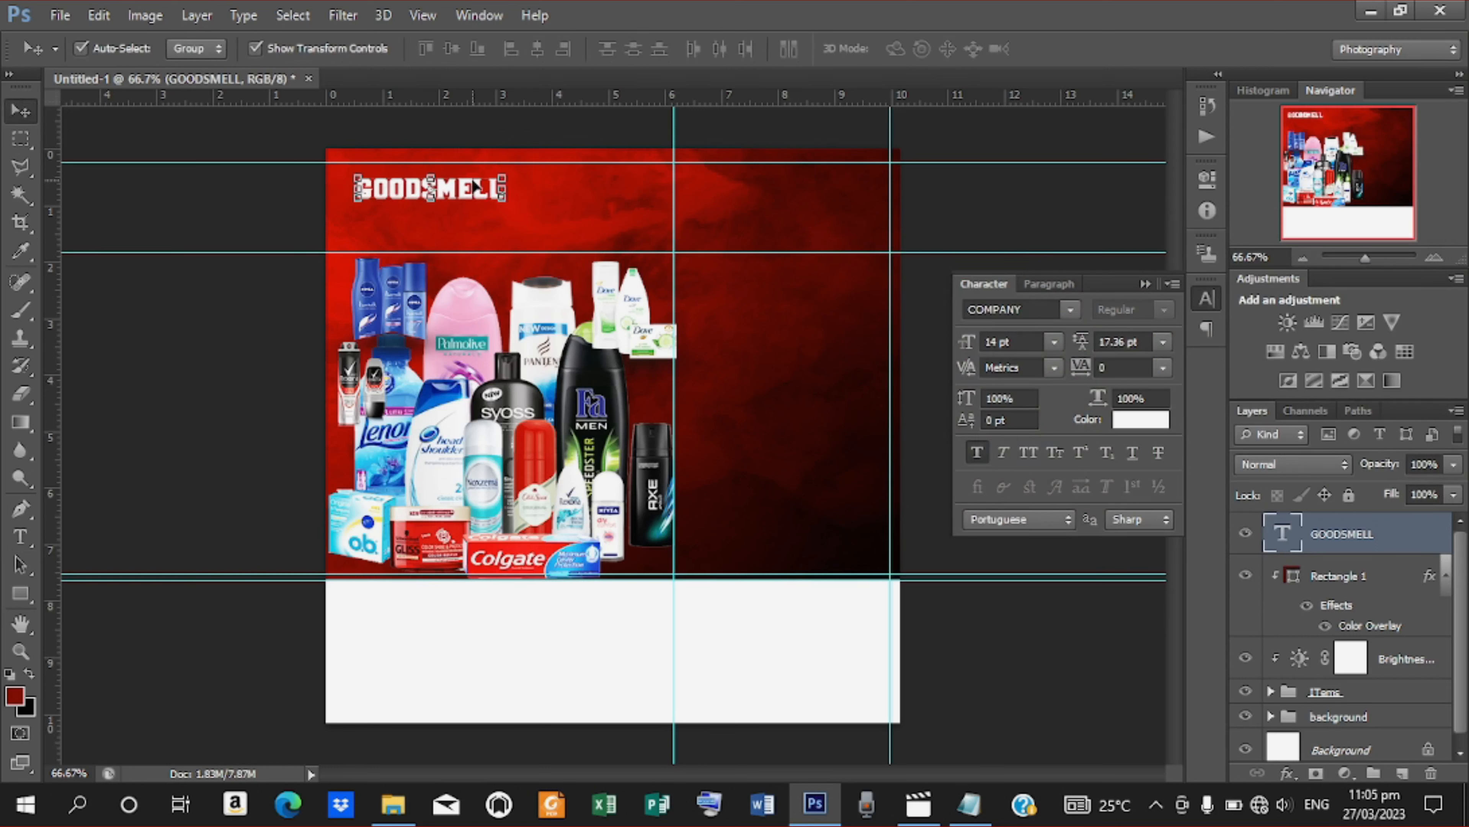
click(1035, 461)
double_click(997, 341)
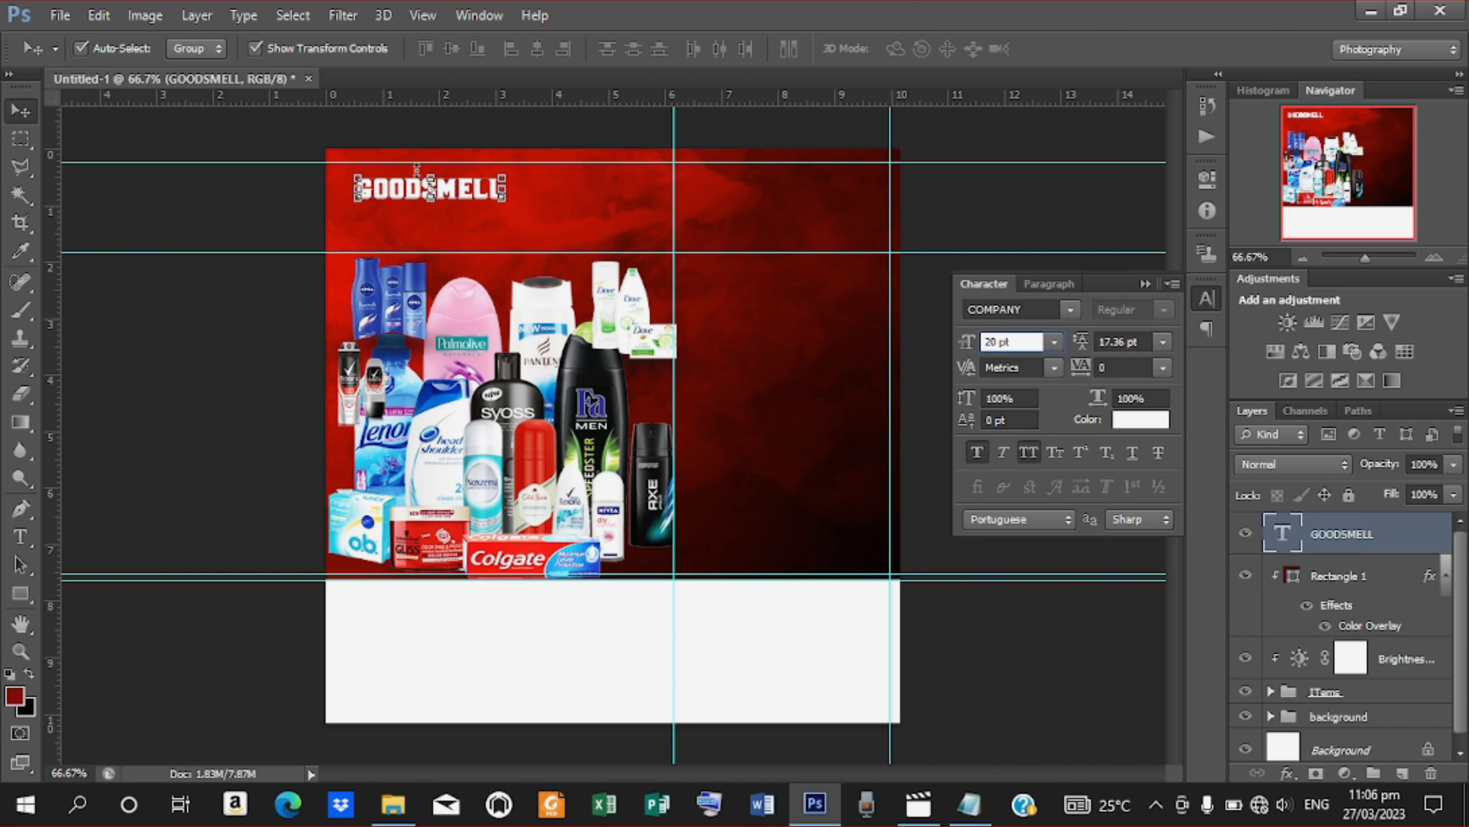
key(Return)
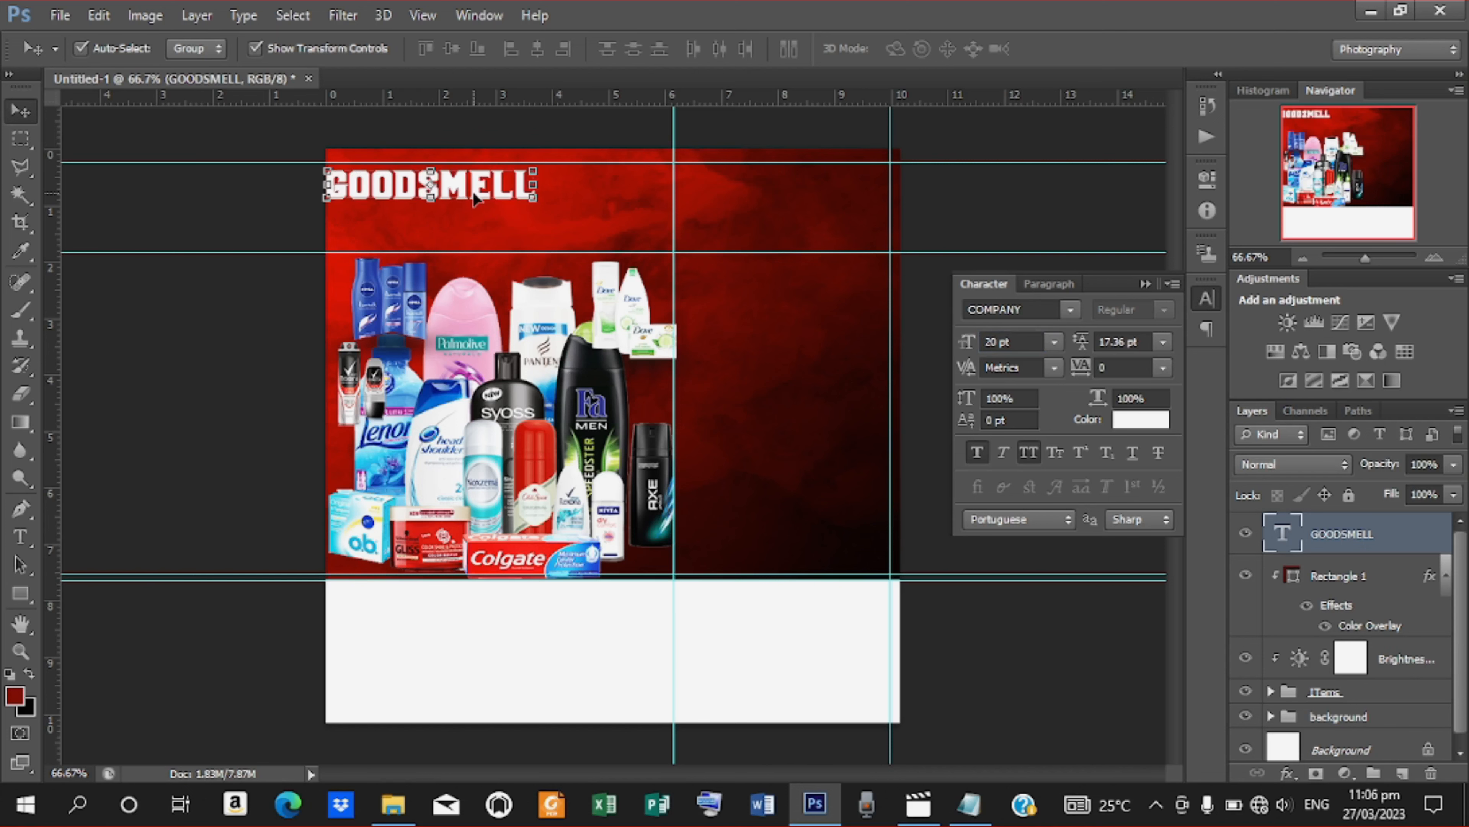
Move GOODSMELL to the flyer's upper-right area and scale it up to about 135%
drag(473, 197, 736, 183)
key(Up)
key(Up)
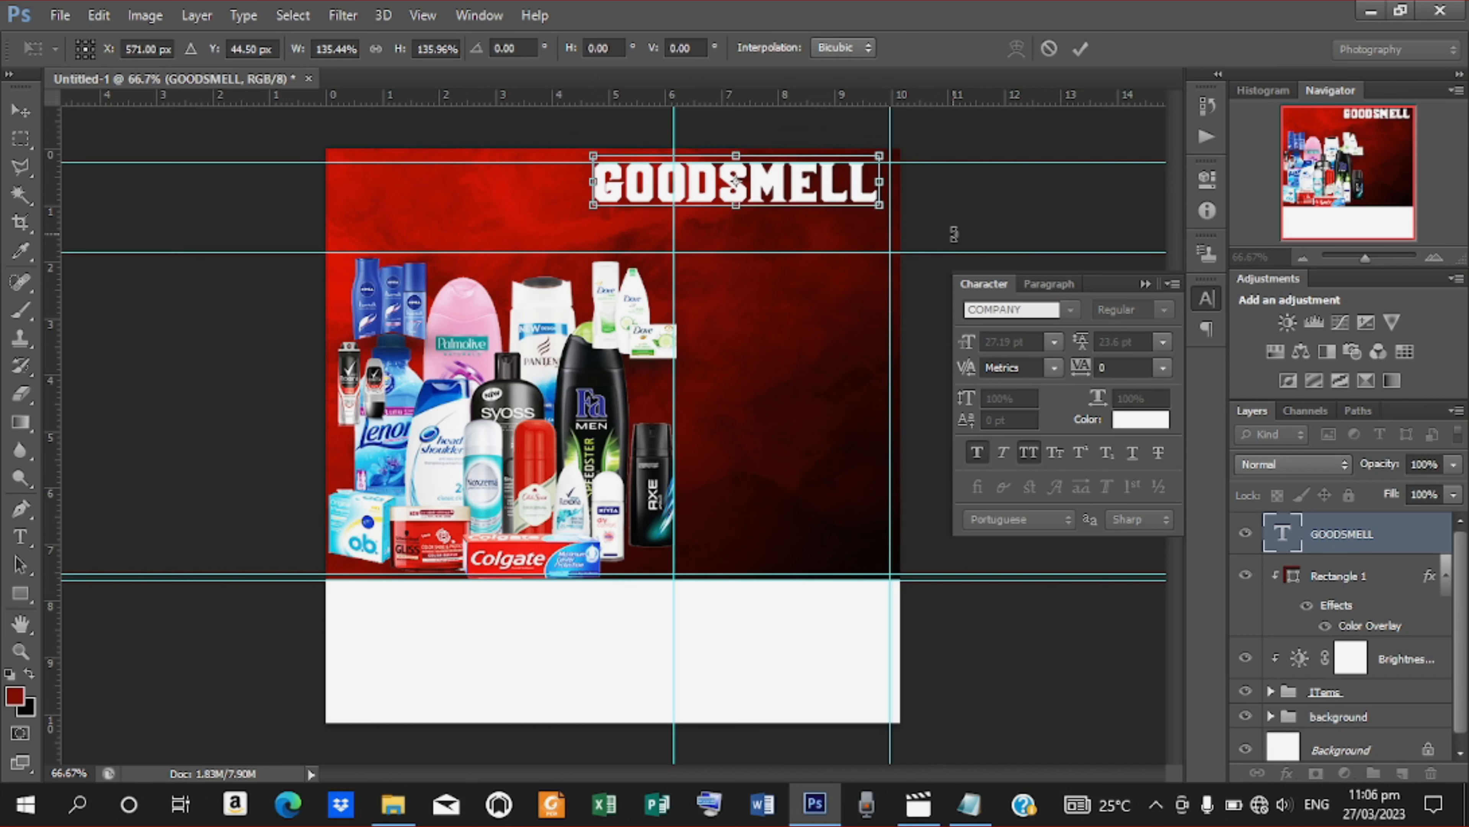
click(1081, 51)
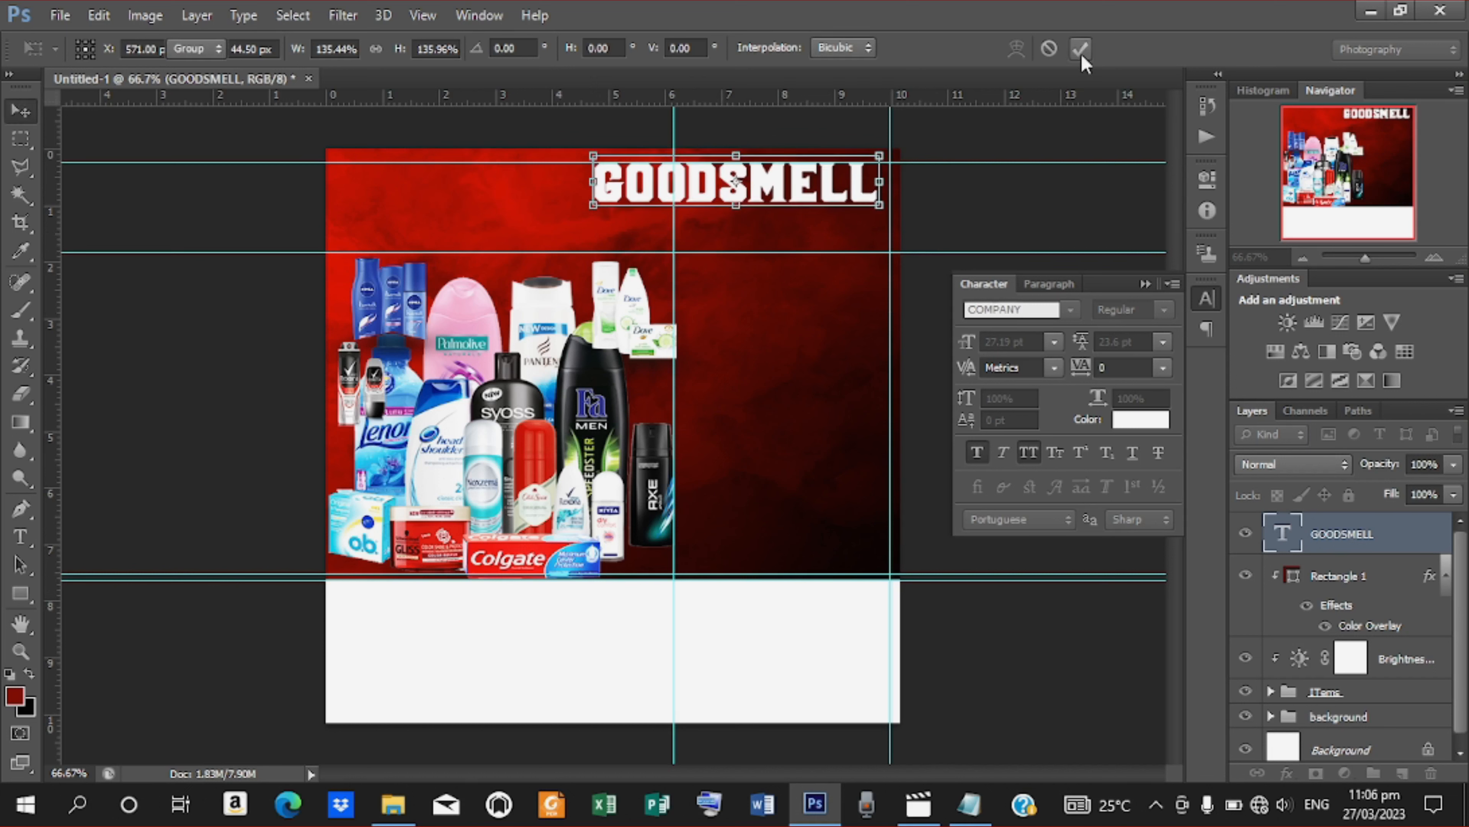
Add a Drop Shadow to GOODSMELL with distance 5 px, spread 3% and size 5 px
click(1284, 774)
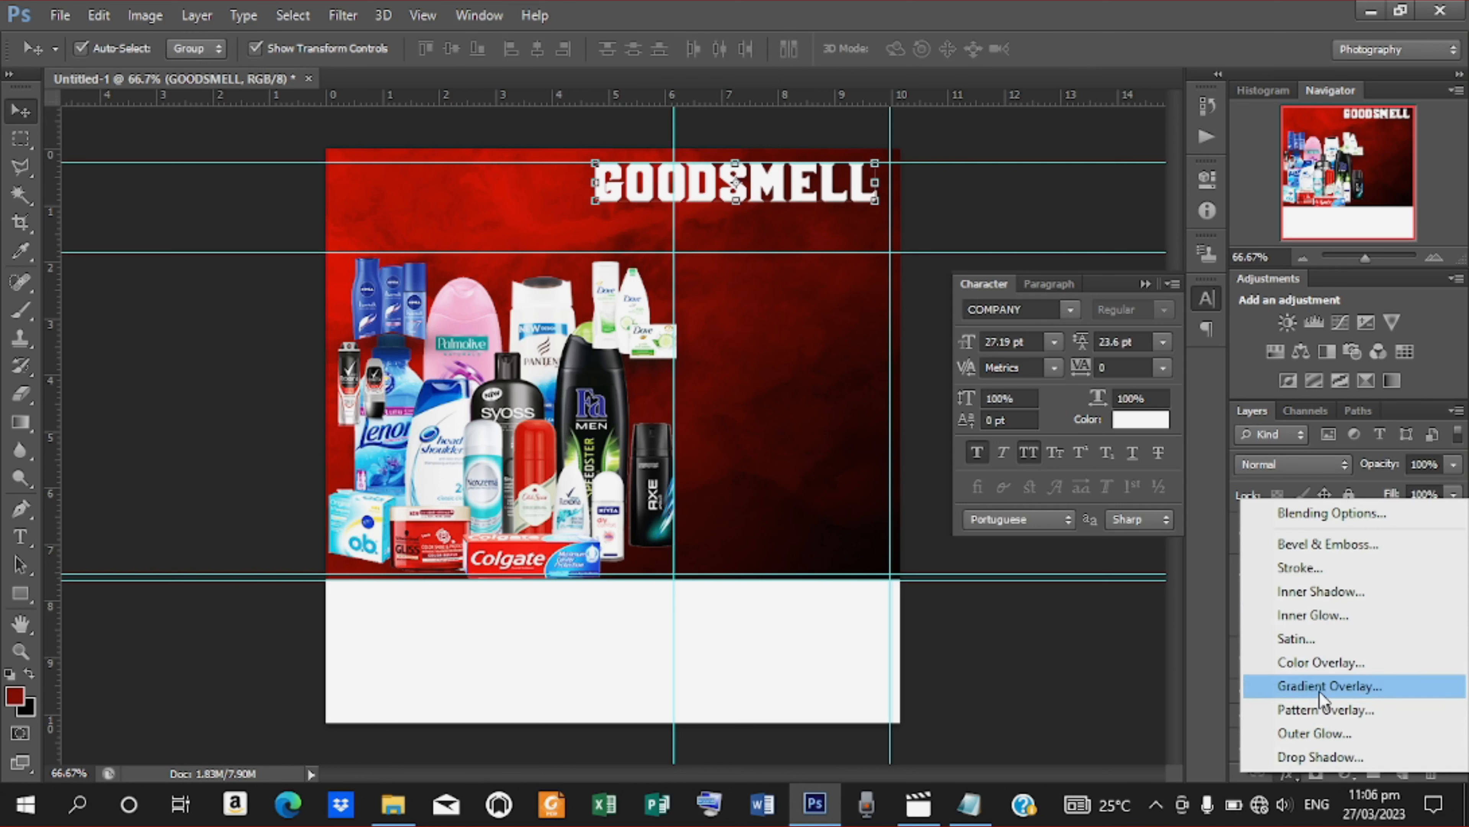
click(1317, 751)
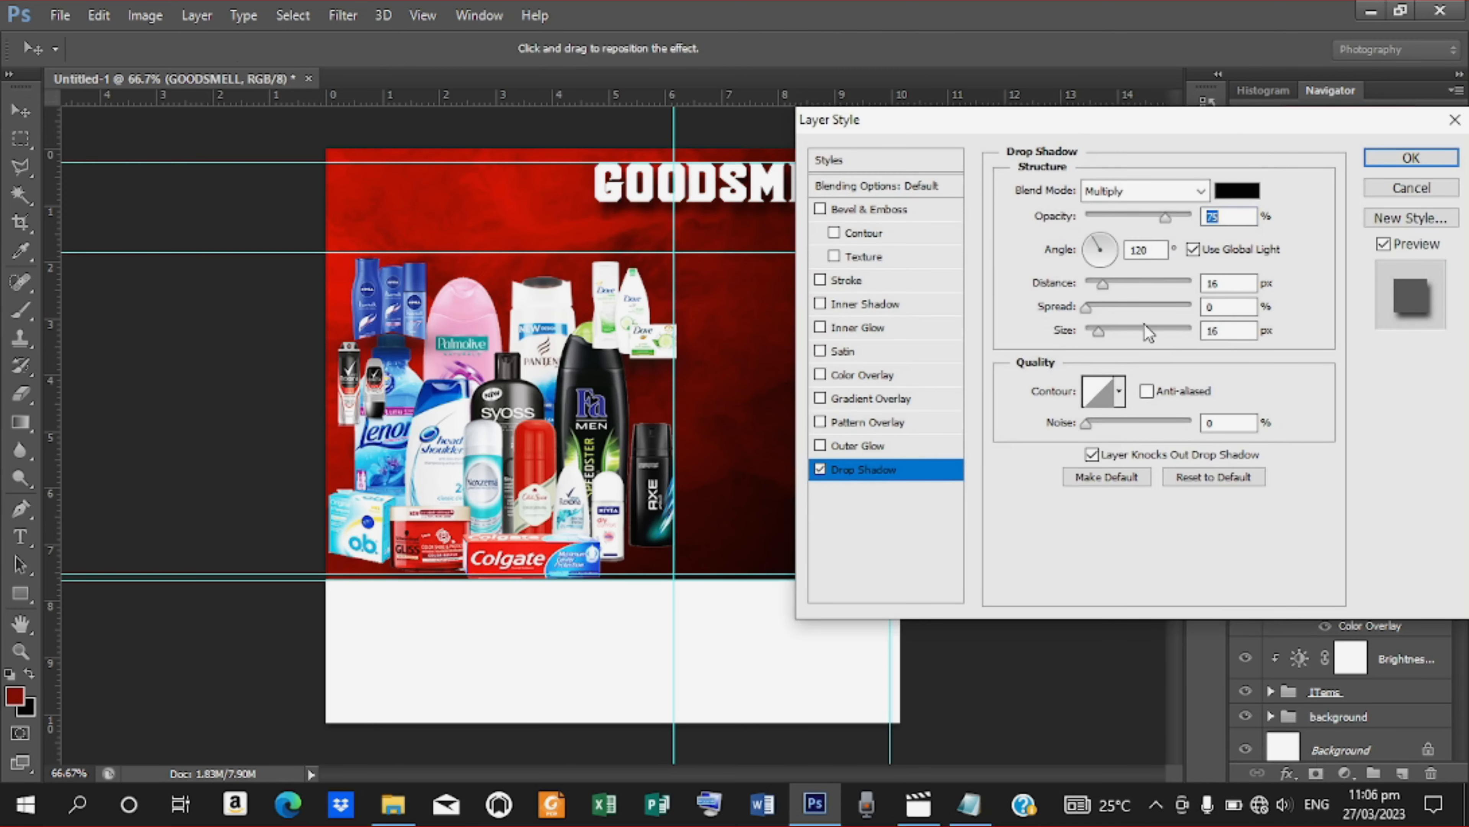
double_click(1225, 284)
text(5)
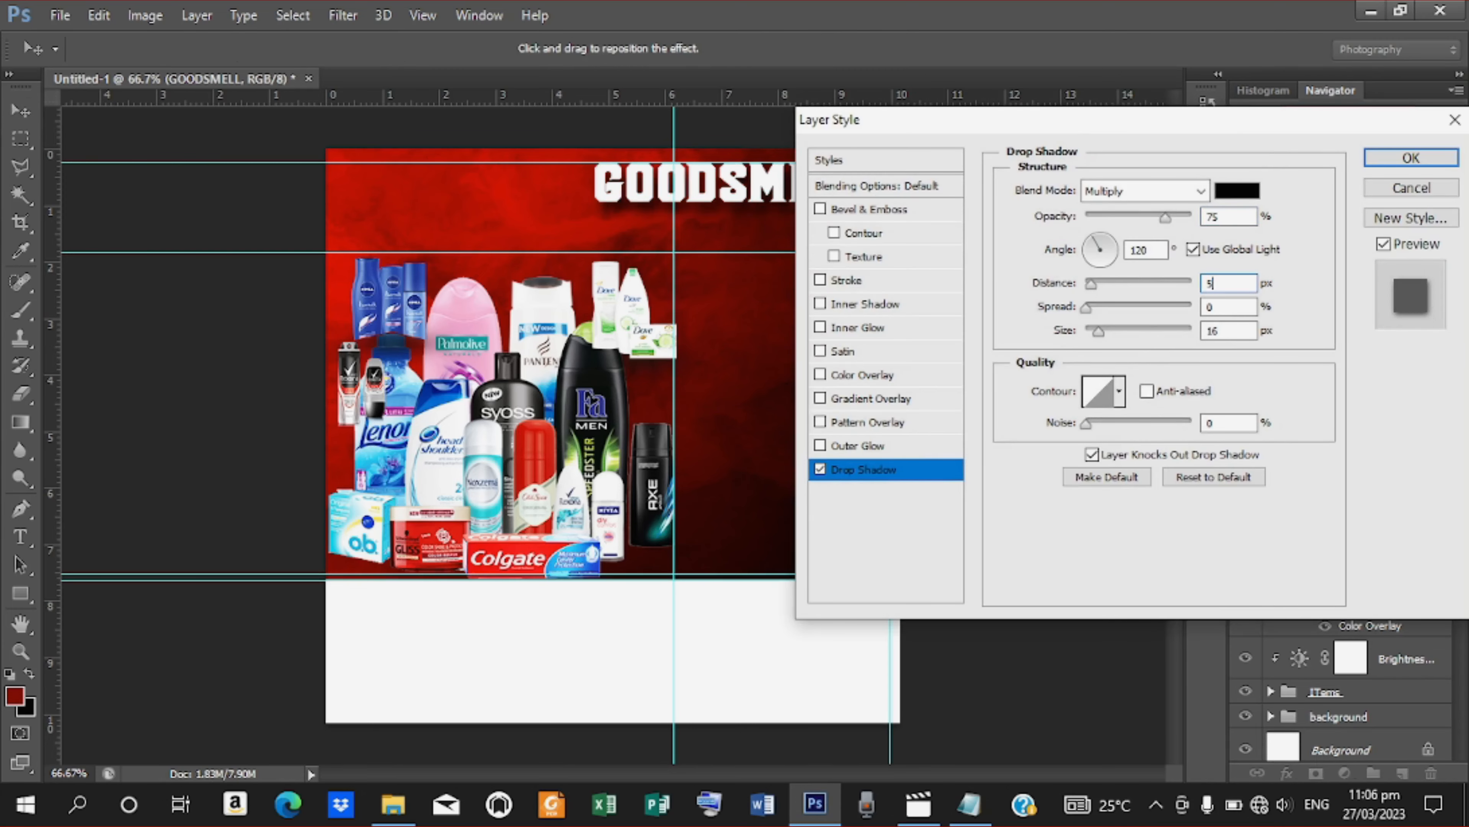
click(1252, 302)
text(3)
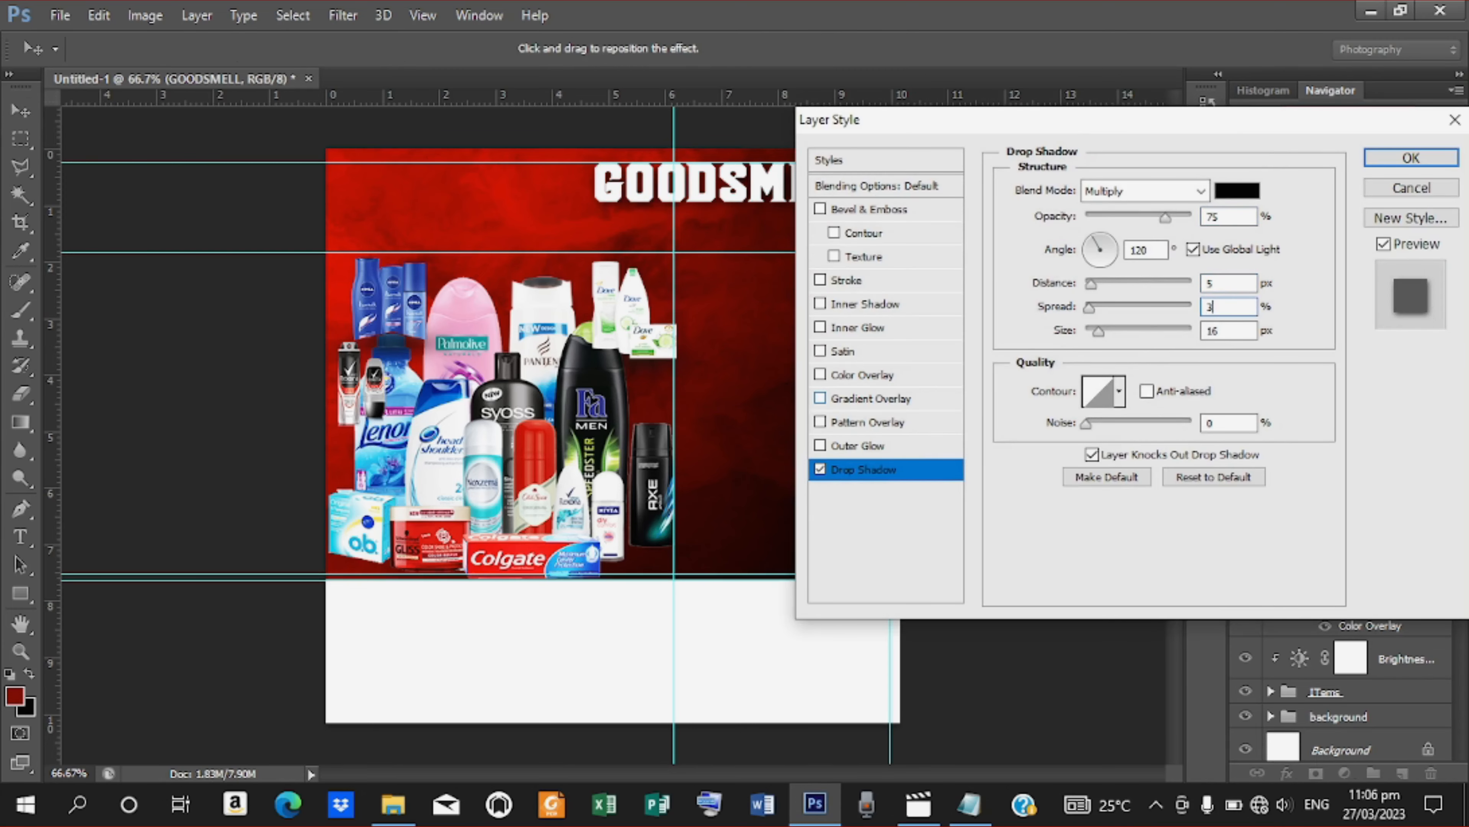
key(Tab)
text(5)
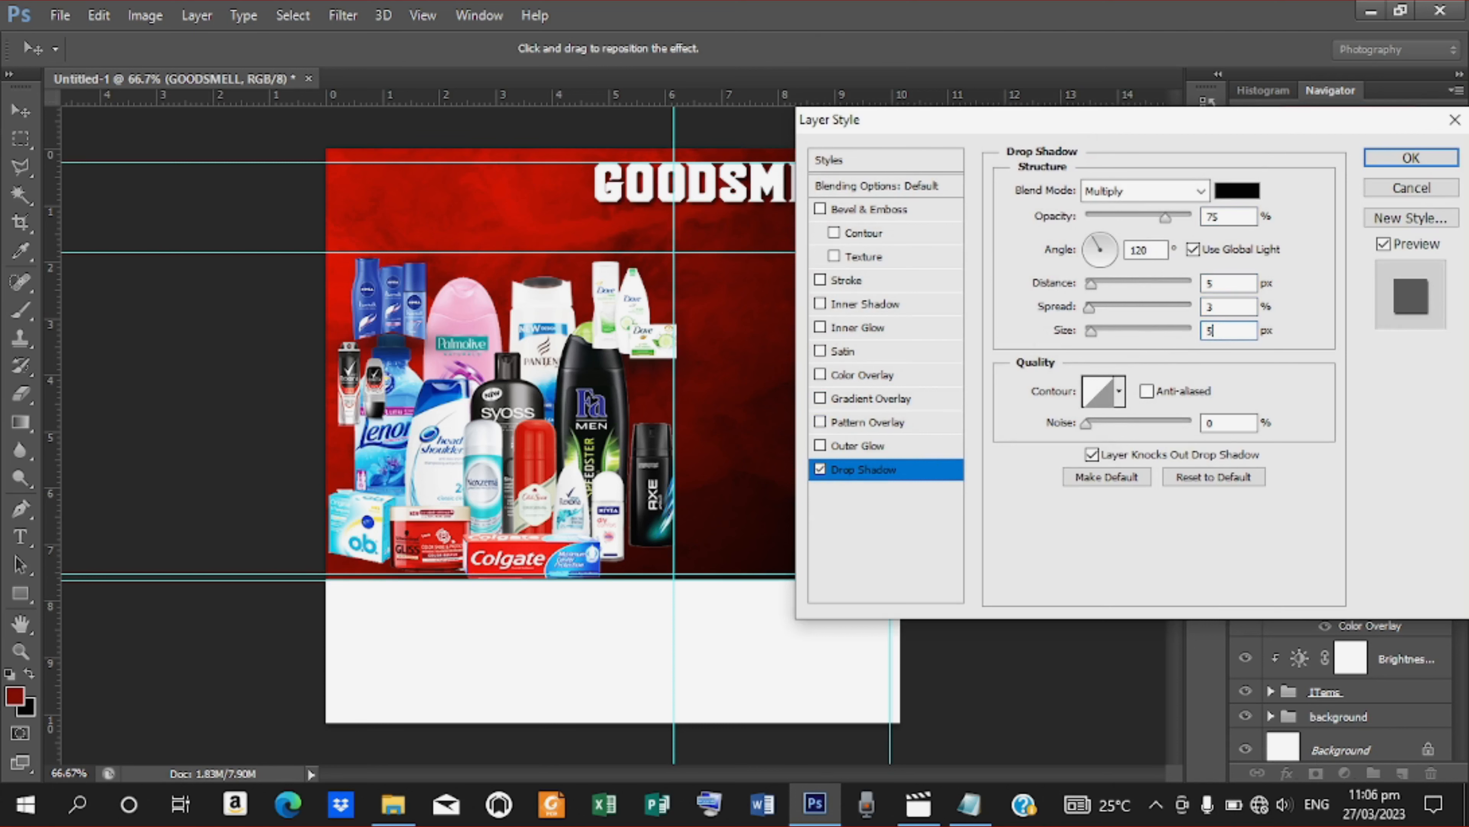
click(1409, 155)
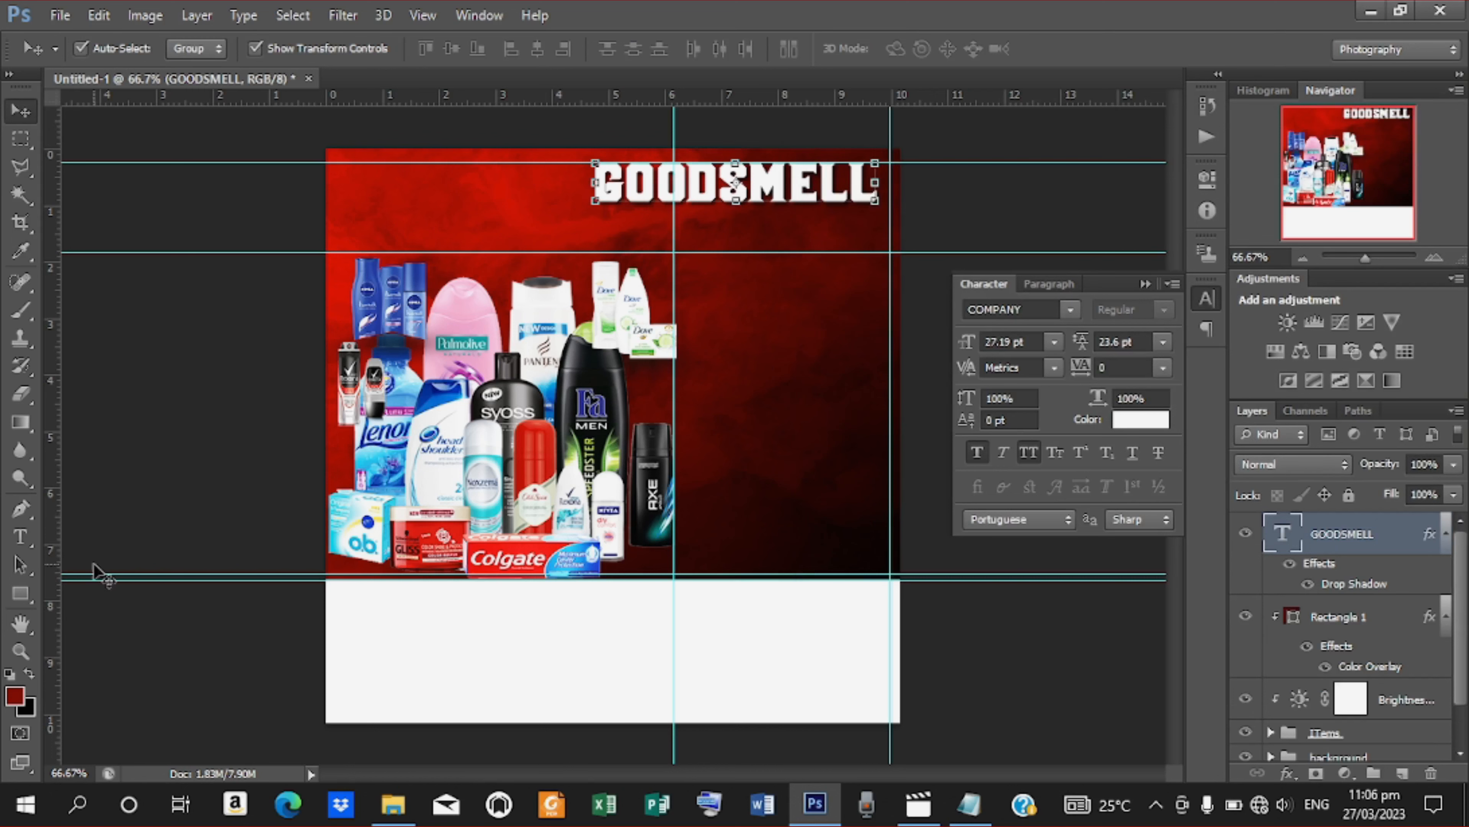
Add a text layer with COSMETICS copied from the 98 file in Notepad and align it directly beneath GOODSMELL
click(21, 537)
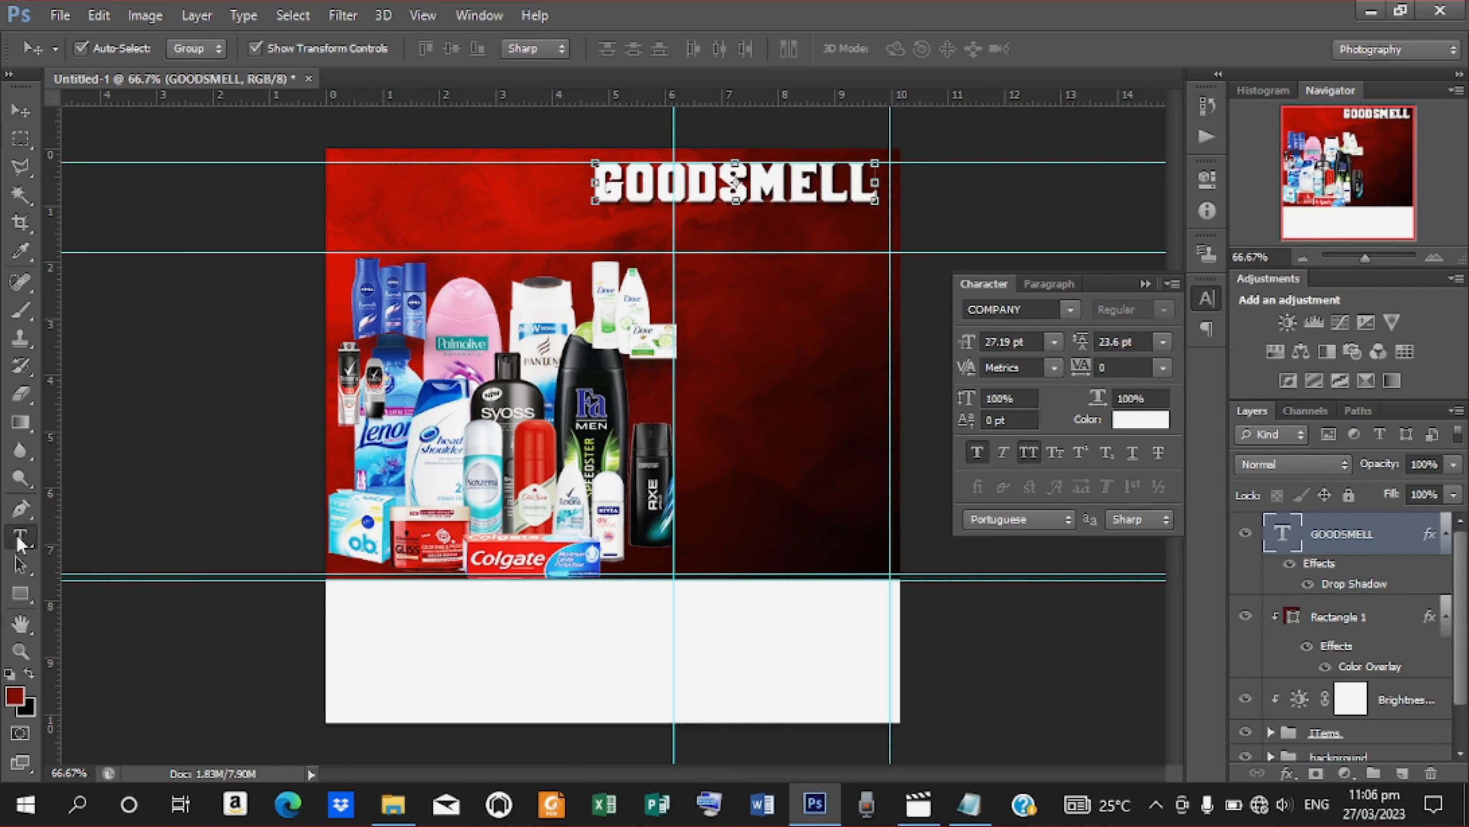
click(589, 229)
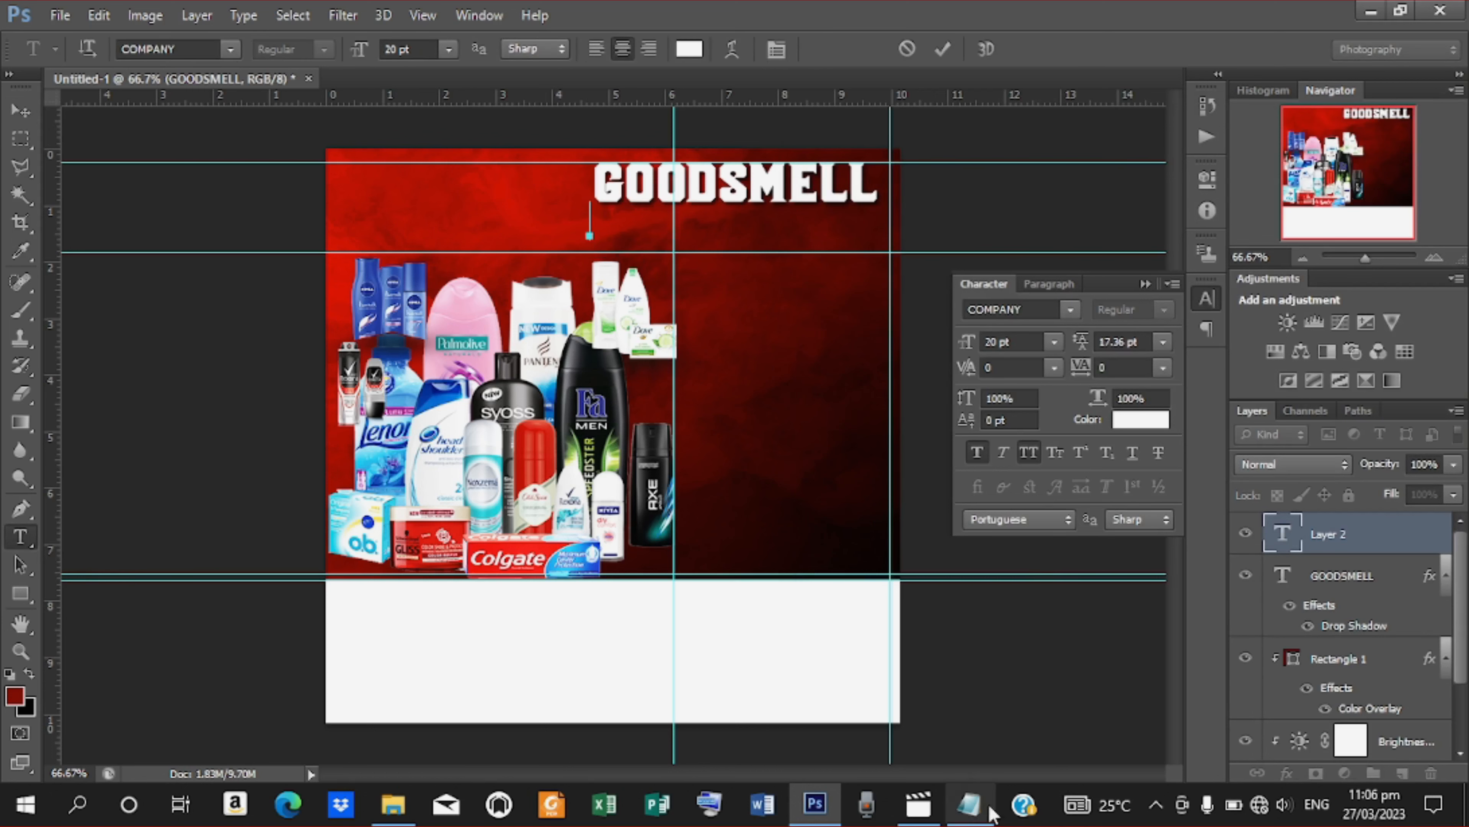
click(970, 805)
drag(159, 148, 50, 139)
right_click(126, 143)
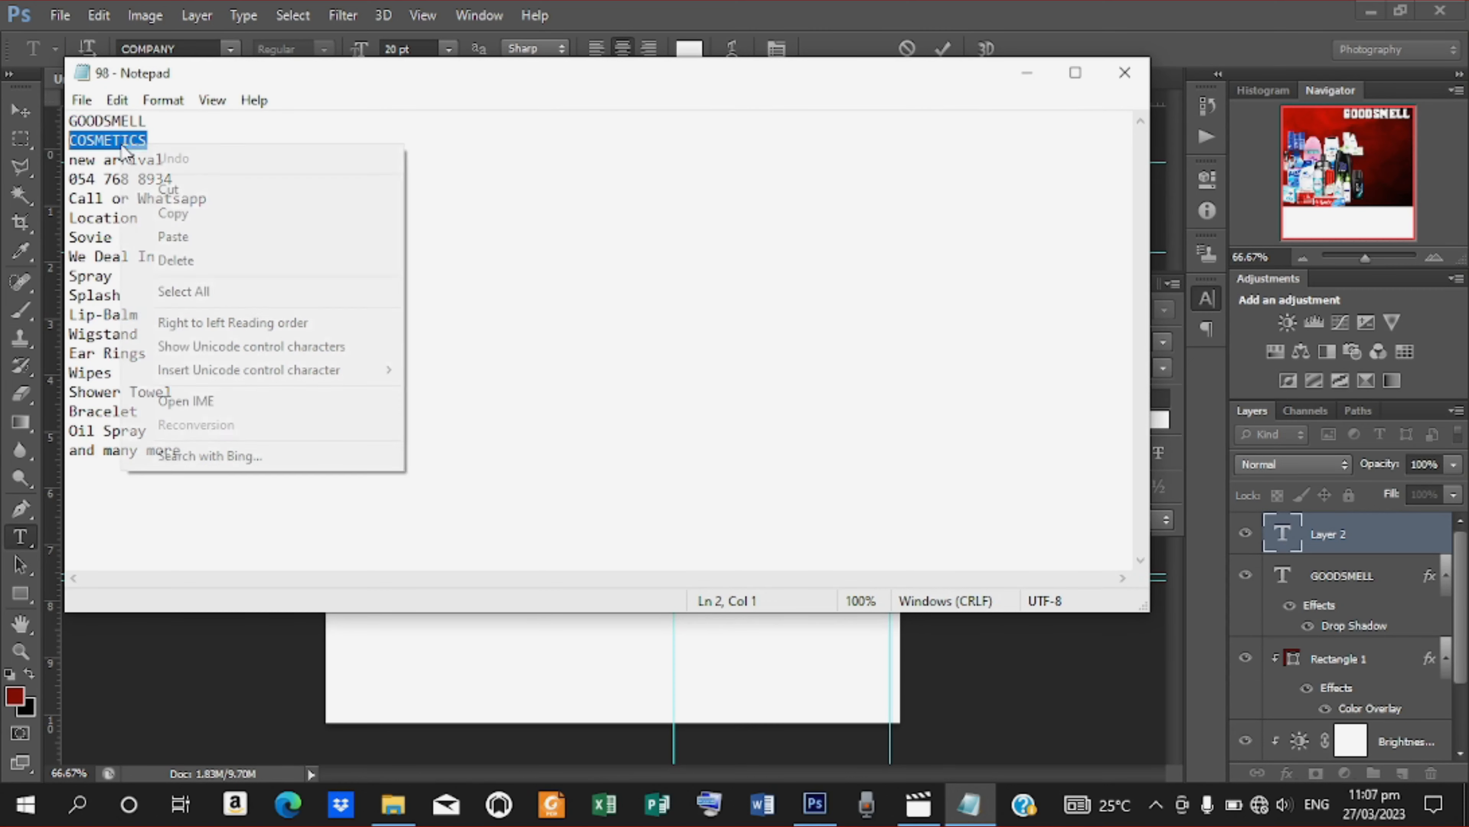
click(186, 211)
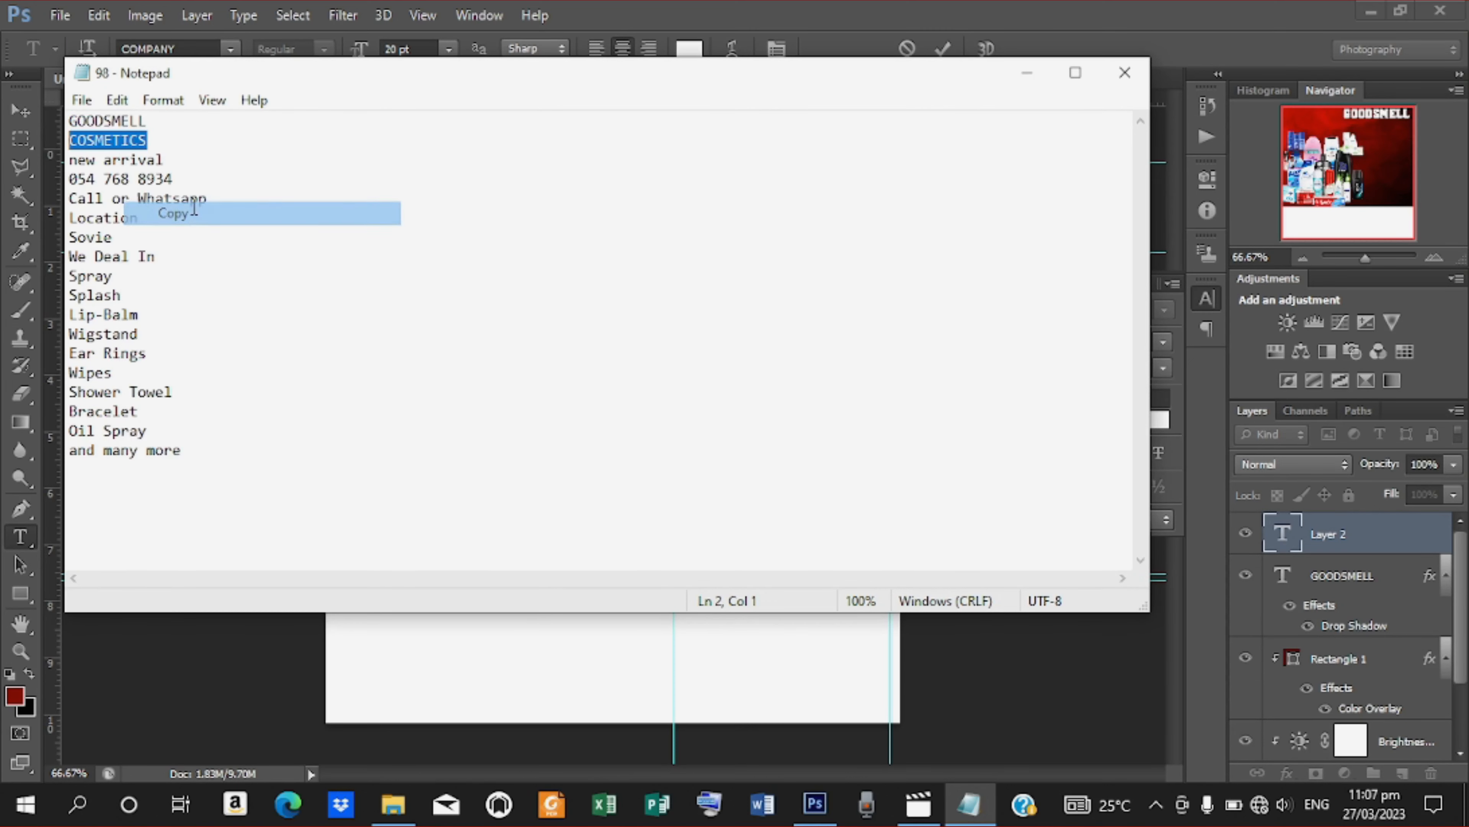
click(1027, 72)
right_click(590, 224)
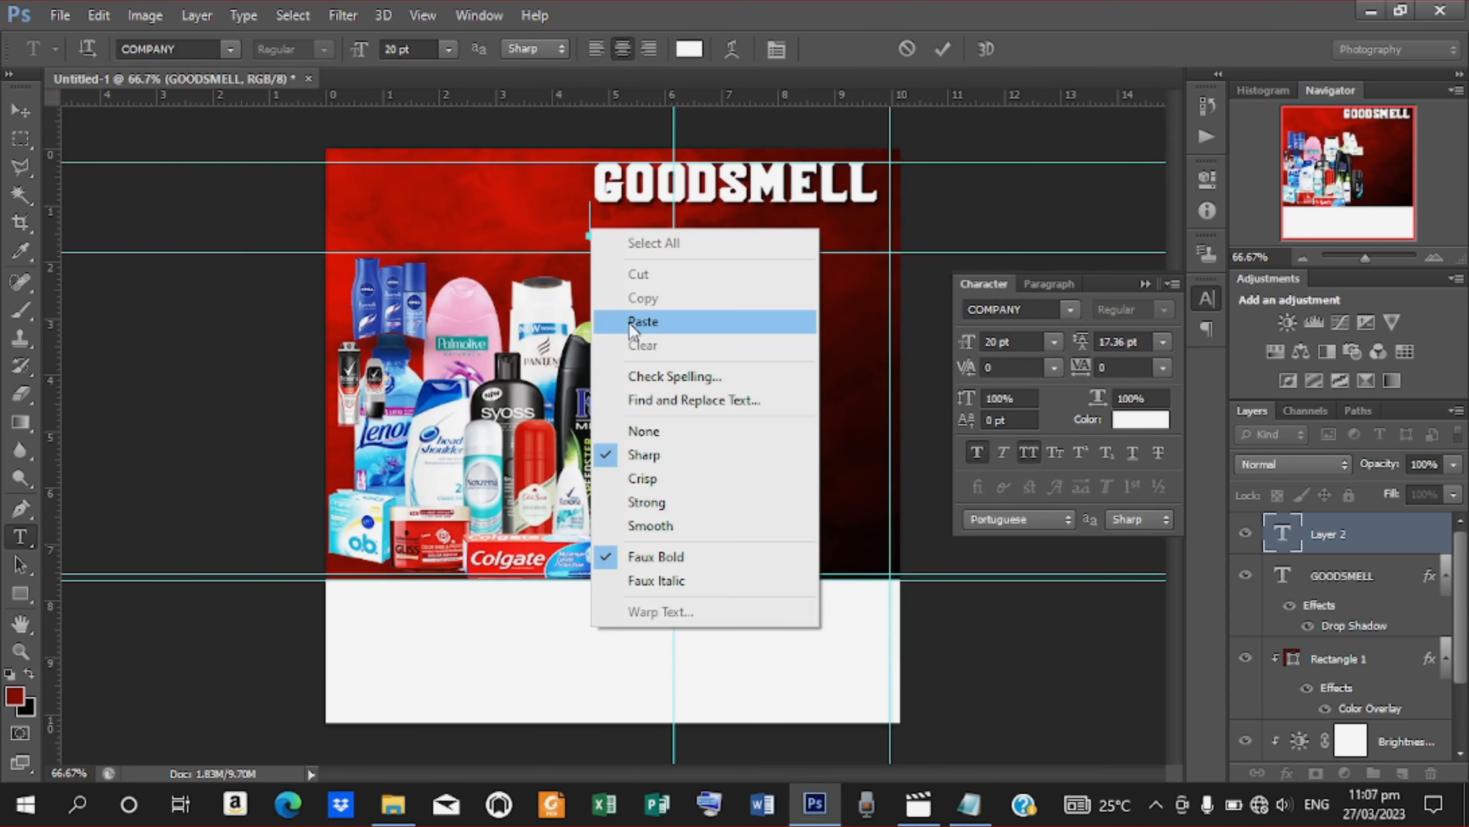
click(631, 320)
click(952, 46)
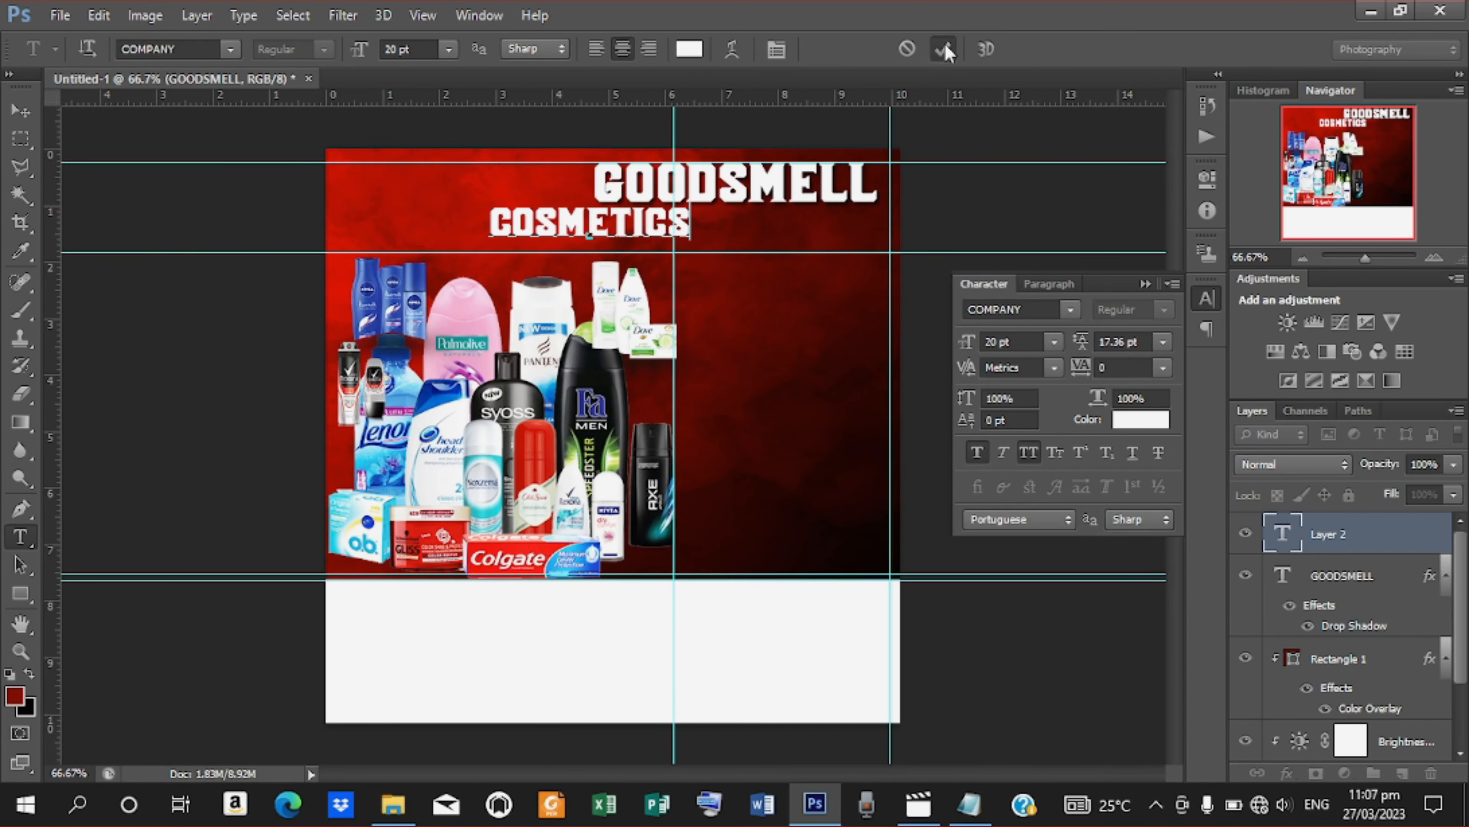
click(23, 111)
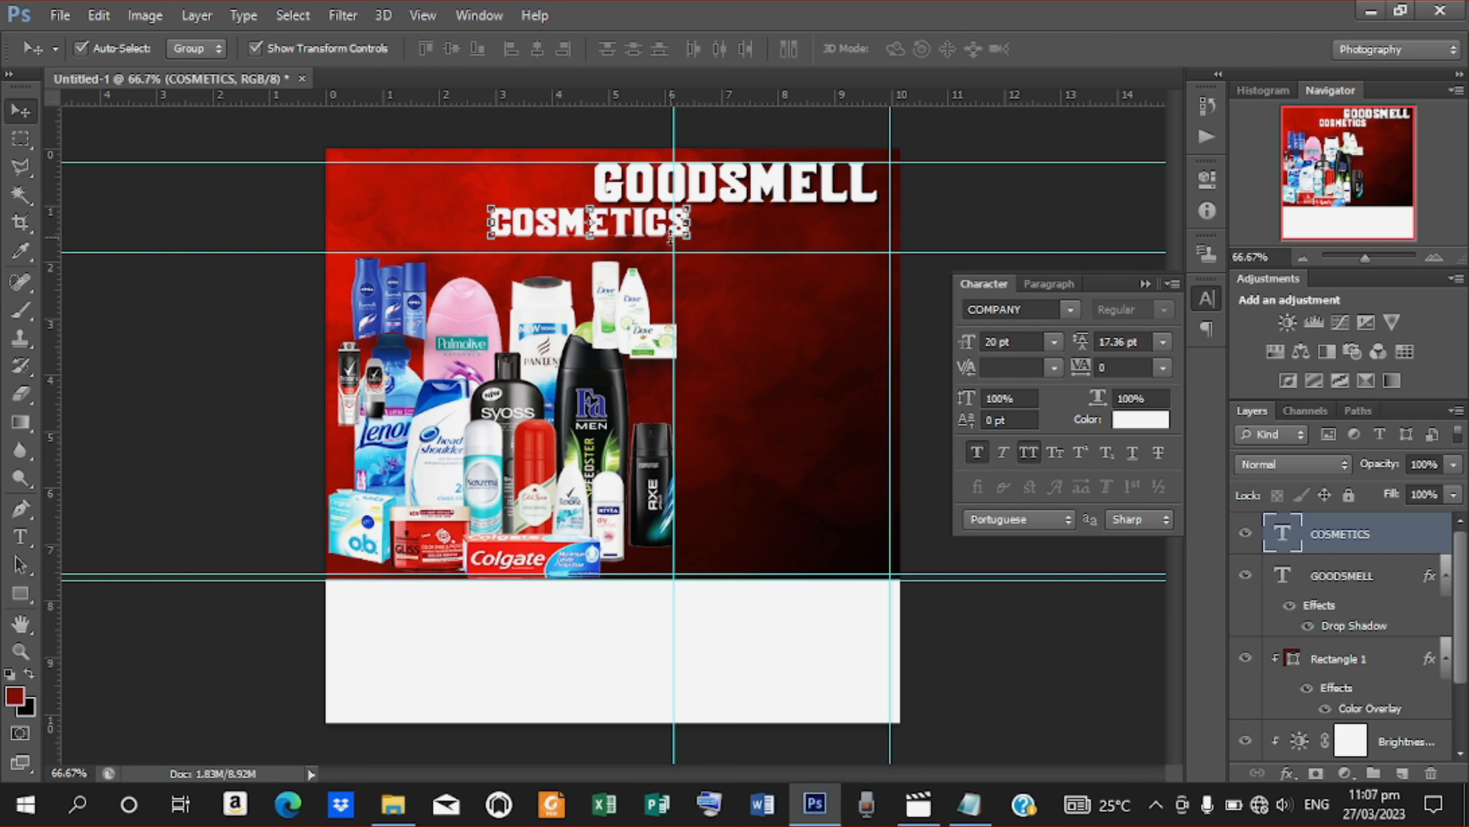
drag(653, 237, 760, 237)
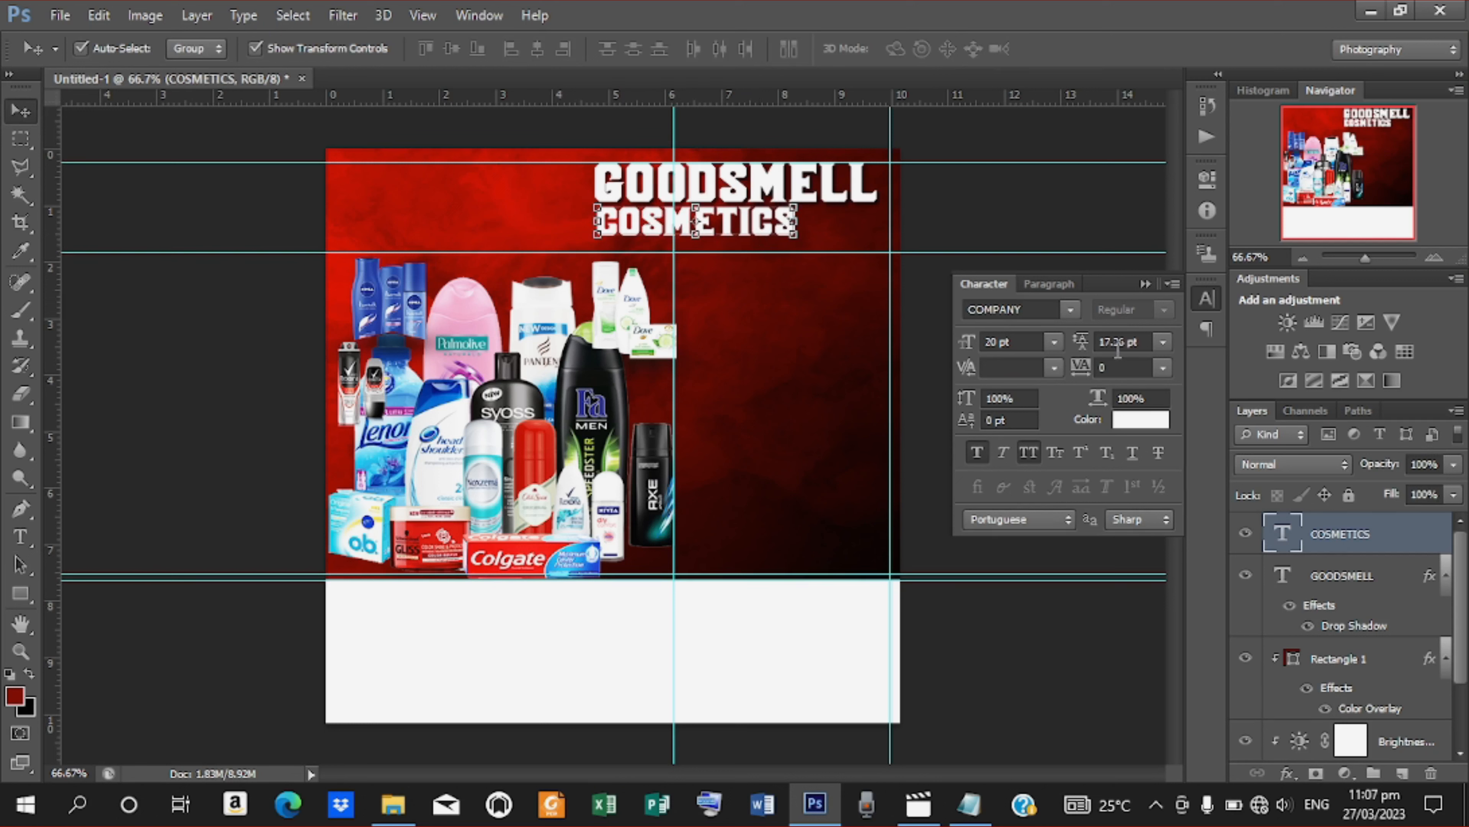
Change the COSMETICS text colour to the golden yellow c89202
click(1132, 423)
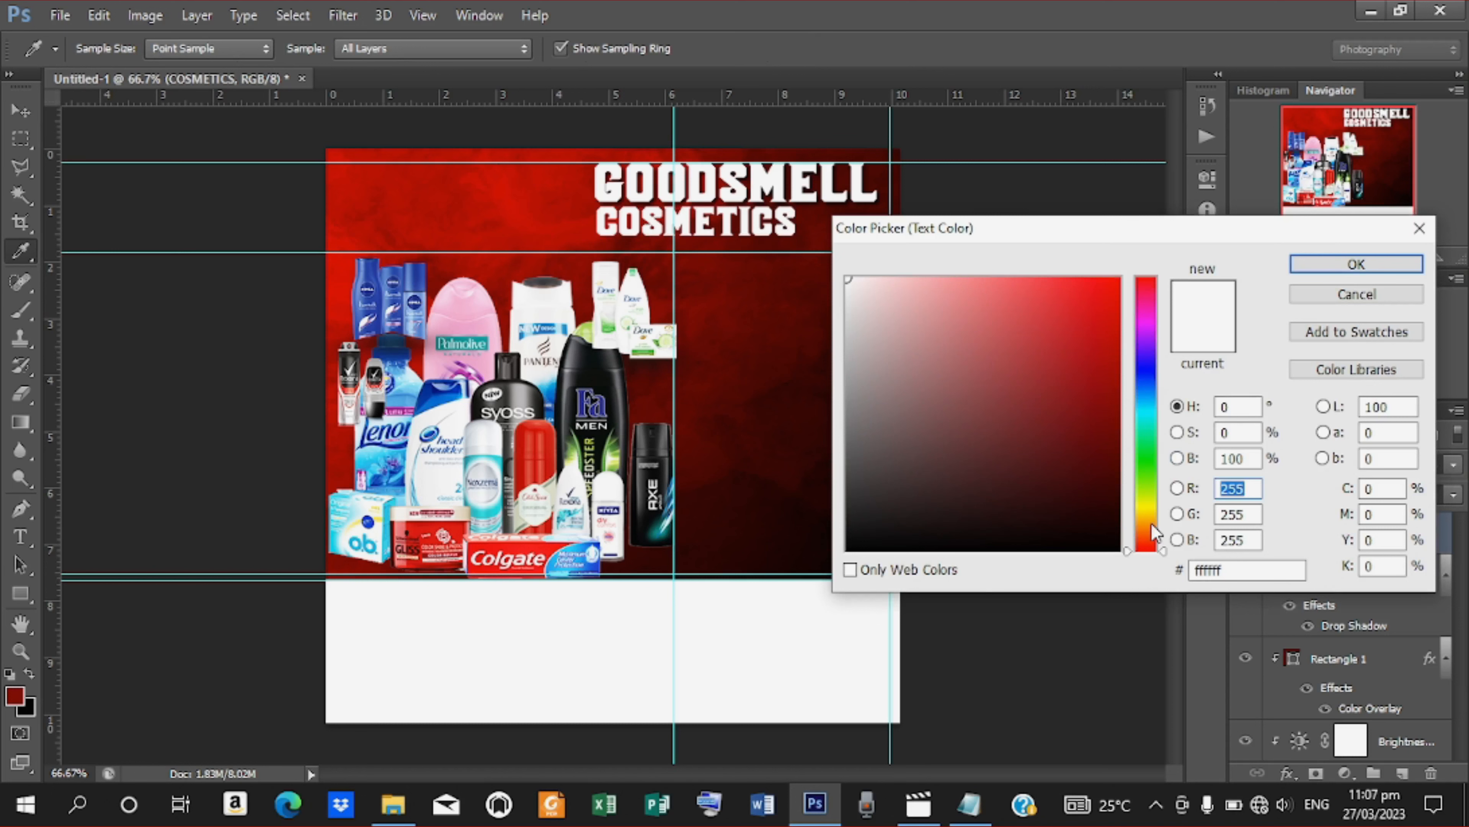
click(1150, 525)
click(1119, 376)
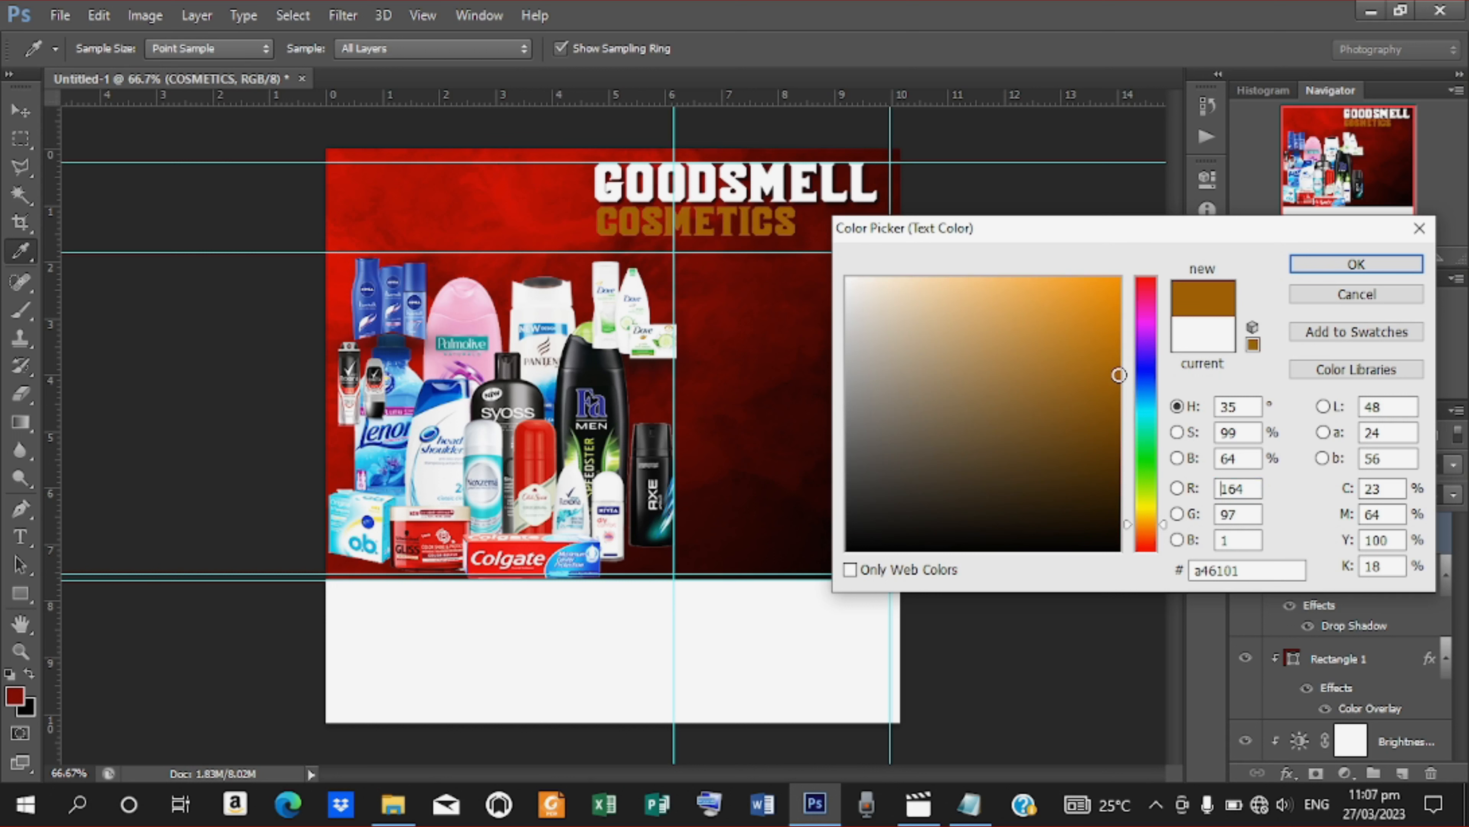
drag(1164, 535, 1162, 518)
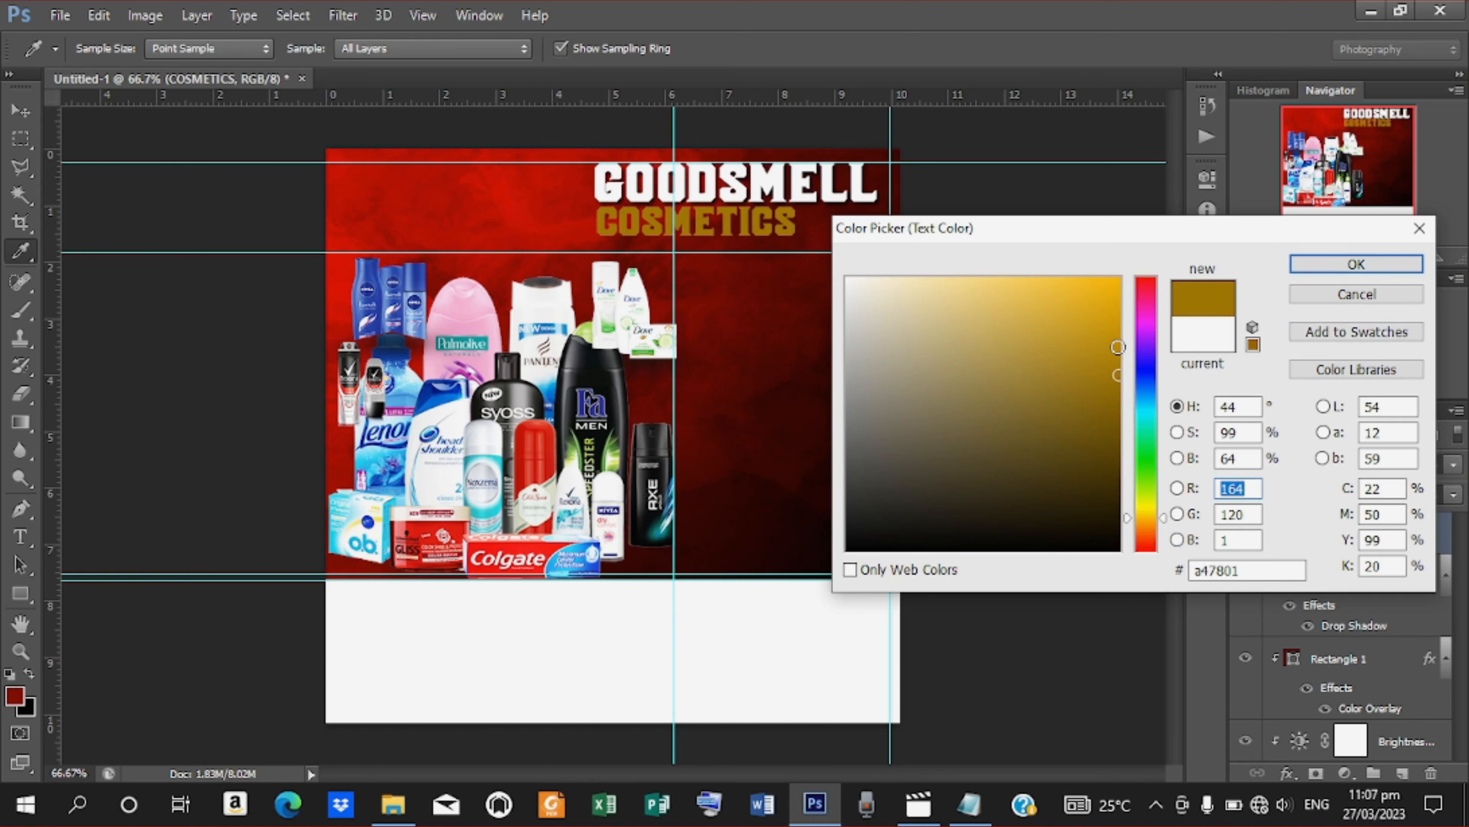
click(1118, 346)
drag(1117, 347, 1118, 336)
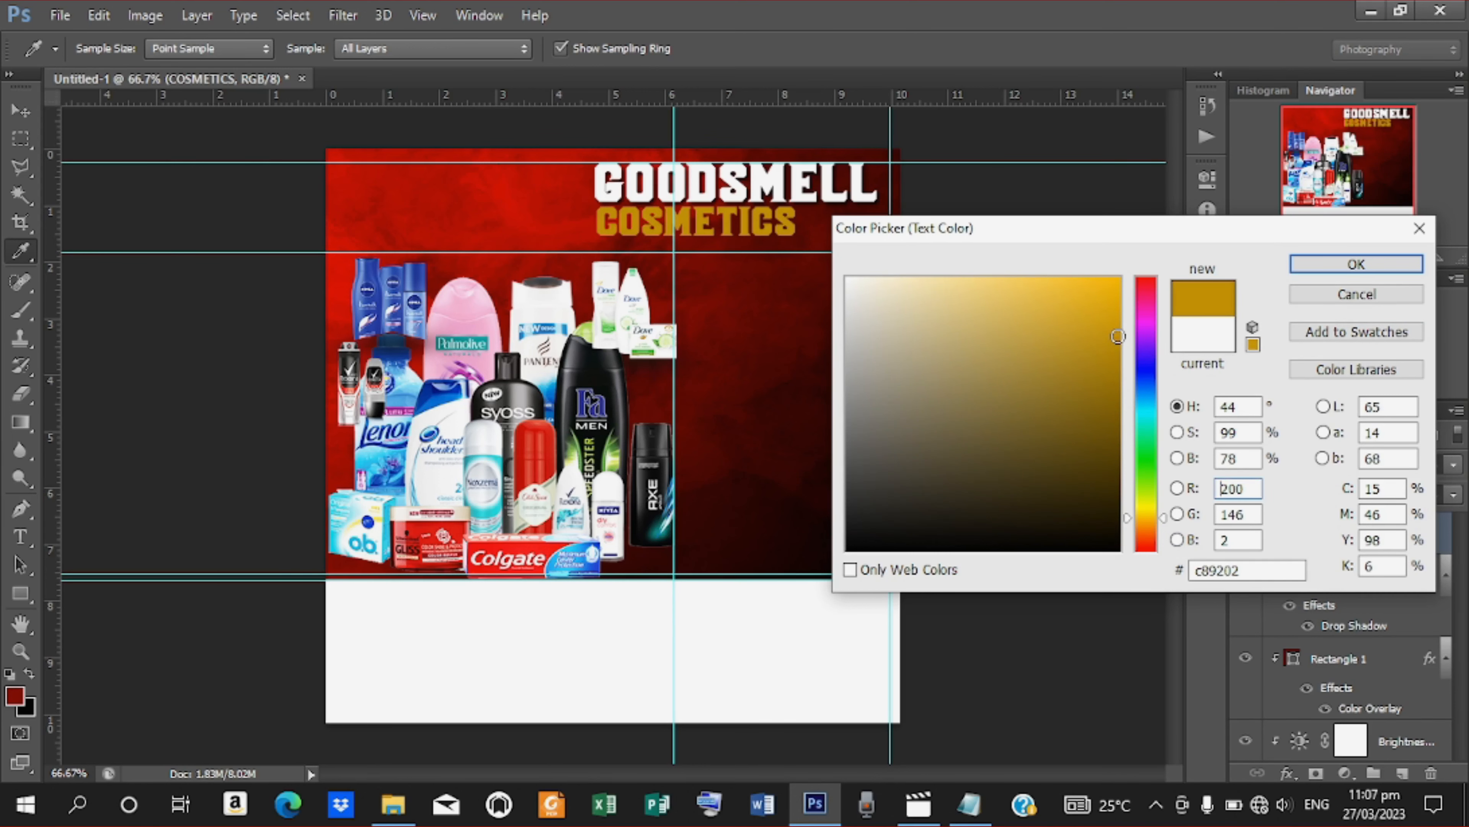
click(1311, 267)
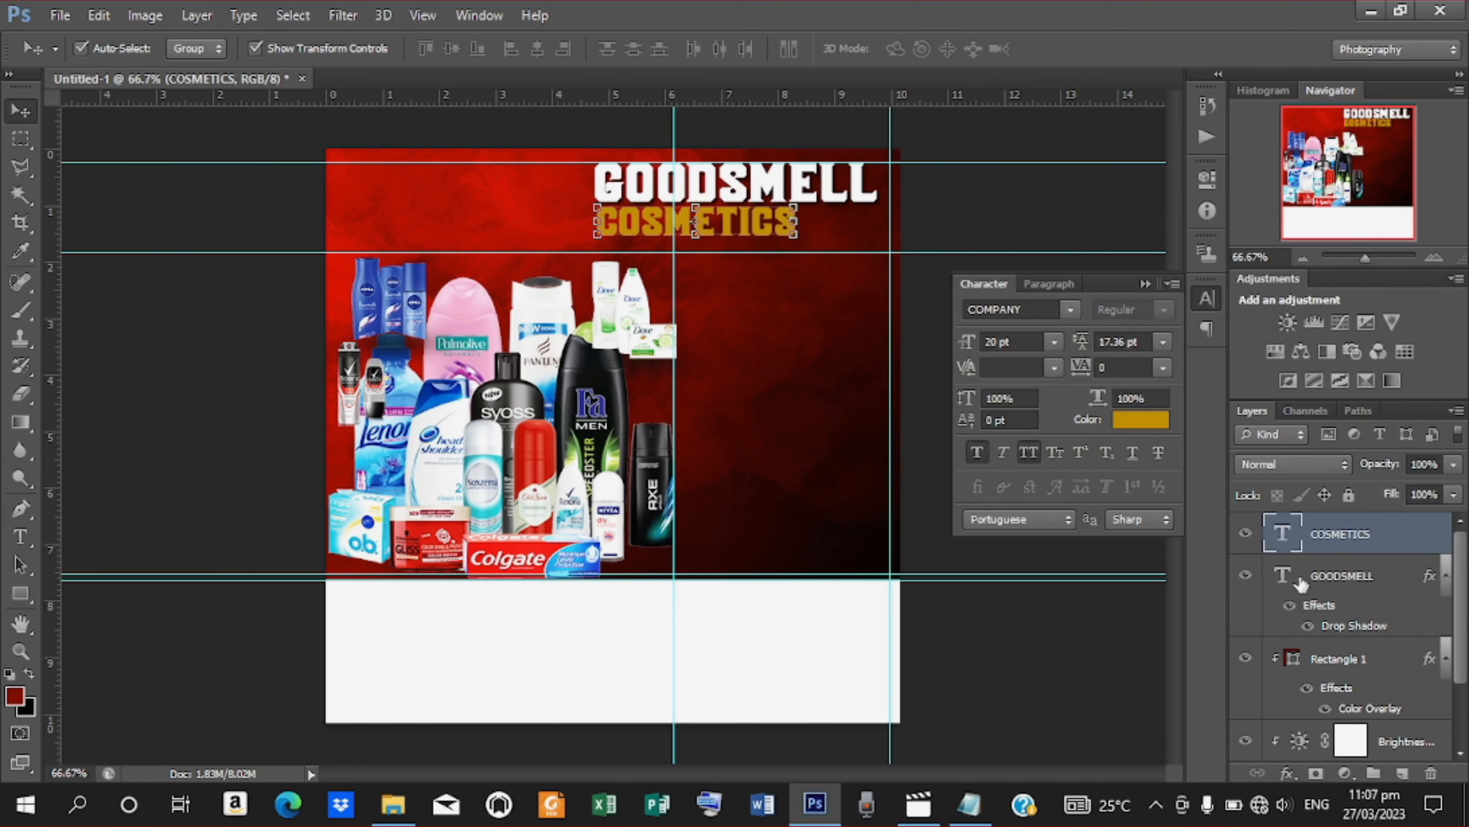
Apply a Drop Shadow to COSMETICS with distance 5 px, spread 3% and size 5 px
click(1287, 774)
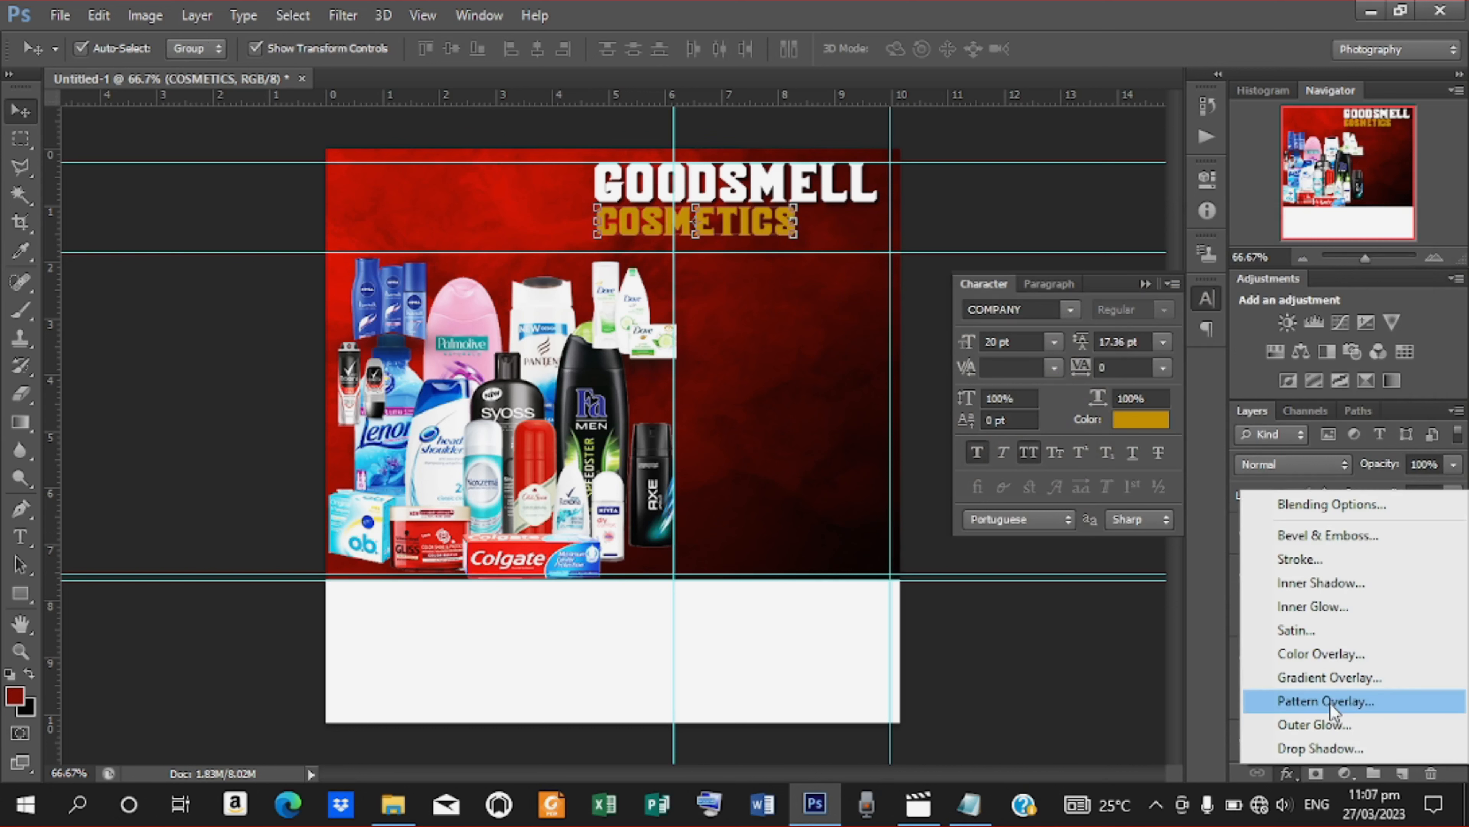
click(1324, 748)
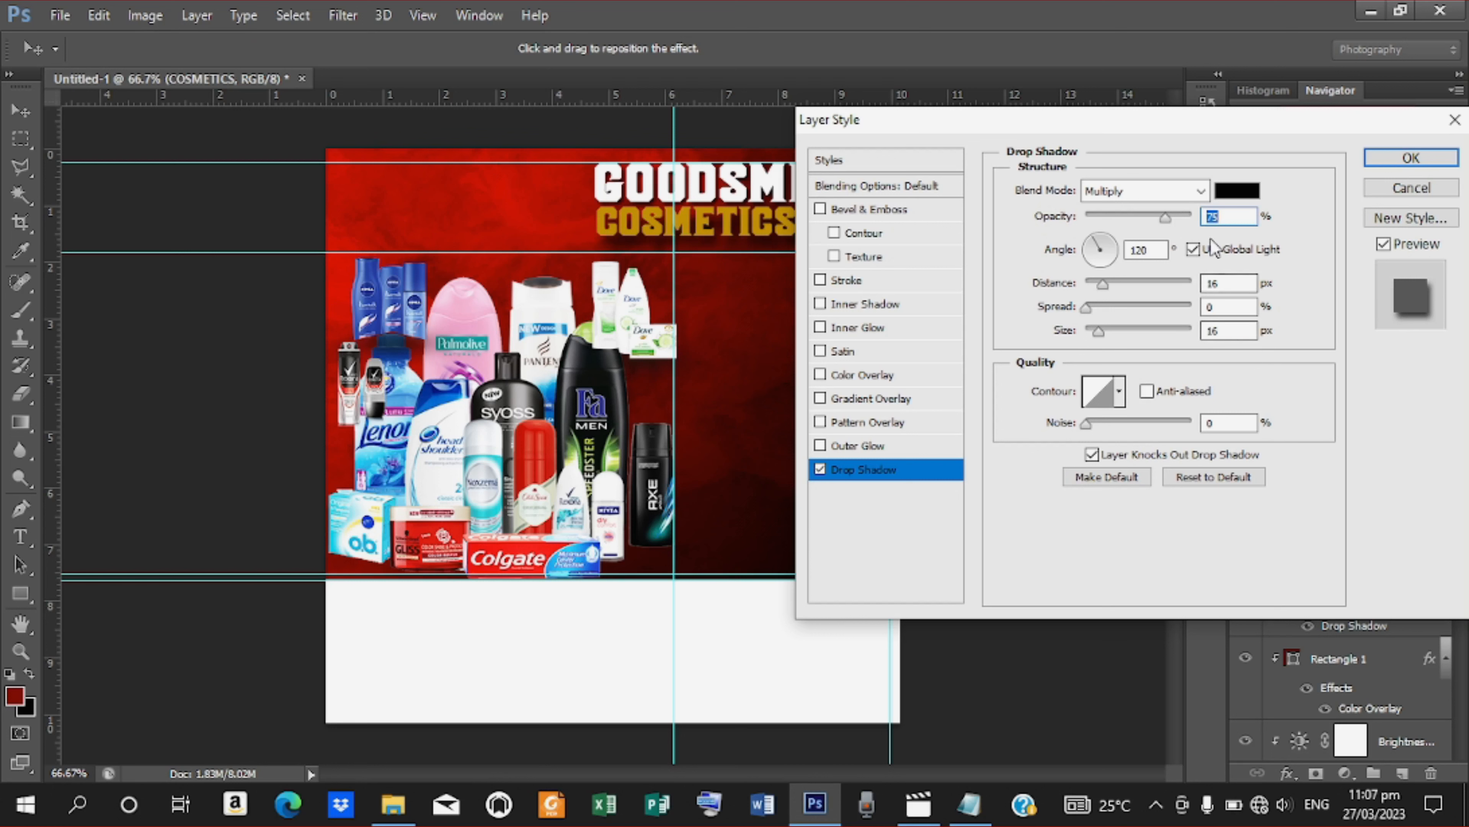
click(1223, 283)
text(5)
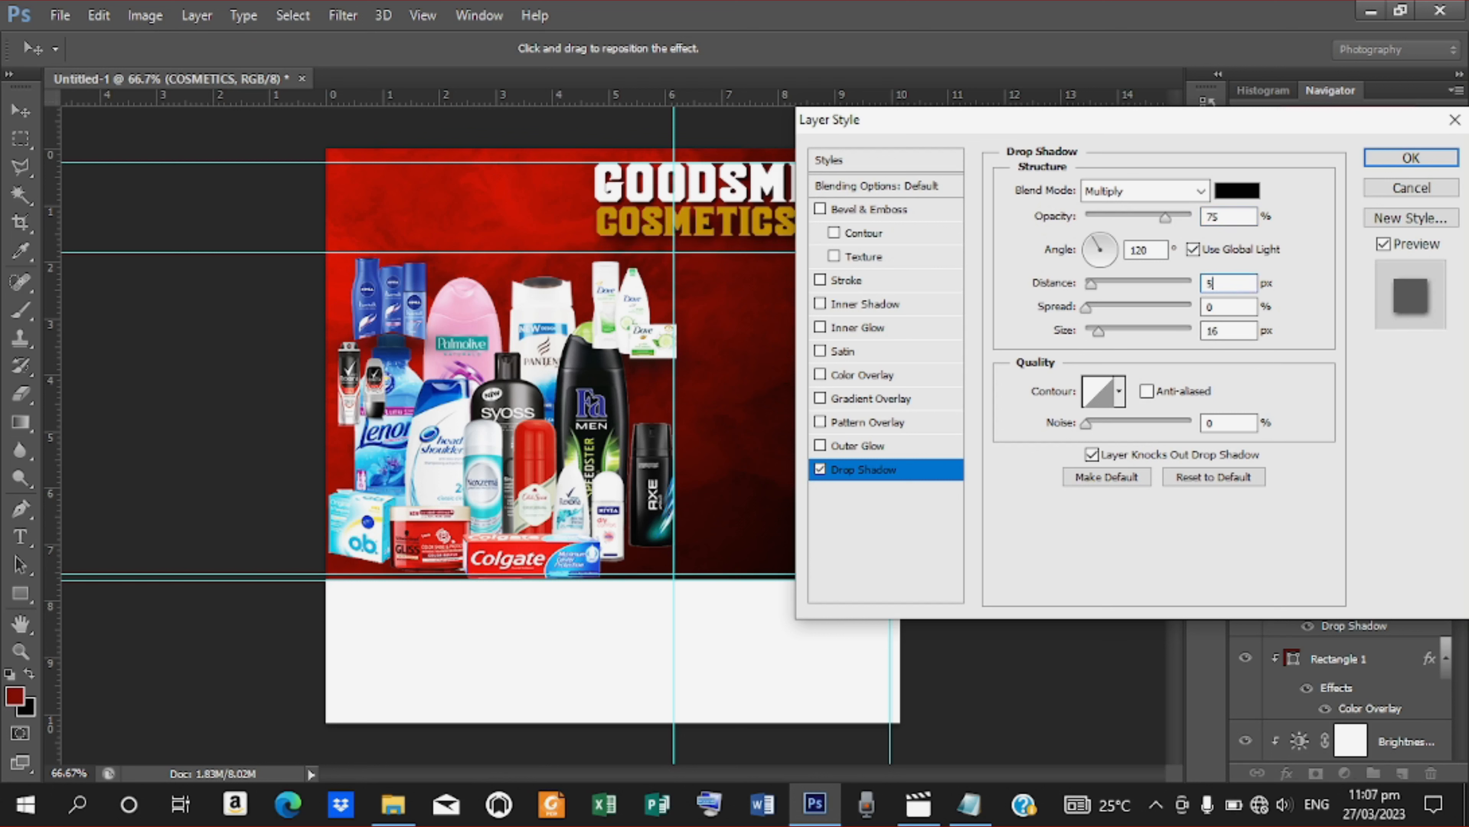
click(1229, 308)
click(1226, 330)
text(5)
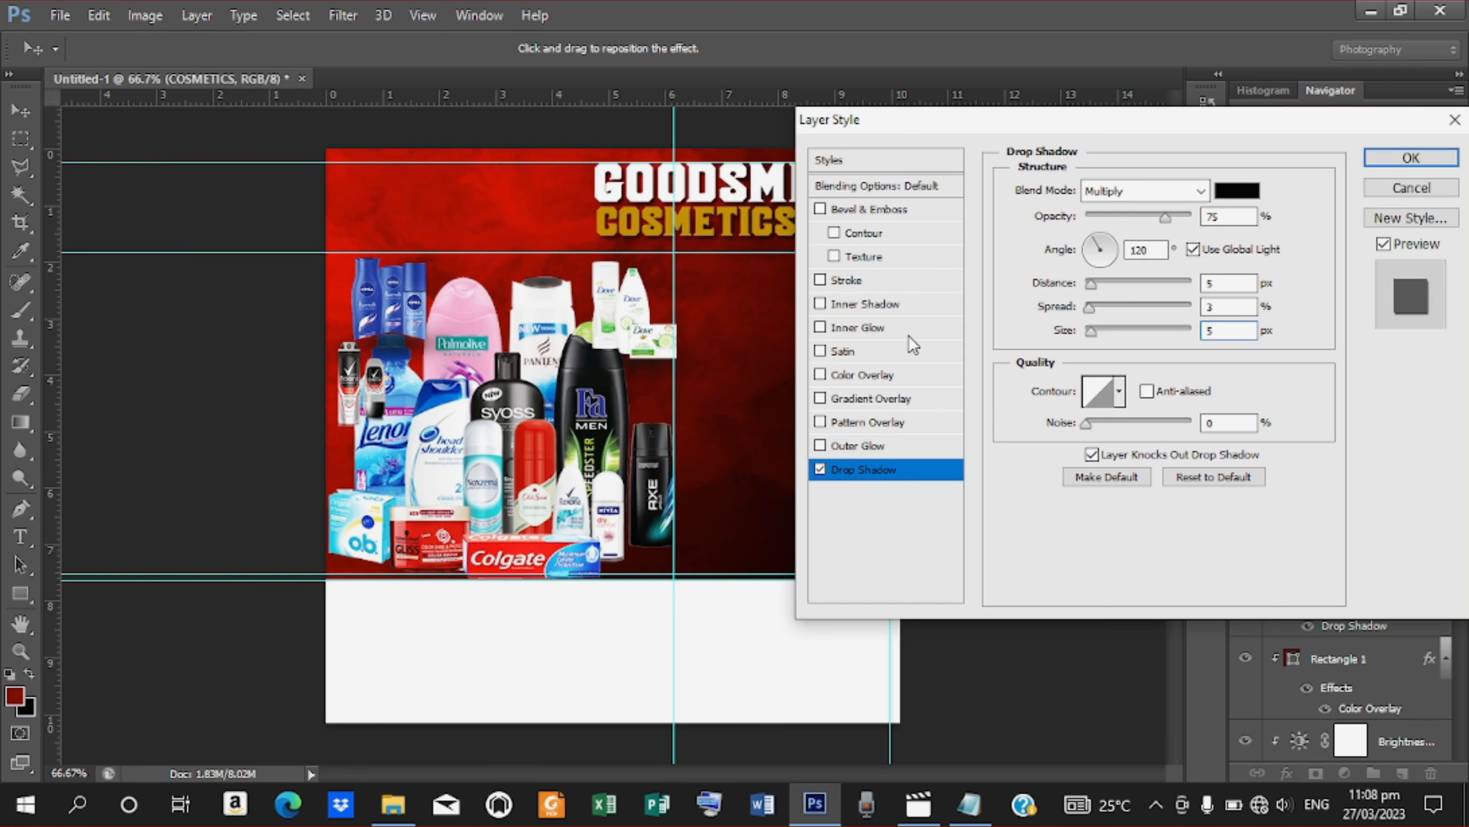
Add a 1 px outside Stroke to COSMETICS in the red df1509, sampled from the red product bottle
click(874, 281)
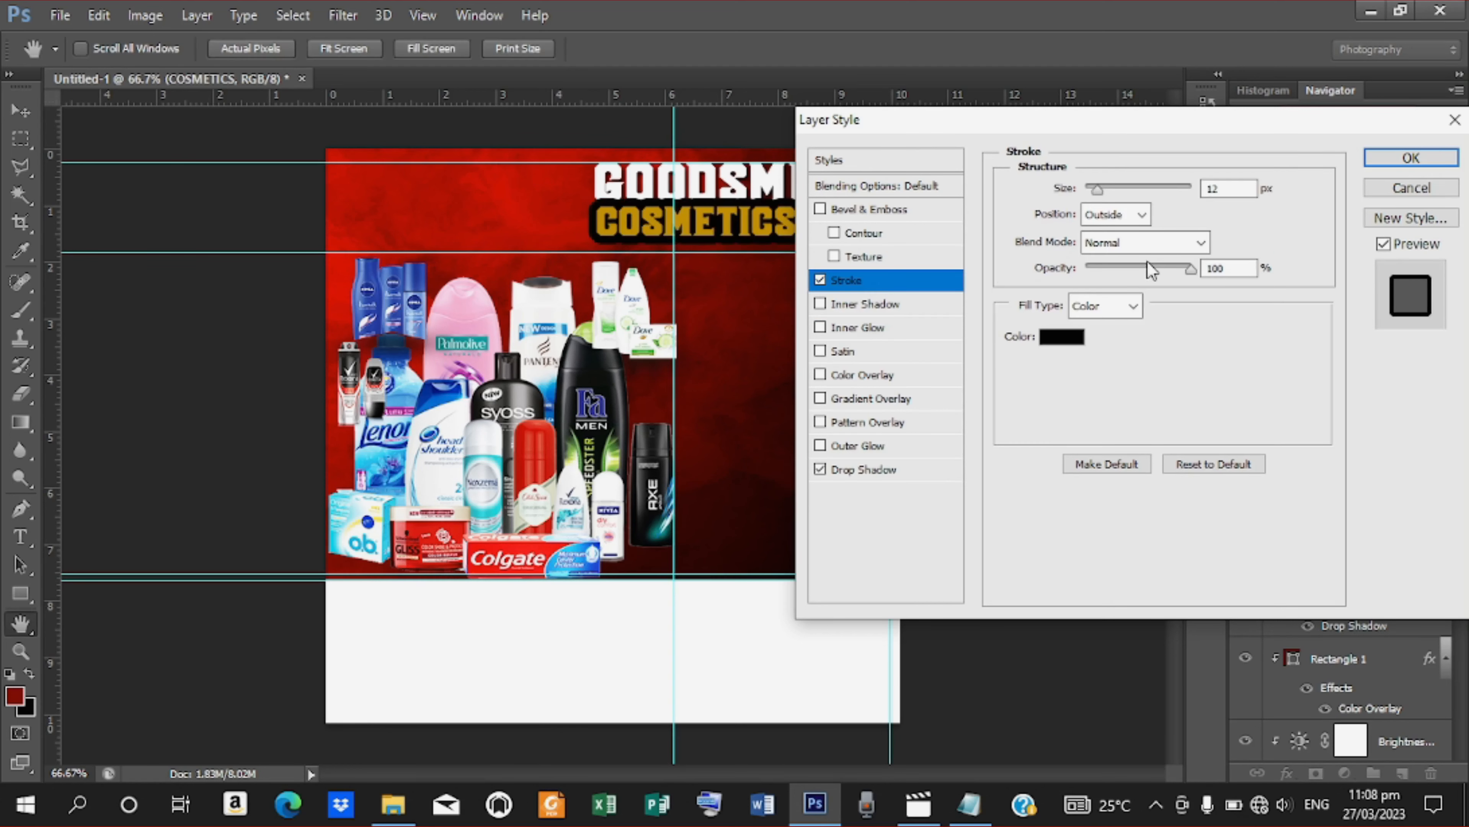
double_click(1206, 186)
text(2)
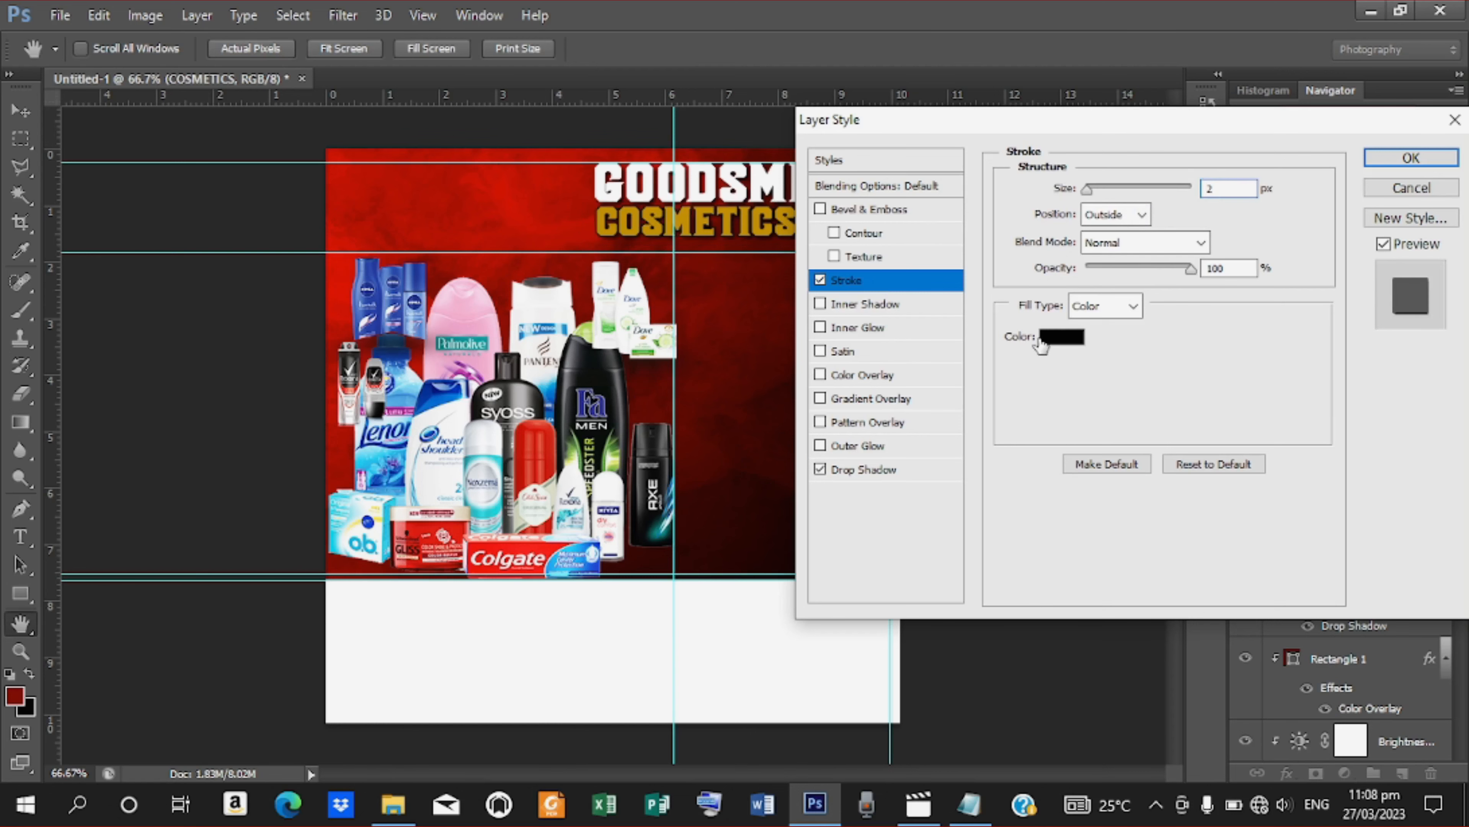
click(1059, 336)
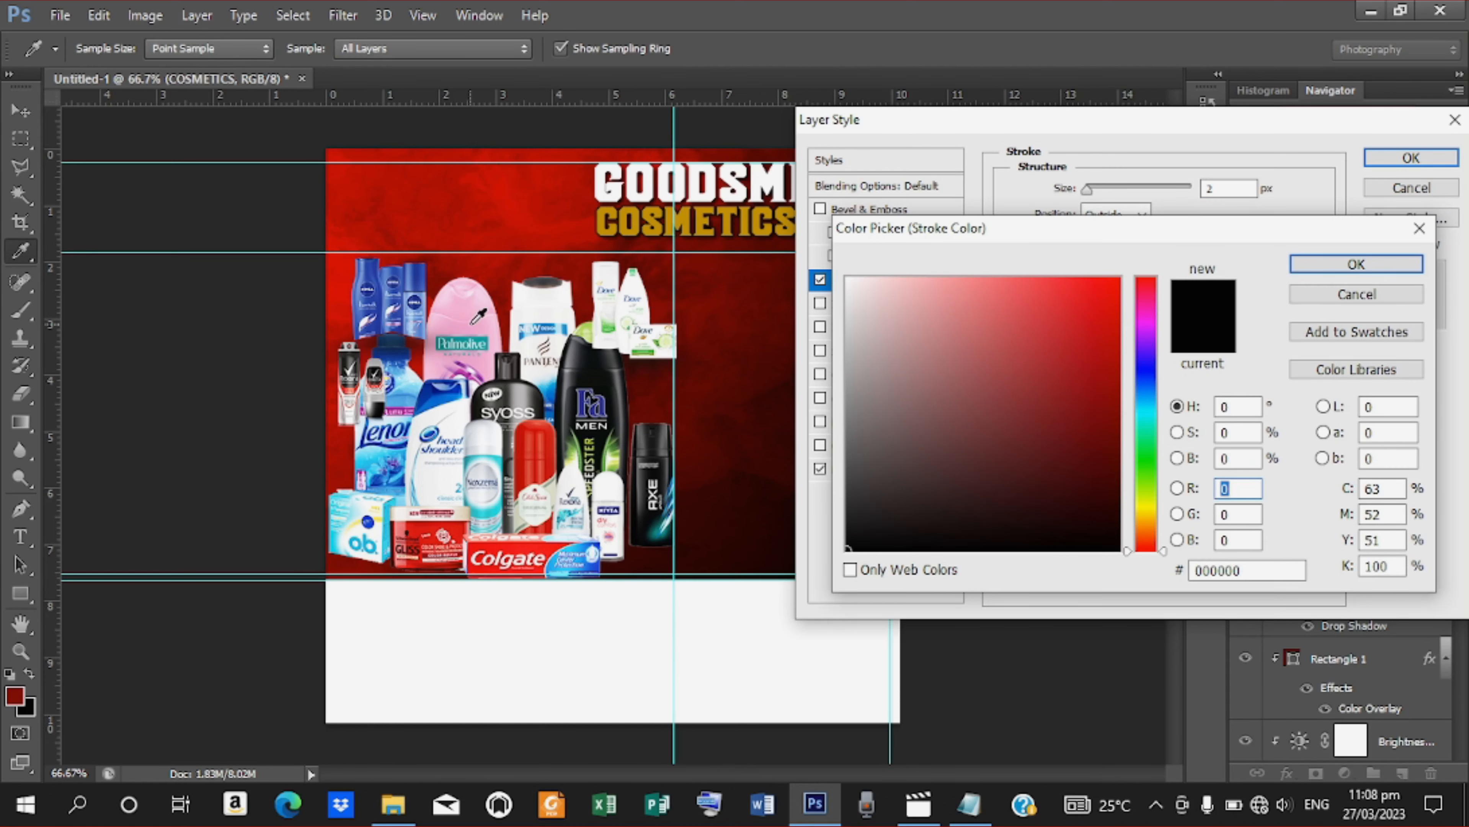
click(473, 322)
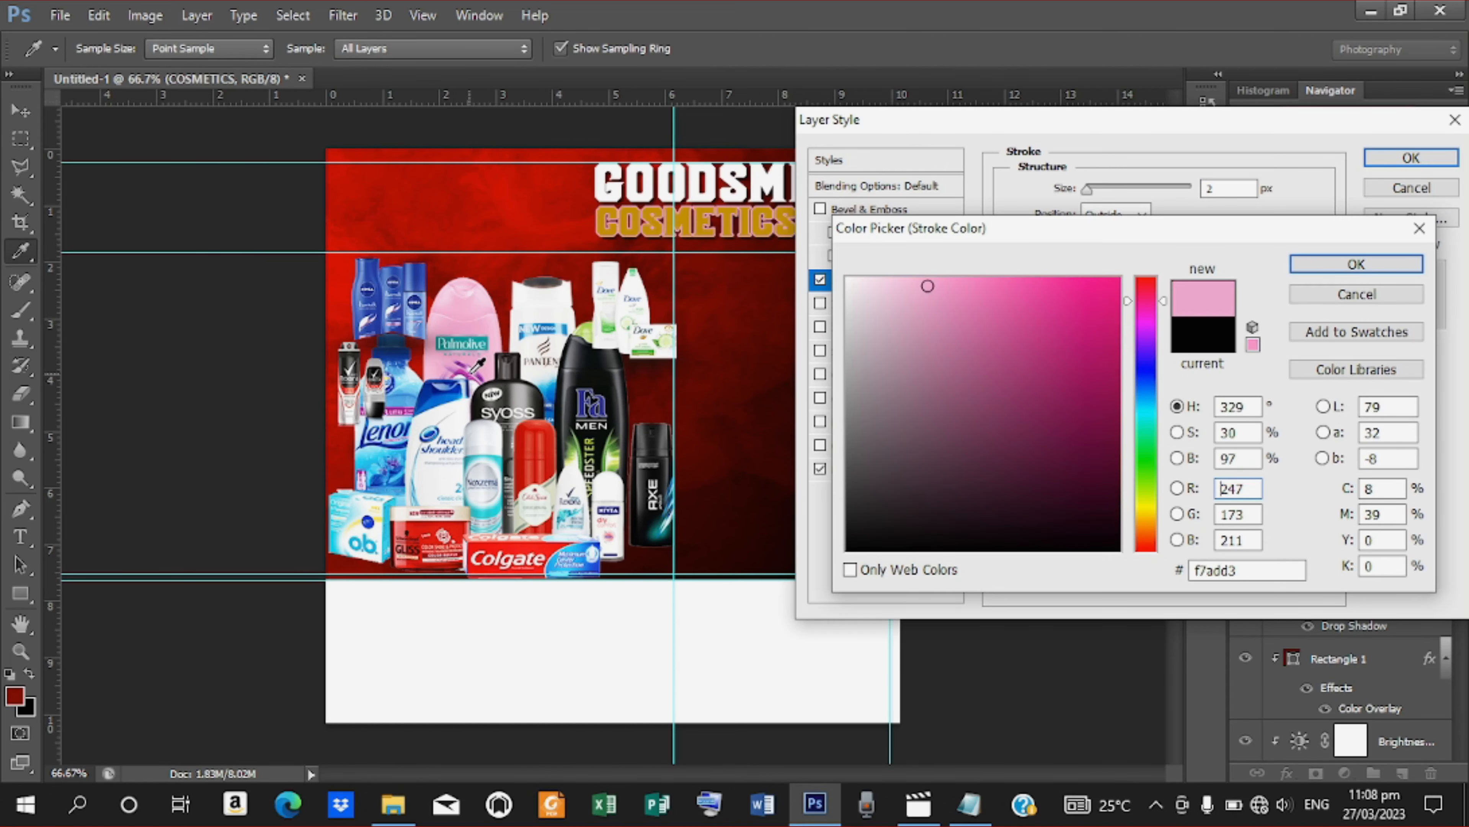
click(535, 425)
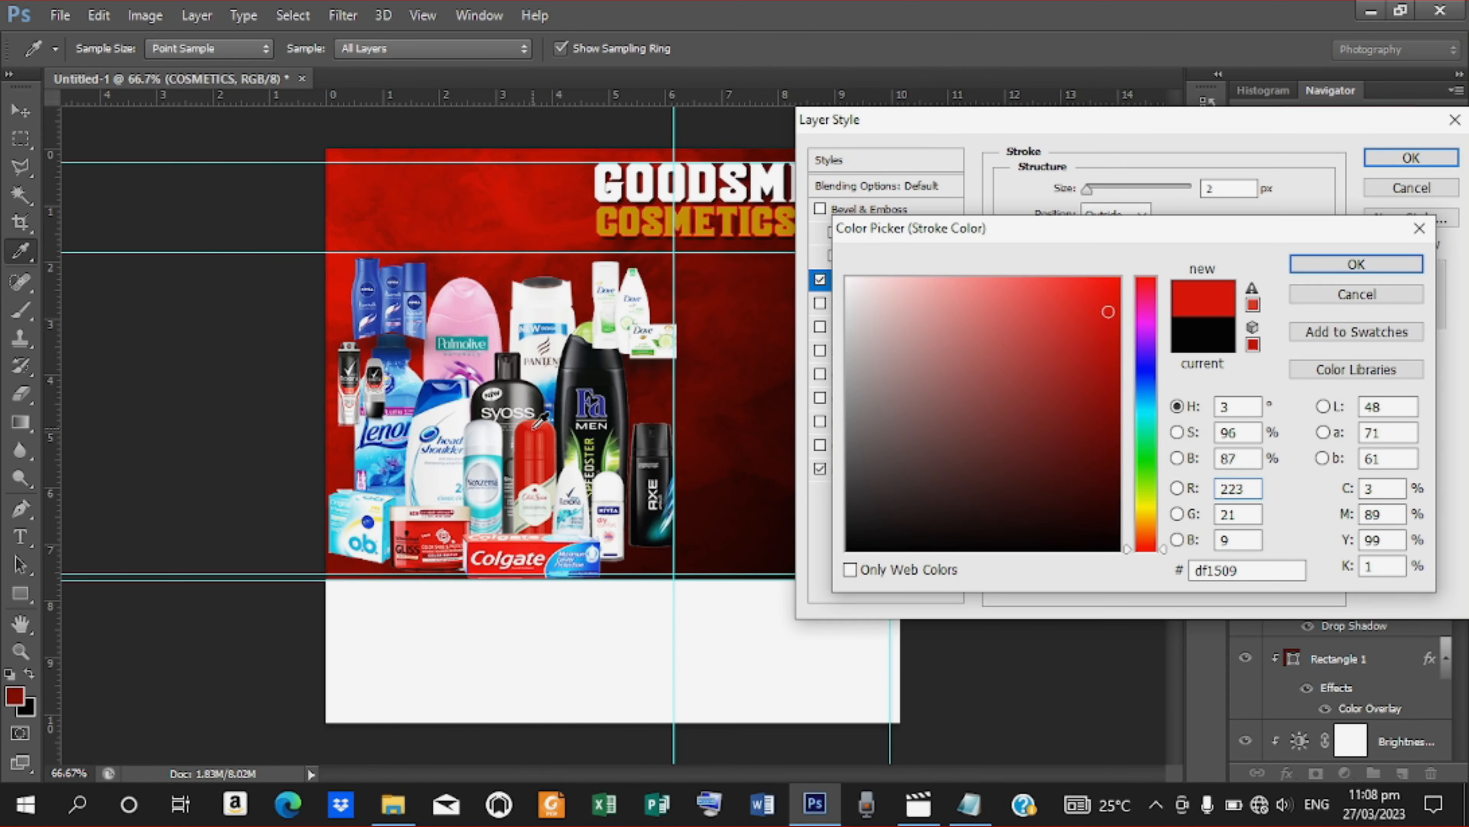
click(1407, 265)
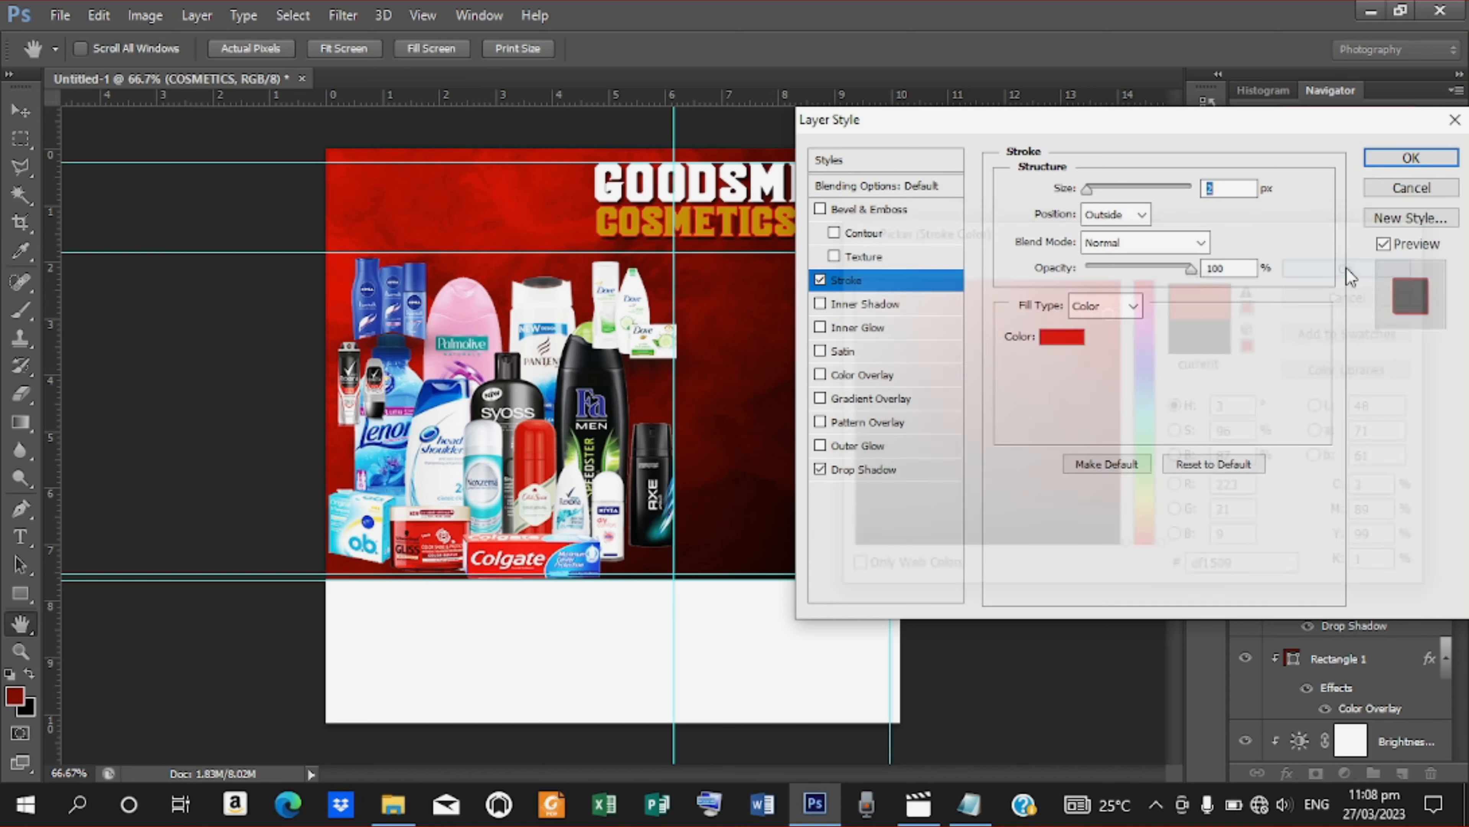
text(1)
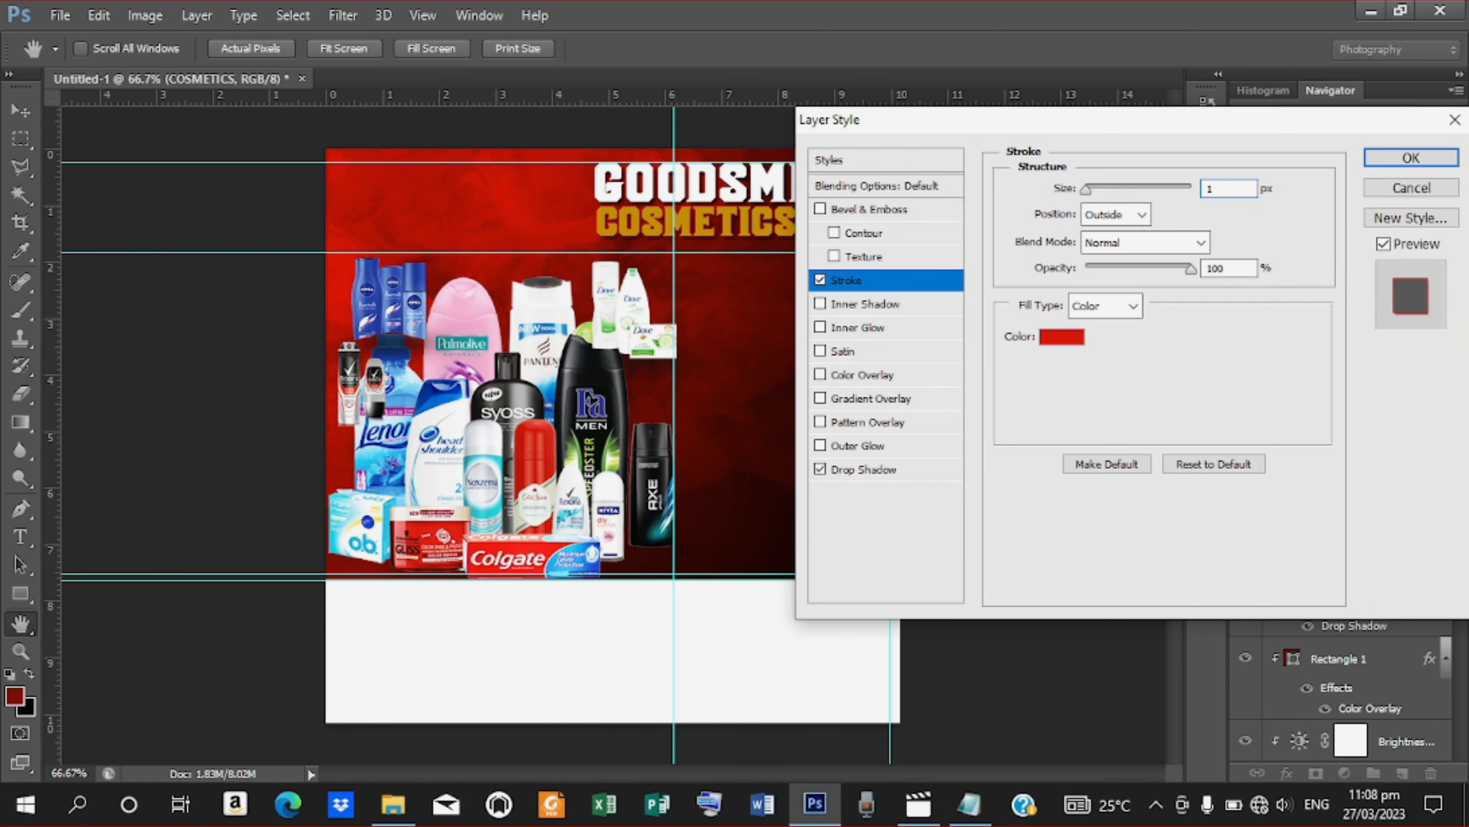
click(1394, 162)
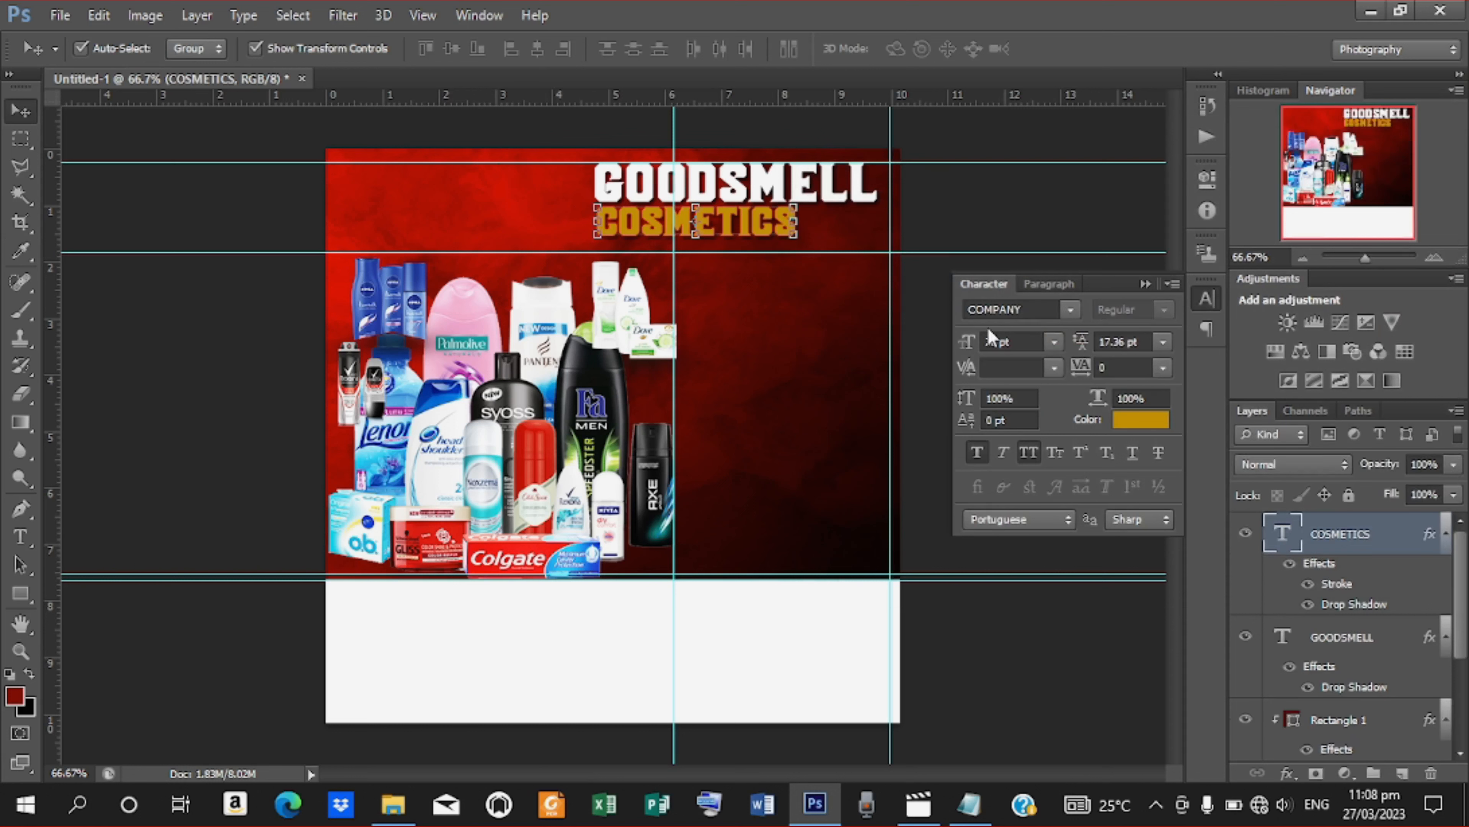
Reduce the COSMETICS text to 14 pt and centre it closely beneath GOODSMELL
double_click(998, 343)
key(Return)
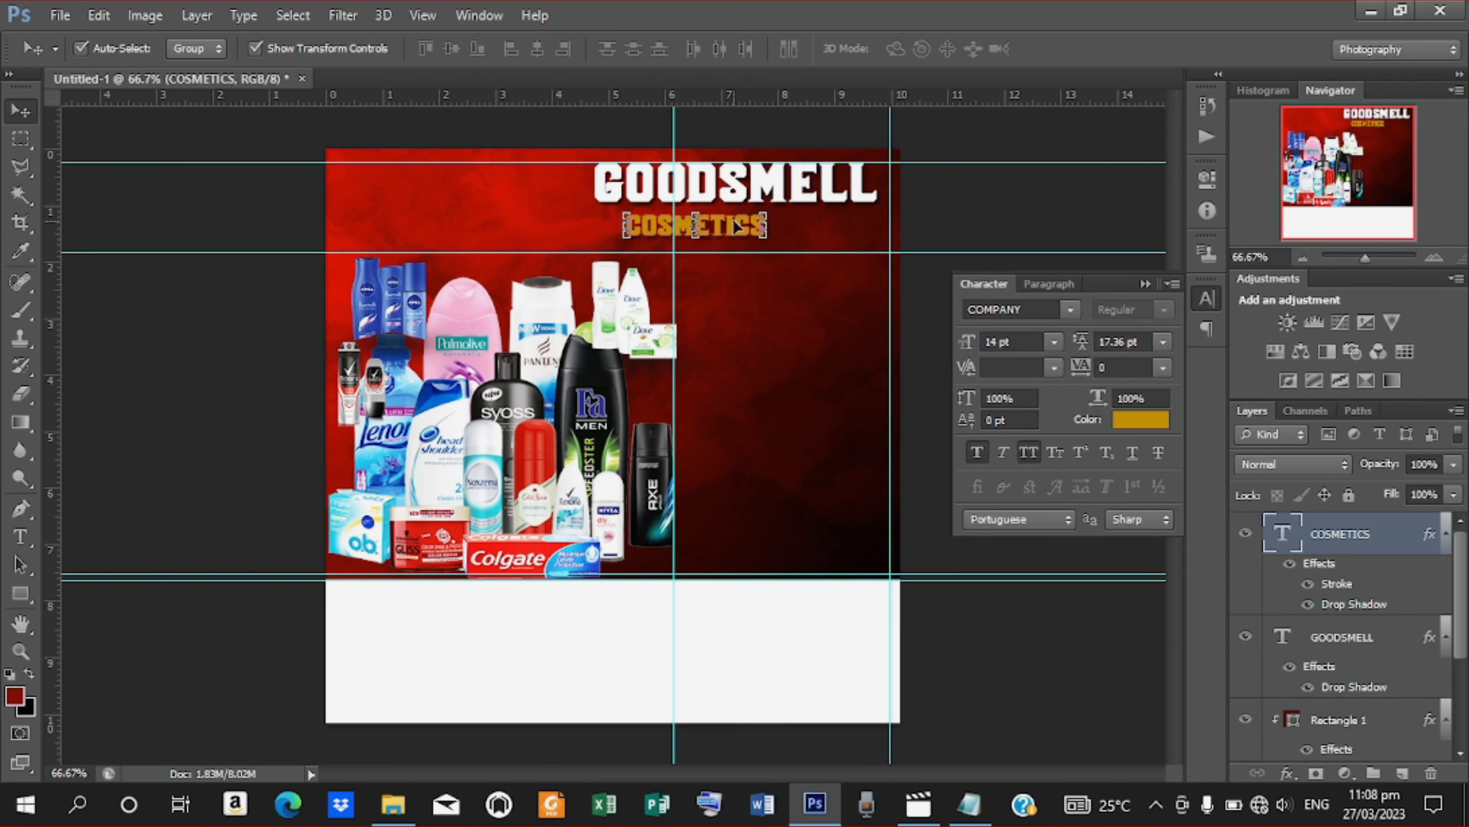
drag(732, 230, 779, 231)
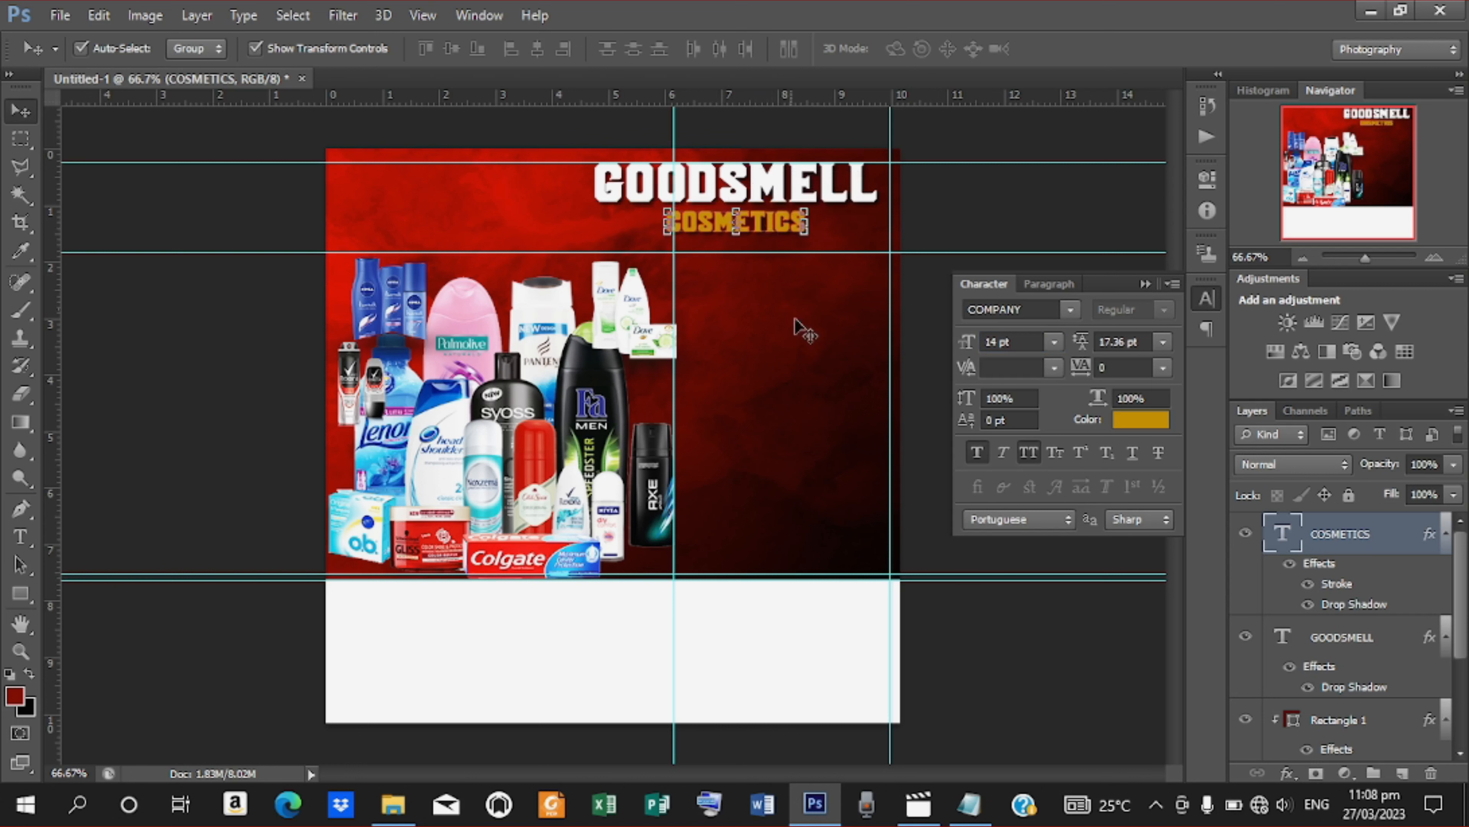
key(Up)
key(Up)
key(Up)
key(Left)
key(Left)
key(Up)
key(Up)
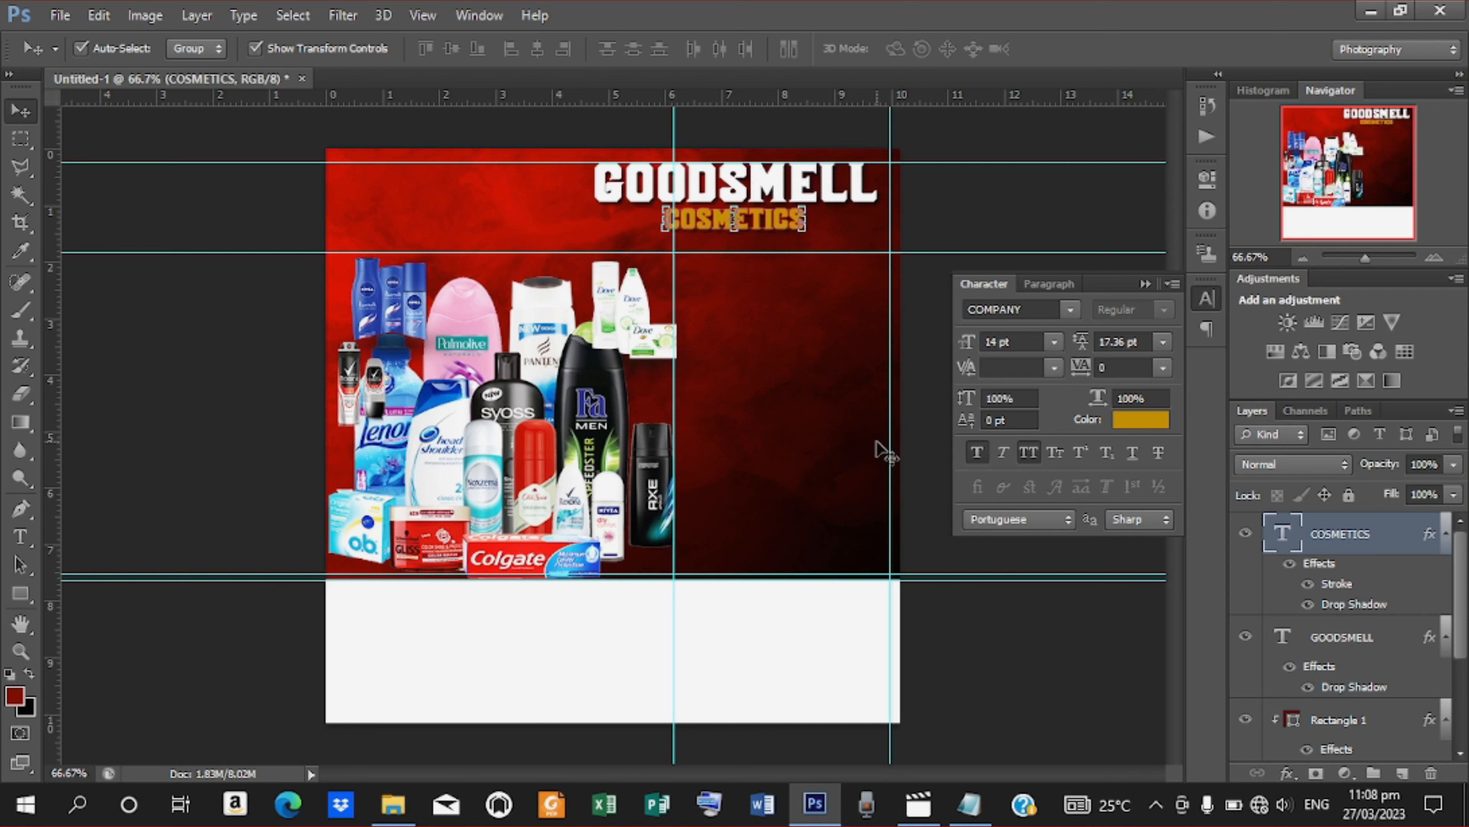
key(Left)
key(Left)
key(Left)
key(Left)
key(Down)
key(Down)
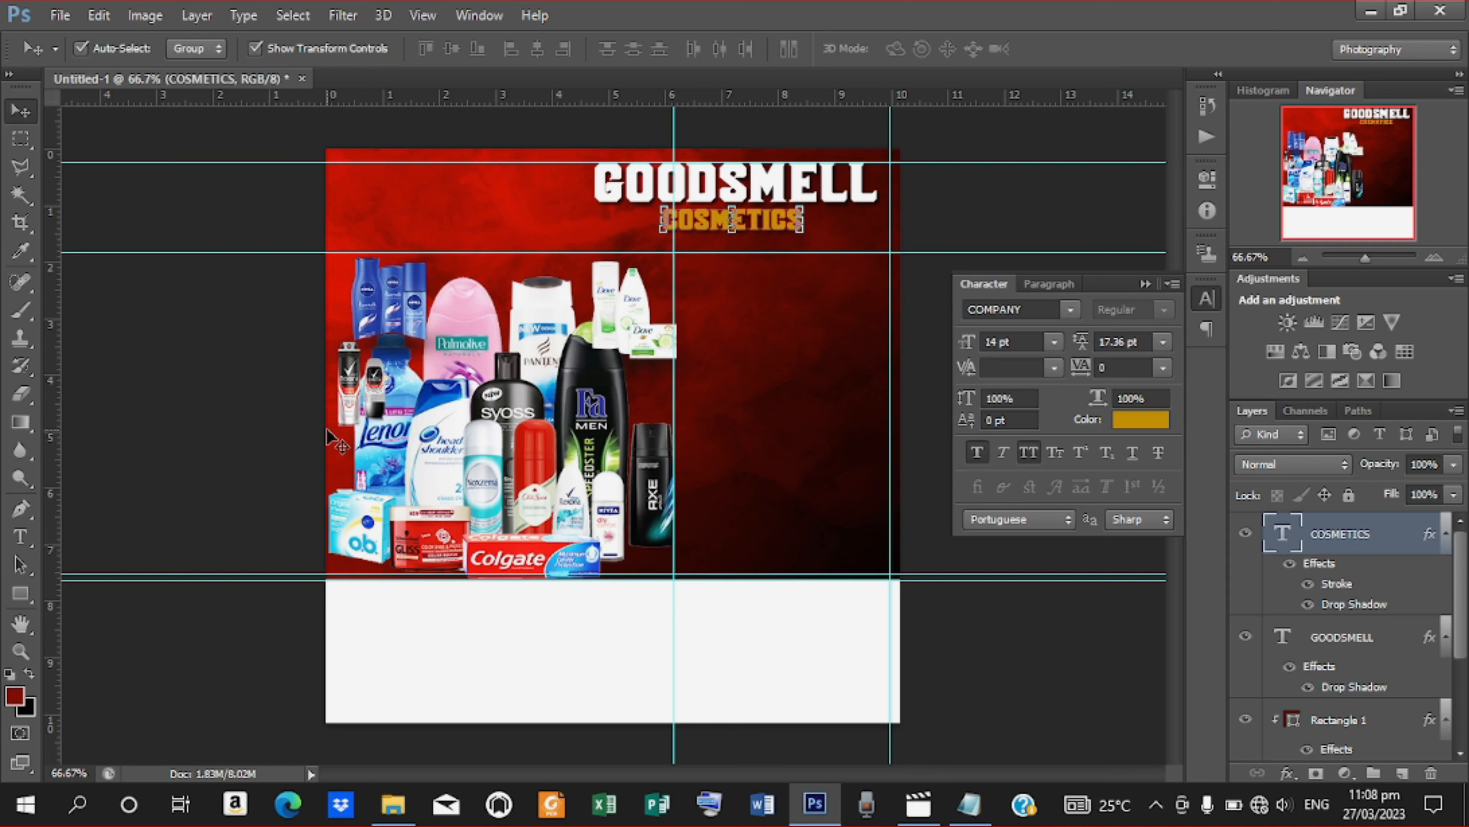
Add a NEW ARRIVALS text layer and place it just above the product images
click(20, 537)
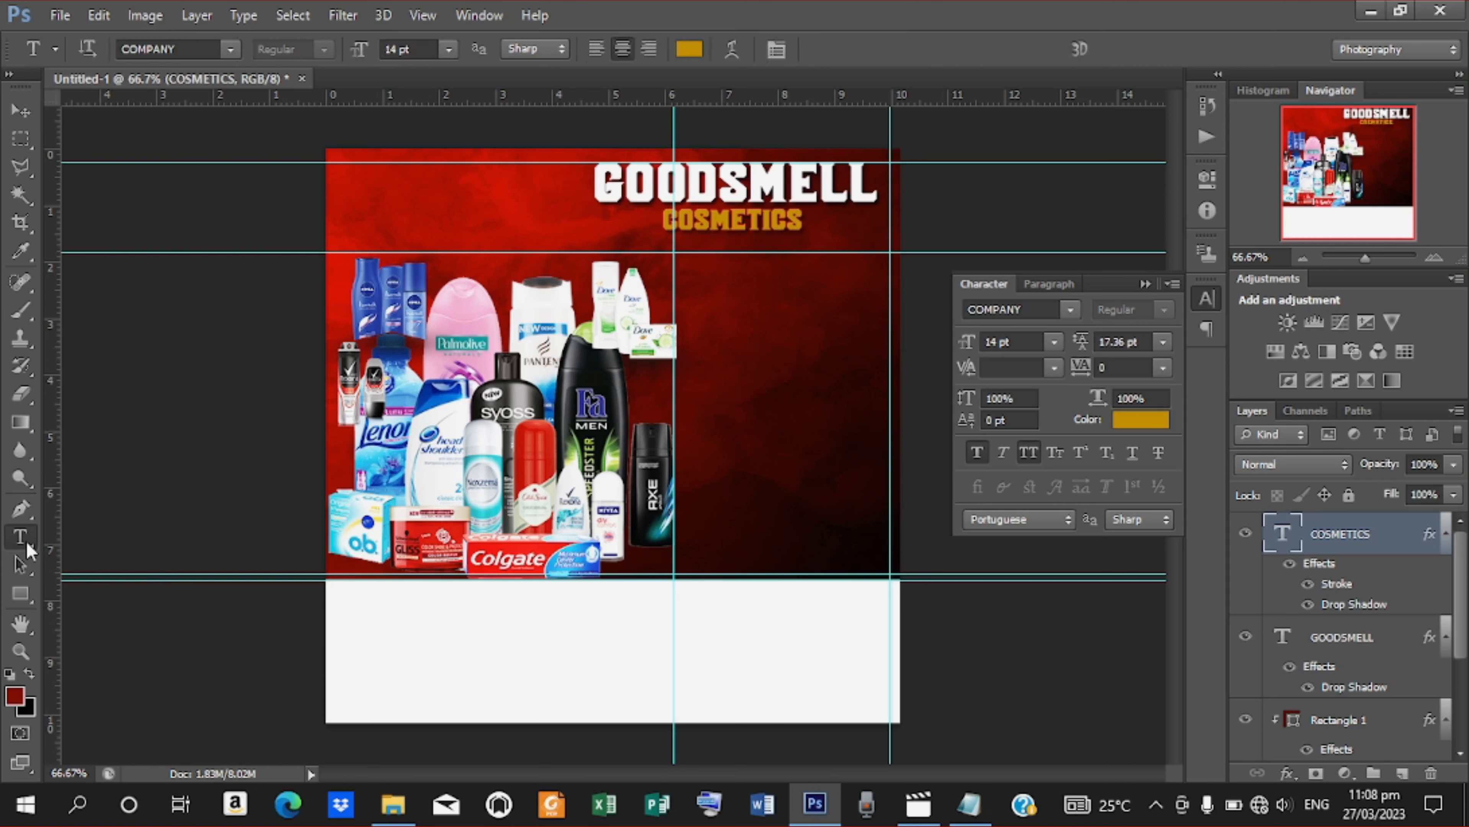
click(398, 227)
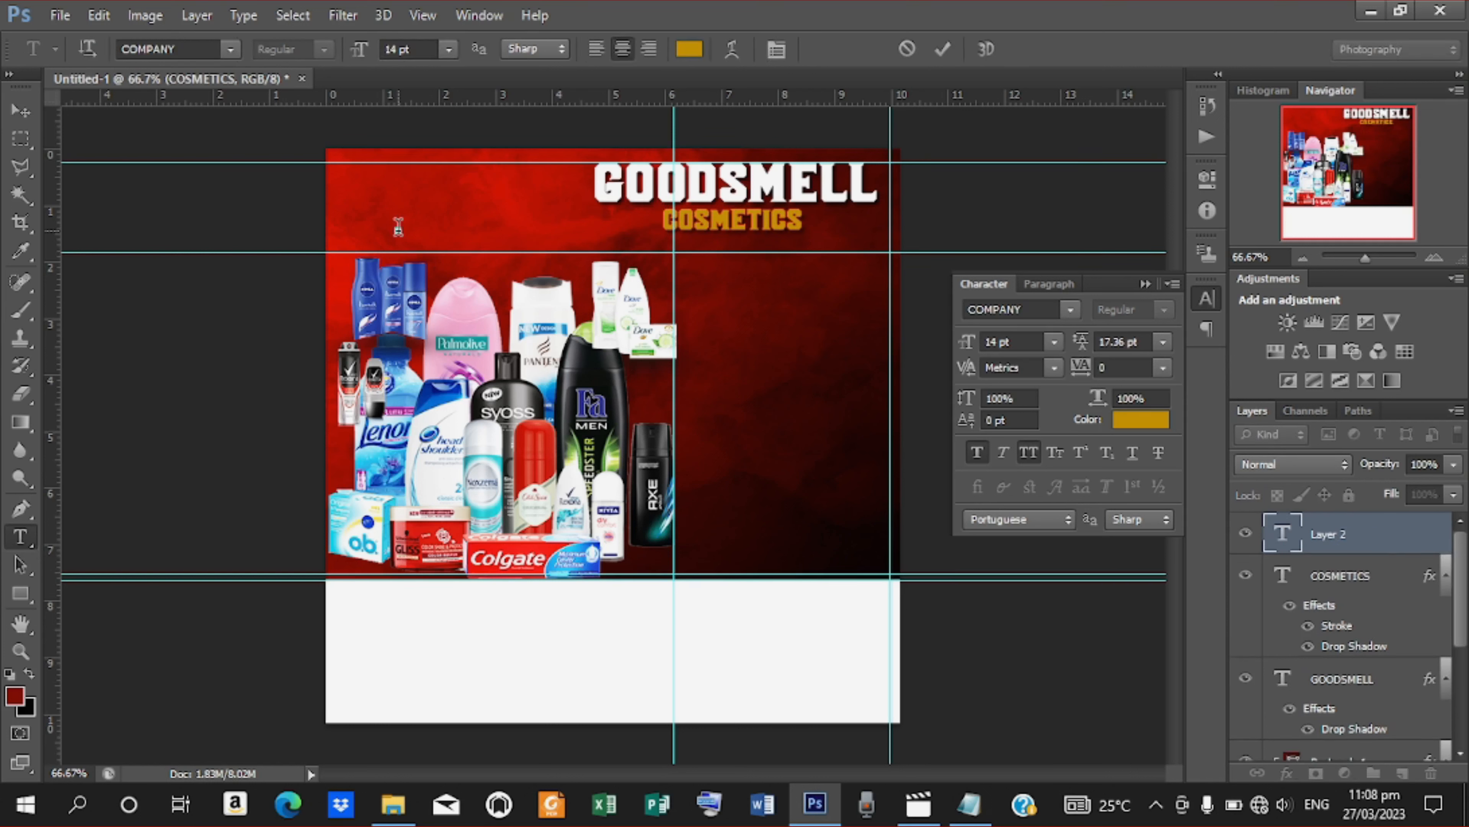
text(NEW ARR)
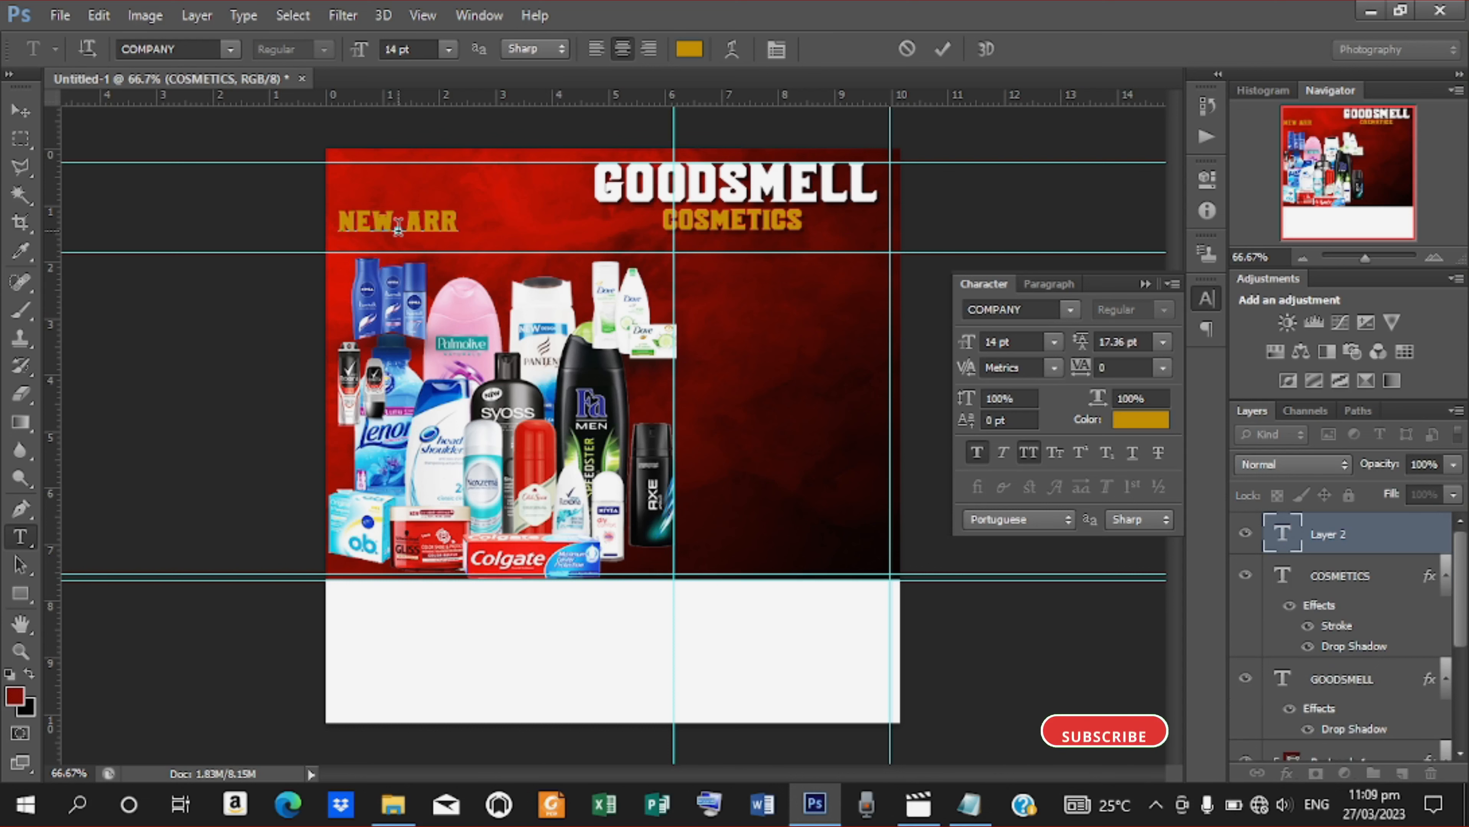
text(IVALS)
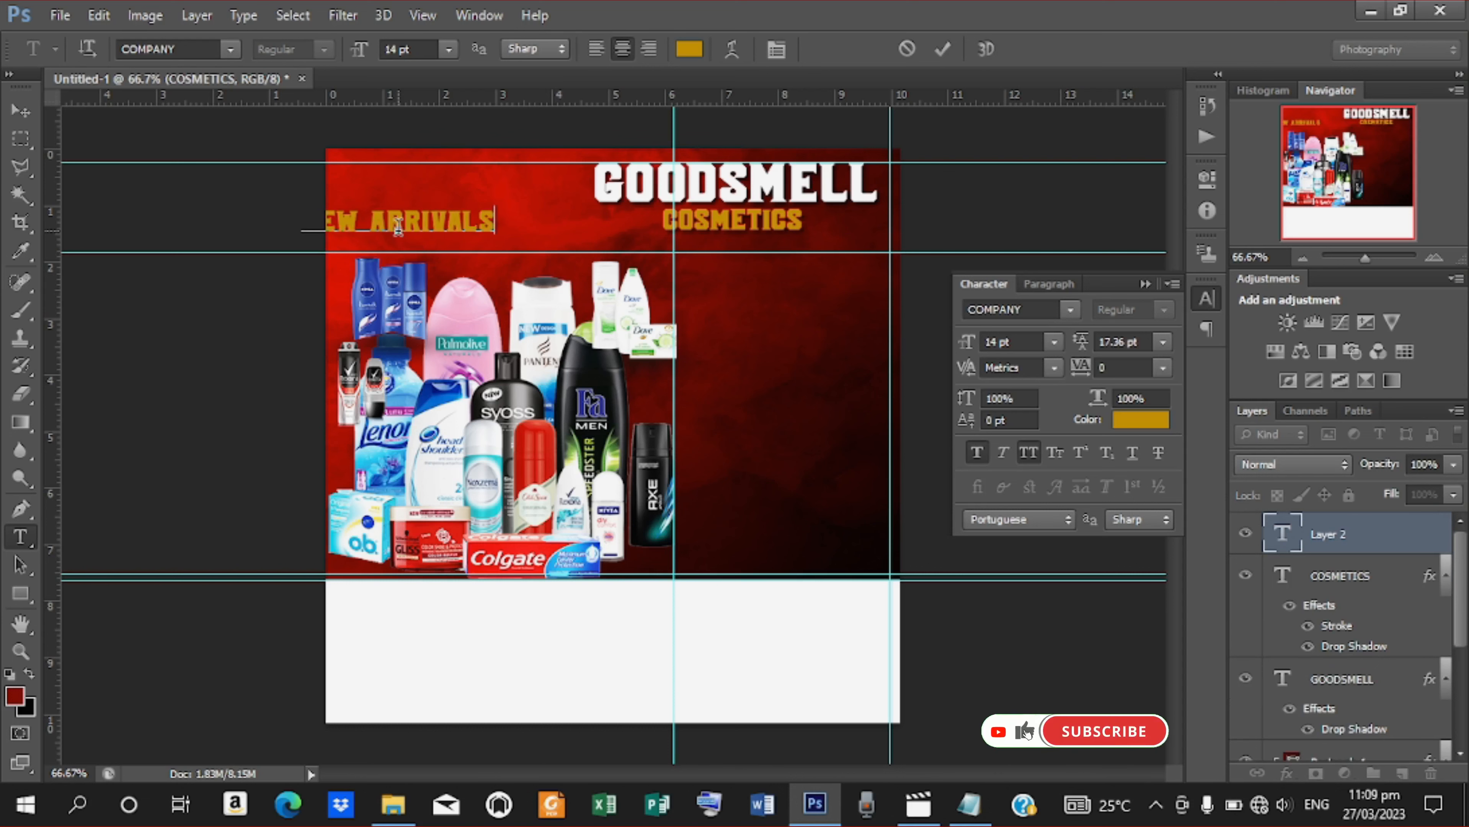
click(942, 50)
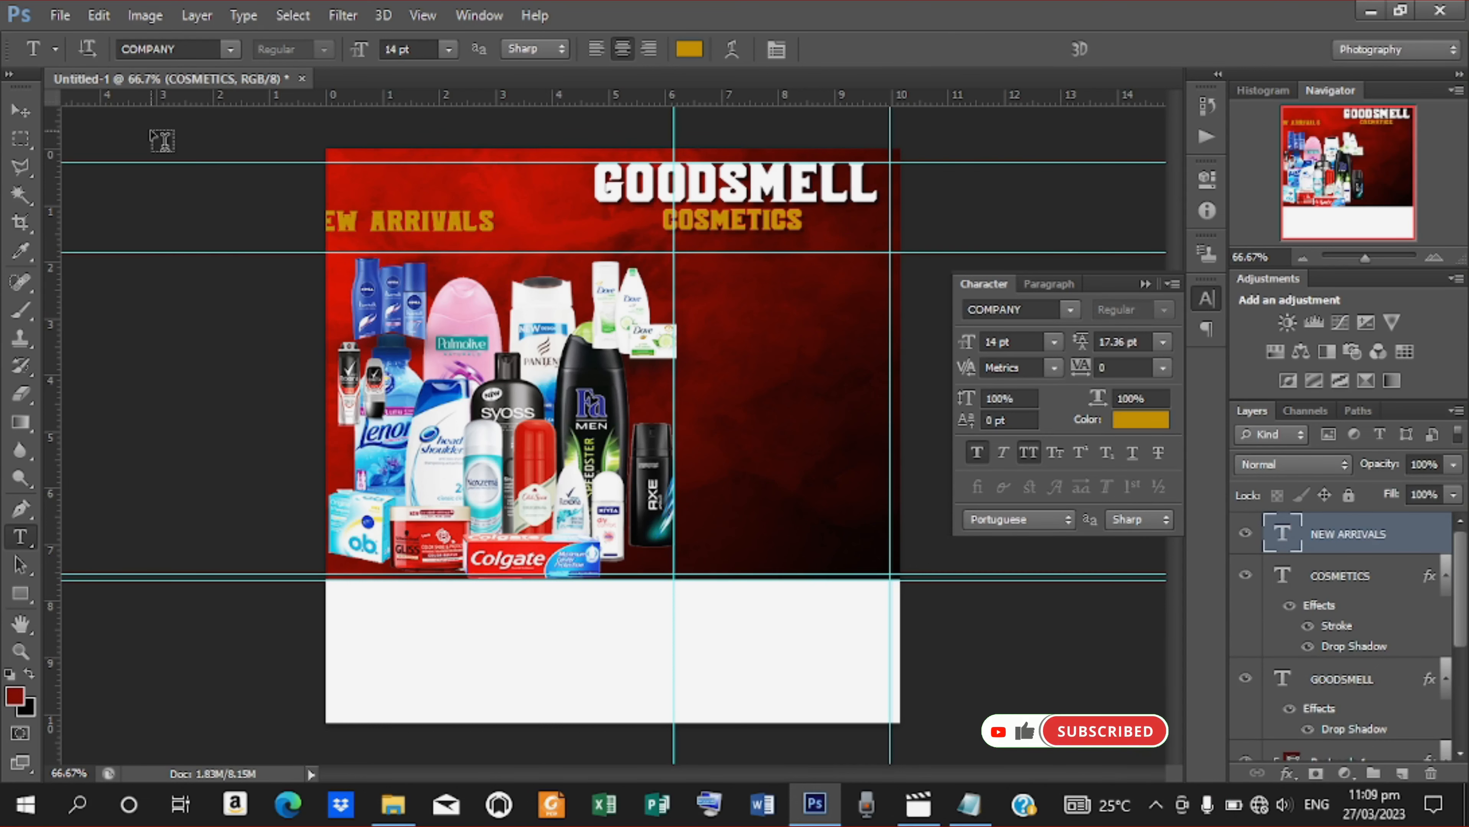
click(20, 110)
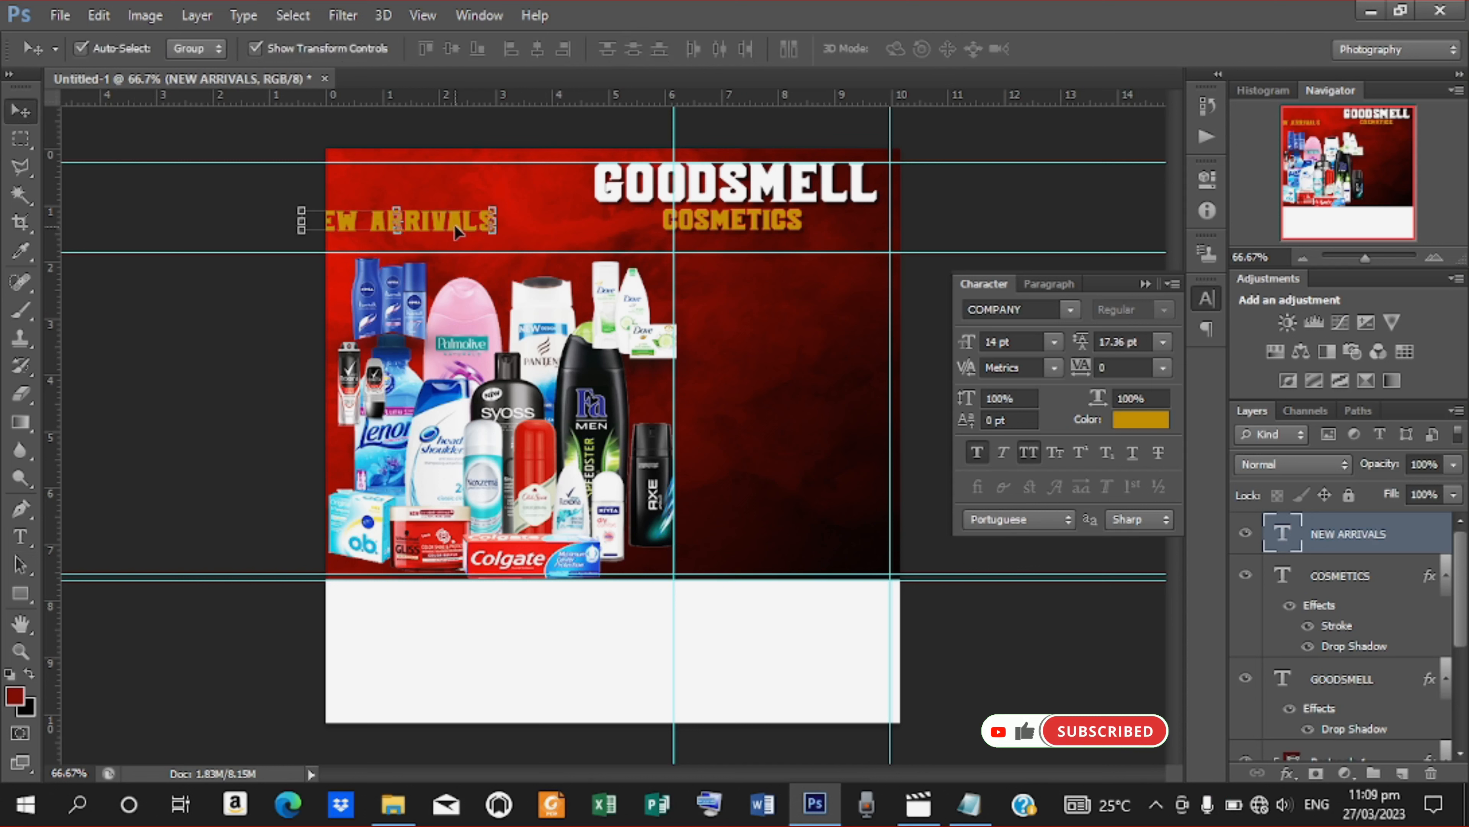
drag(455, 231, 552, 243)
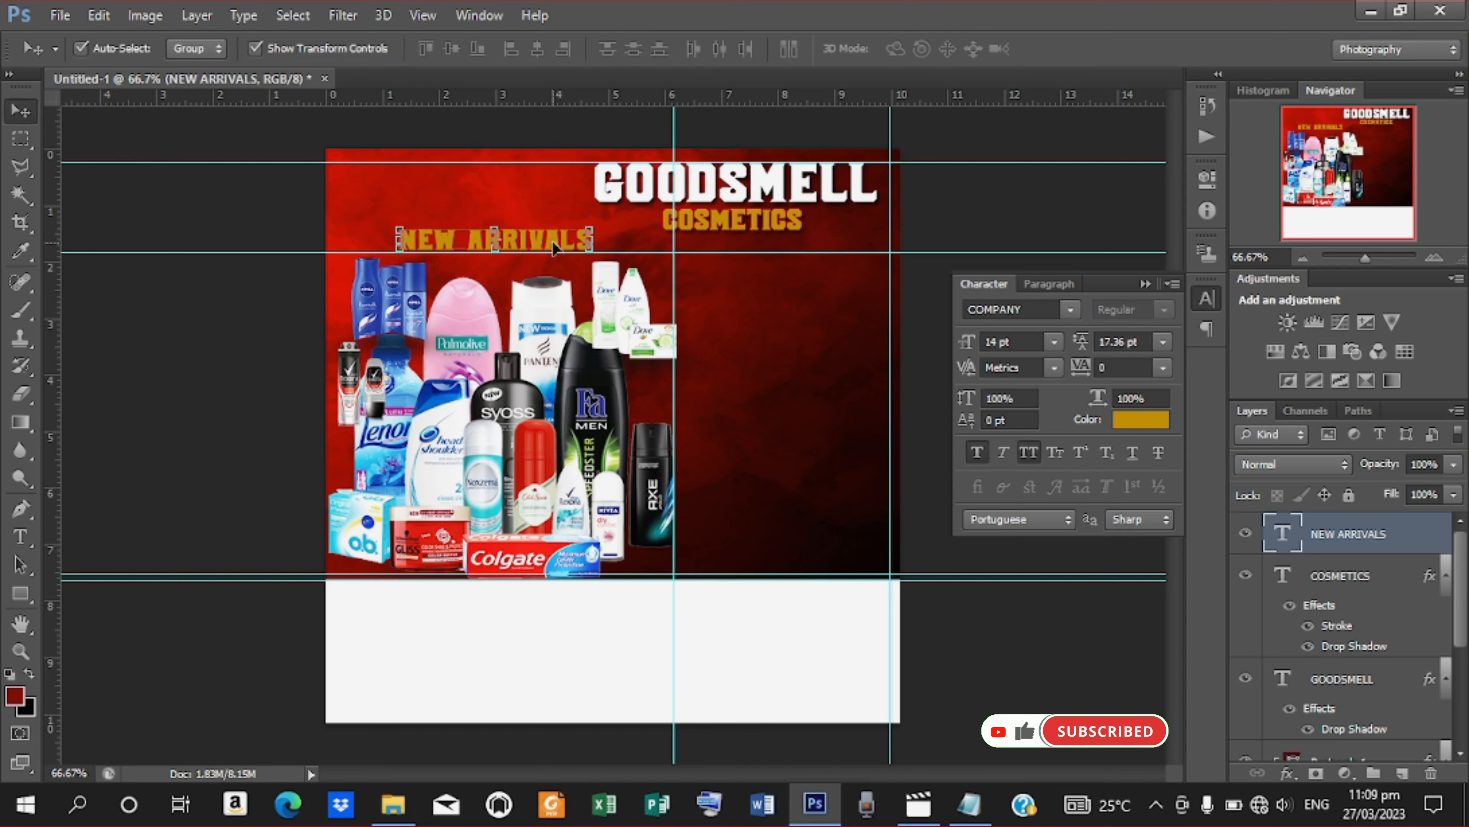
Set the NEW ARRIVALS text size to 9 pt and centre it over the products, slightly above the horizontal guide
double_click(994, 339)
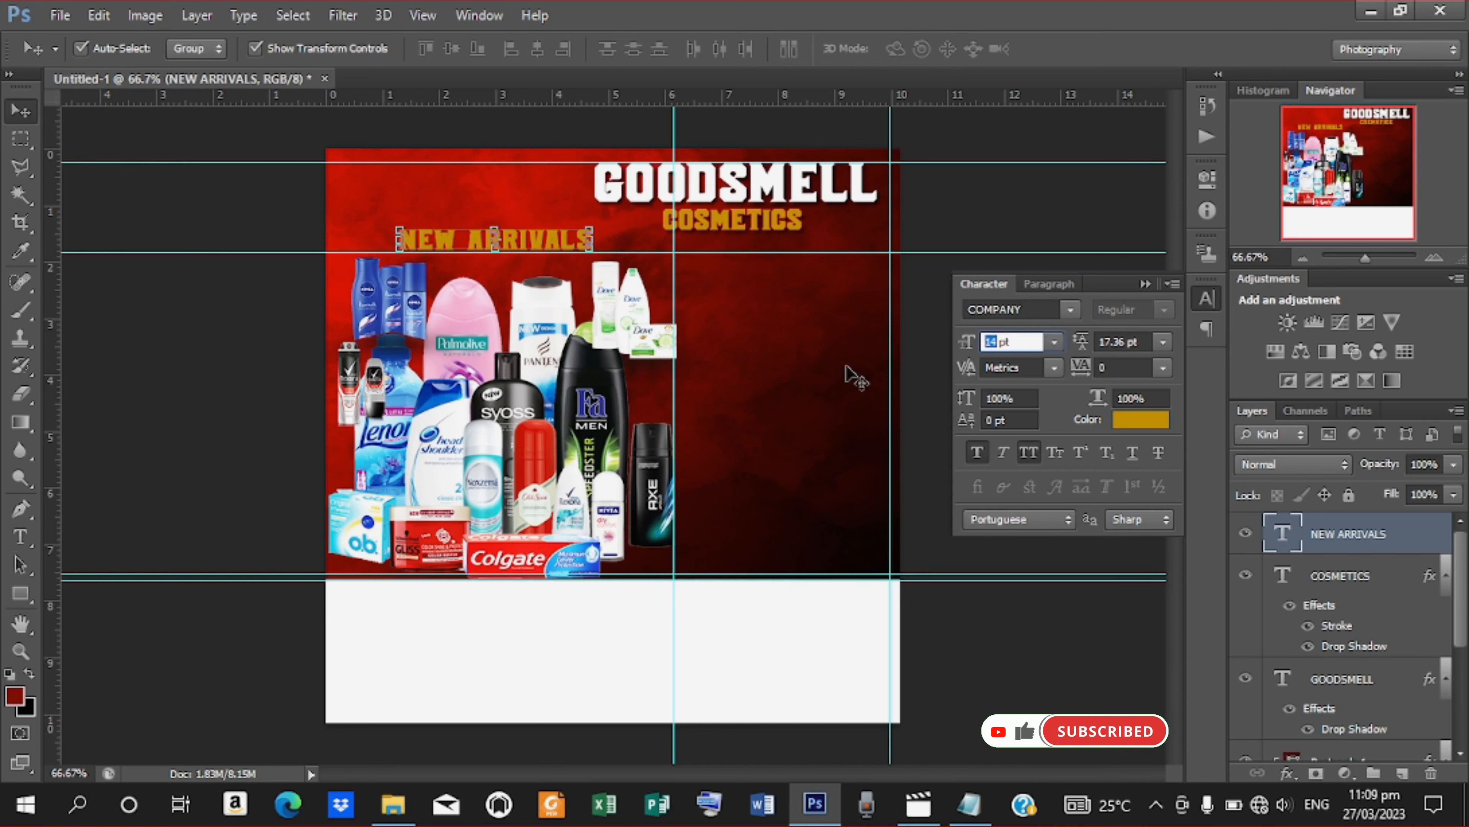
text(10)
key(Return)
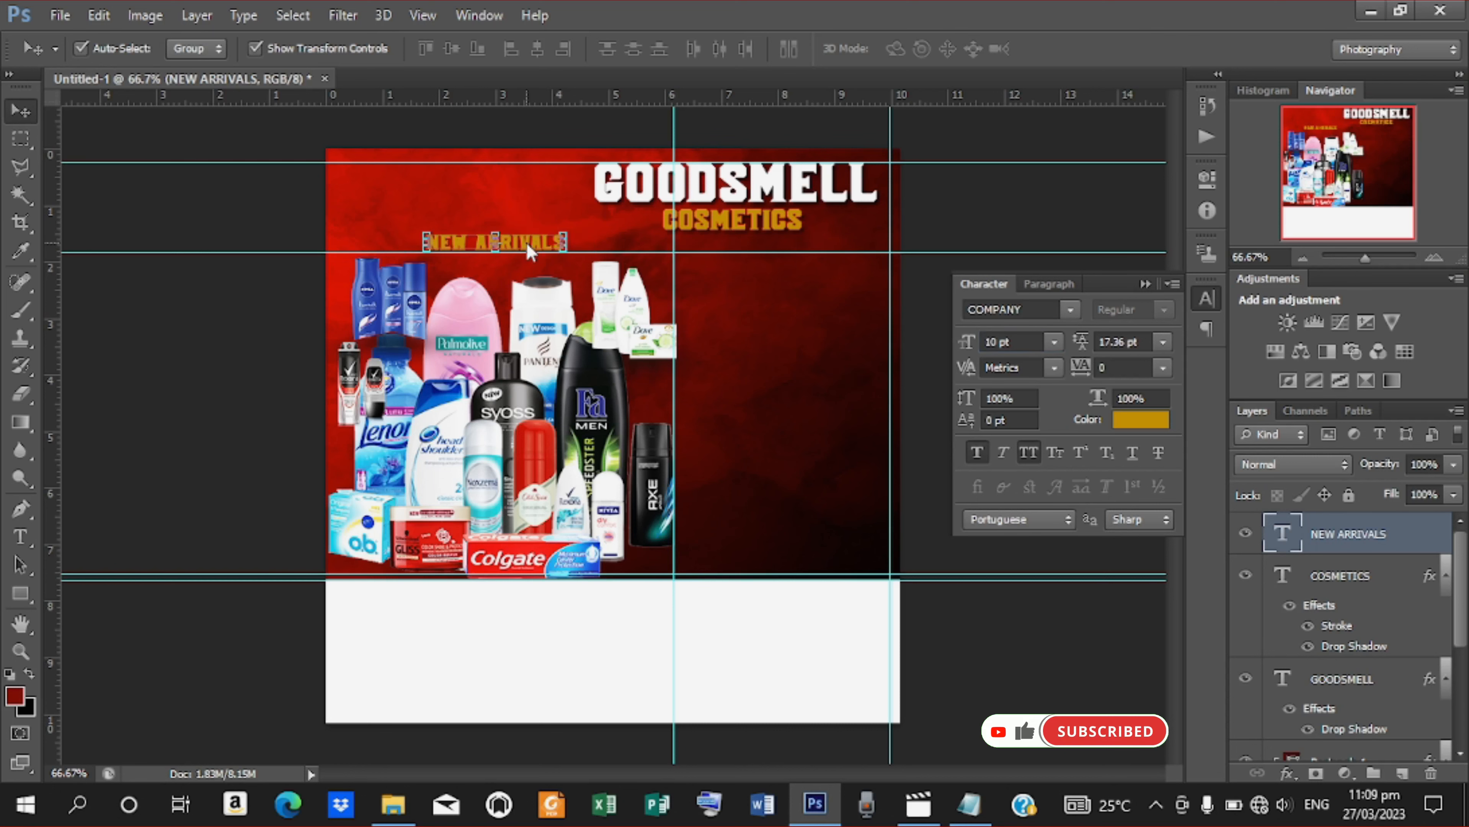
double_click(997, 341)
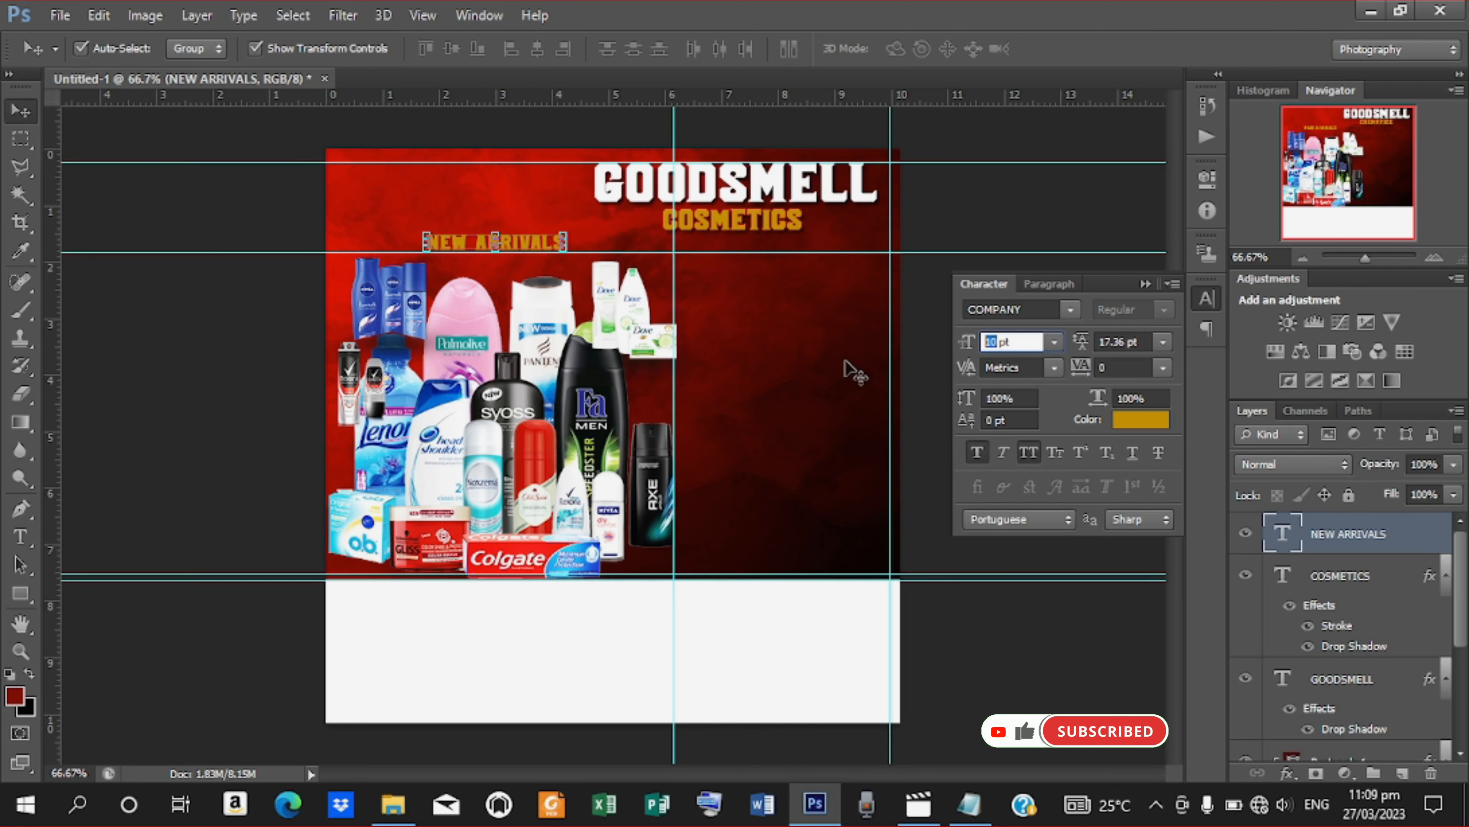
text(9)
key(Return)
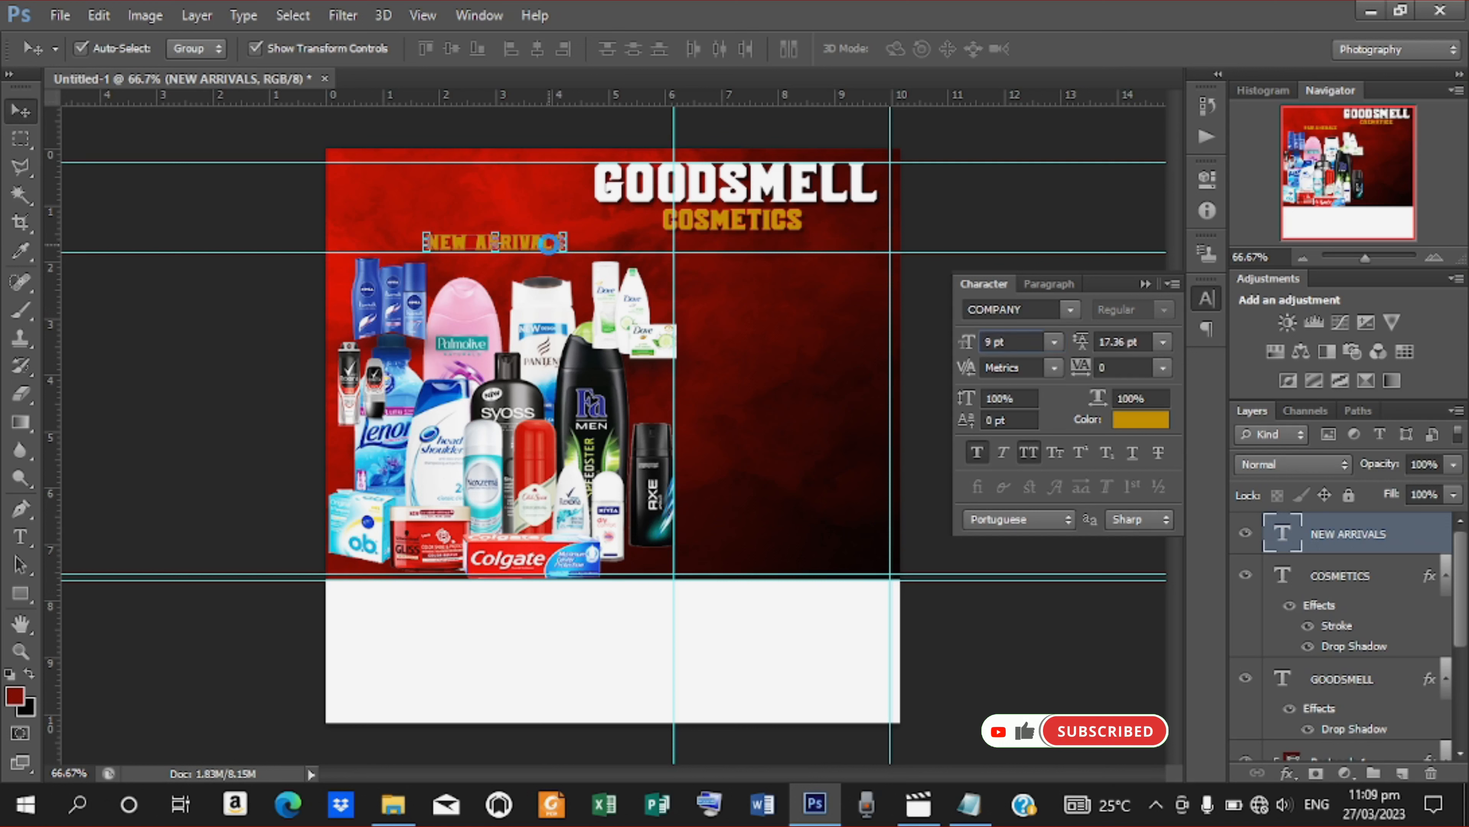
drag(517, 247, 533, 248)
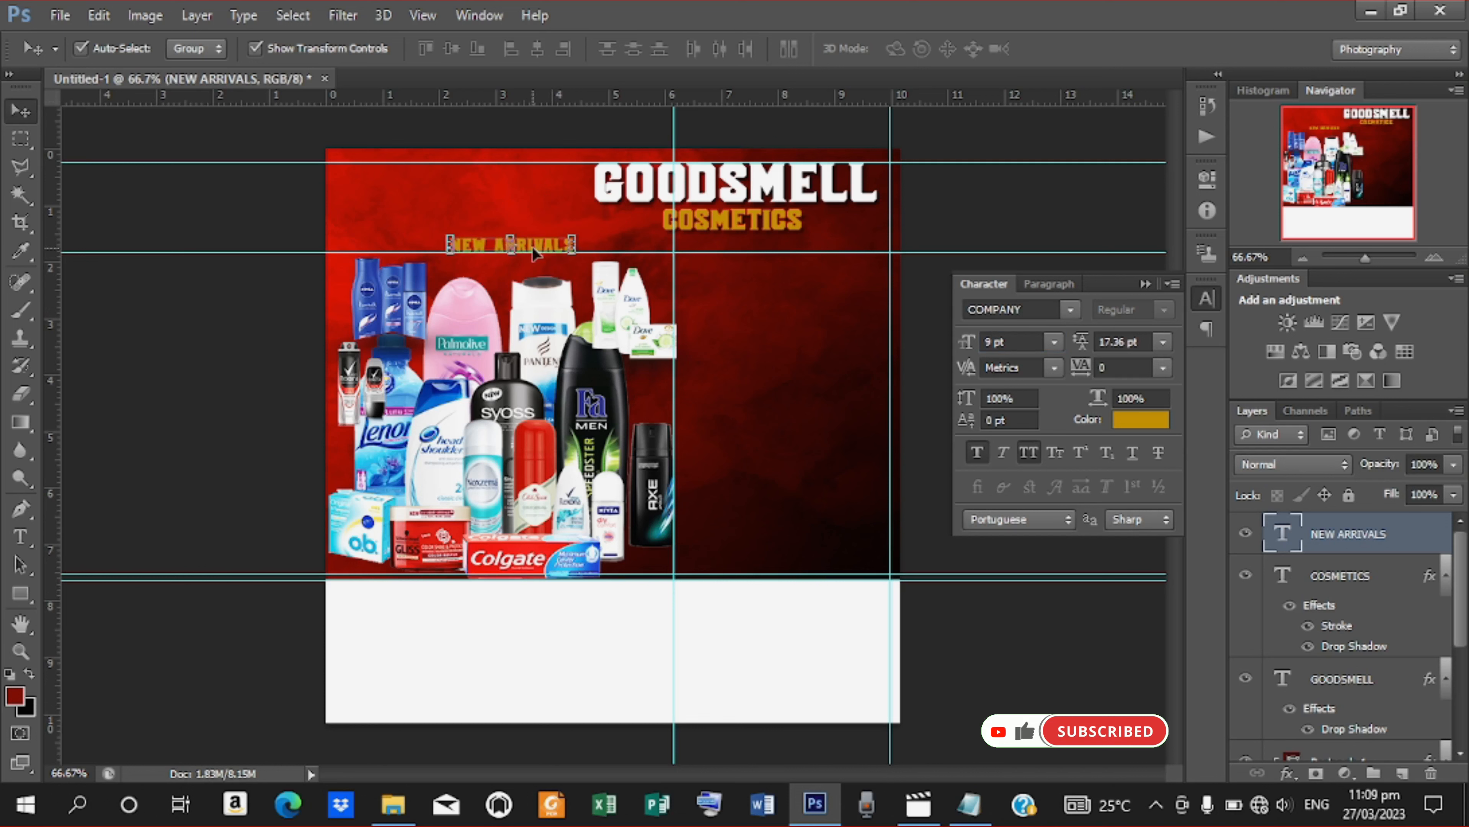
key(Up)
key(Up)
key(Up)
key(Up)
key(Up)
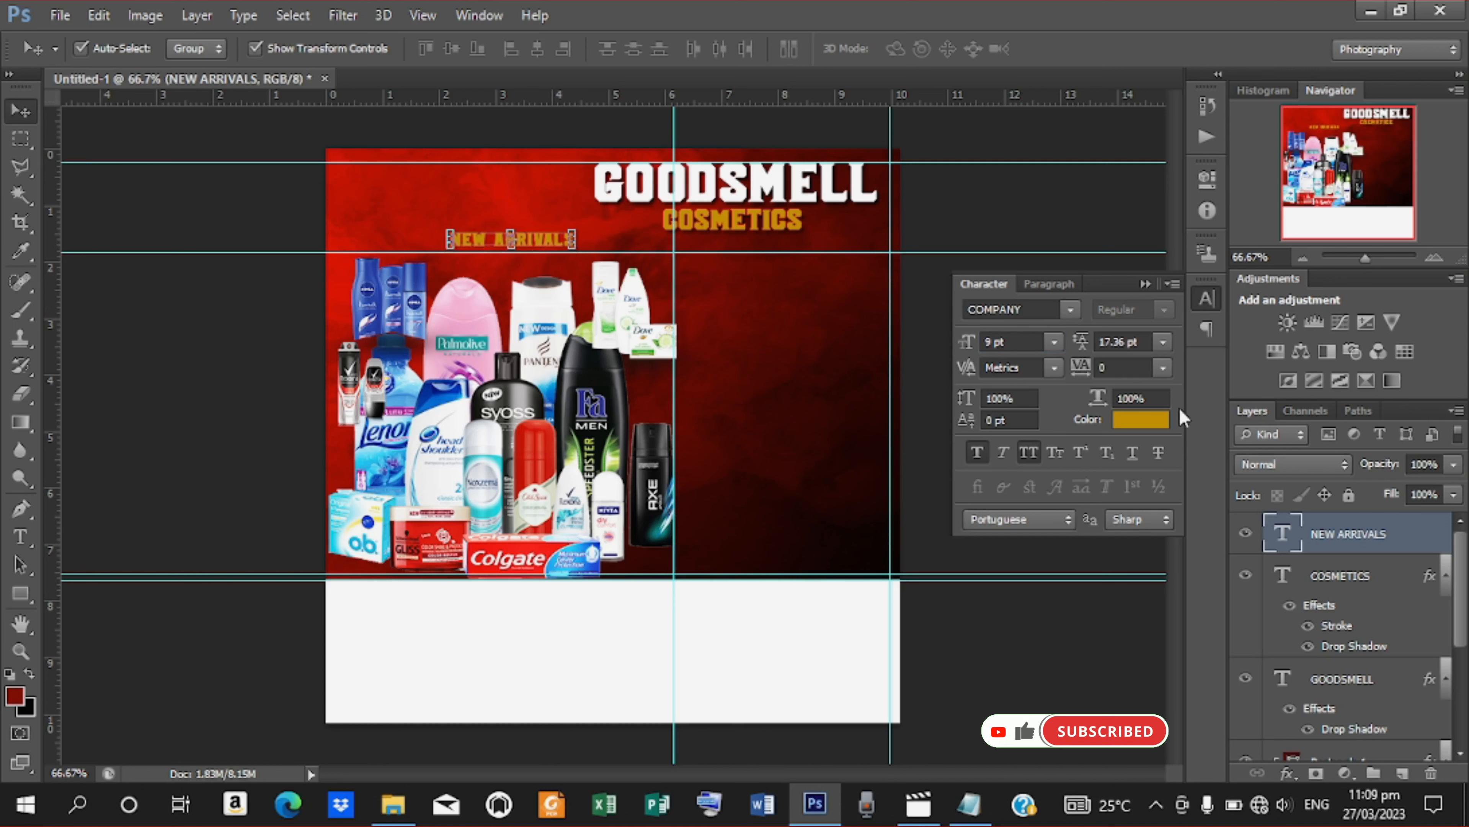
Change the NEW ARRIVALS text colour to the white sampled from GOODSMELL
click(1164, 428)
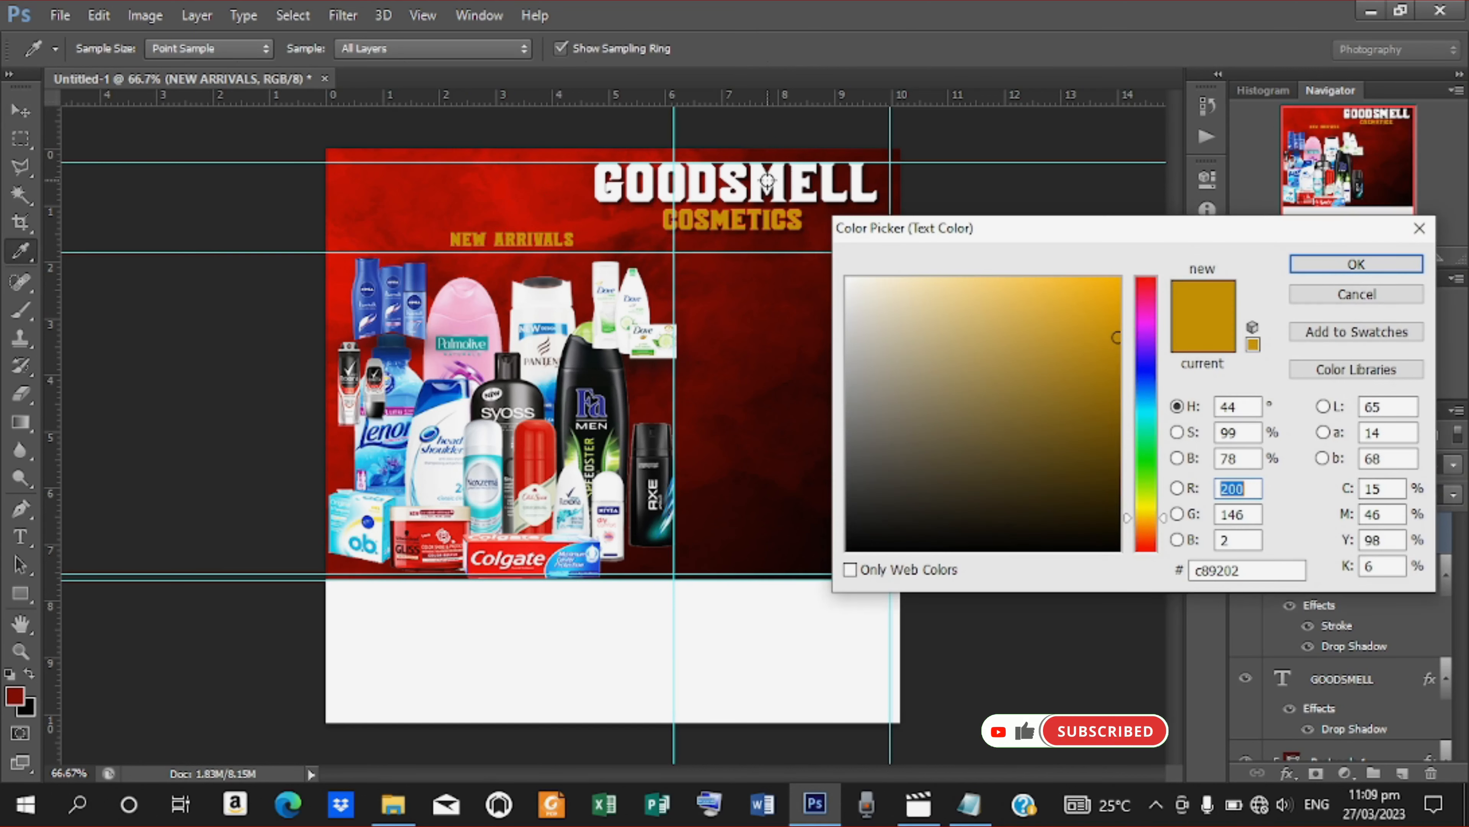
click(767, 181)
click(1348, 265)
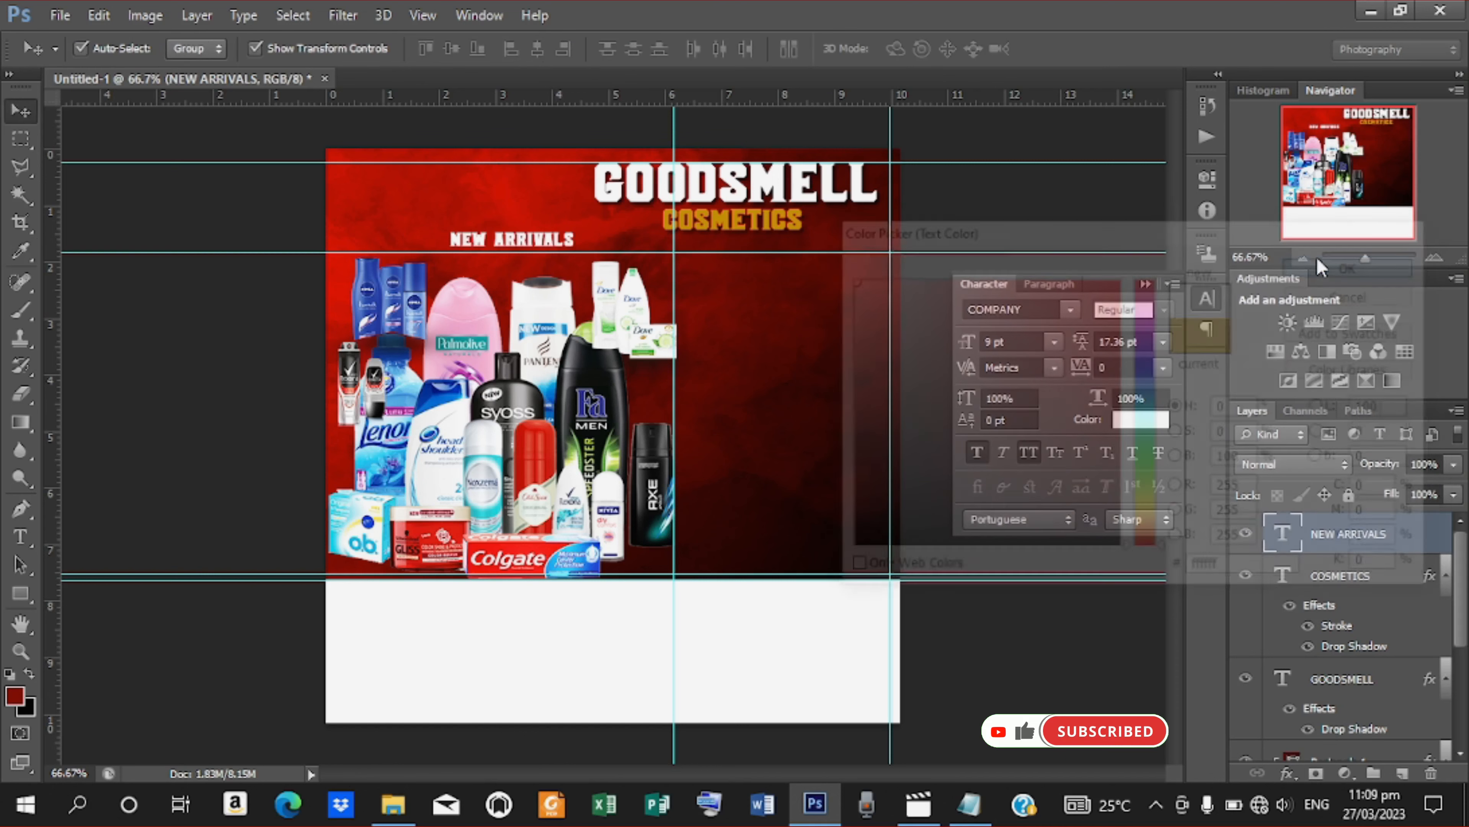
Draw a rounded rectangle of about 193 × 32 px with a 50 px radius over NEW ARRIVALS and centre it on the text
click(27, 596)
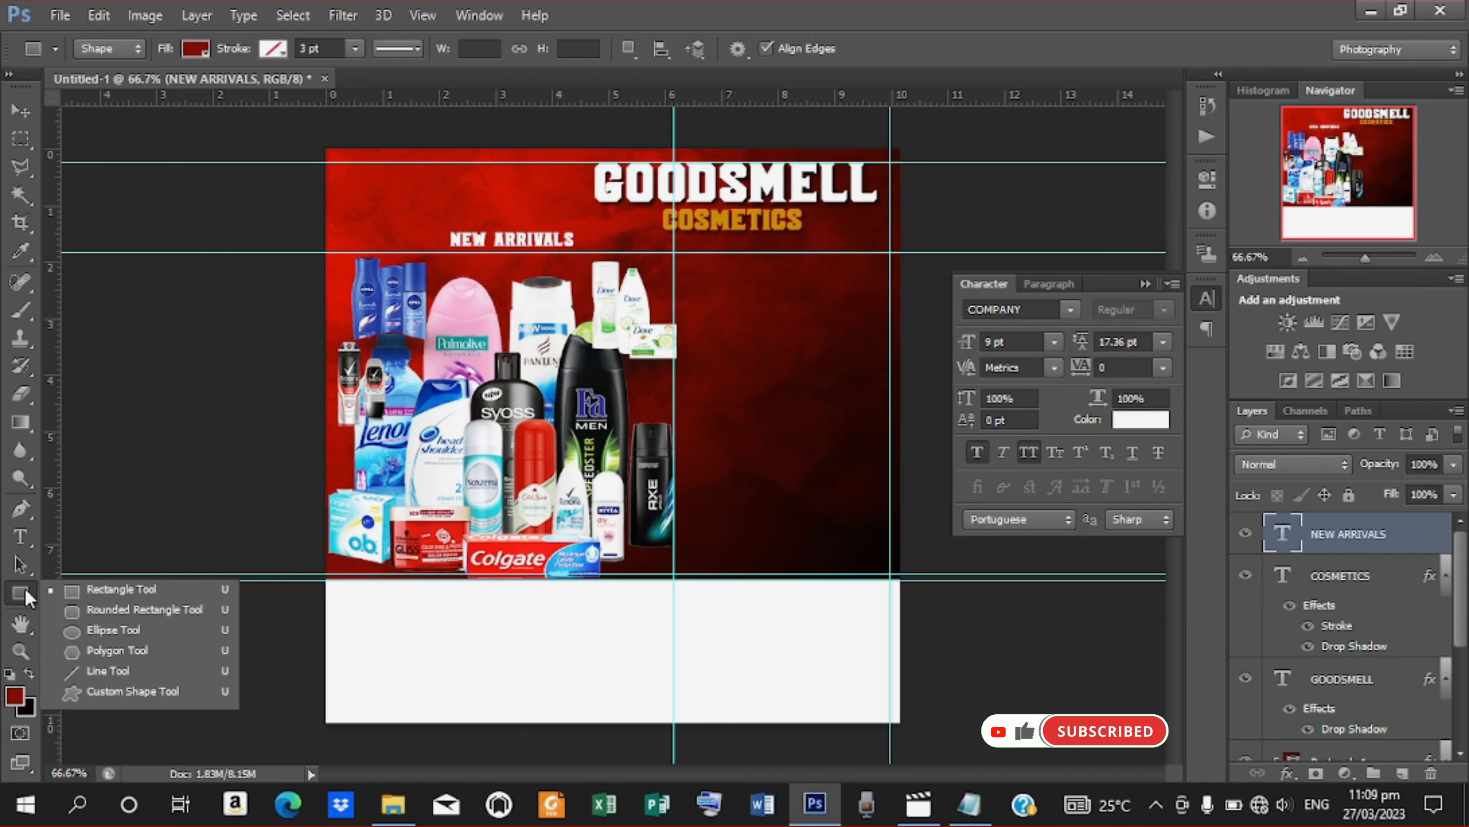
click(117, 609)
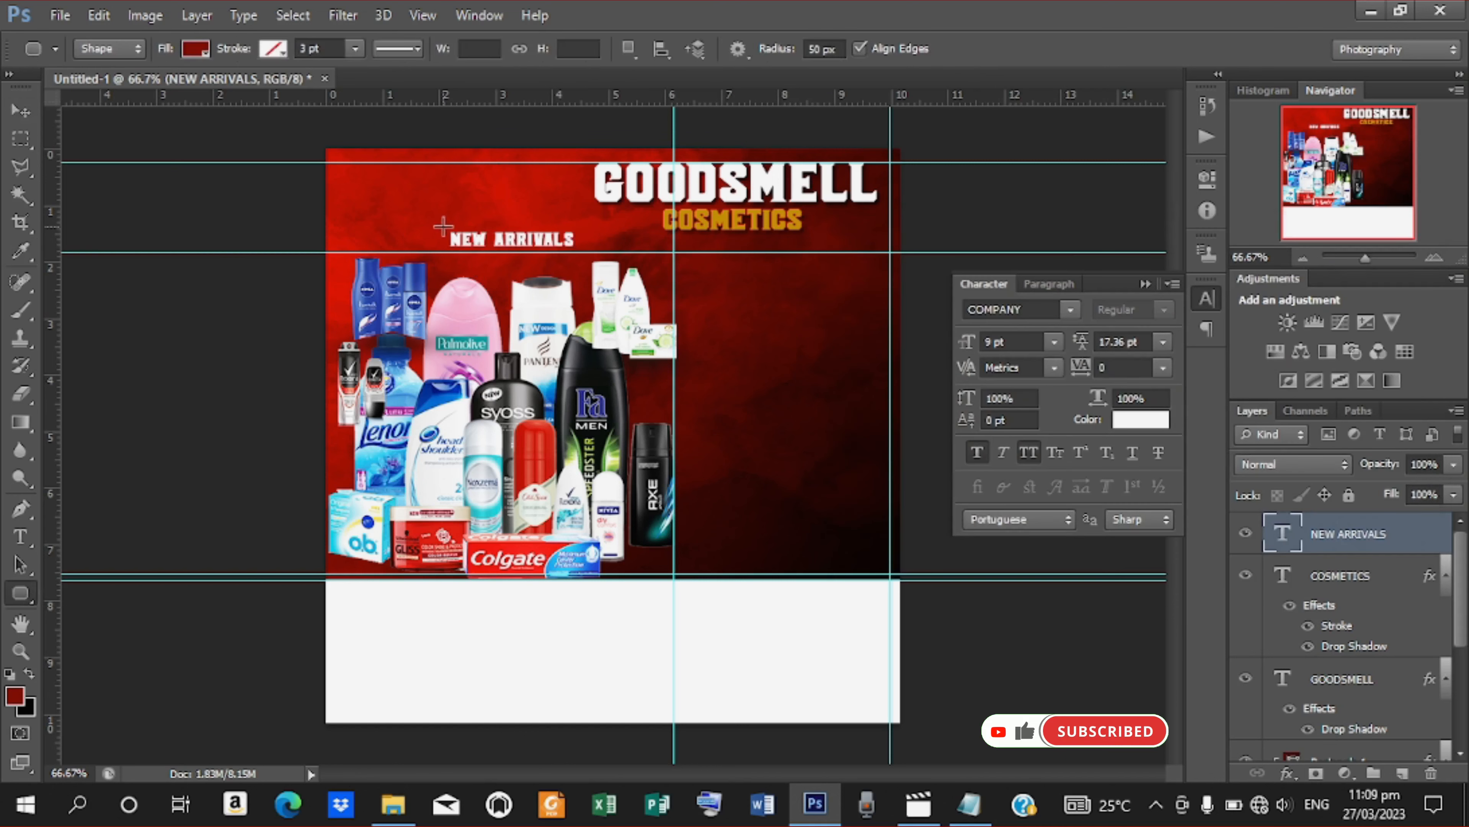
drag(445, 230, 583, 251)
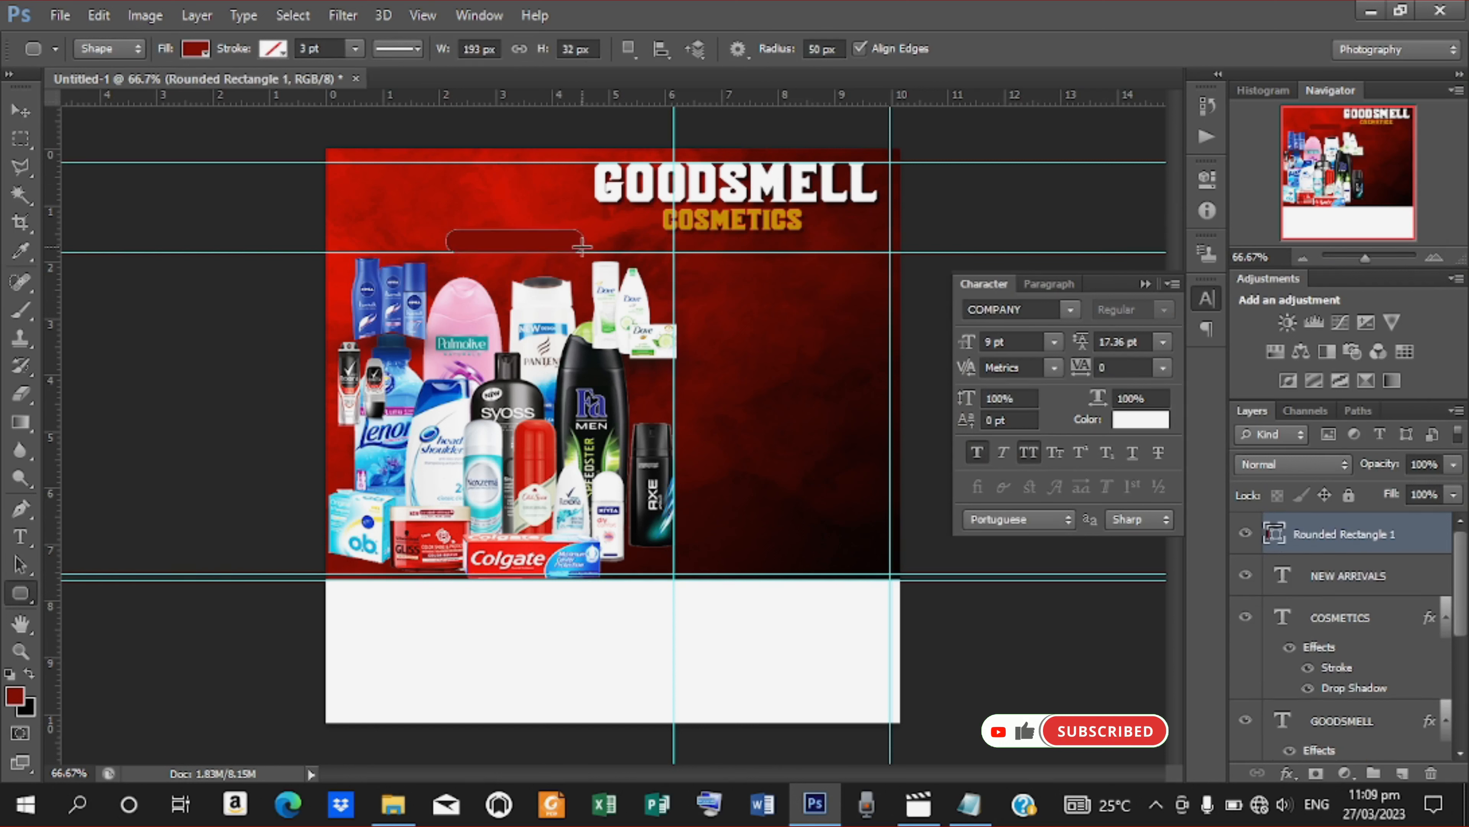
click(20, 111)
key(Left)
key(Left)
key(Left)
key(Left)
key(Left)
key(Left)
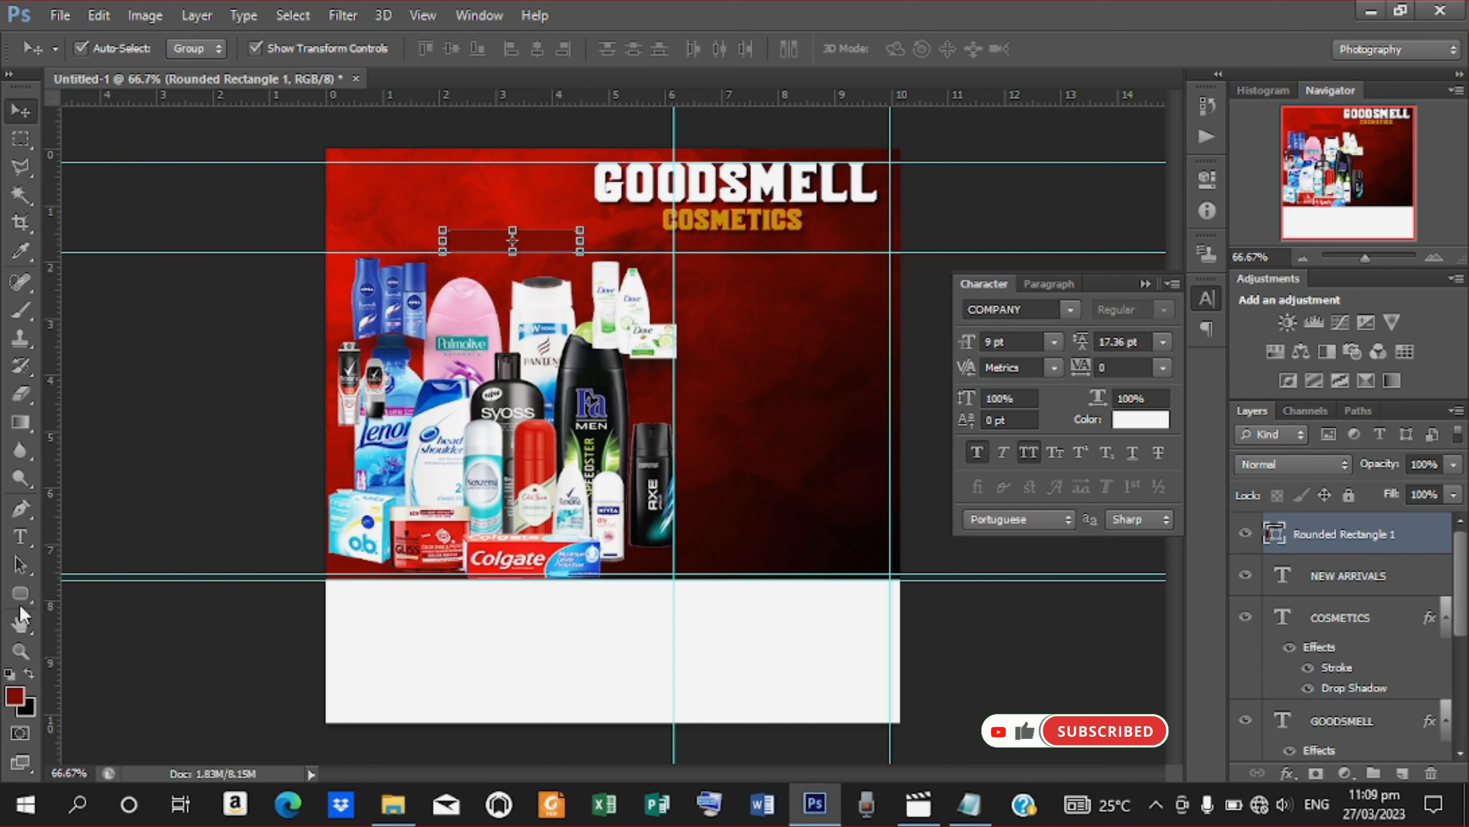
Change the rounded rectangle's fill to the dark red 590000
click(20, 594)
click(197, 49)
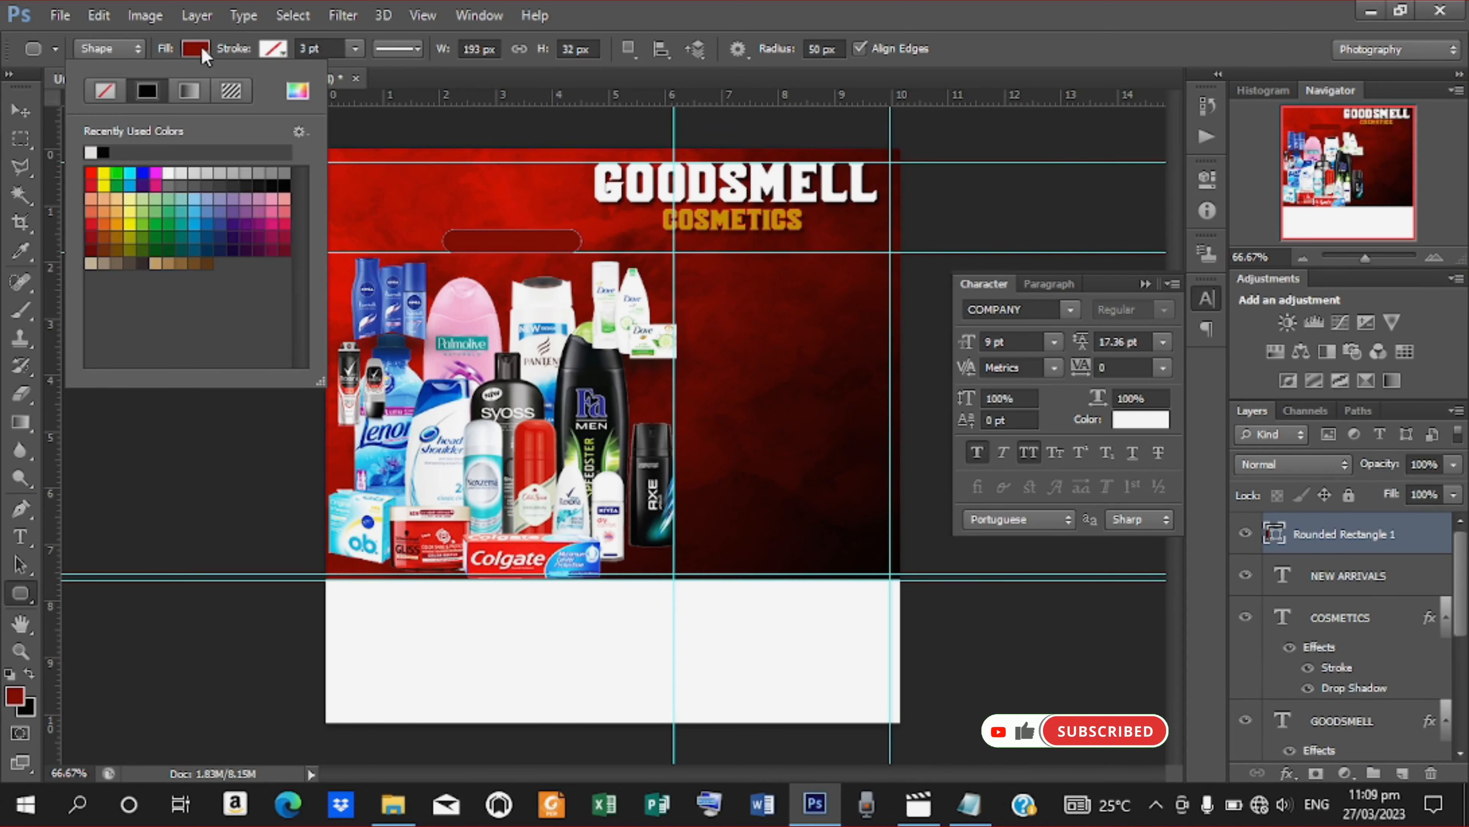
click(300, 91)
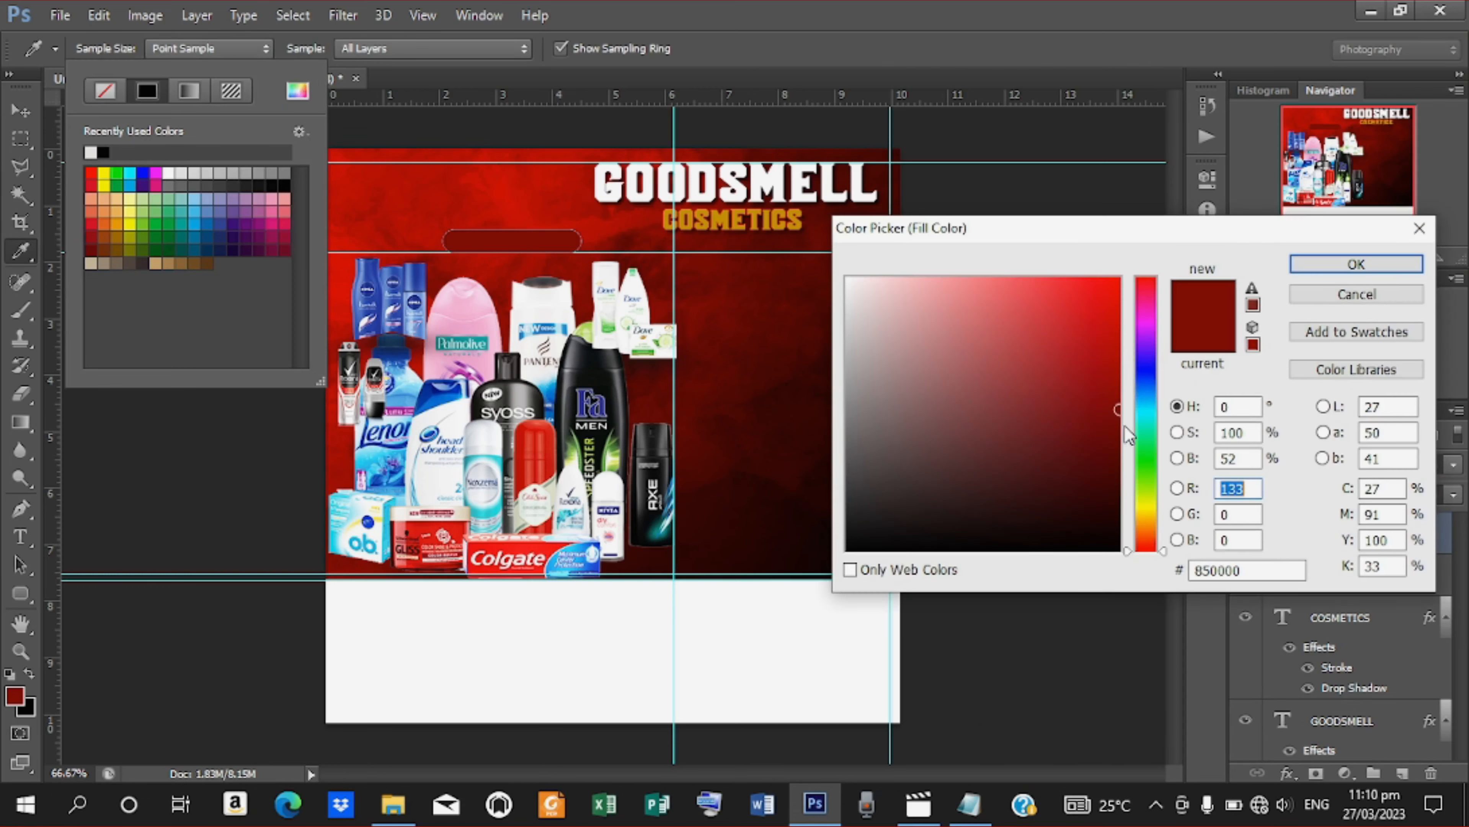
text(89)
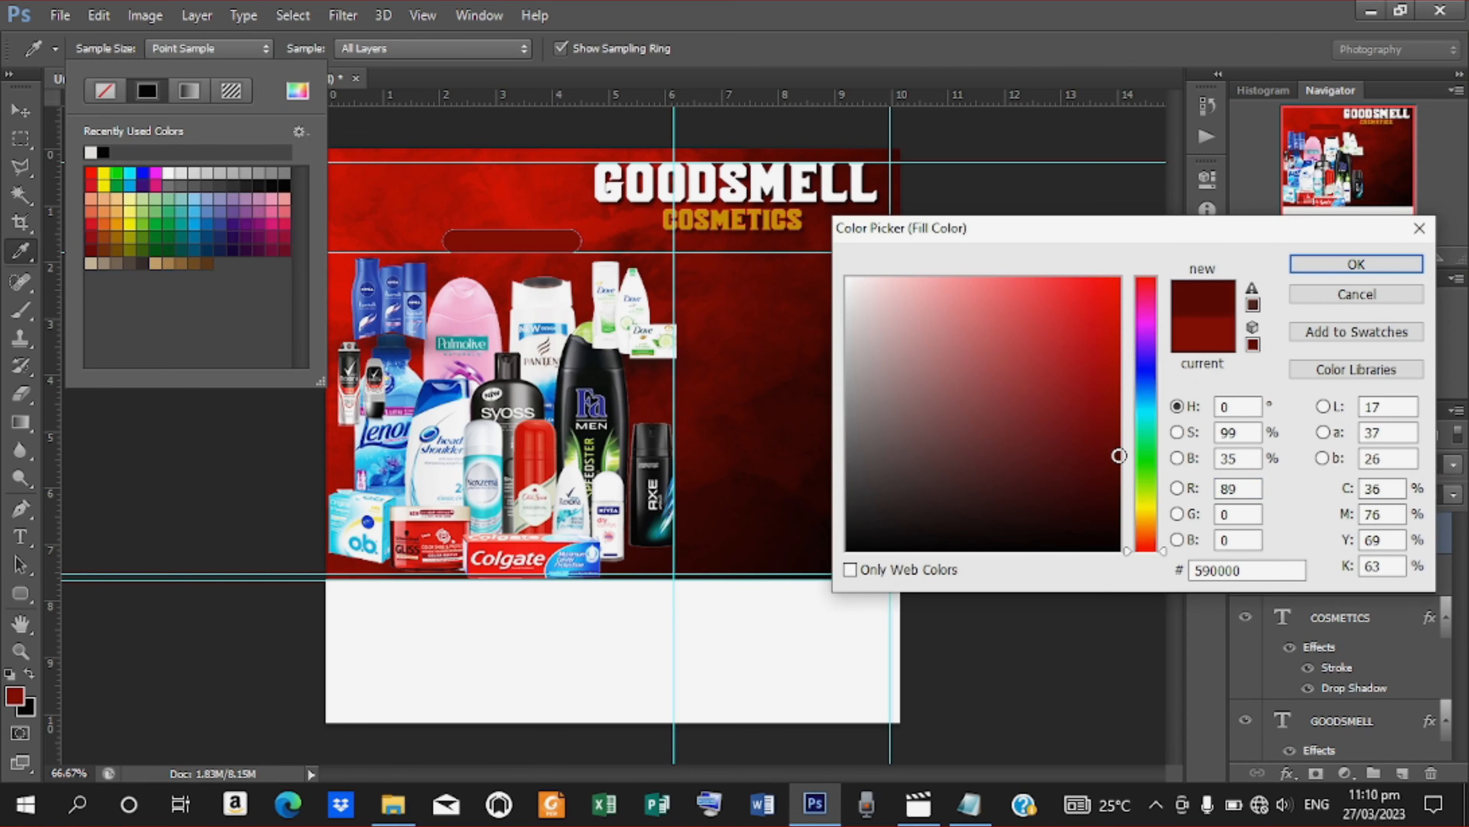
click(1349, 265)
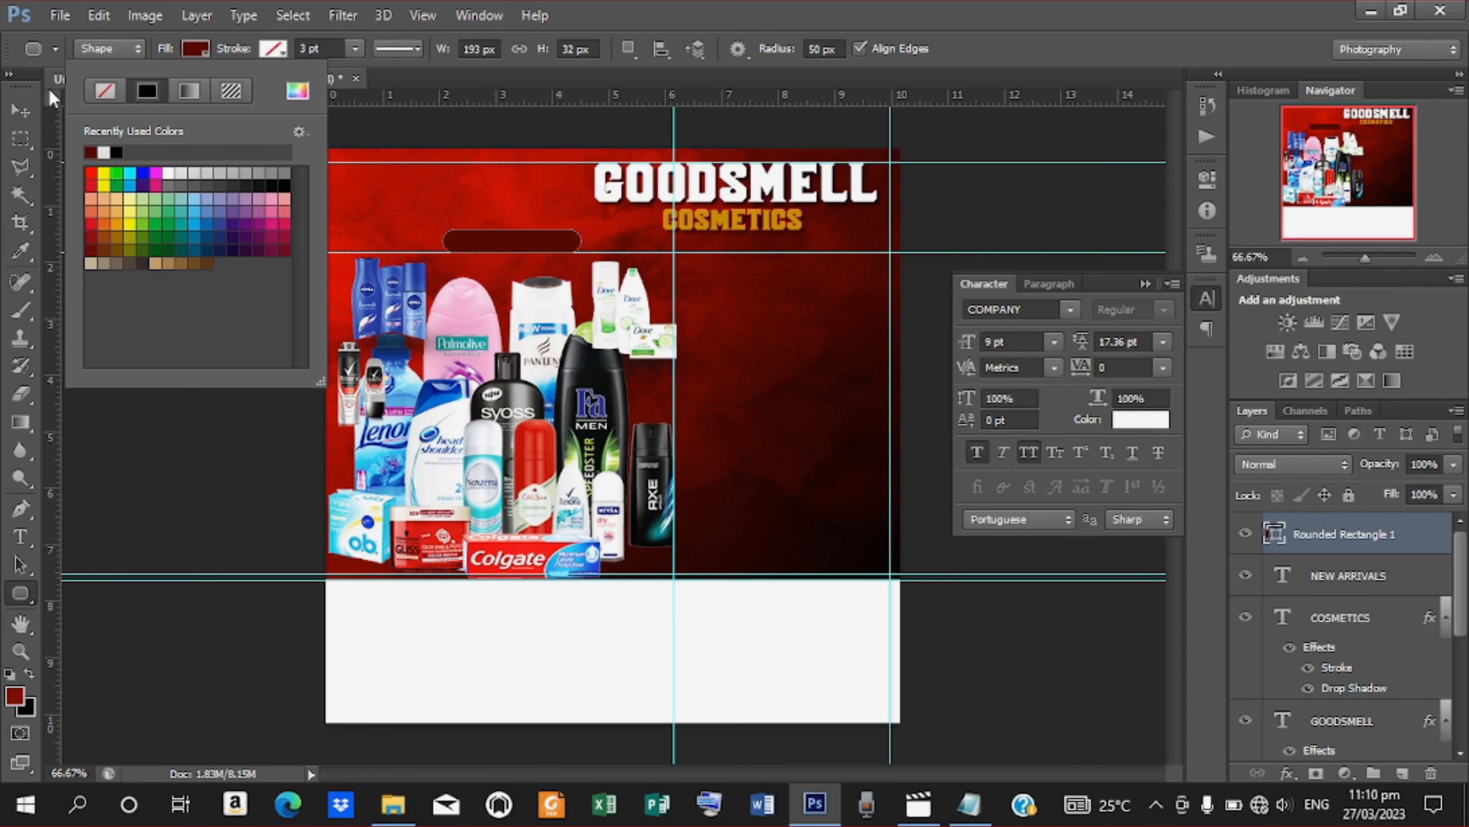
Bring the NEW ARRIVALS layer in front of the rounded rectangle and nudge the text down to centre it vertically on the shape
click(23, 110)
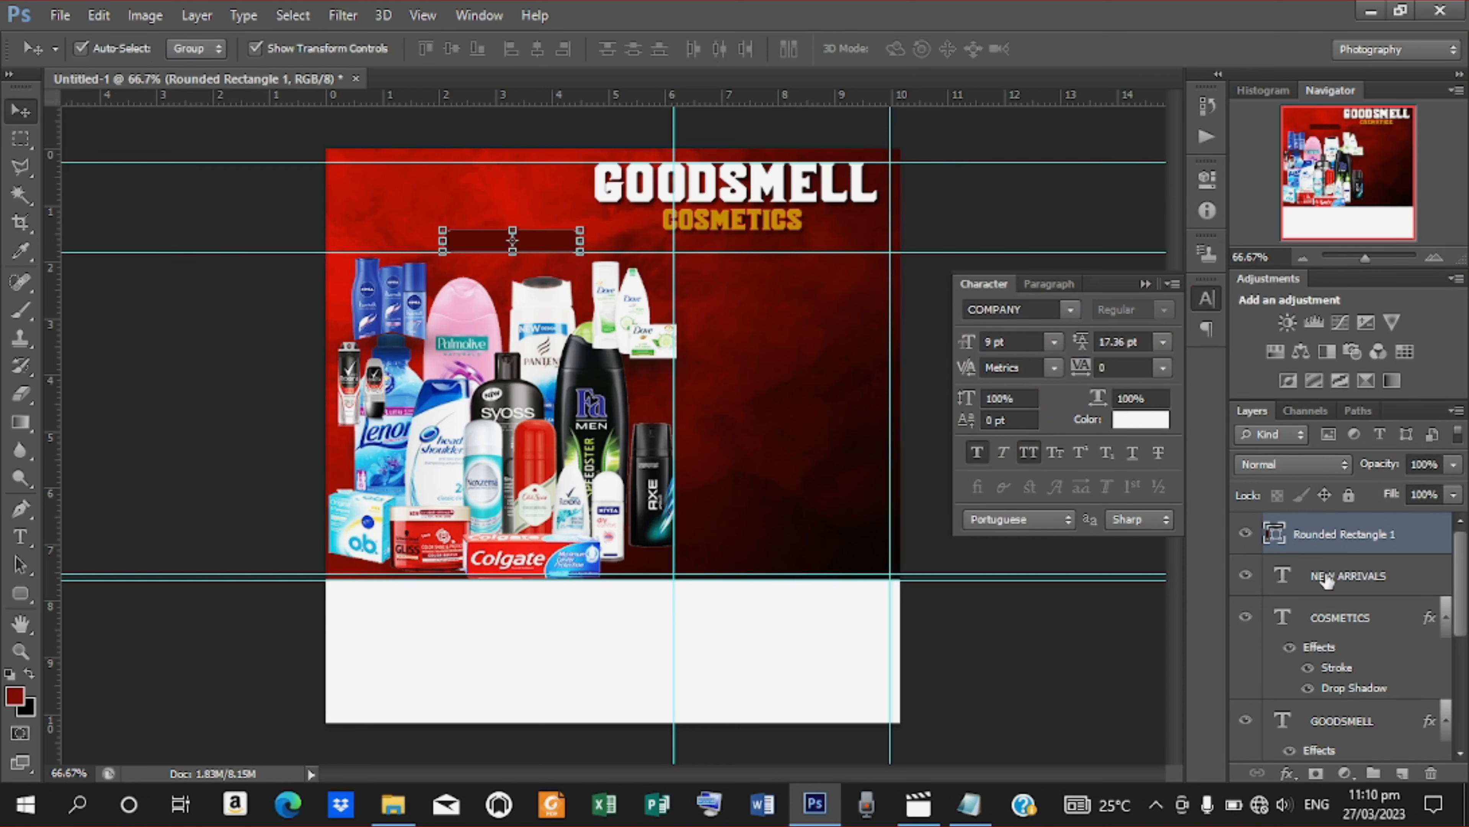
drag(1326, 579, 1330, 536)
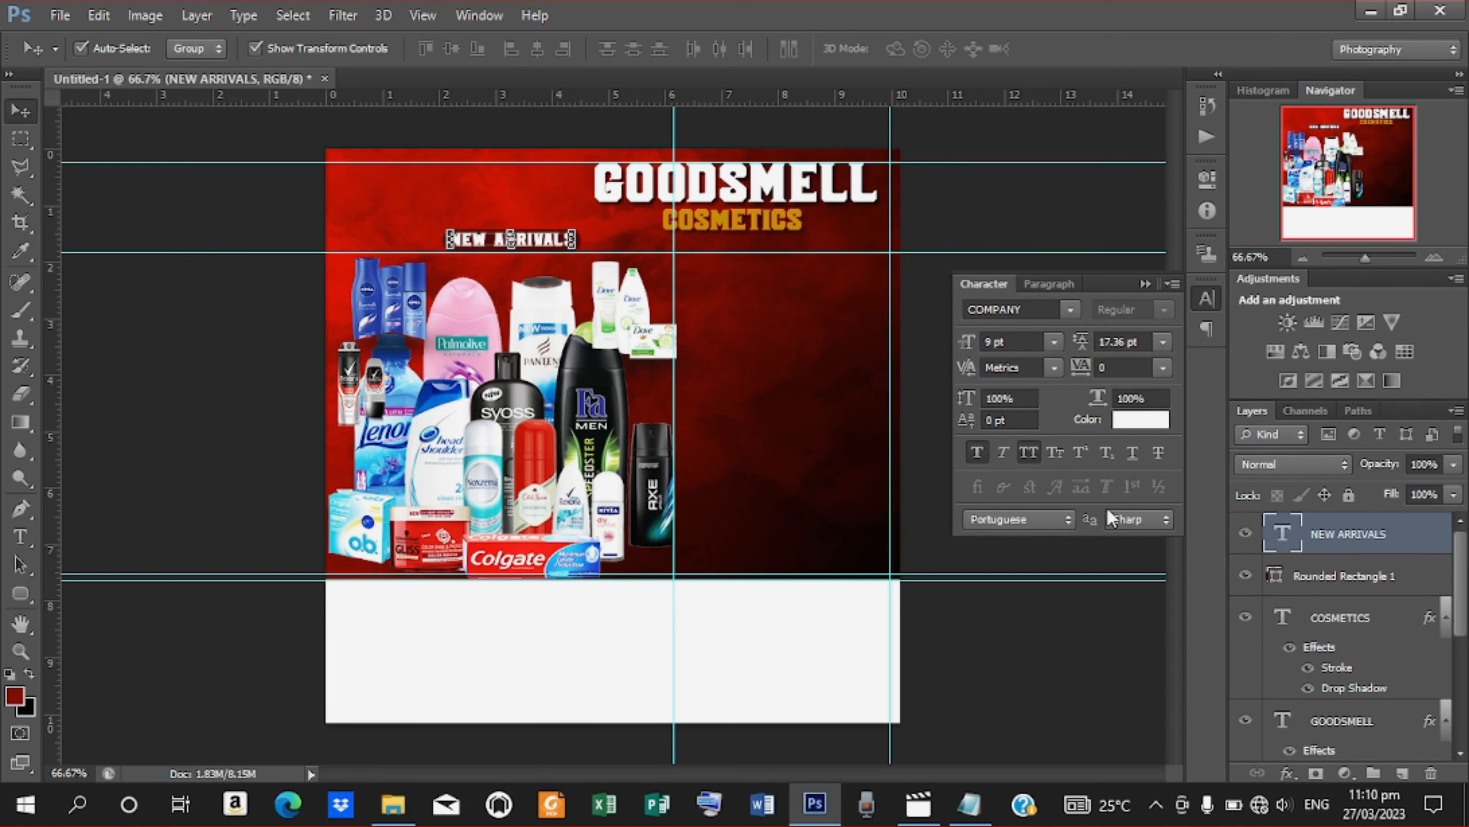
key(Down)
key(Down)
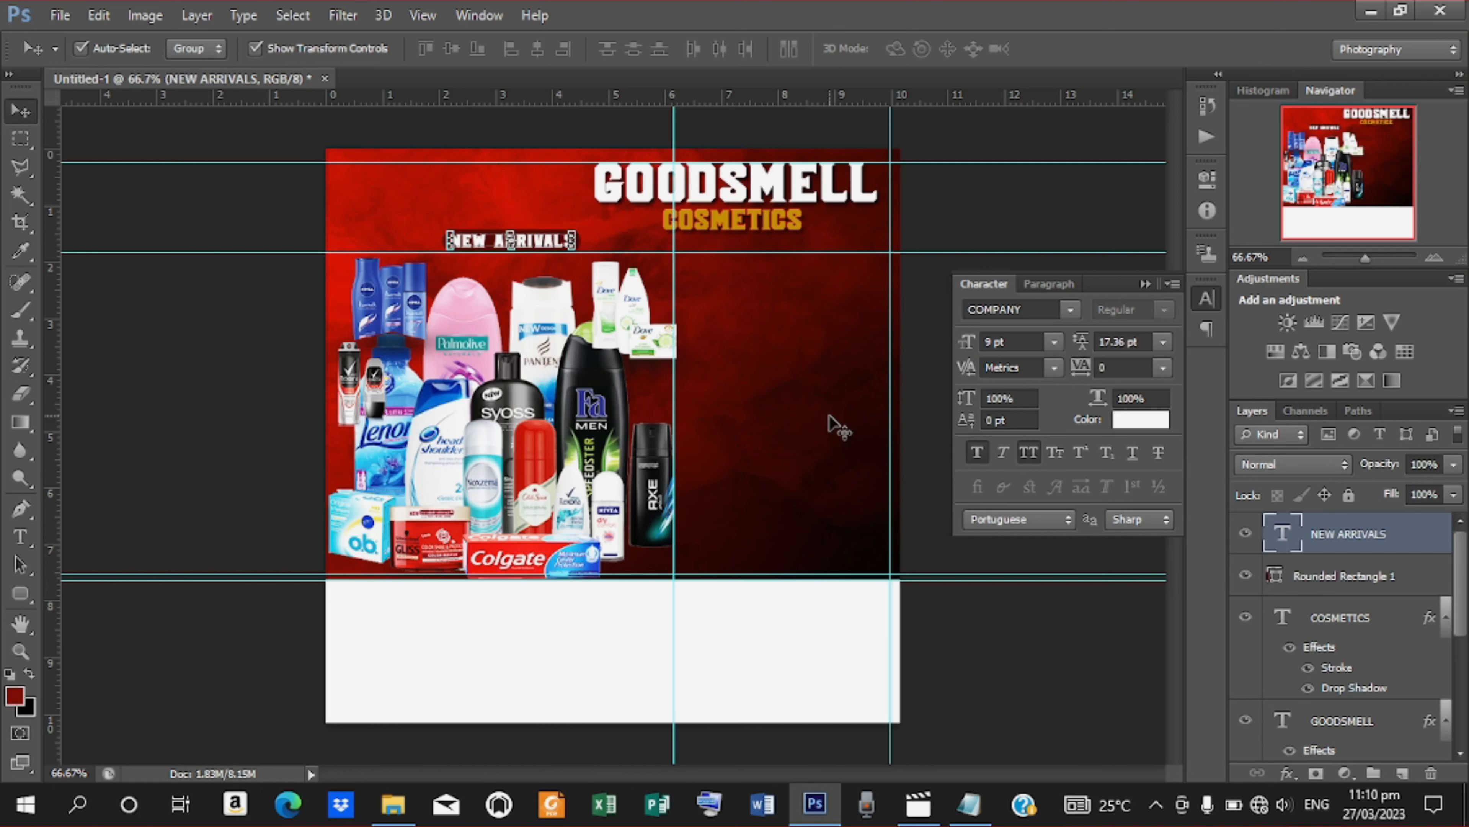
shift+click(1317, 579)
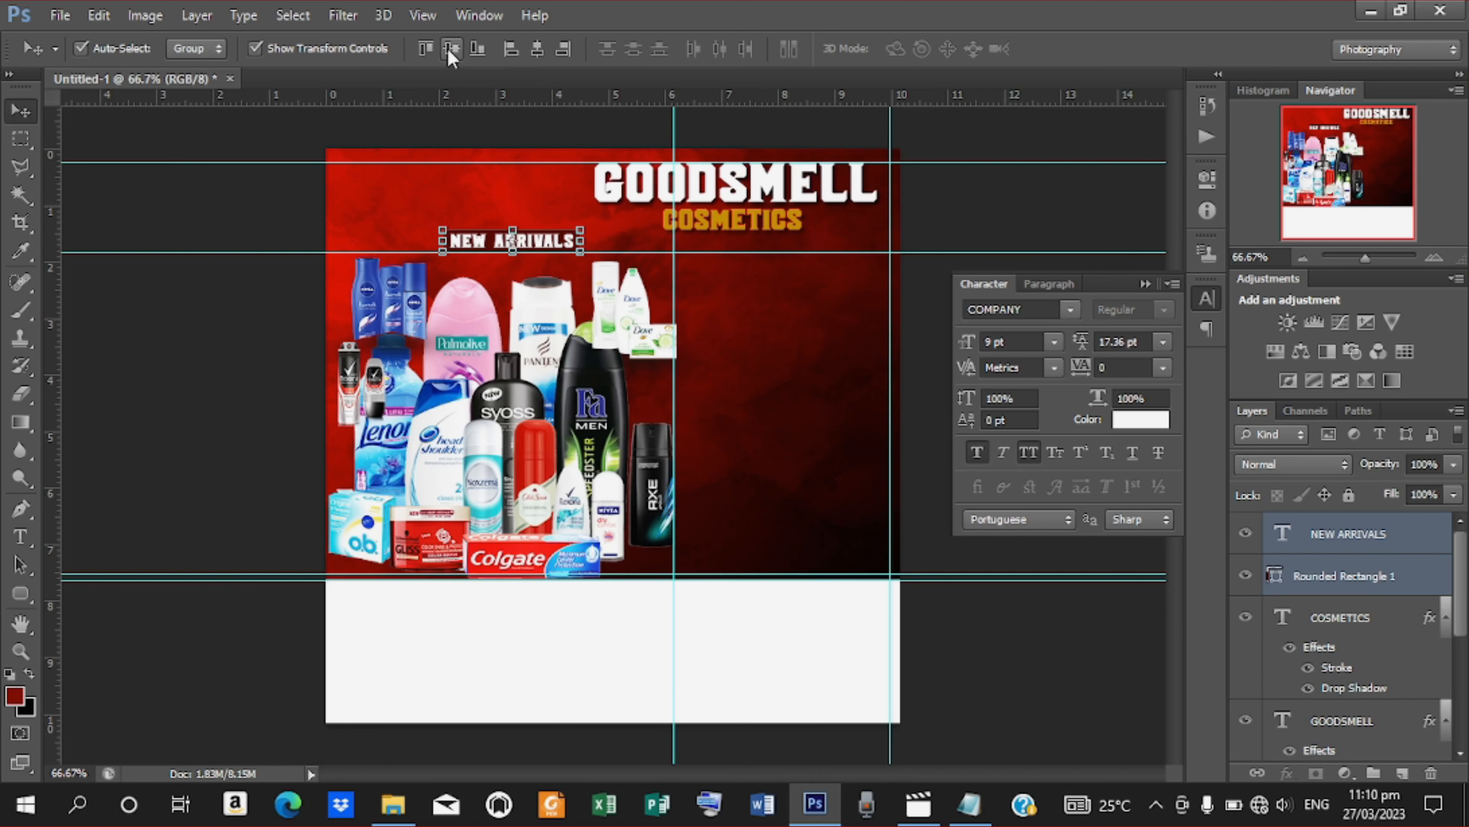
click(1050, 654)
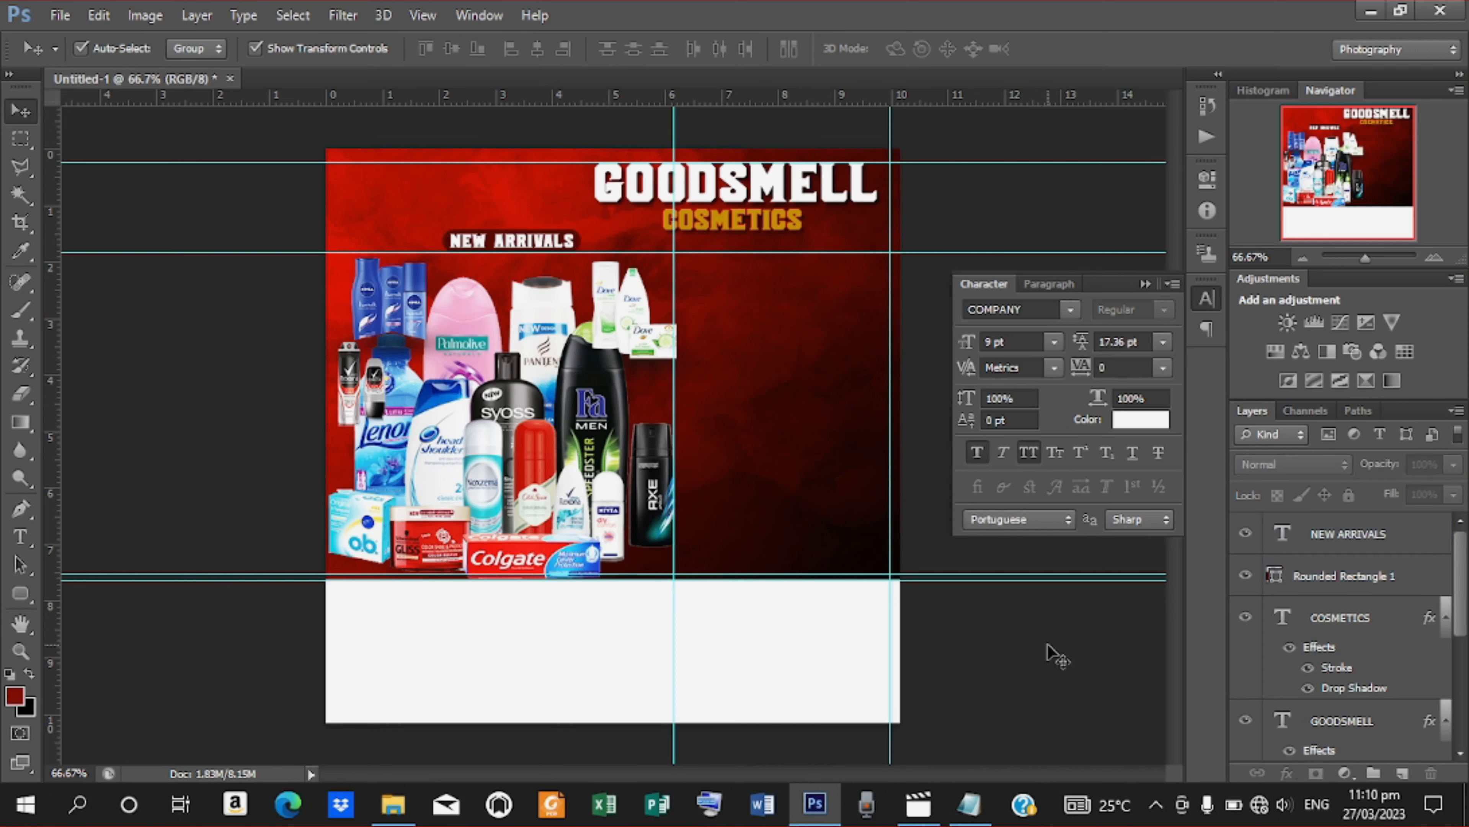
Copy We Deal In from the Notepad file and paste it as a new text line below COSMETICS in the Photoshop flyer
click(553, 246)
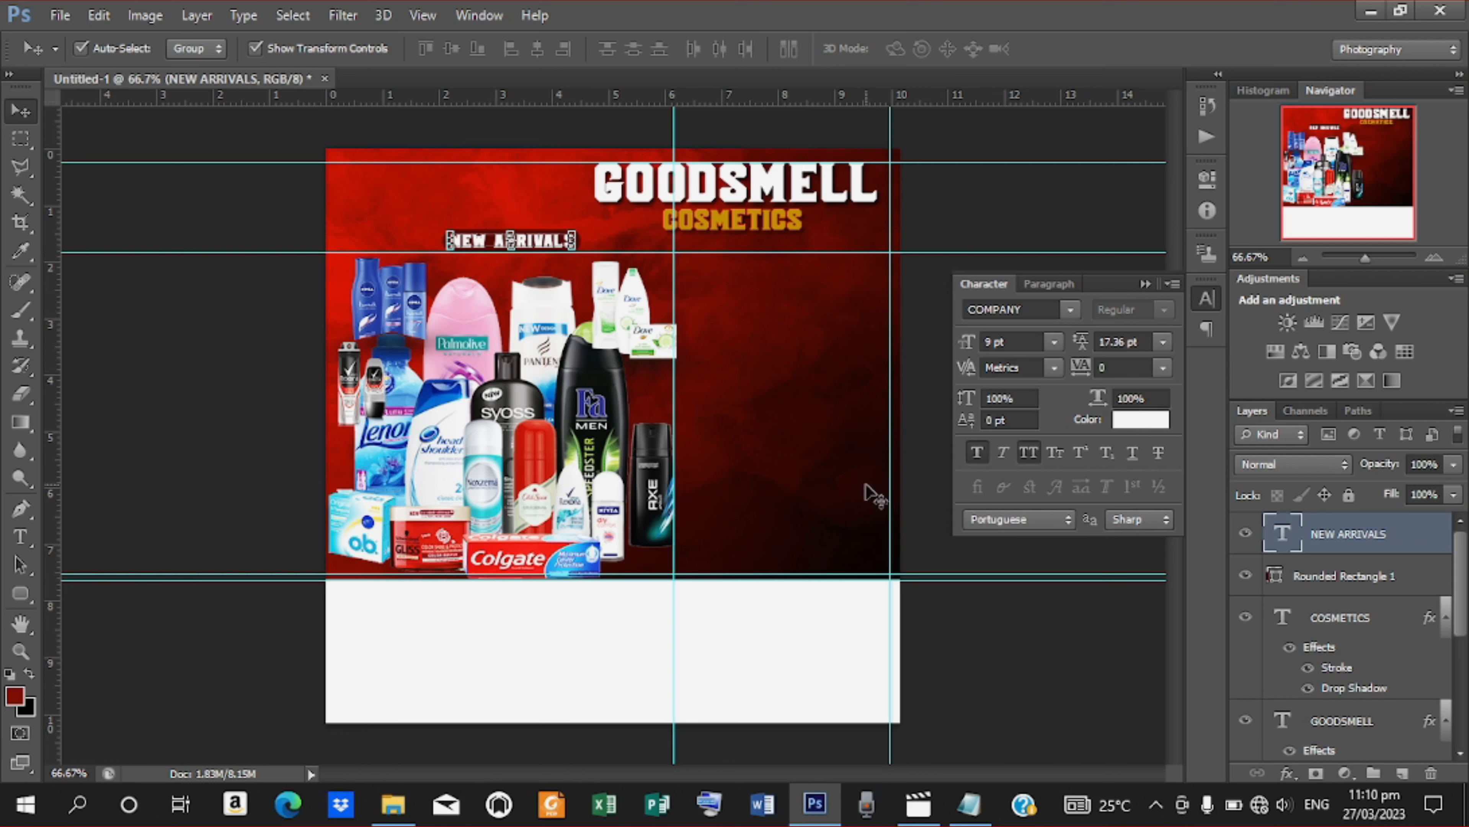
click(20, 538)
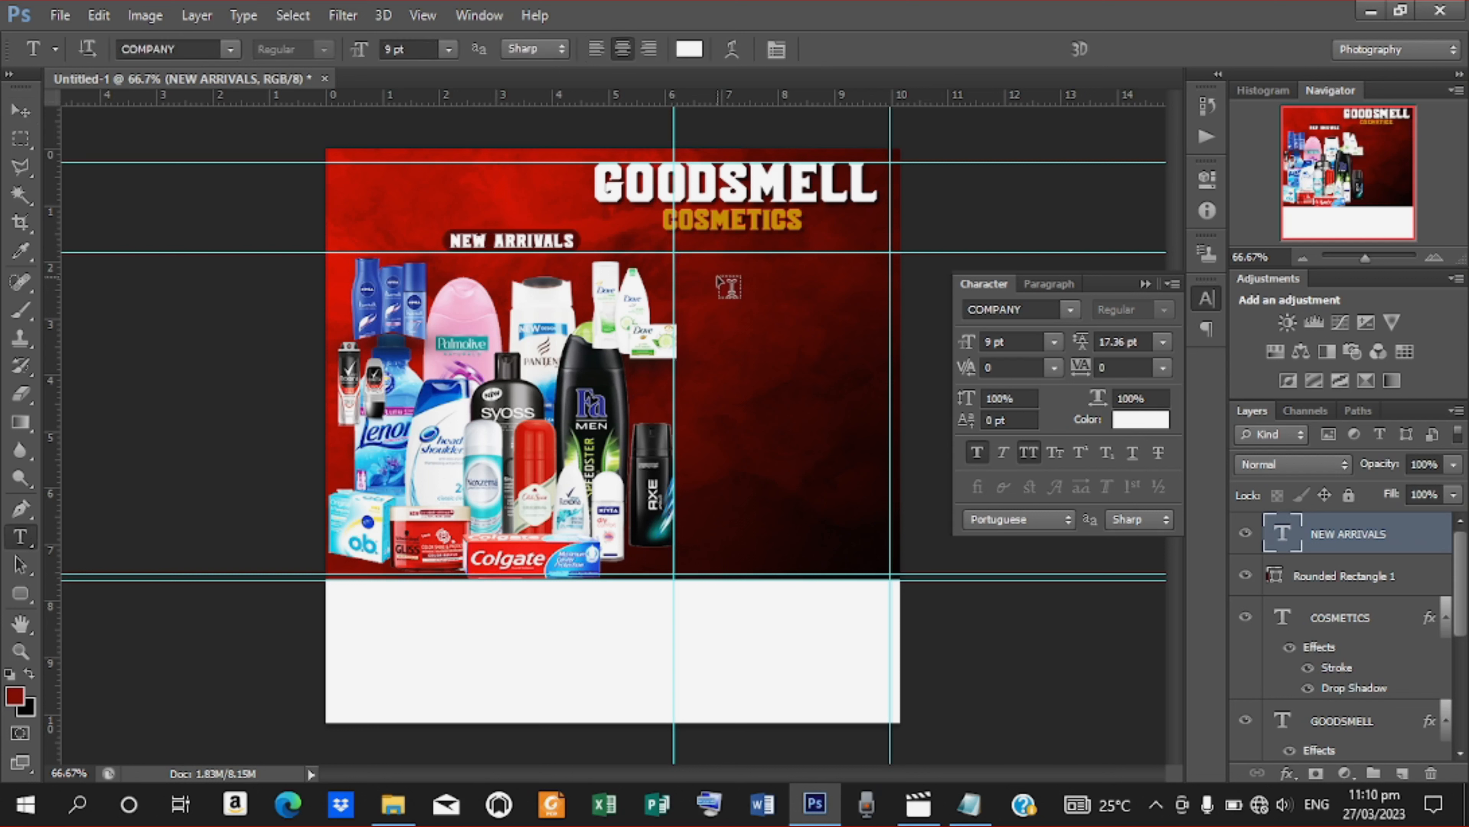
click(728, 286)
click(969, 805)
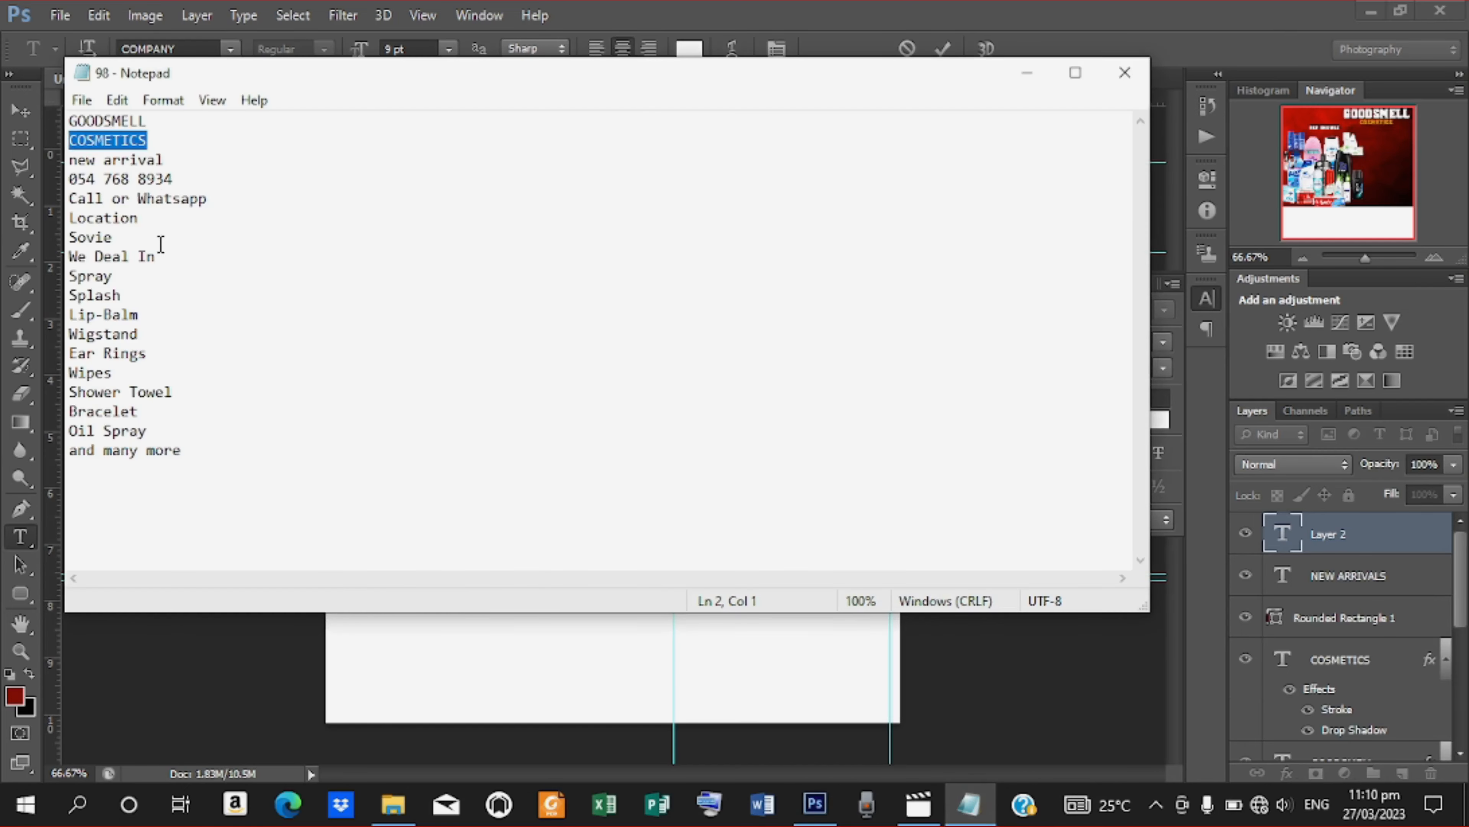
drag(168, 256, 66, 256)
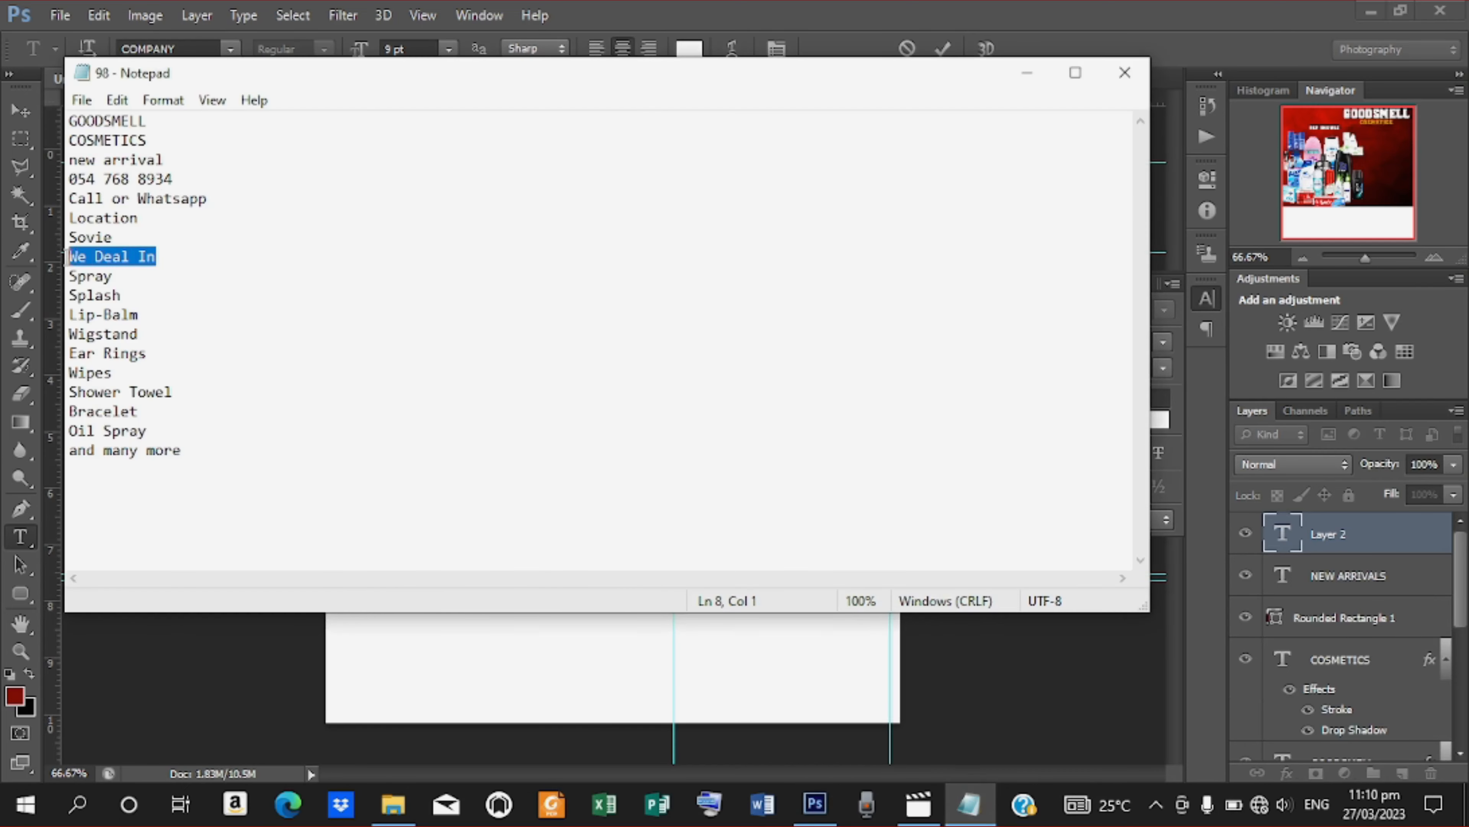
right_click(115, 263)
click(202, 333)
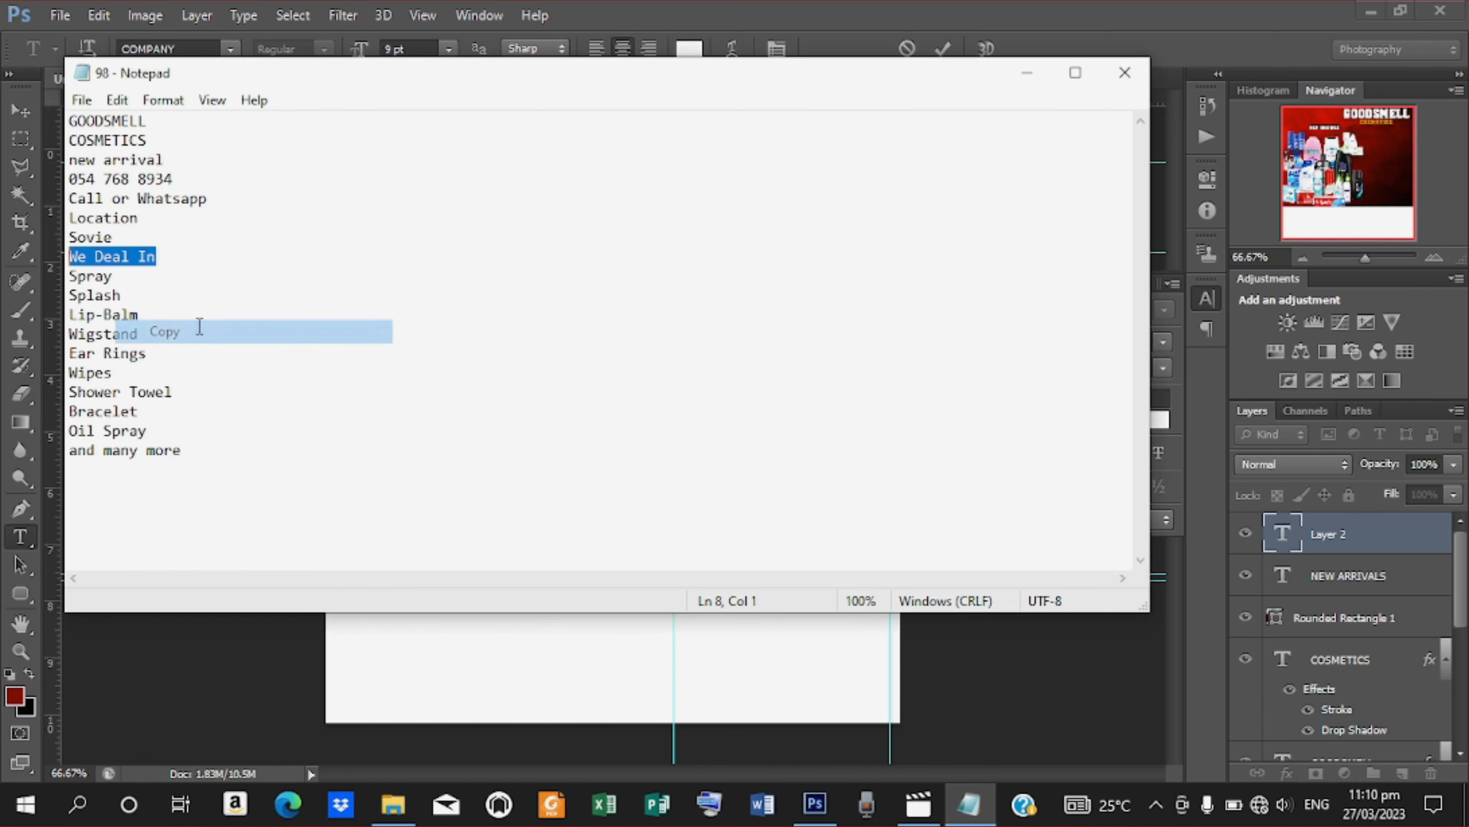
click(1027, 73)
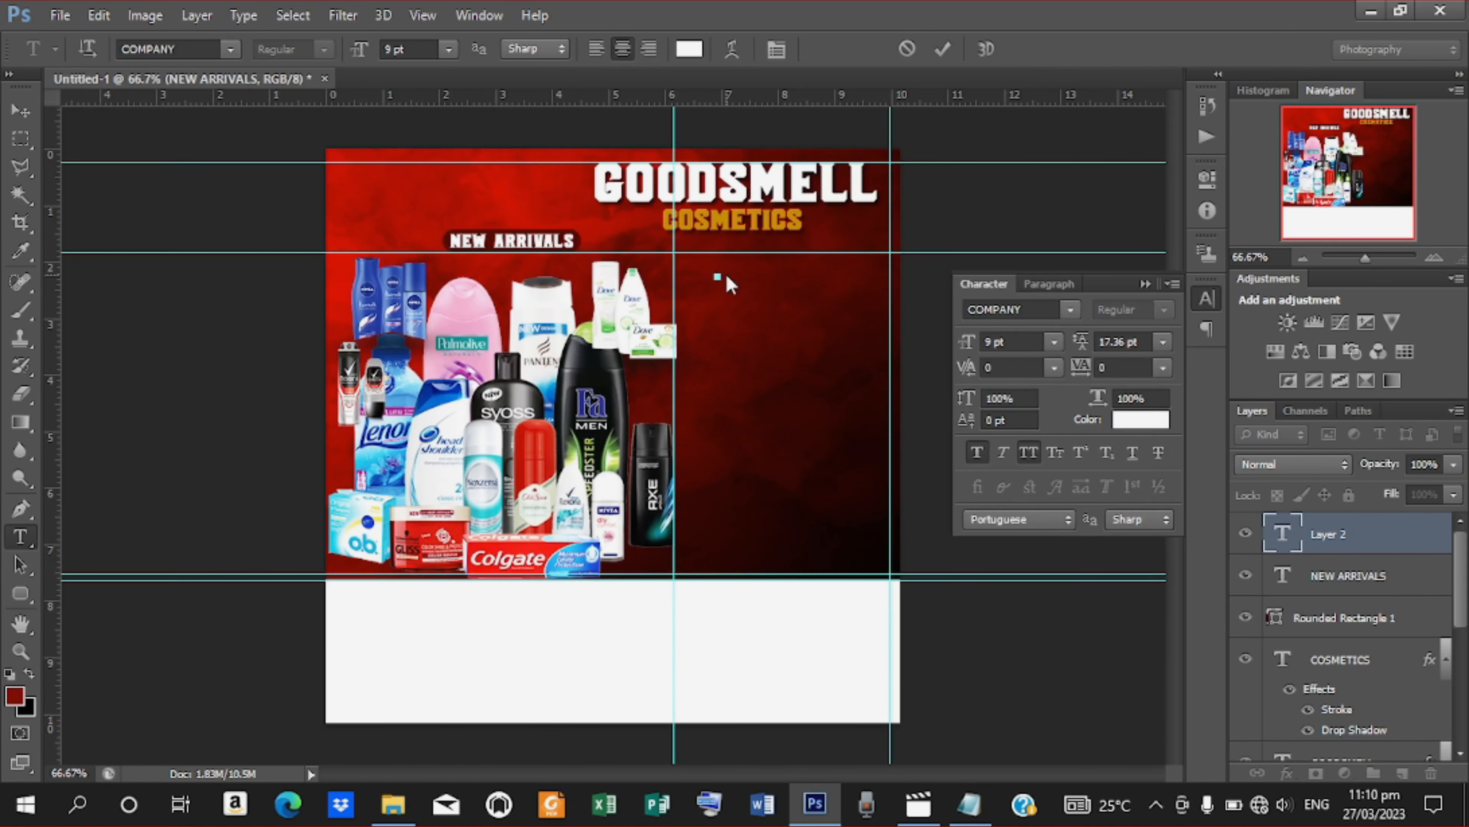
right_click(726, 277)
key(ctrl+v)
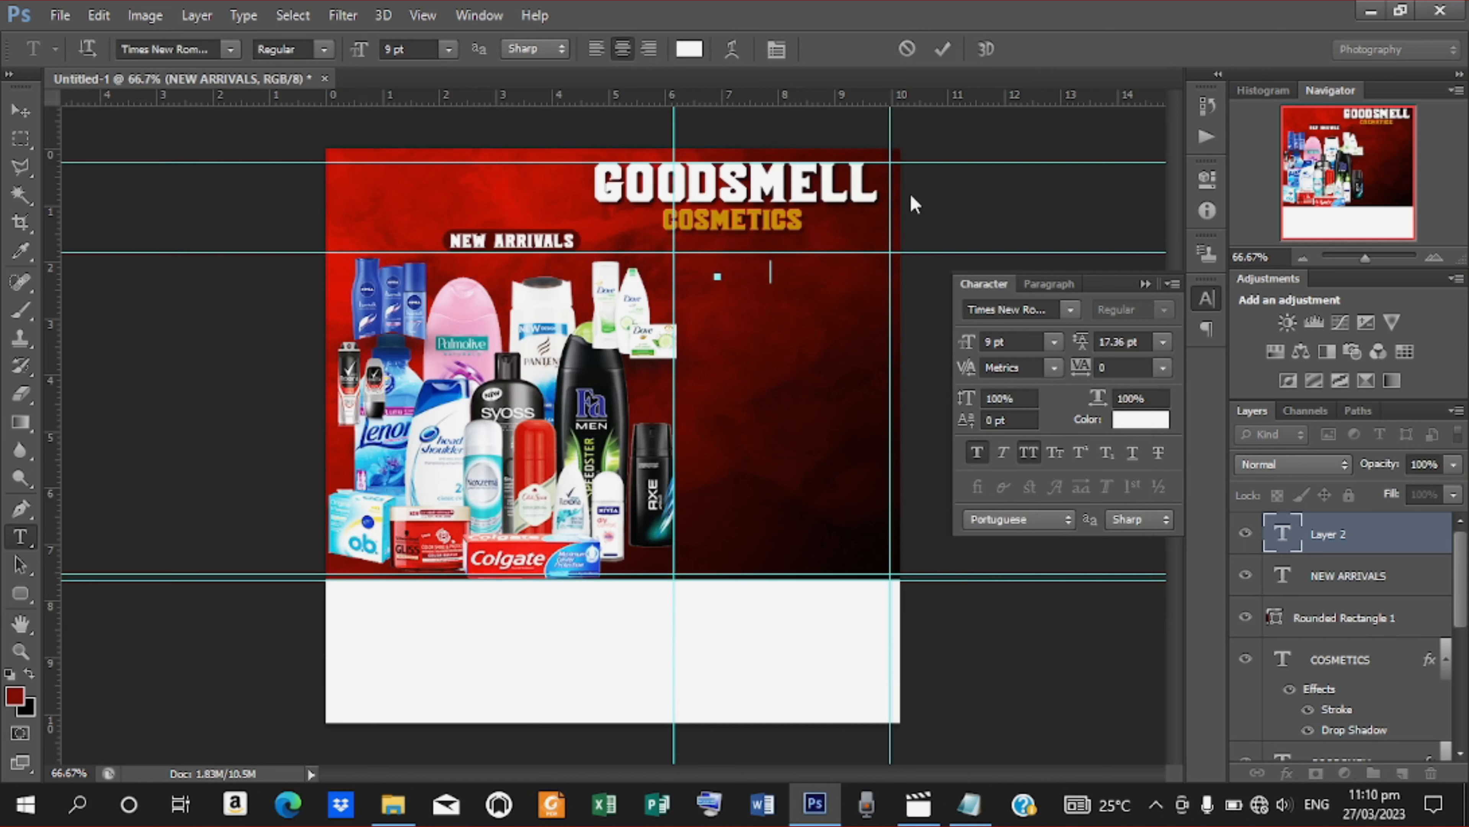
click(943, 49)
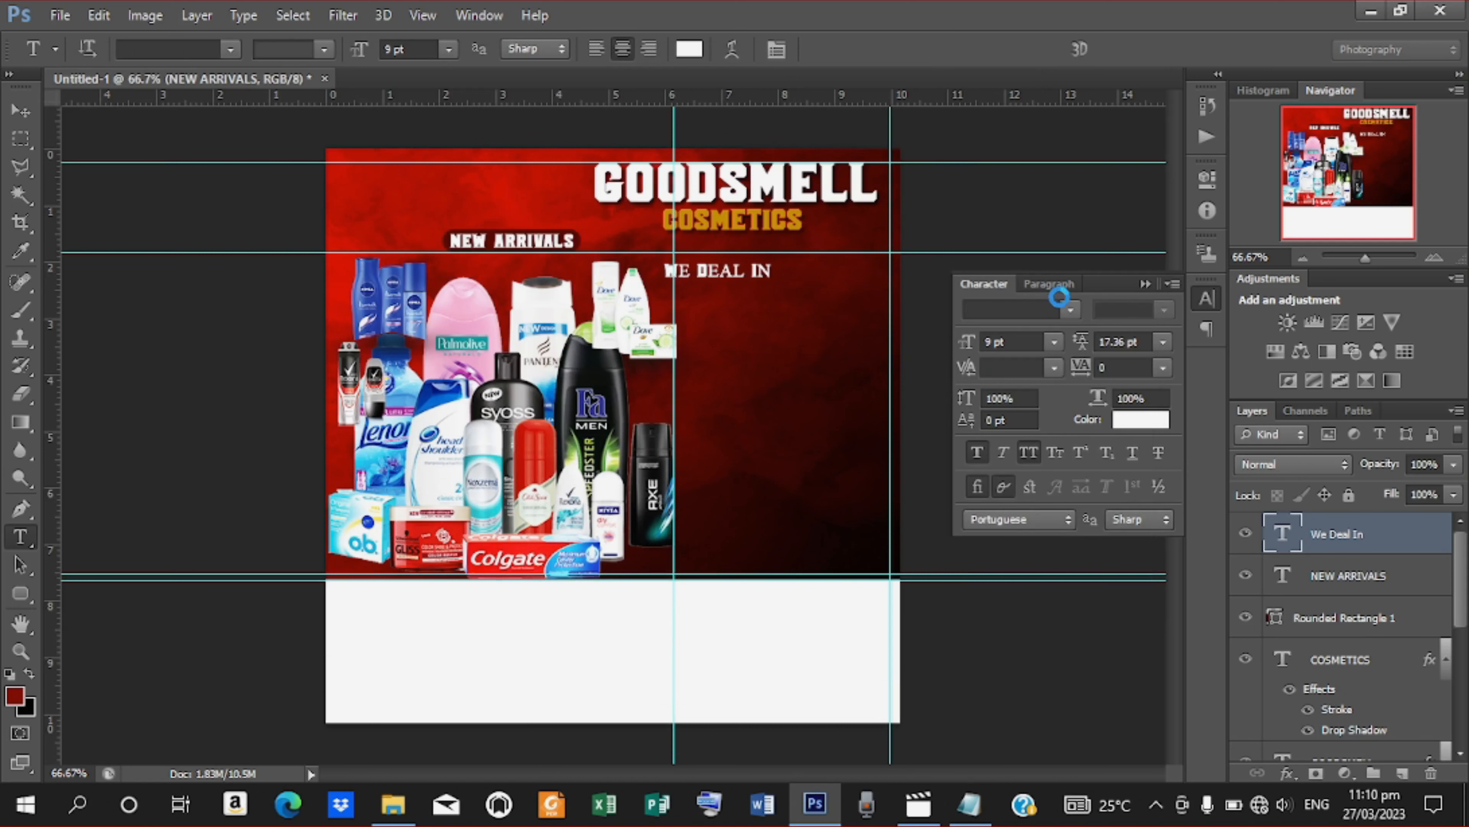
Browse the installed fonts and set the We Deal In text to Arizonia
click(1072, 310)
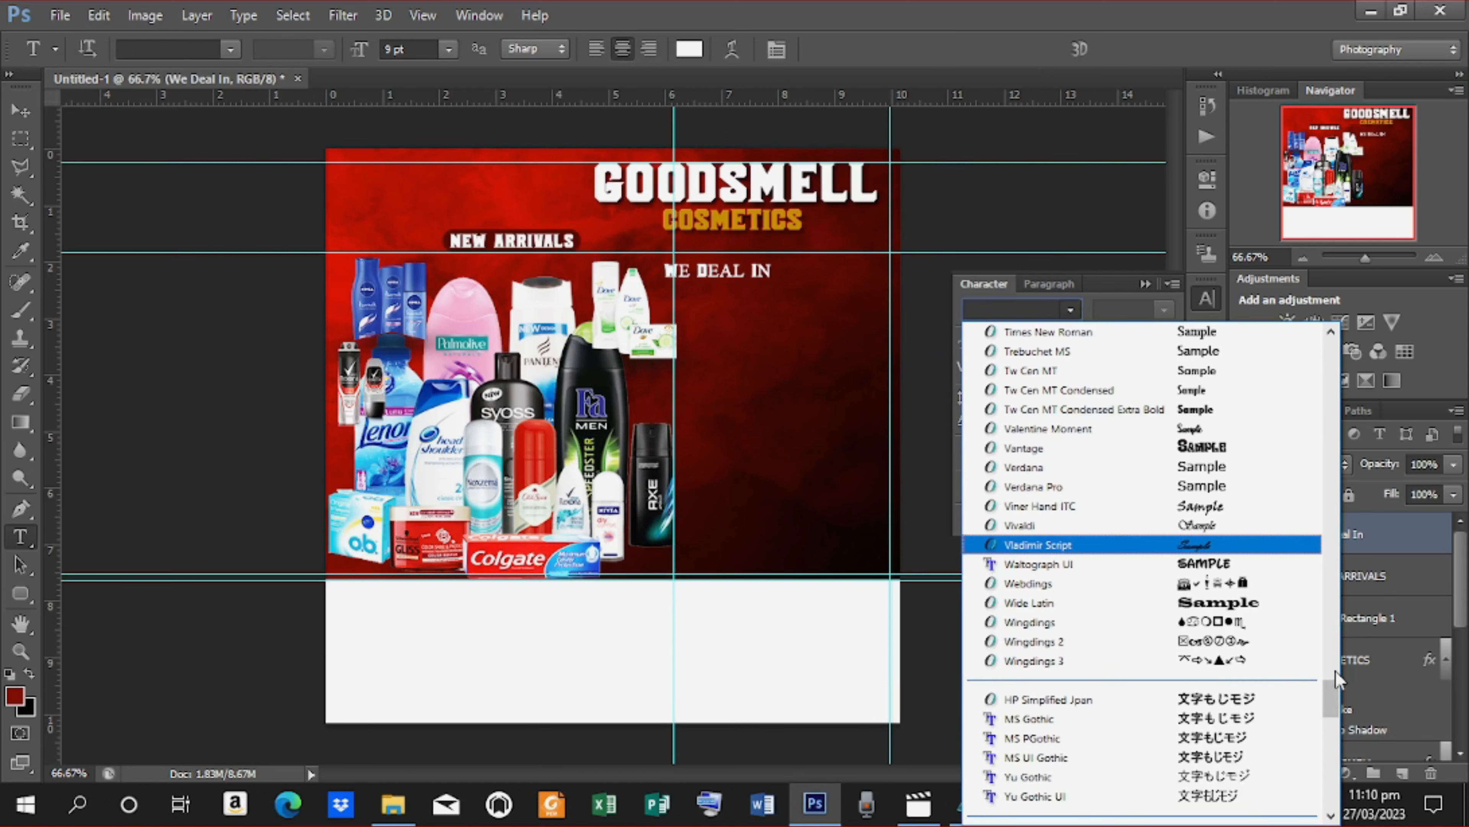
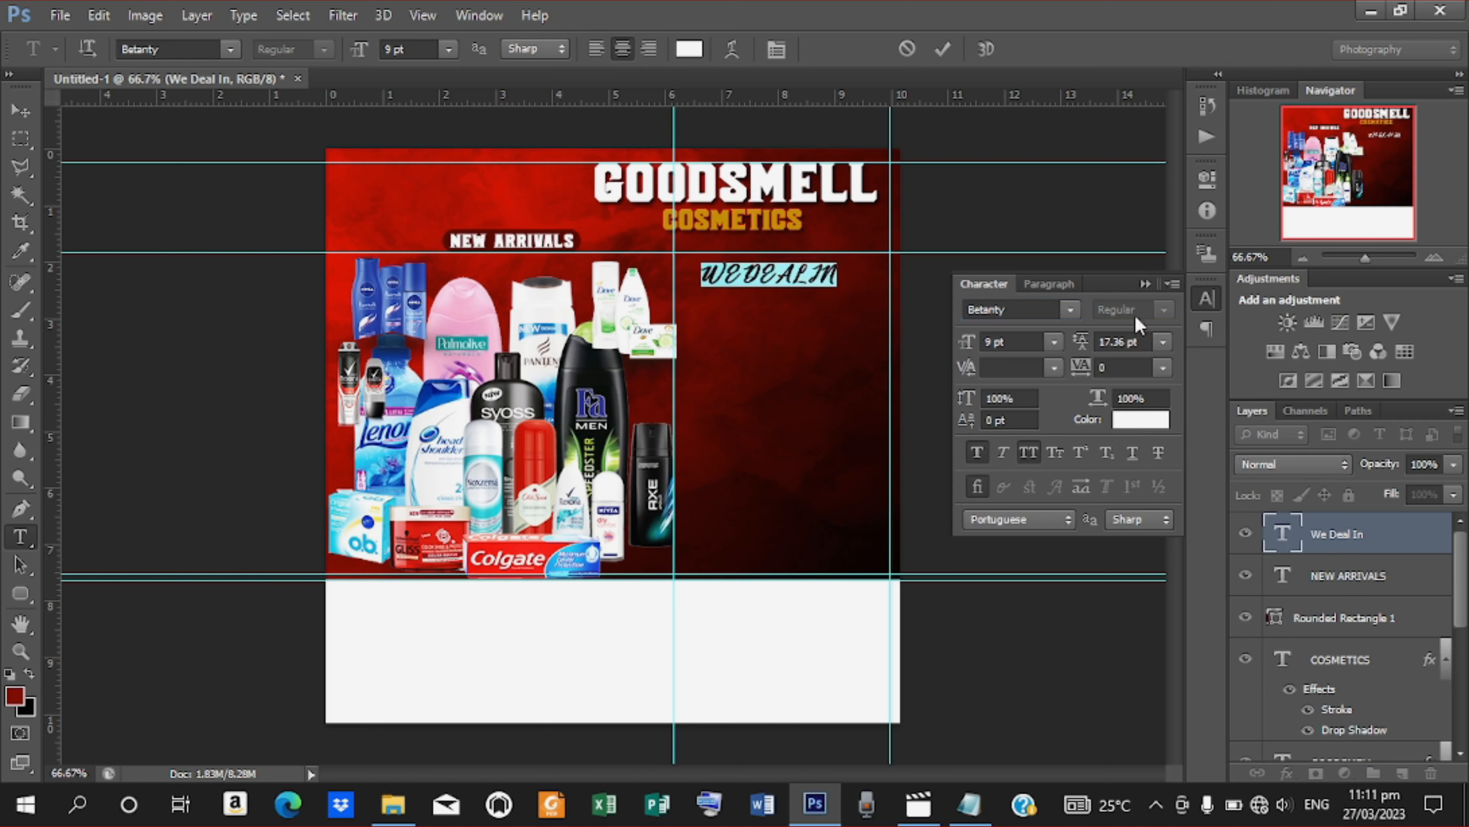
click(1064, 310)
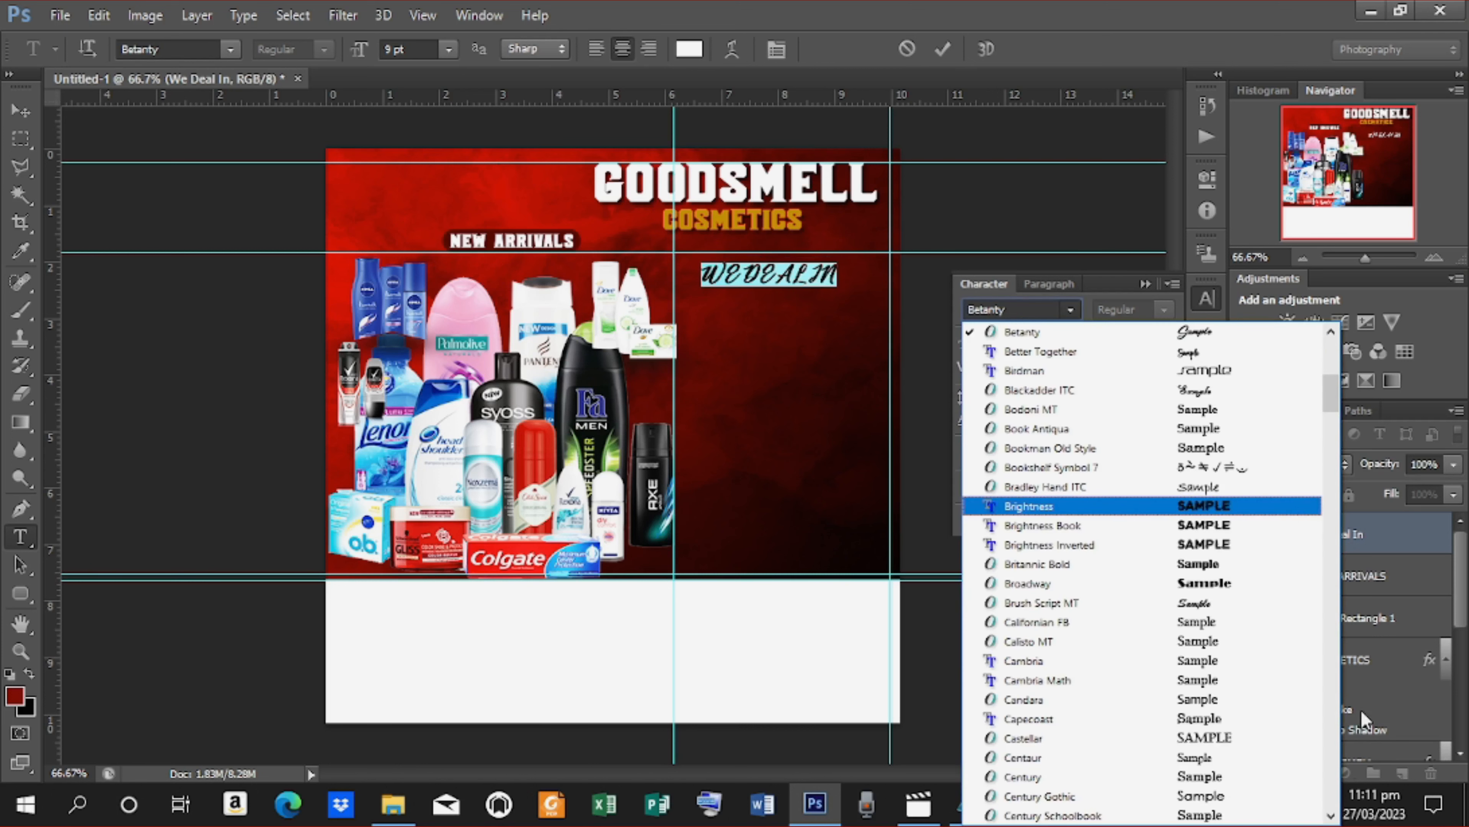
key(Down)
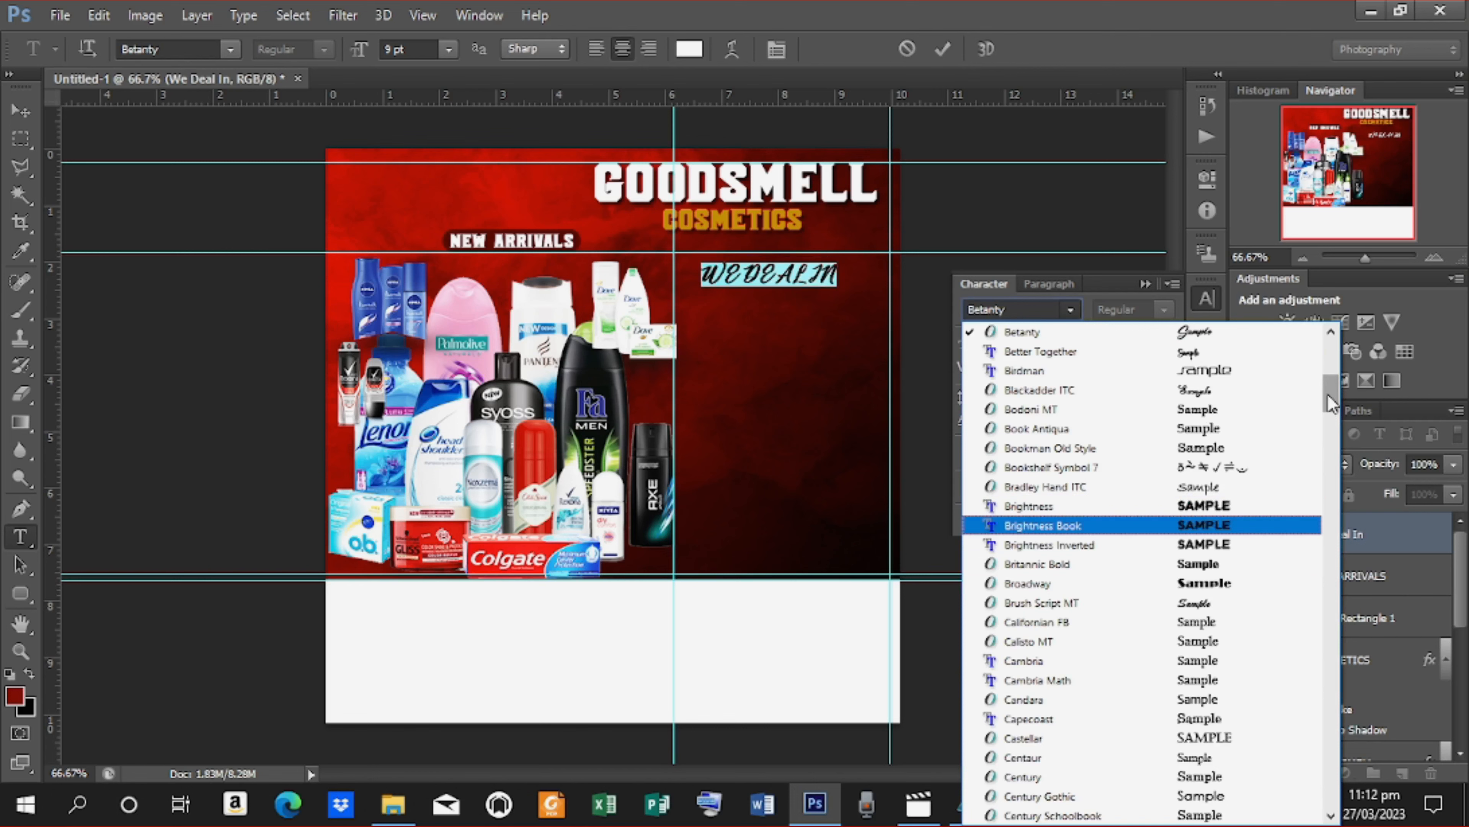
drag(1327, 393, 1353, 530)
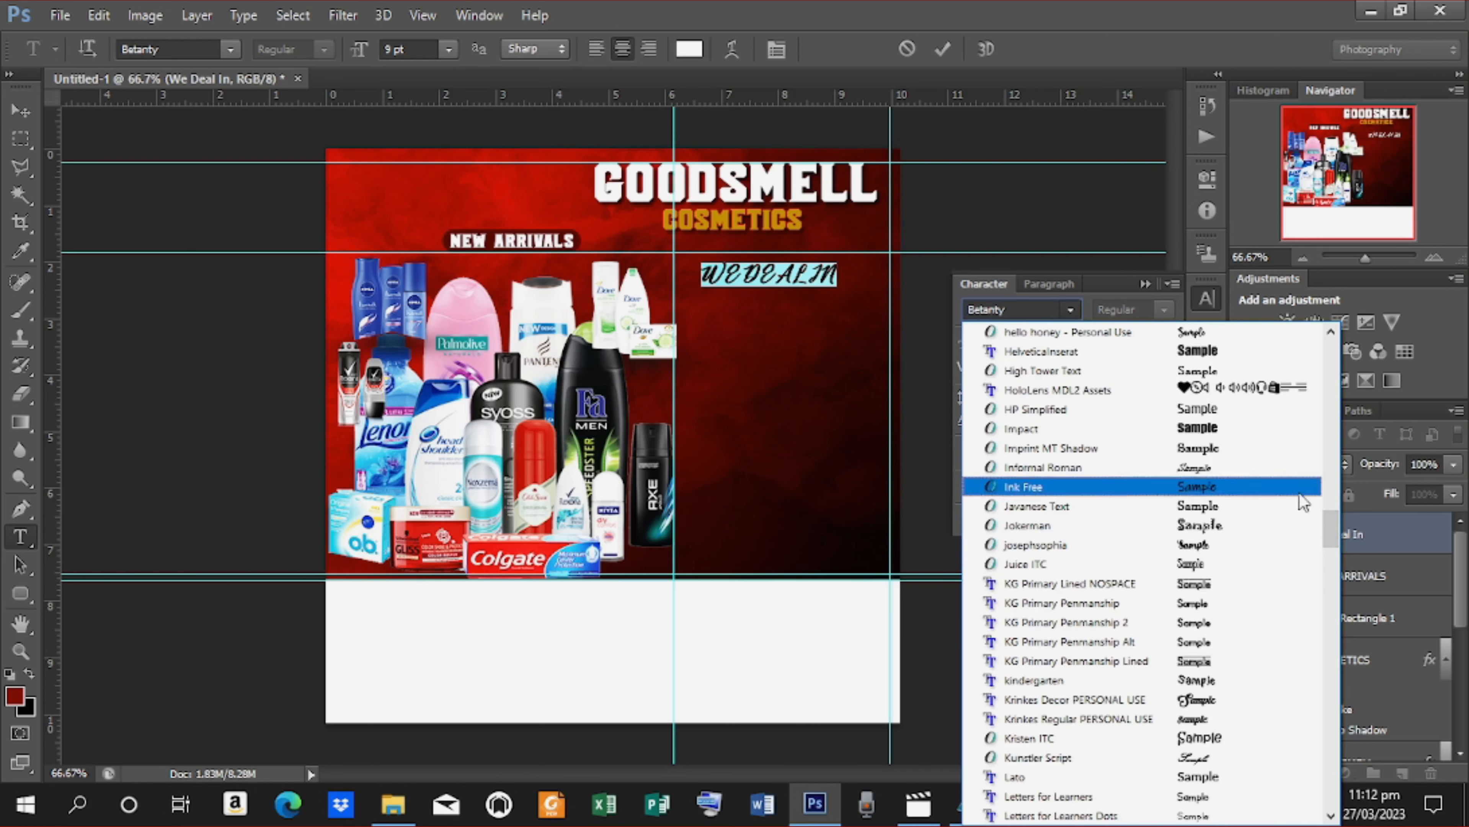
drag(1332, 528, 1320, 341)
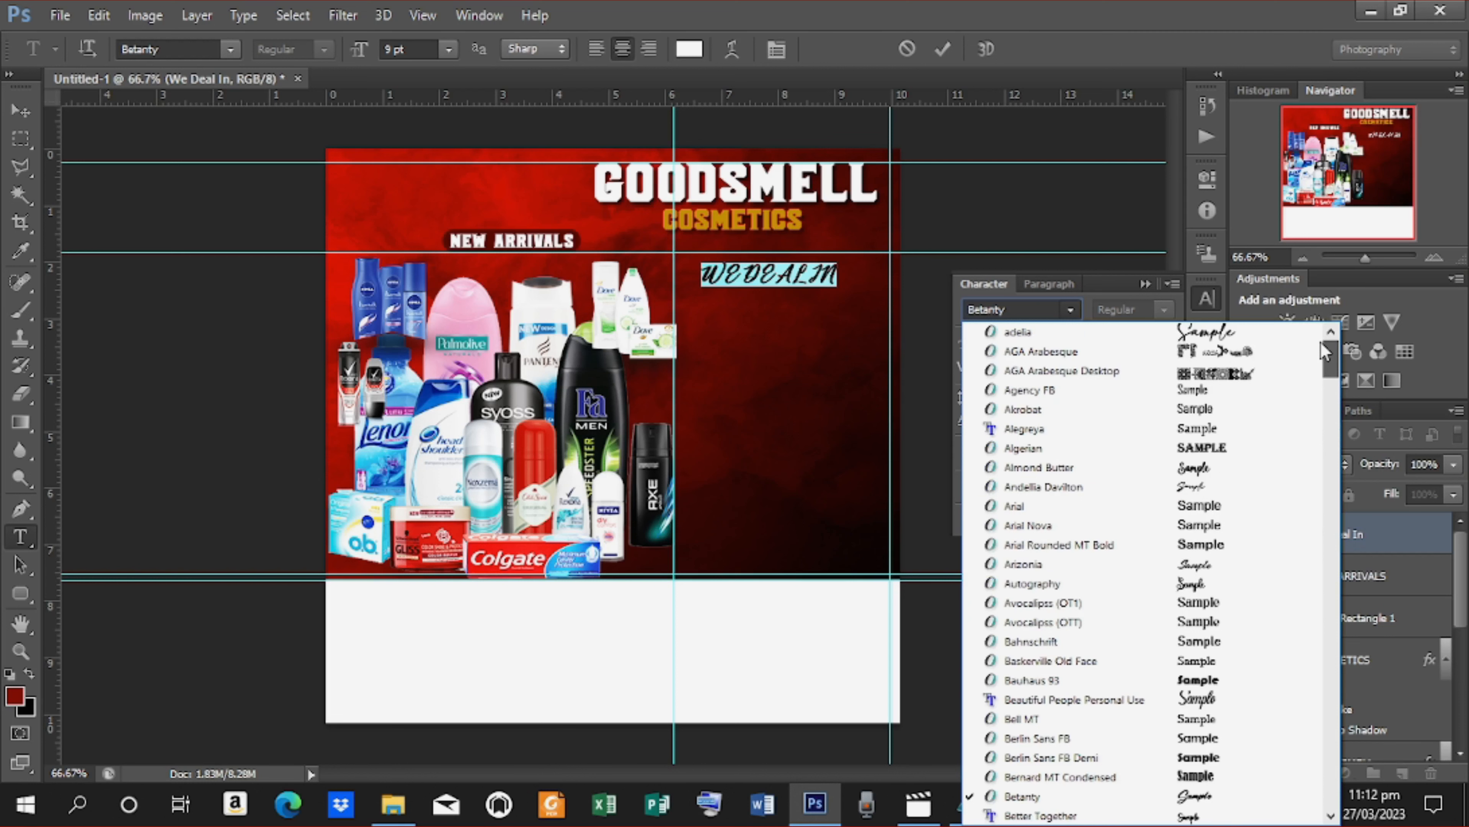
click(1118, 564)
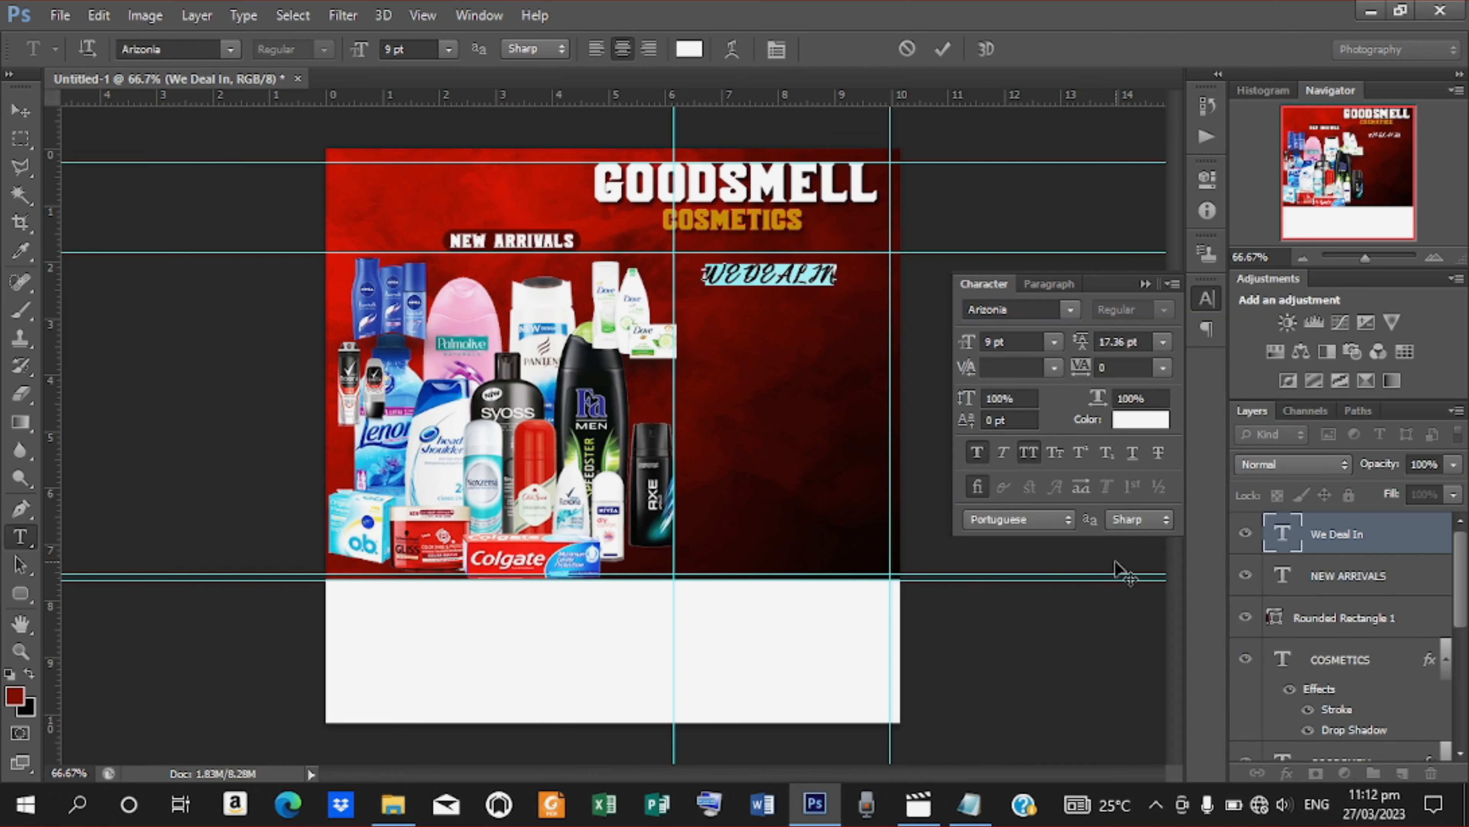
click(943, 48)
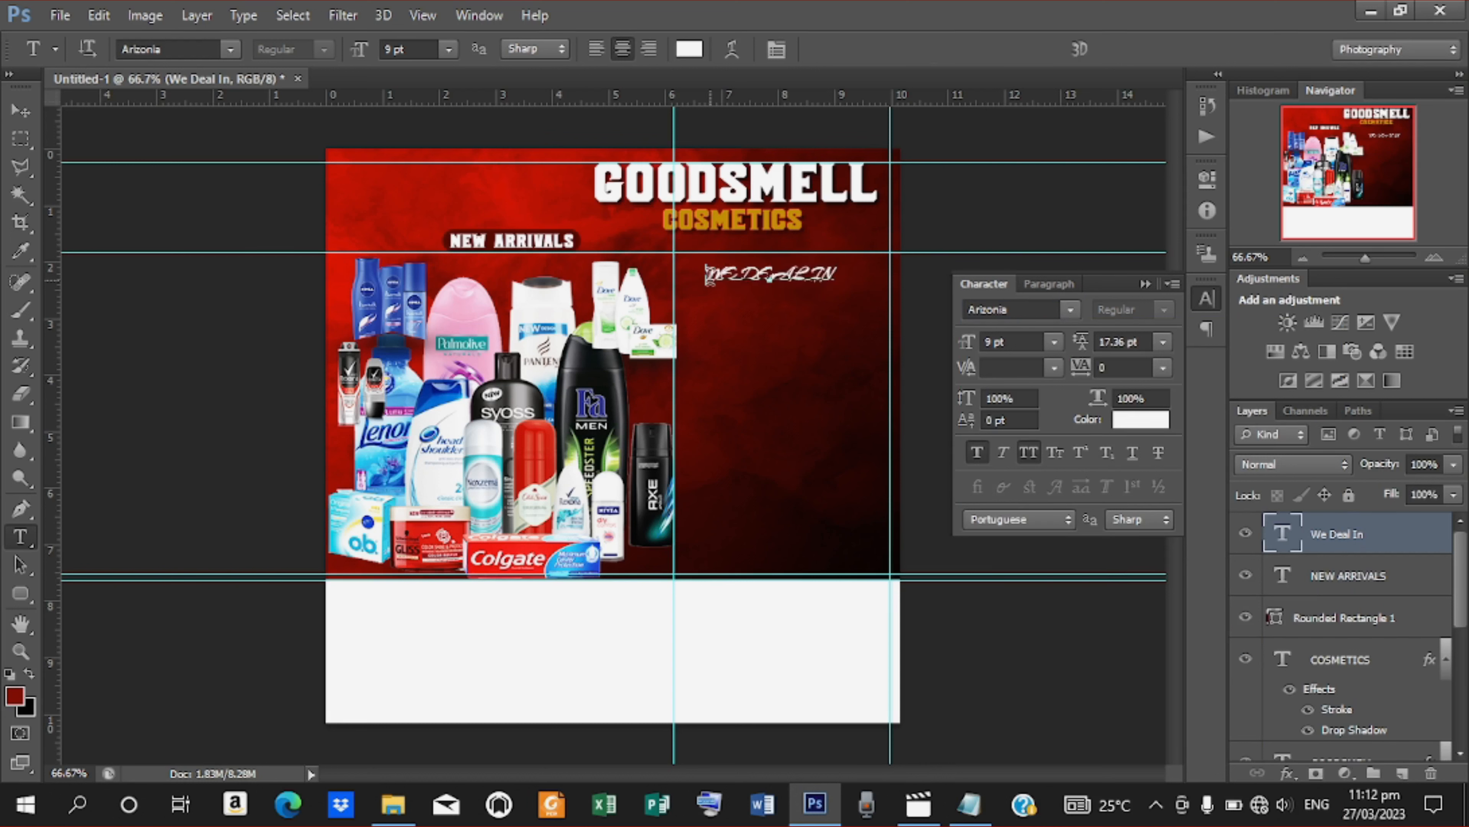
Retype the text line as We Deal In with only the initial letters capitalised
drag(706, 273, 890, 310)
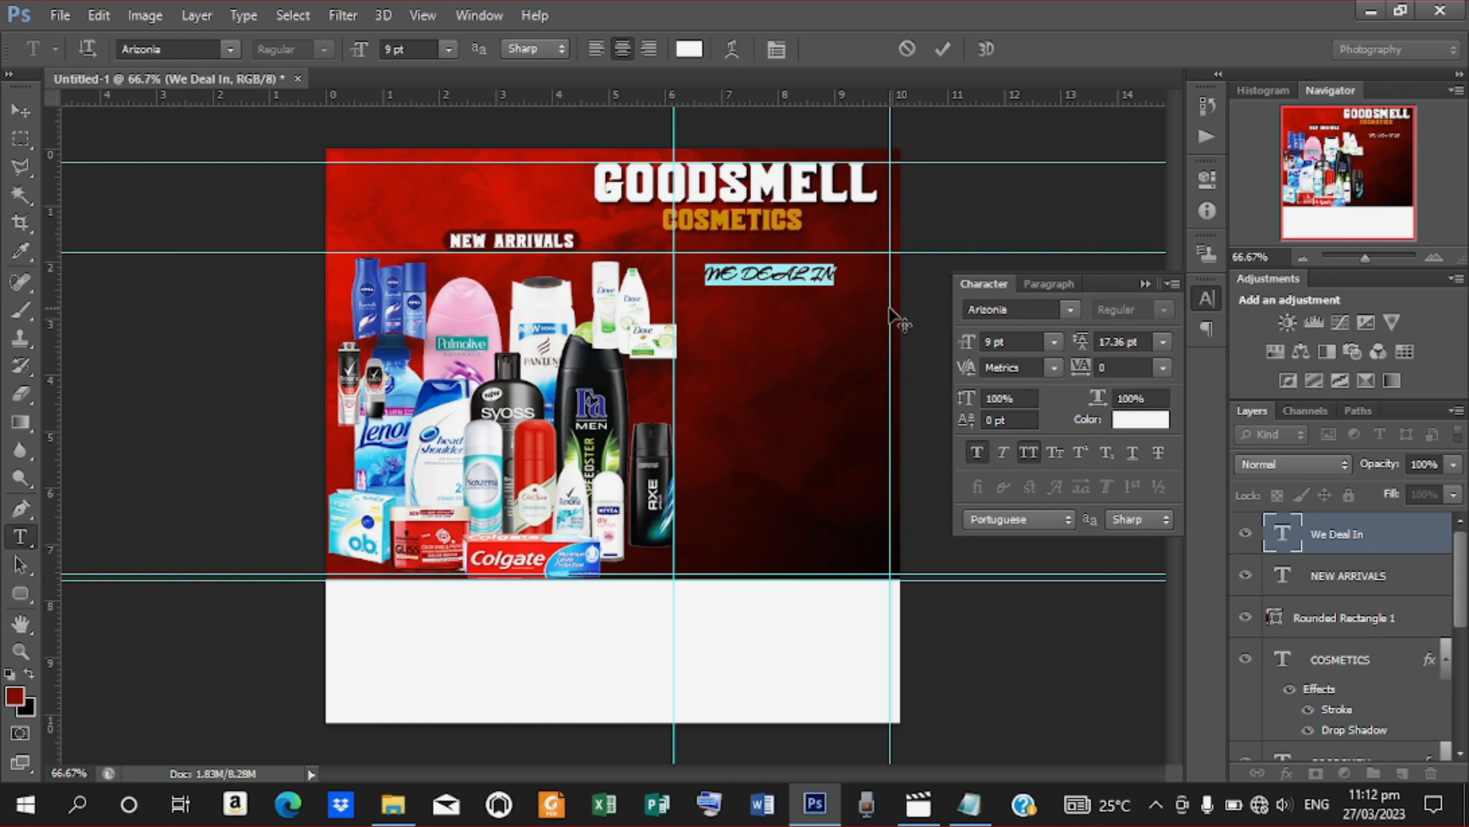
text(We)
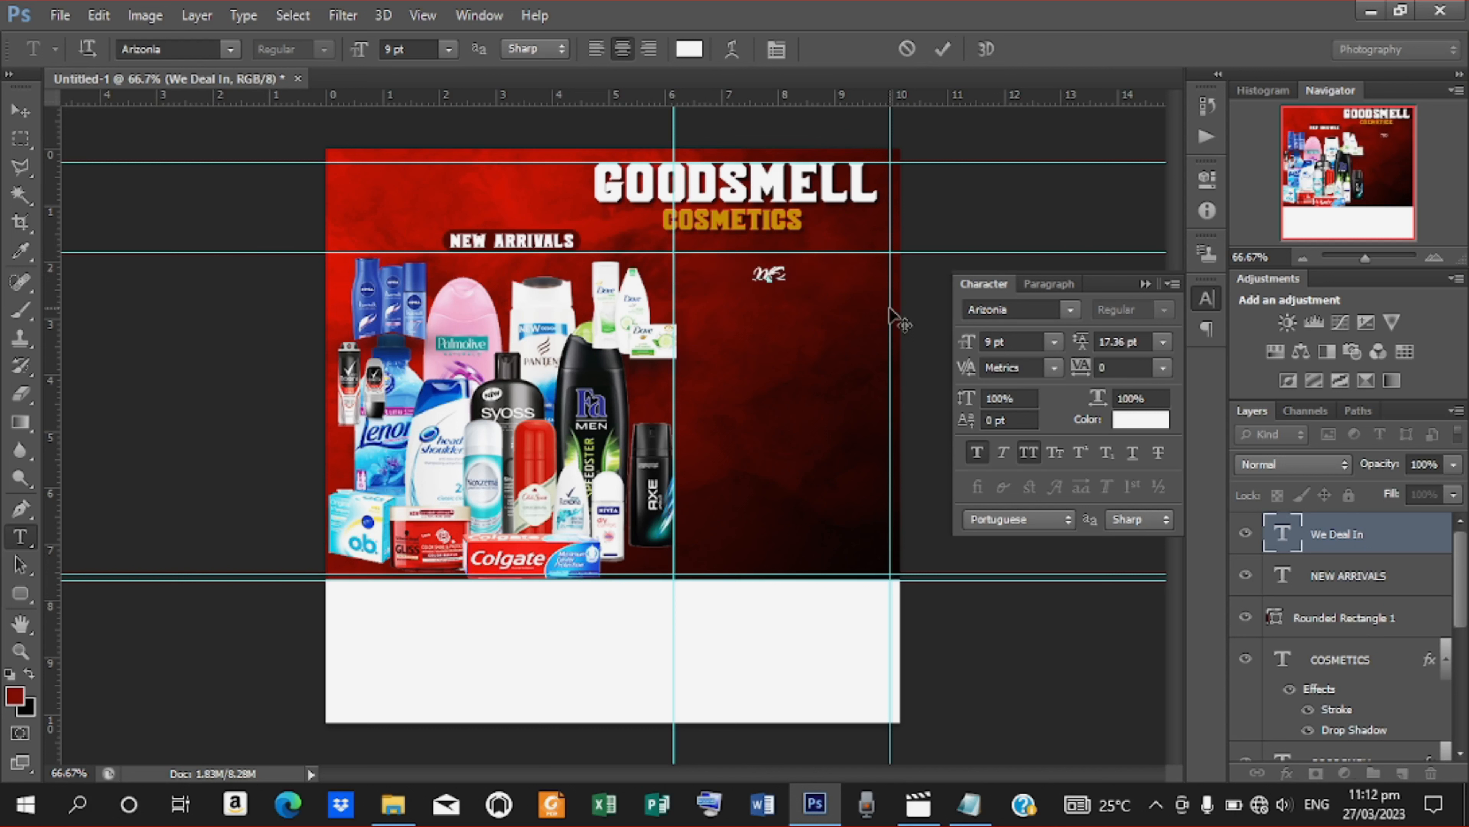
text( Deal In)
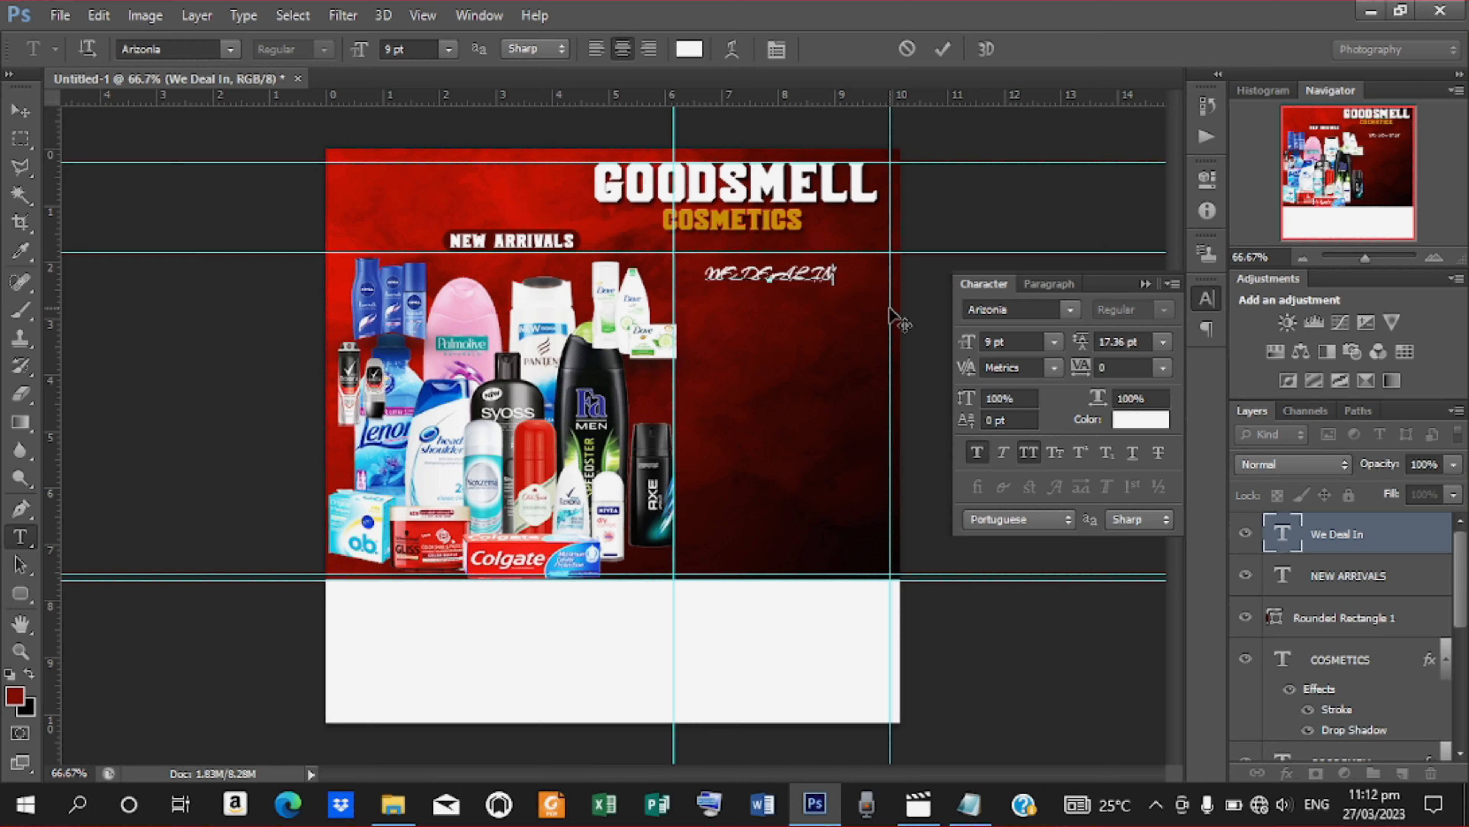
click(943, 51)
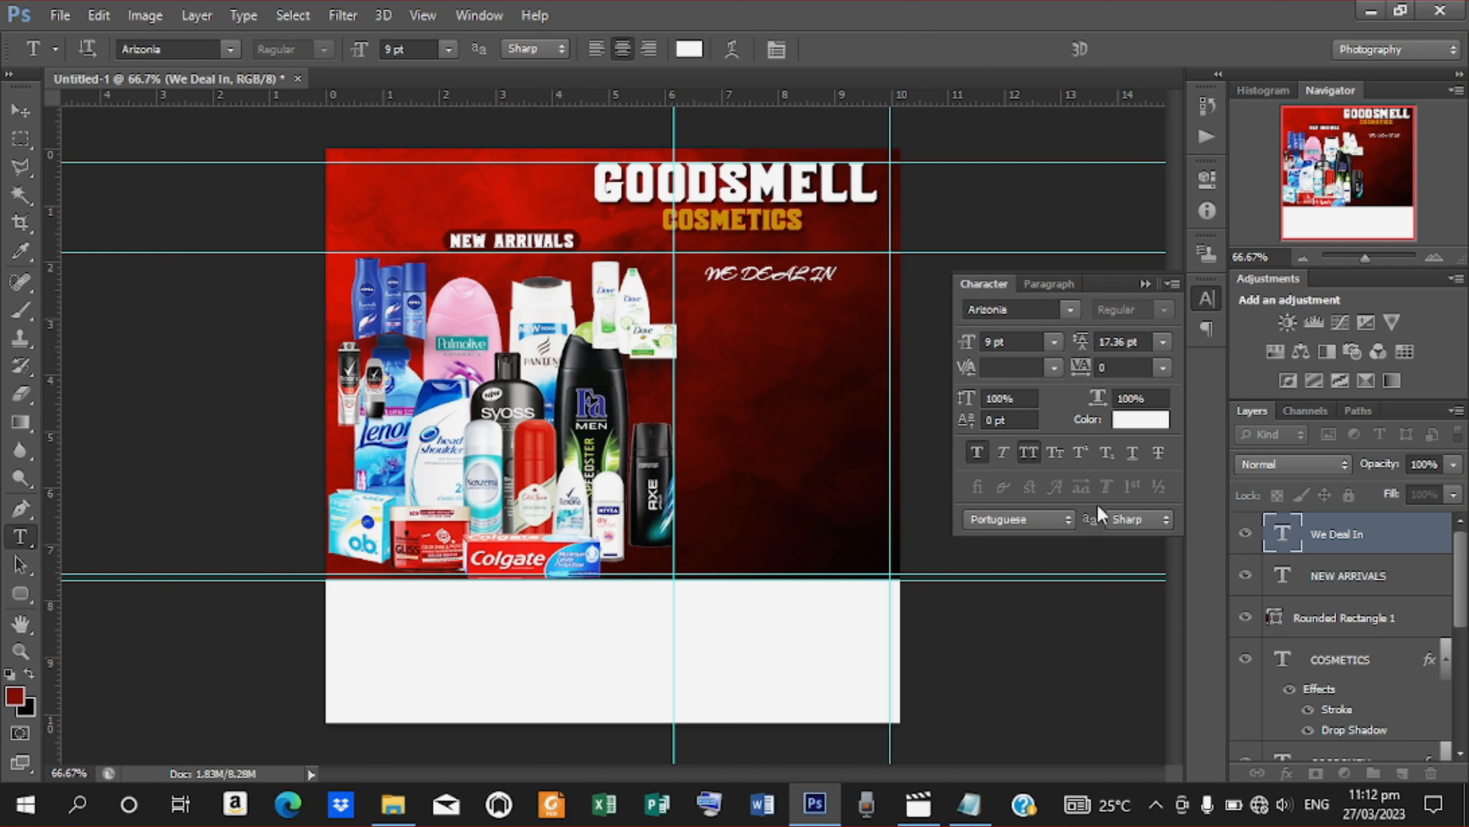
Turn off All Caps for the We Deal In text and change its font to Krinkes Decor PERSONAL USE
click(1028, 452)
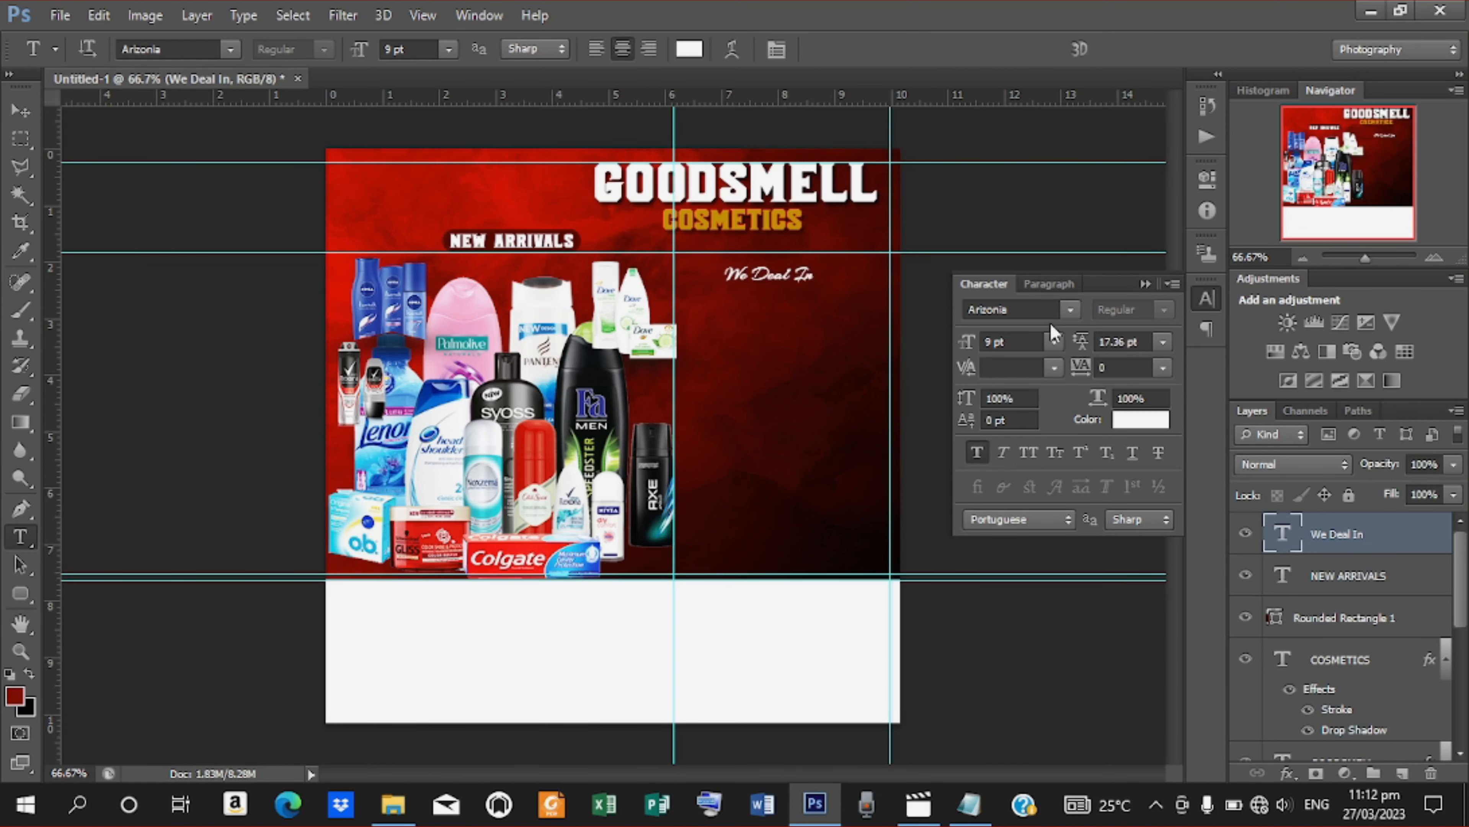
click(1069, 310)
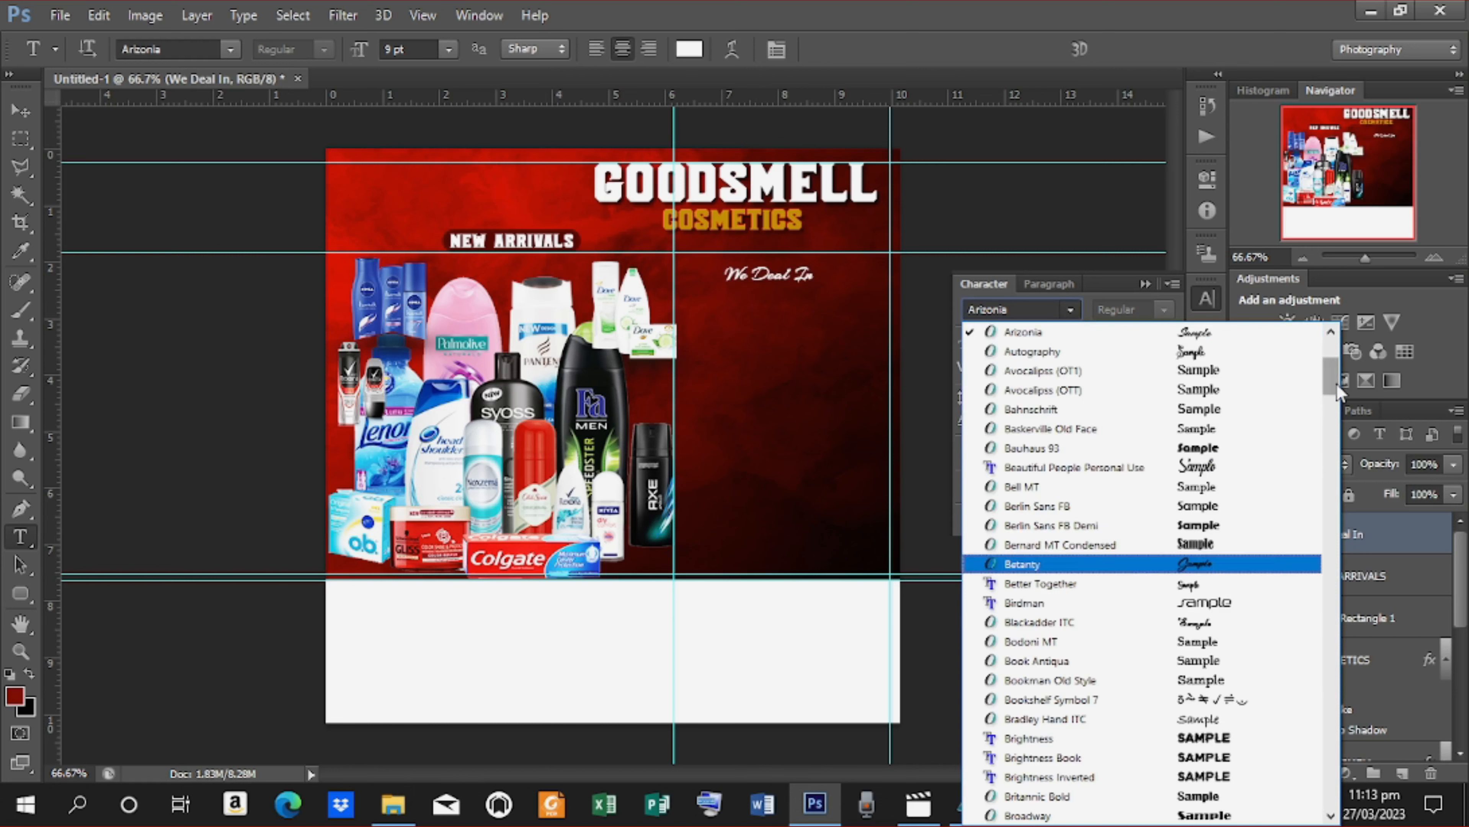
drag(1336, 383, 1332, 547)
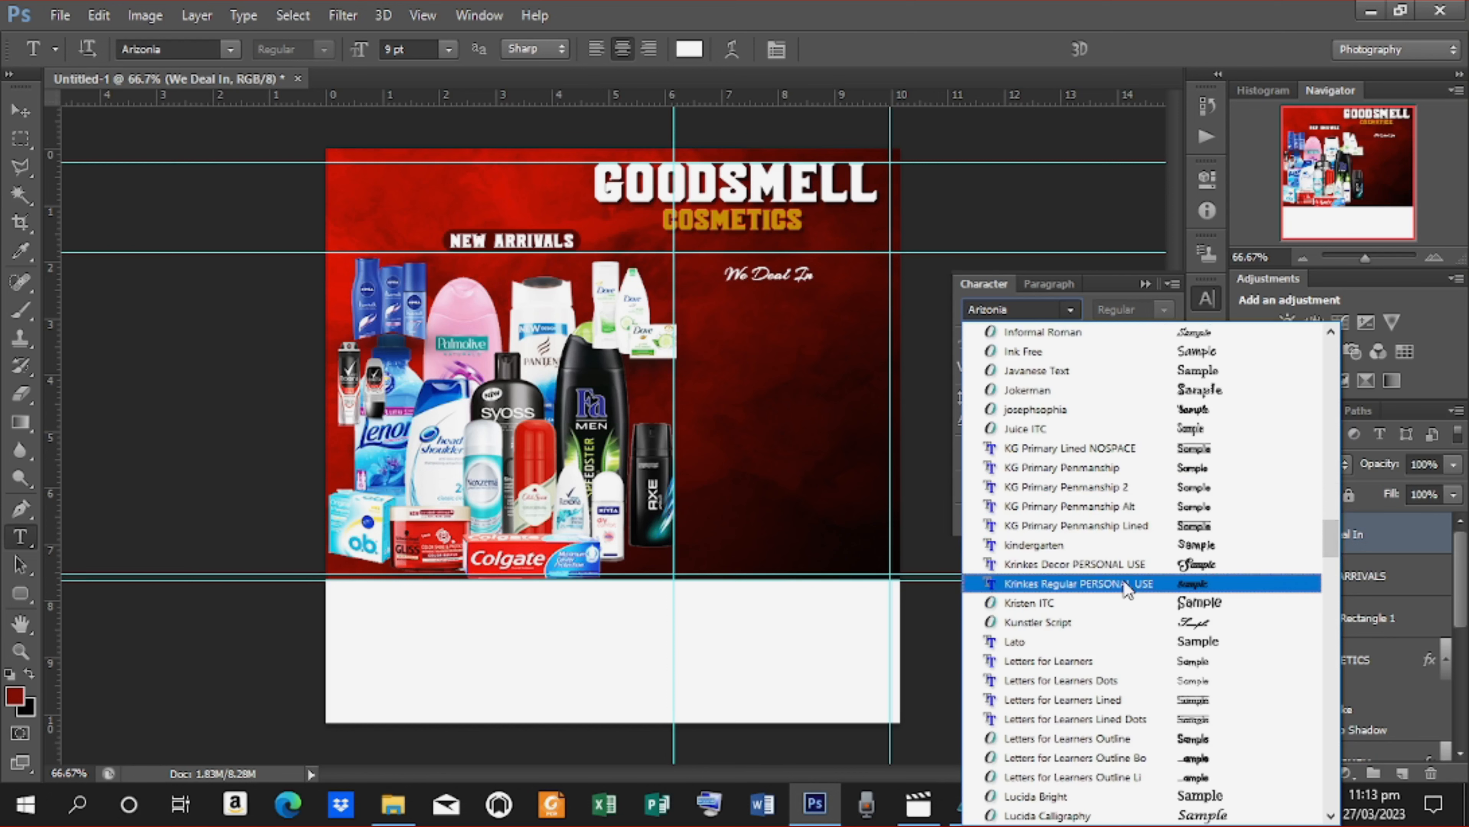
click(1110, 564)
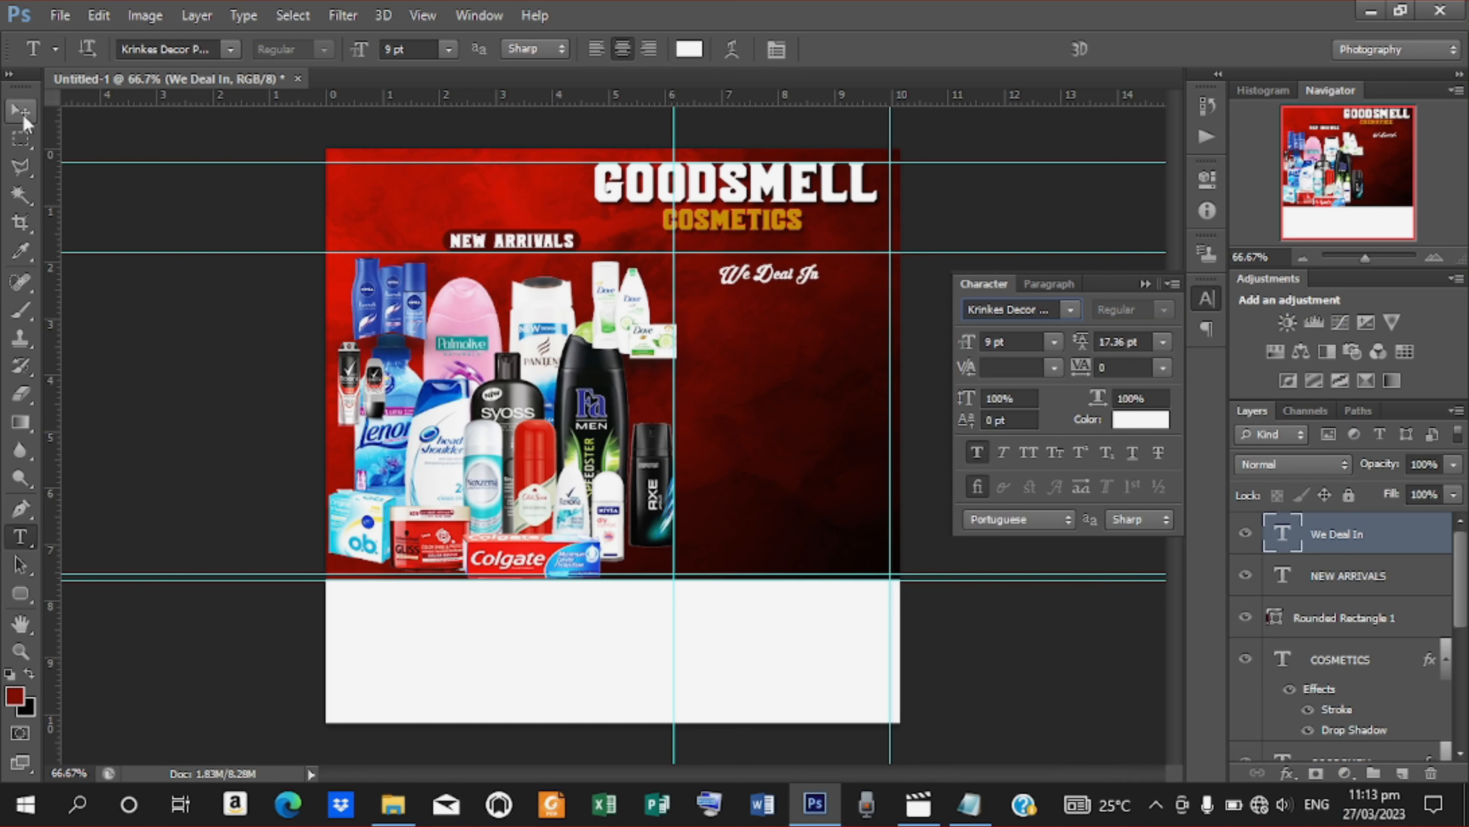
Nudge We Deal In up to just below the upper horizontal guide under COSMETICS and right to midway between the two vertical guides
click(22, 111)
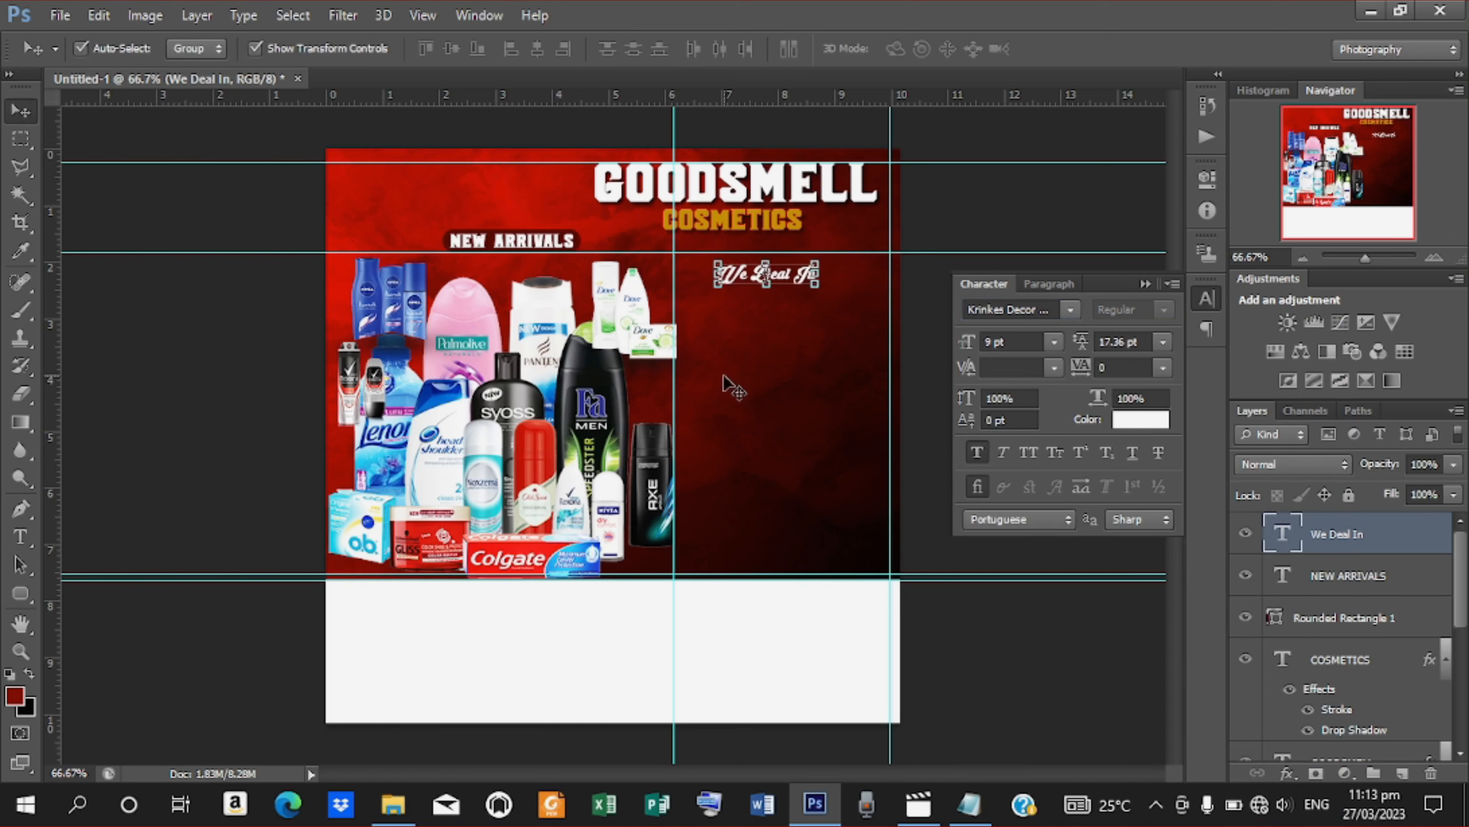
click(976, 457)
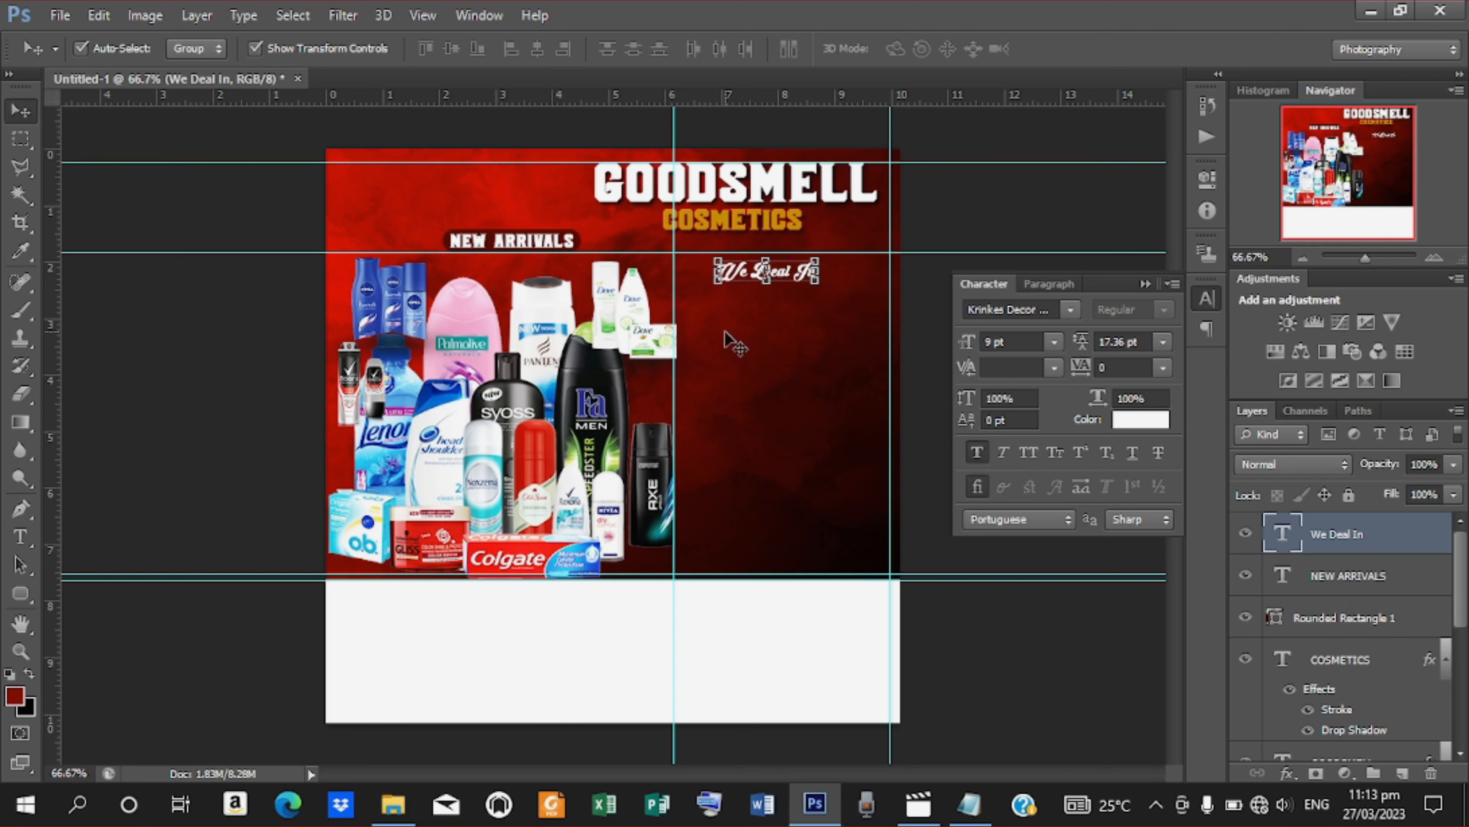
key(Up)
key(Up)
key(Up)
key(Up)
key(Up)
key(Up)
key(Up)
key(Up)
key(Up)
key(Up)
key(Up)
key(Up)
key(Up)
key(Up)
key(Up)
key(Up)
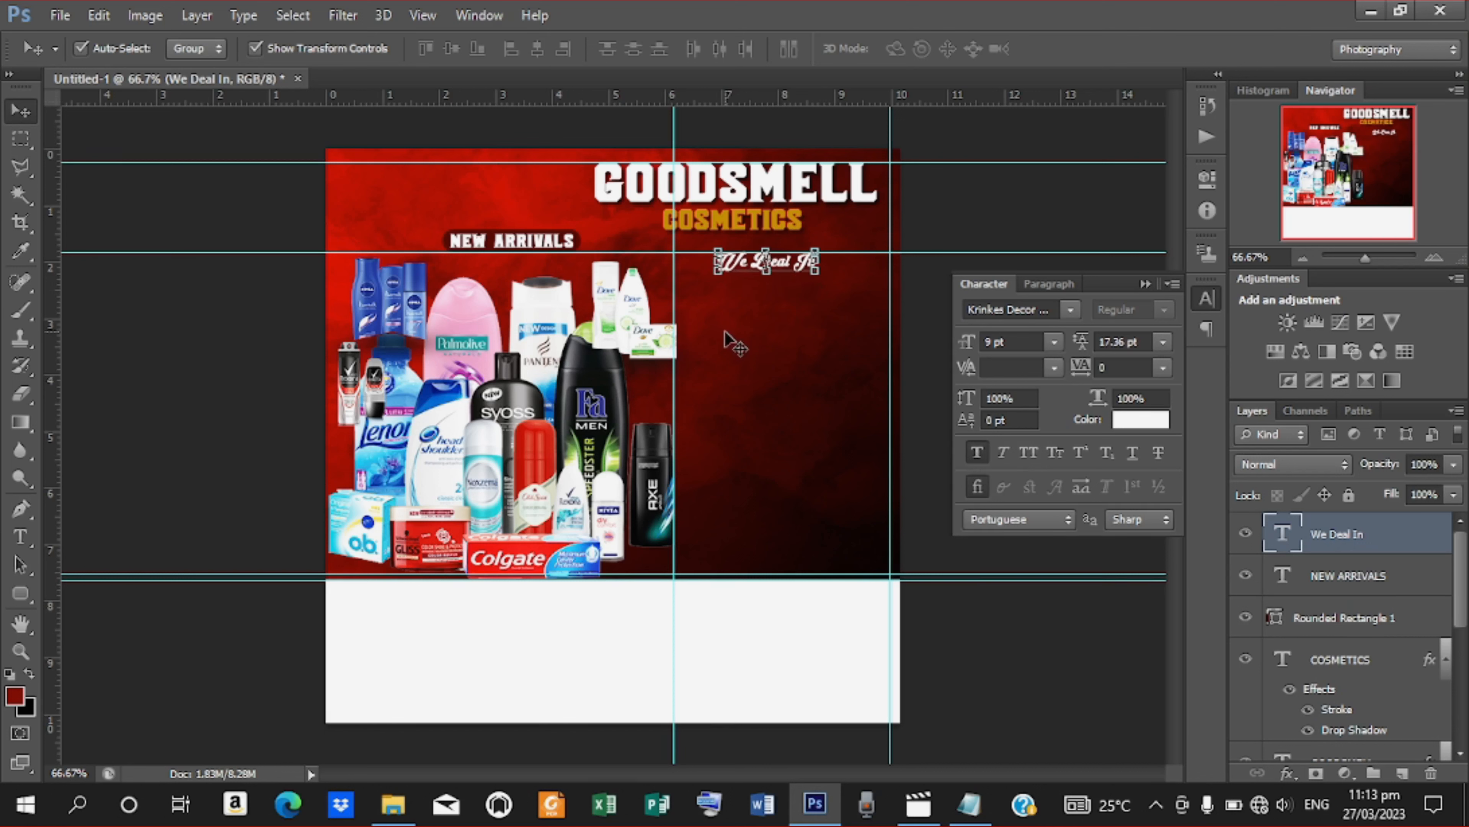
key(Right)
key(Right)
key(Right)
key(Right)
key(Right)
key(Right)
key(Right)
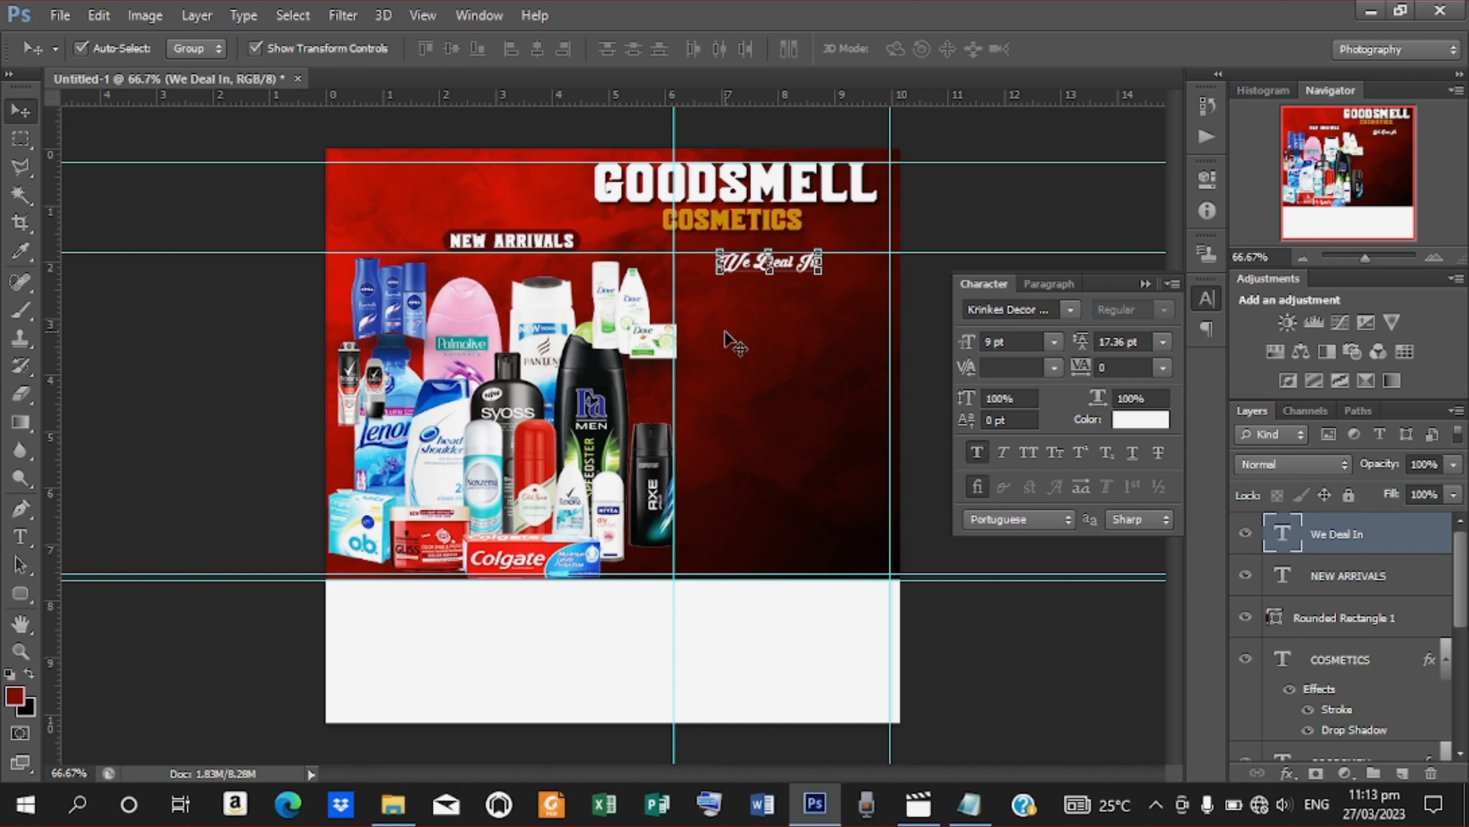
key(Right)
key(Right)
key(Right)
key(Right)
key(Right)
key(Right)
key(Right)
key(Right)
key(Right)
key(Right)
key(Right)
key(Right)
key(Right)
key(Right)
key(Right)
key(Right)
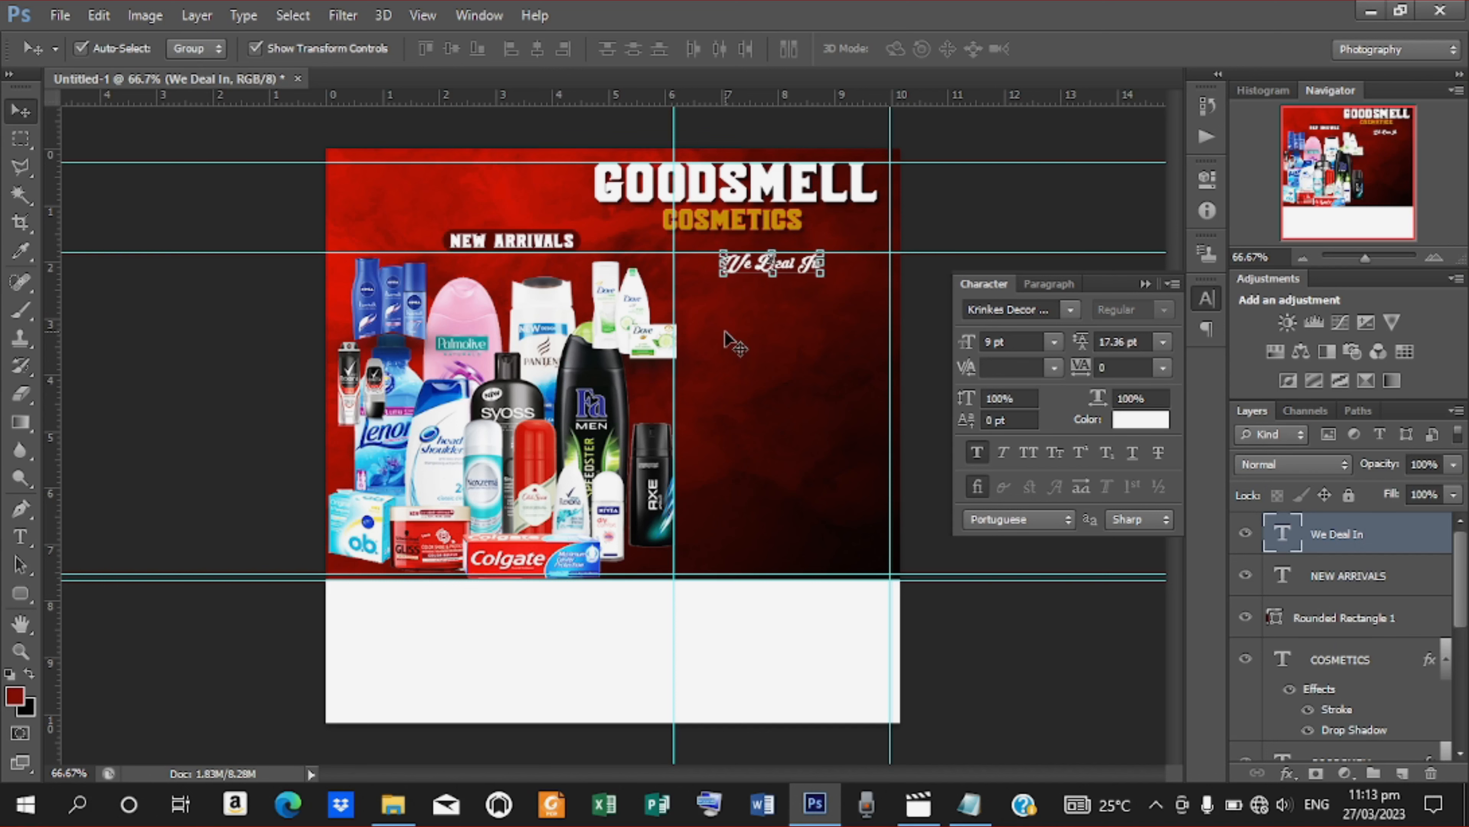
key(Right)
key(Right)
key(Right)
key(Right)
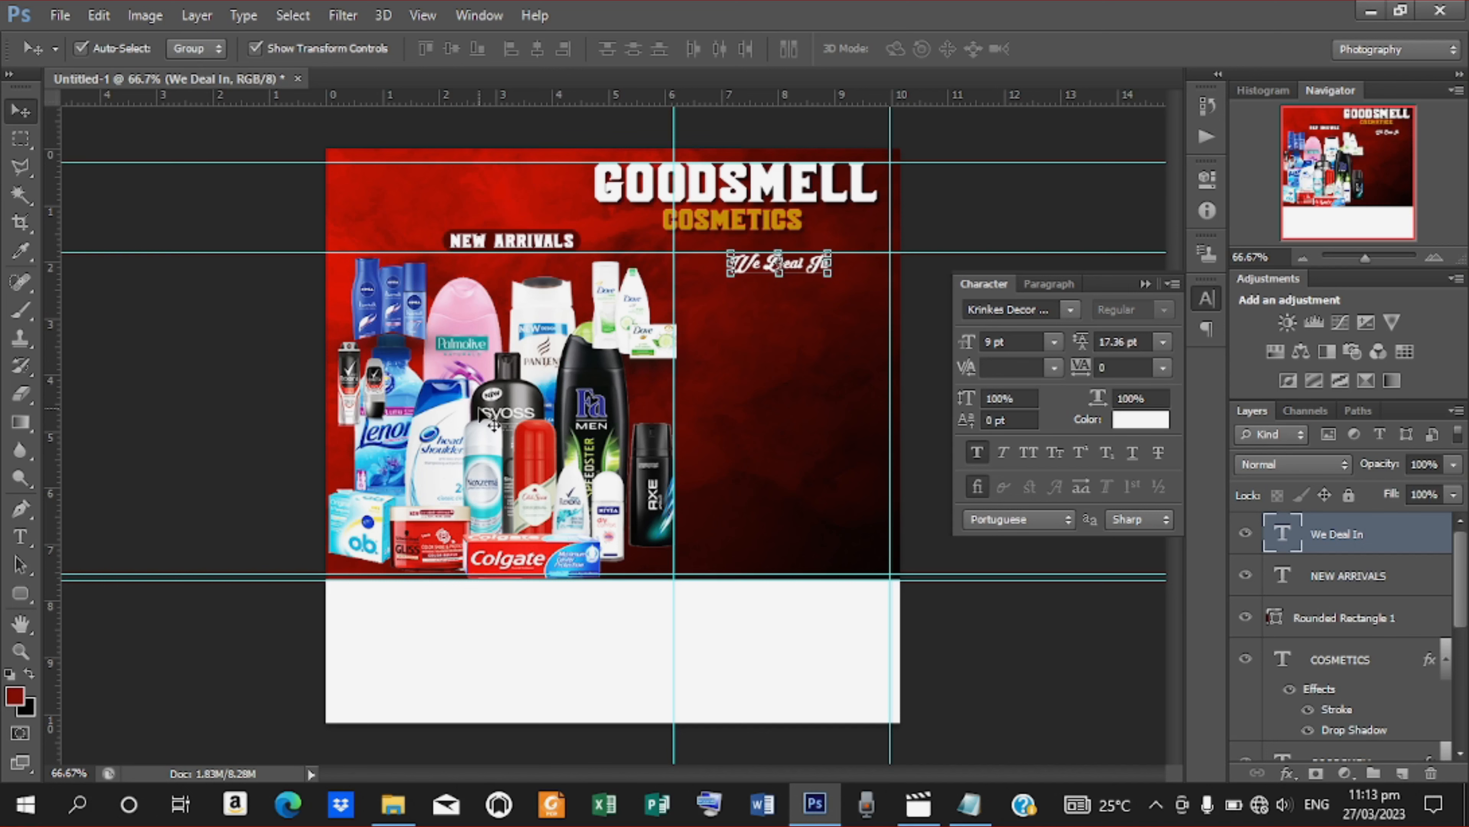
Draw a rounded rectangle with a 20 px corner radius, about 249 by 363 px, in the empty area below We Deal In
click(27, 586)
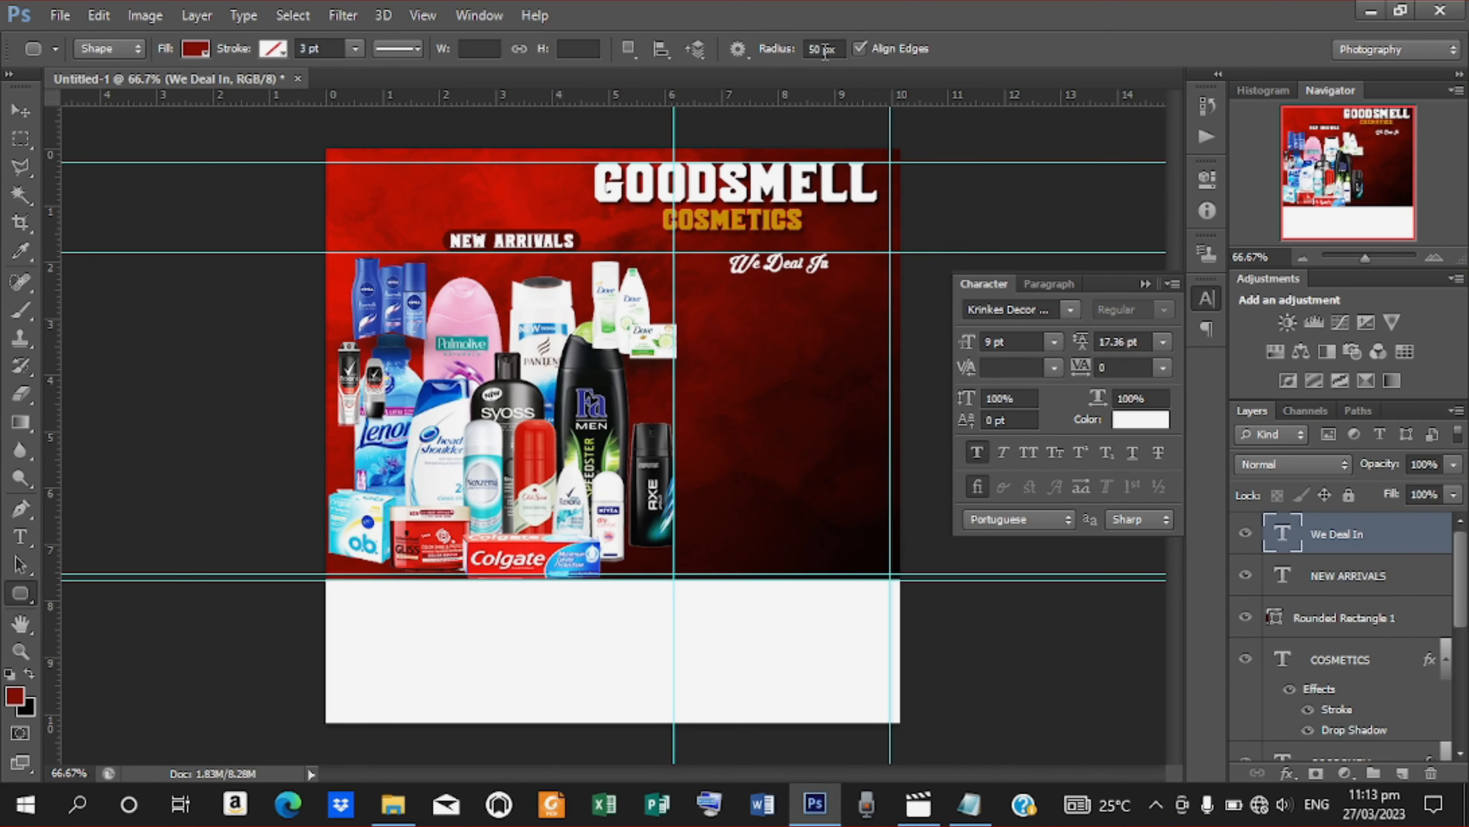
click(822, 49)
drag(705, 290, 883, 548)
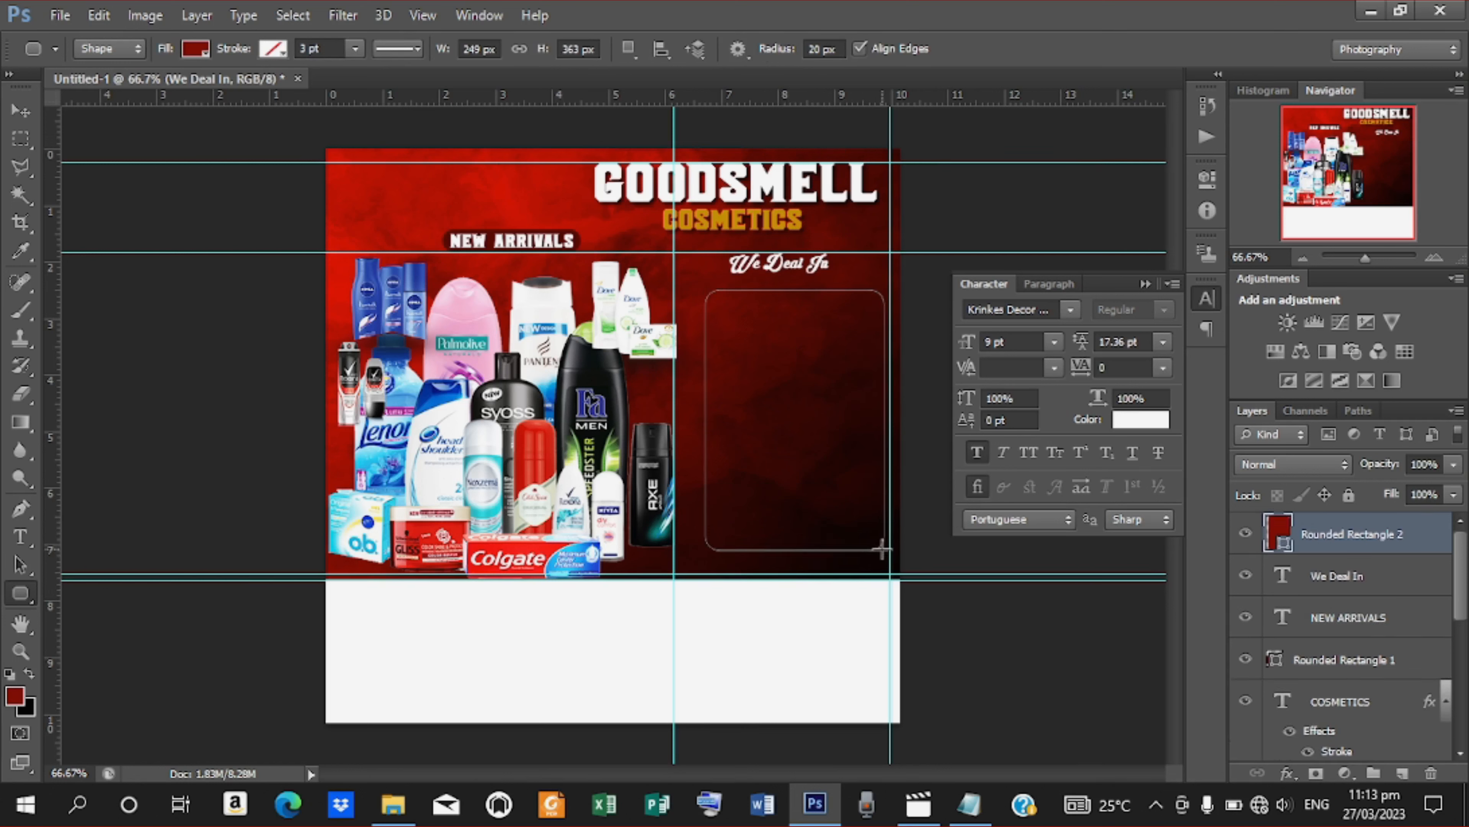
Nudge the rounded rectangle left and slightly down so it sits centred beneath the We Deal In text
click(18, 112)
key(Left)
key(Left)
key(Left)
key(Left)
key(Left)
key(Left)
key(Left)
key(Left)
key(Left)
key(Left)
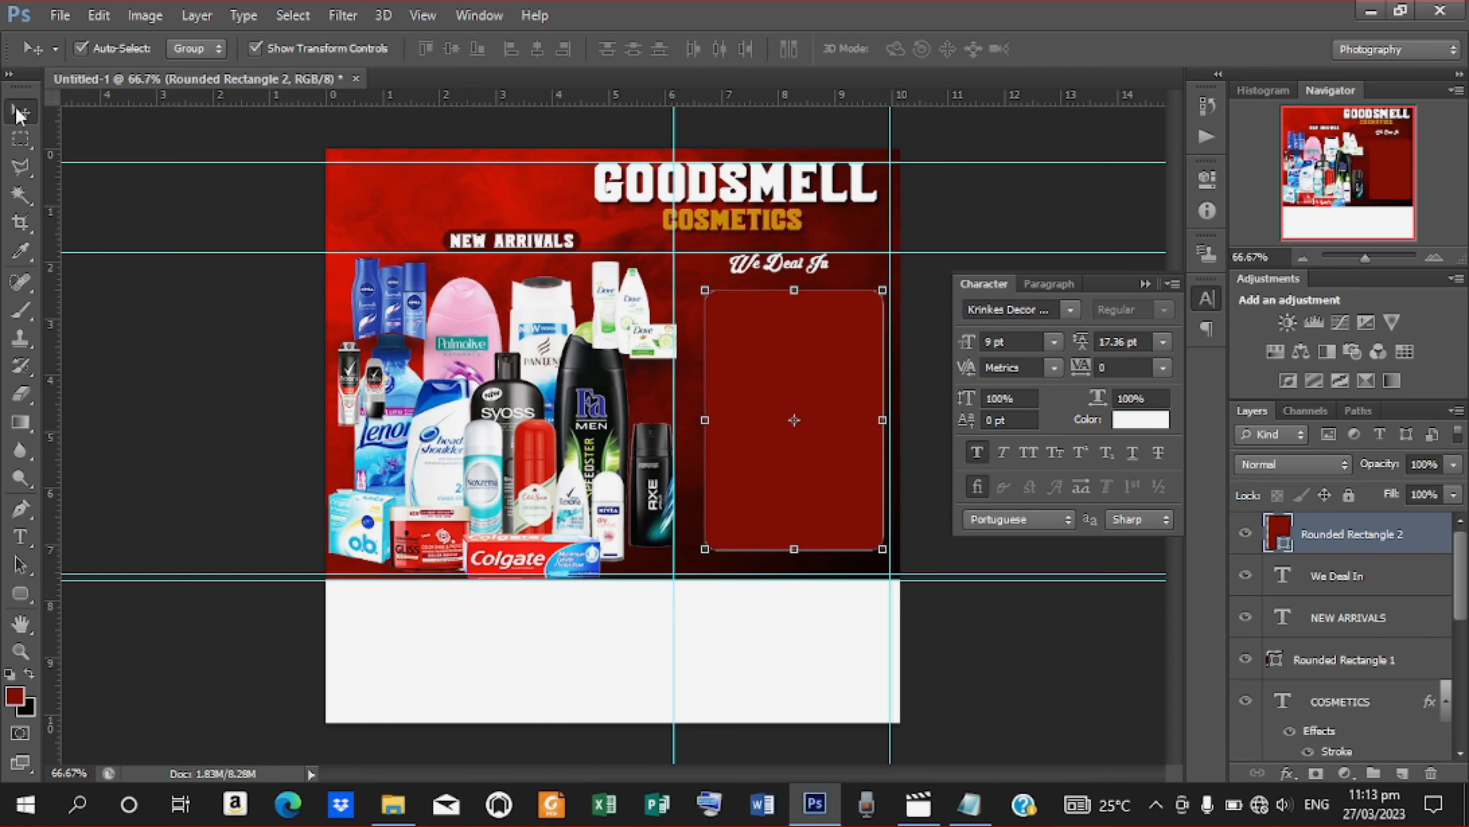
key(Left)
key(Left)
key(Left)
key(Left)
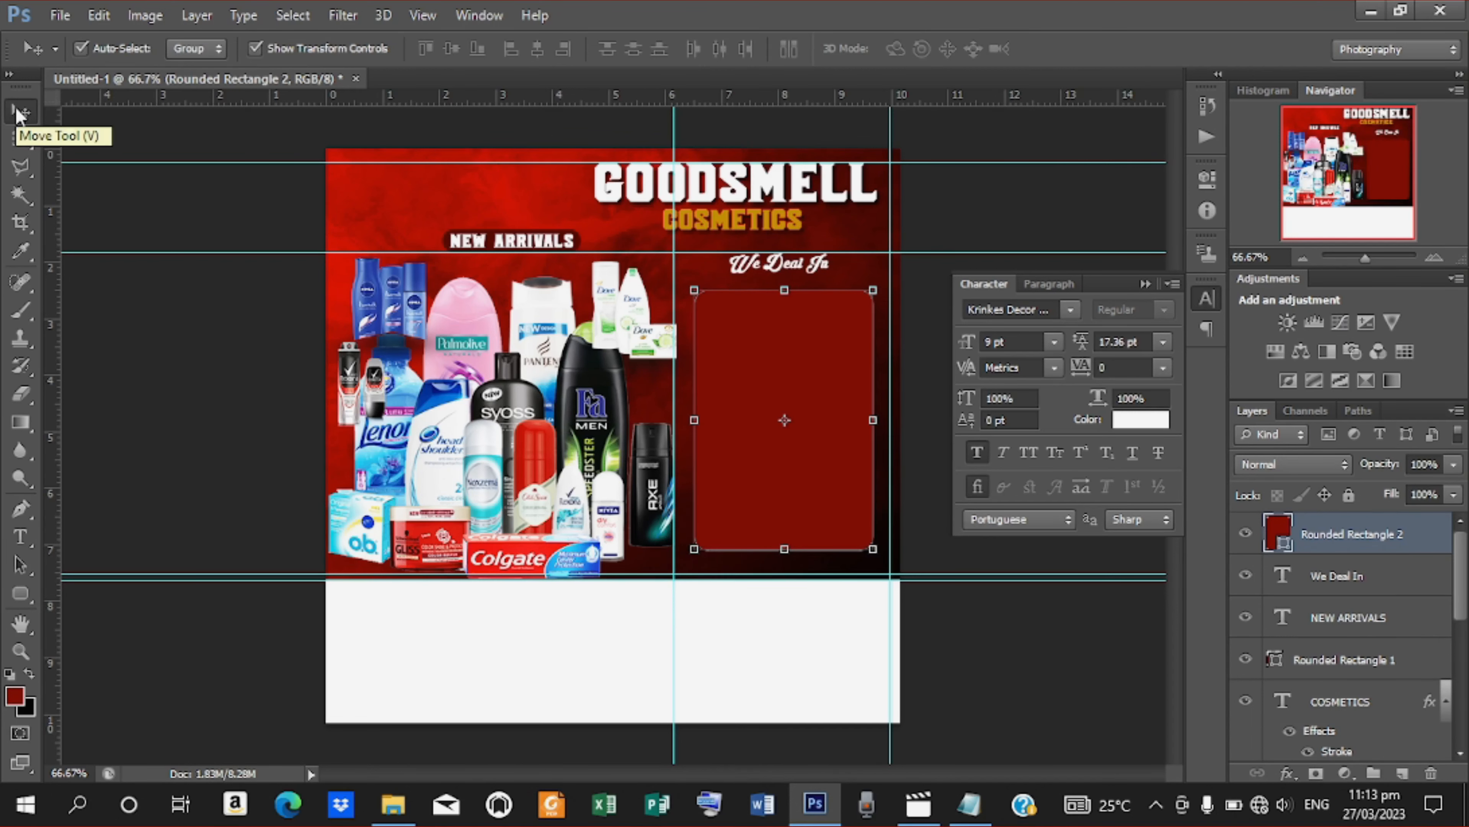
key(Down)
key(Down)
key(Down)
key(Down)
key(Down)
key(Down)
key(Down)
key(Down)
key(Down)
key(Down)
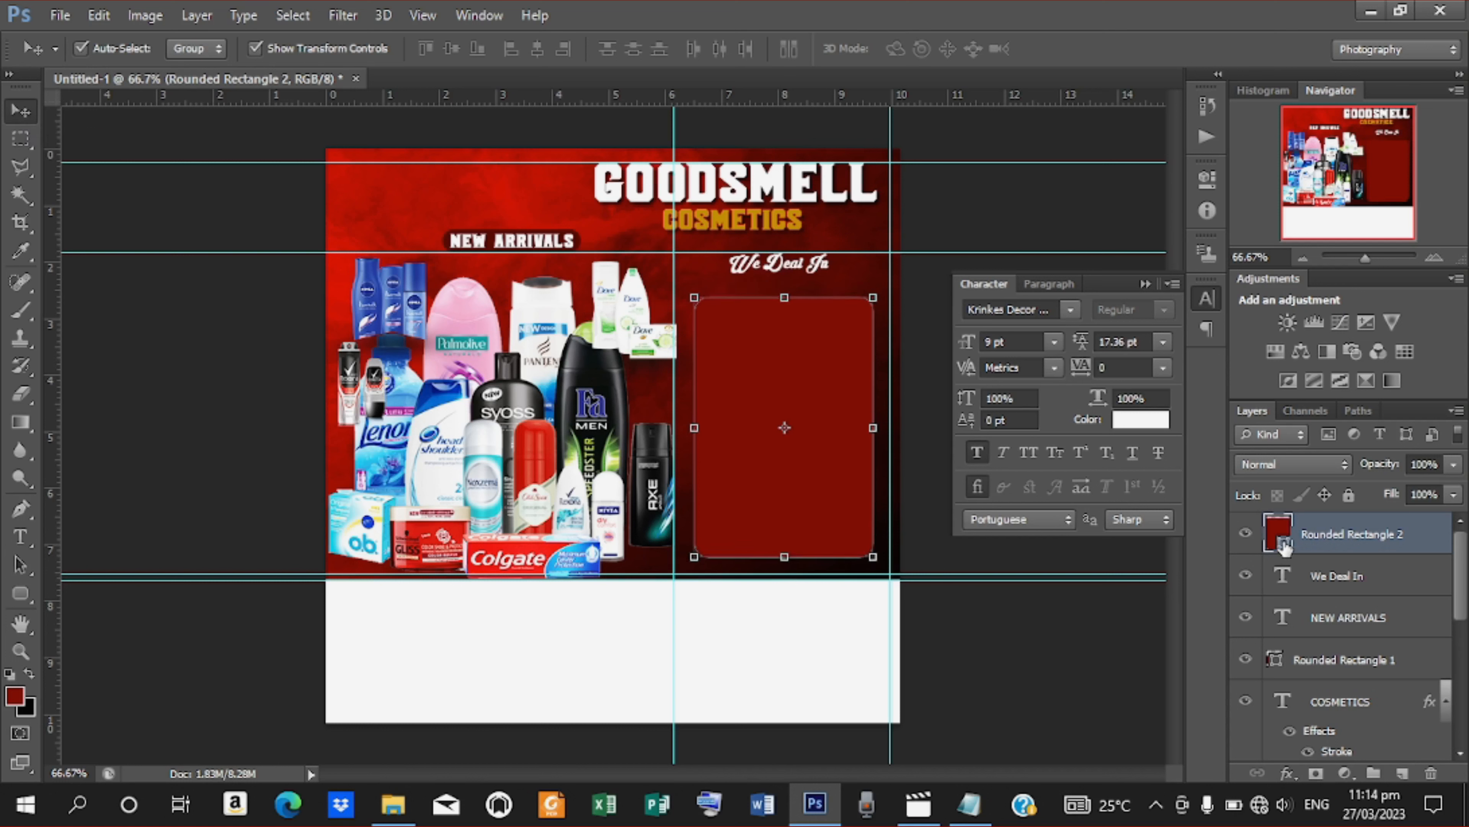
Change the rounded rectangle's fill to the light pink #fabad9 sampled from the Palmolive bottle
double_click(1284, 544)
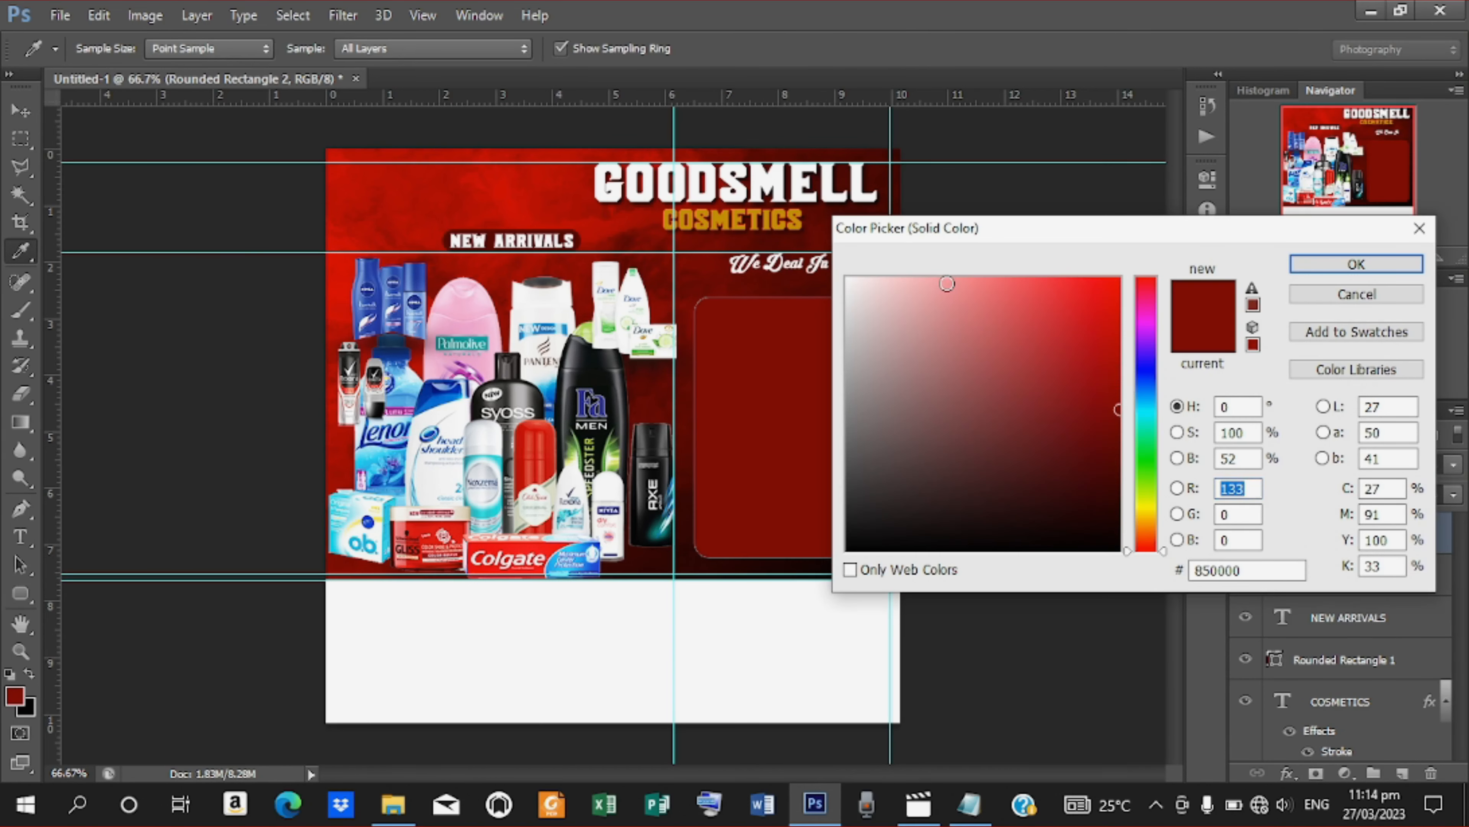
click(947, 284)
drag(947, 283, 928, 279)
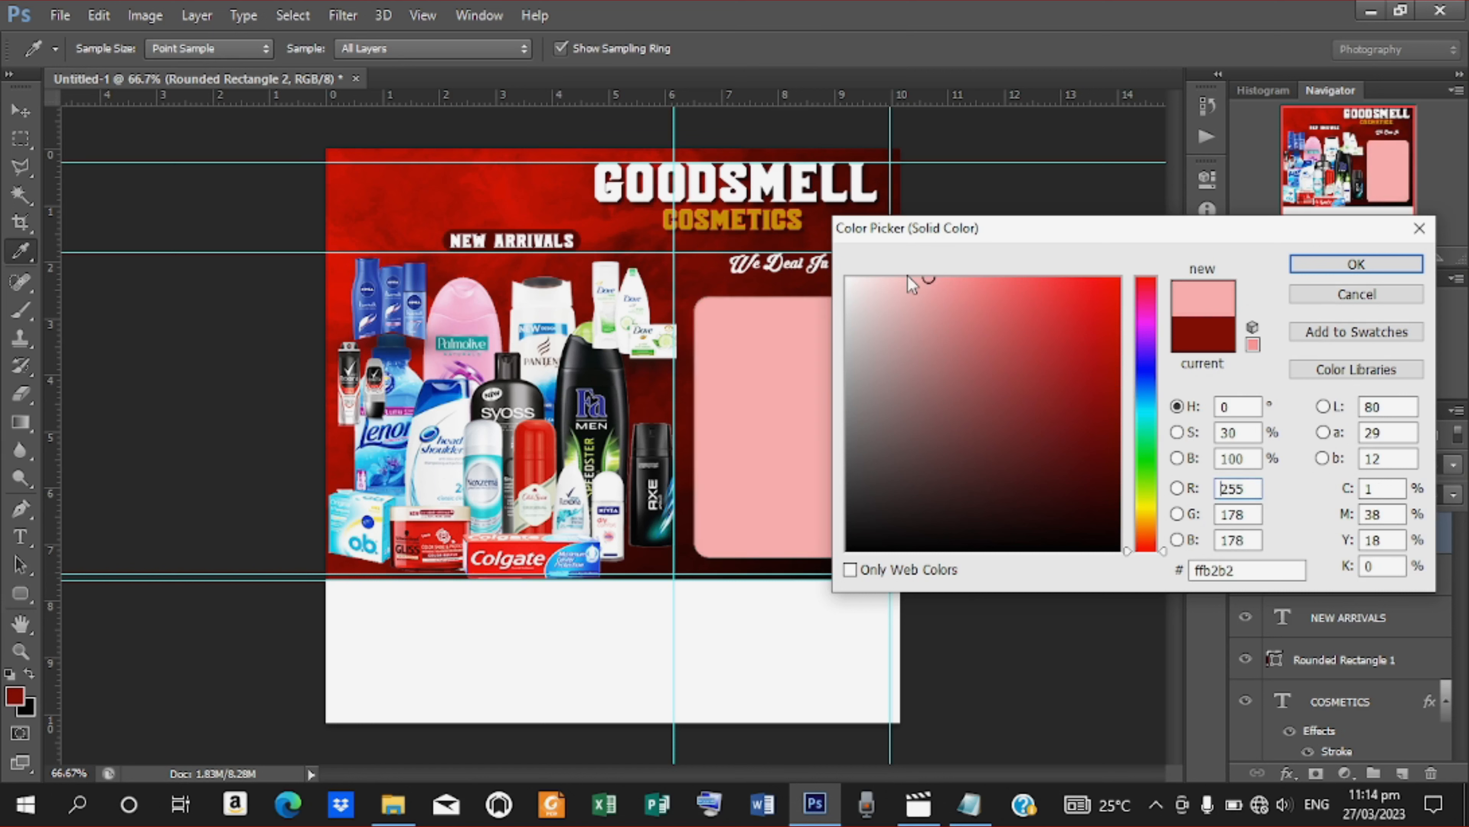
click(467, 306)
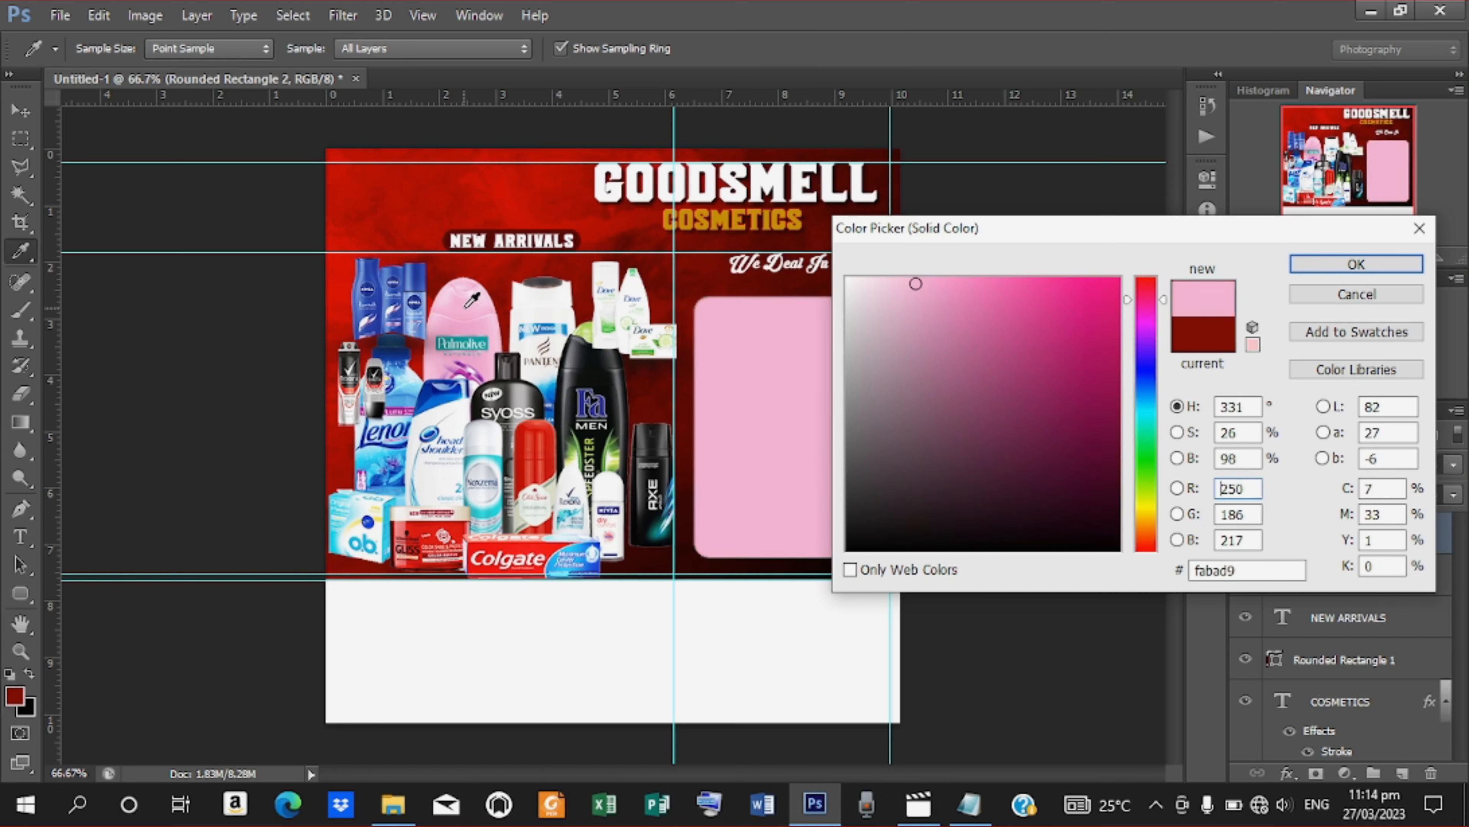
click(1356, 264)
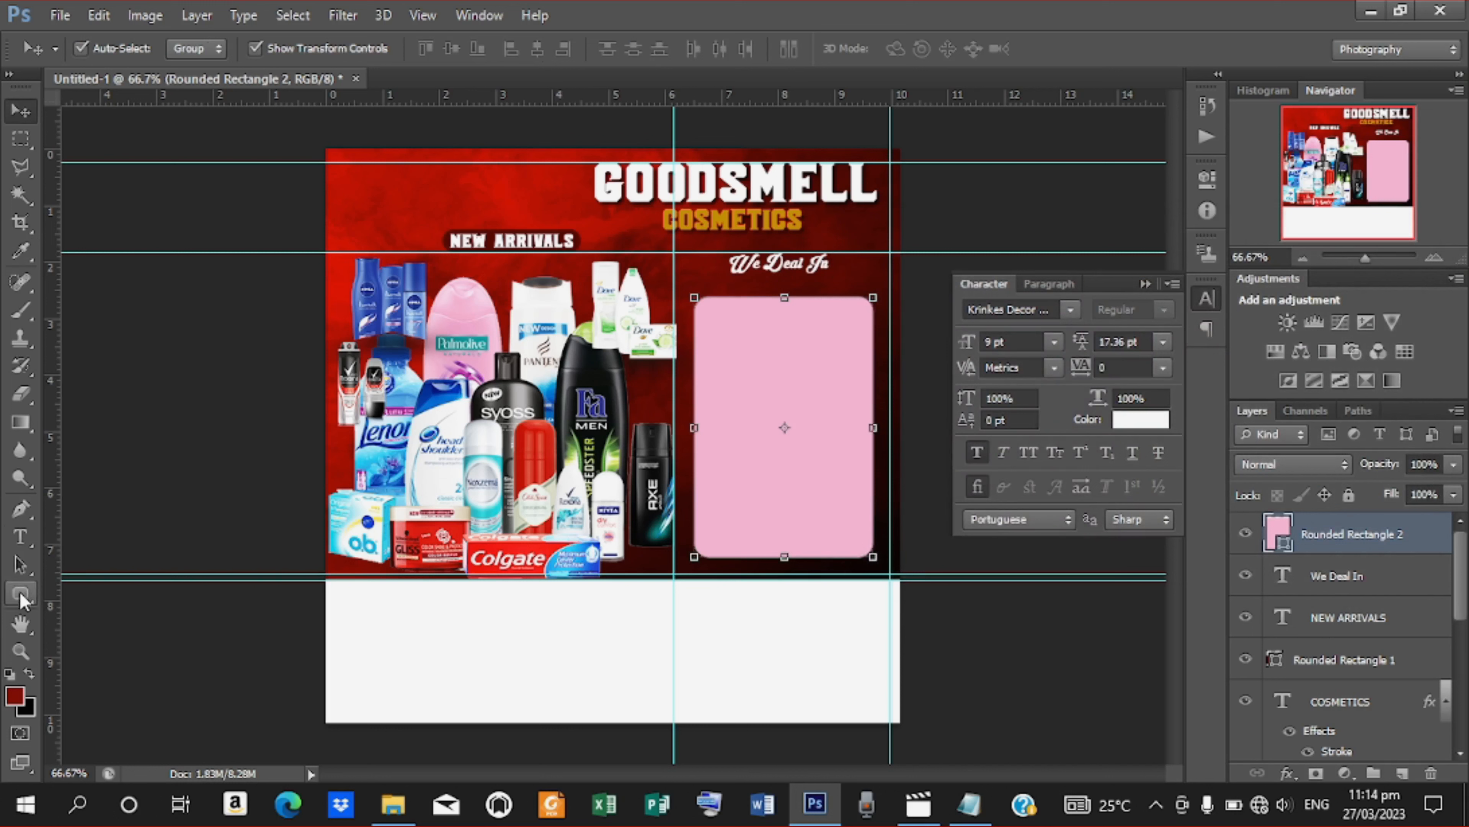
Copy the word Spray from the Notepad file 98 and paste it as a new text layer on the white bottom strip
click(20, 537)
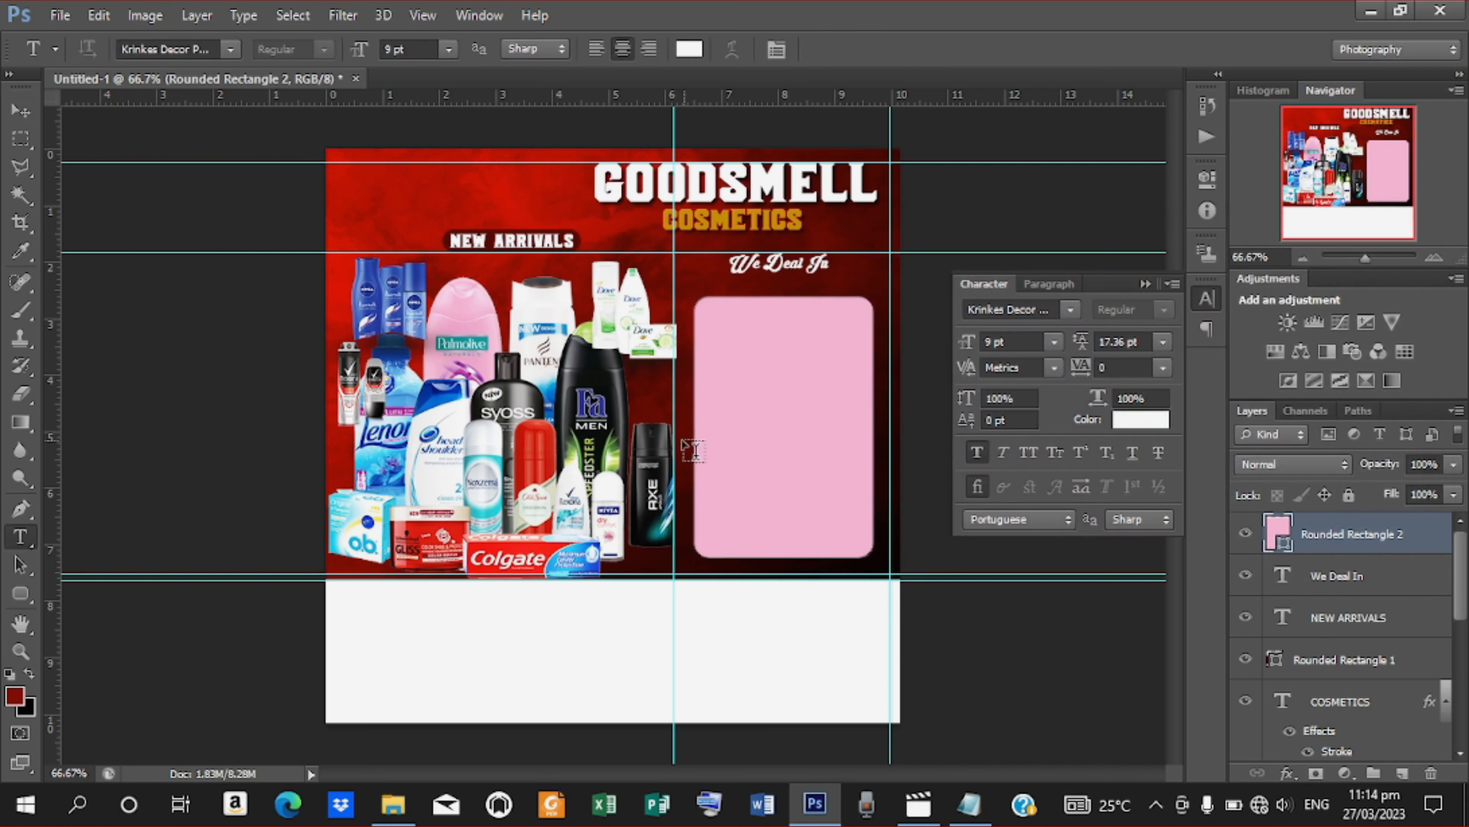
click(585, 615)
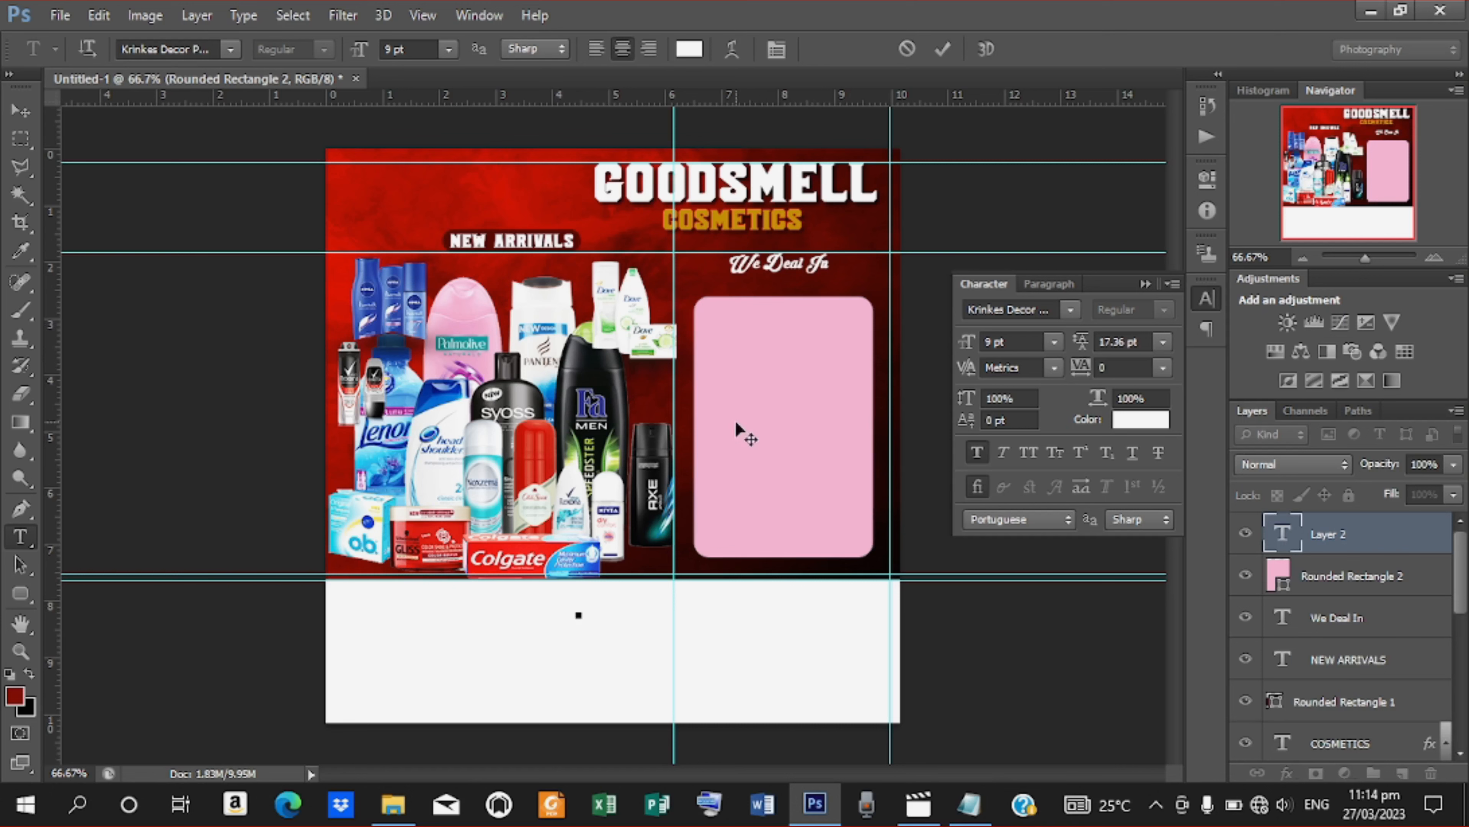
click(970, 804)
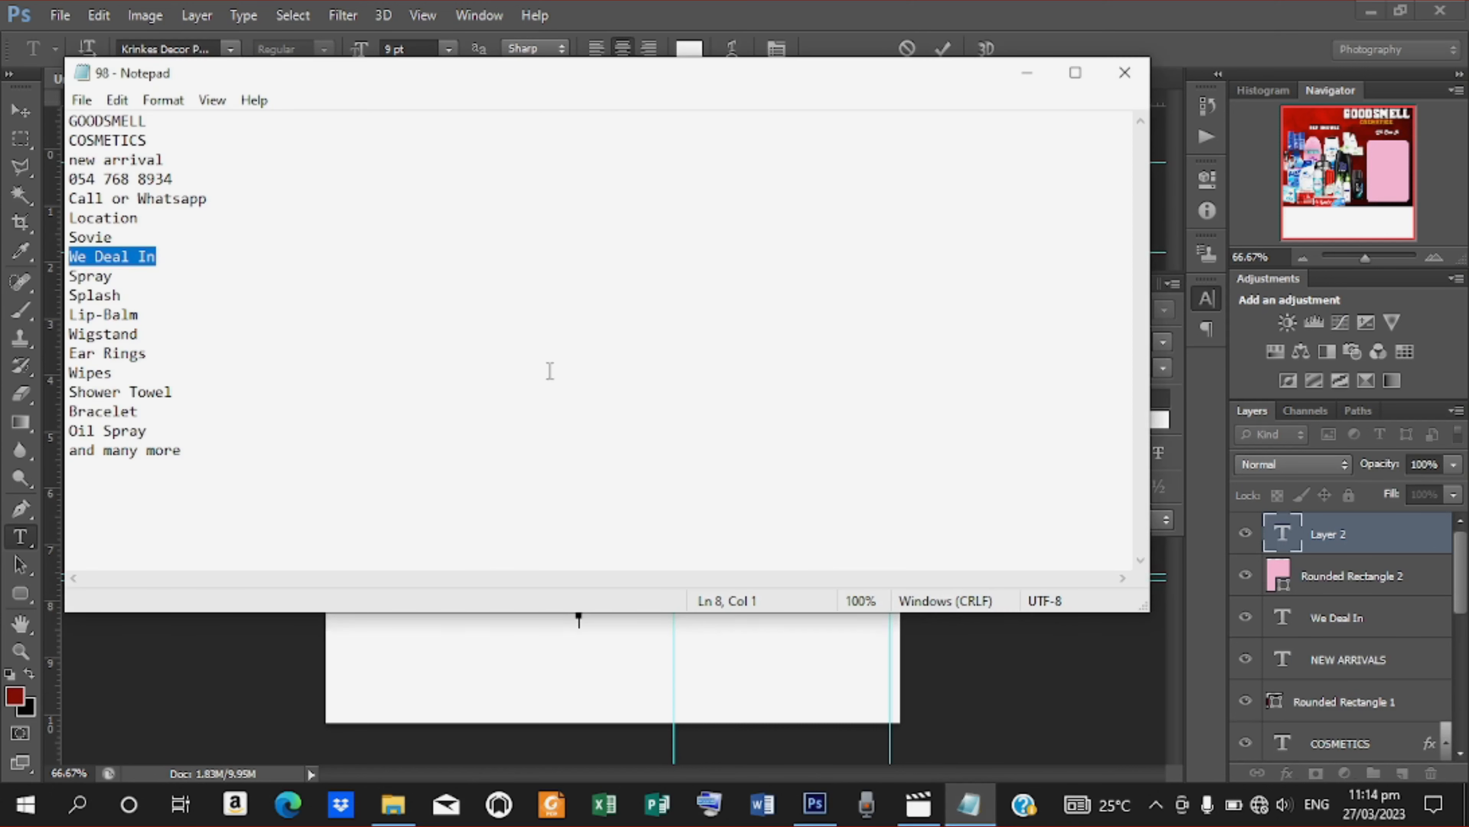
drag(119, 279, 5, 277)
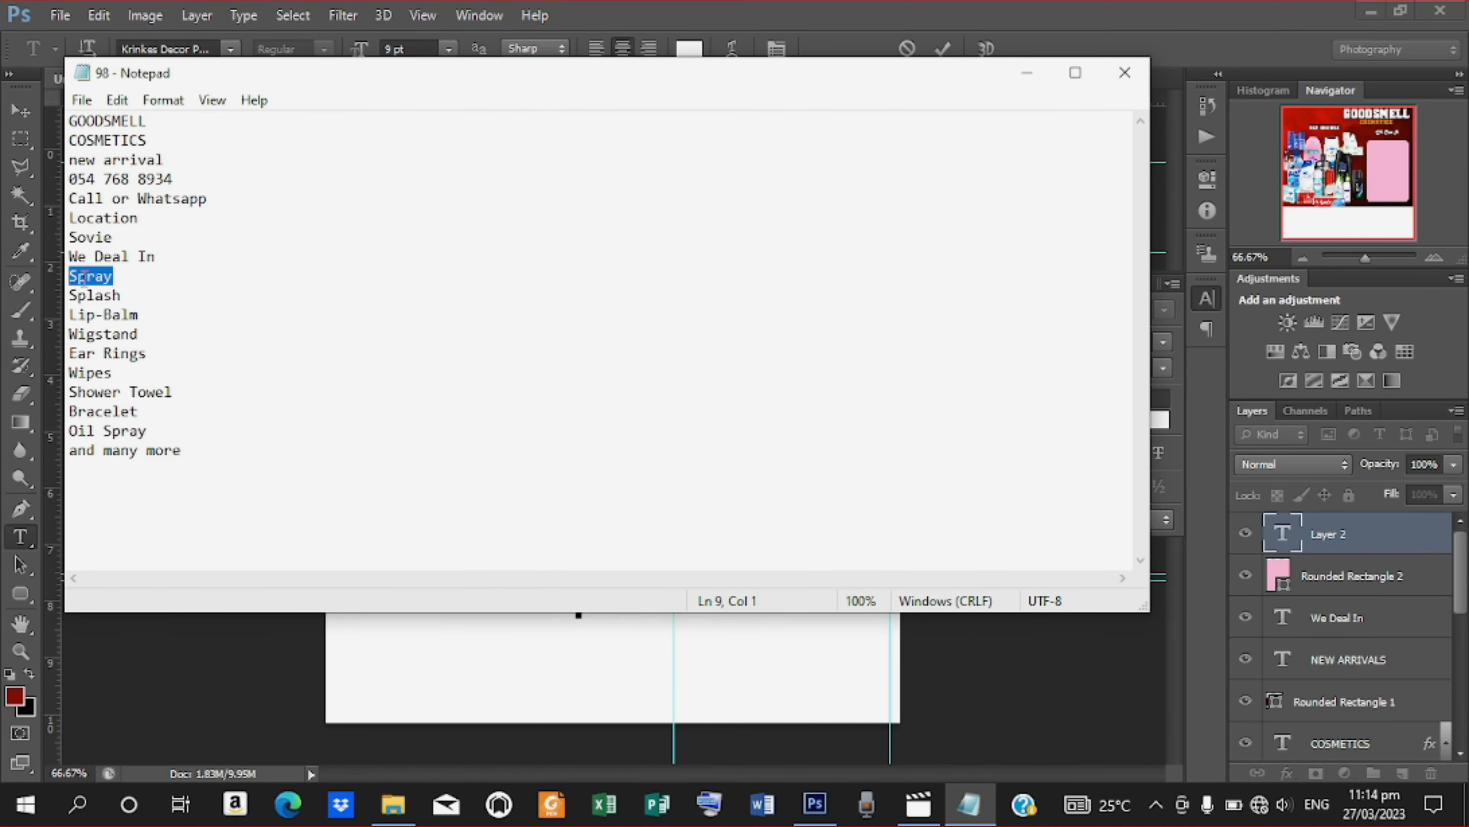
right_click(88, 281)
click(348, 351)
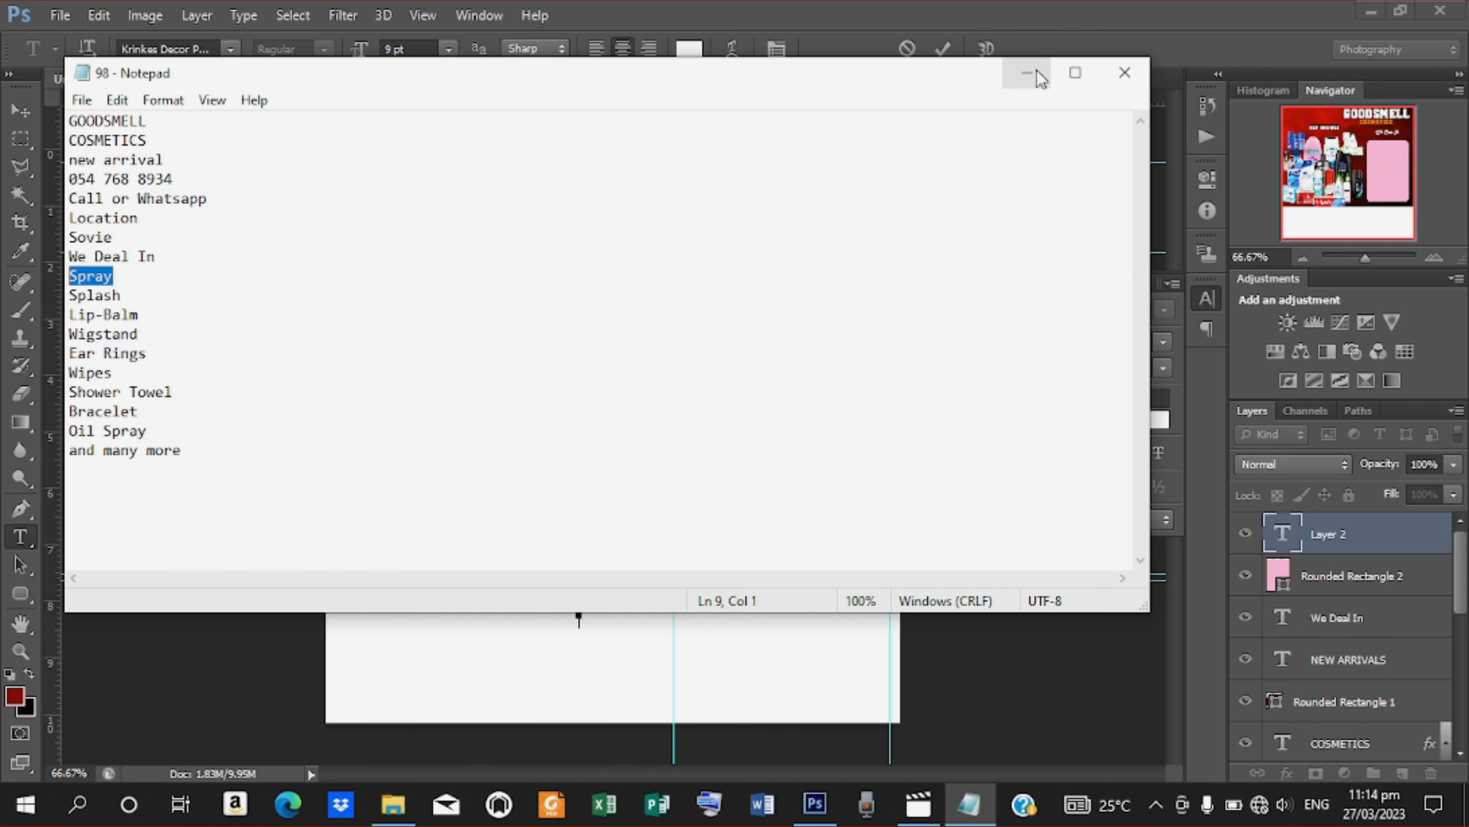
click(1027, 72)
right_click(586, 610)
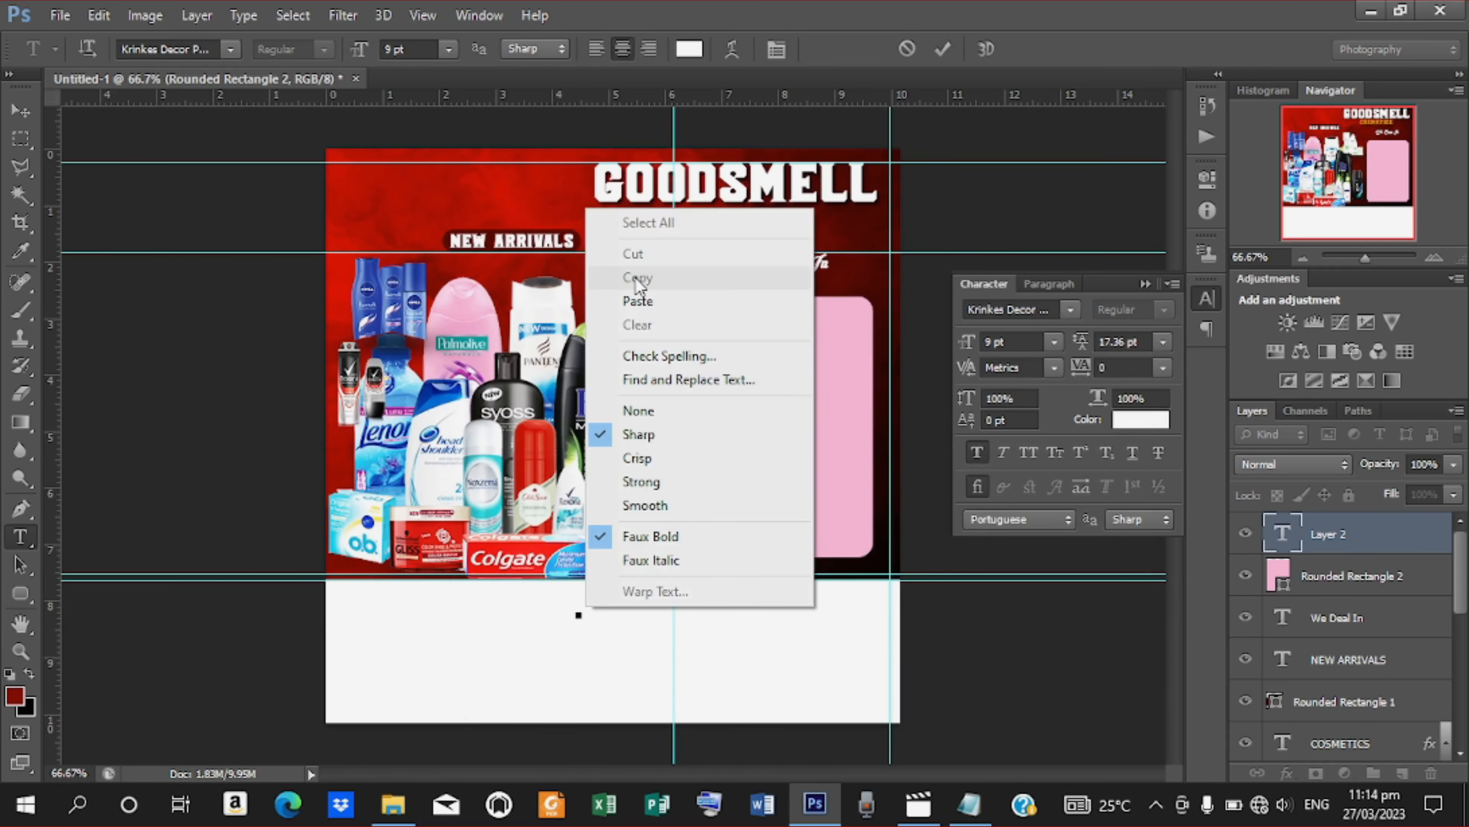
click(647, 305)
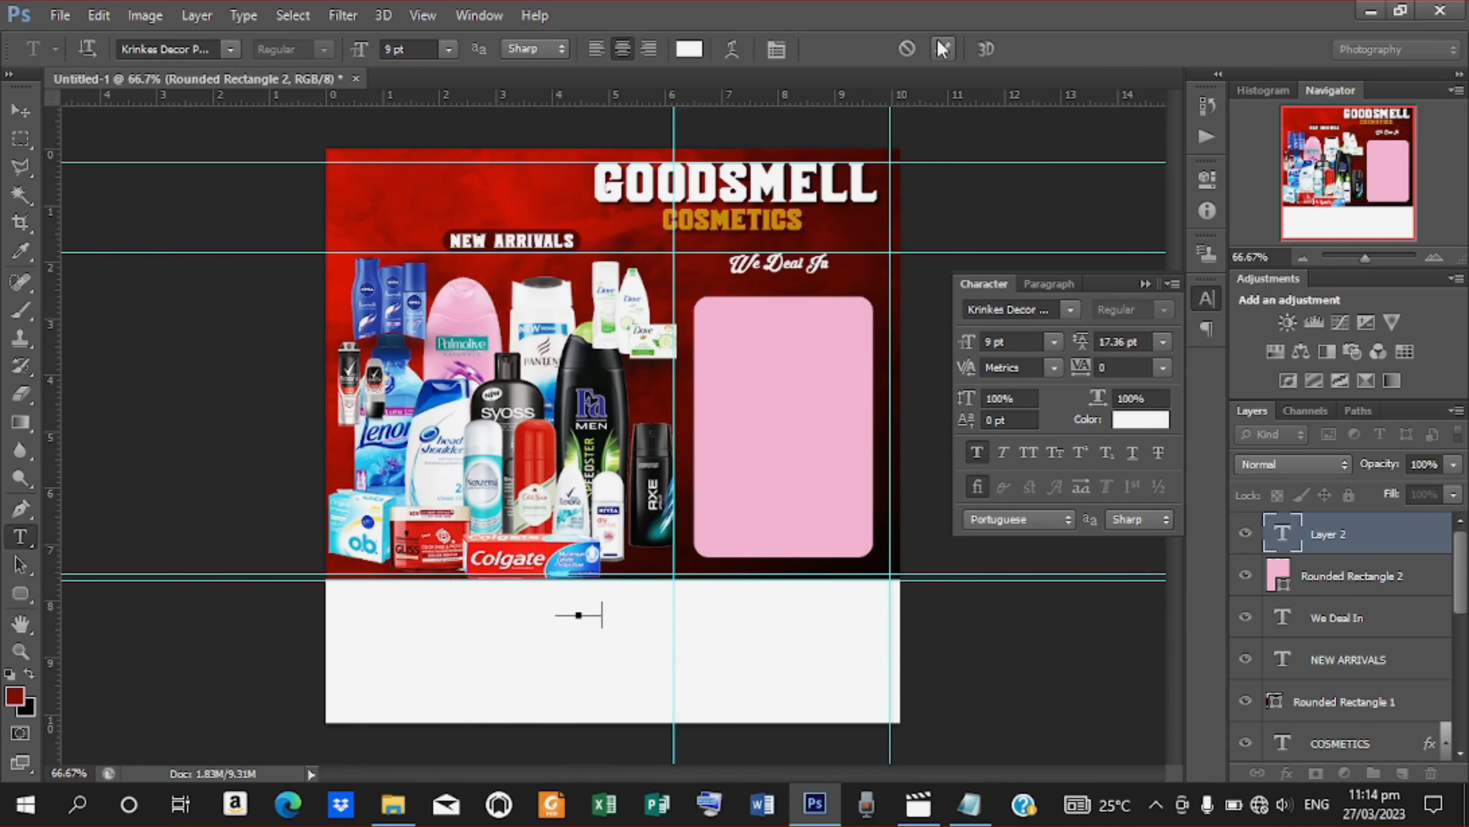
click(943, 49)
Move the Spray text onto the upper-left part of the pink panel and set its font to Raleway Bold
click(20, 110)
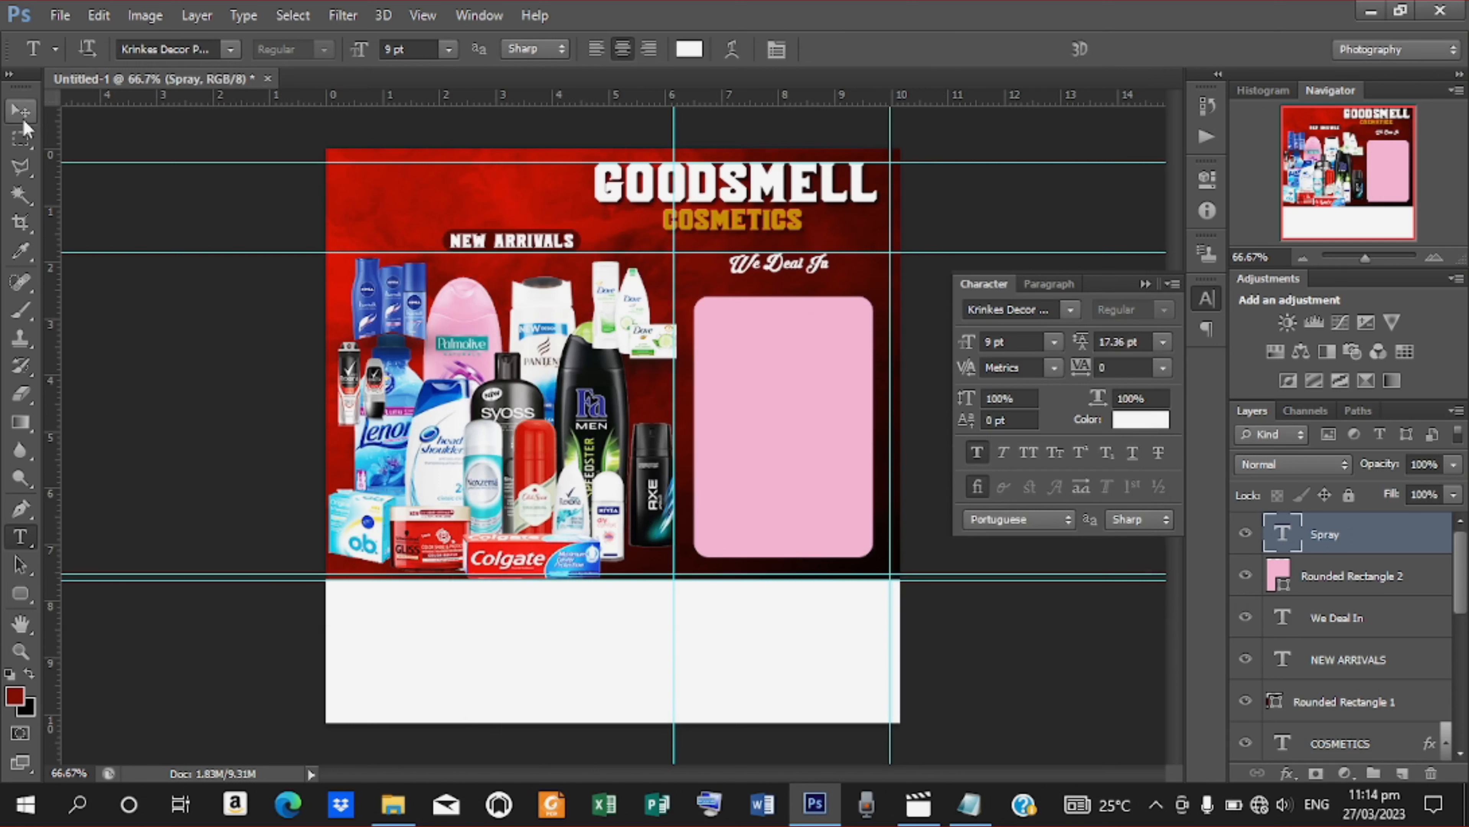
mouse_move(592, 608)
mouse_down()
mouse_move(752, 472)
mouse_move(765, 328)
mouse_up()
click(1071, 313)
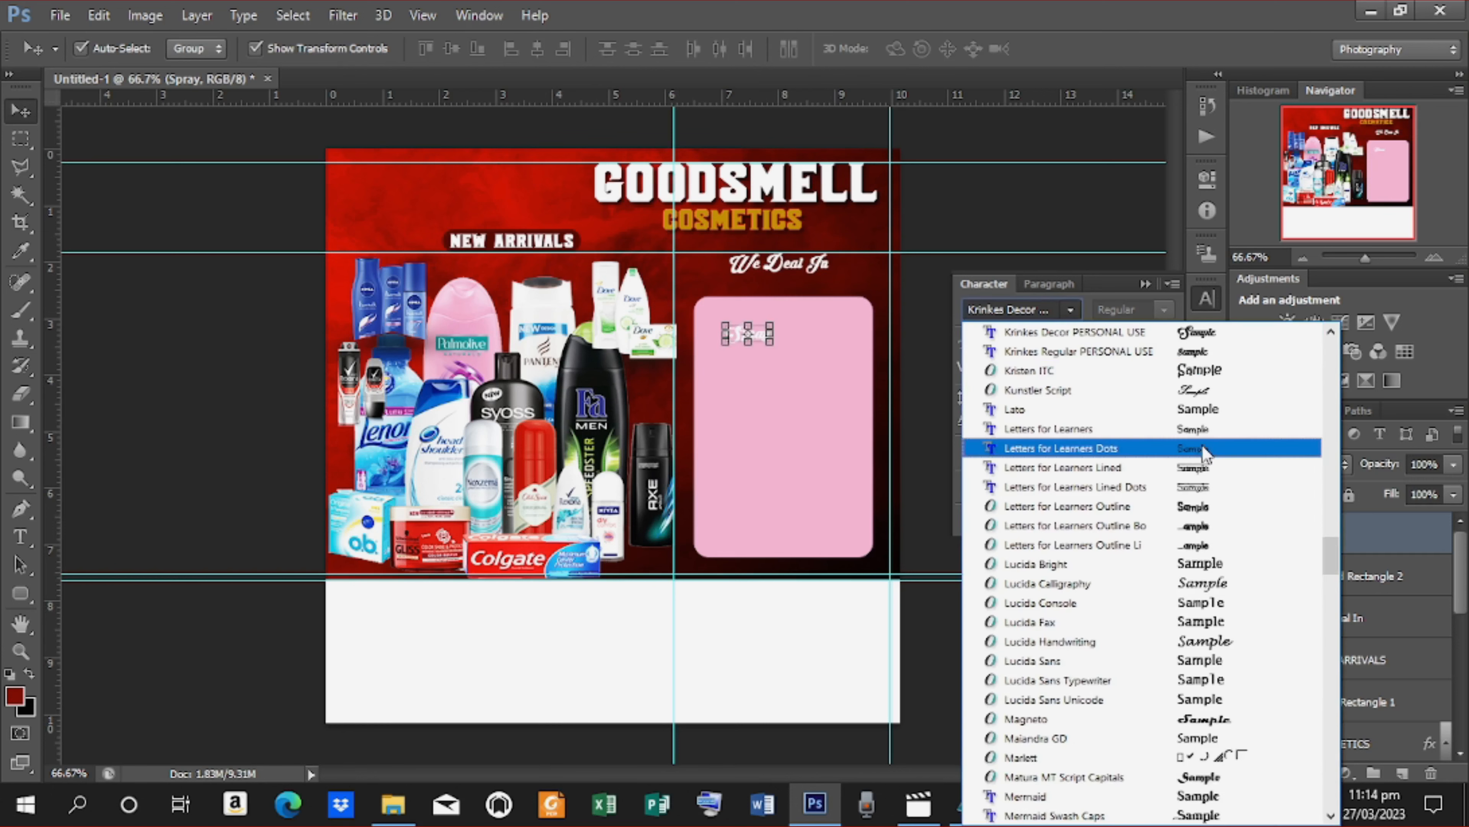
drag(1333, 550, 1322, 622)
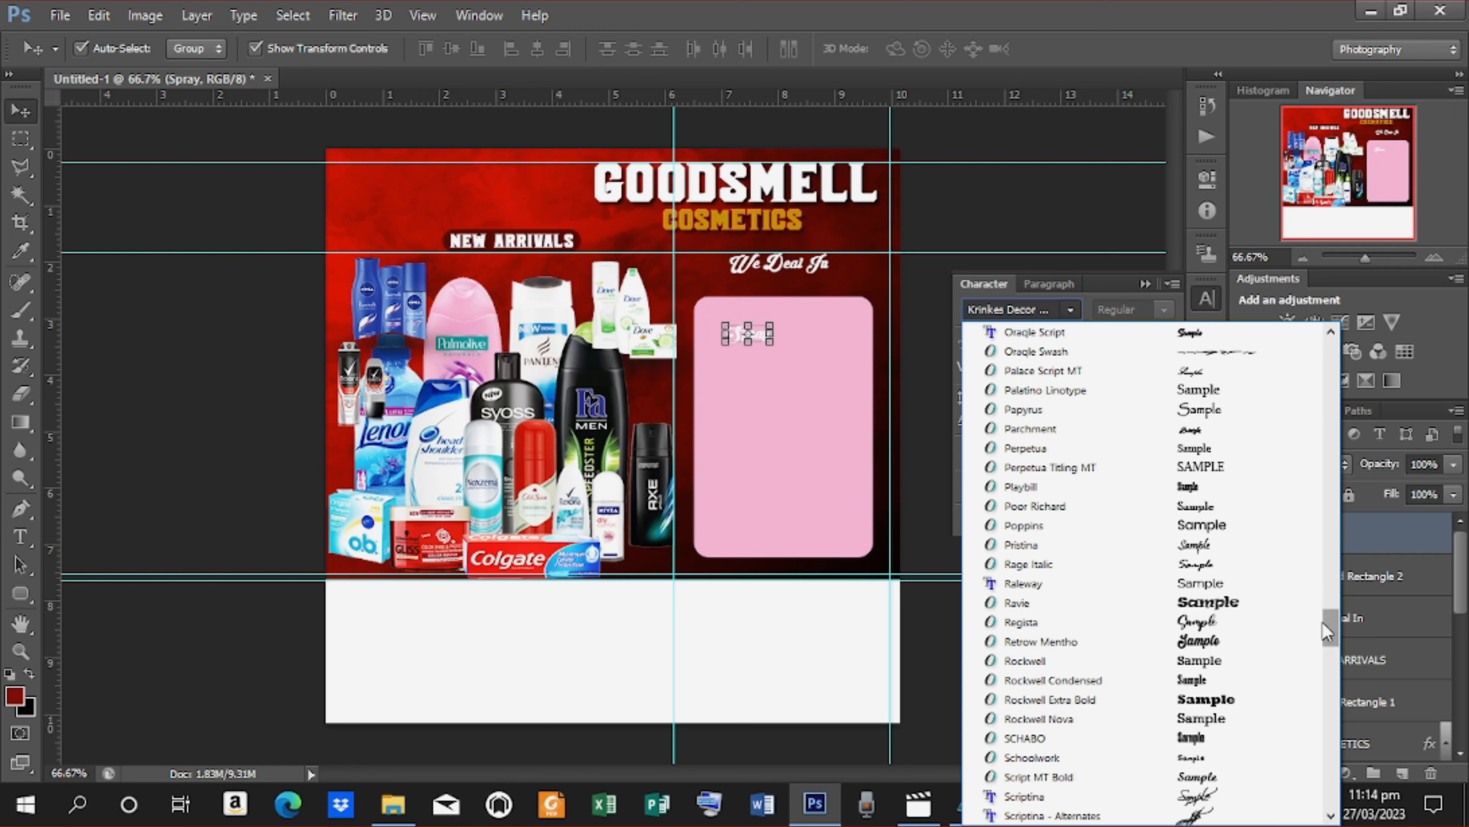
click(1070, 589)
click(1161, 309)
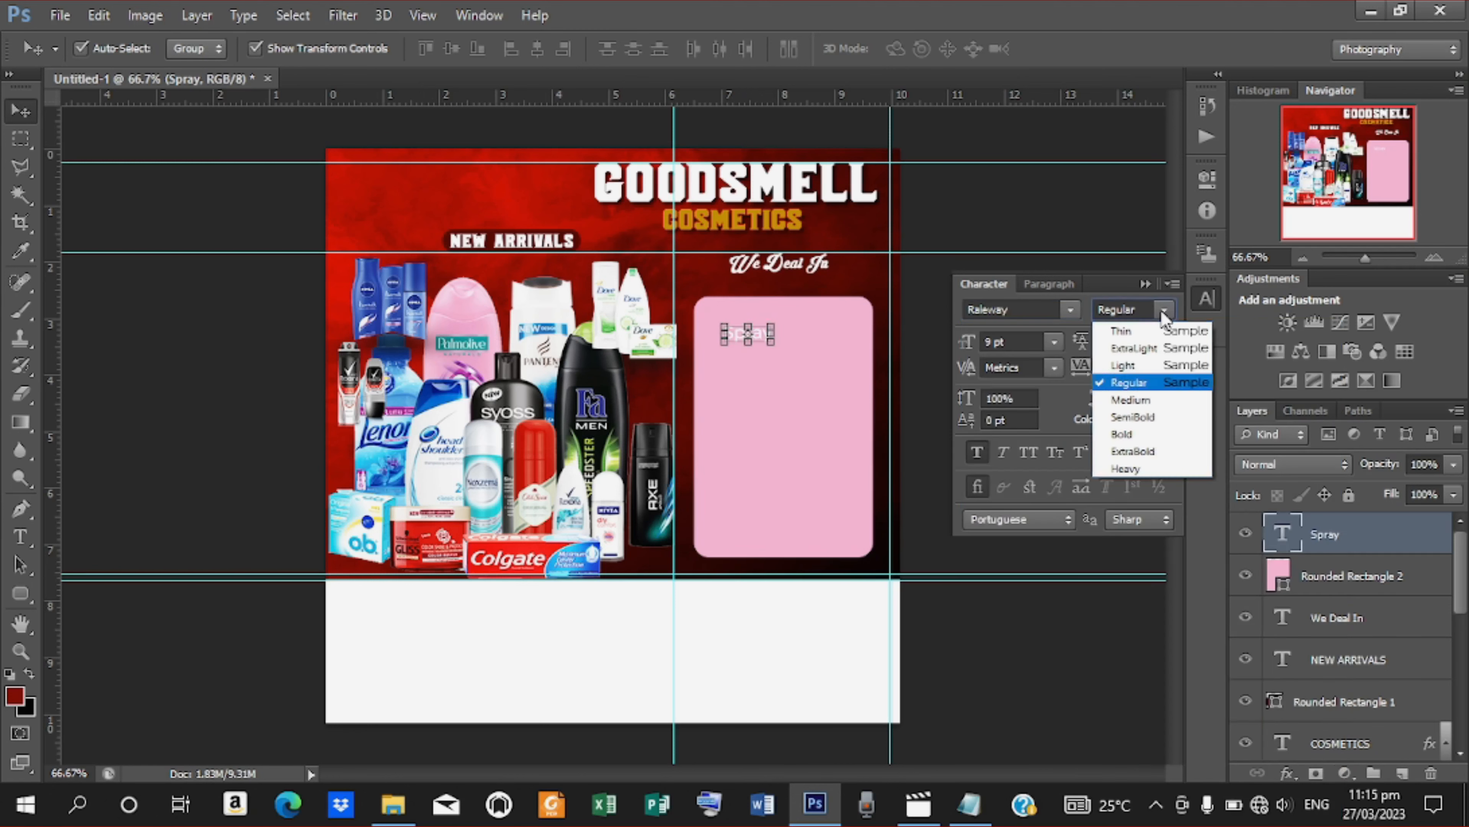
click(1138, 434)
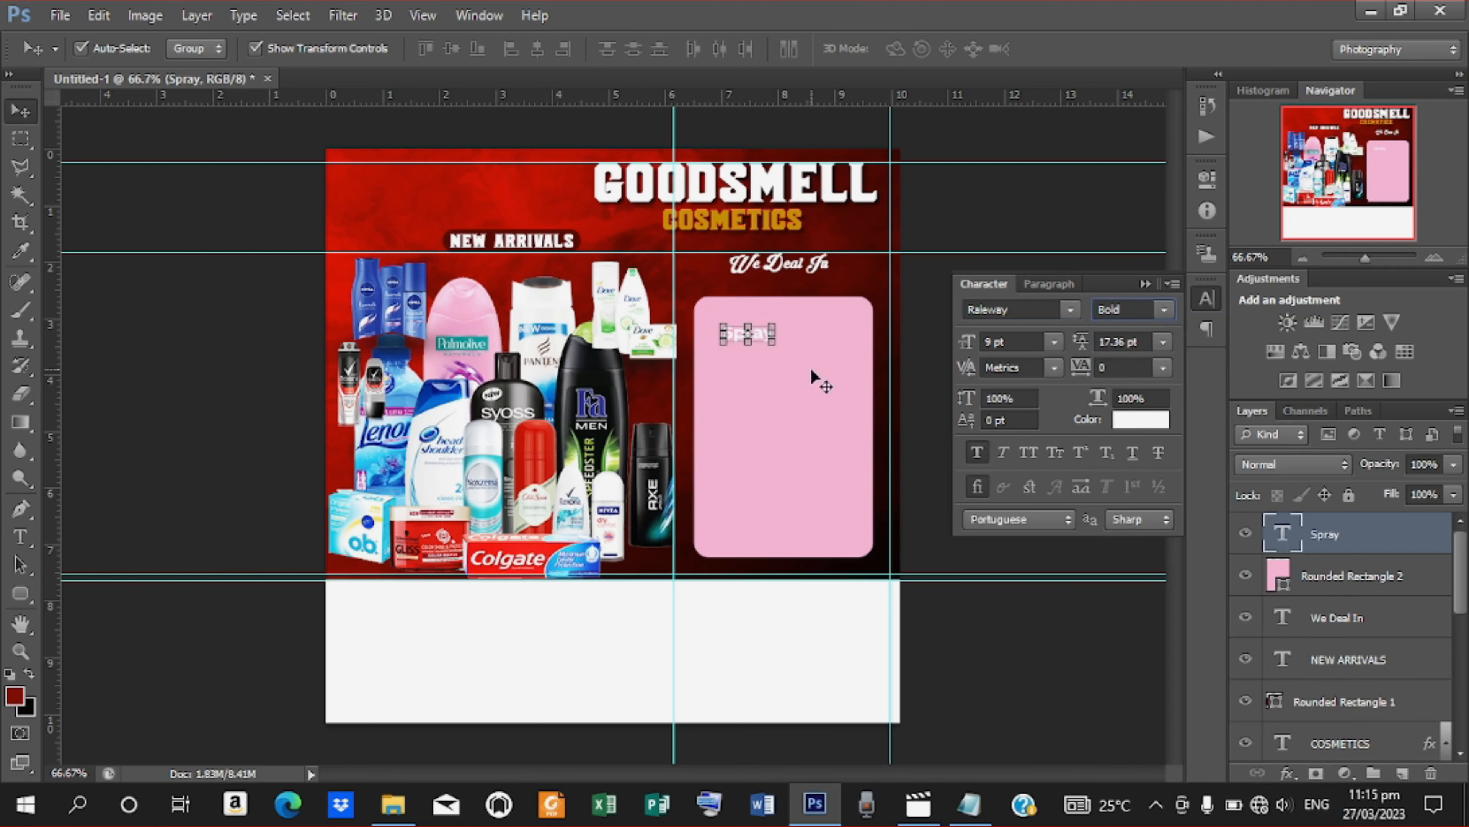
Recolour the Spray text with the near-black #0e120f sampled from the dark Fa bottle
click(1138, 428)
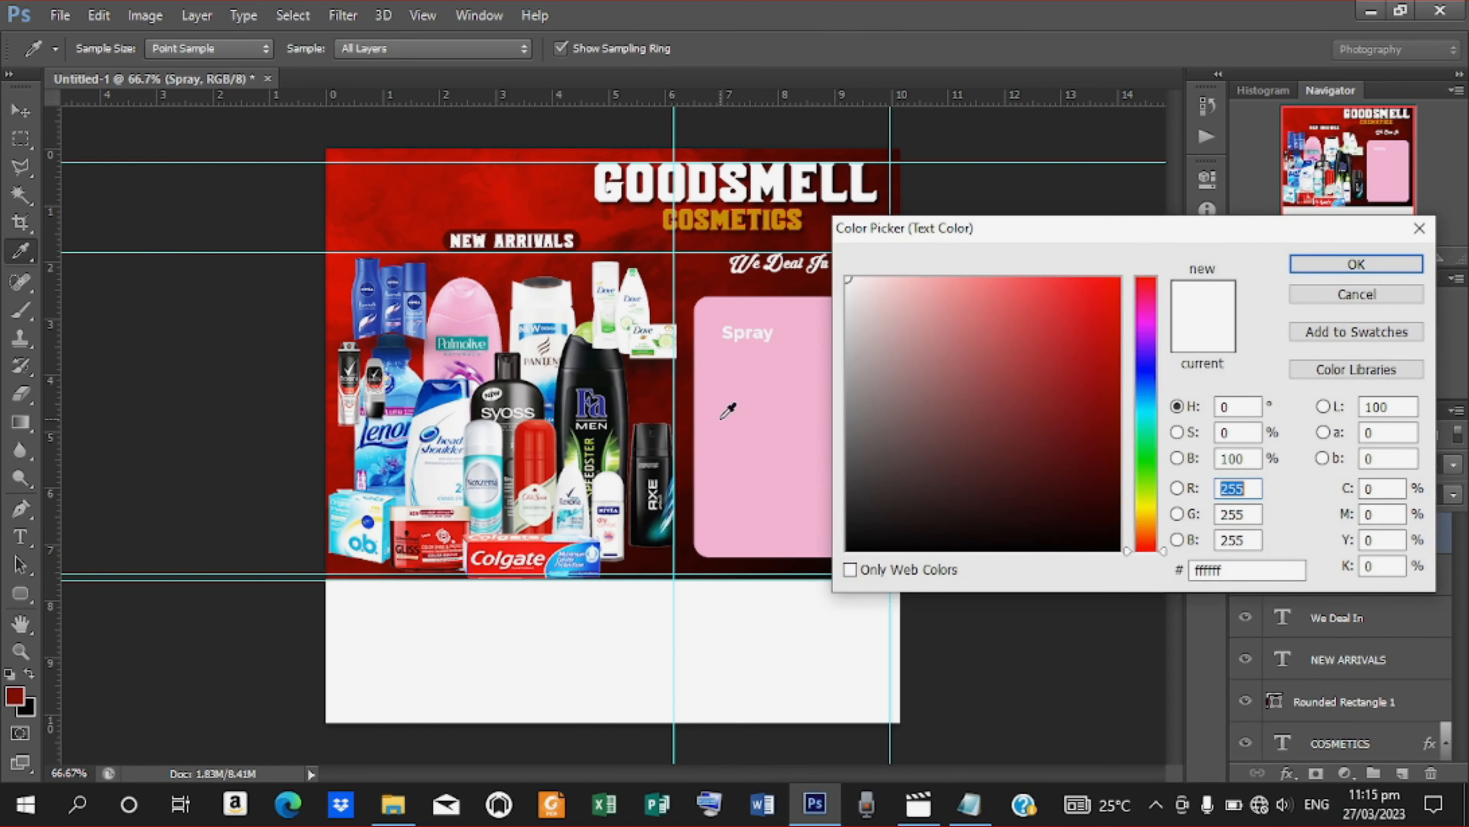
click(613, 389)
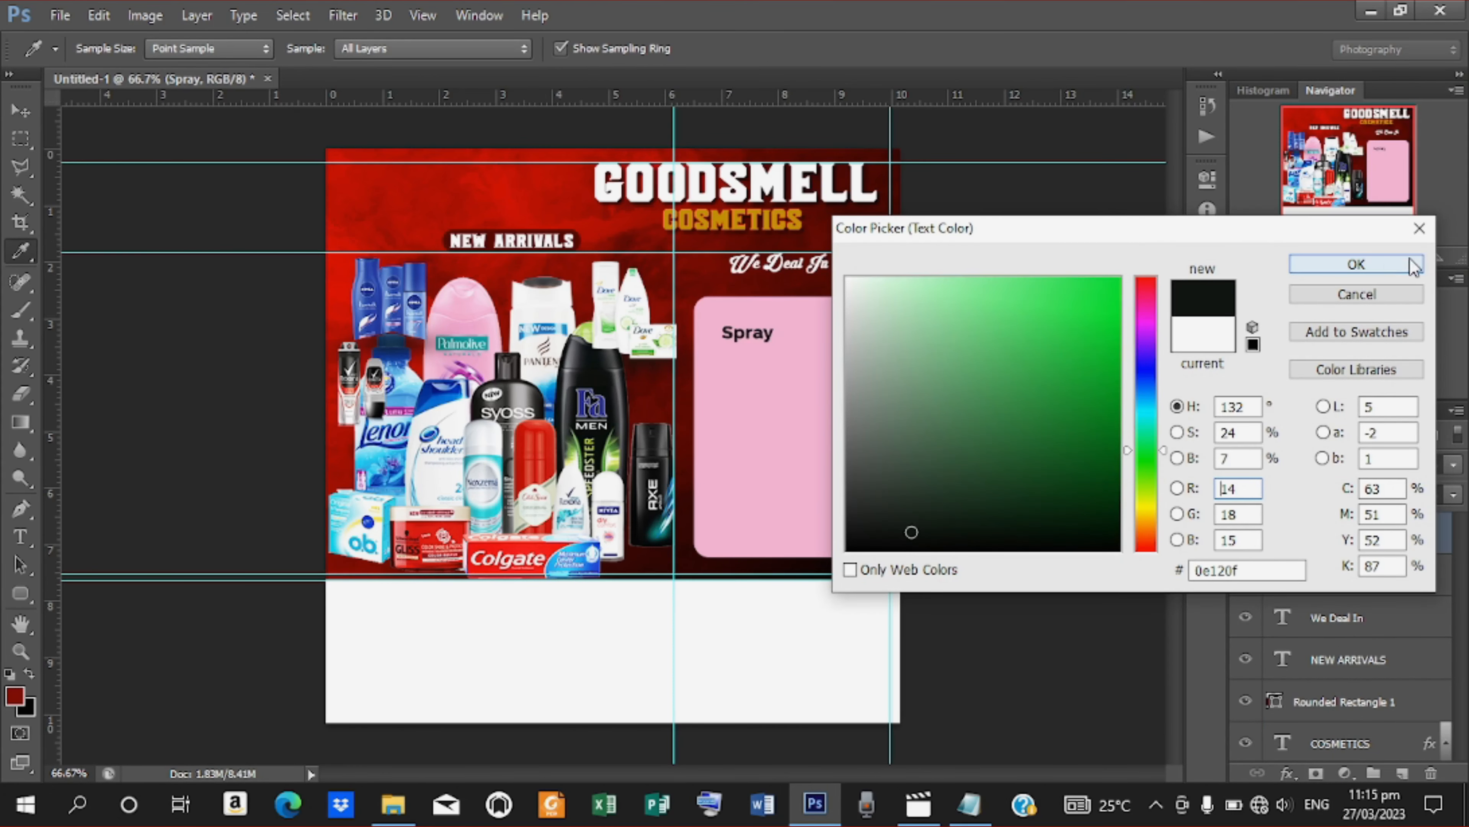
click(1358, 265)
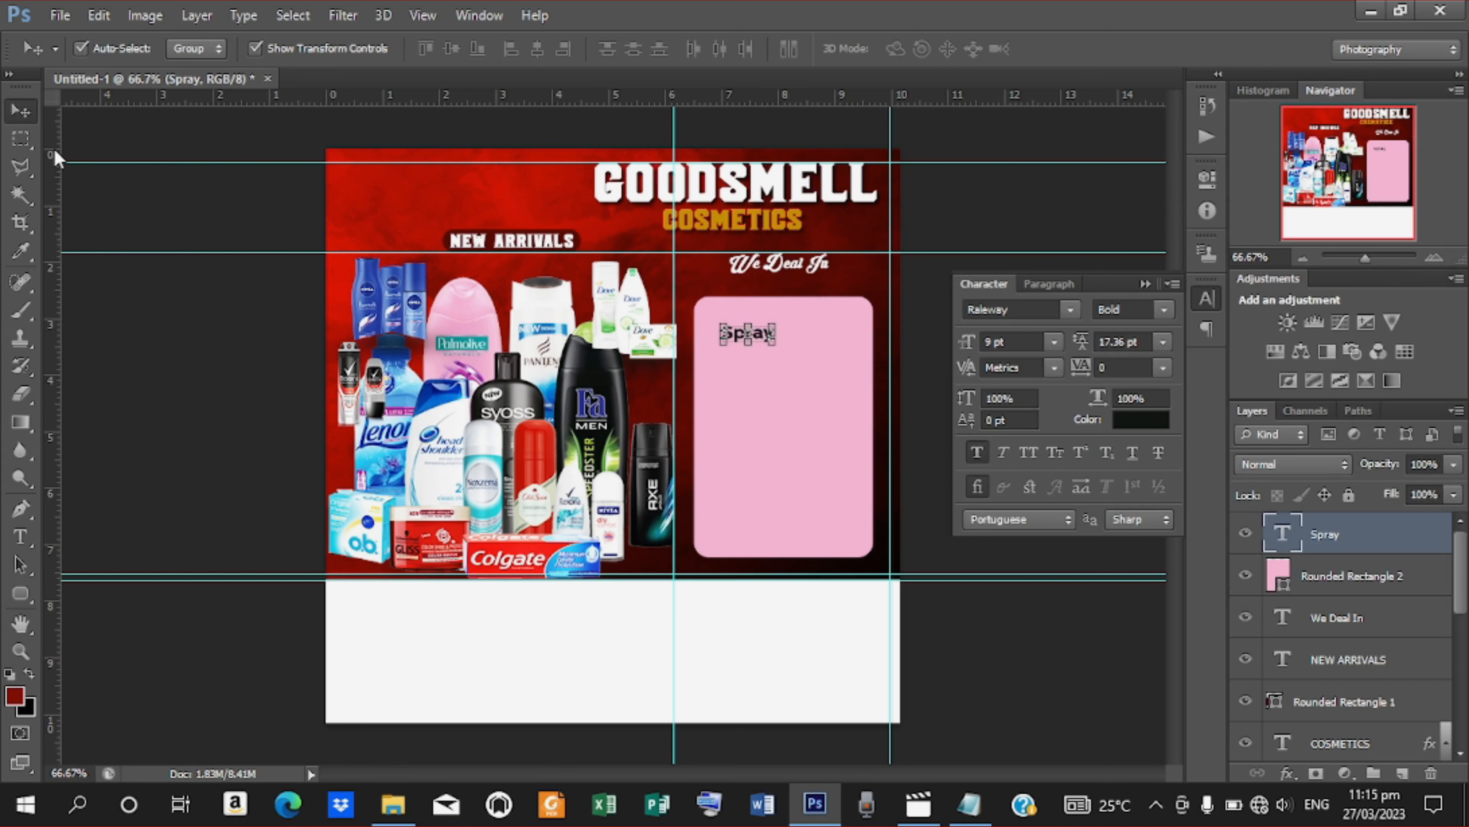
Nudge the Spray text right and slightly up, leaving room for a bullet between it and the pink panel's left edge
key(Right)
key(Right)
key(Right)
key(Right)
key(Right)
key(Right)
key(Right)
key(Right)
key(Right)
key(Right)
key(Right)
key(Right)
key(Right)
key(Right)
key(Right)
key(Right)
key(Up)
key(Up)
key(Up)
key(Up)
key(Up)
key(Up)
key(Up)
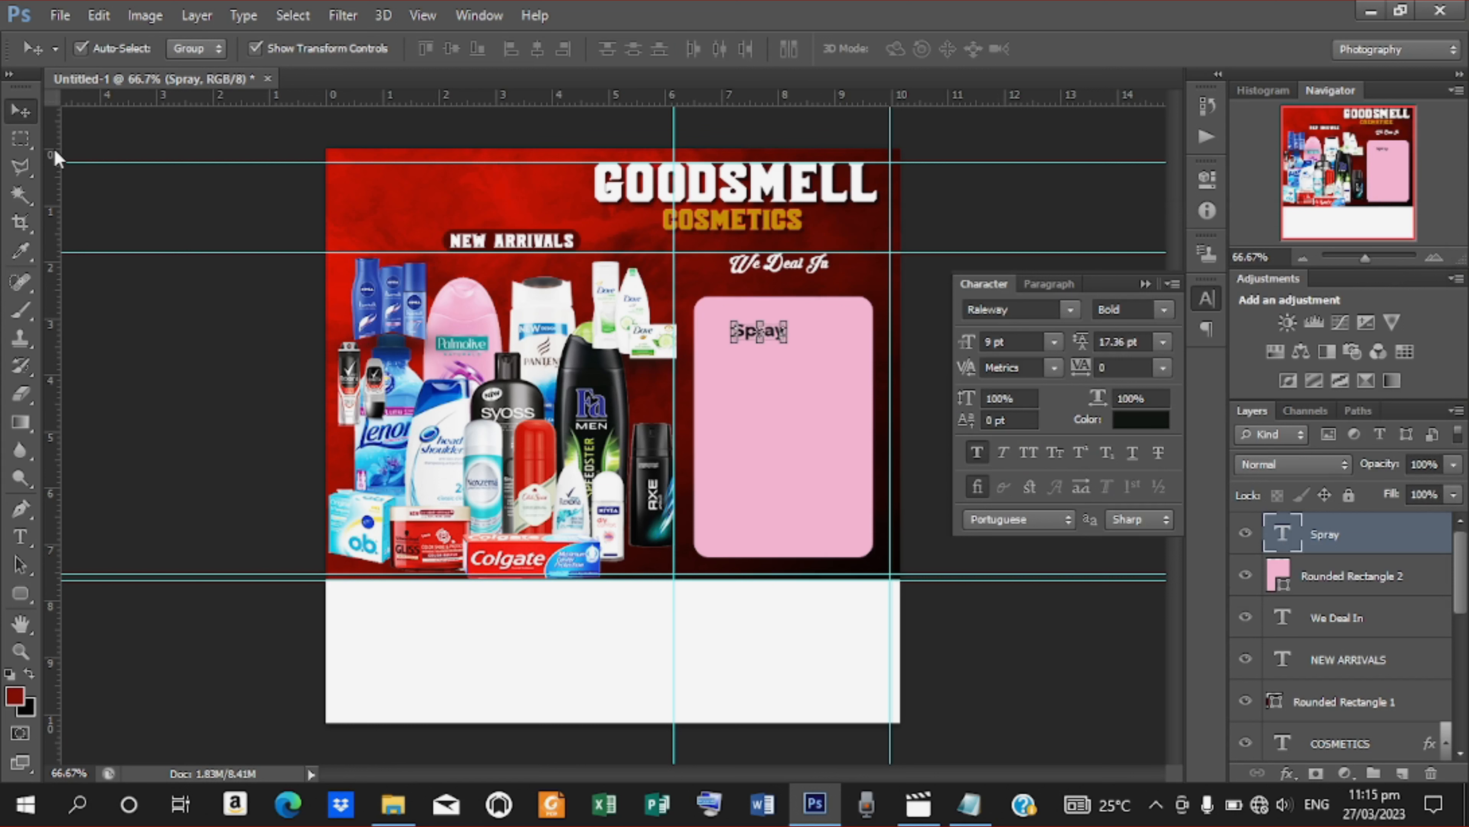
key(Down)
key(Down)
key(Down)
key(Down)
key(Down)
key(Down)
key(Down)
key(Down)
key(Up)
key(Up)
key(Up)
Deselect the text layer and draw a small ellipse bullet of about 8 by 7 px just left of Spray
click(21, 594)
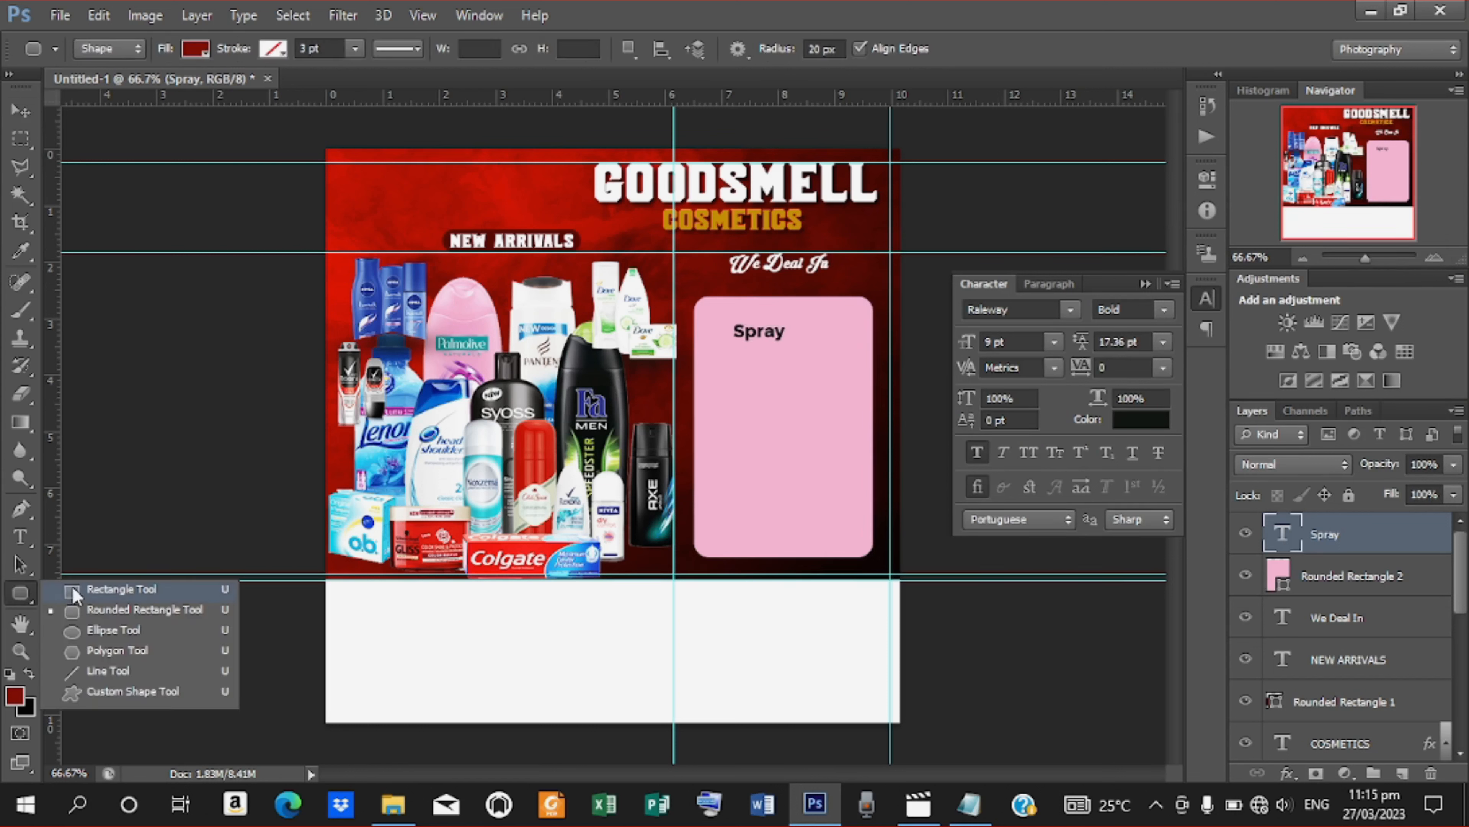
click(20, 110)
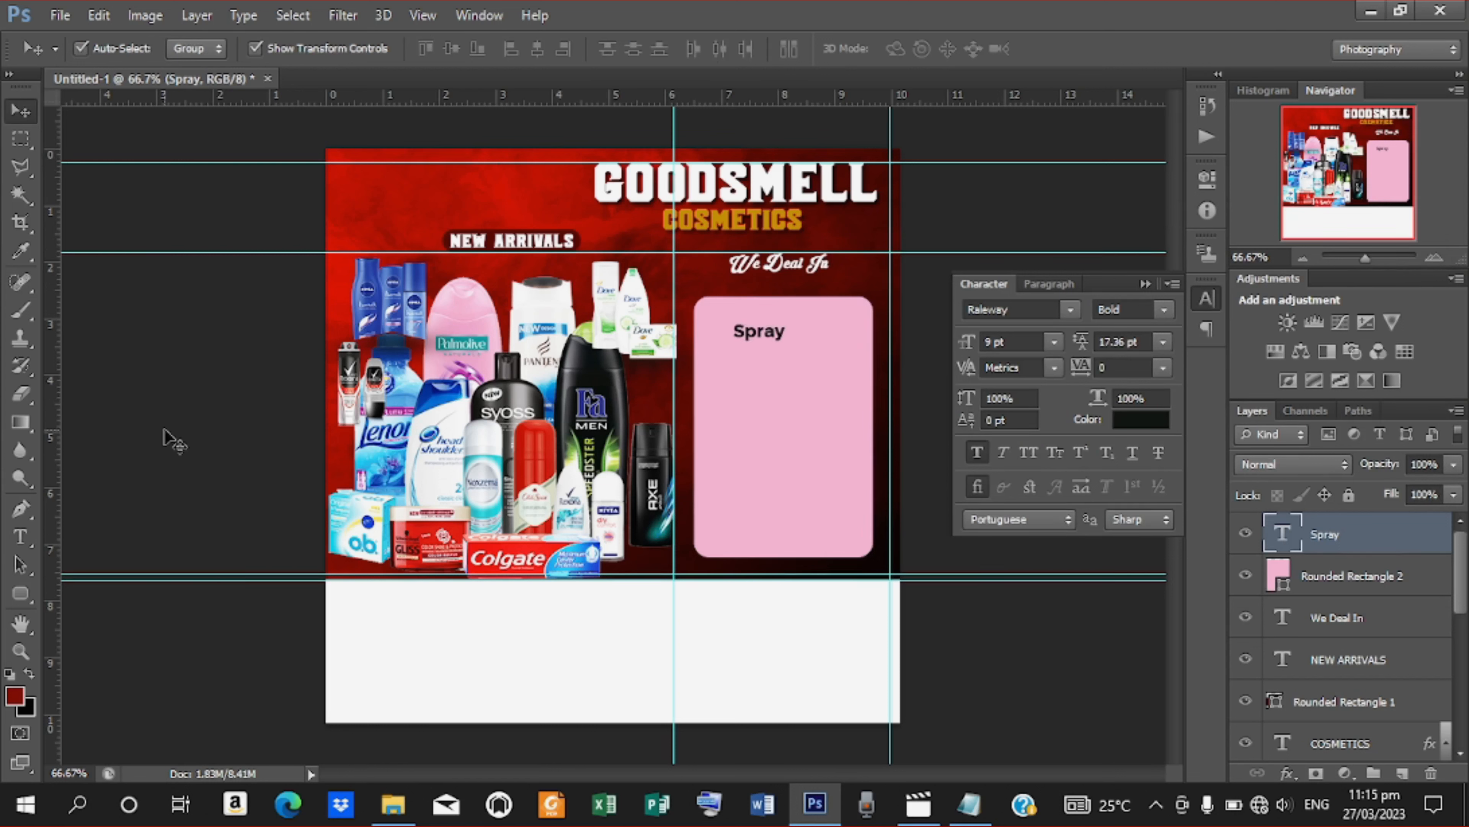
click(164, 429)
click(21, 594)
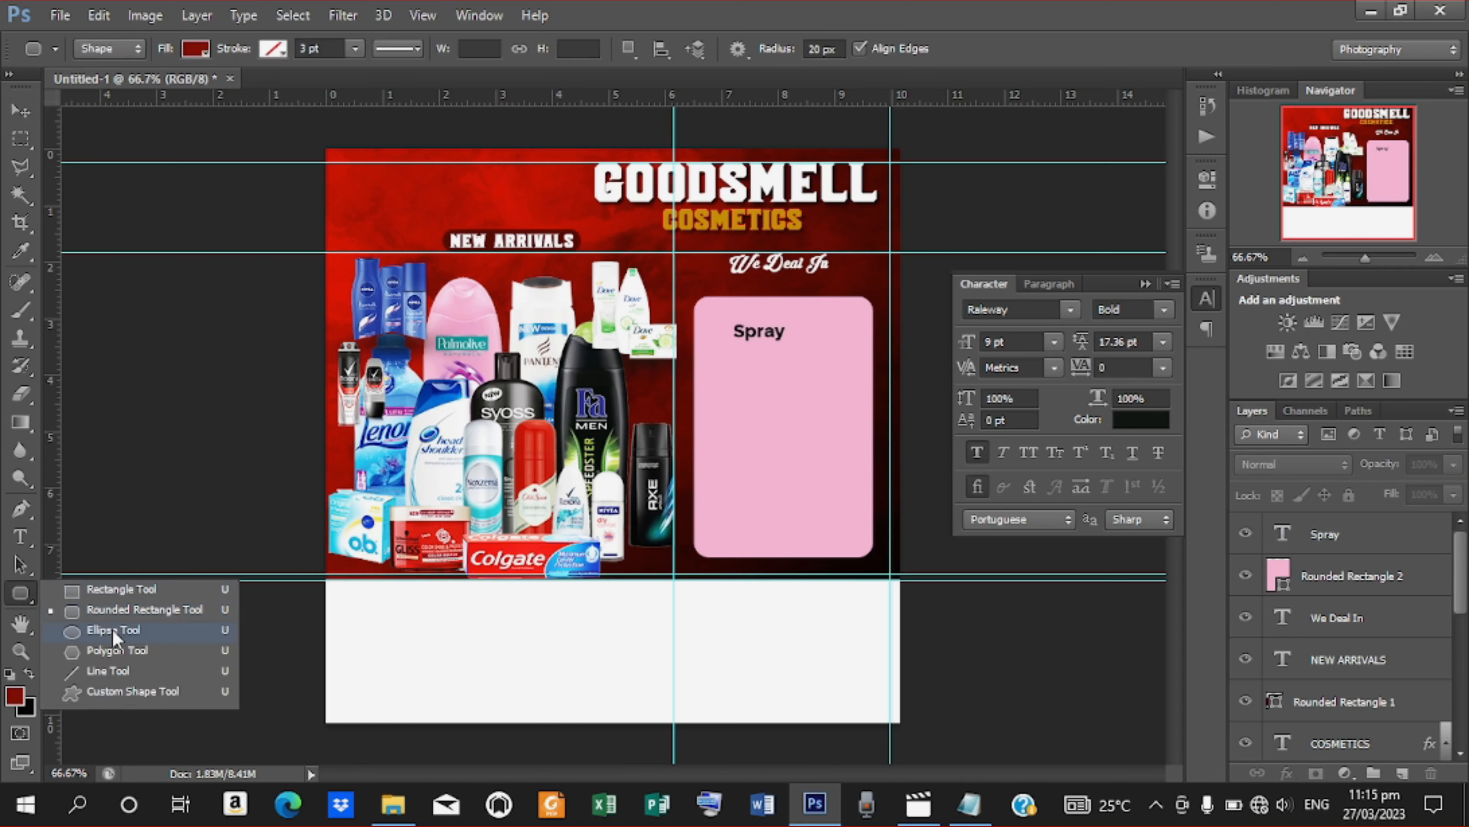
click(112, 629)
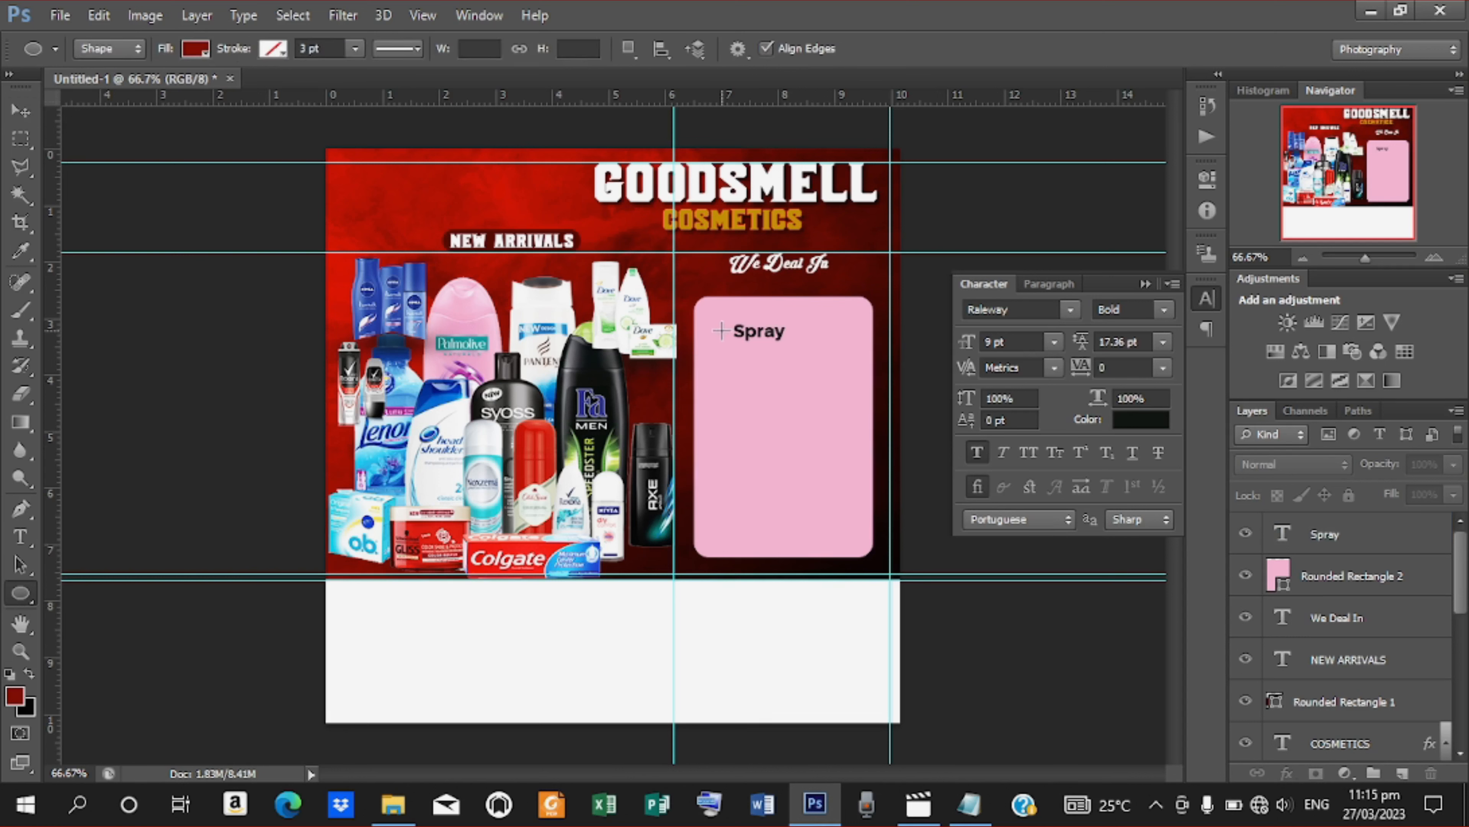
drag(723, 333, 725, 334)
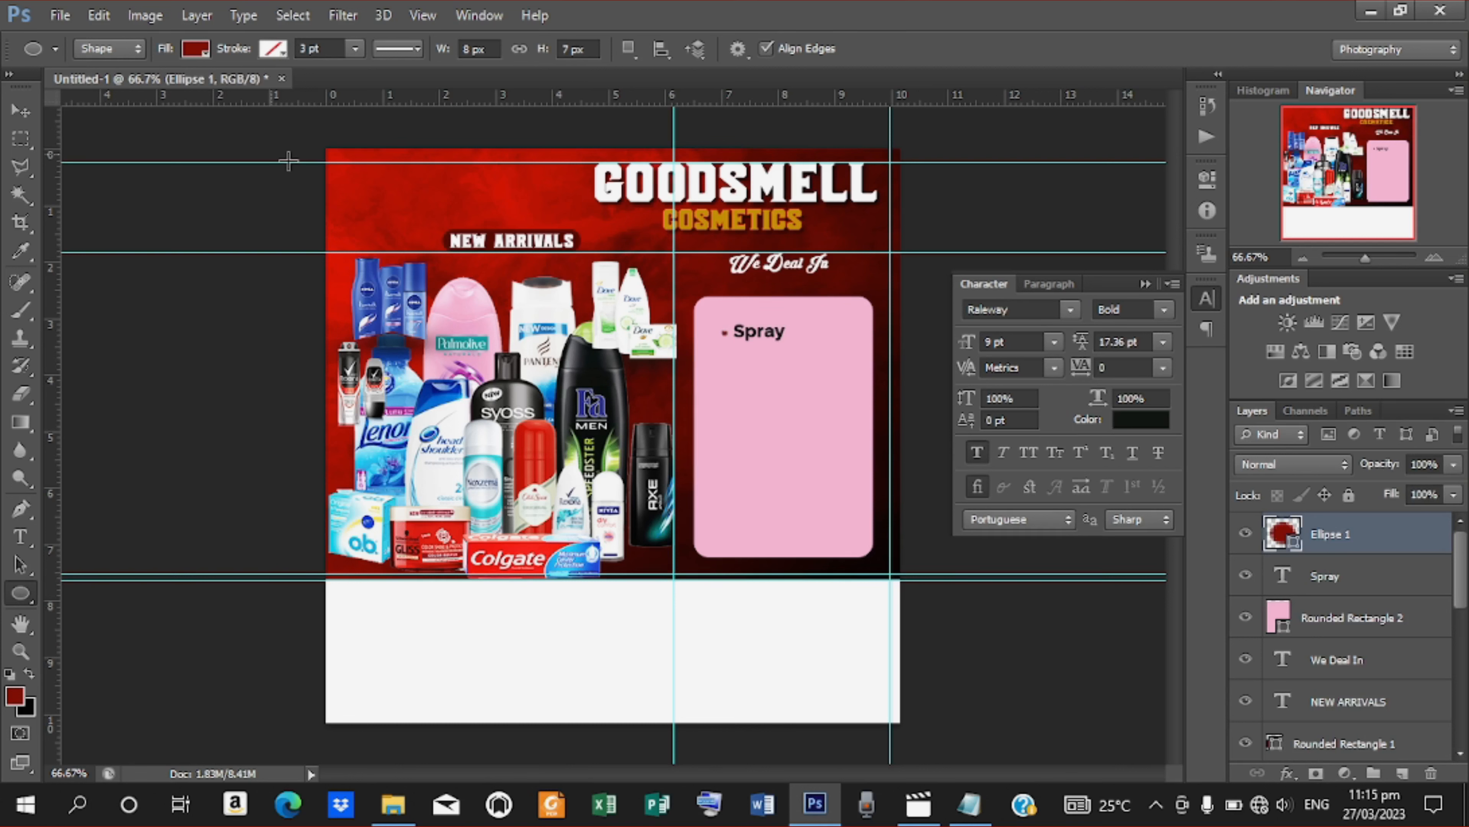
Darken the bullet's fill to a deep red of about #770101
double_click(1292, 541)
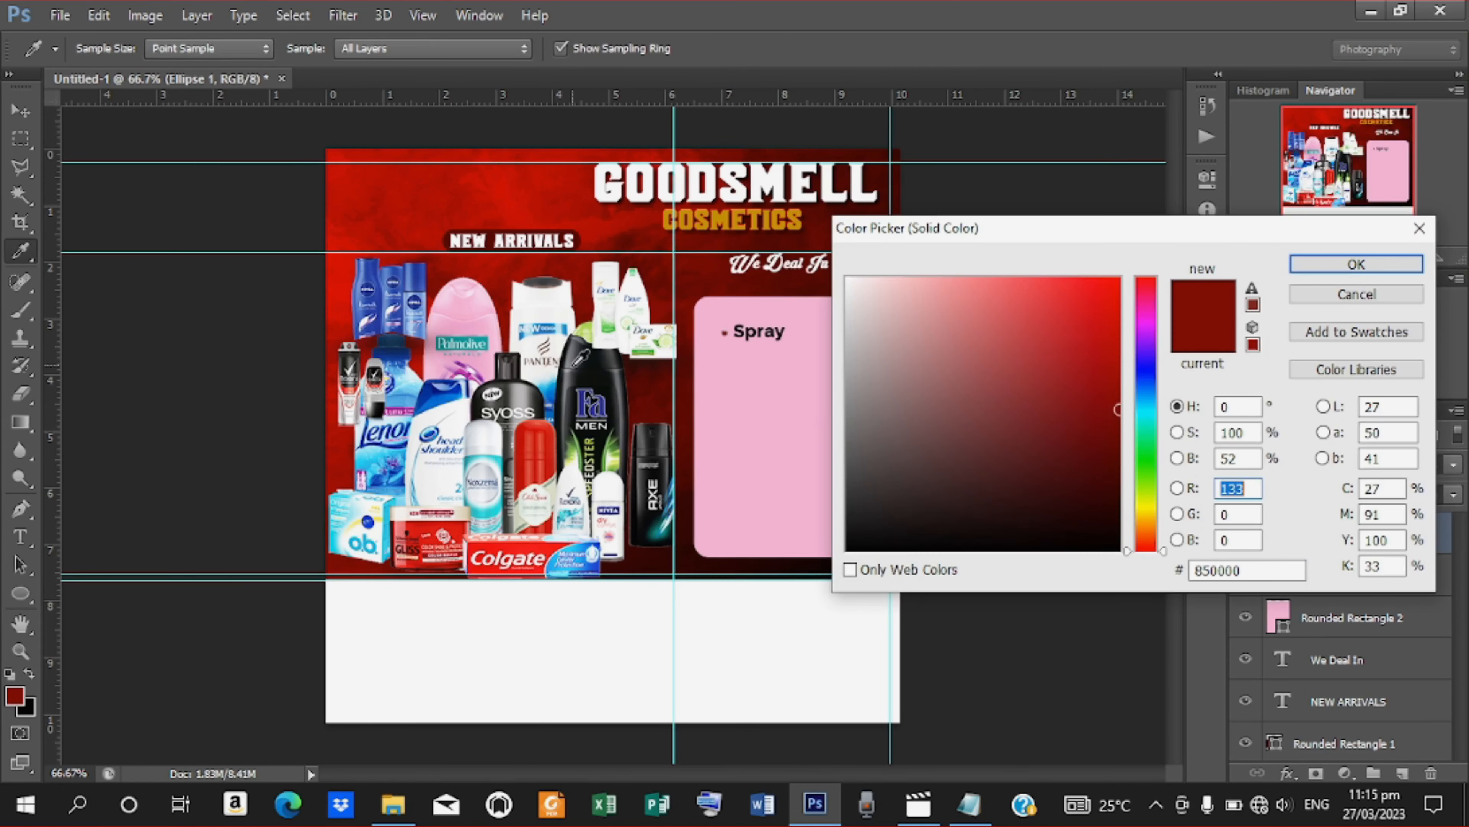
click(1117, 423)
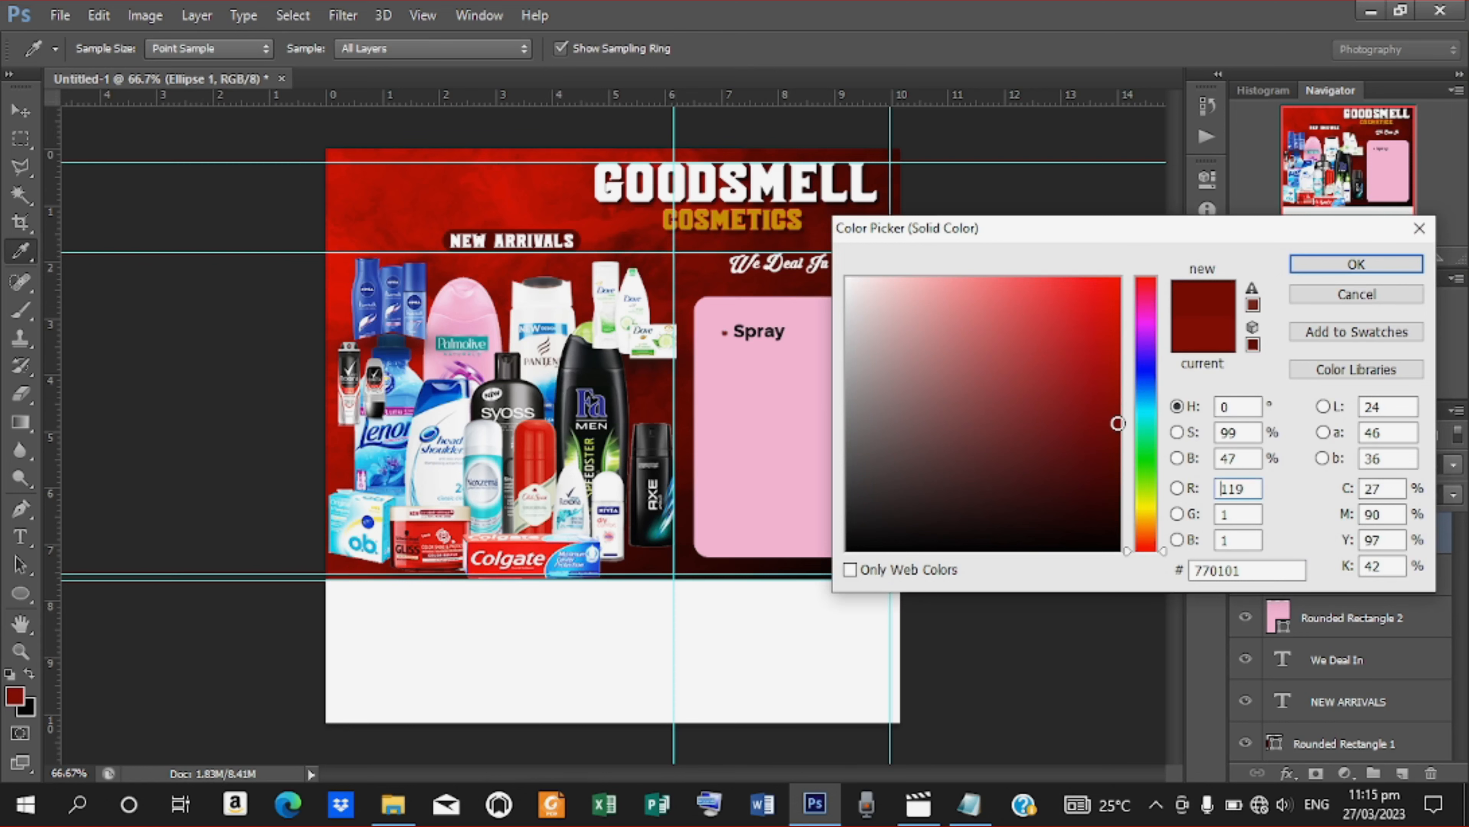
click(1117, 424)
click(1361, 266)
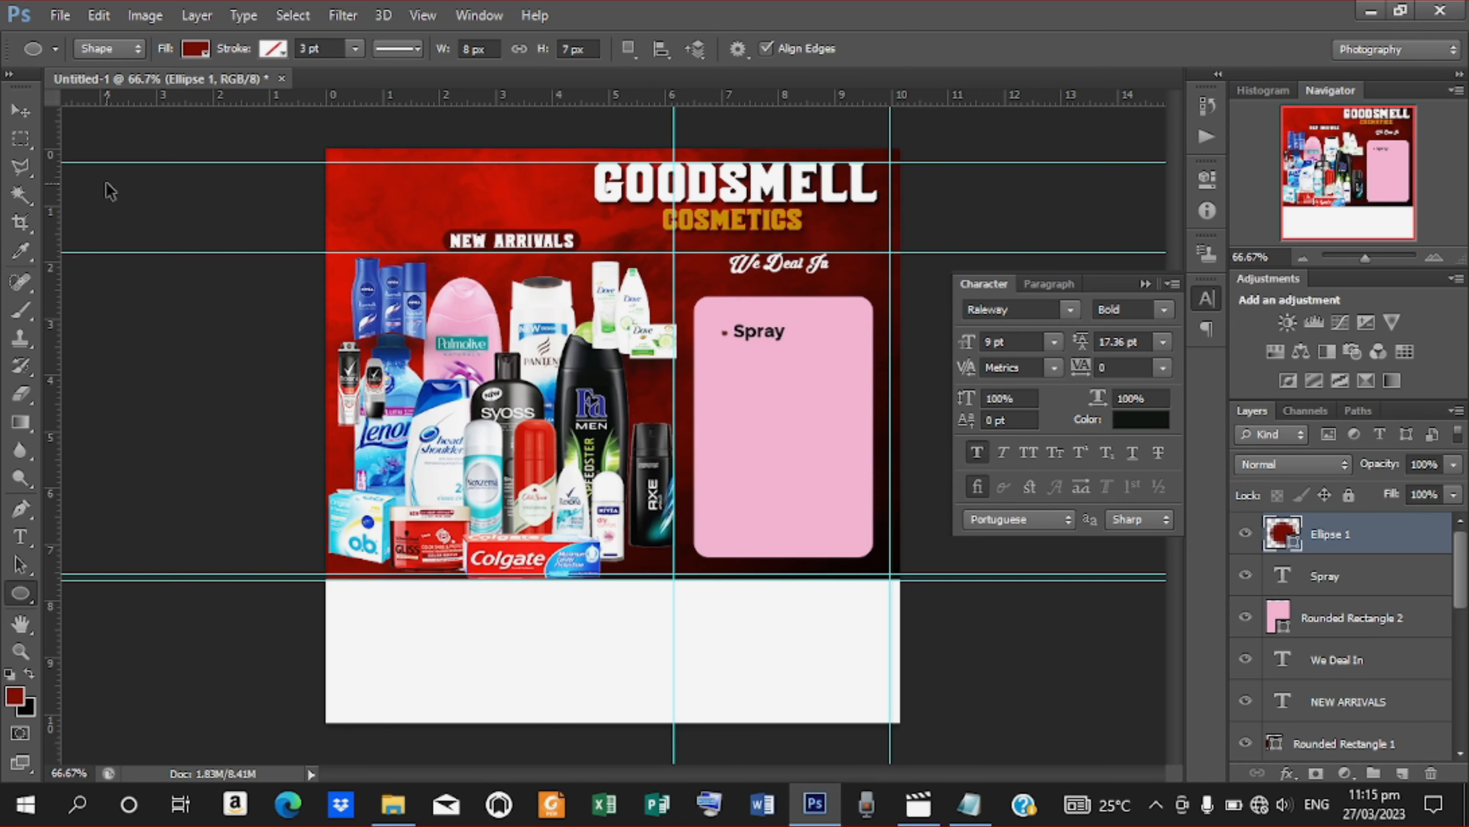
Duplicate the Spray text together with its bullet and move the copies straight down to form a second list line
key(ctrl+plus)
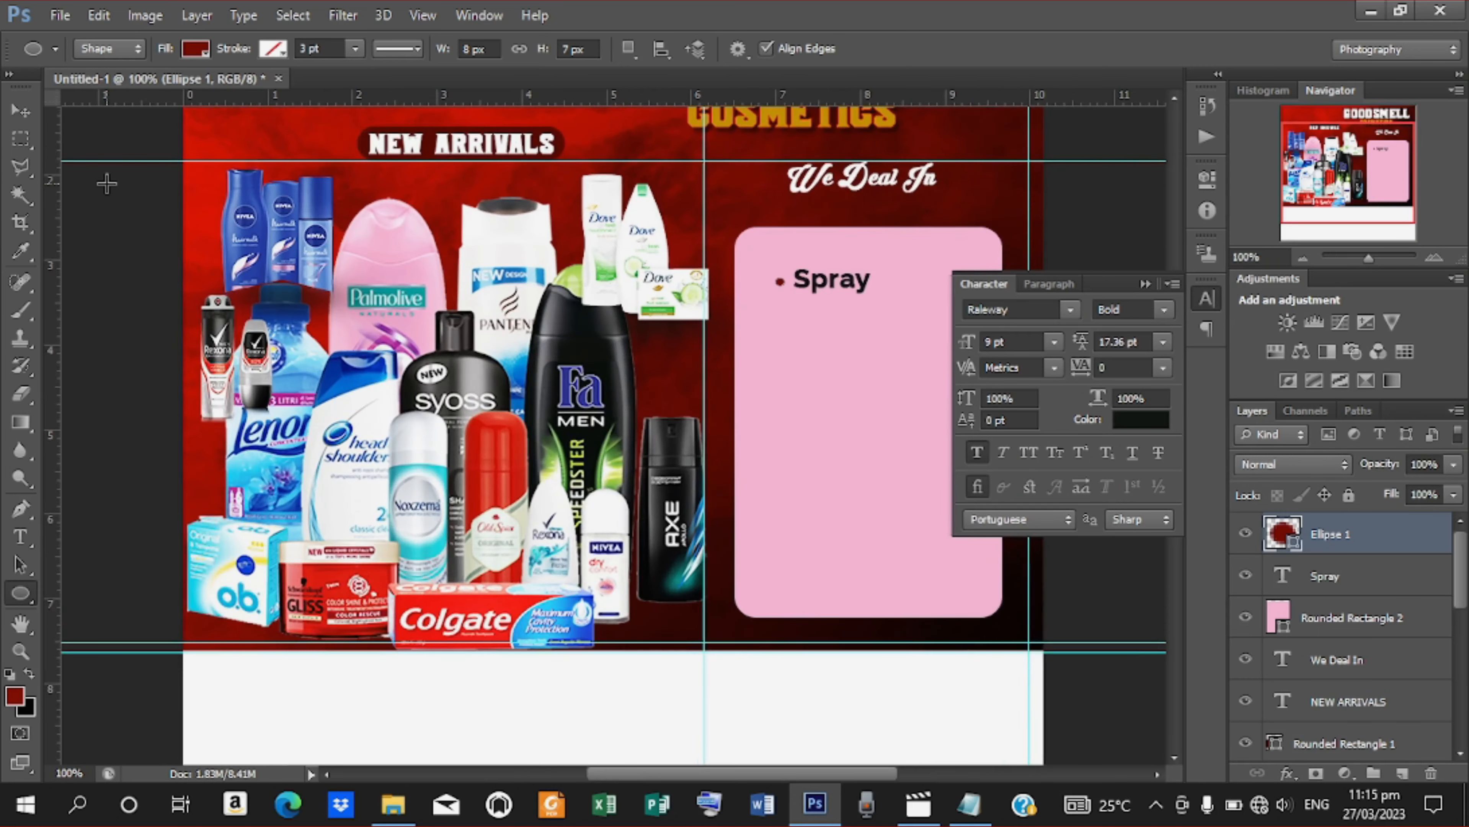
click(21, 111)
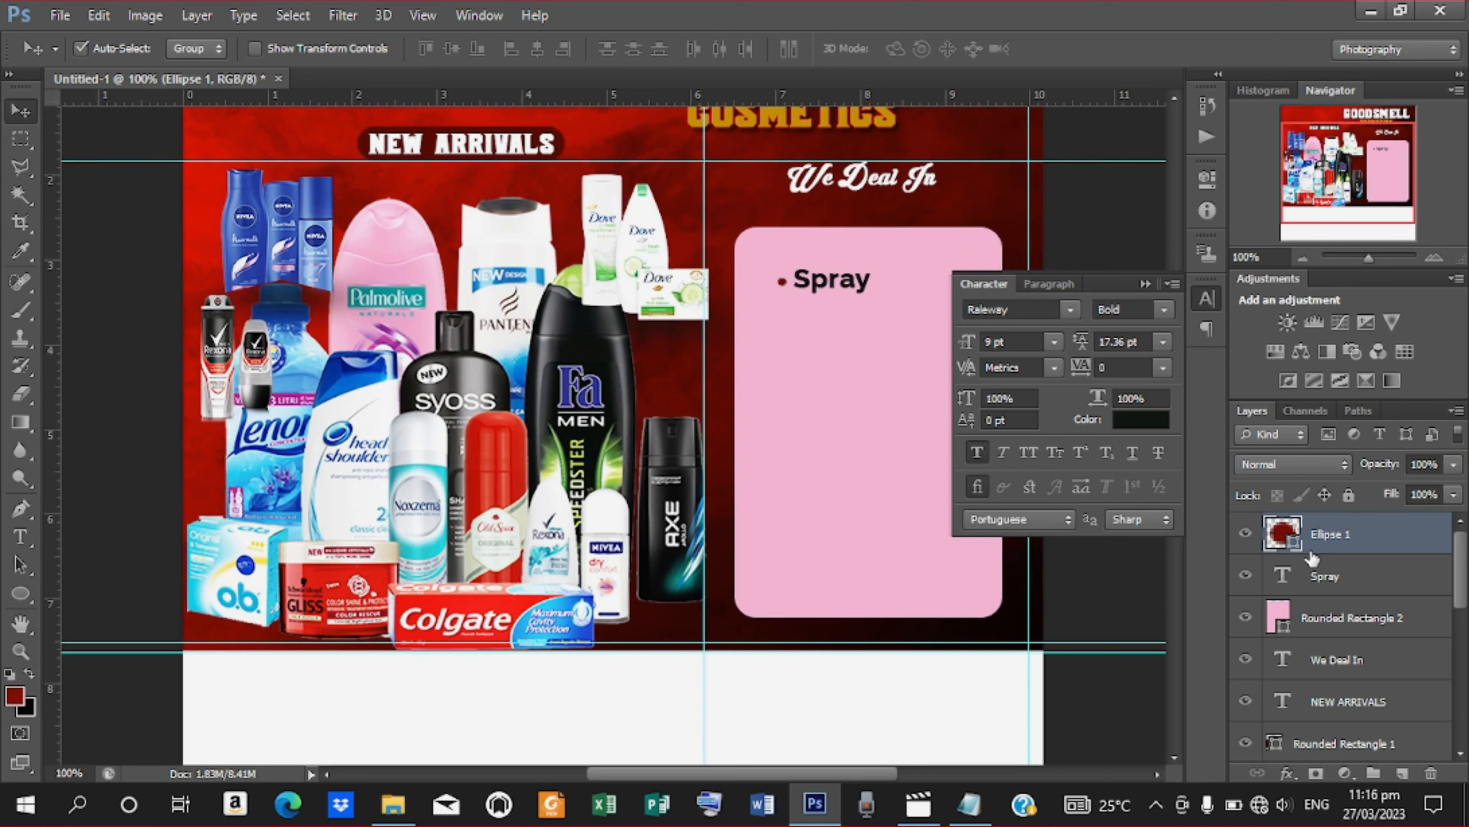
click(1315, 567)
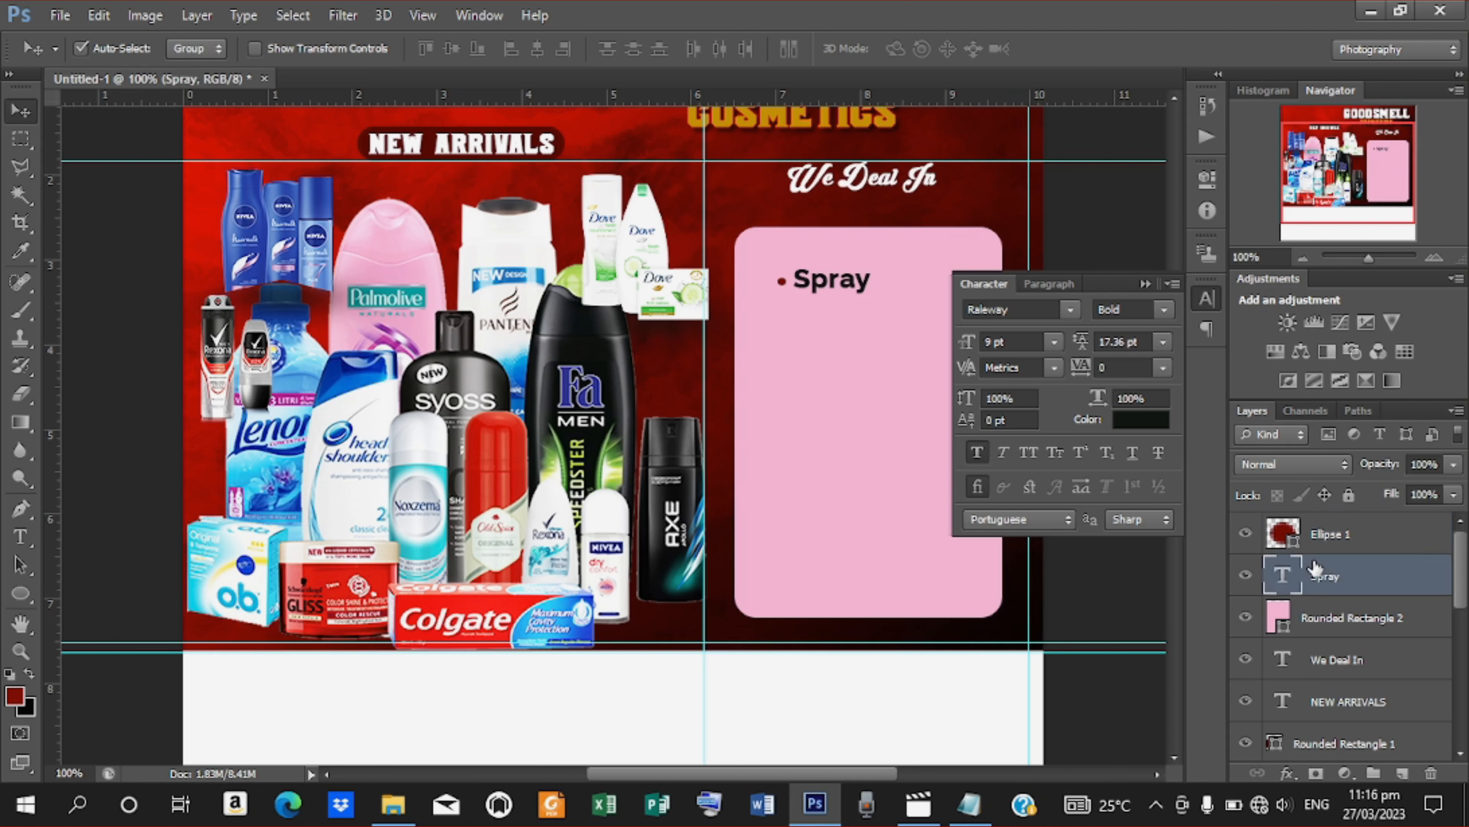
shift+click(1330, 535)
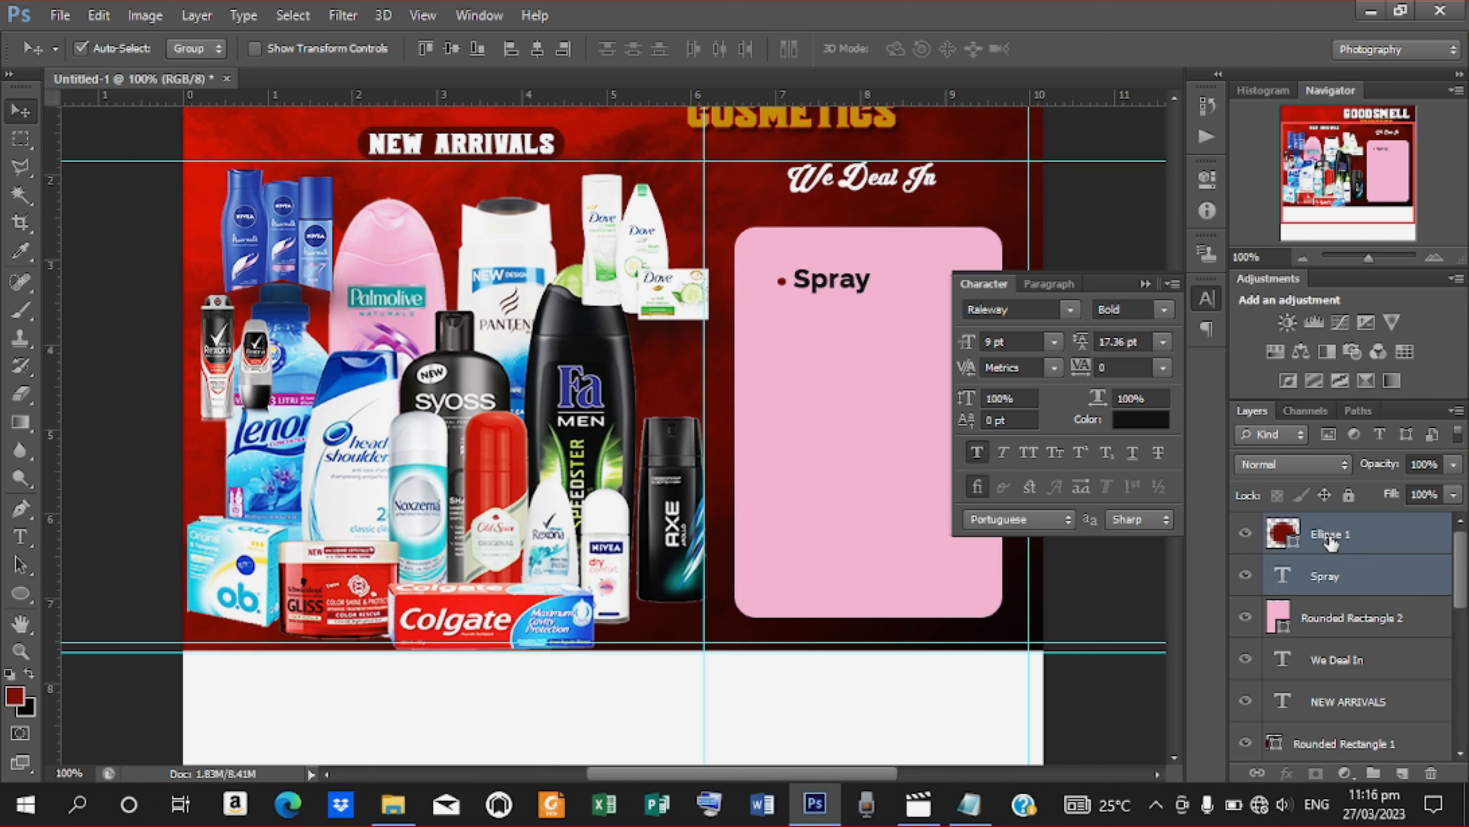
key(ctrl+j)
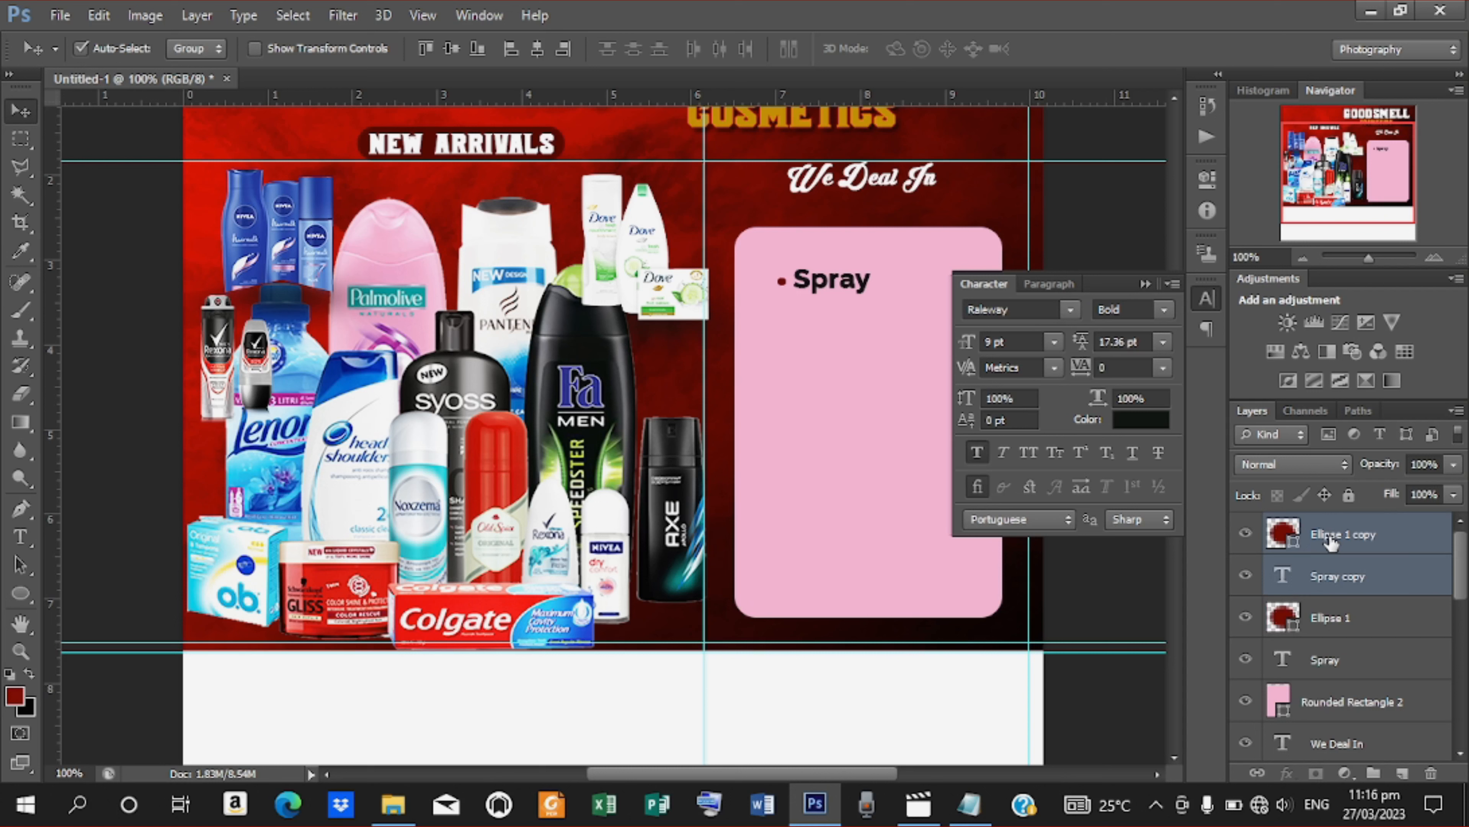
key(Down)
key(Down)
key(Down)
key(Down)
key(Down)
key(Down)
key(Down)
key(Down)
key(Down)
key(Down)
key(Down)
key(Down)
key(Down)
key(Down)
key(Down)
key(Down)
key(Down)
key(Down)
key(Down)
key(Down)
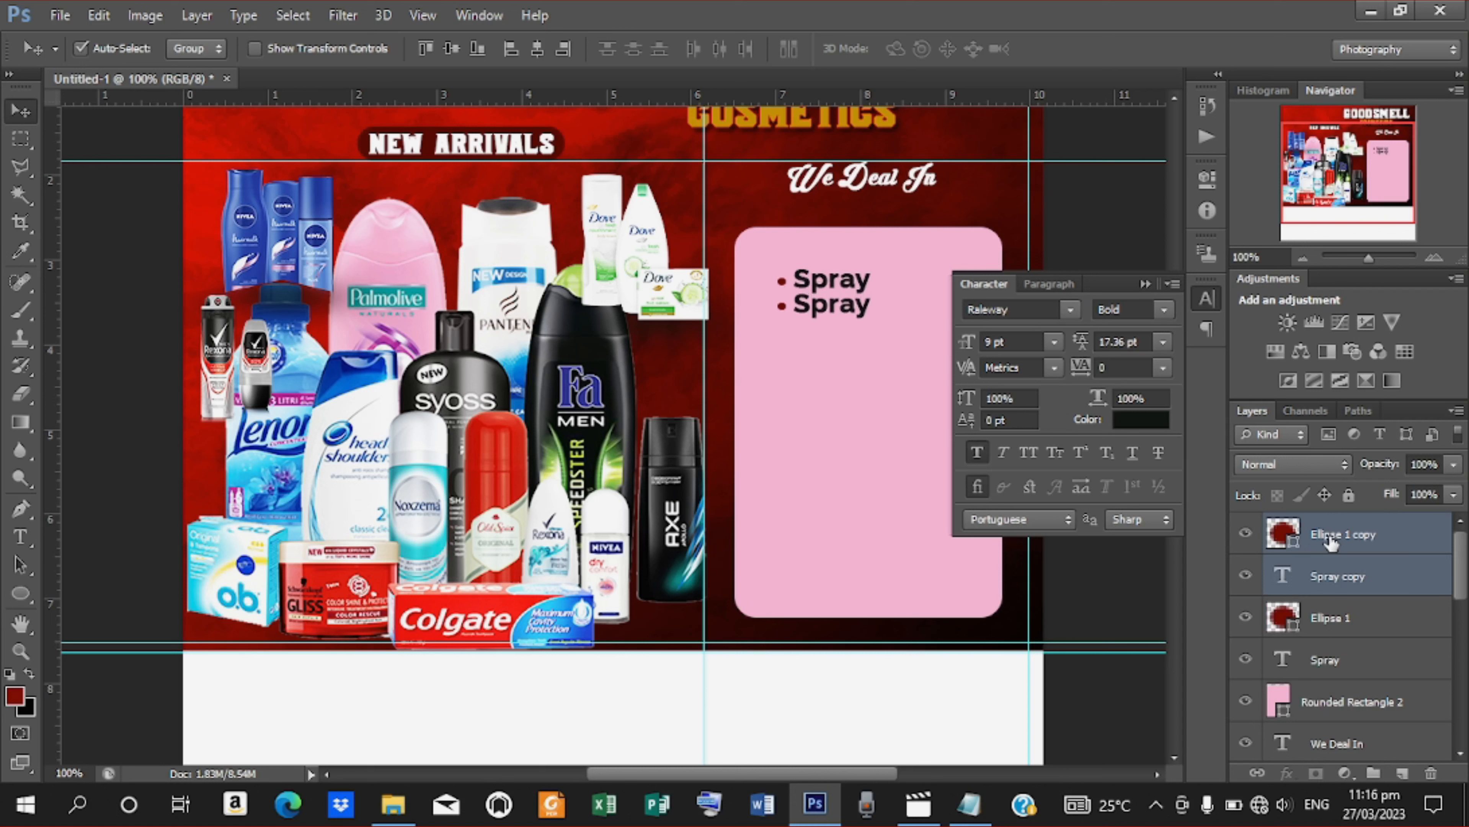
key(Down)
key(Down)
key(Down)
key(Down)
key(Down)
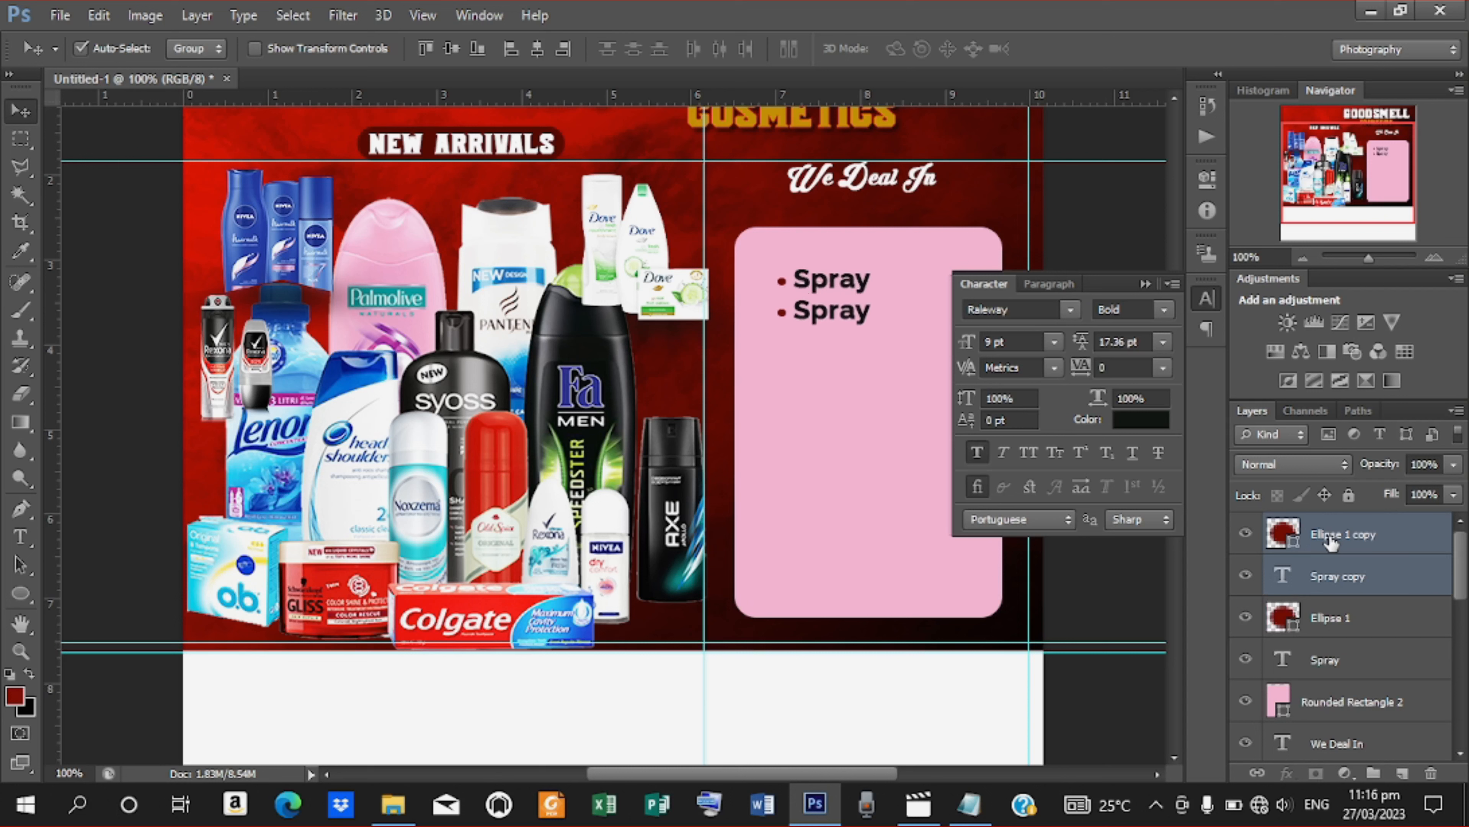
Replace the second line's Spray text with Splash, copied from the product list in Notepad
key(t)
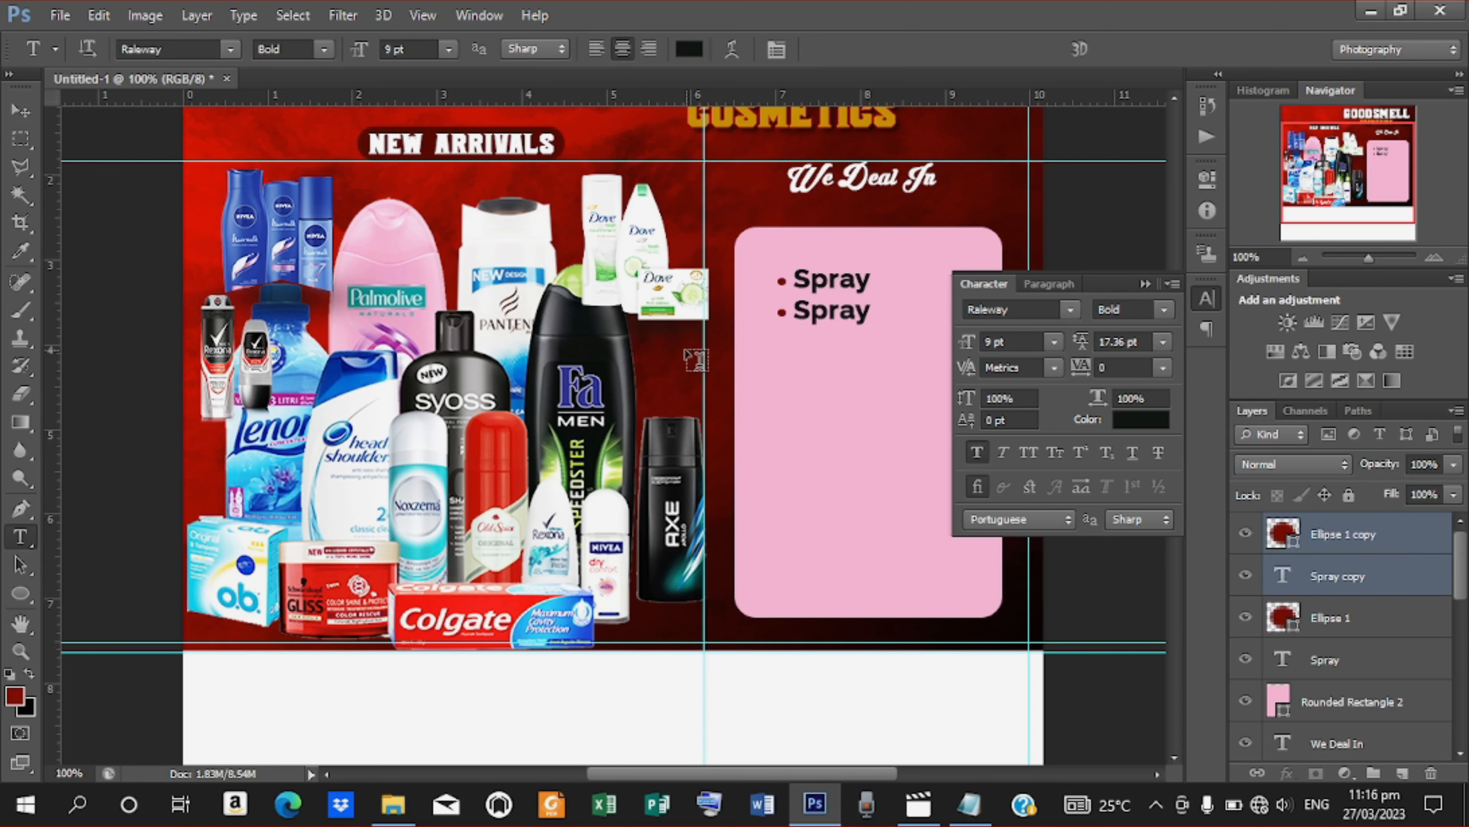
drag(799, 313, 888, 331)
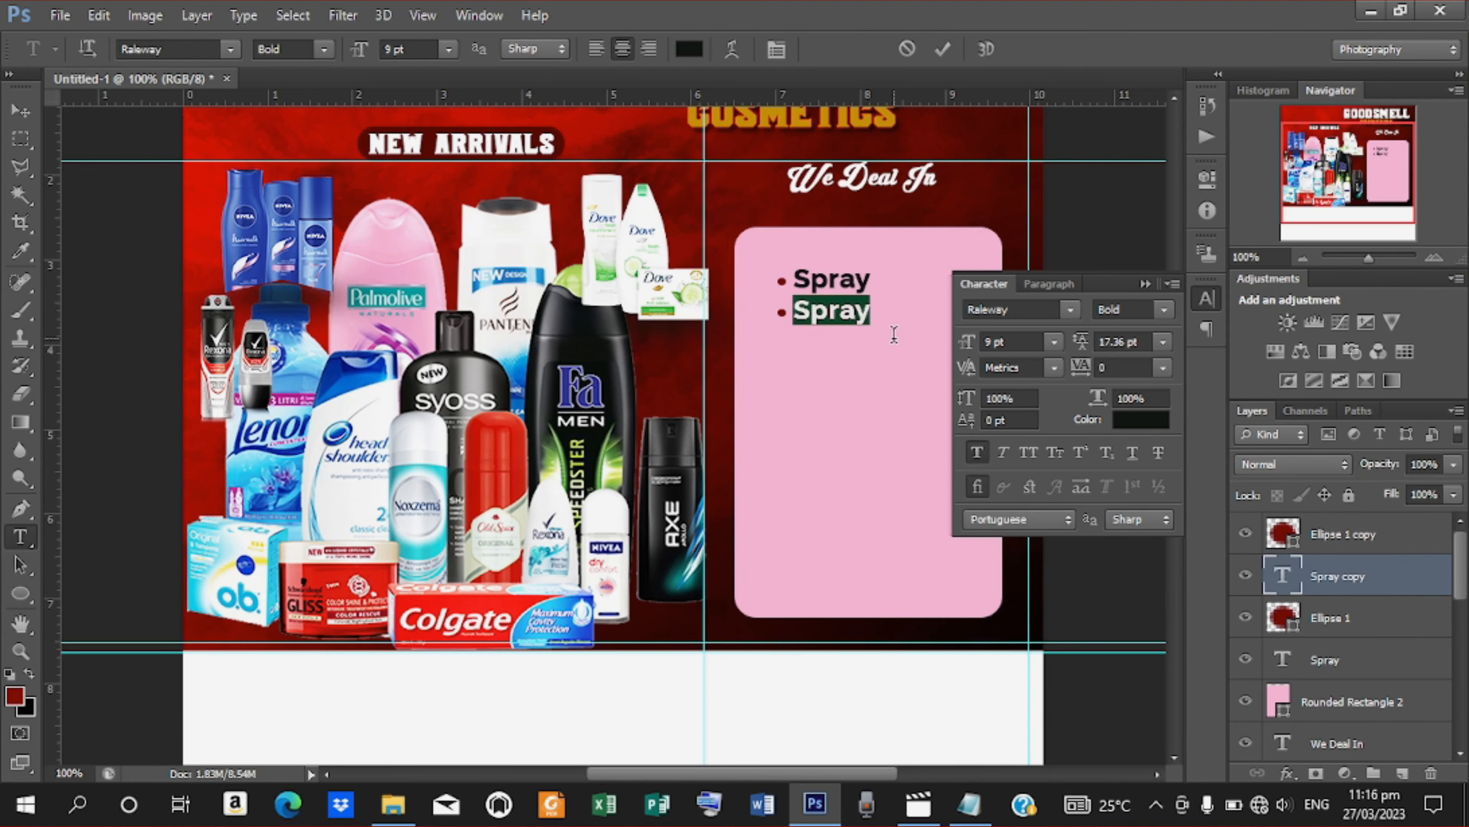
click(970, 805)
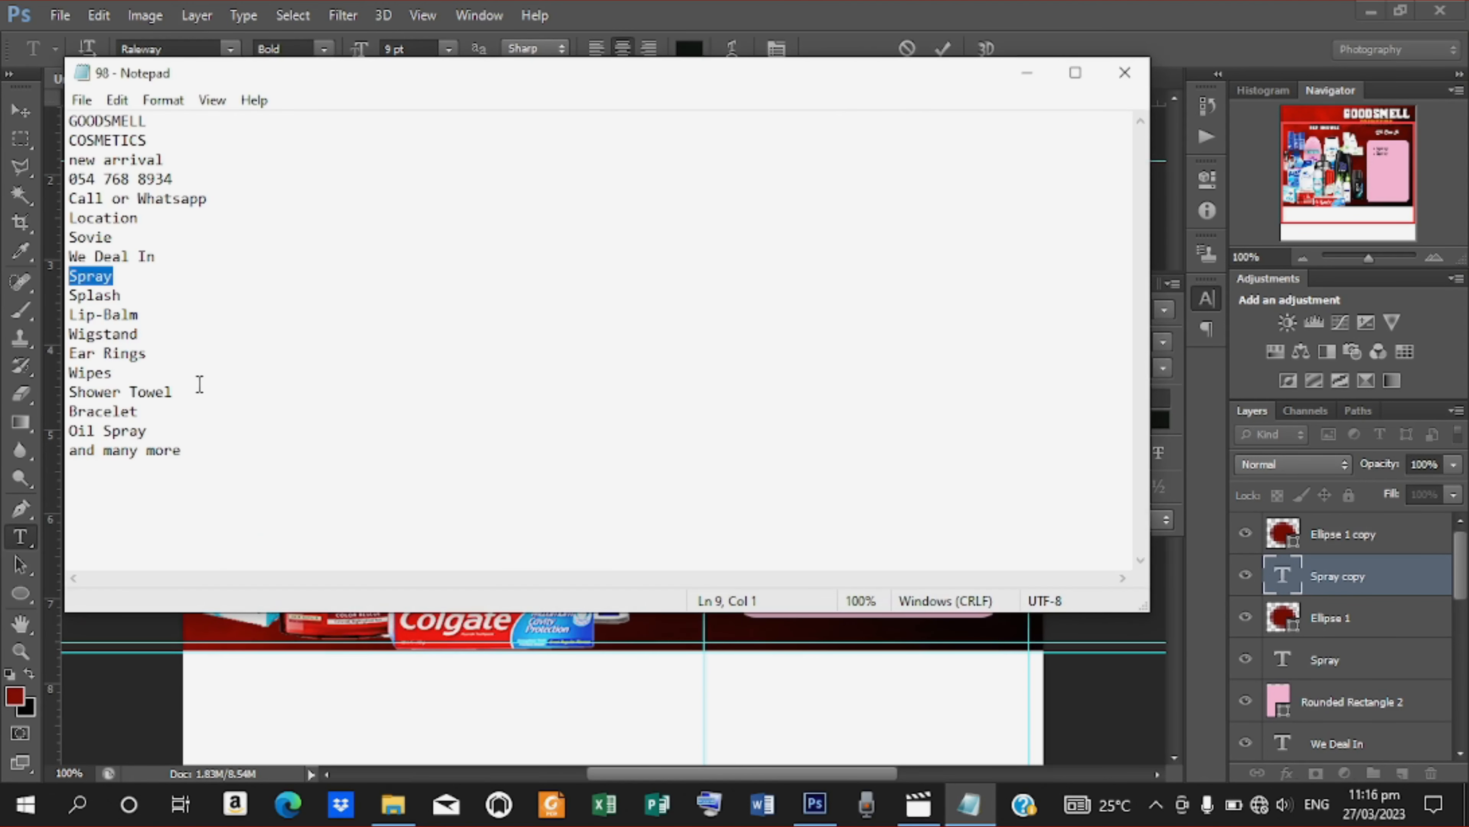
key(Down)
key(End)
key(shift+Home)
right_click(97, 297)
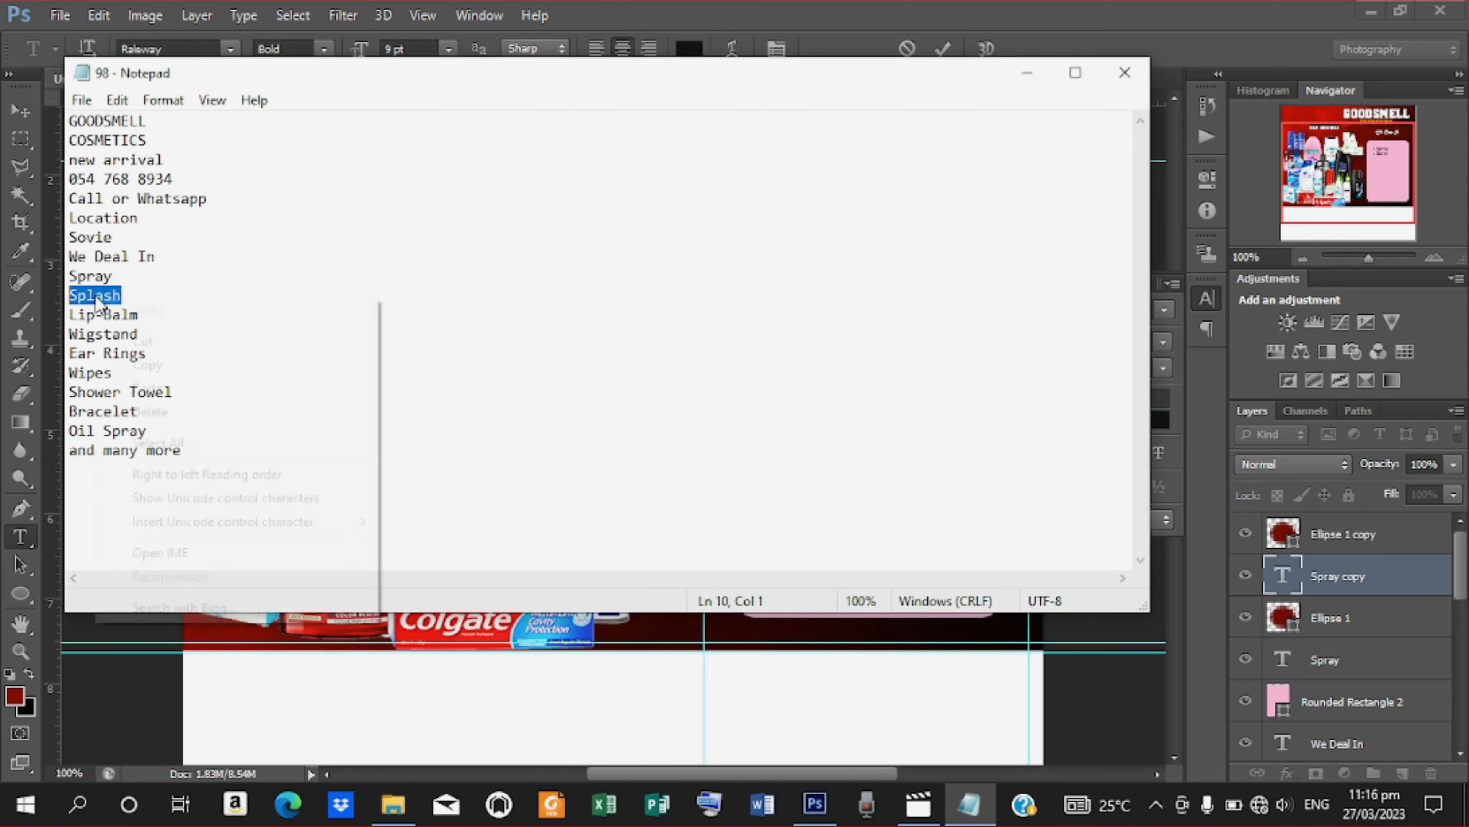
click(174, 370)
click(1029, 79)
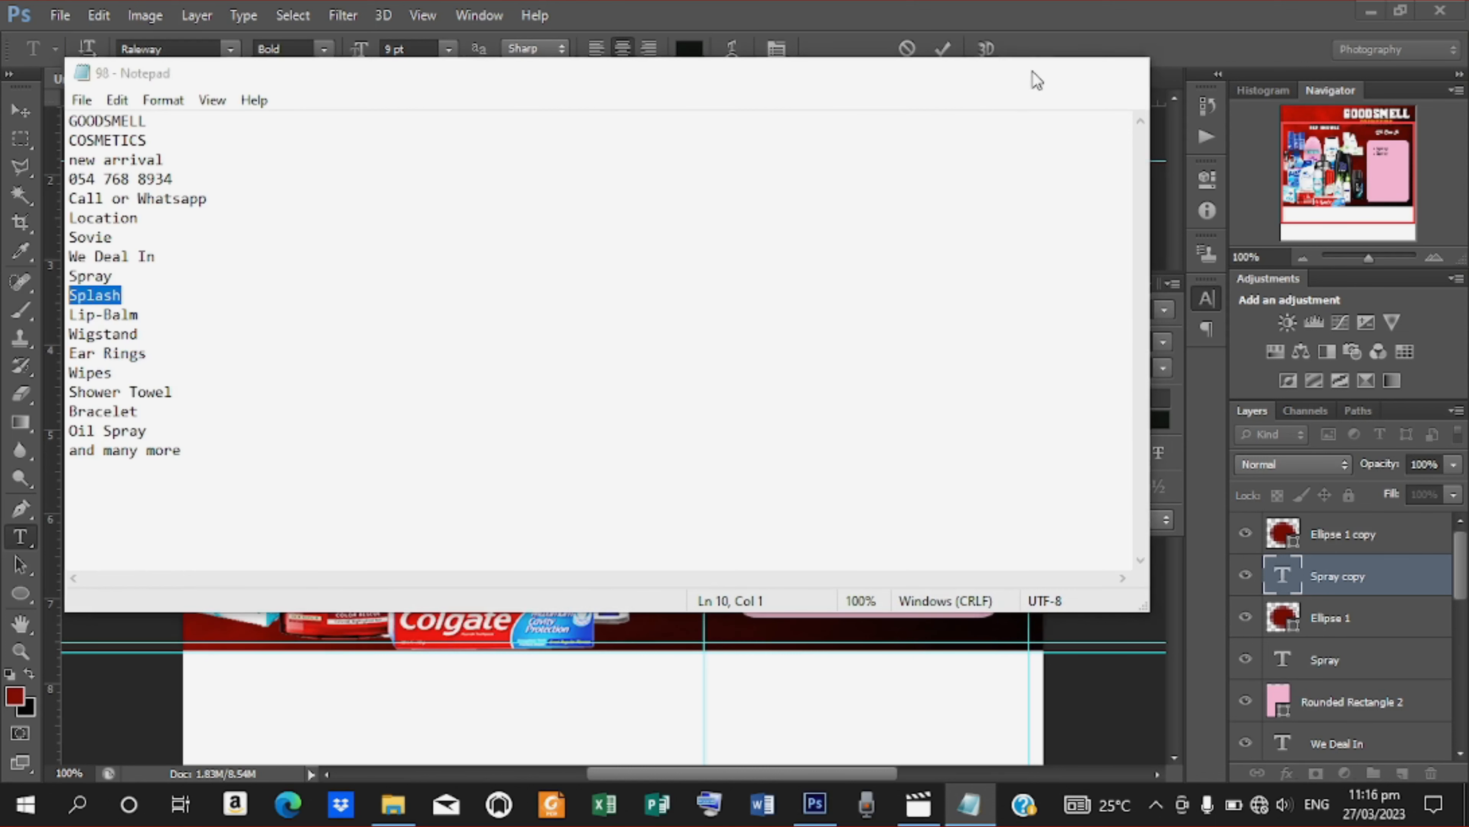
right_click(828, 309)
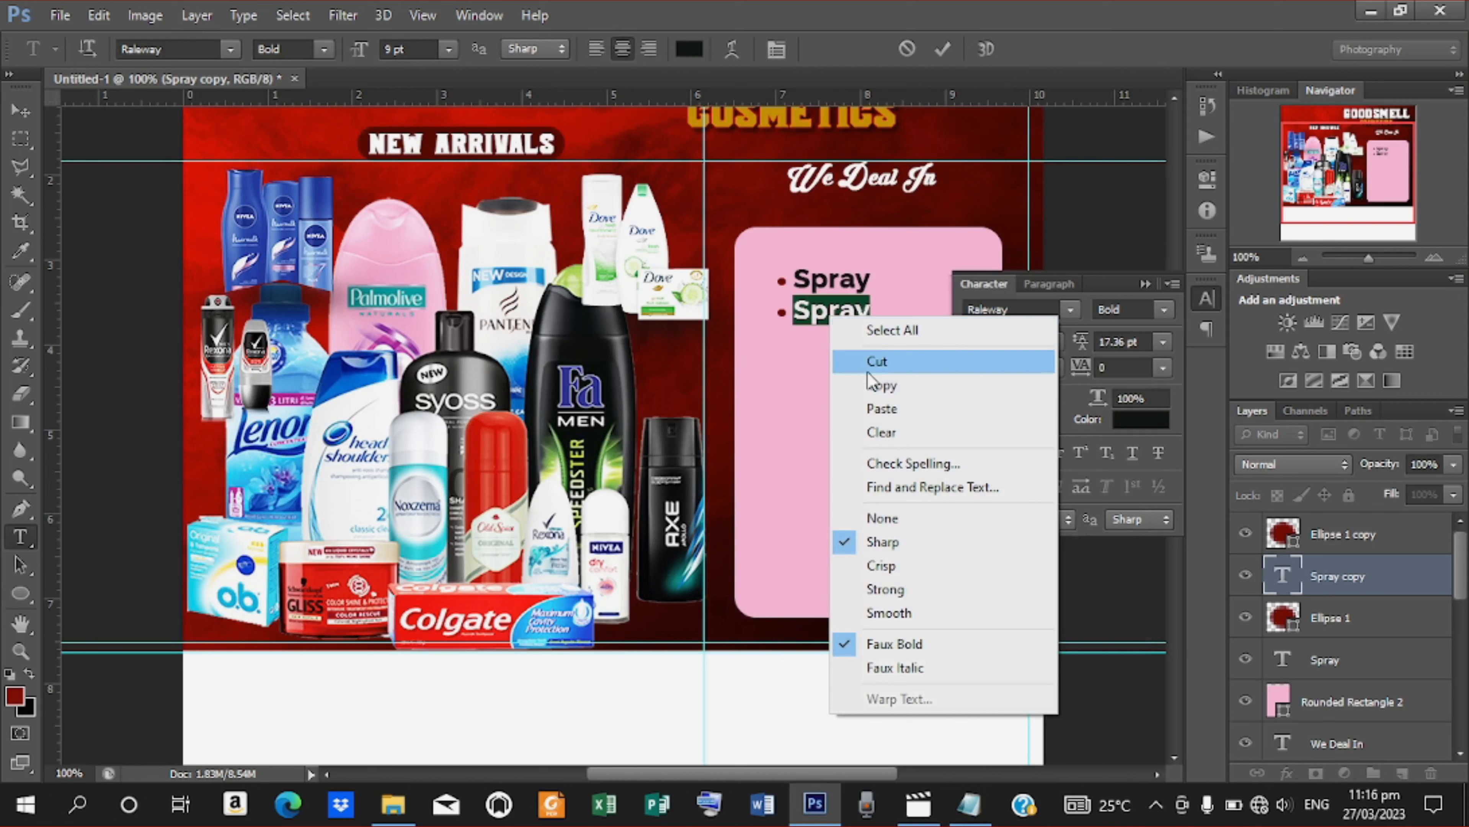
click(875, 409)
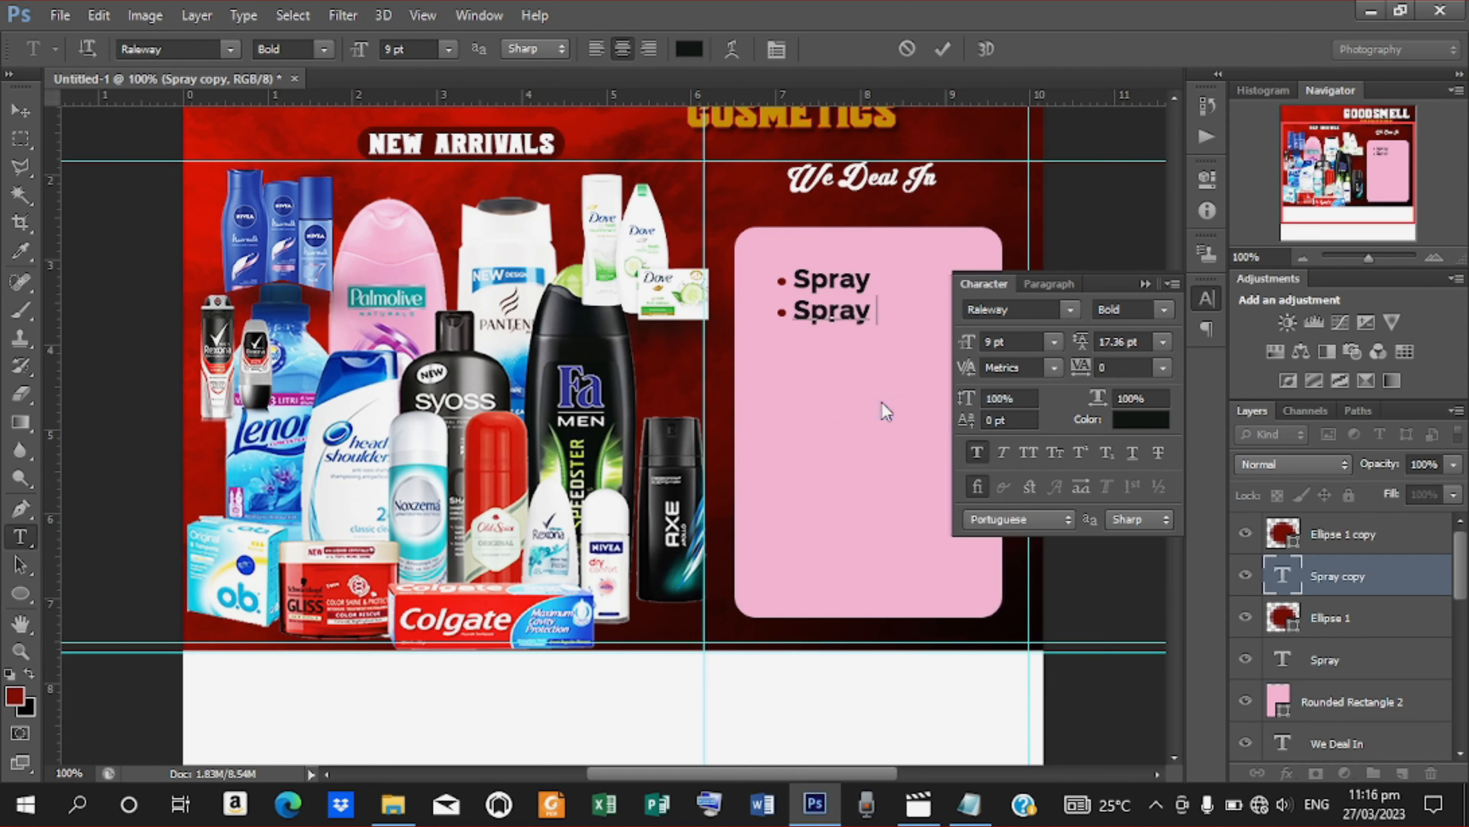
click(942, 48)
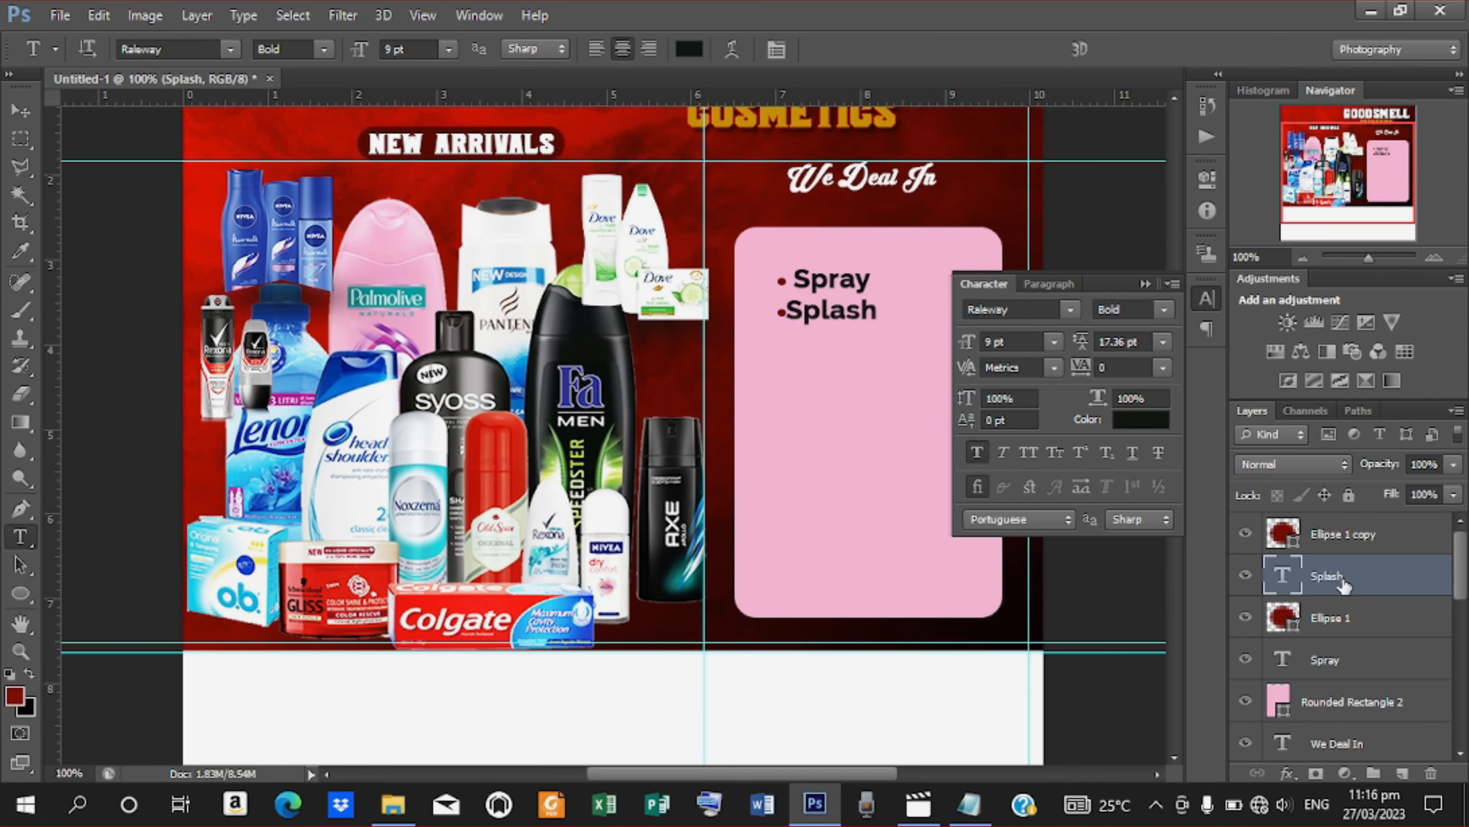
Nudge the Splash text right, clear of its bullet, so its left edge lines up with Spray above
click(21, 113)
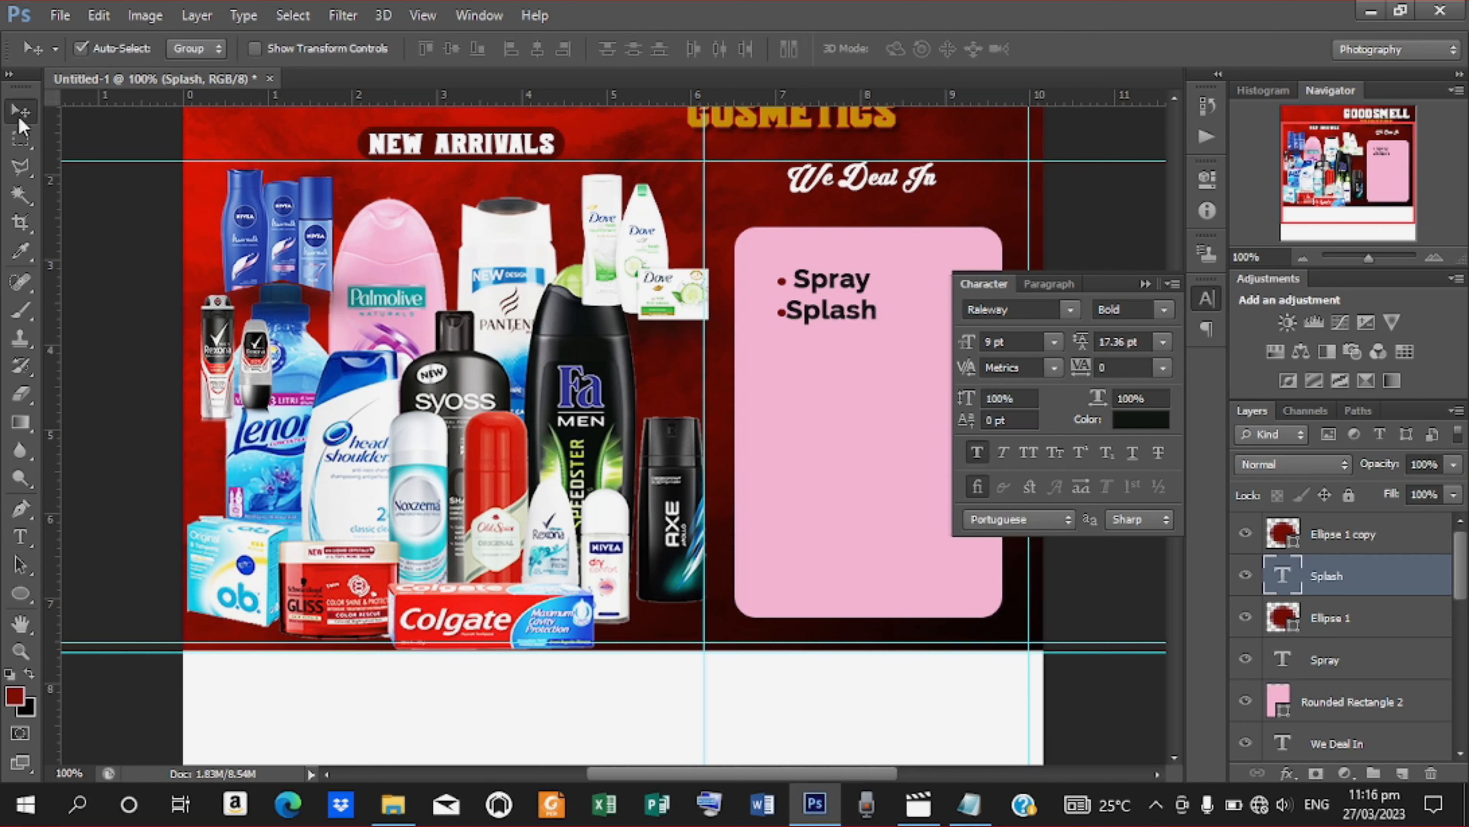
key(Right)
key(Right)
key(Right)
key(Right)
key(Right)
key(Right)
key(Right)
key(Right)
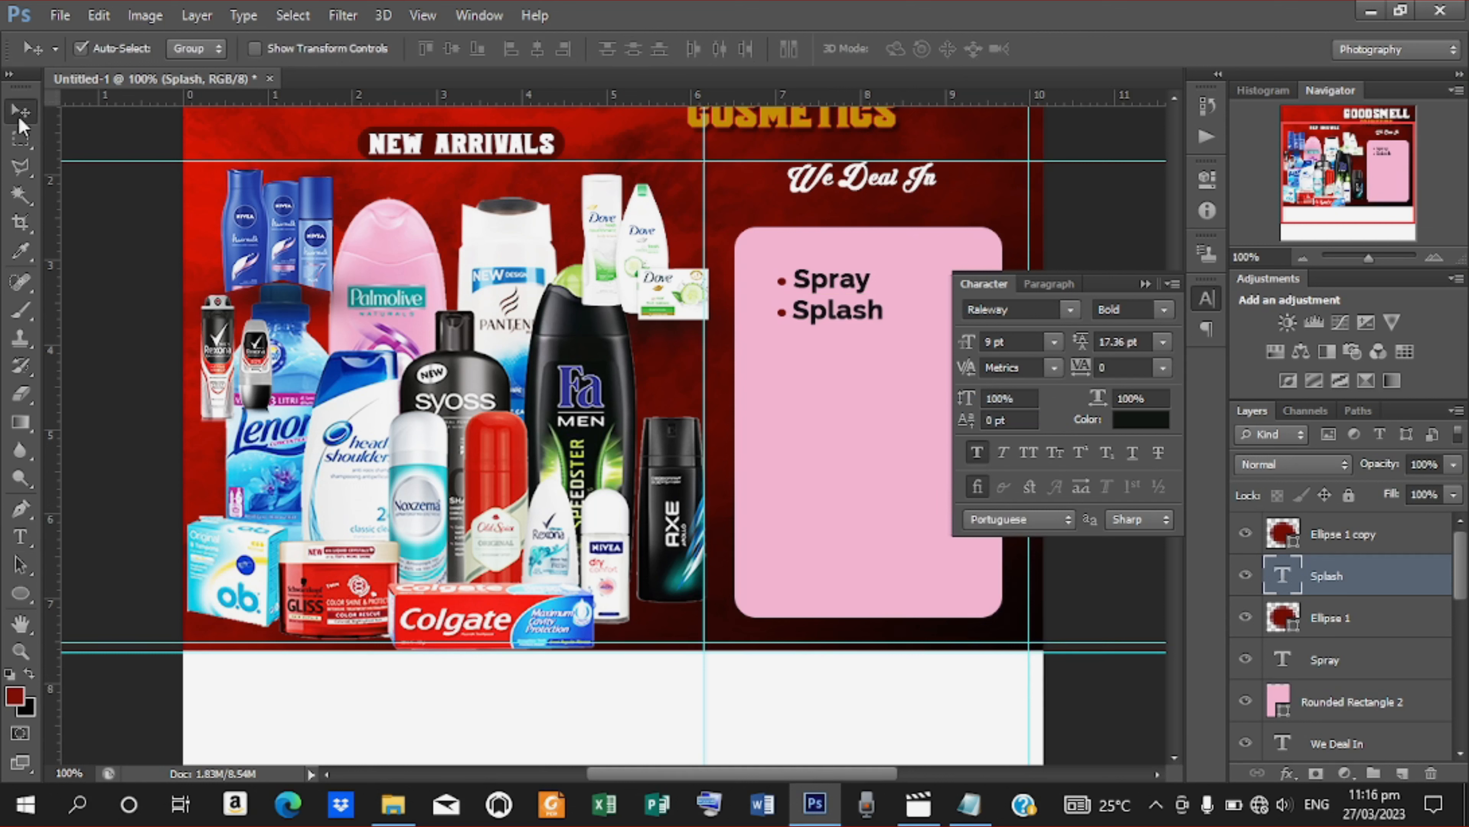
Duplicate the Spray and Splash lines with their bullets and move the copies straight down below Splash, keeping the line spacing even
click(1356, 543)
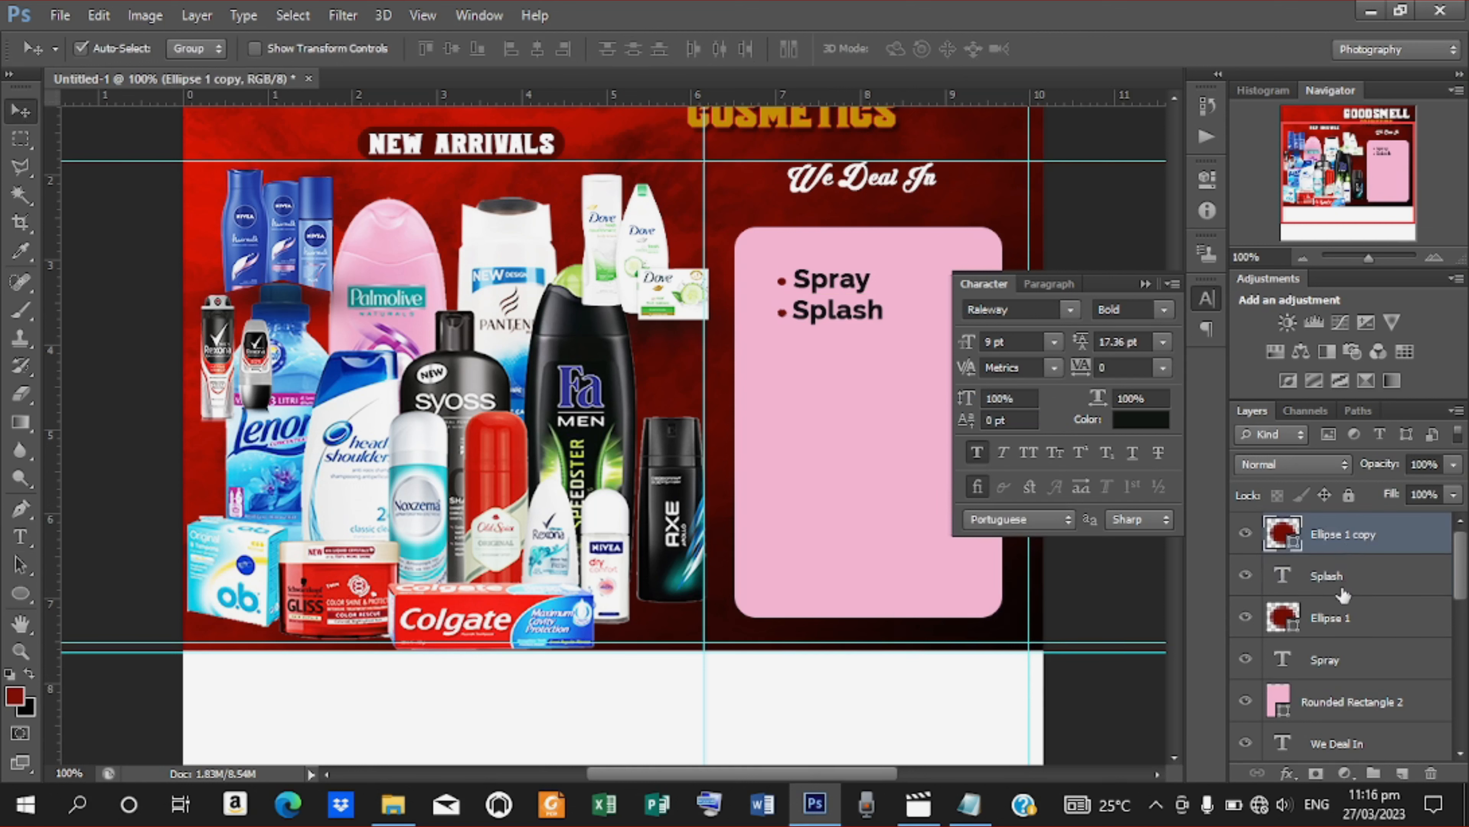
shift+click(1330, 666)
key(ctrl+j)
key(Down)
key(Down)
key(Down)
key(Down)
key(Down)
key(Down)
key(Down)
key(Down)
key(Down)
key(Down)
key(Down)
key(Down)
key(Down)
key(Down)
key(Down)
key(Down)
key(Down)
key(Down)
key(Down)
key(Down)
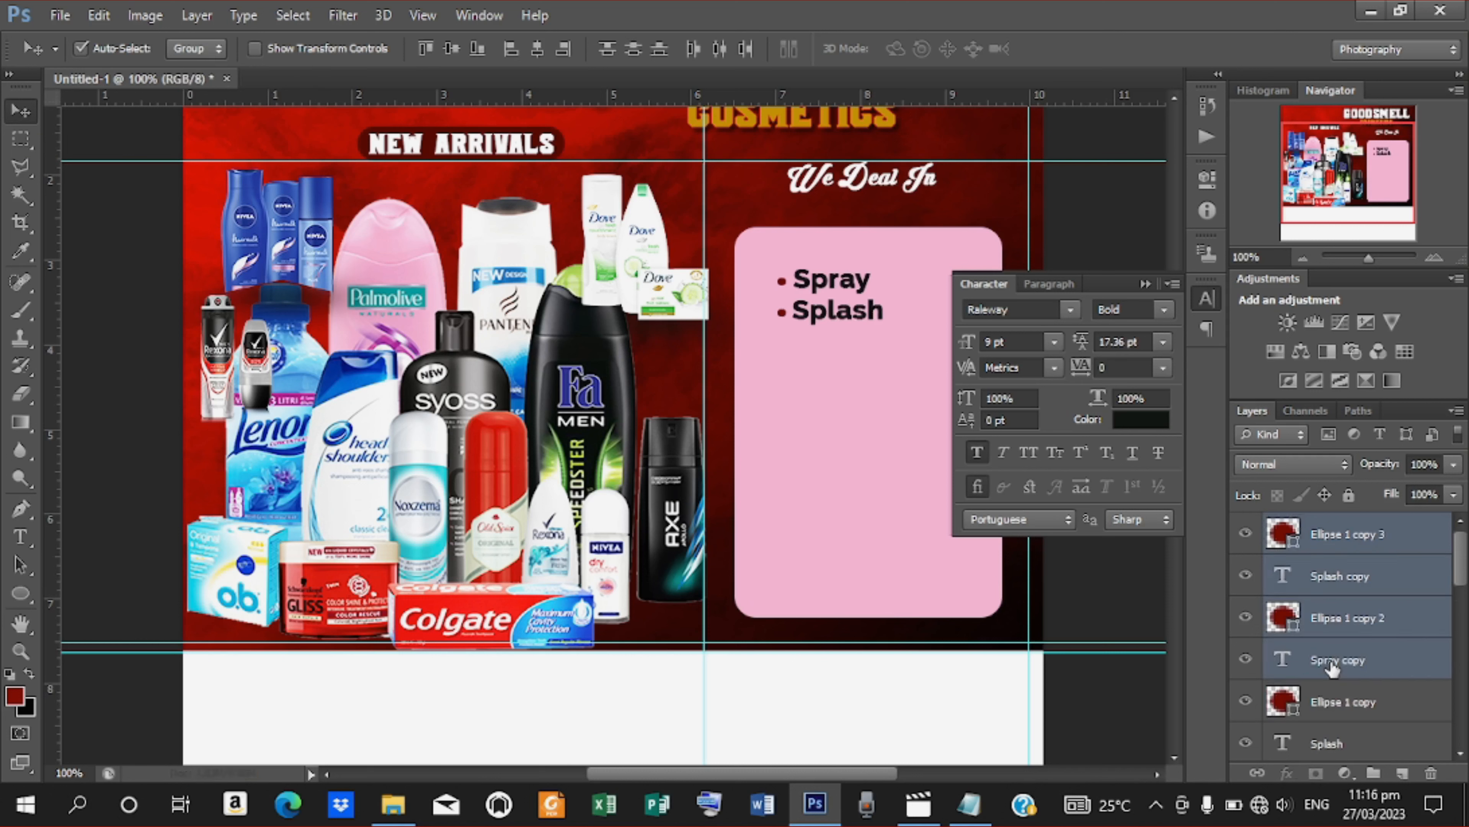
key(Down)
key(Down)
key(Down)
key(Down)
key(Down)
key(Down)
key(Down)
key(Down)
key(Down)
key(Down)
key(Down)
key(Down)
key(Down)
key(Down)
key(Down)
key(Down)
key(Down)
key(Down)
key(Down)
key(Down)
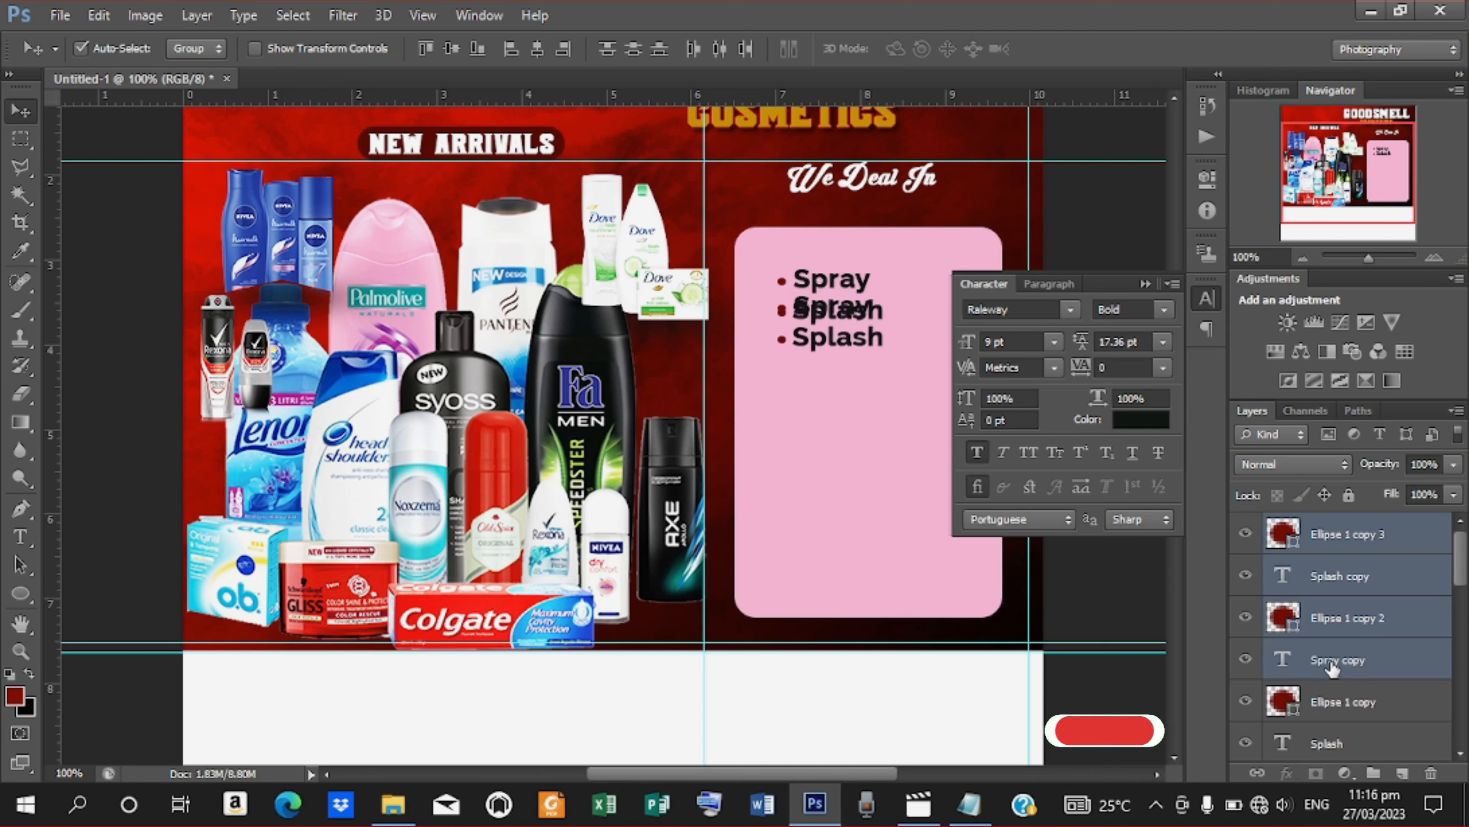
key(Down)
key(Down)
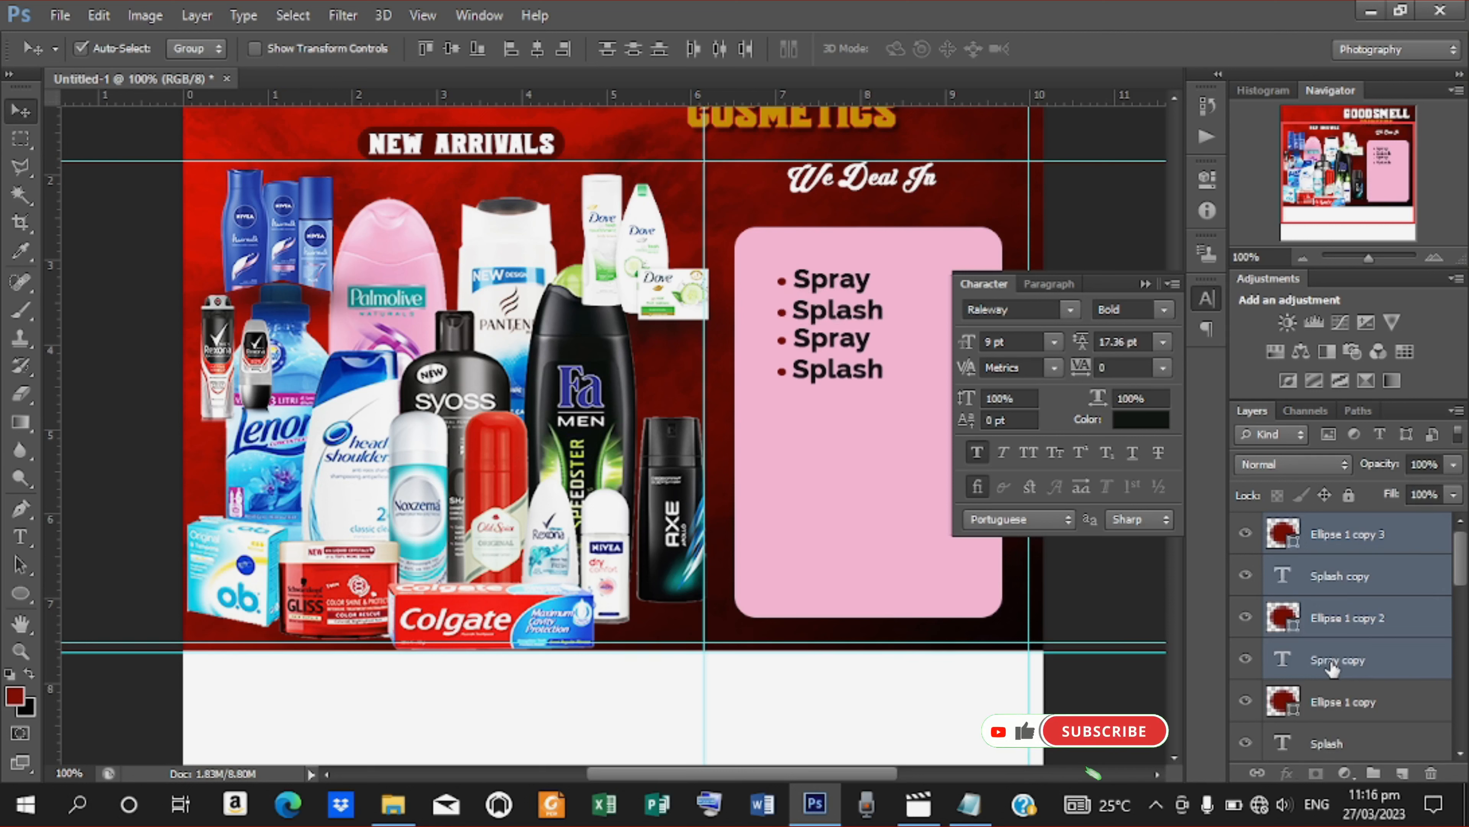
key(Down)
key(Down)
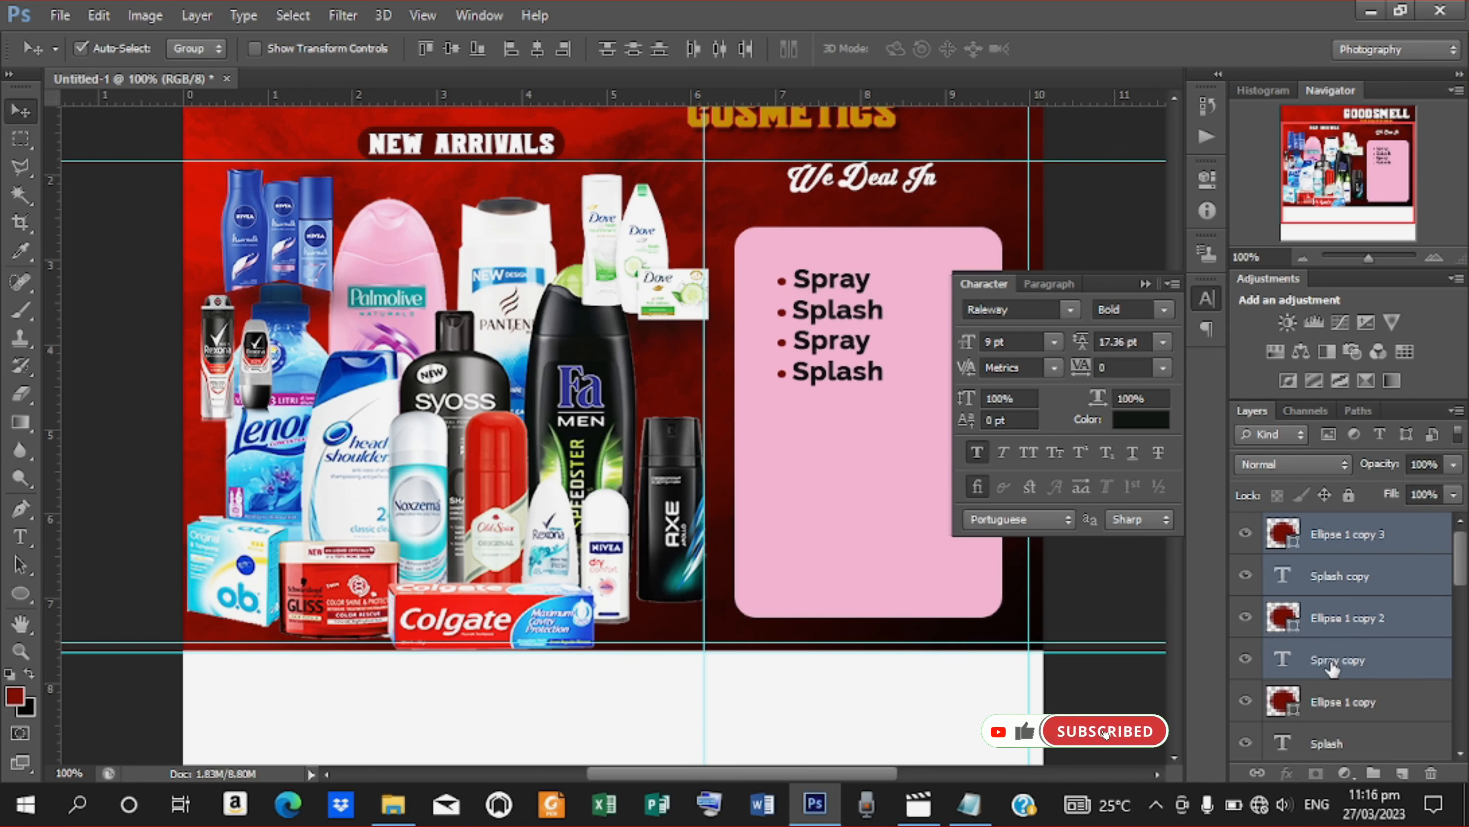
Select the third line's Spray text for replacement and switch to the product list in Notepad
key(t)
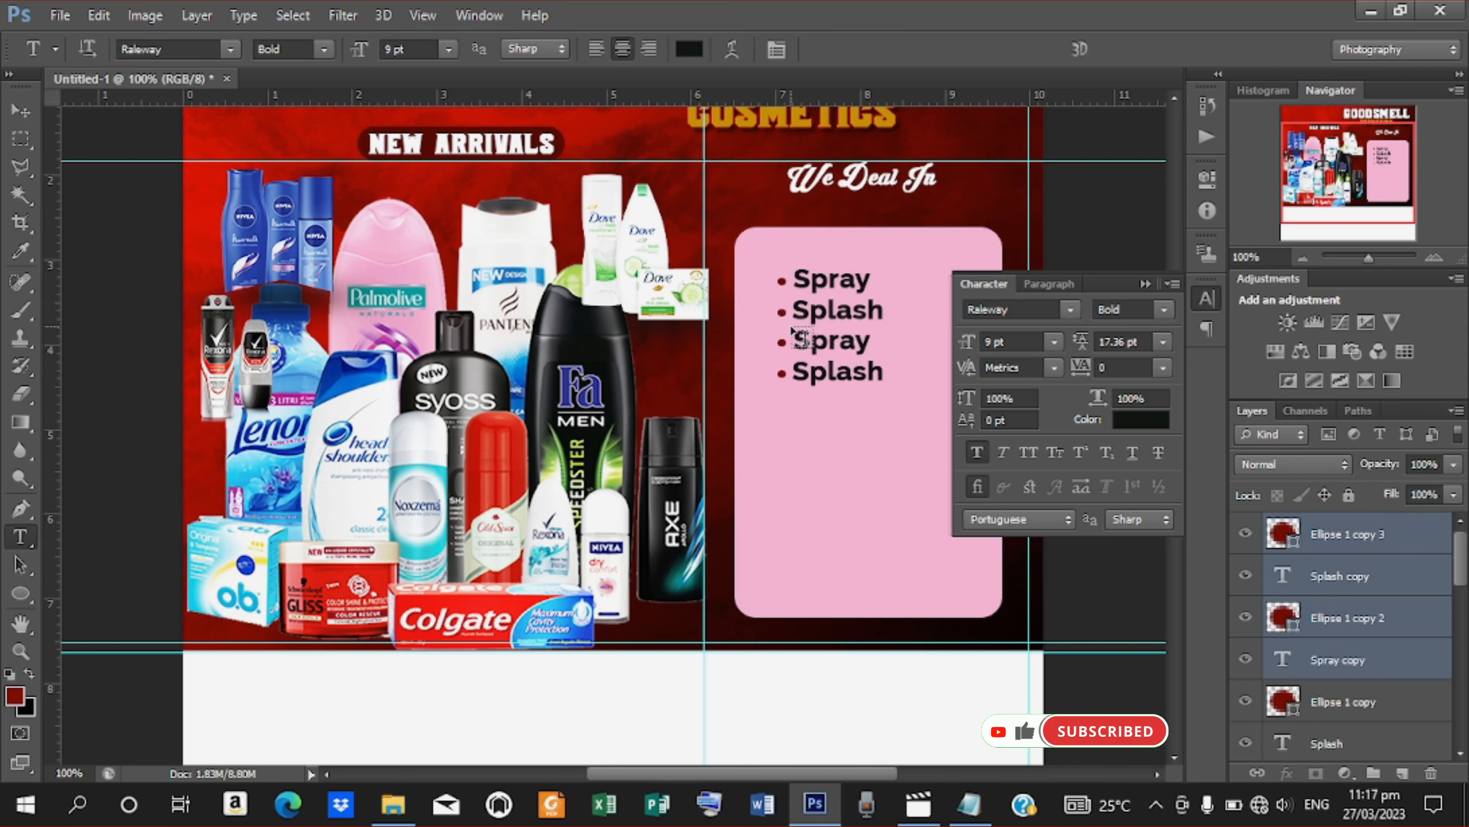
double_click(797, 341)
mouse_move(918, 805)
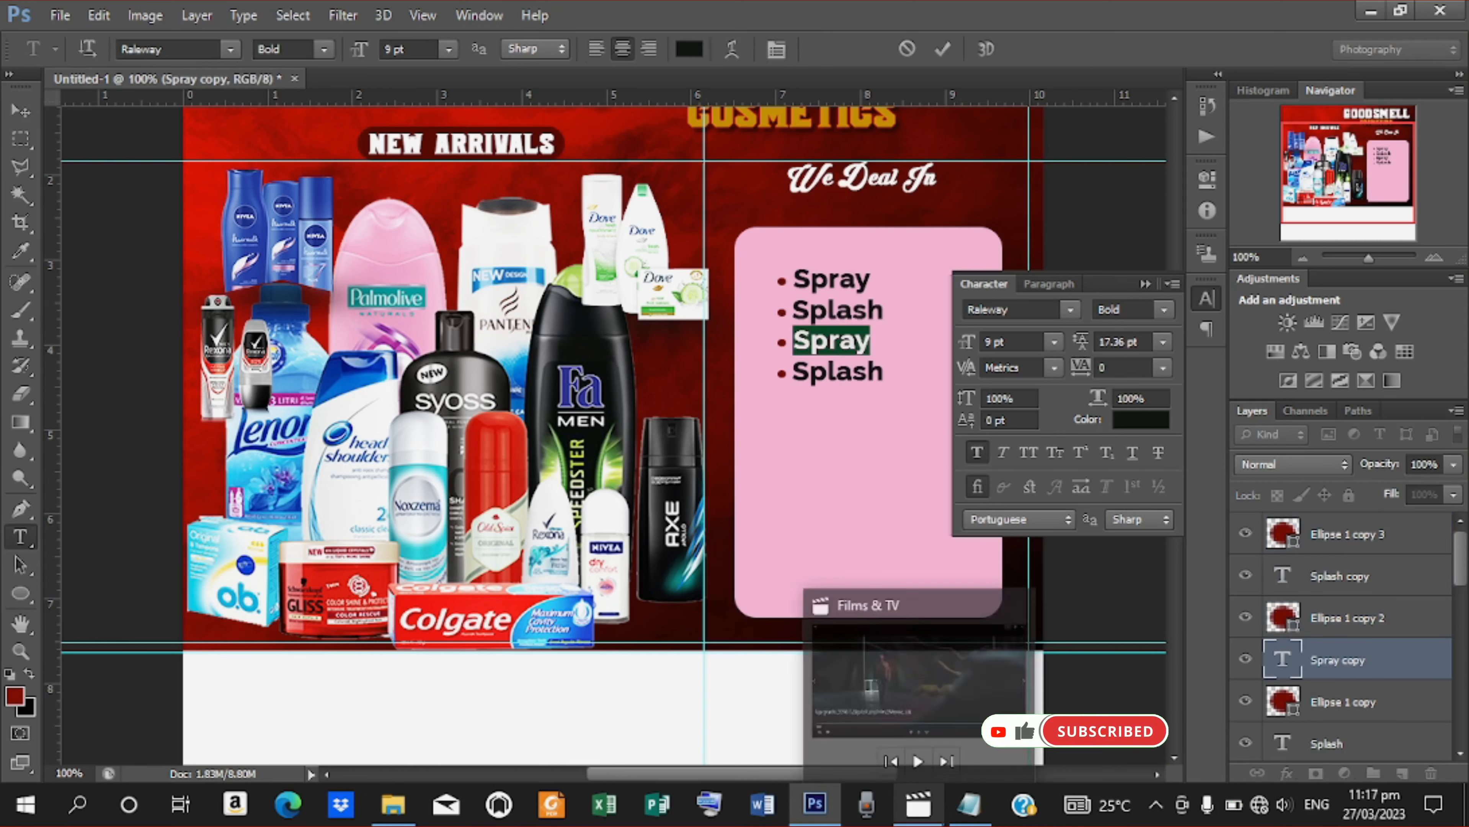
click(965, 805)
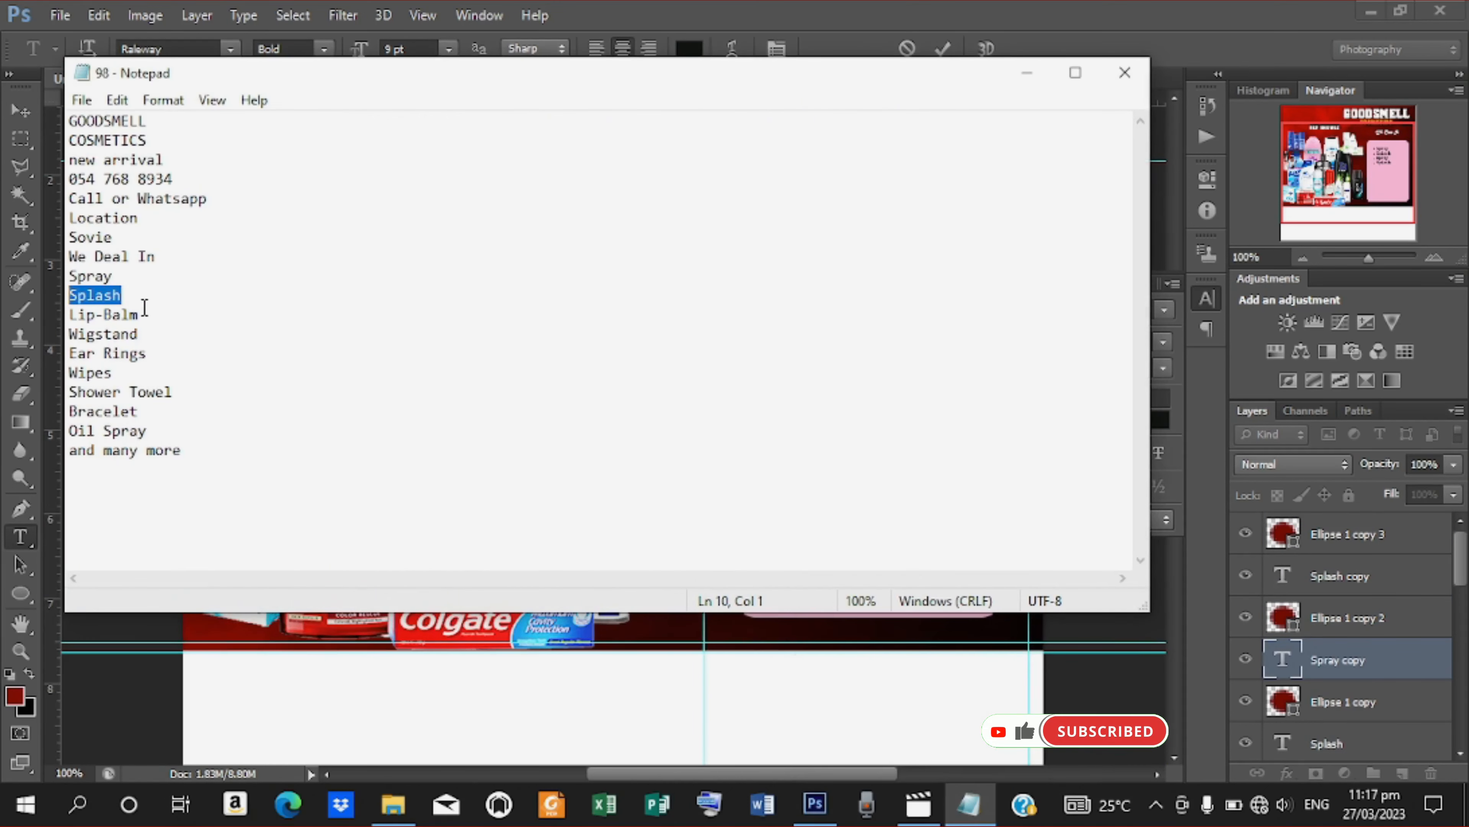
Copy "Lip-Balm" from the Notepad list and replace the third bullet's text "Spray" with it in the Photoshop flyer
drag(144, 311, 16, 311)
right_click(99, 314)
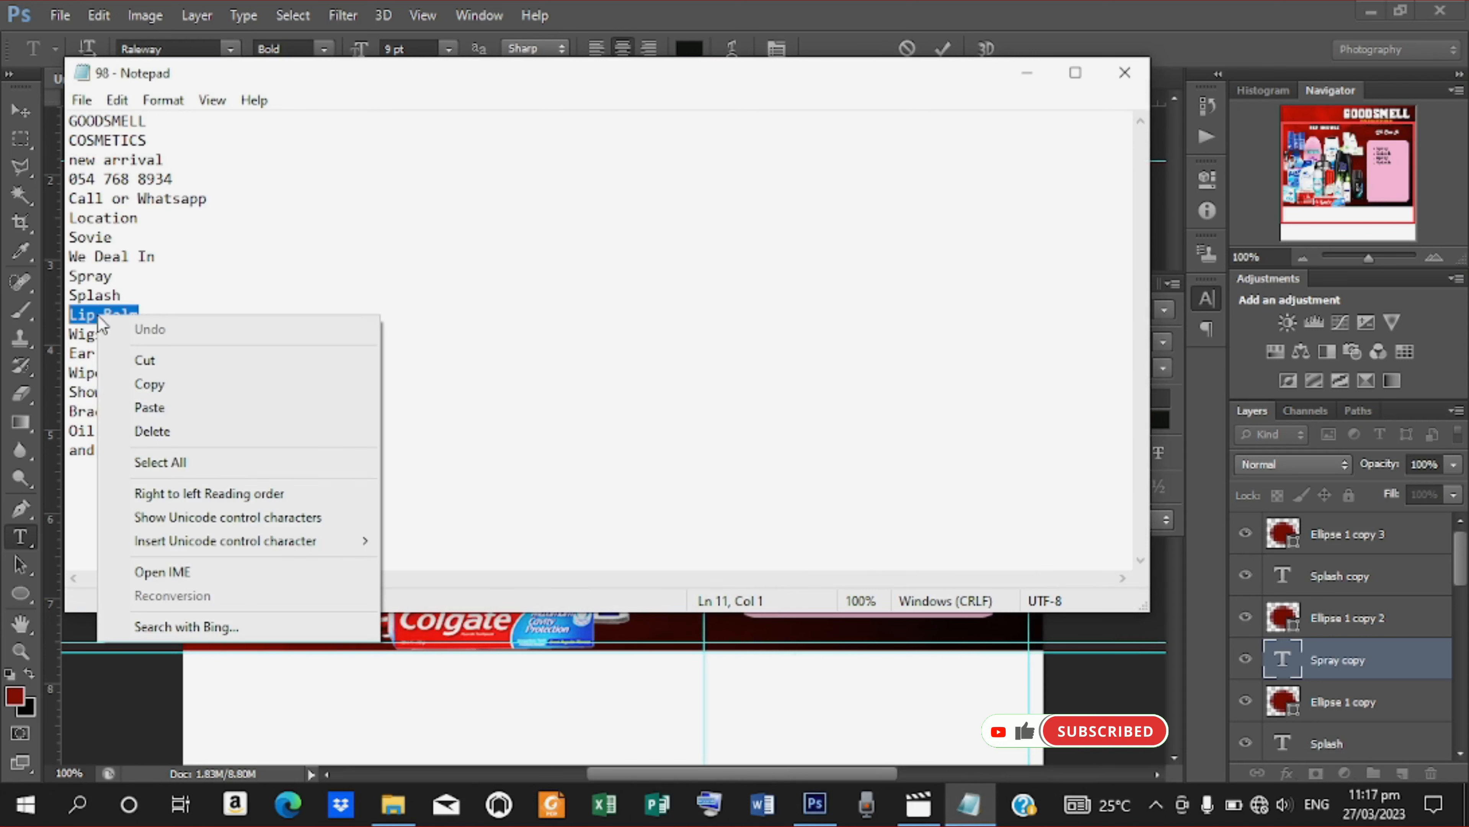
click(194, 382)
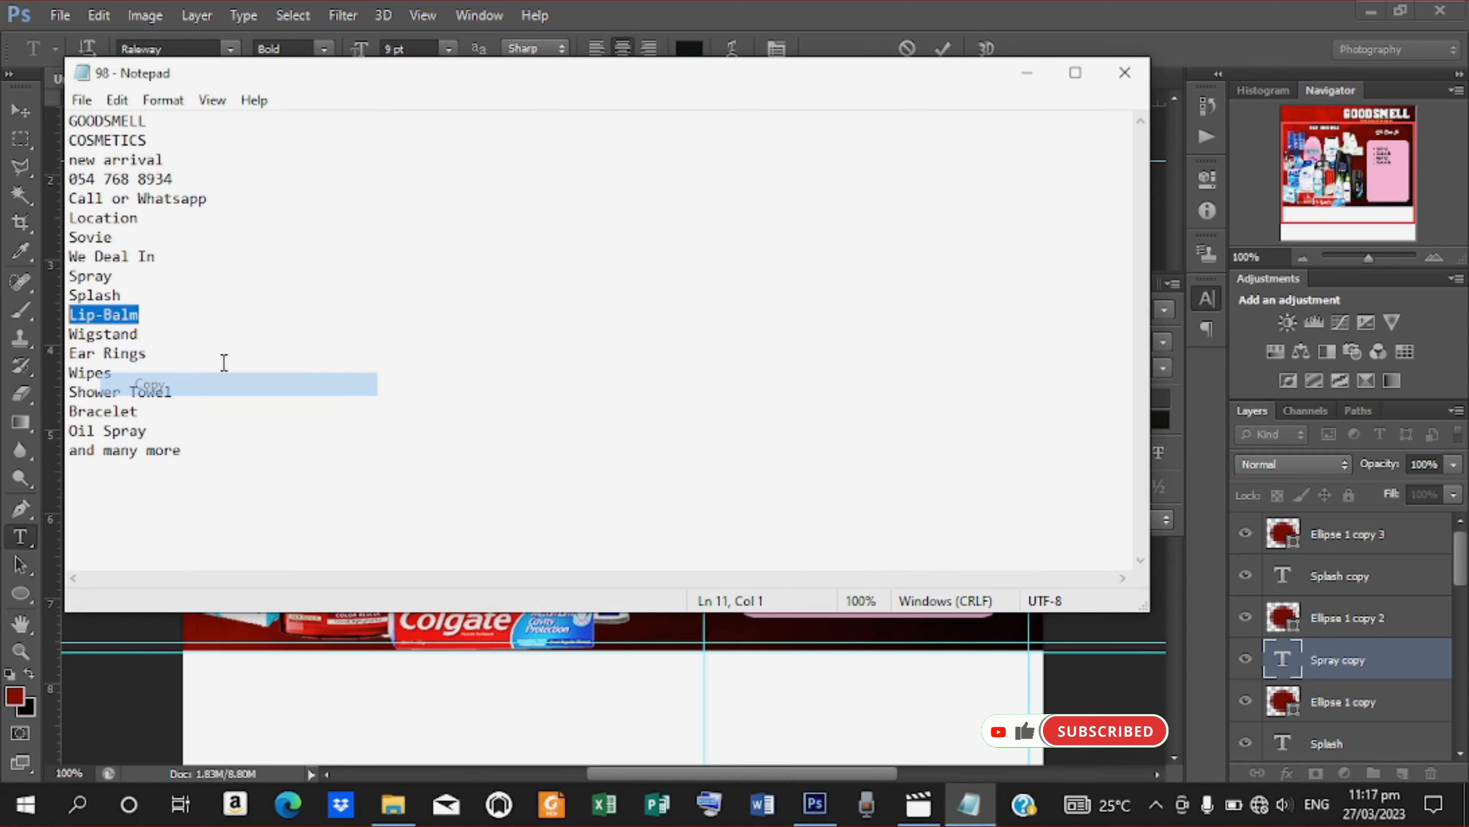
click(1027, 72)
right_click(829, 349)
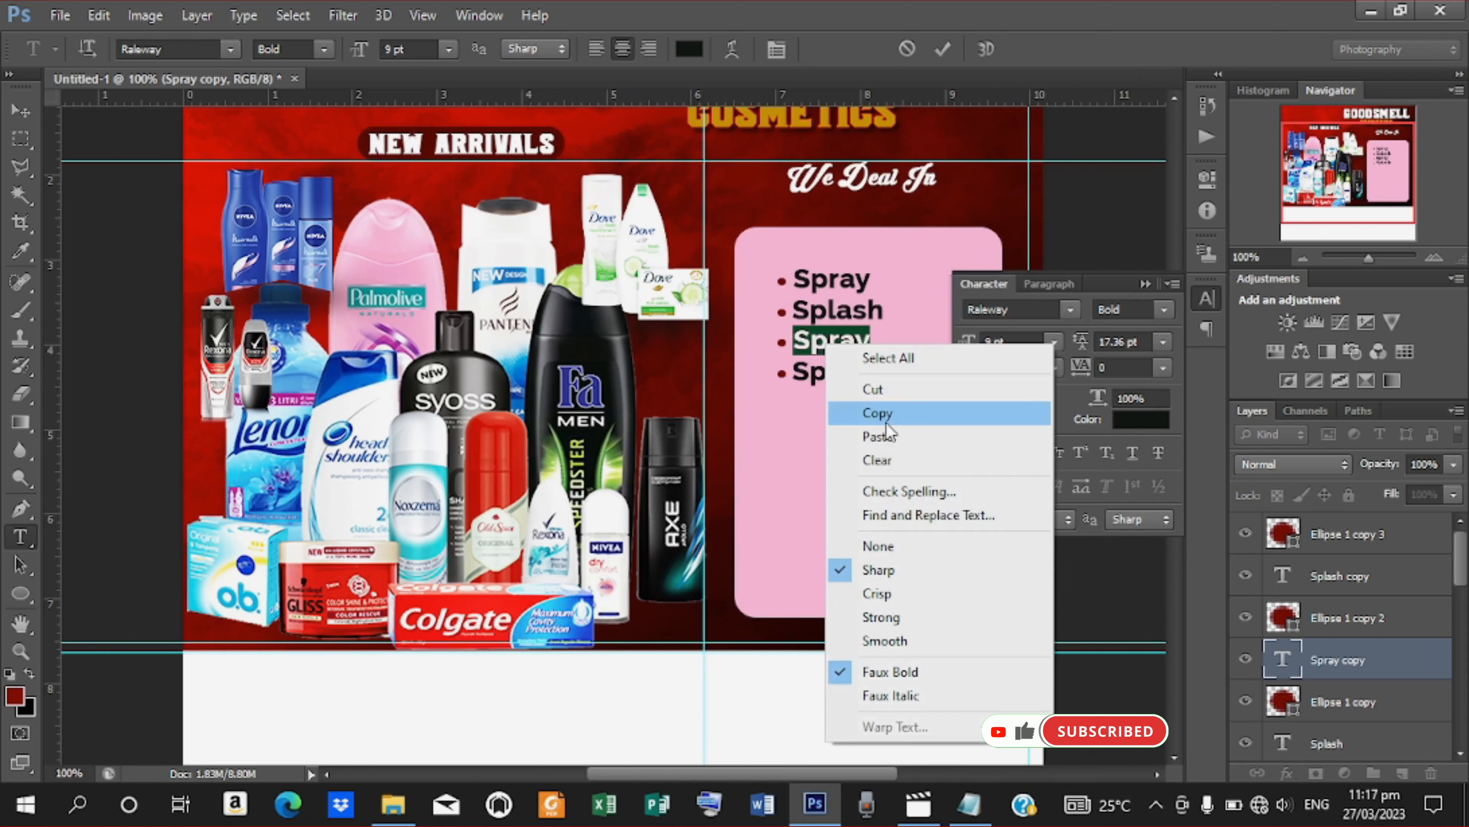
click(882, 435)
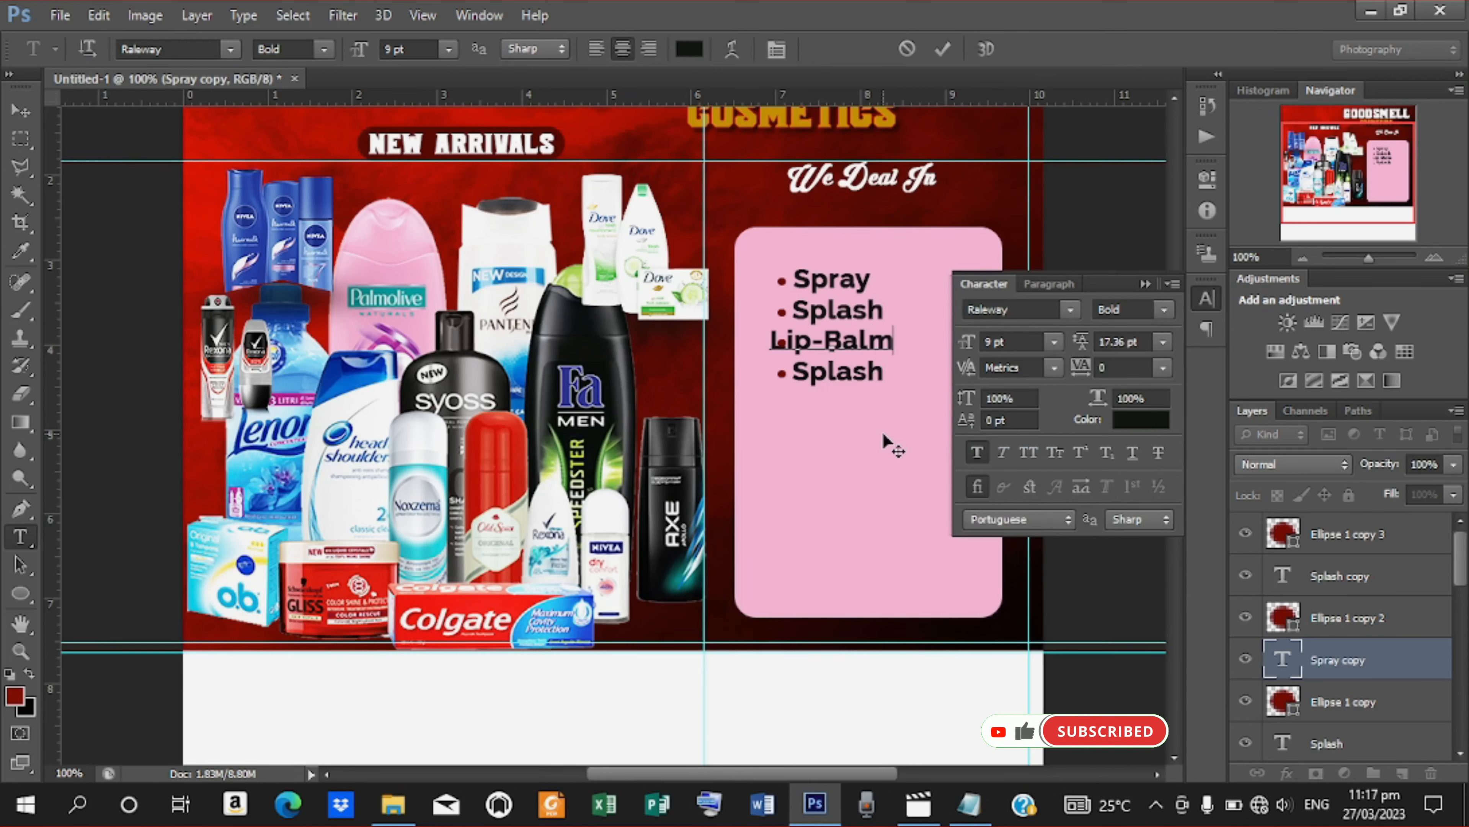
click(943, 50)
Nudge the Lip-Balm text right clear of its bullet and add a vertical guide along the left edge of the list text
click(20, 113)
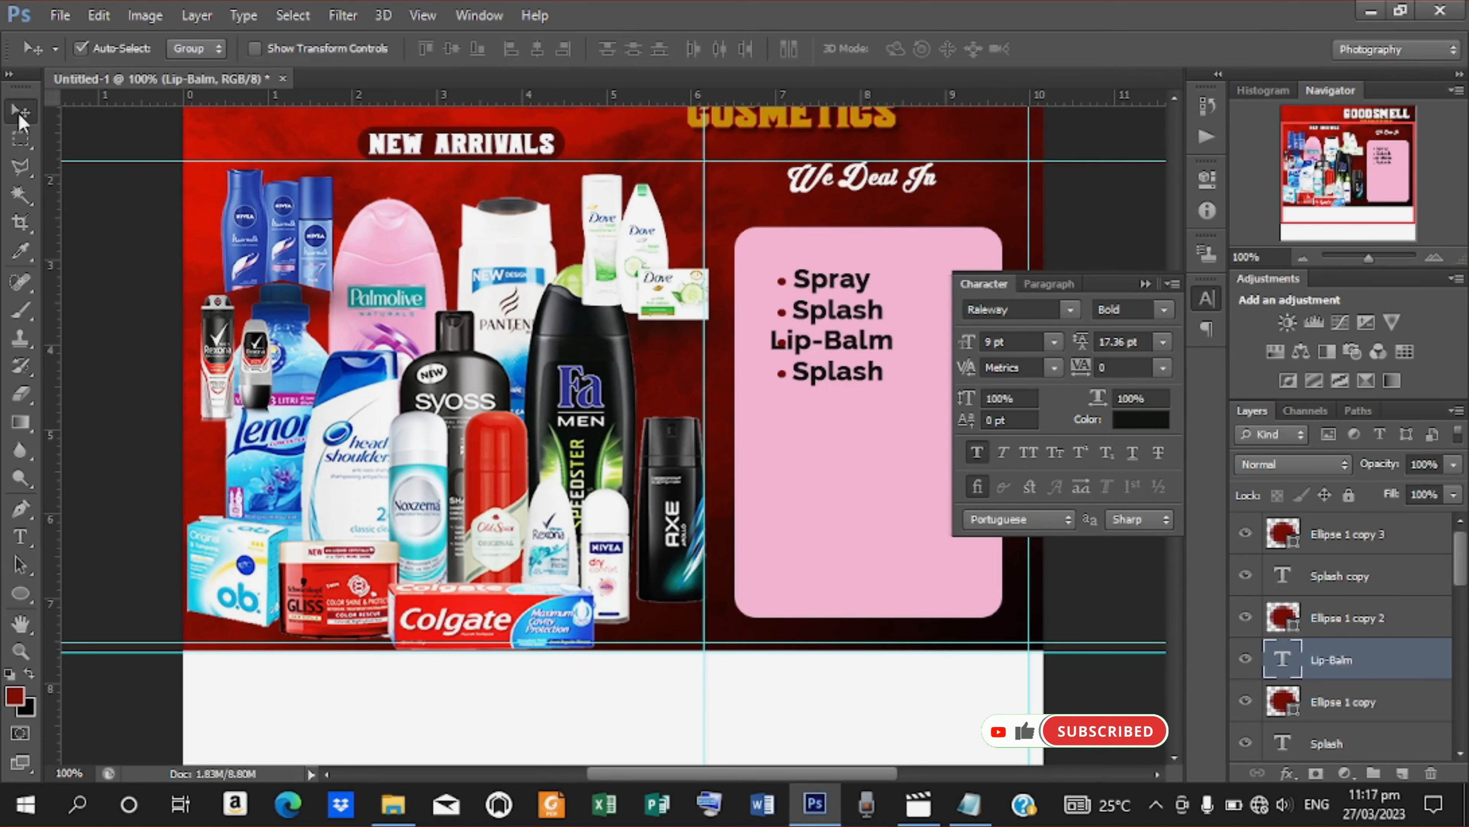
key(Right)
key(Right)
key(Right)
key(Right)
key(Right)
key(Right)
key(Right)
key(Right)
key(Right)
key(Right)
key(Right)
key(Right)
key(Right)
key(Right)
key(Right)
key(Right)
key(Right)
key(Right)
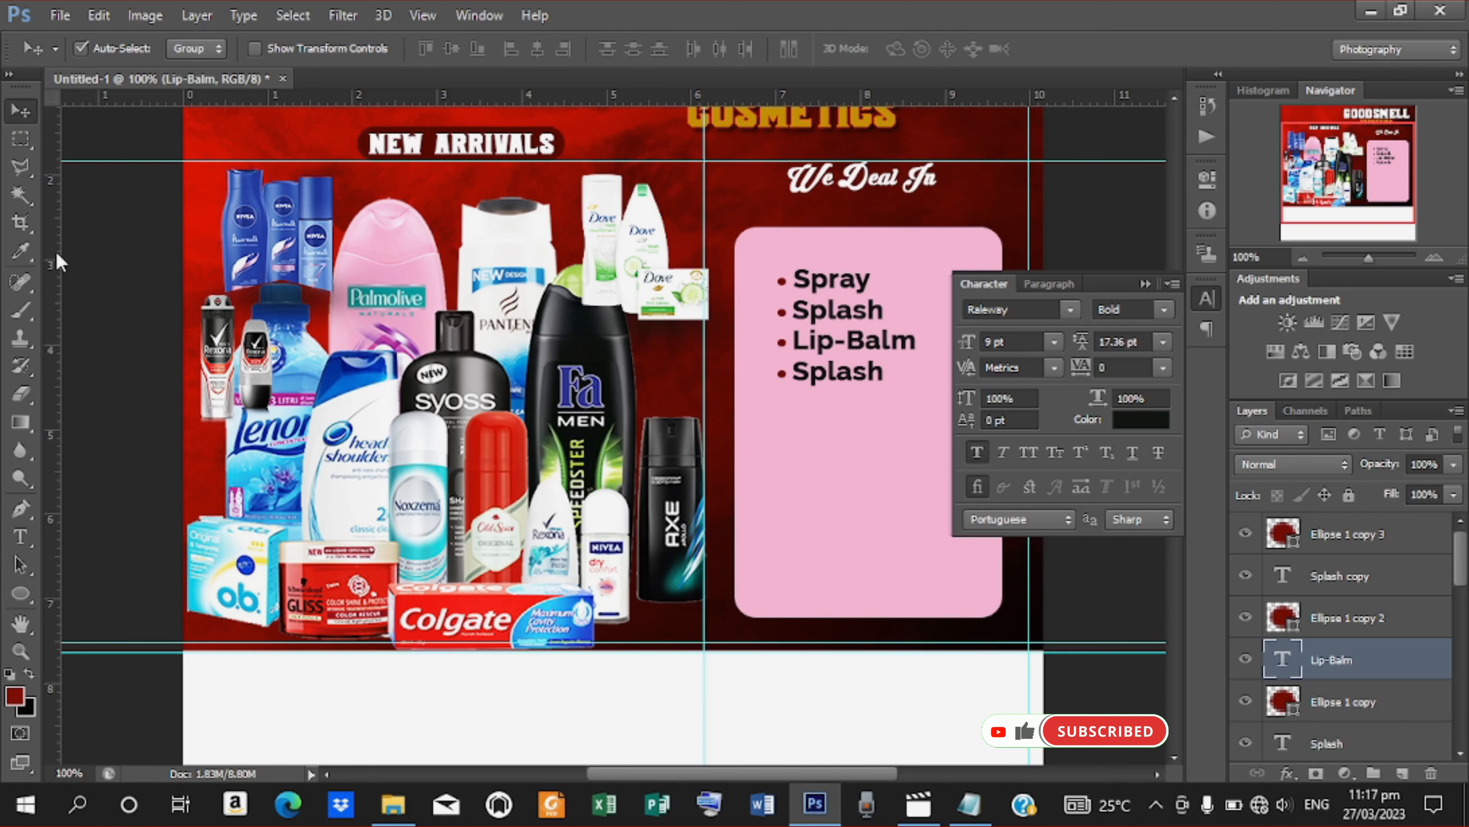
drag(56, 257, 795, 385)
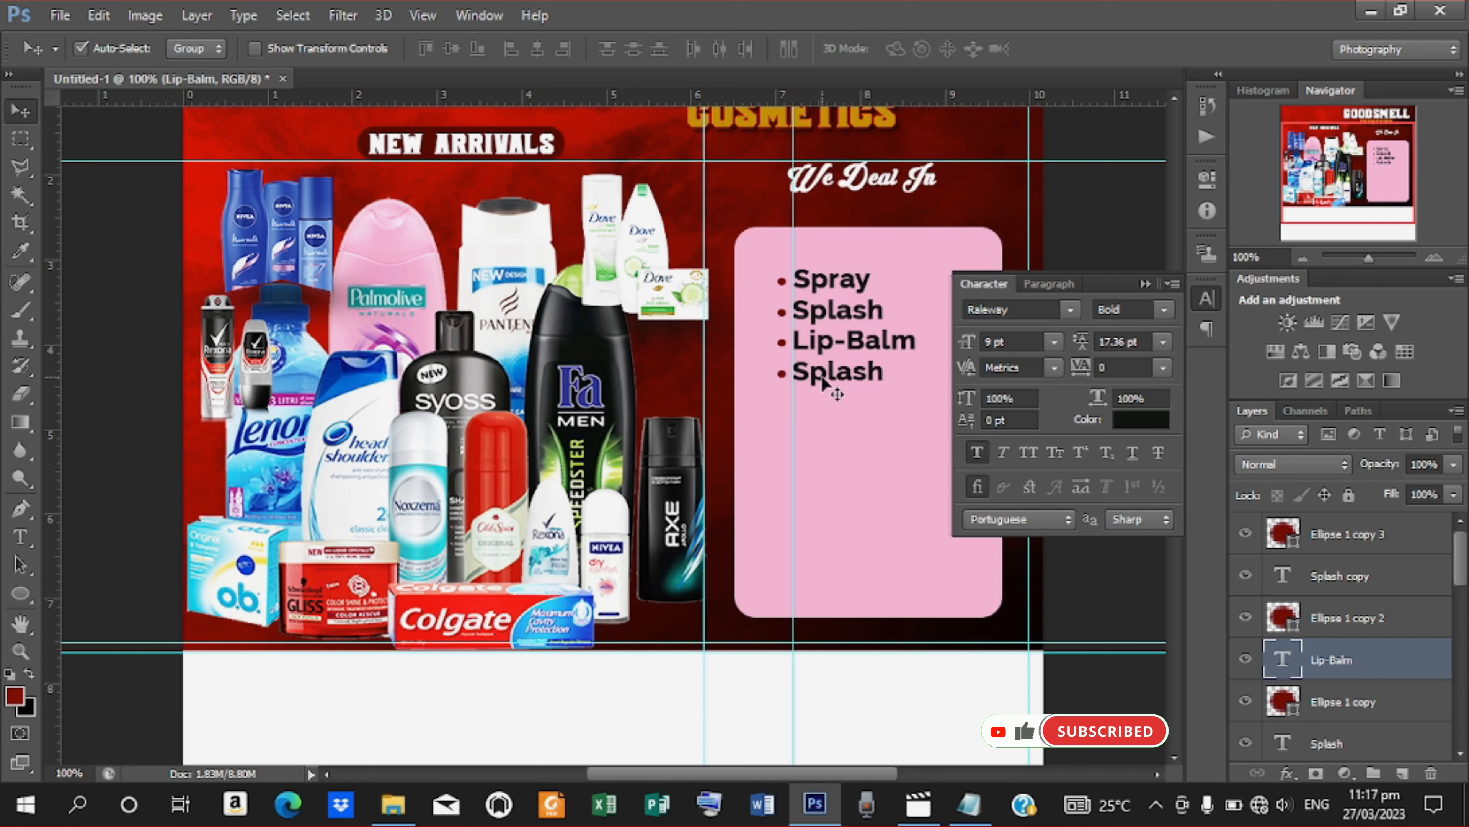
Copy "Wigstand" from the Notepad list and replace the fourth bullet's text "Splash" with it in the Photoshop flyer
key(t)
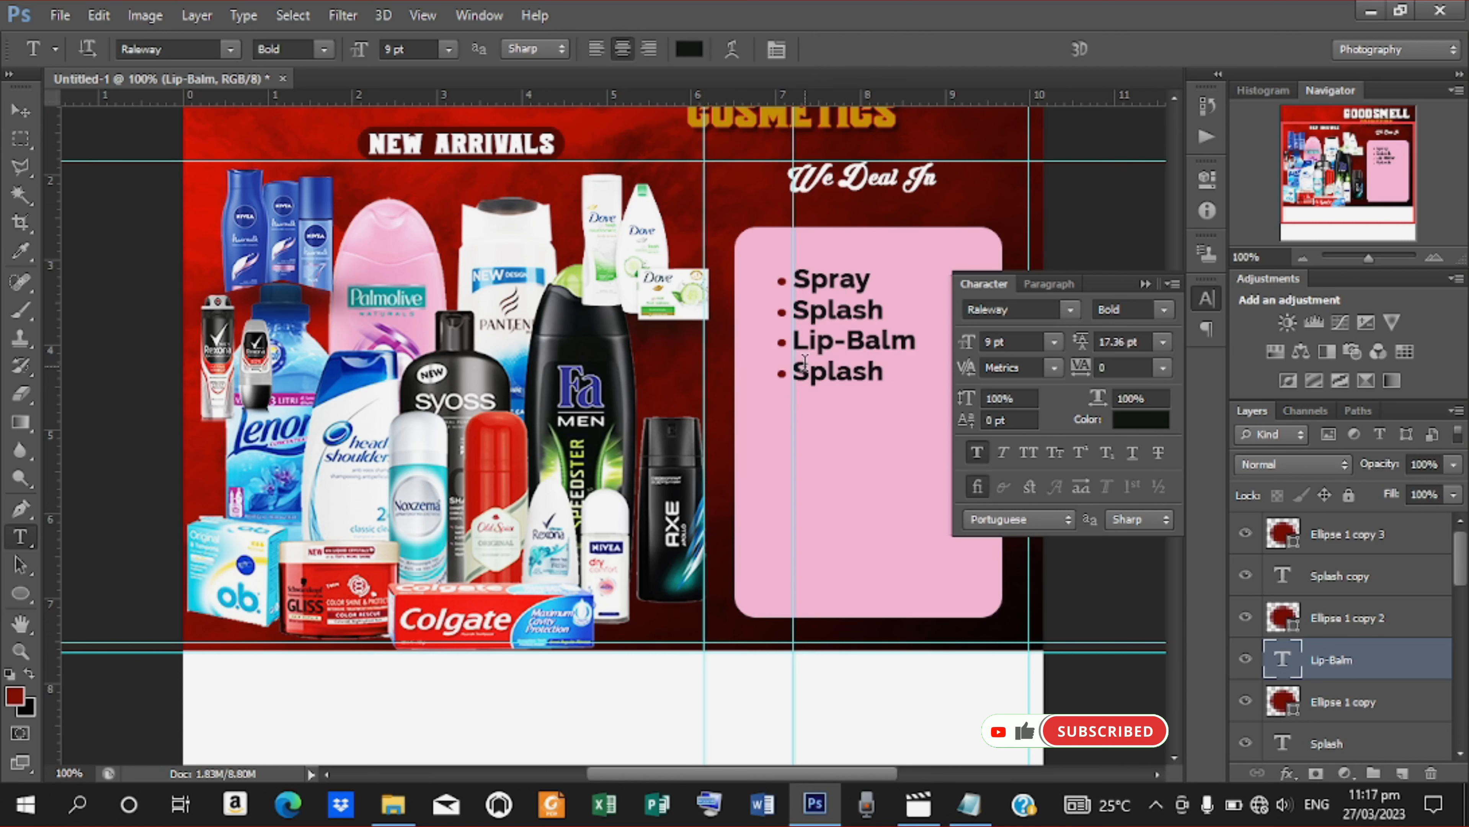
double_click(798, 370)
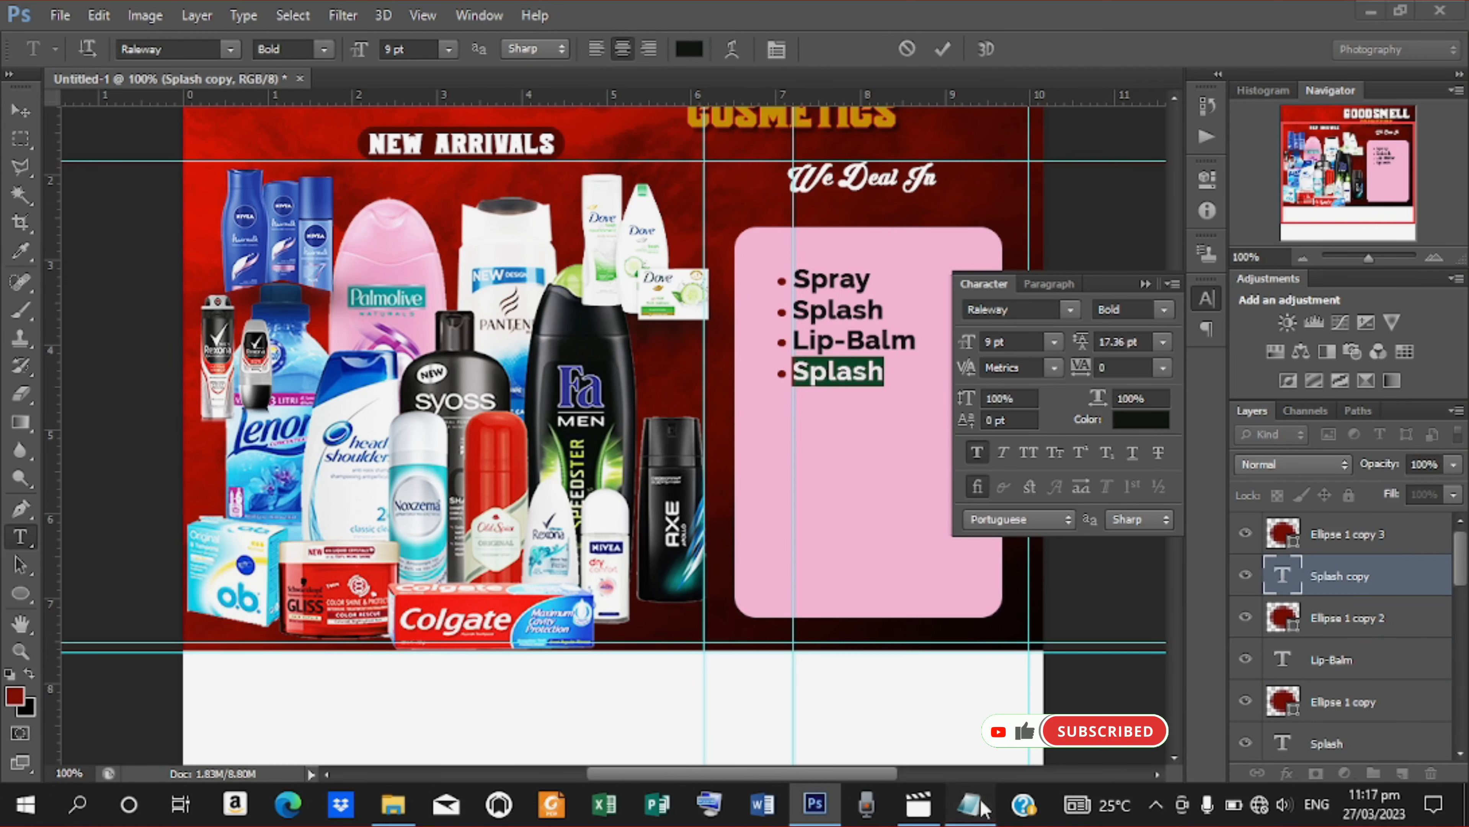
key(alt+Tab)
drag(139, 333, 51, 320)
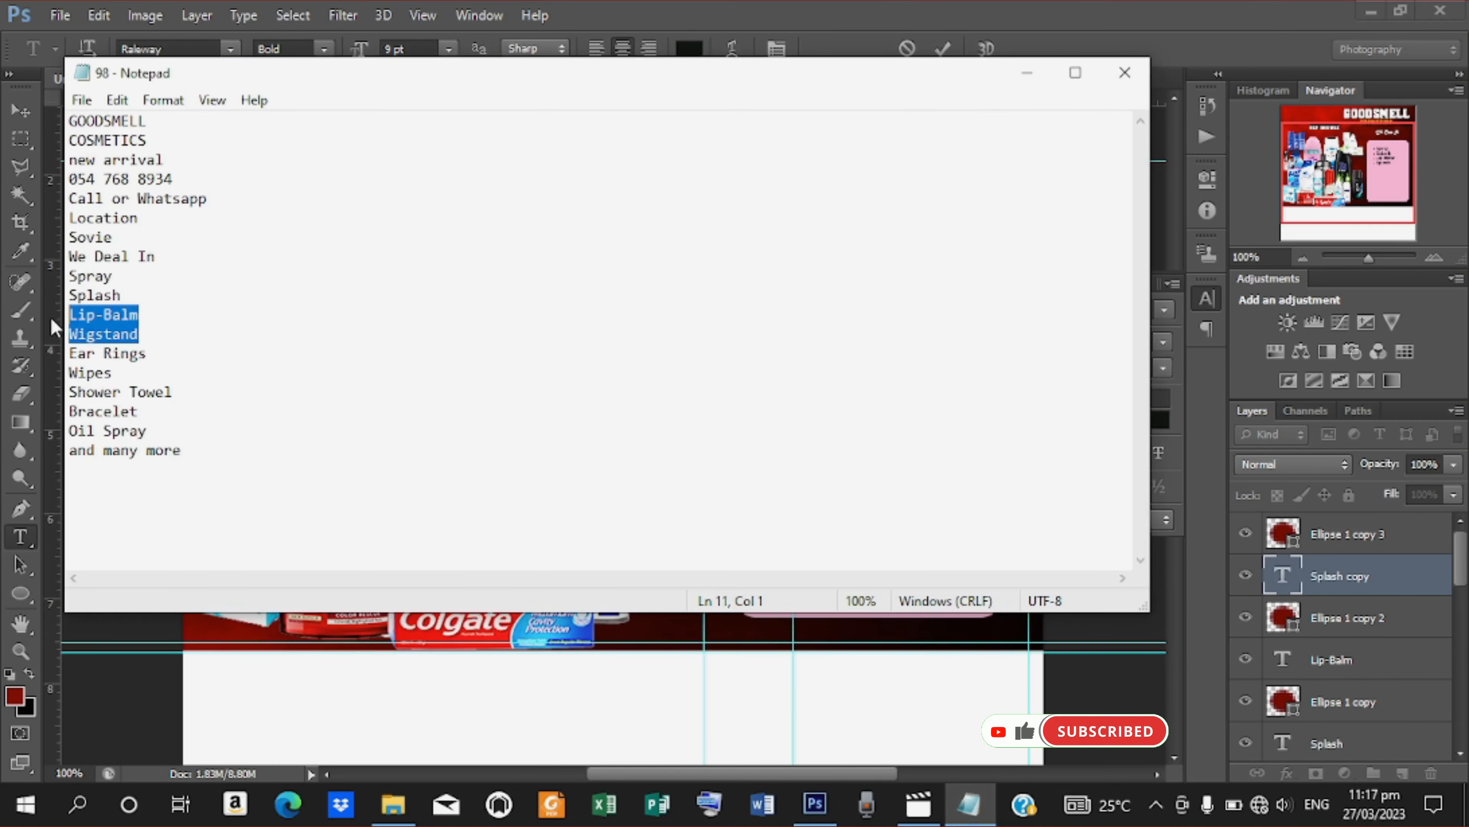
drag(140, 335, 53, 344)
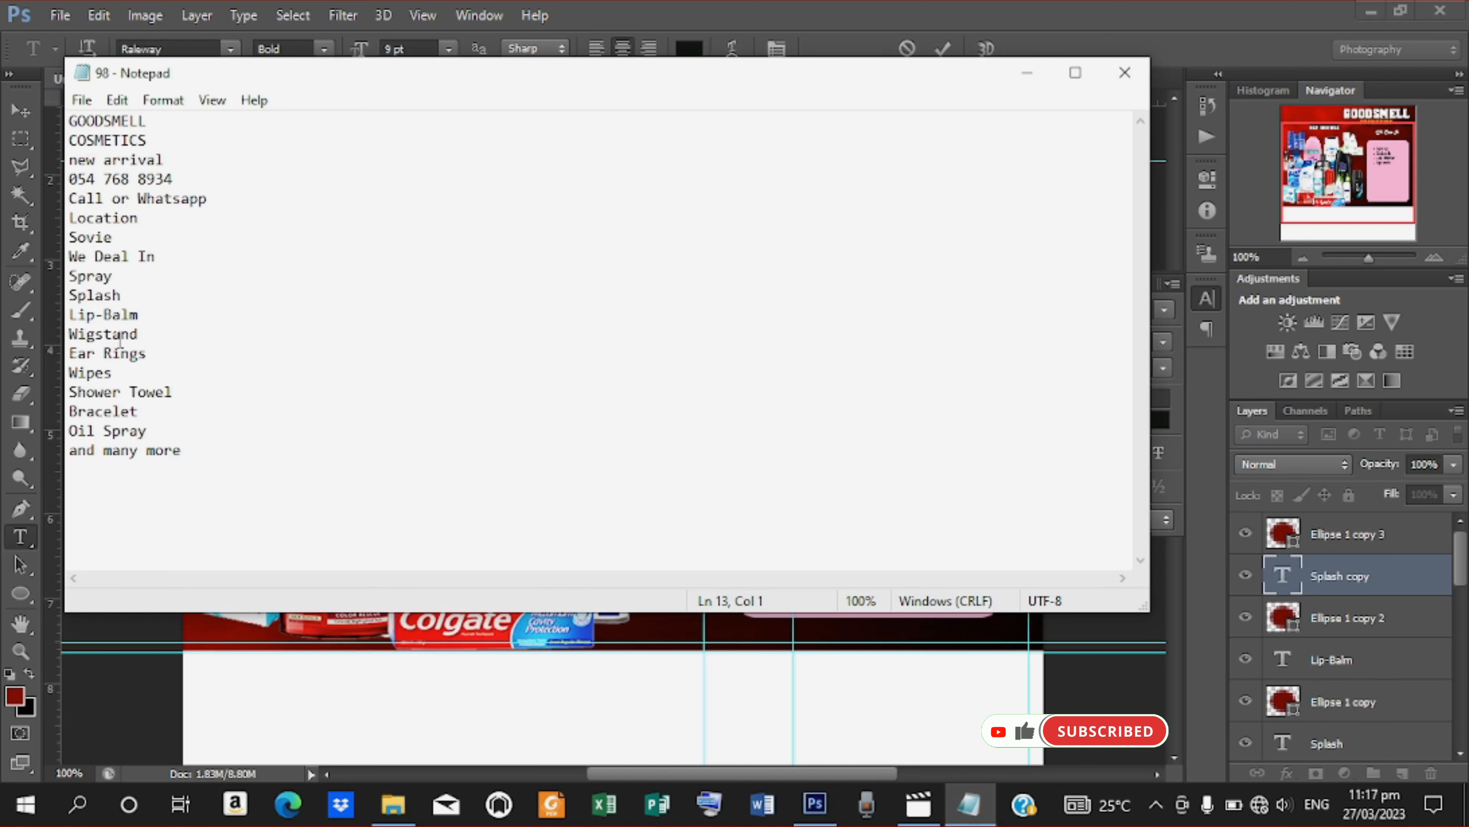
drag(139, 334, 69, 337)
right_click(109, 336)
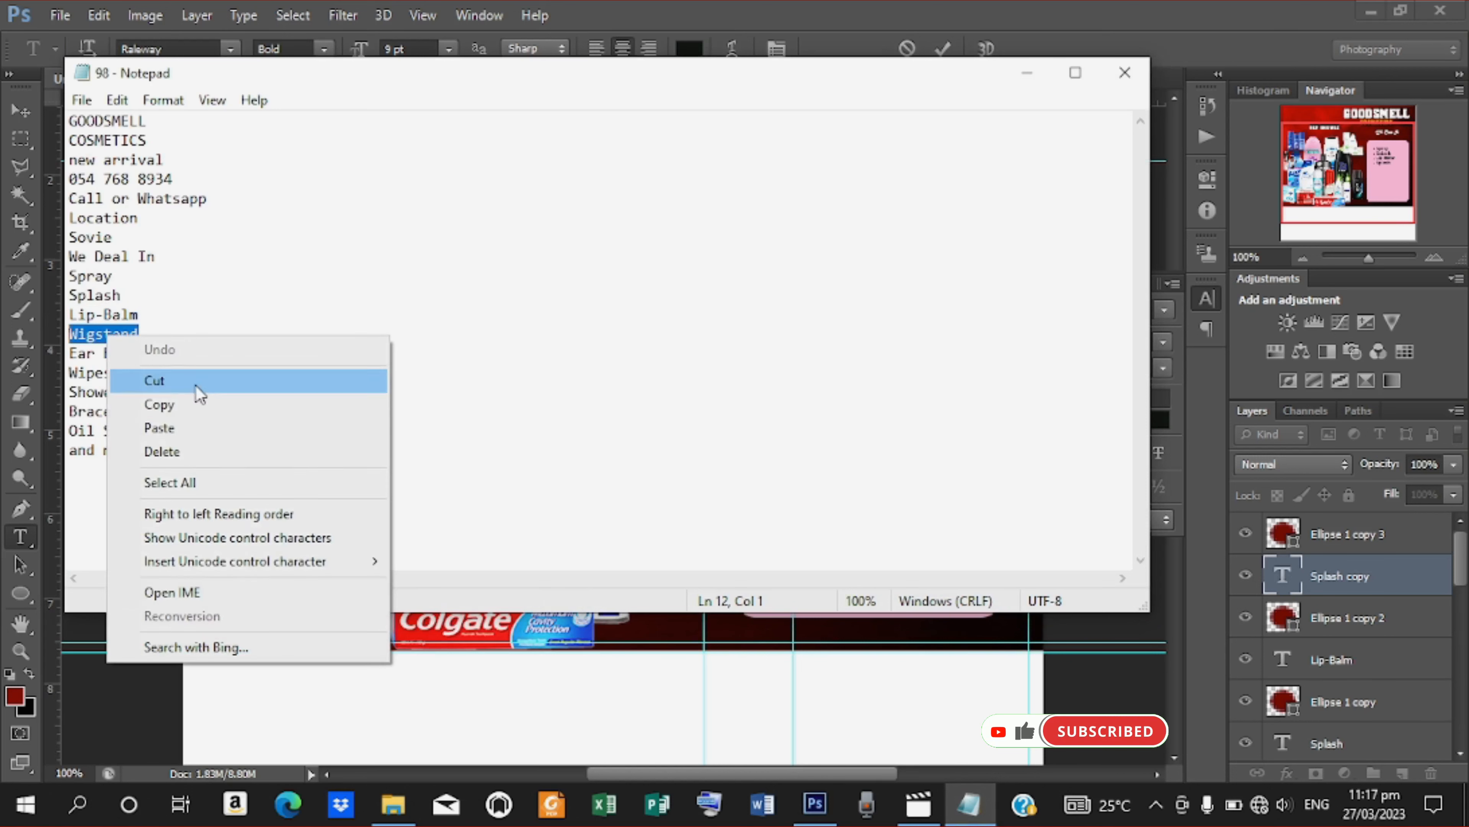
click(204, 405)
click(1028, 75)
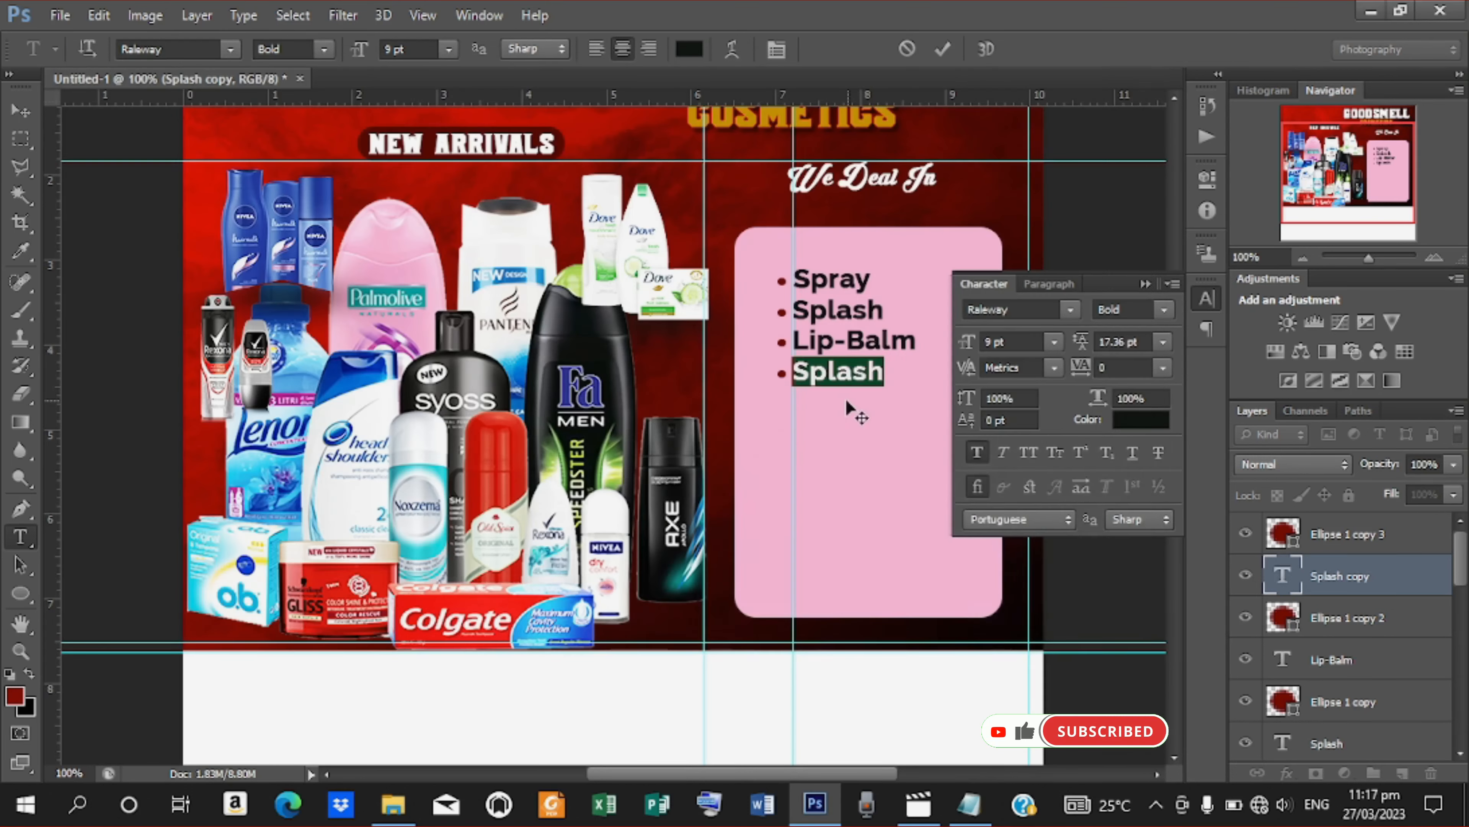
right_click(828, 378)
click(877, 467)
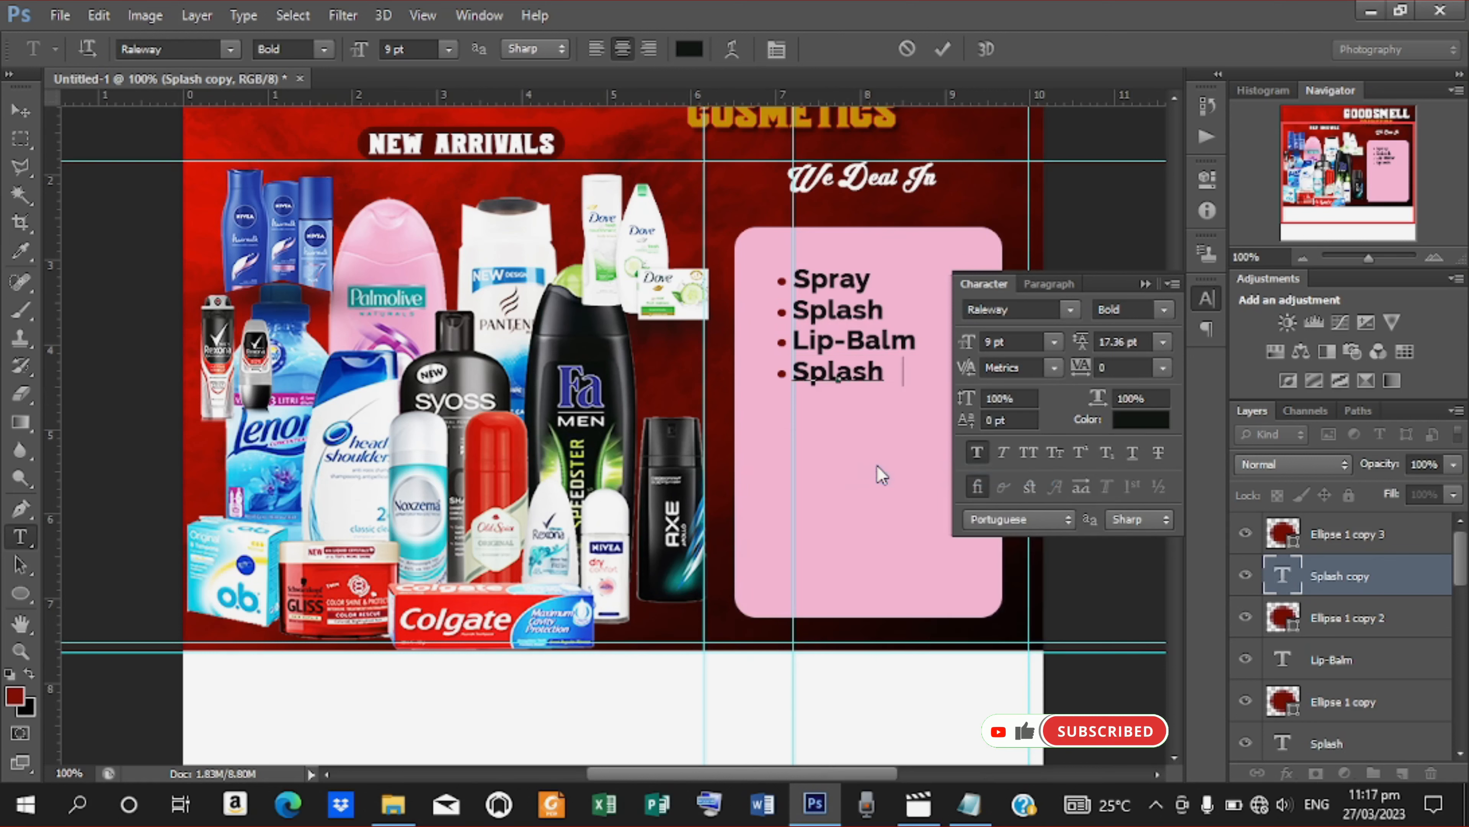
click(942, 49)
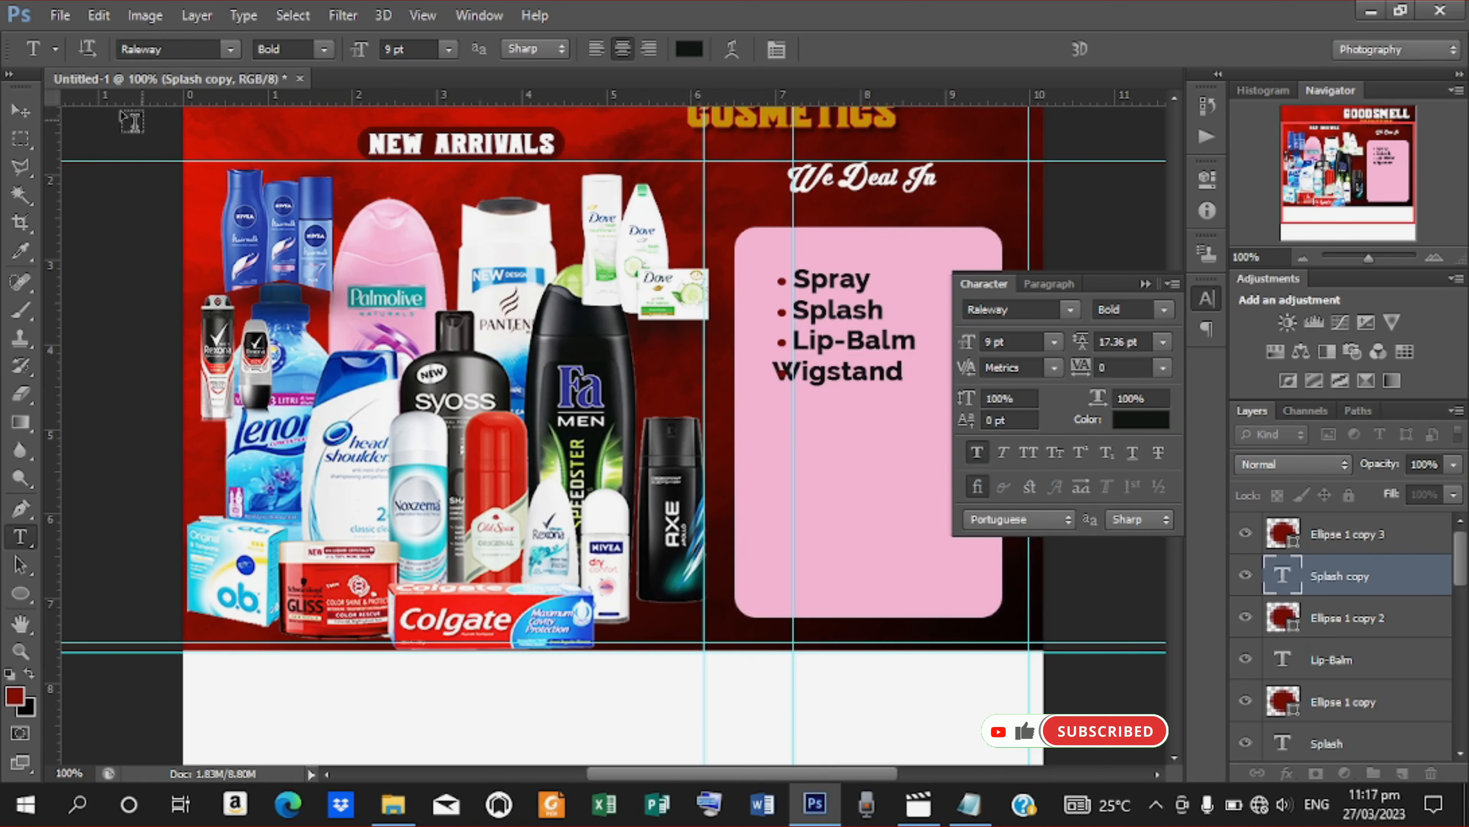
Nudge the Wigstand text right until its left edge lines up with the vertical guide
click(18, 112)
key(Right)
key(Right)
key(Right)
key(Right)
key(Right)
key(Right)
key(Right)
key(Right)
key(Right)
key(Right)
key(Right)
key(Right)
key(Right)
key(Right)
key(Right)
key(Right)
key(Right)
key(Right)
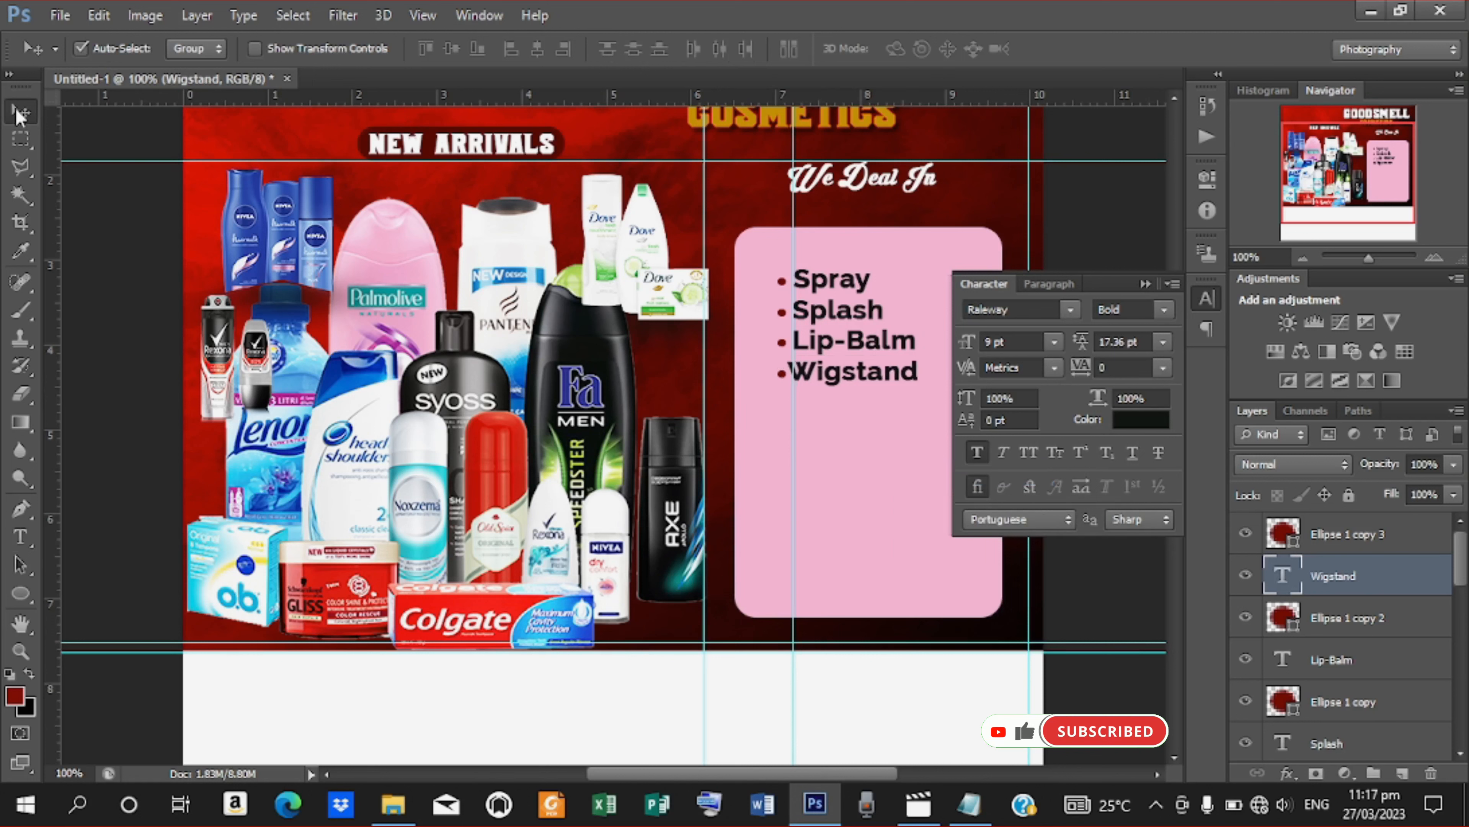
key(Right)
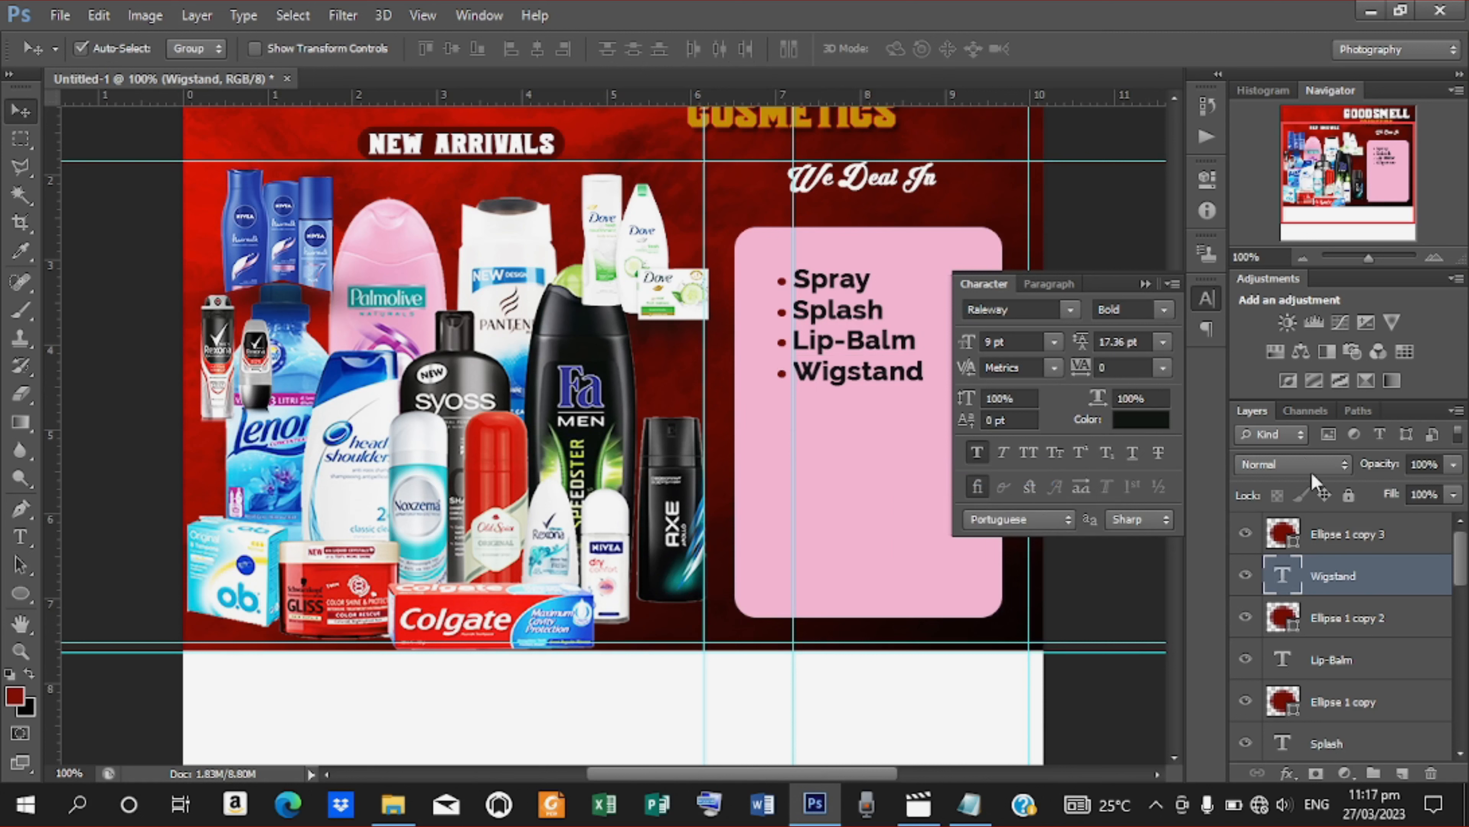
Duplicate all the list layers from Ellipse 1 copy 3 down to Spray, covering the four entries and their bullets
click(1360, 540)
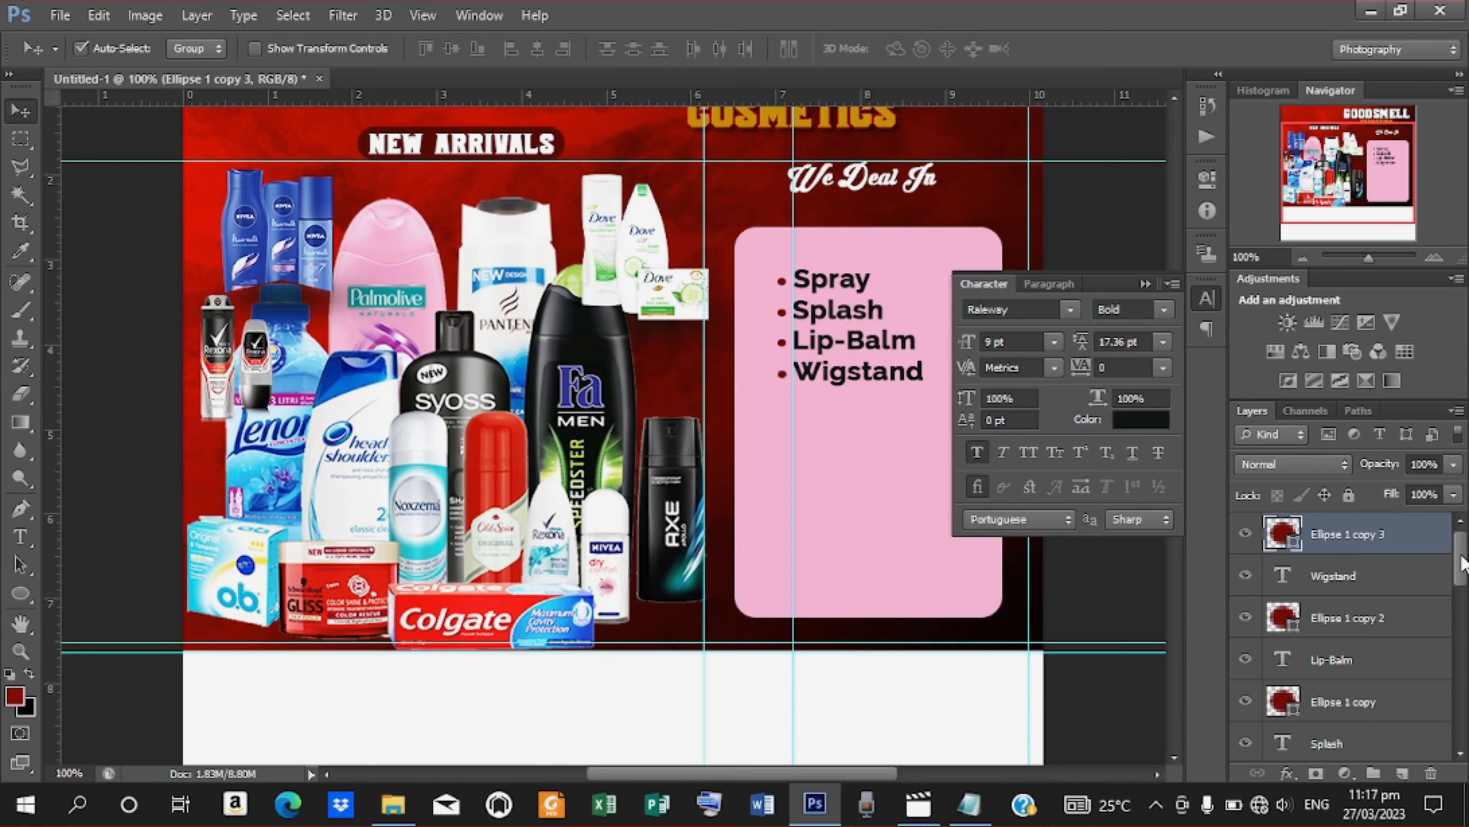
drag(1462, 561, 1464, 617)
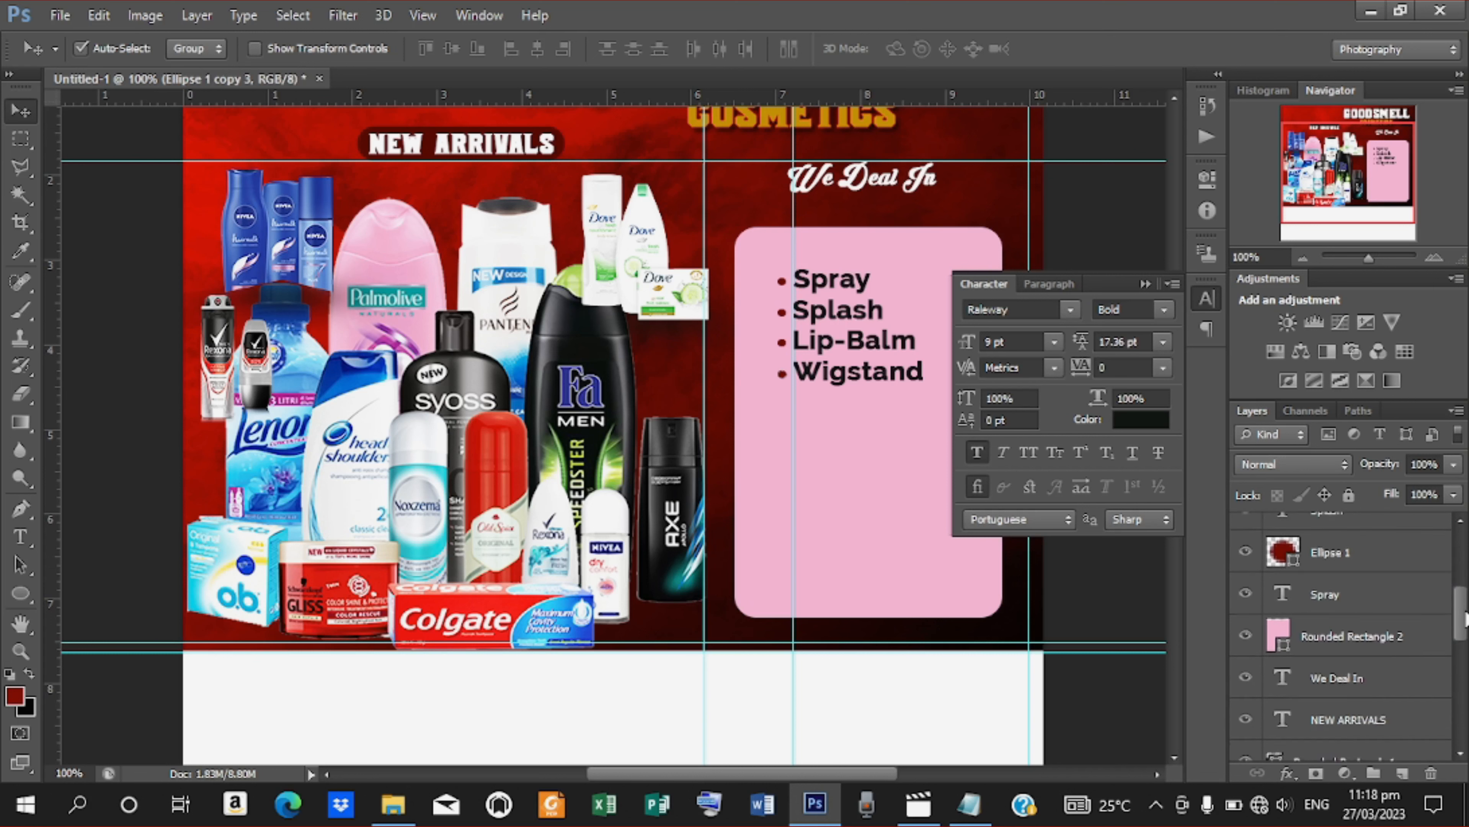
shift+click(1353, 592)
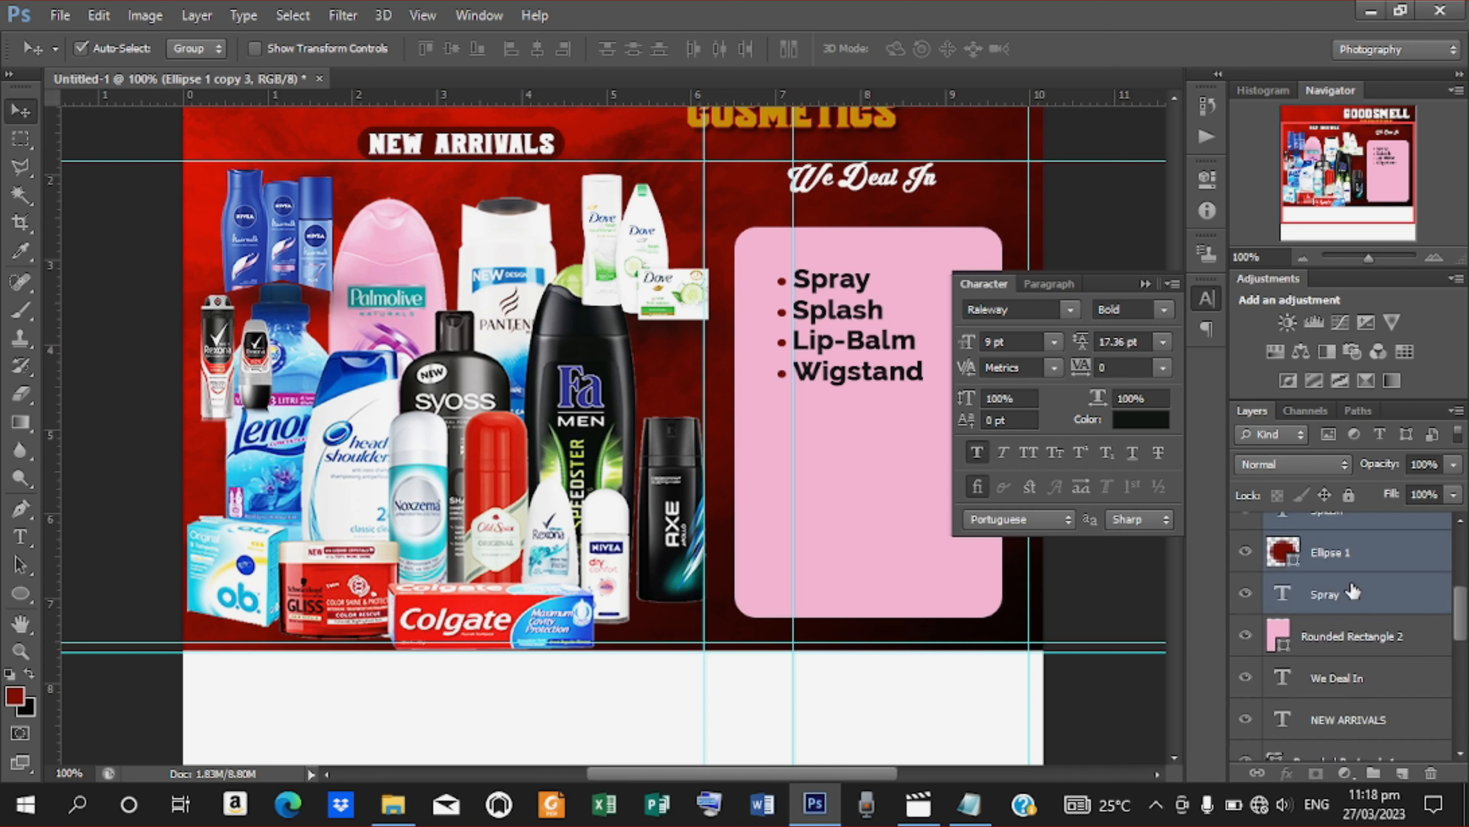
key(ctrl+j)
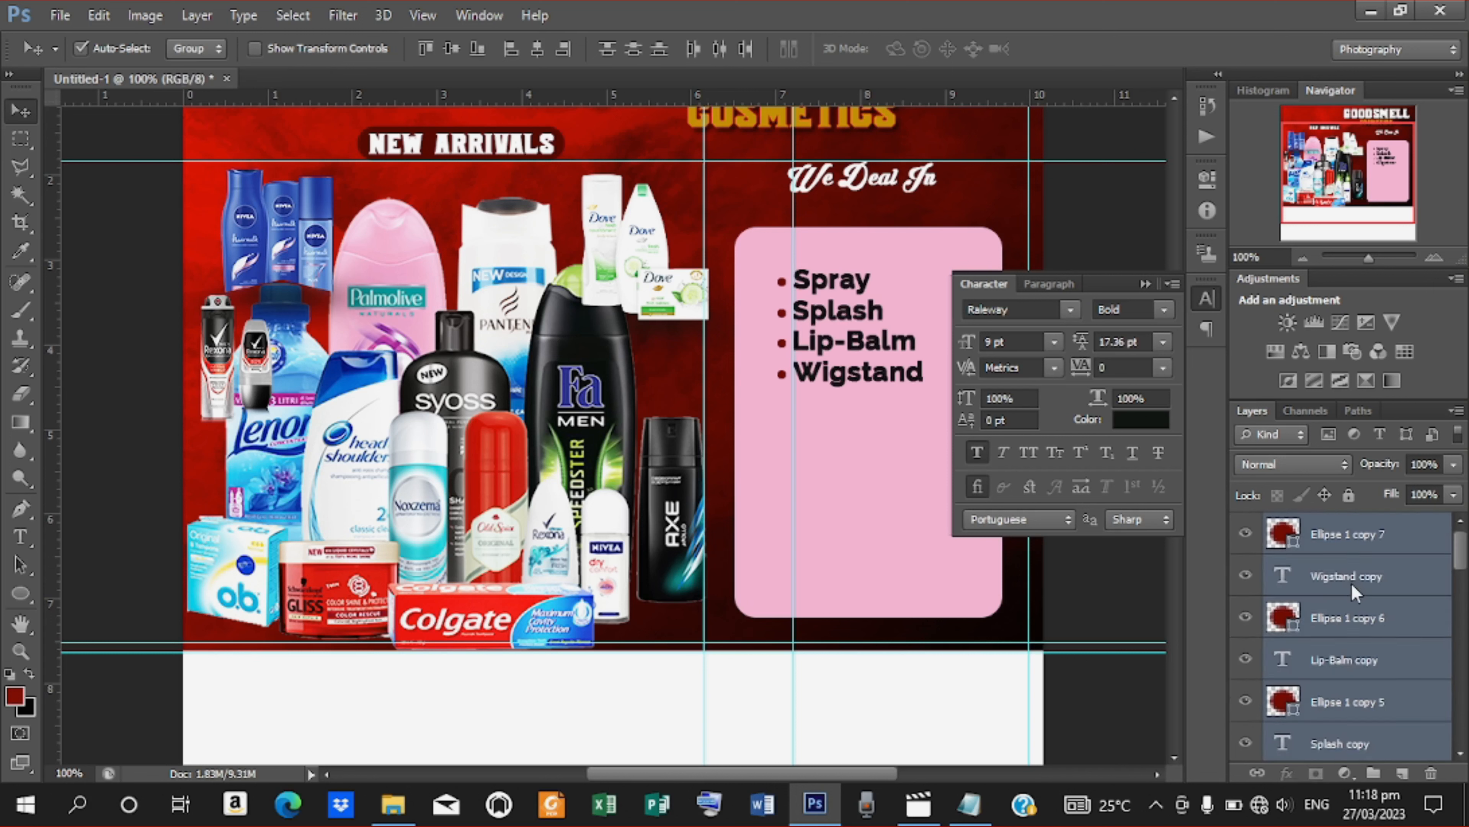
Move the duplicated four-item list straight down so it sits directly below the Wigstand entry in the pink box
key(Down)
key(Down)
key(Down)
key(Down)
key(Down)
key(Down)
key(Down)
key(Down)
key(Down)
key(Down)
key(Down)
key(Down)
key(Down)
key(Down)
key(Down)
key(Down)
key(Down)
key(Down)
key(Down)
key(Down)
key(Down)
key(Down)
key(Down)
key(Down)
key(Down)
key(Down)
key(Down)
key(Down)
key(Down)
key(Down)
key(Down)
key(Down)
key(Down)
key(Down)
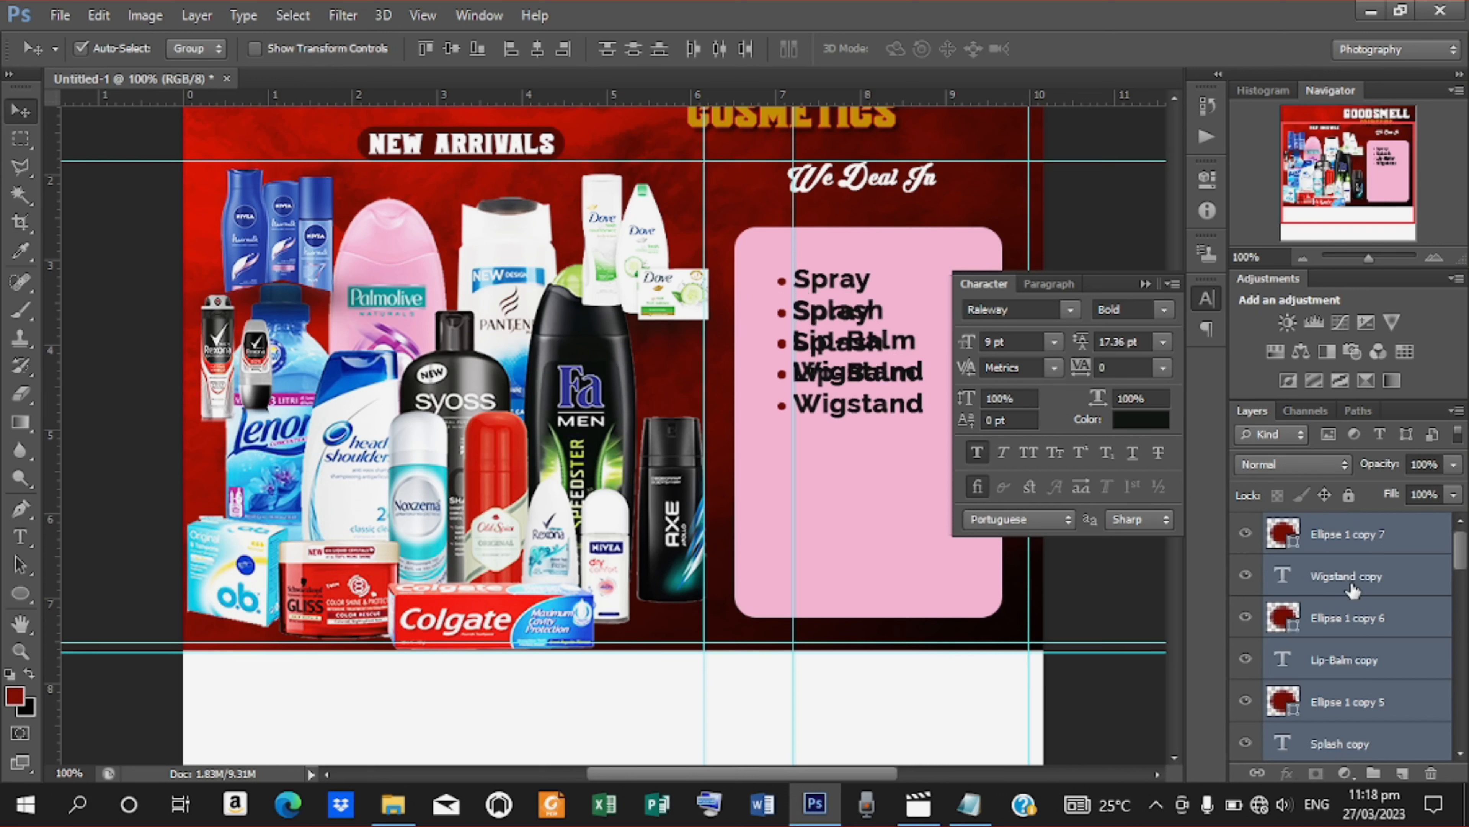
key(Down)
key(Down)
key(Down)
key(Down)
key(Down)
key(Down)
key(Down)
key(Down)
key(Down)
key(Down)
key(Down)
key(Down)
key(Down)
key(Down)
key(Down)
key(Down)
key(Down)
key(Down)
key(Down)
key(Down)
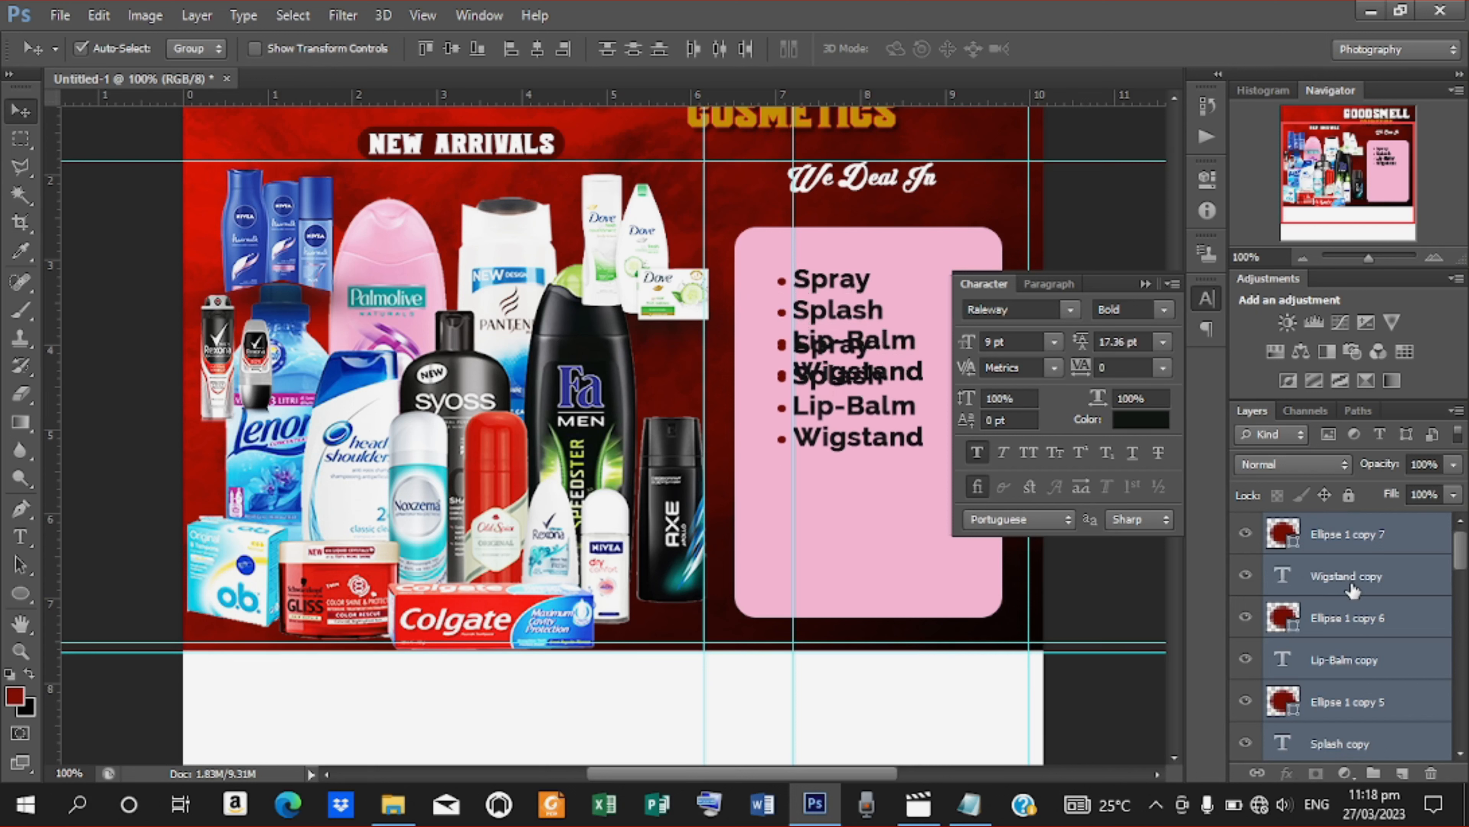
key(Down)
key(Down)
key(Down)
key(Down)
key(Down)
key(Down)
key(Down)
key(Down)
key(Down)
key(Down)
key(Down)
key(Down)
key(Down)
key(Down)
key(Down)
key(Down)
key(Down)
key(Down)
key(Down)
key(Down)
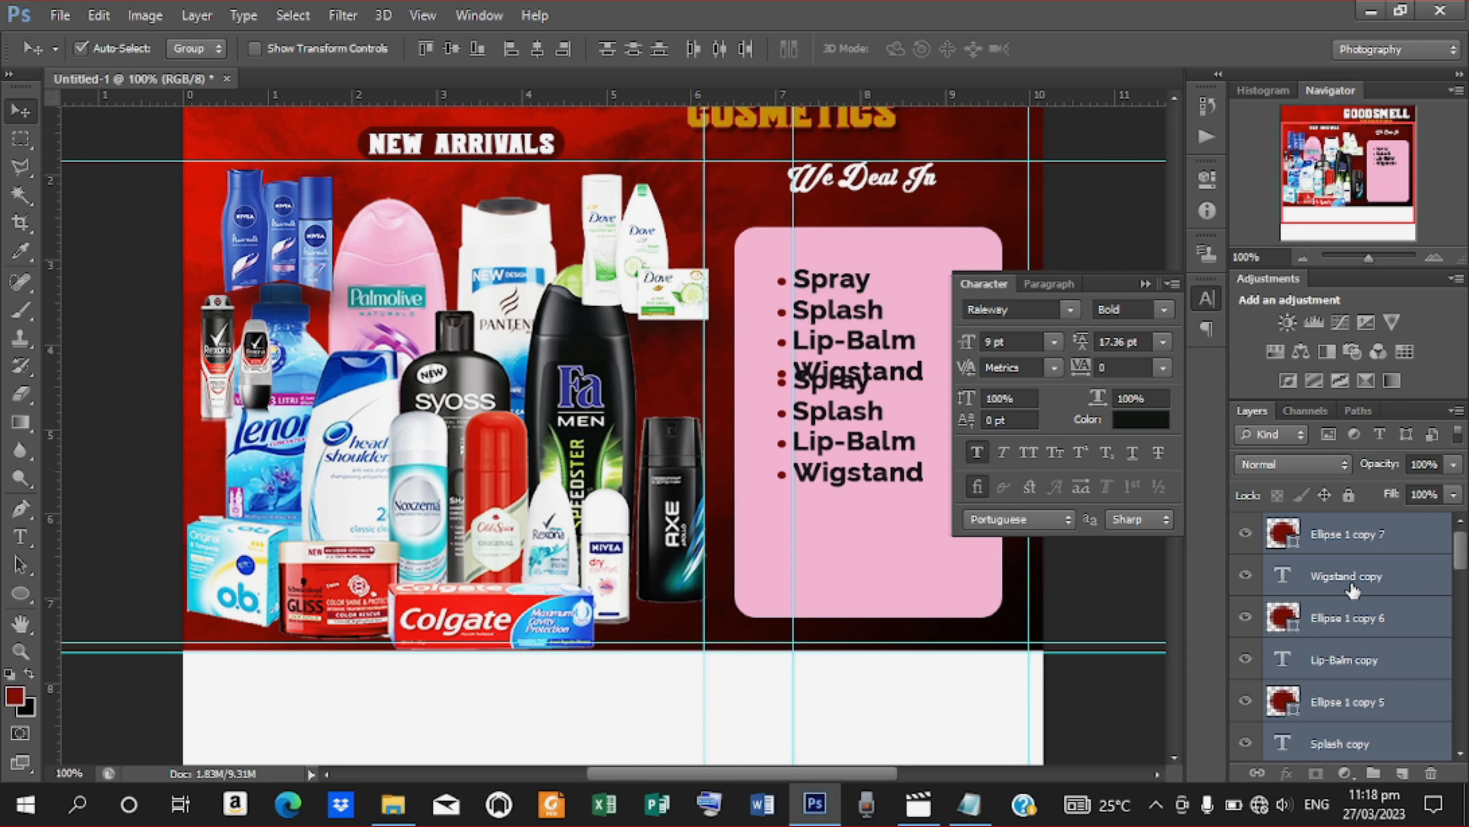
key(Down)
key(Down)
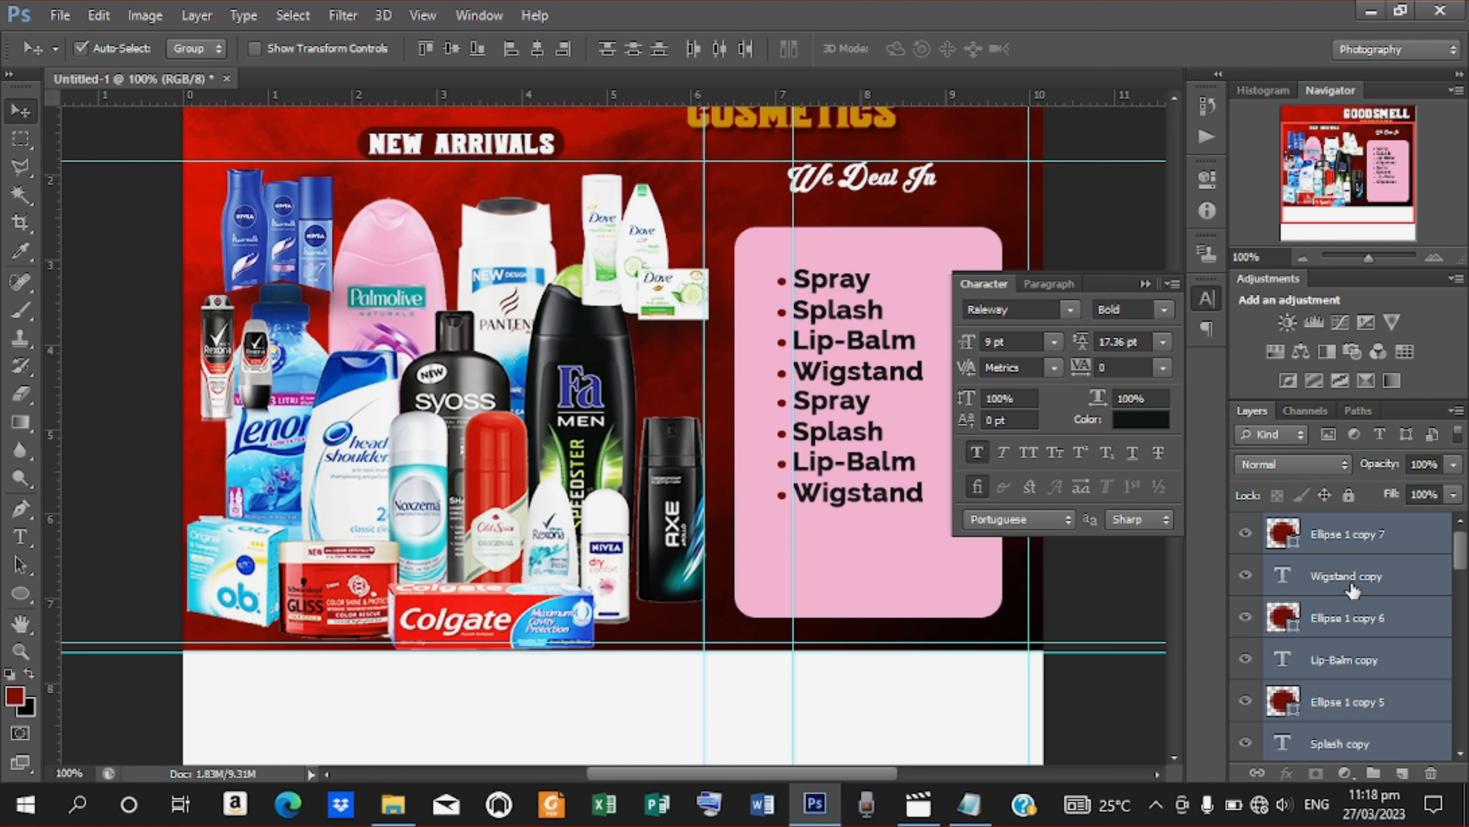
key(Up)
key(Up)
key(Up)
Copy "Ear Rings" from the Notepad list and replace the fifth bullet's text "Spray" with it in the Photoshop flyer
key(t)
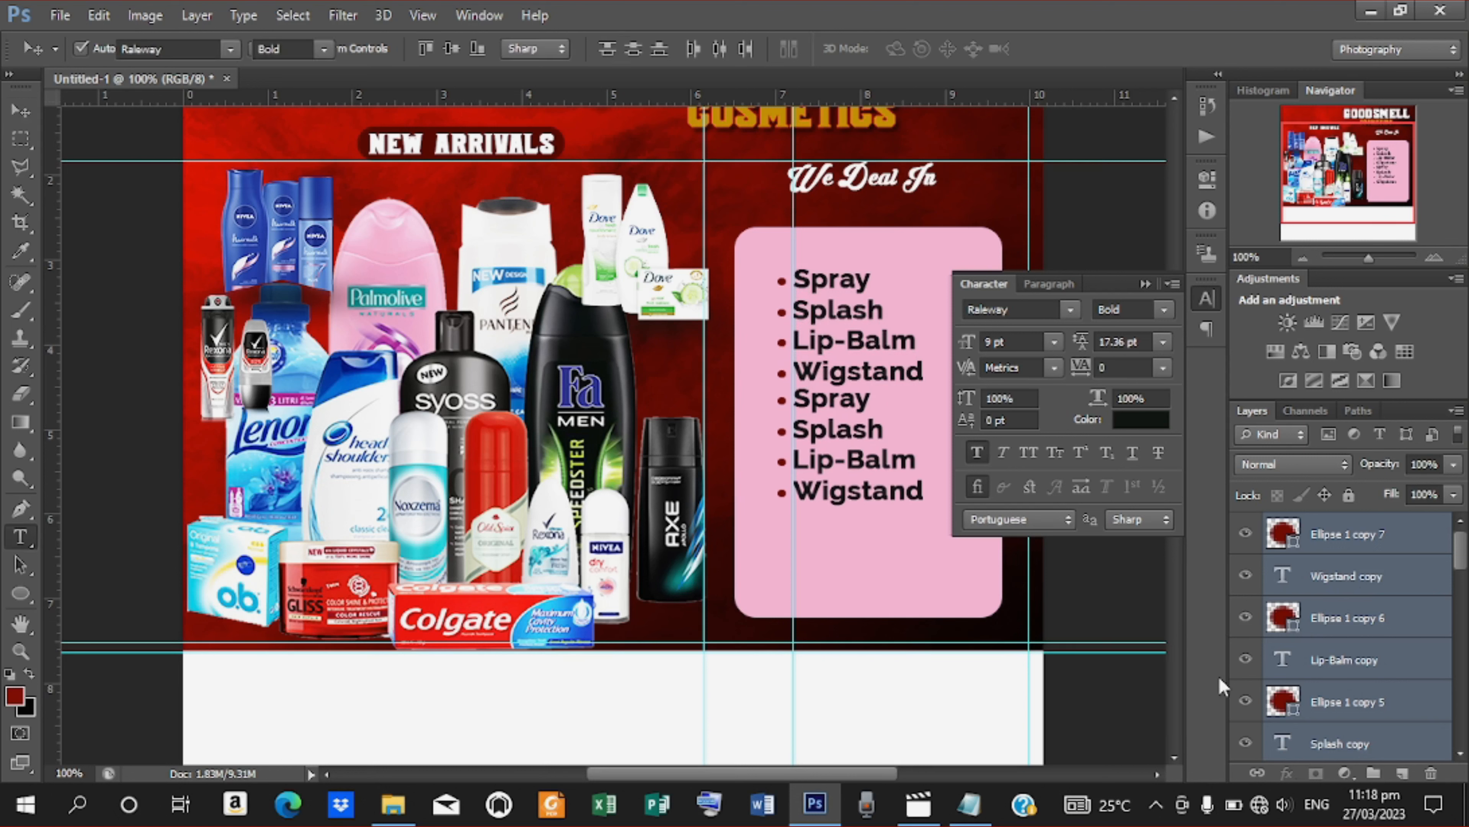
double_click(800, 399)
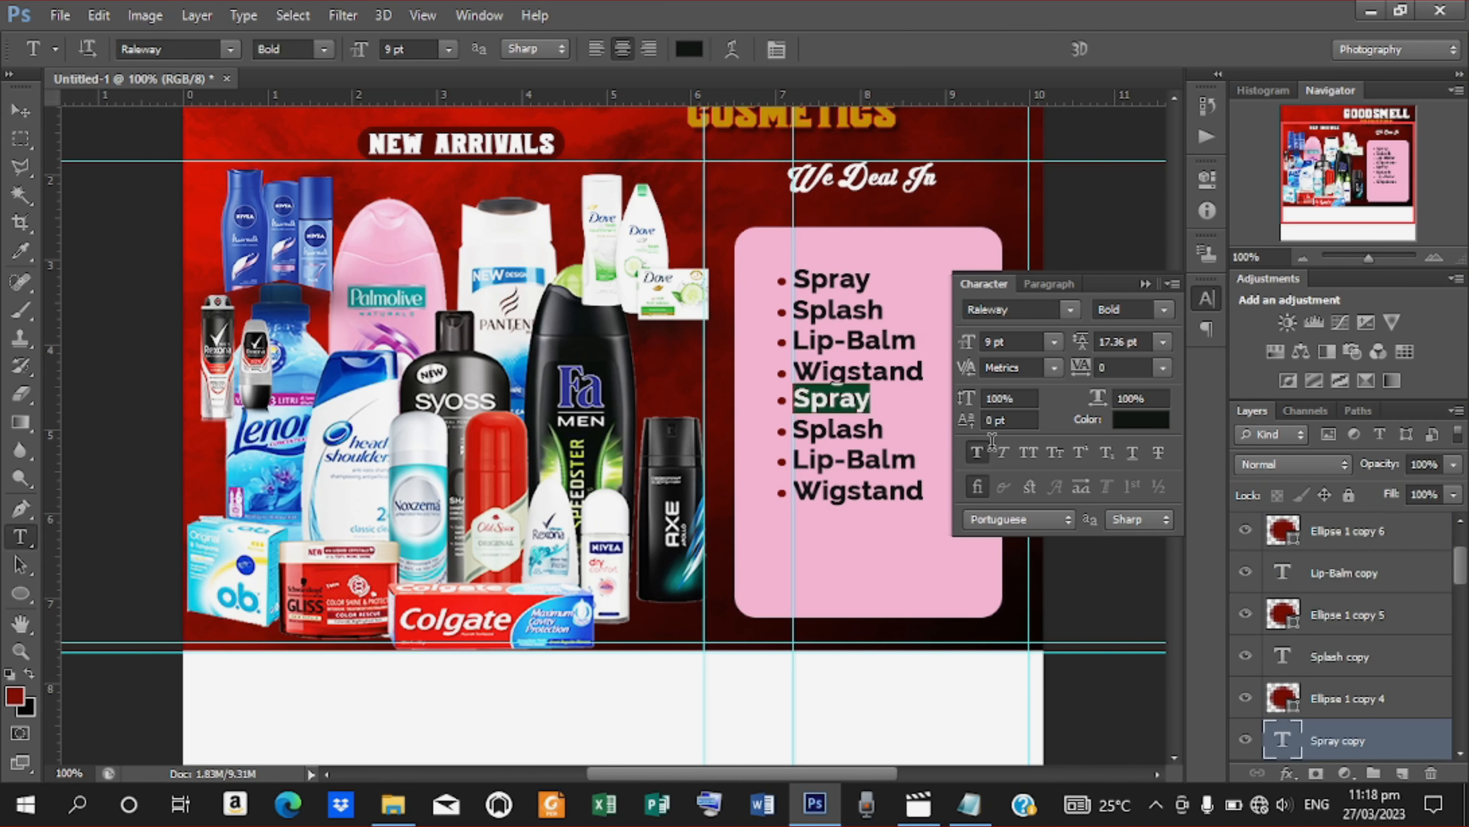
click(970, 805)
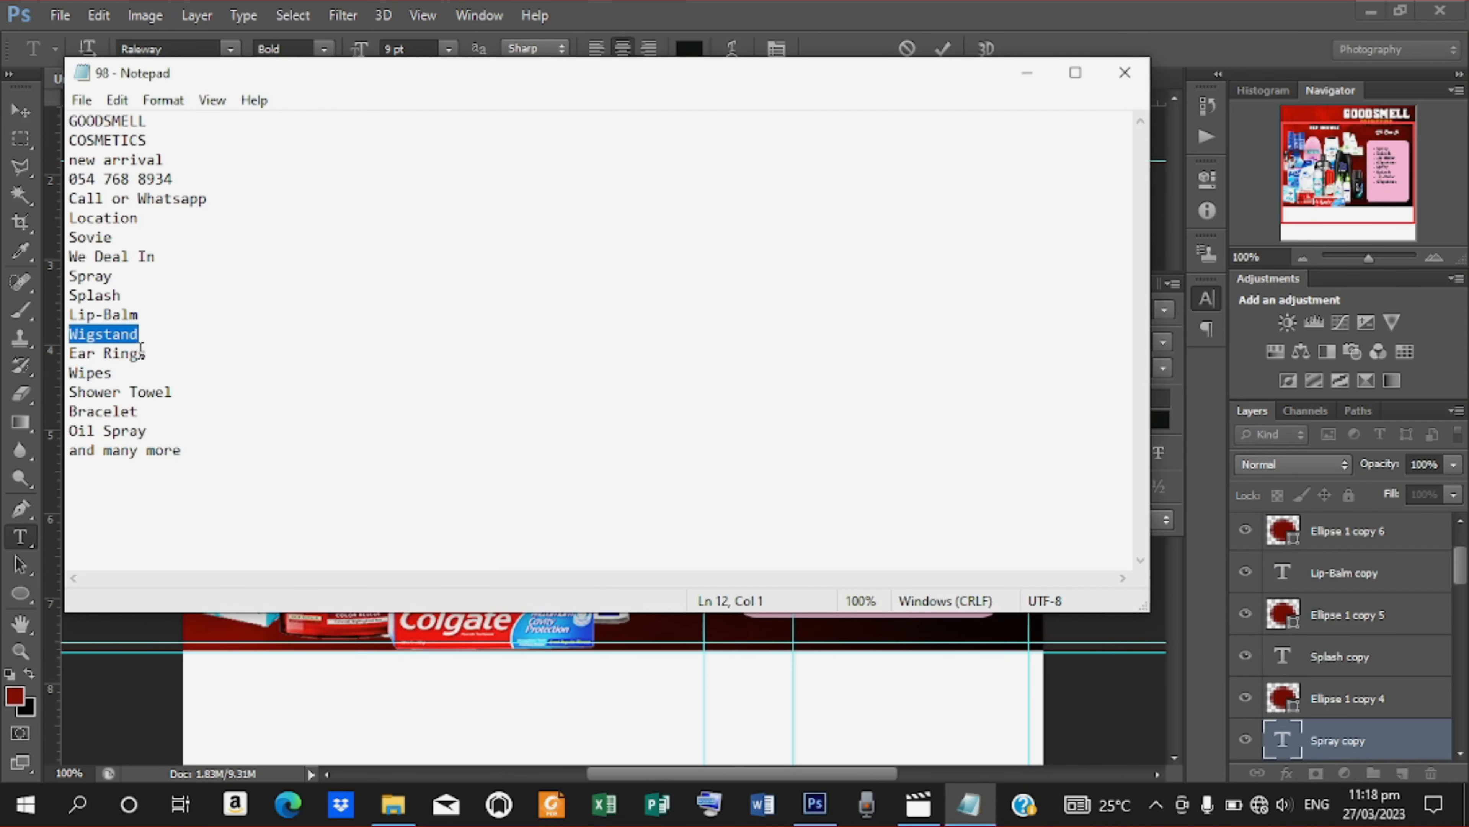
click(154, 352)
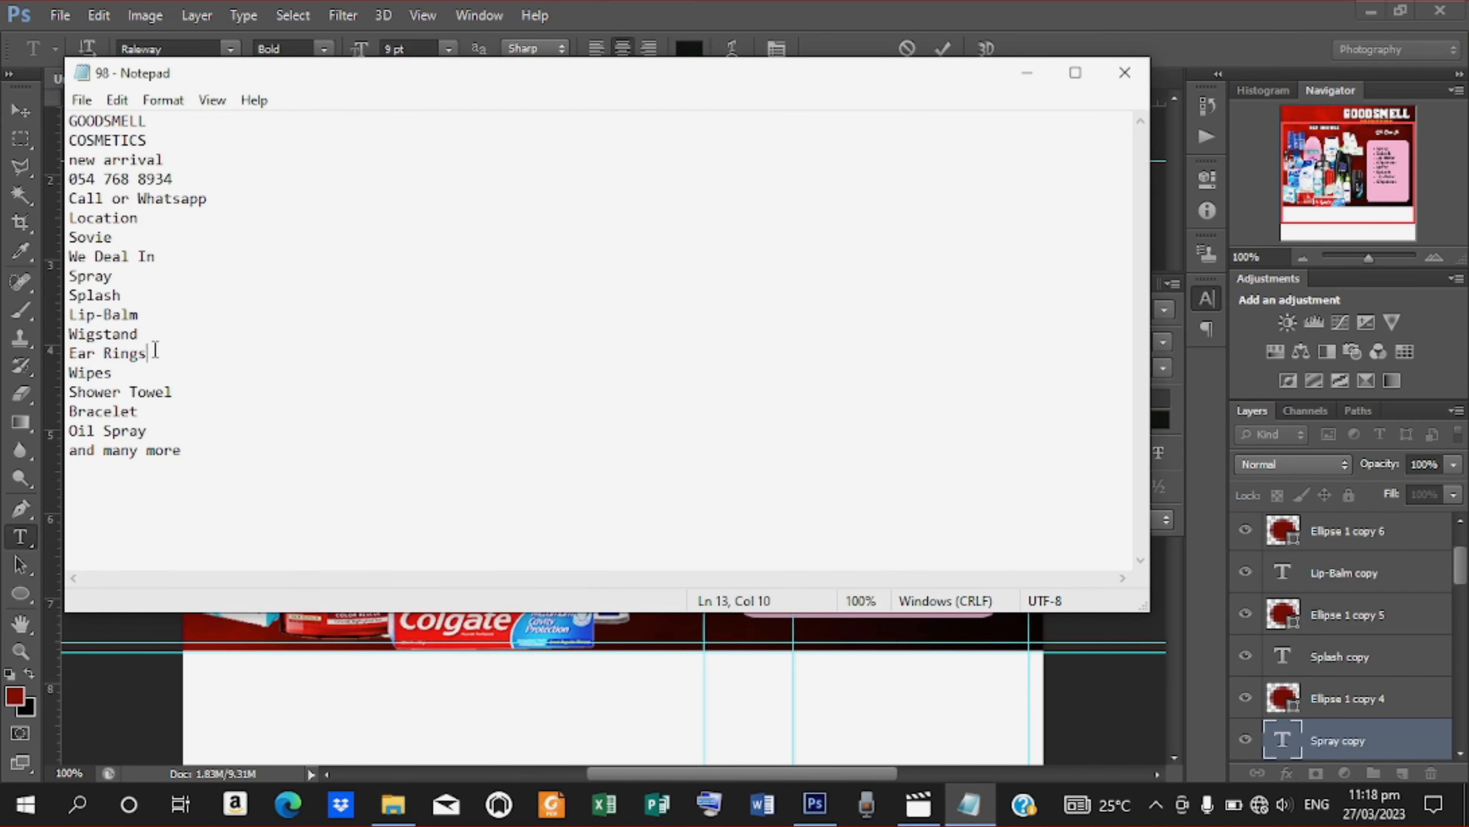
drag(143, 362, 78, 363)
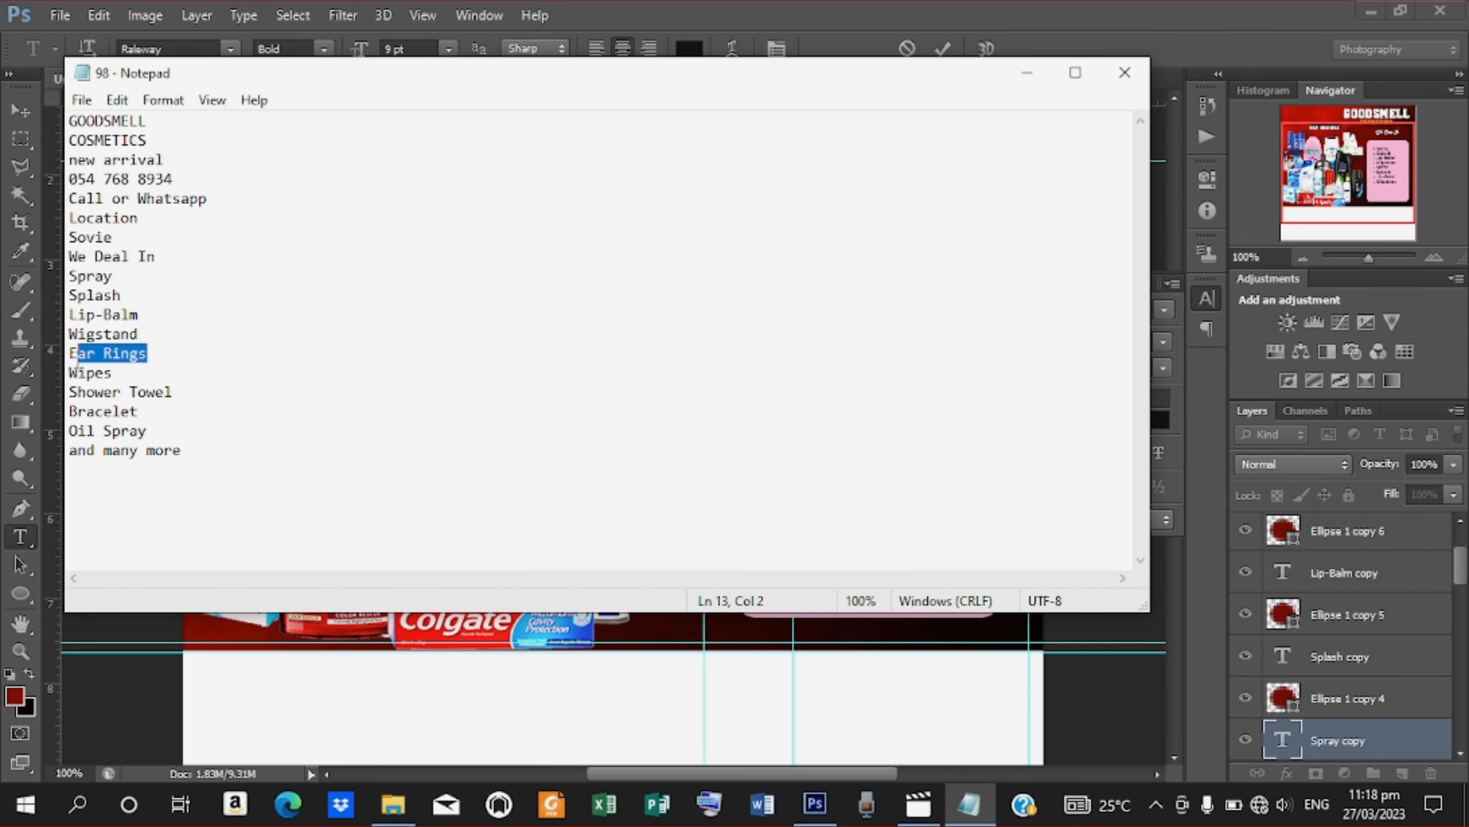
right_click(112, 353)
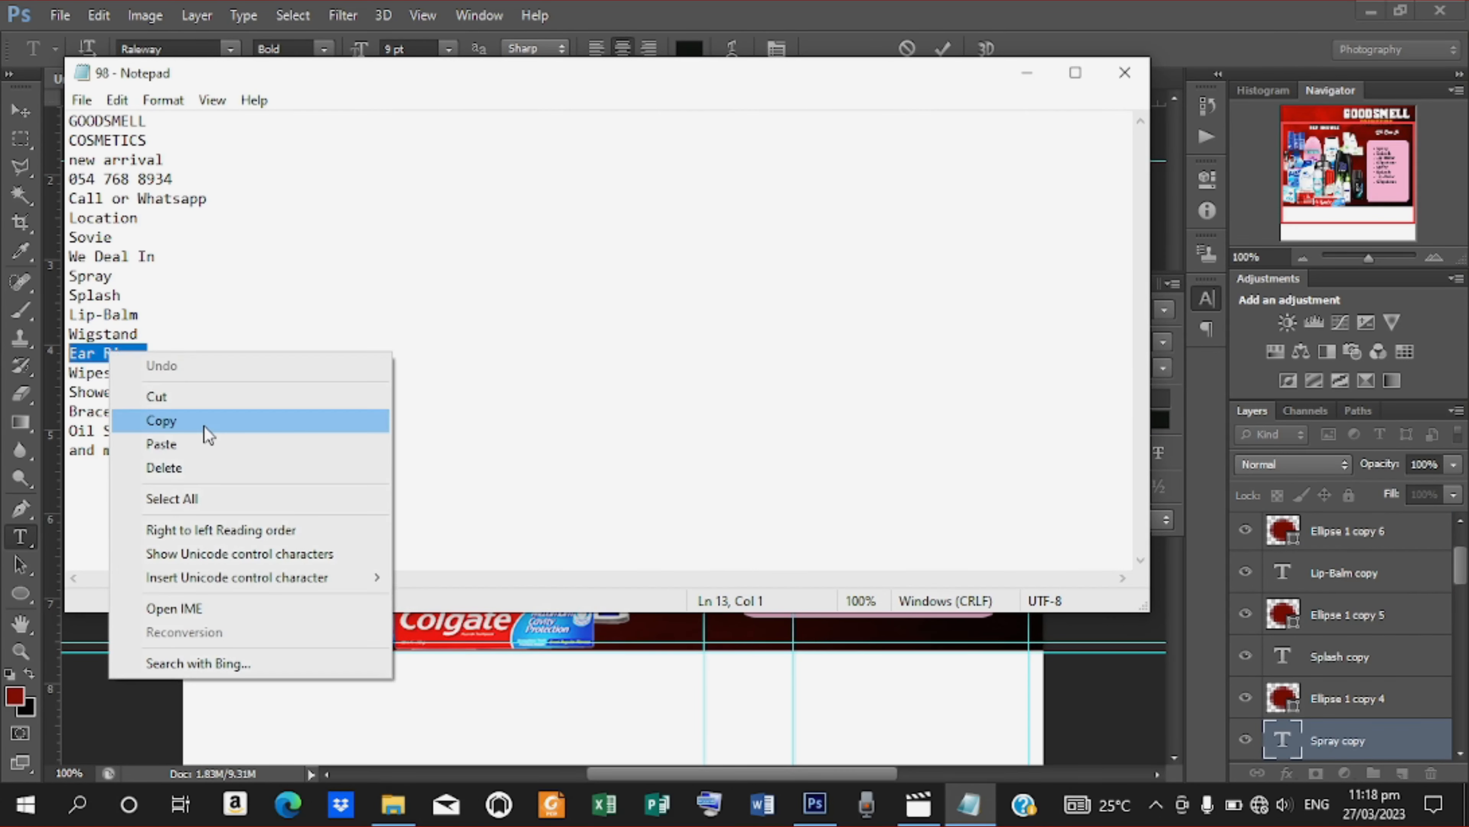
click(206, 428)
click(1027, 72)
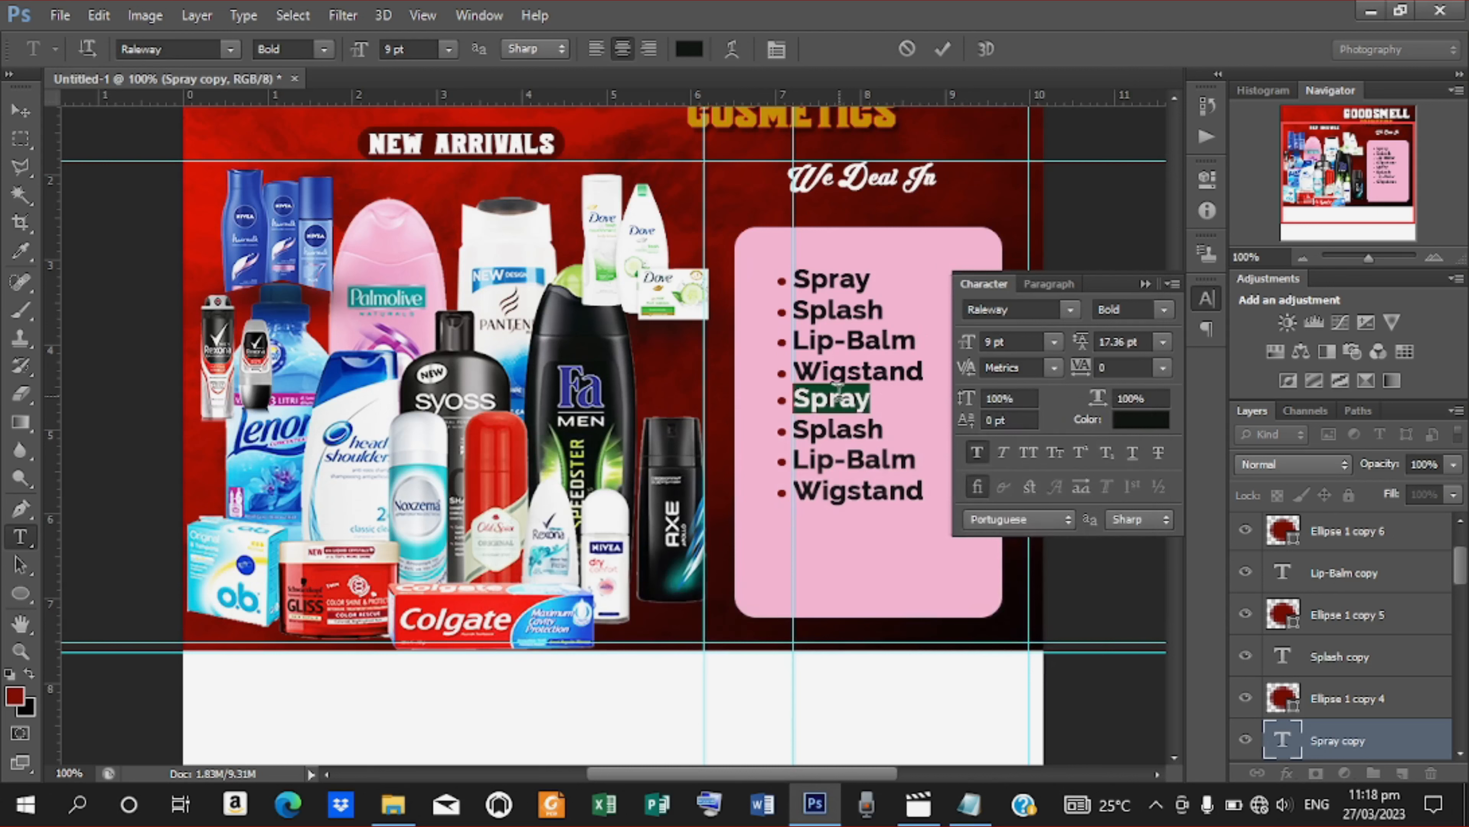
right_click(839, 394)
click(903, 476)
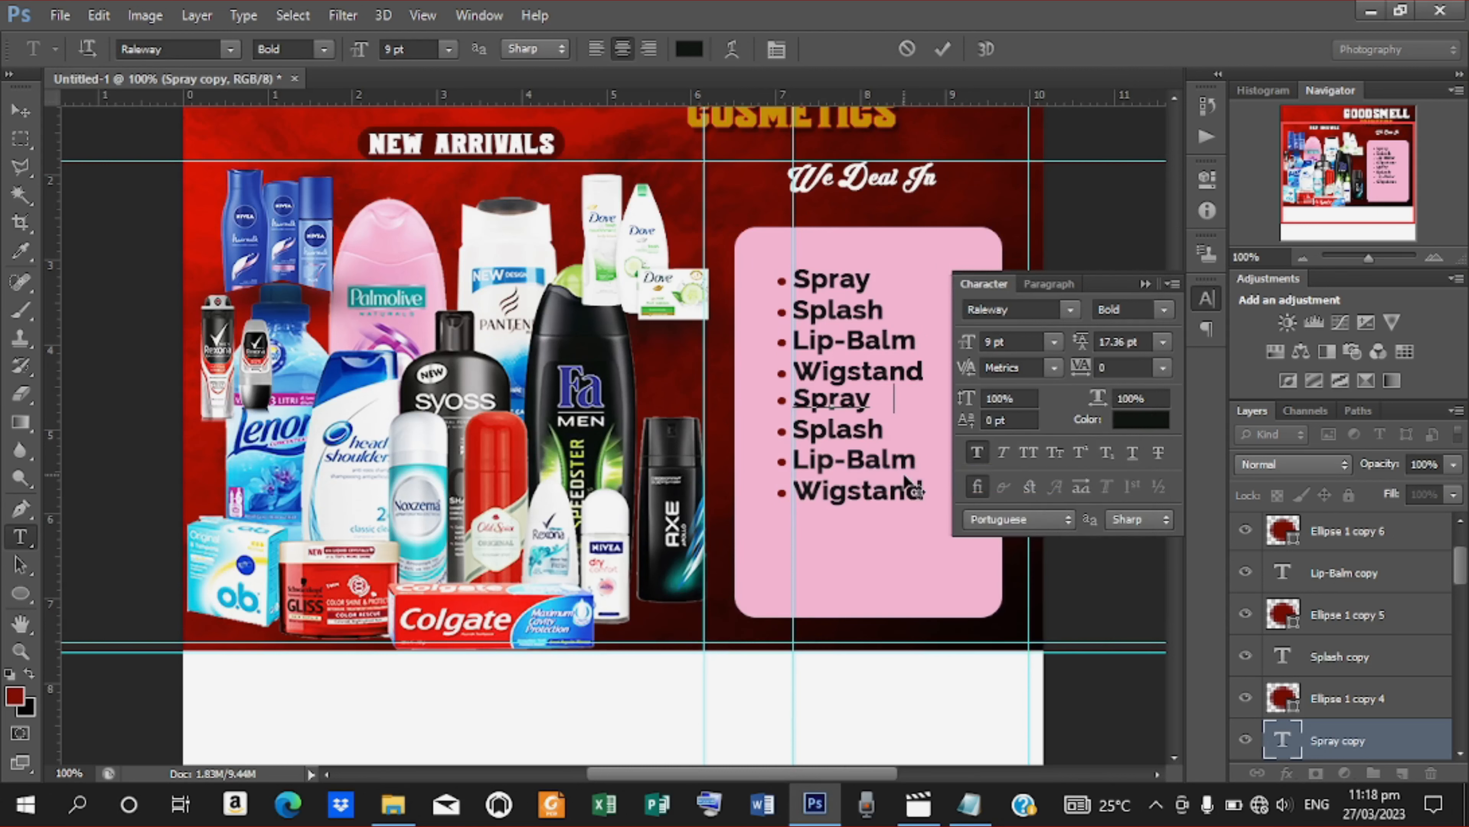
click(943, 52)
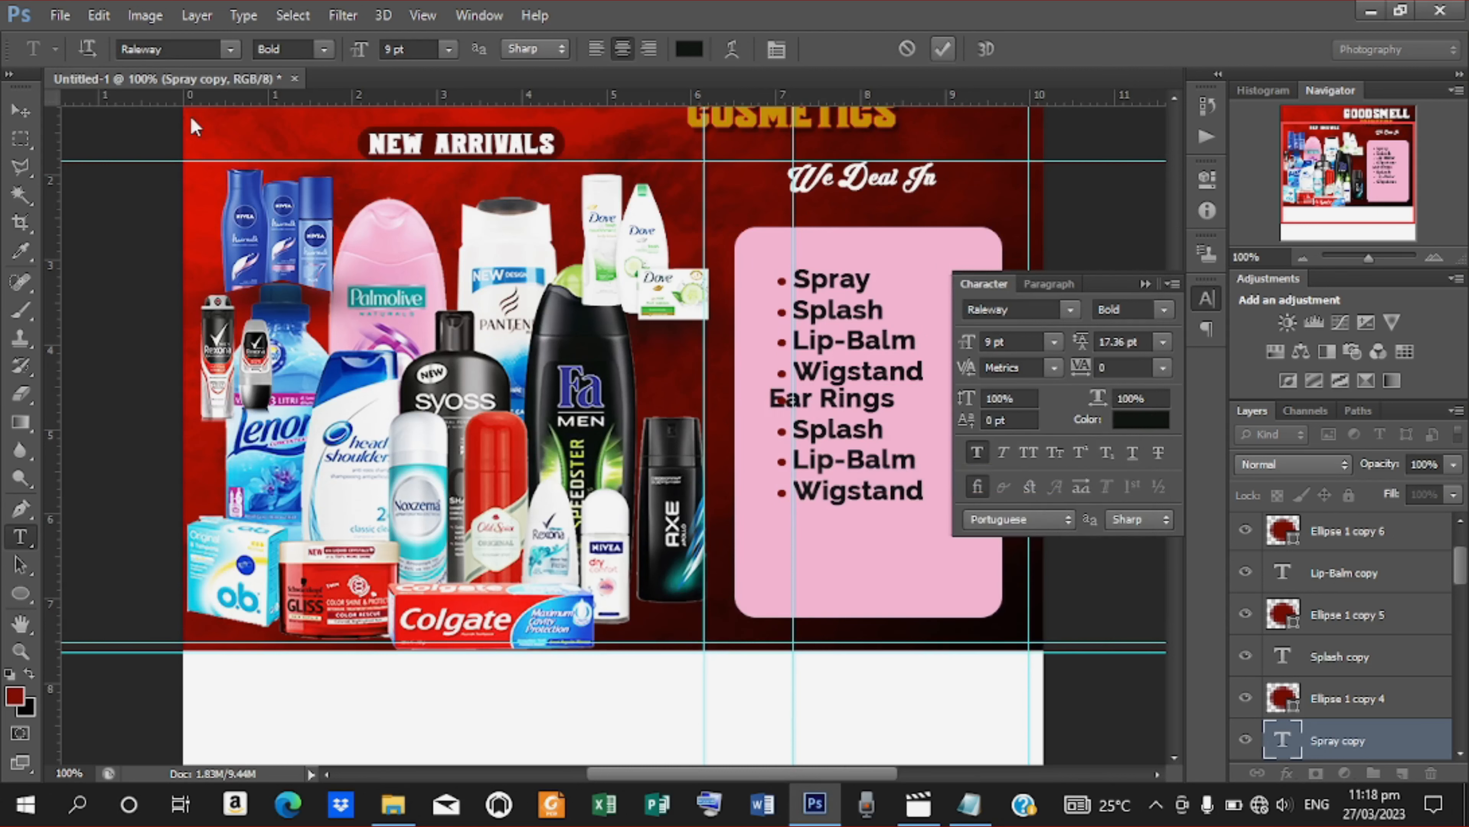
Nudge the Ear Rings text right until its left edge lines up with the vertical guide
click(32, 120)
key(Right)
key(Right)
key(Right)
key(Right)
key(Right)
key(Right)
key(Right)
key(Right)
key(Right)
key(Right)
key(Right)
key(Right)
key(Right)
key(Right)
key(Right)
key(Right)
key(Right)
key(Right)
key(Right)
key(Right)
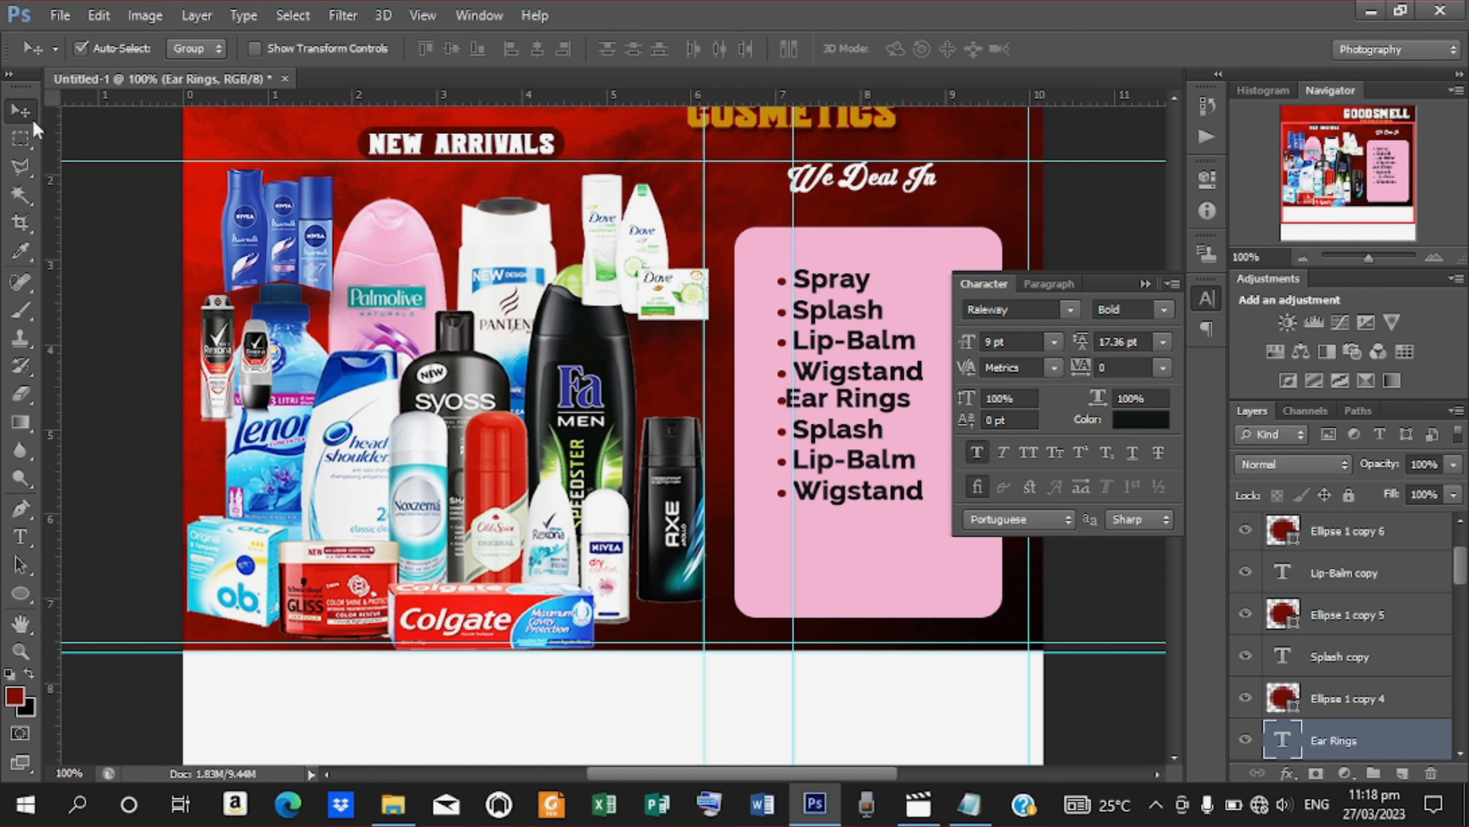
key(Right)
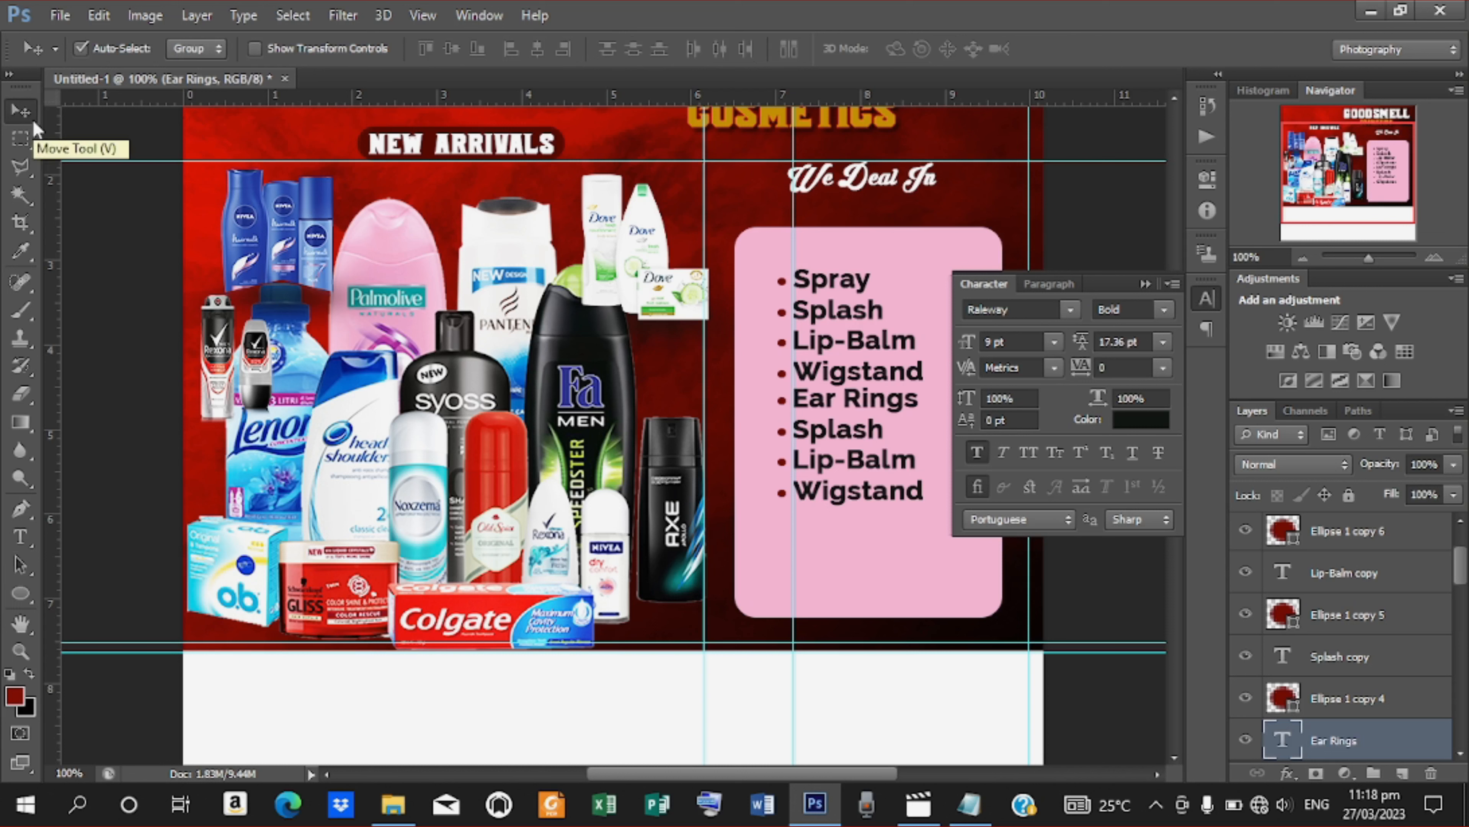
Copy "Wipes" from the Notepad list, replace the sixth bullet's text "Splash" with it in Photoshop, and align it to the vertical guide
key(t)
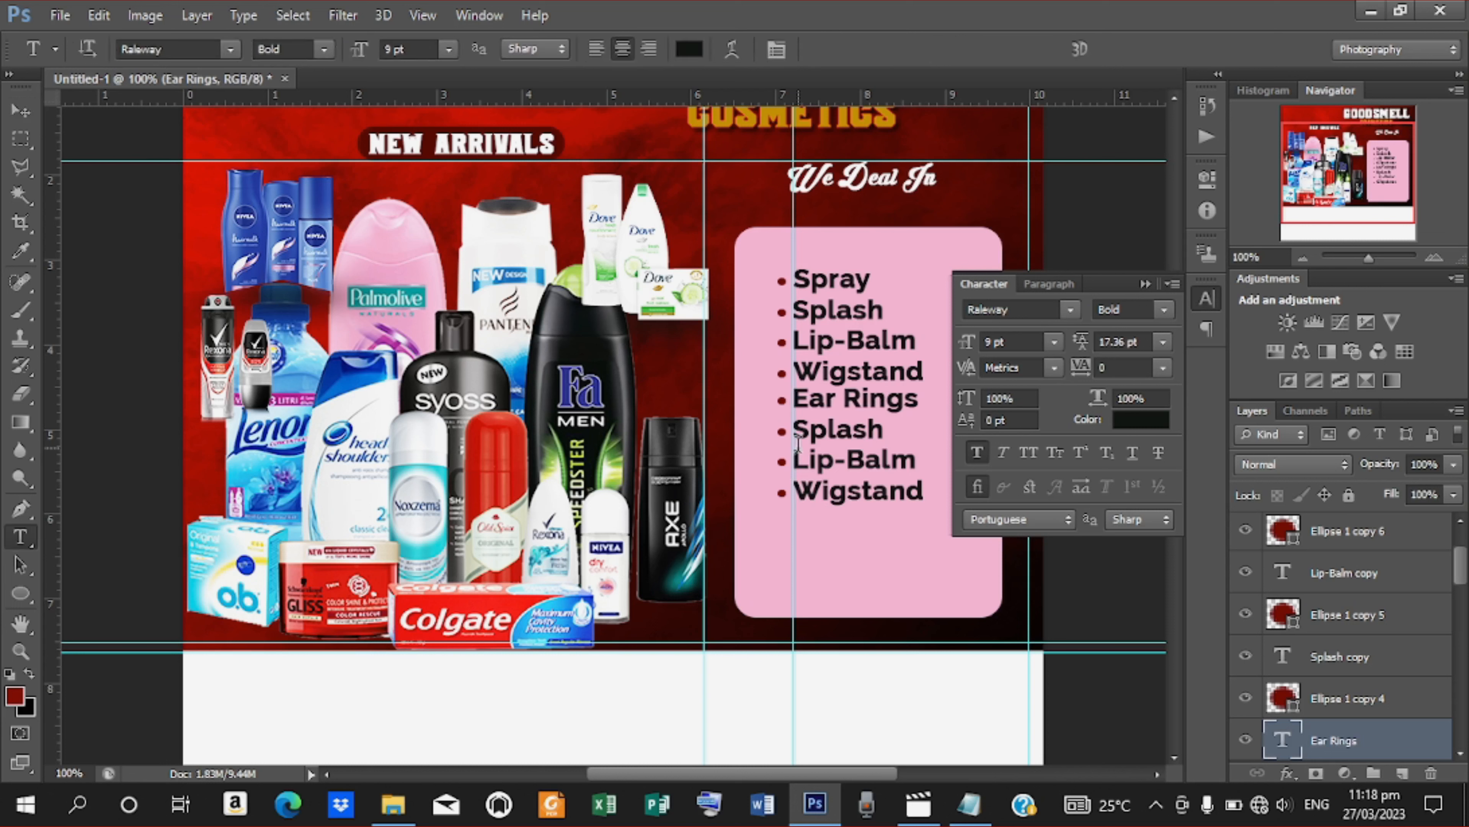
double_click(798, 429)
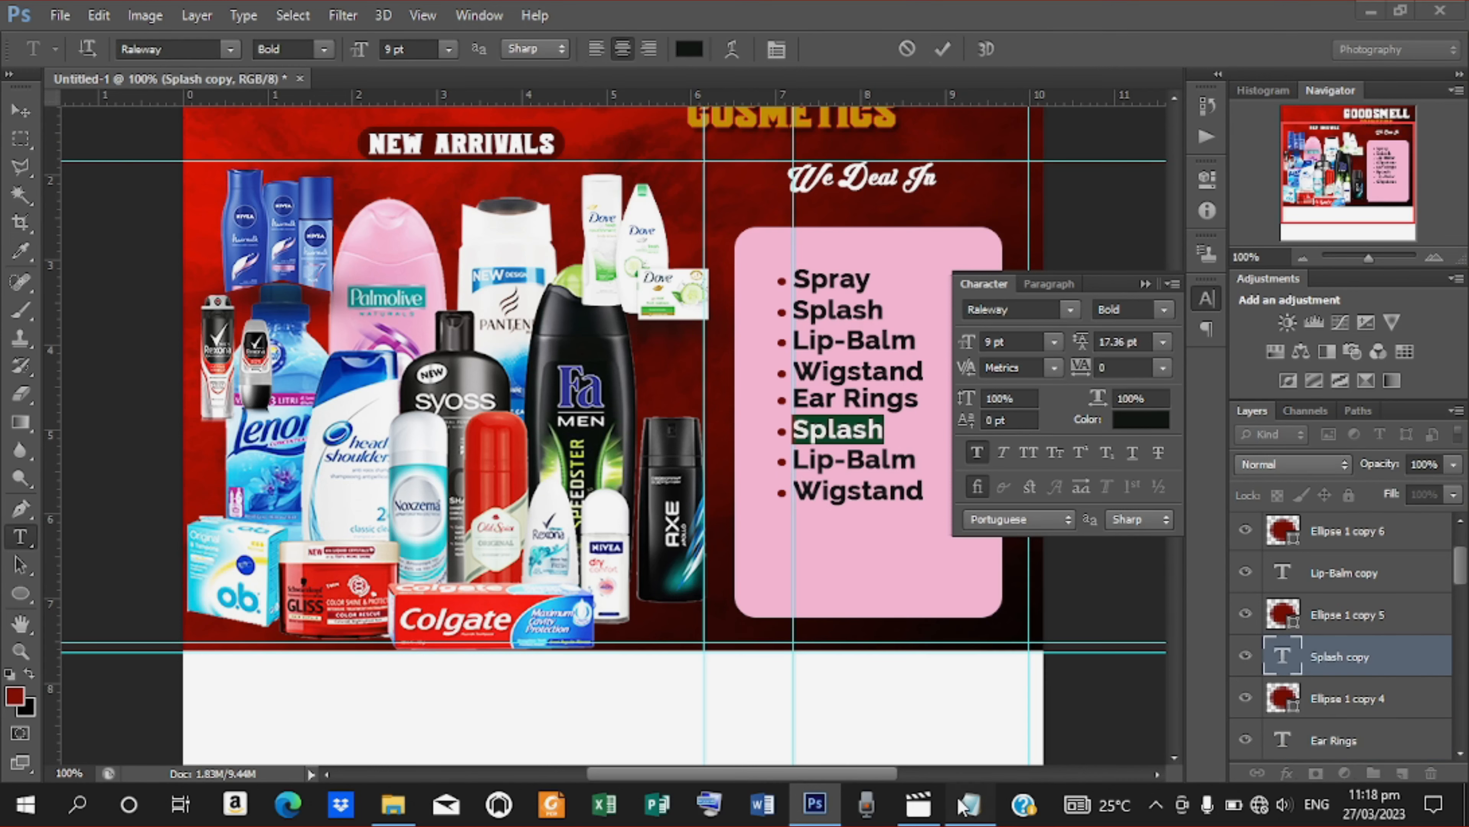
click(969, 805)
drag(135, 370, 79, 375)
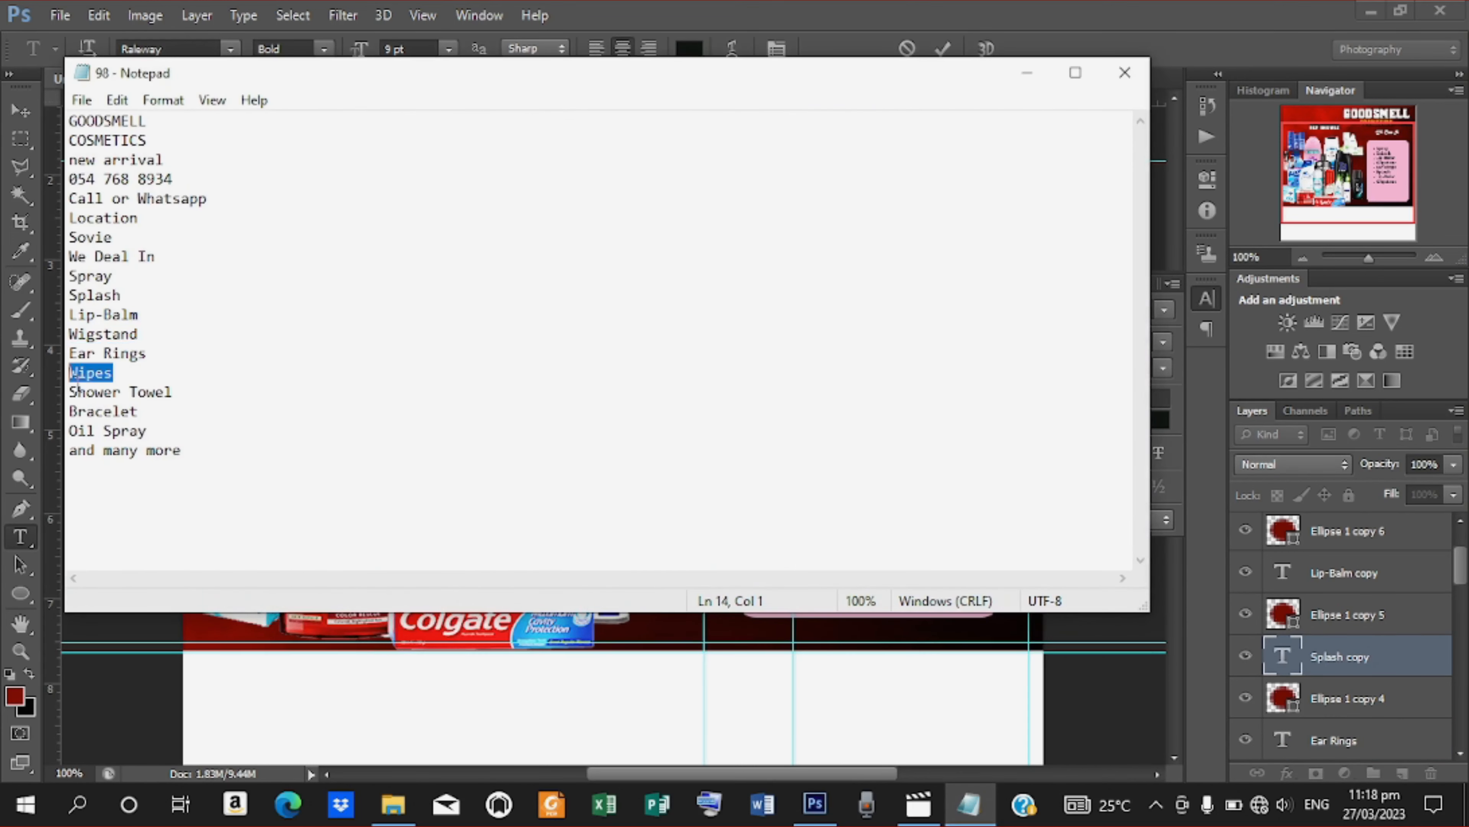
right_click(87, 382)
click(185, 455)
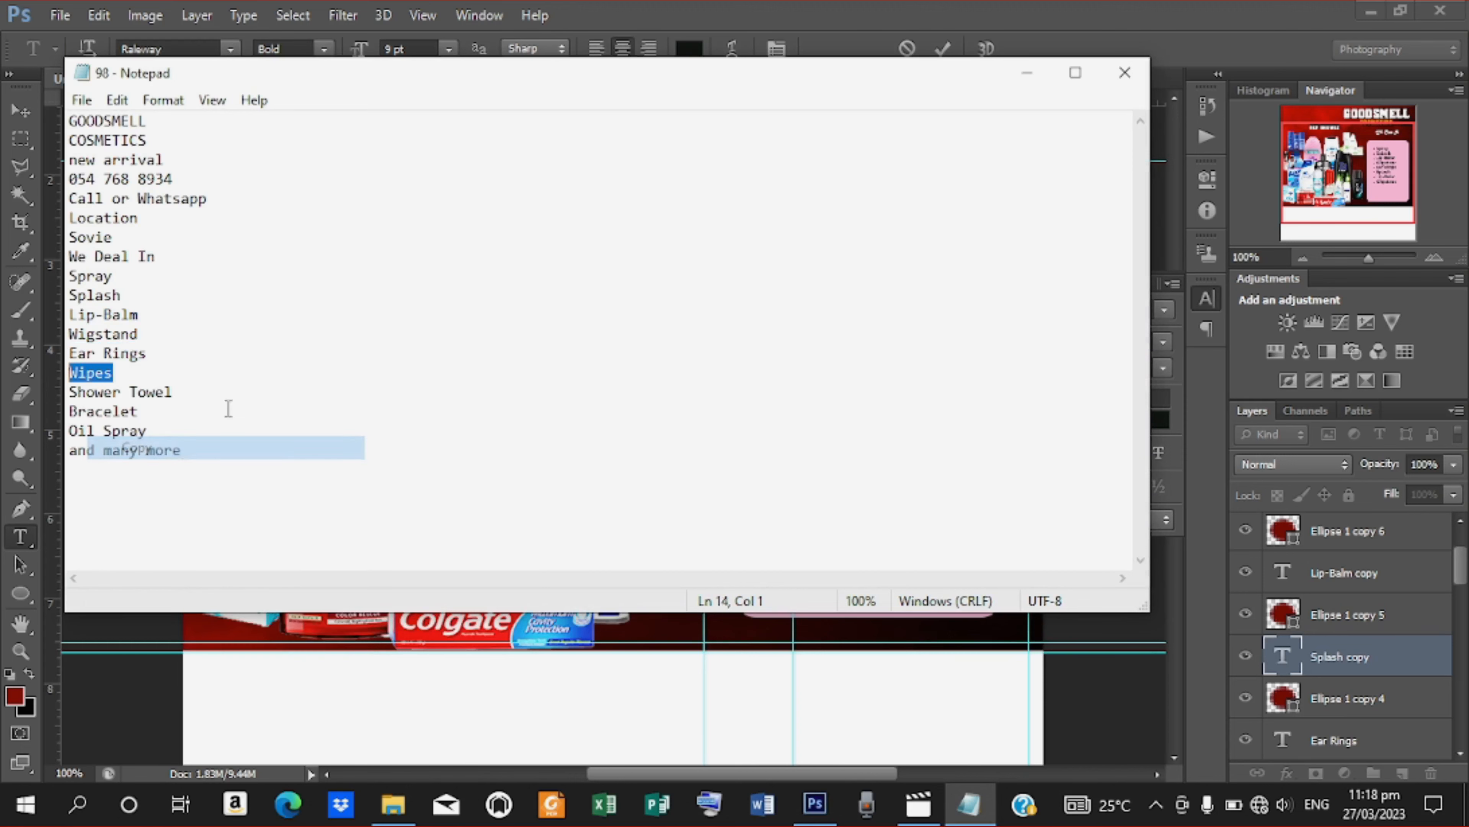
click(1025, 76)
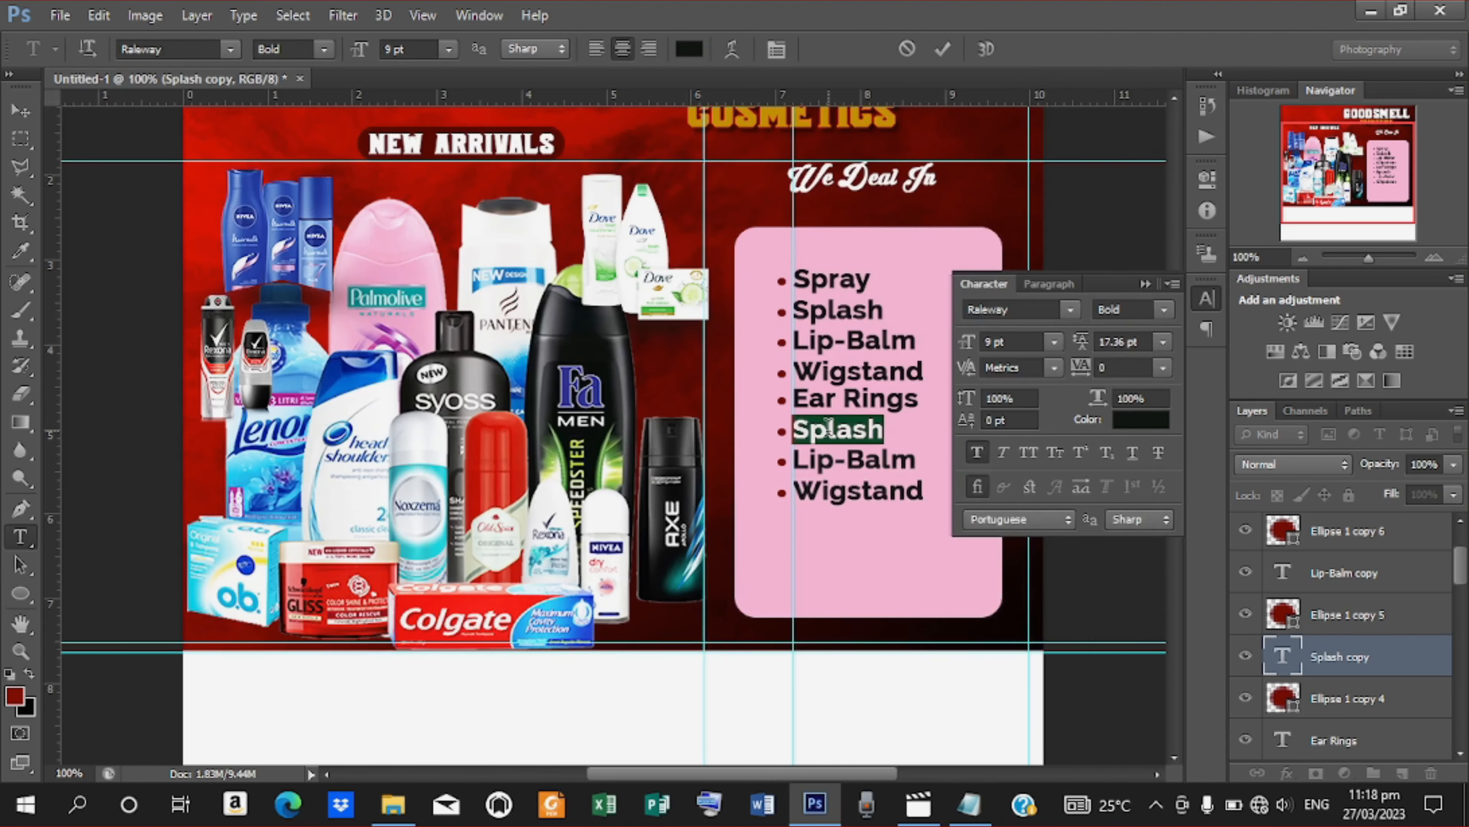
right_click(832, 438)
click(893, 121)
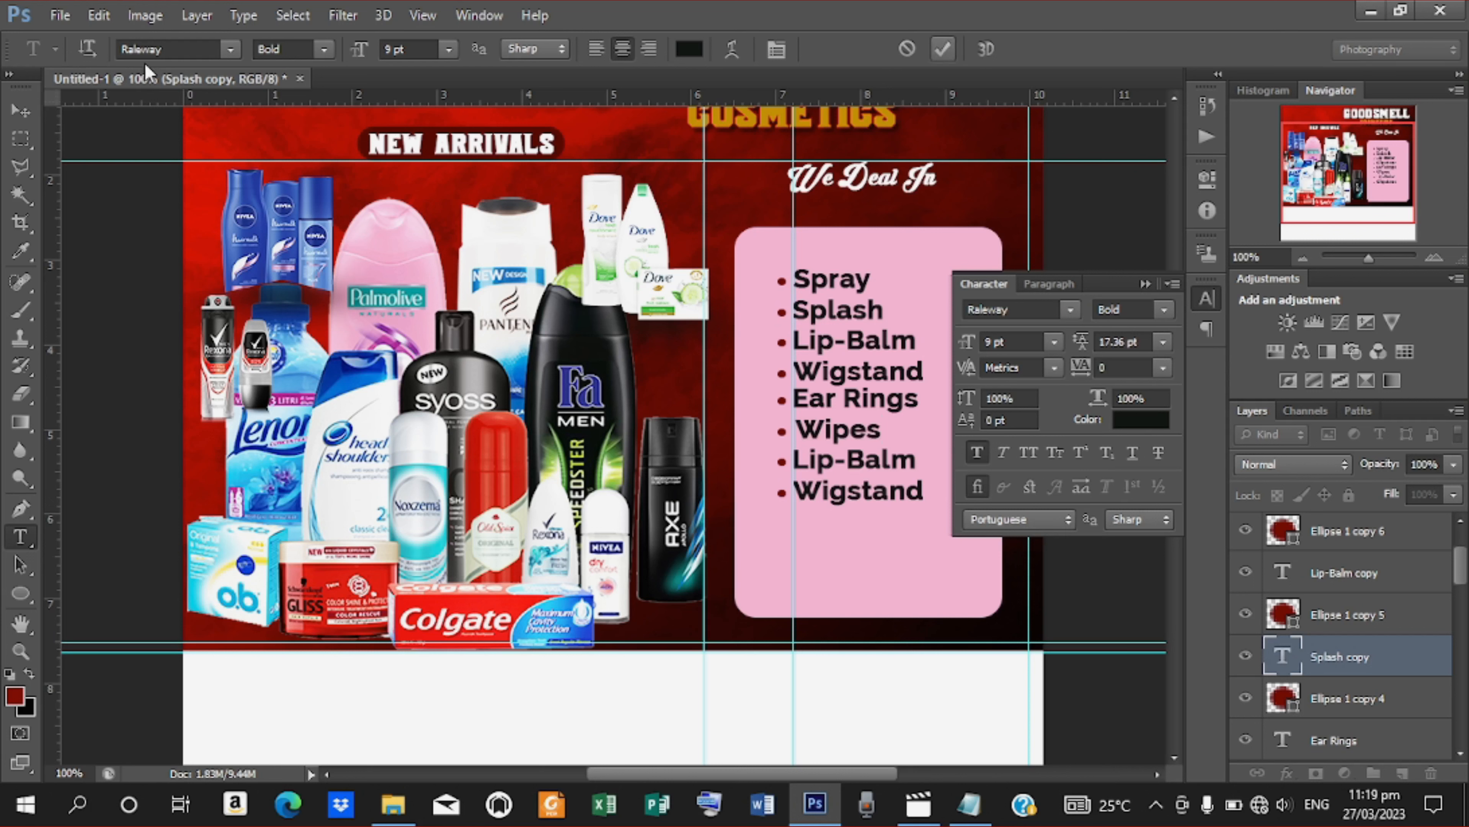
click(22, 109)
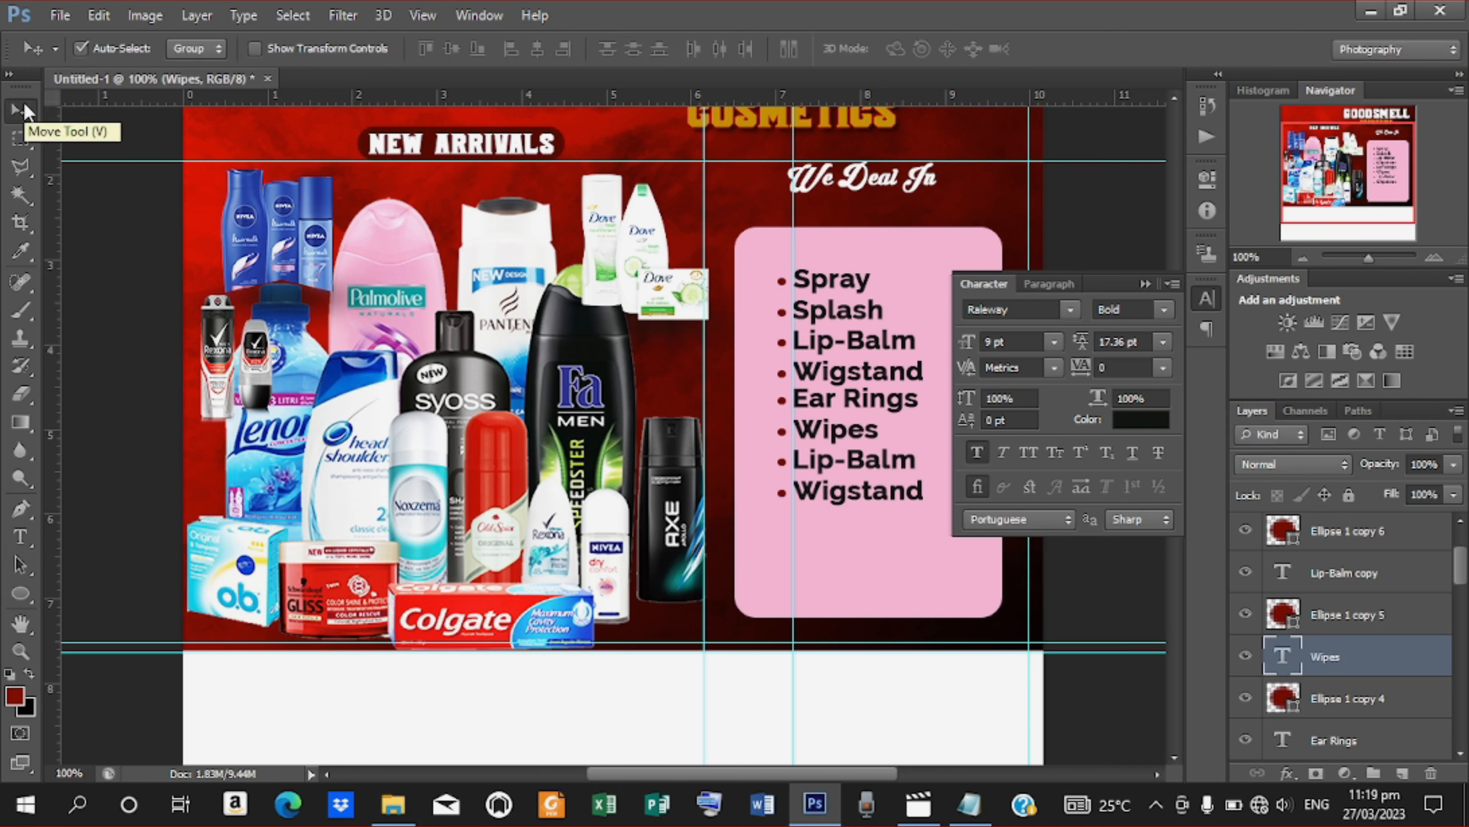
Copy "Shower Towel" from the Notepad list and replace the seventh bullet's text "Lip-Balm" with it in the Photoshop flyer
key(t)
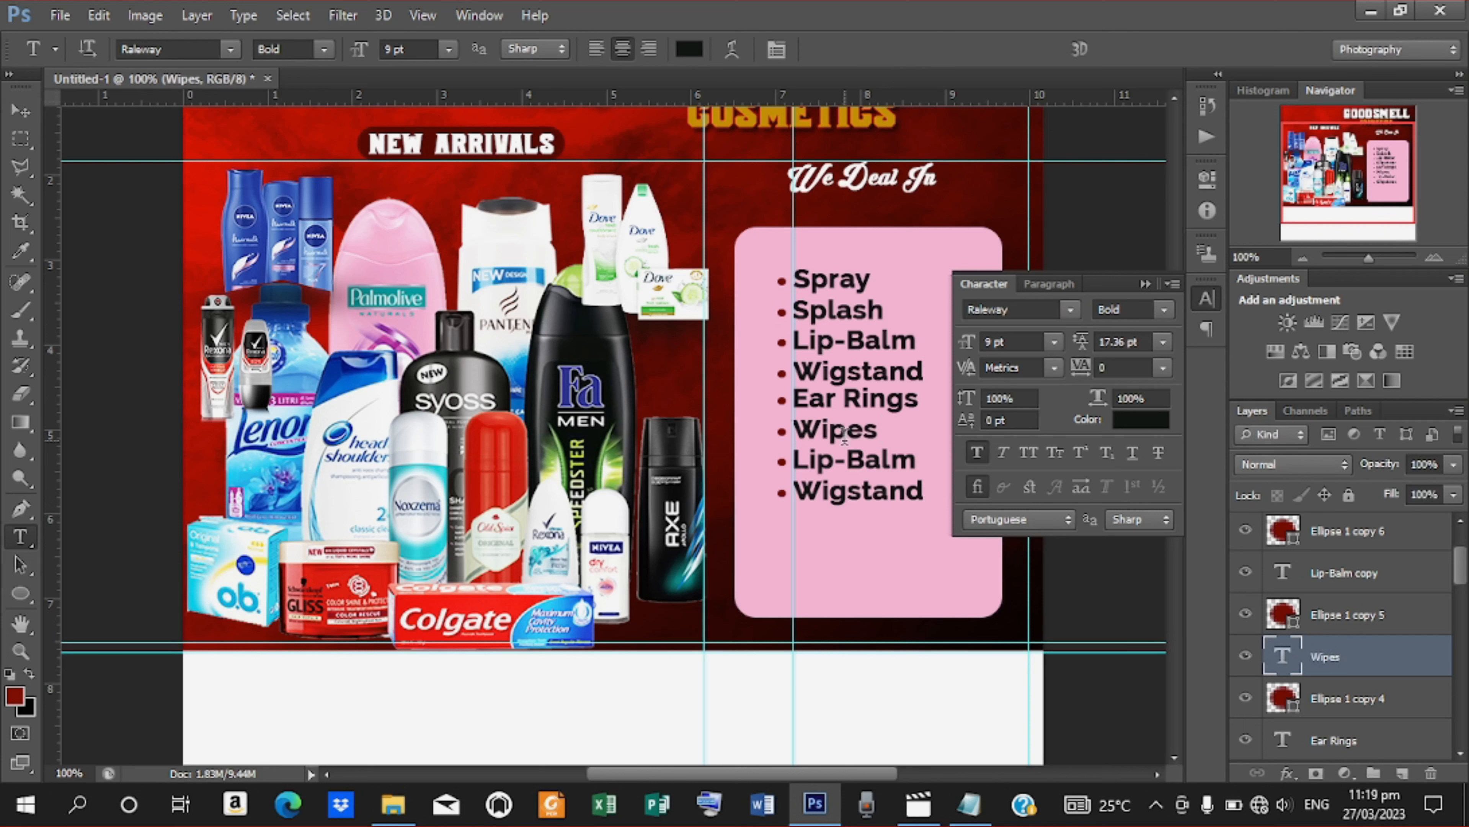
double_click(796, 462)
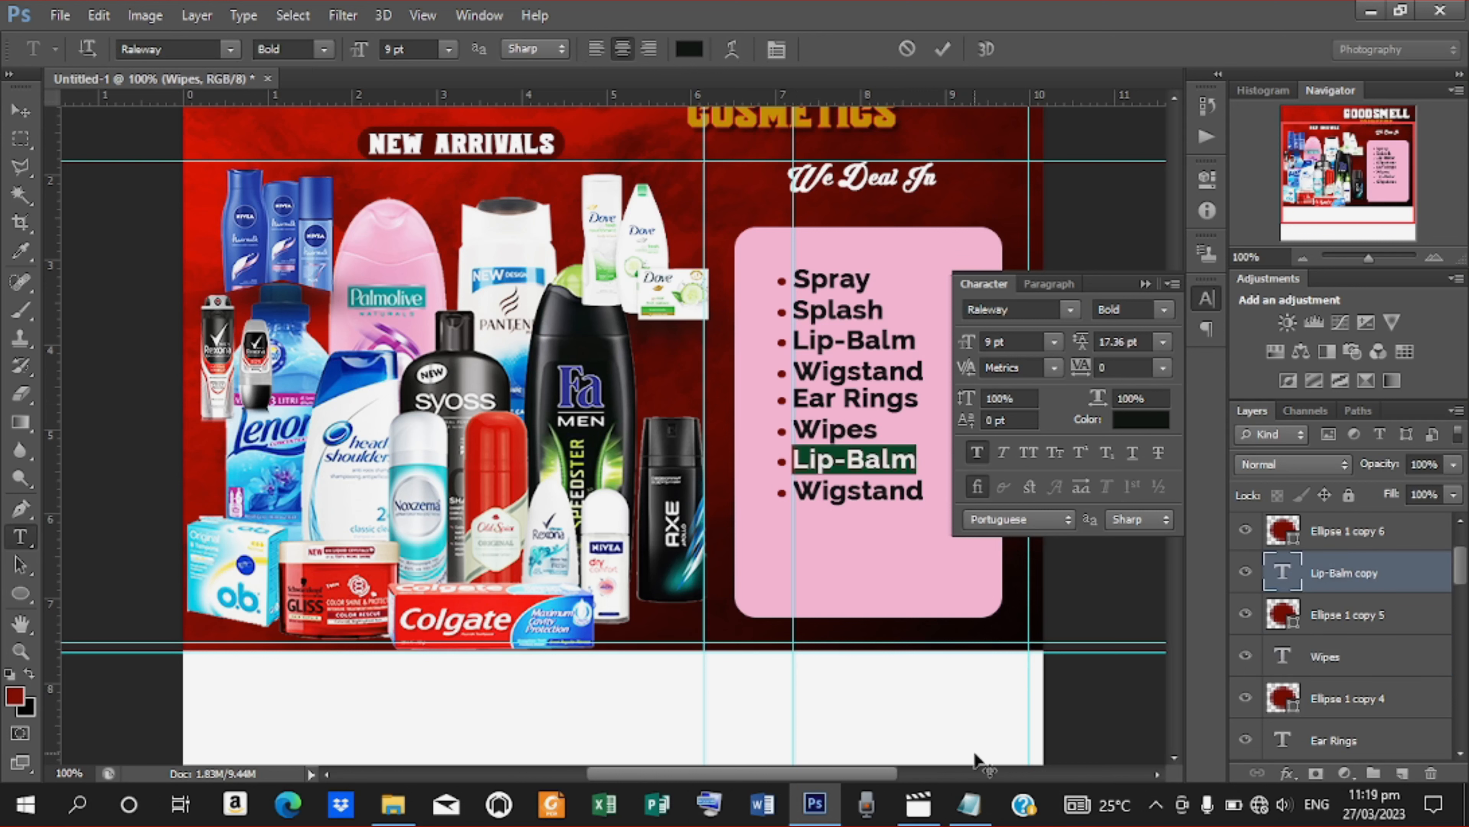
click(969, 805)
drag(181, 396, 96, 382)
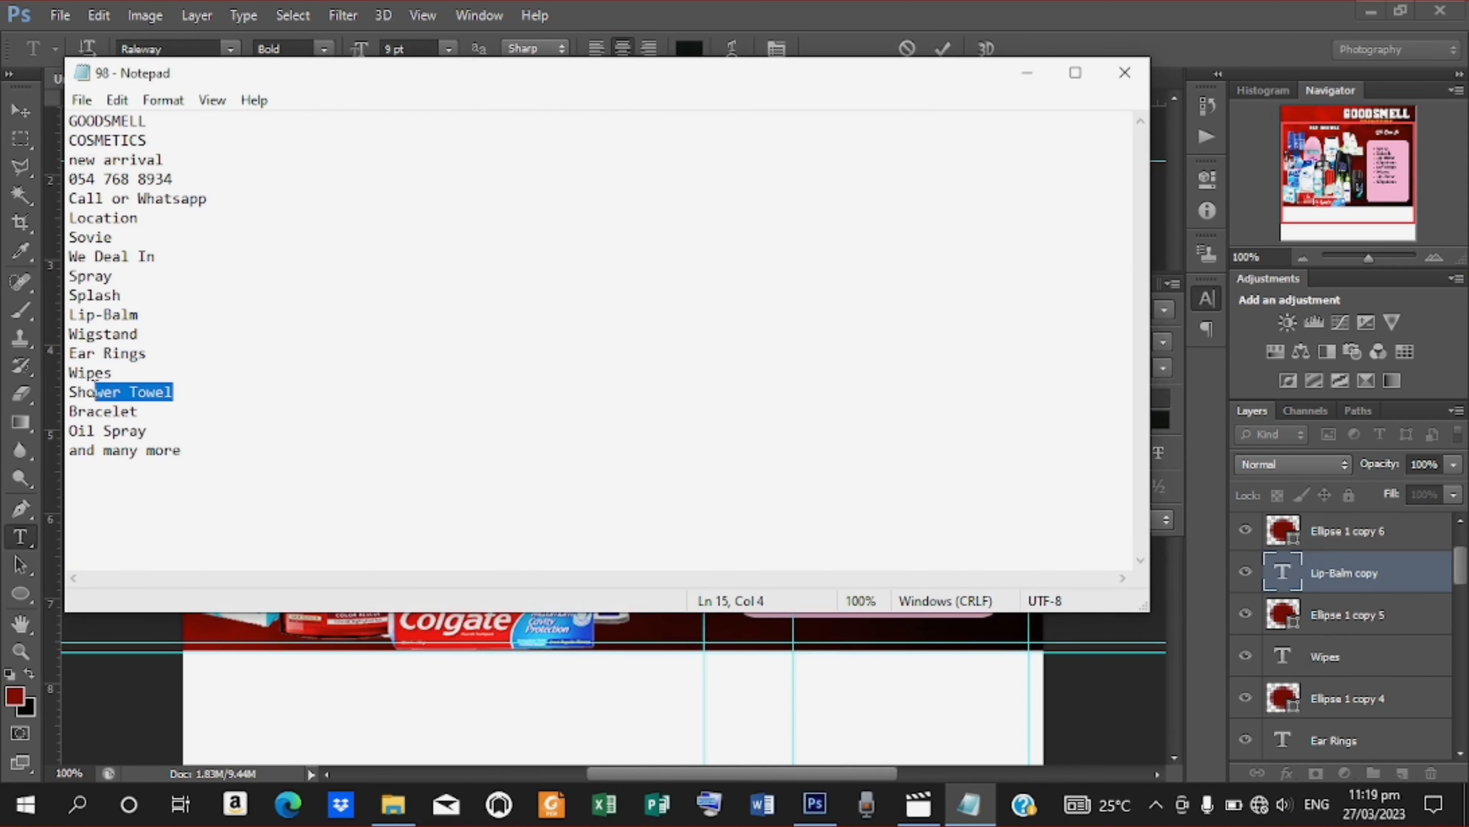
right_click(94, 389)
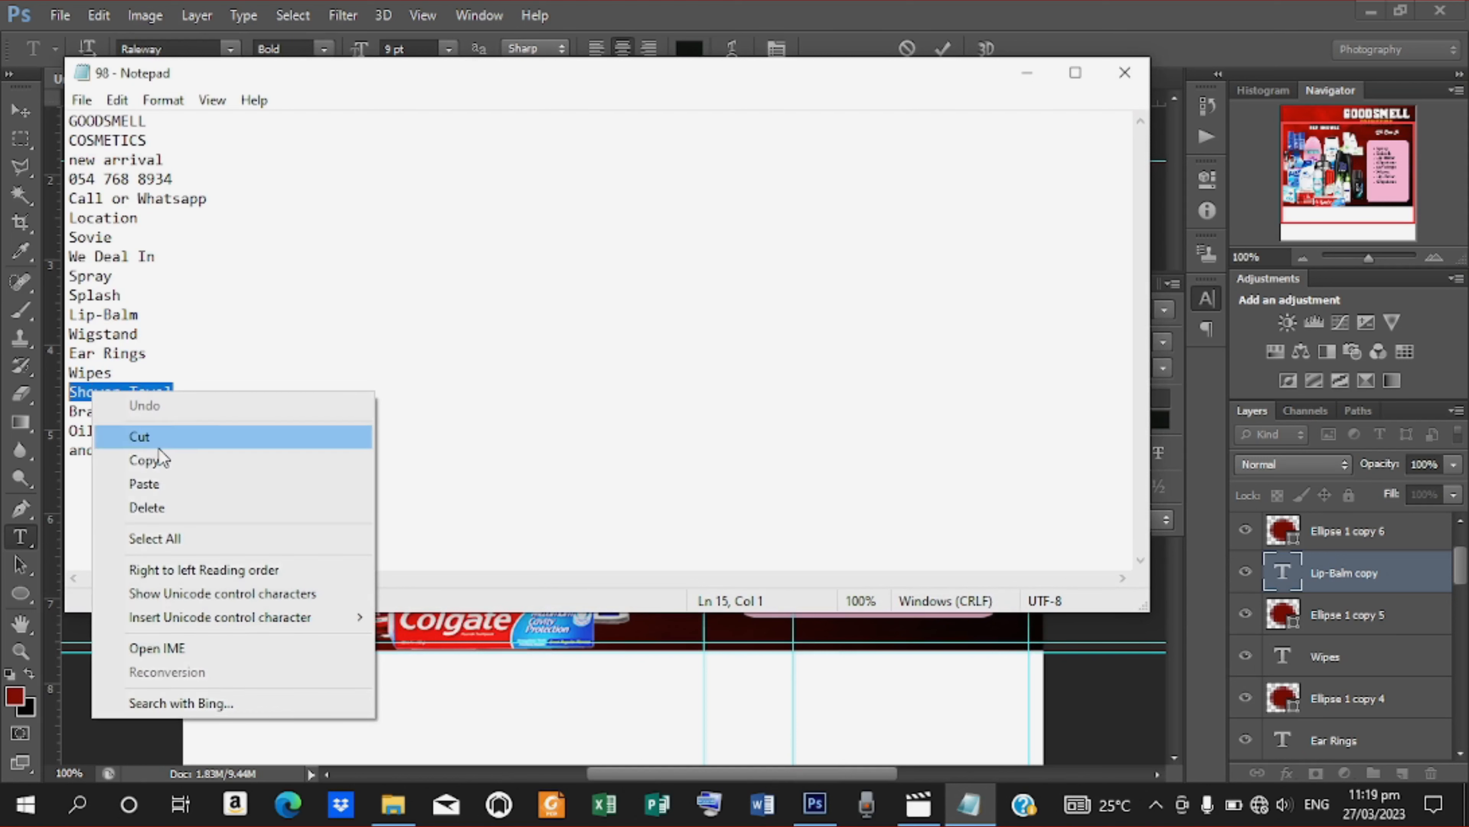
click(155, 460)
click(1039, 74)
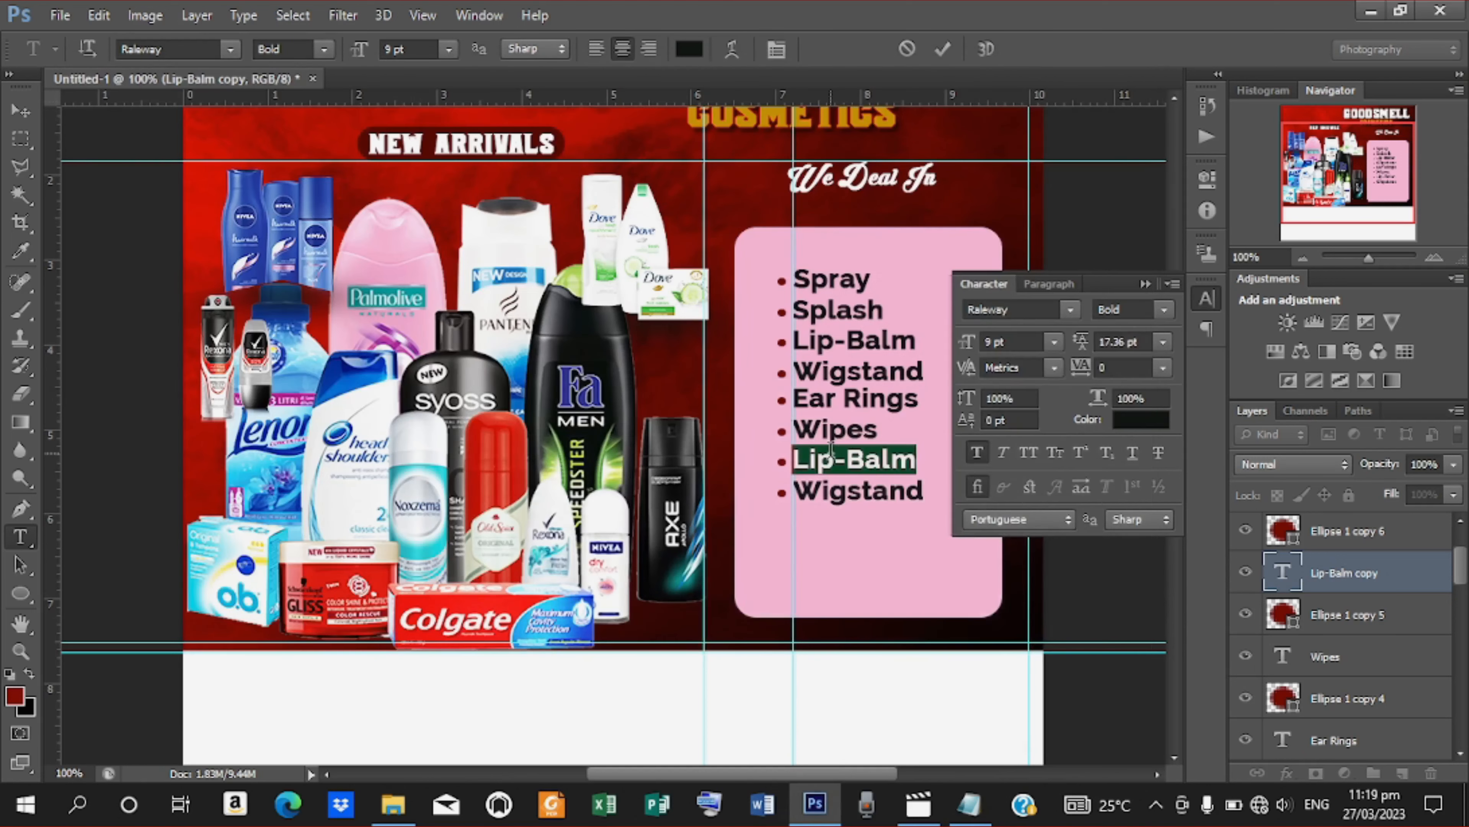
right_click(845, 463)
click(898, 159)
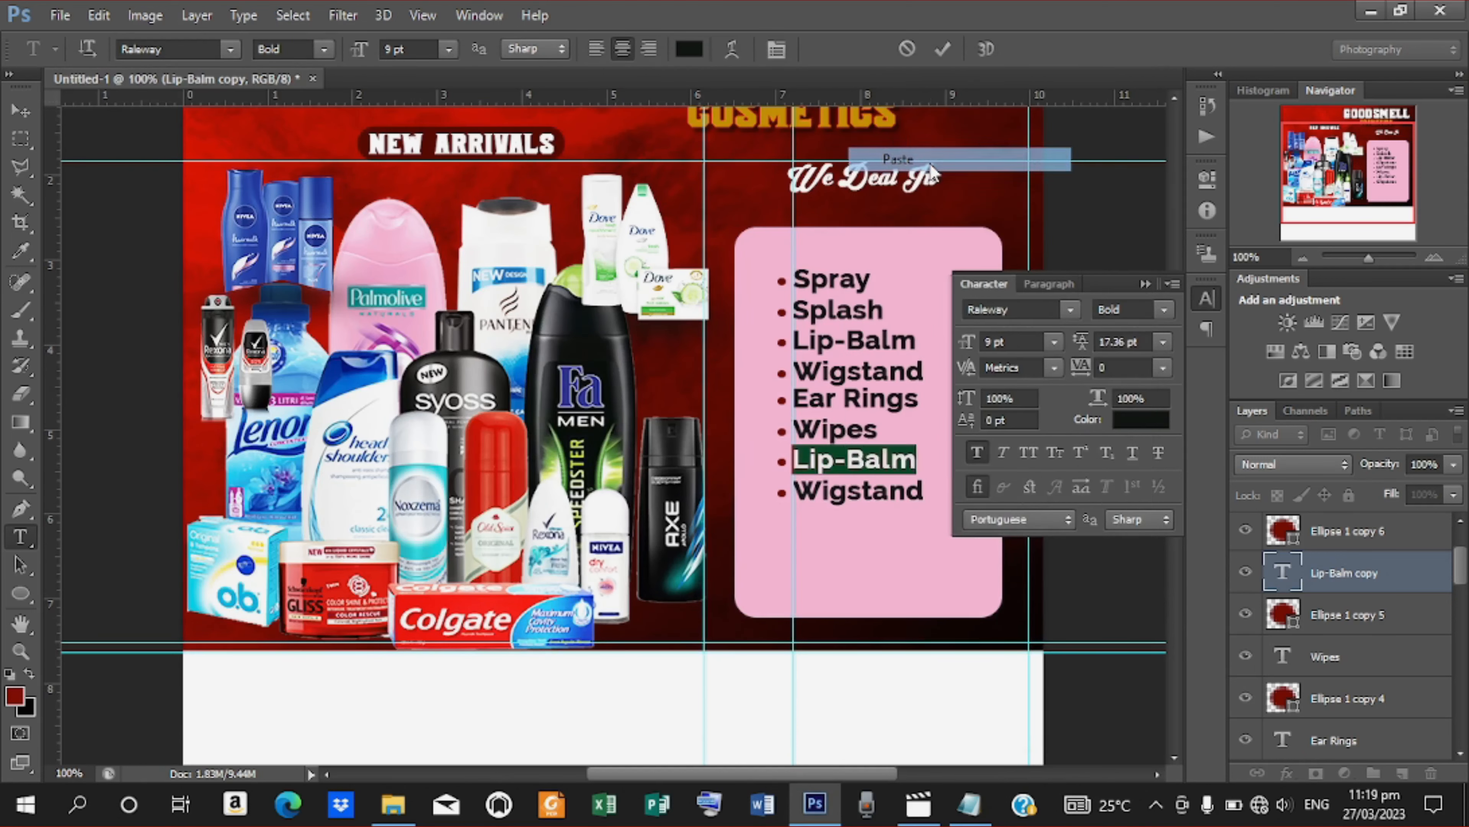
click(939, 49)
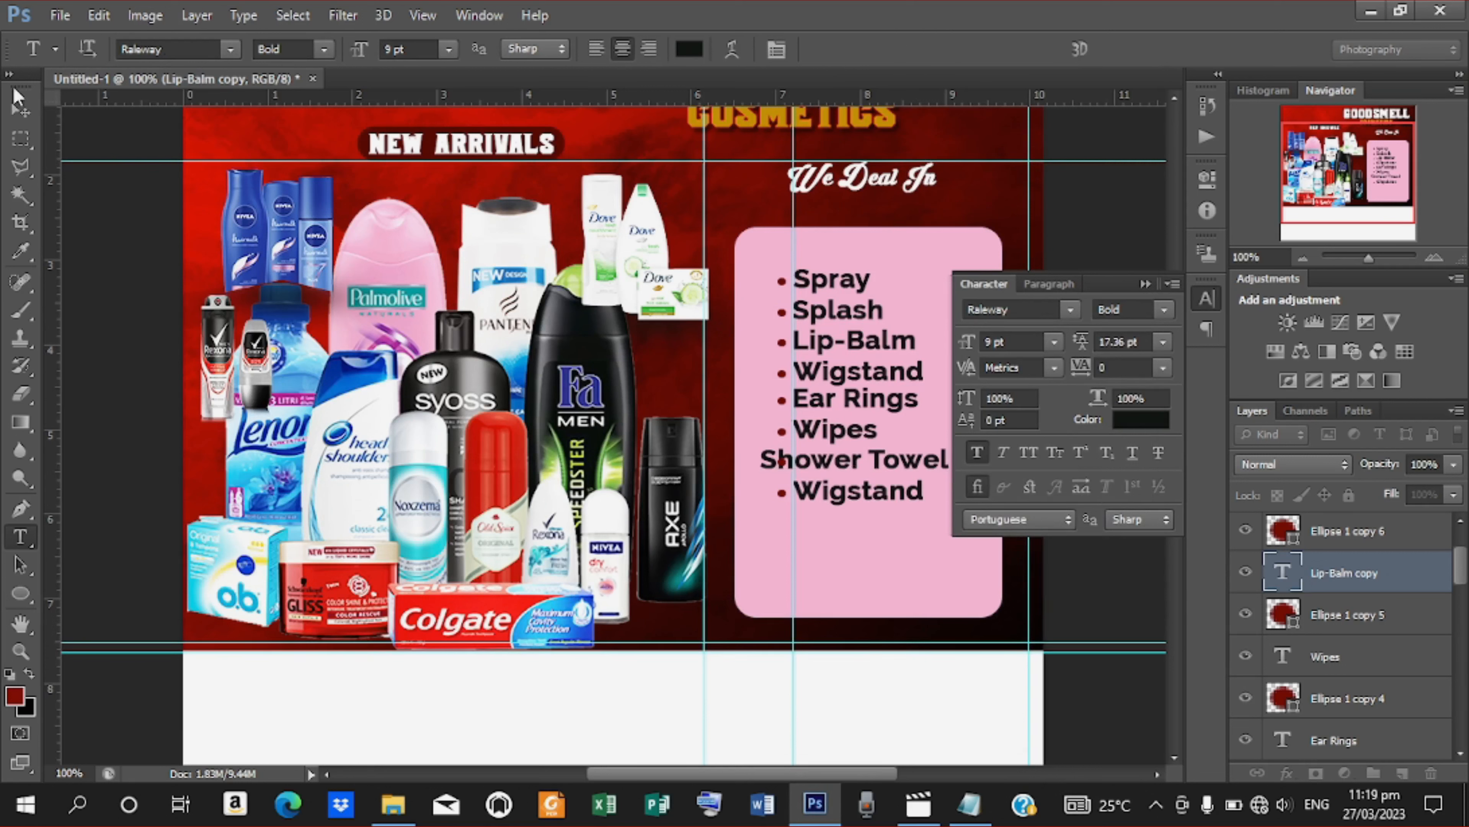
Nudge the Shower Towel text right until its left edge lines up with the vertical guide
click(23, 110)
key(Right)
key(Right)
key(Right)
key(Right)
key(Right)
key(Right)
key(Right)
key(Right)
key(Right)
key(Right)
key(Right)
key(Right)
key(Right)
key(Right)
key(Right)
key(Right)
key(Right)
key(Right)
key(Right)
key(Right)
key(Right)
key(Right)
key(Right)
key(Right)
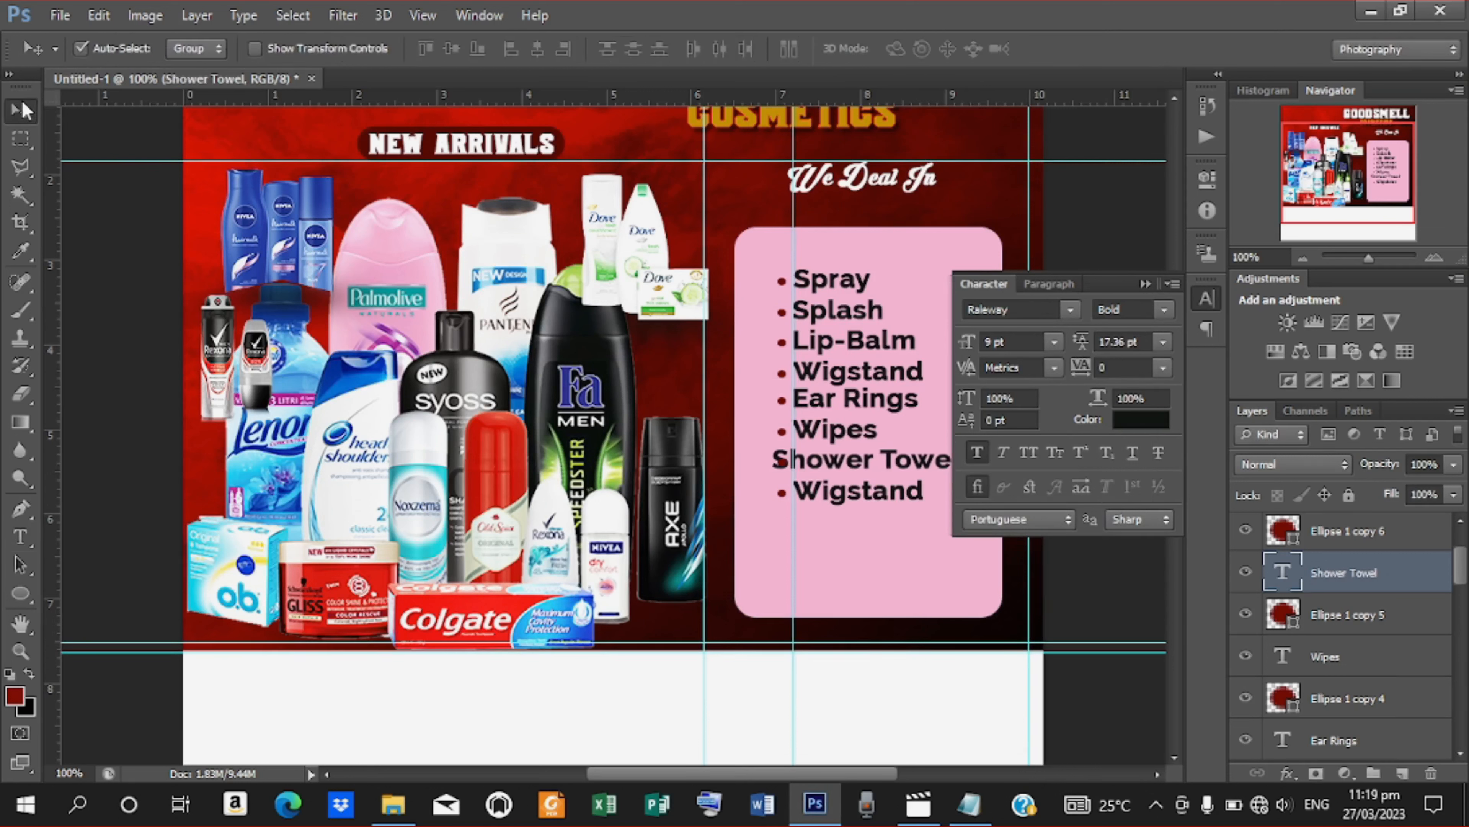
key(Right)
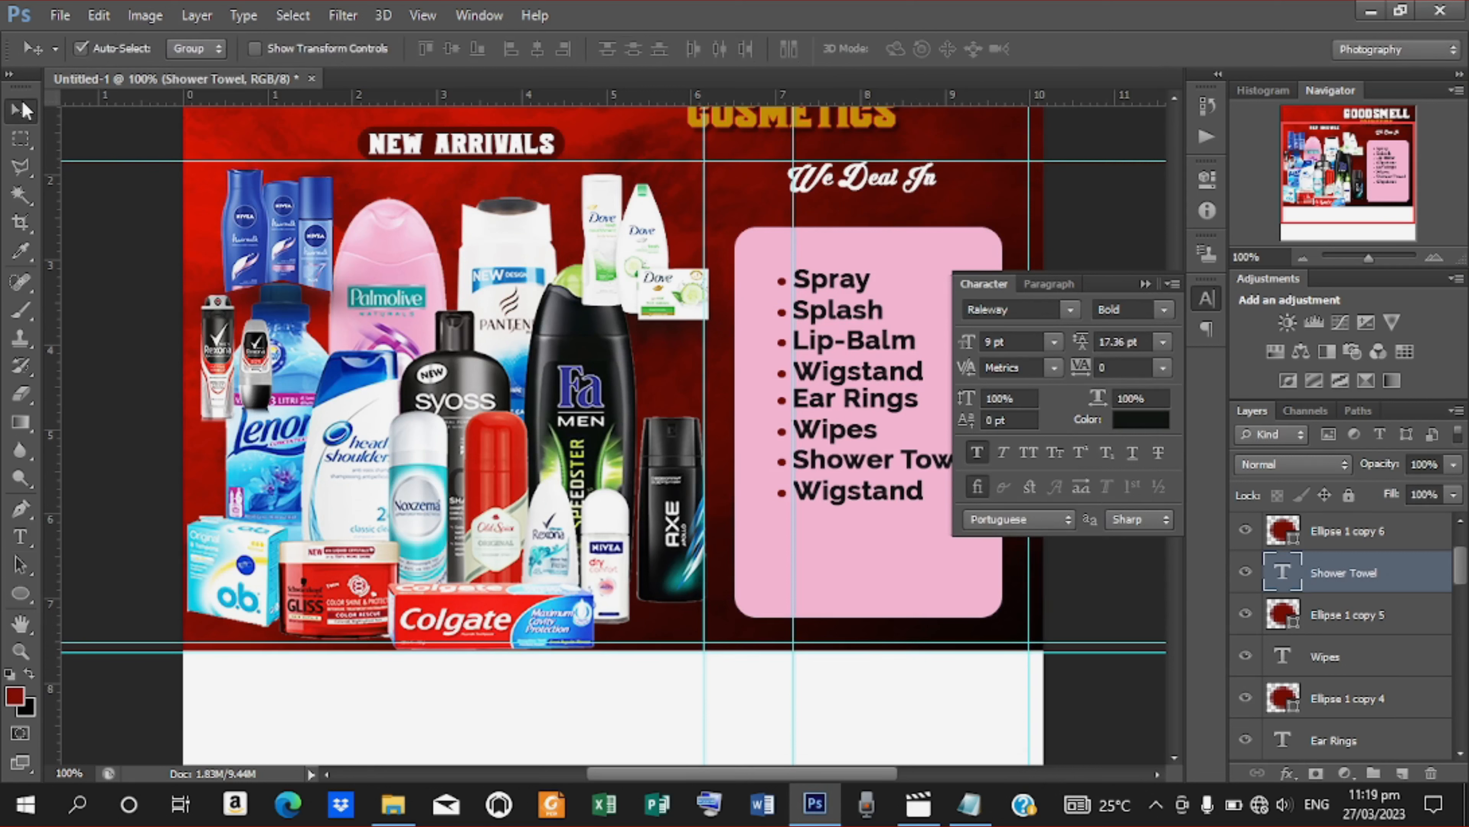
Copy "Bracelet" from the Notepad list and replace the eighth bullet's text "Wigstand" with it in the Photoshop flyer
key(t)
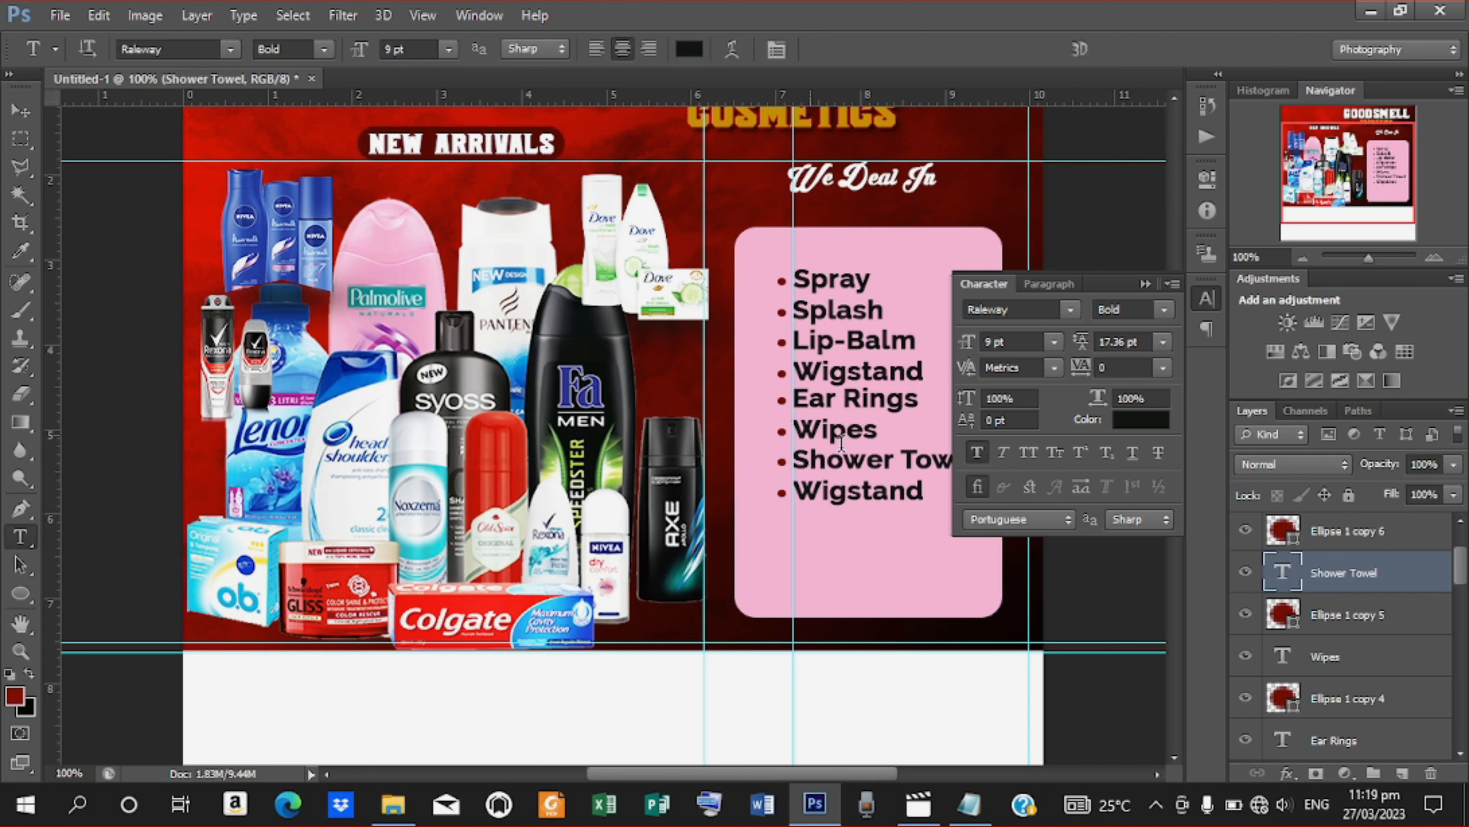
click(923, 489)
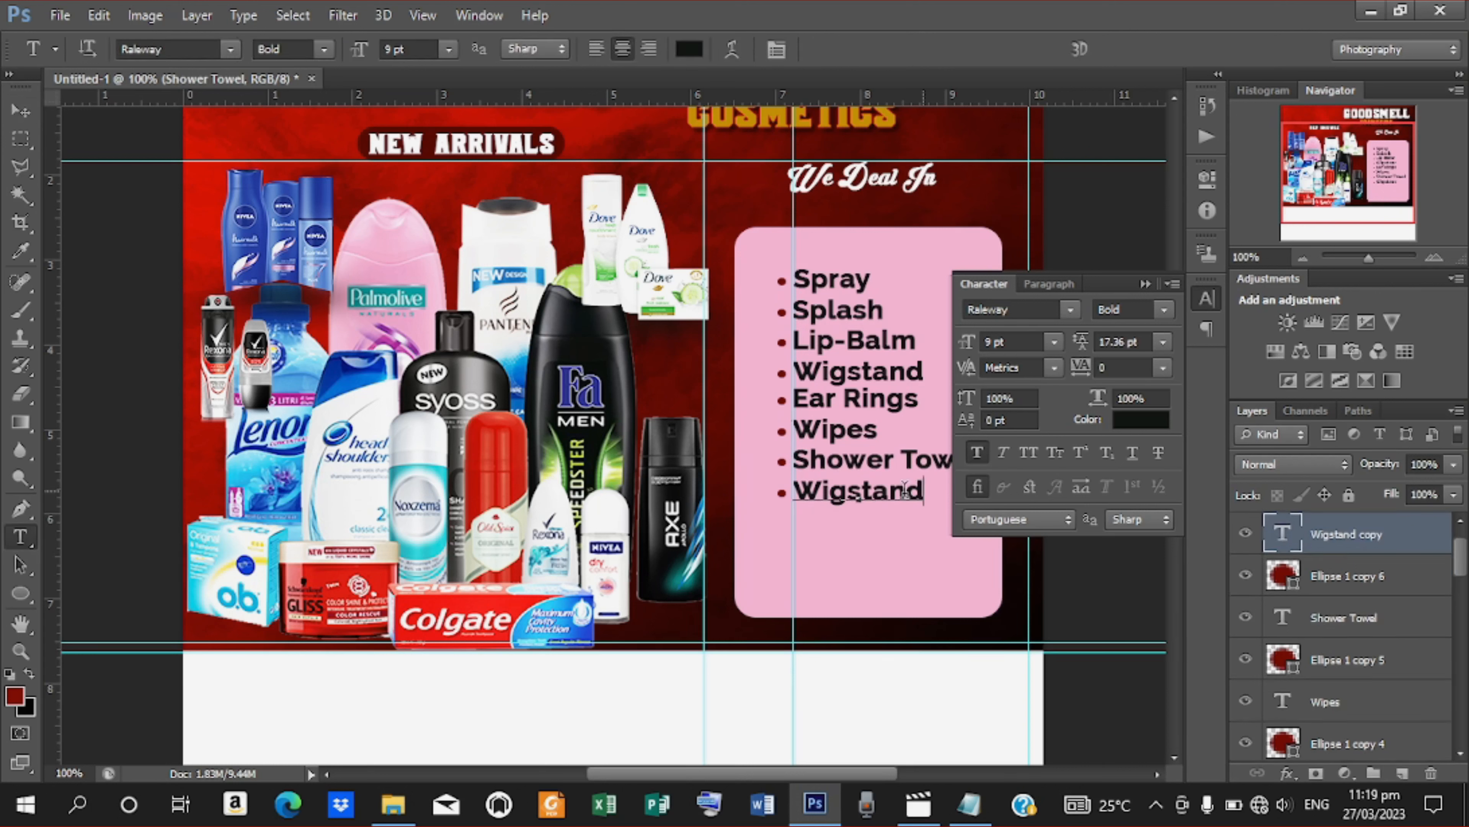
drag(923, 489, 794, 490)
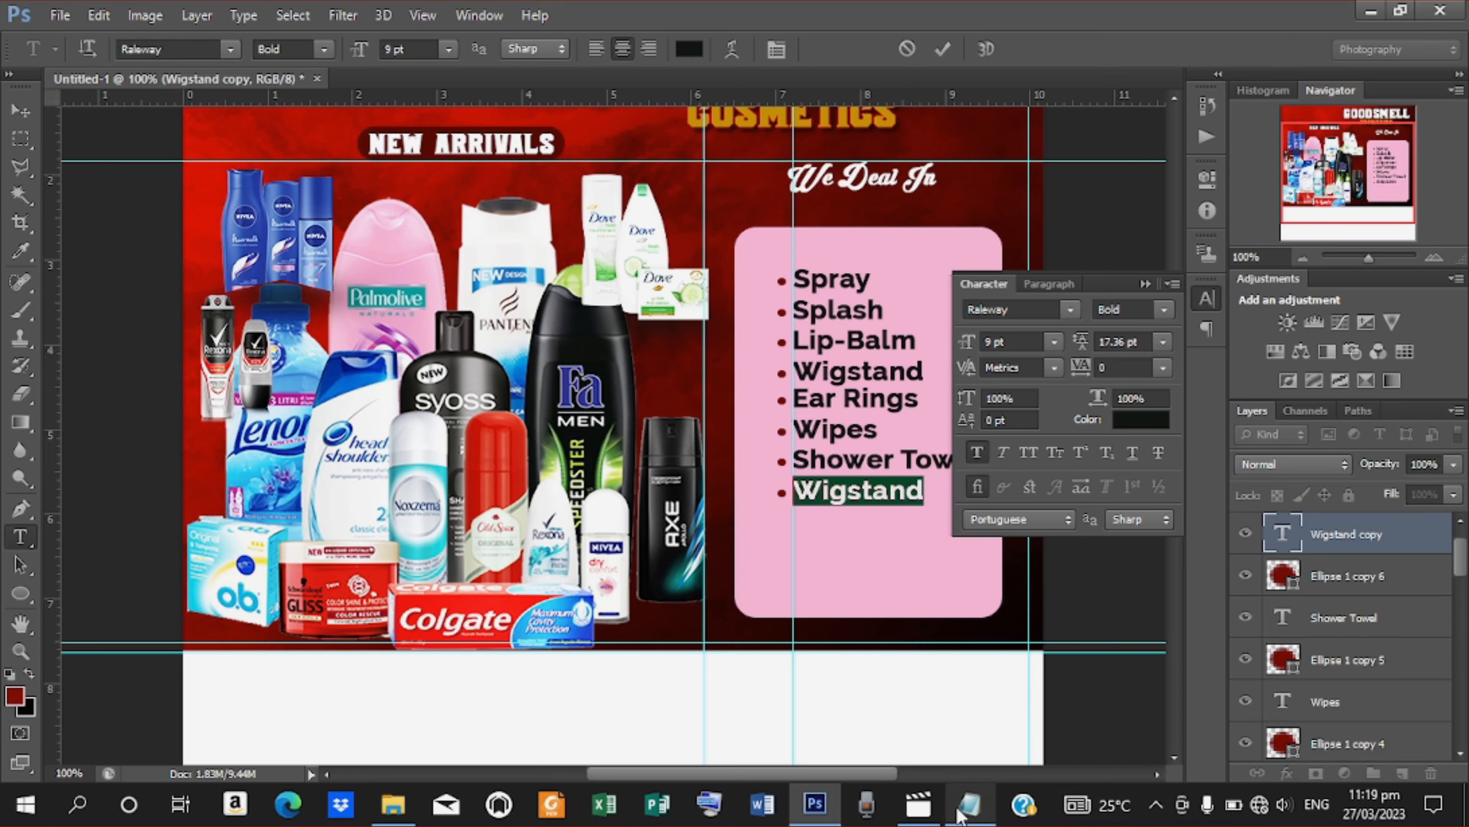
click(969, 805)
drag(142, 411, 49, 411)
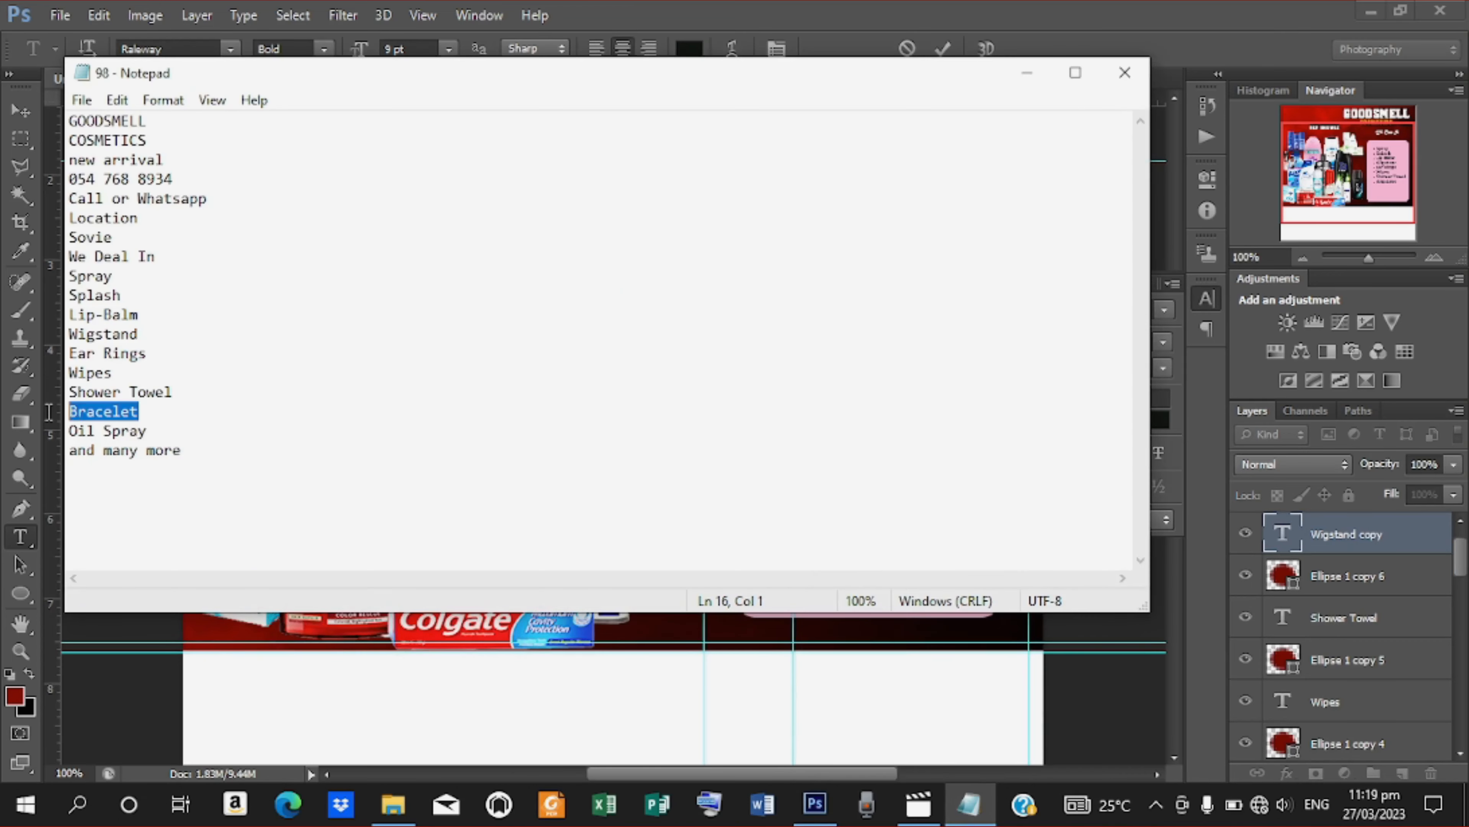
right_click(101, 416)
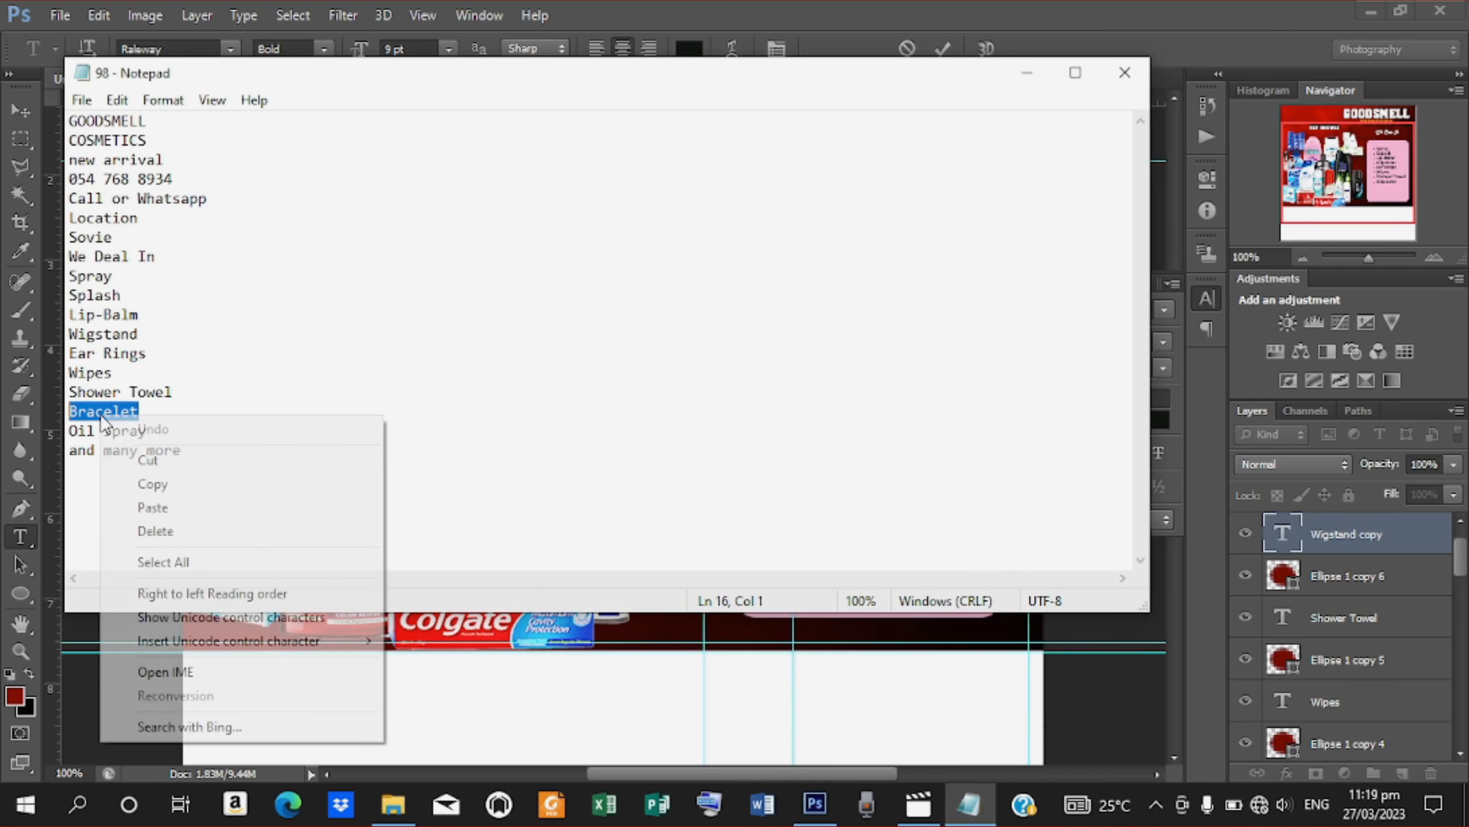
click(197, 485)
click(1027, 73)
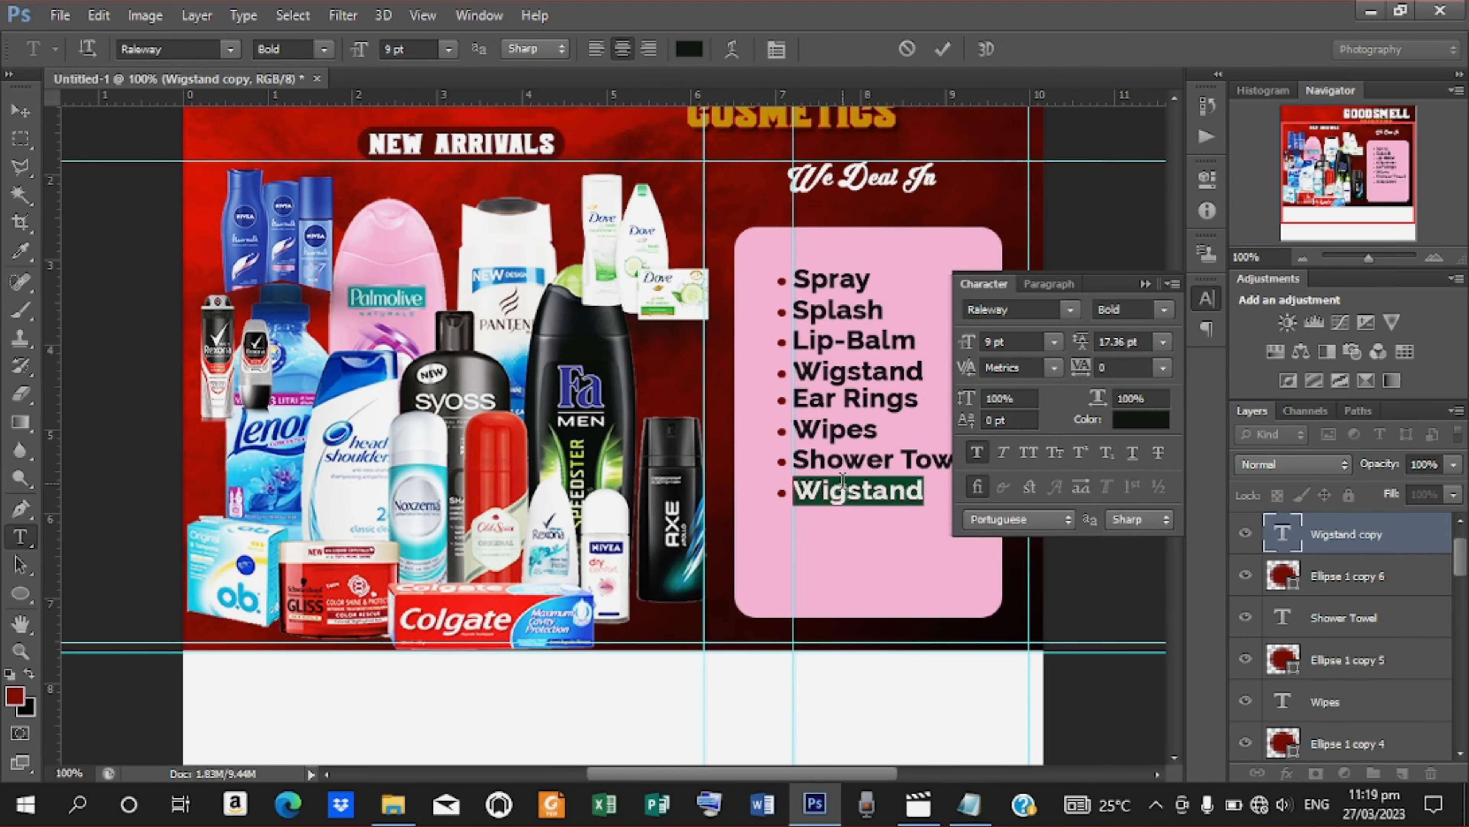
right_click(840, 491)
click(914, 190)
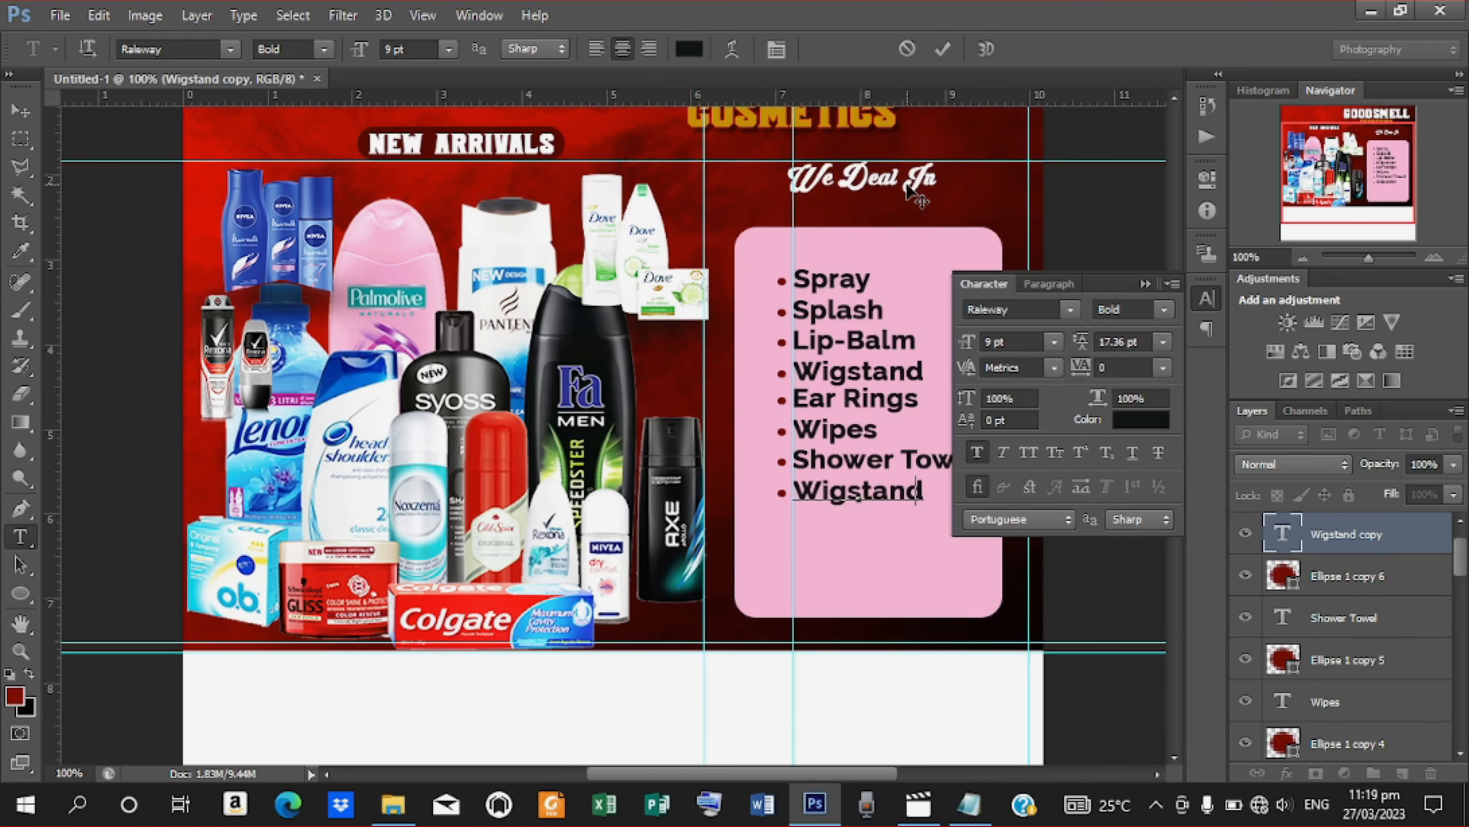
click(944, 50)
Nudge the Bracelet text left until its left edge lines up with the vertical guide
click(23, 110)
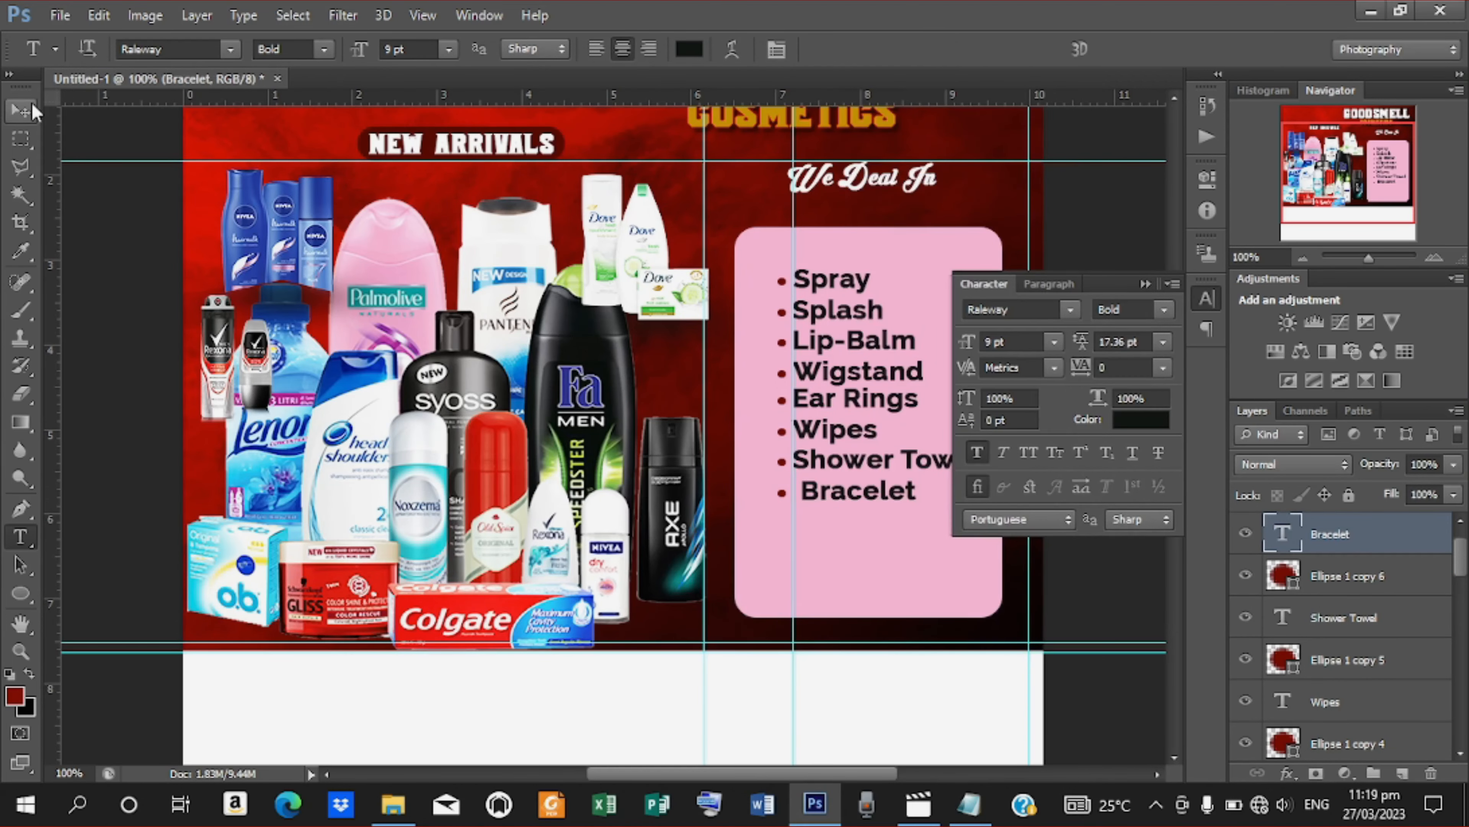
key(Left)
key(Left)
key(Left)
key(Left)
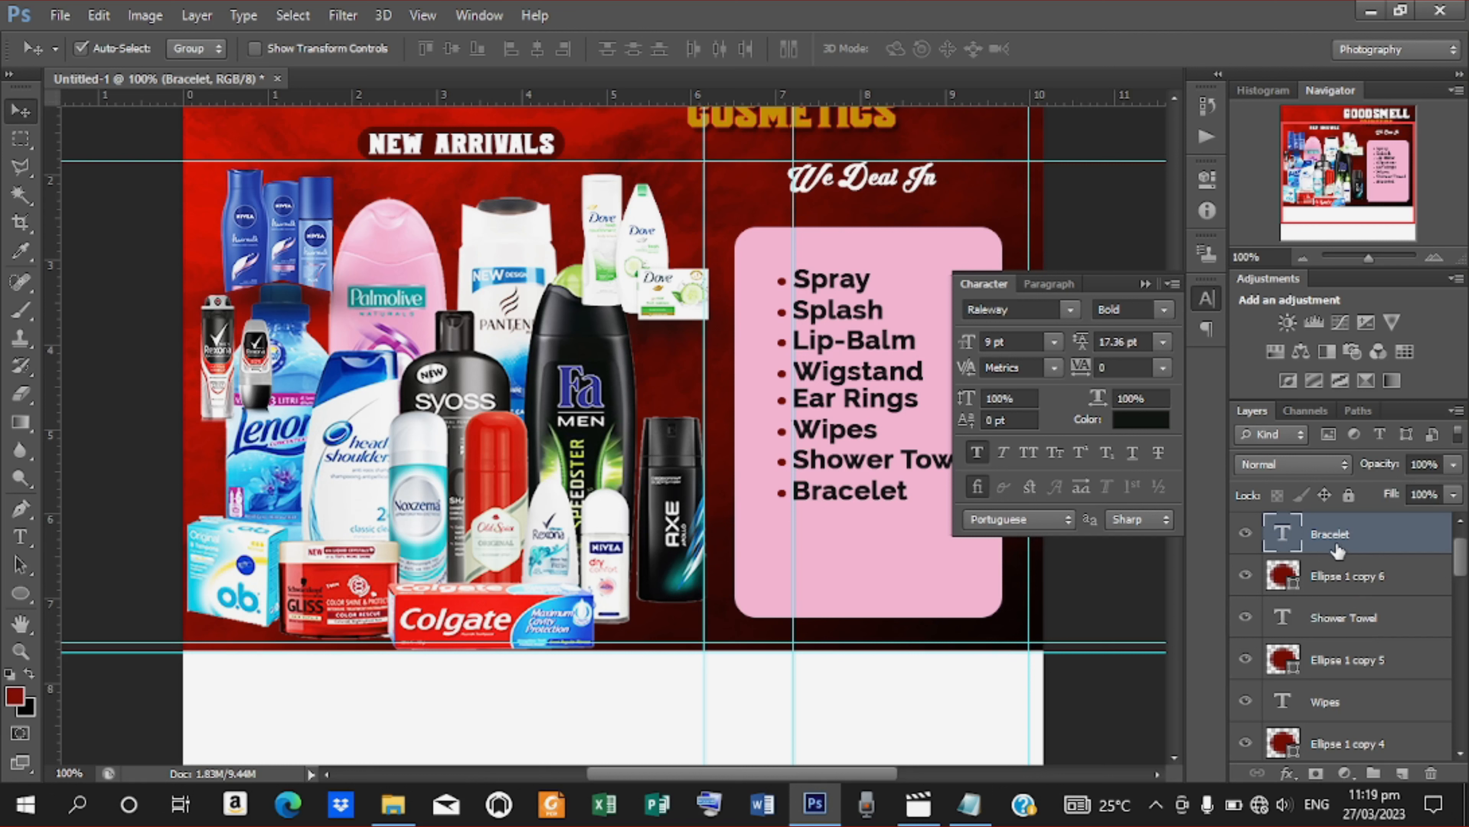
Duplicate the Shower Towel and Bracelet entries with their bullets and move the copies straight down to sit directly below the Bracelet entry
shift+click(1323, 665)
key(ctrl+j)
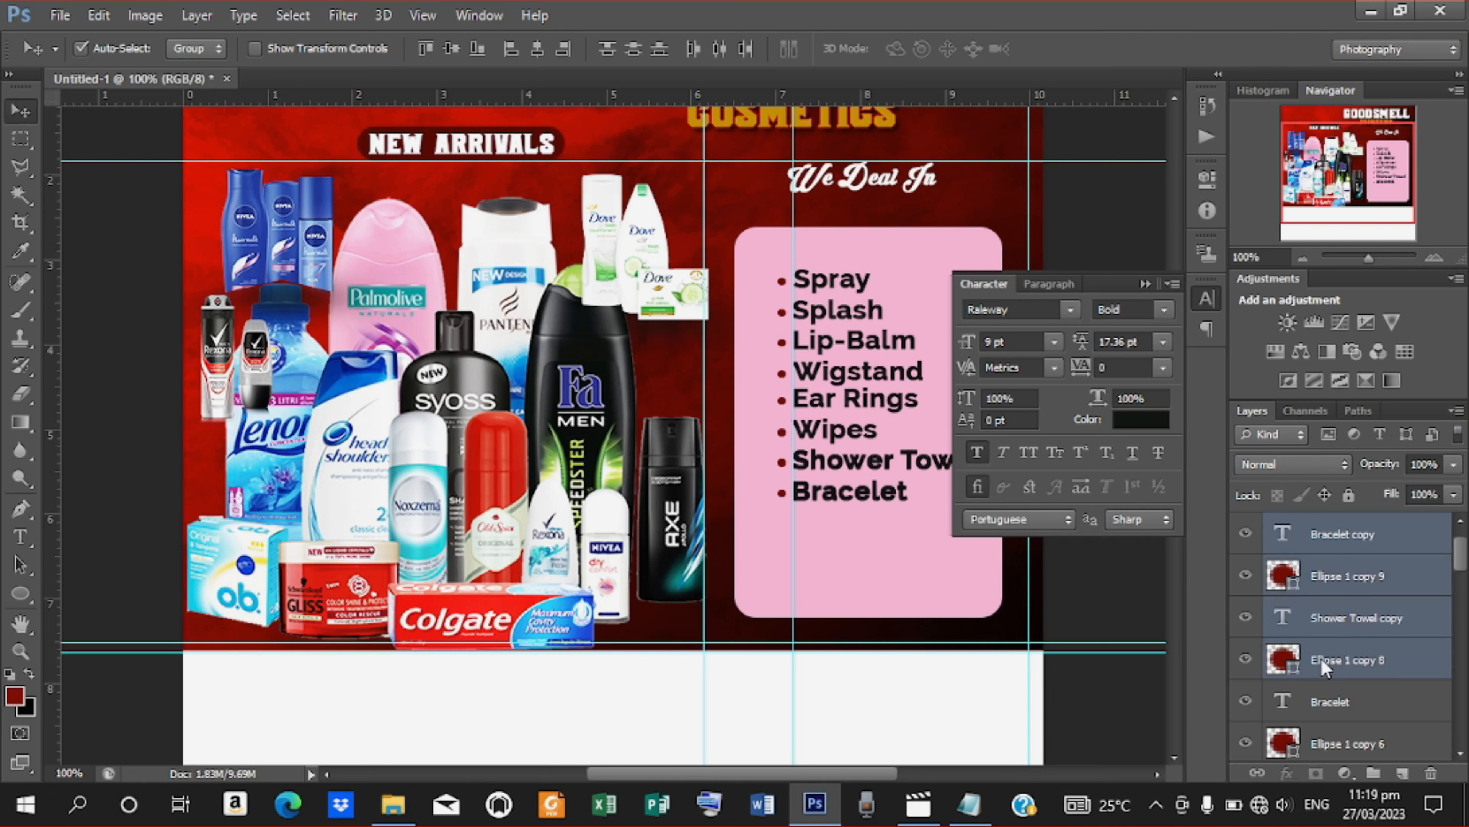
key(Down)
key(Down)
key(Down)
key(Down)
key(Down)
key(Down)
key(Down)
key(Down)
key(Down)
key(Down)
key(Down)
key(Down)
key(Down)
key(Down)
key(Down)
key(Down)
key(Down)
key(Down)
key(Down)
key(Down)
key(Down)
key(Down)
key(Down)
key(Down)
key(Down)
key(Down)
key(Down)
key(Down)
key(Down)
key(Down)
key(Down)
key(Down)
key(Down)
key(Down)
key(Down)
key(Down)
key(Down)
key(Down)
key(Down)
key(Down)
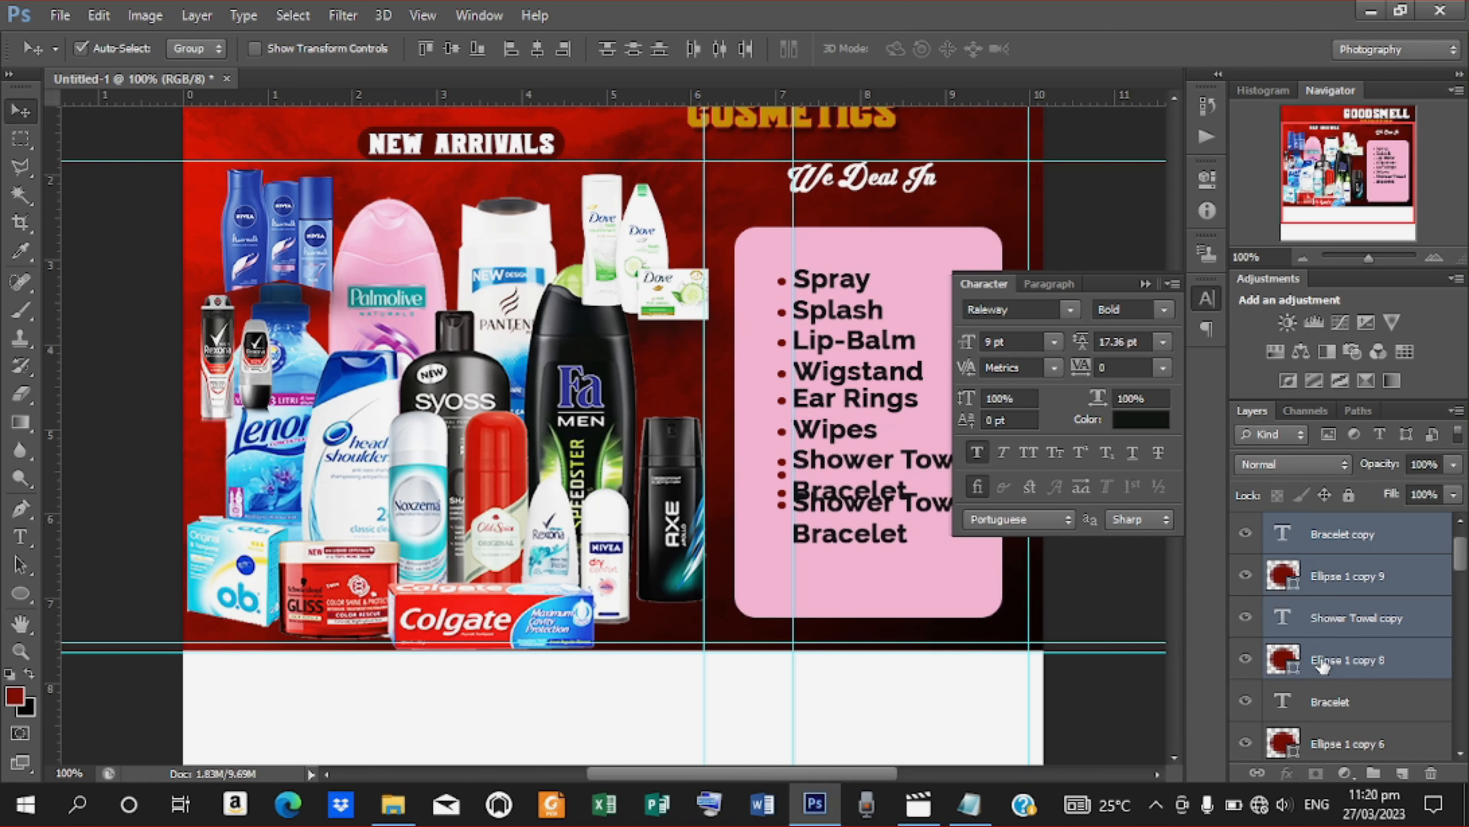
key(Down)
key(Down)
key(Down)
key(Down)
key(Down)
key(Down)
key(Down)
key(Down)
key(Down)
key(Down)
key(Down)
key(Down)
key(Down)
key(Down)
key(Down)
key(Down)
key(Down)
key(Down)
key(Down)
key(Down)
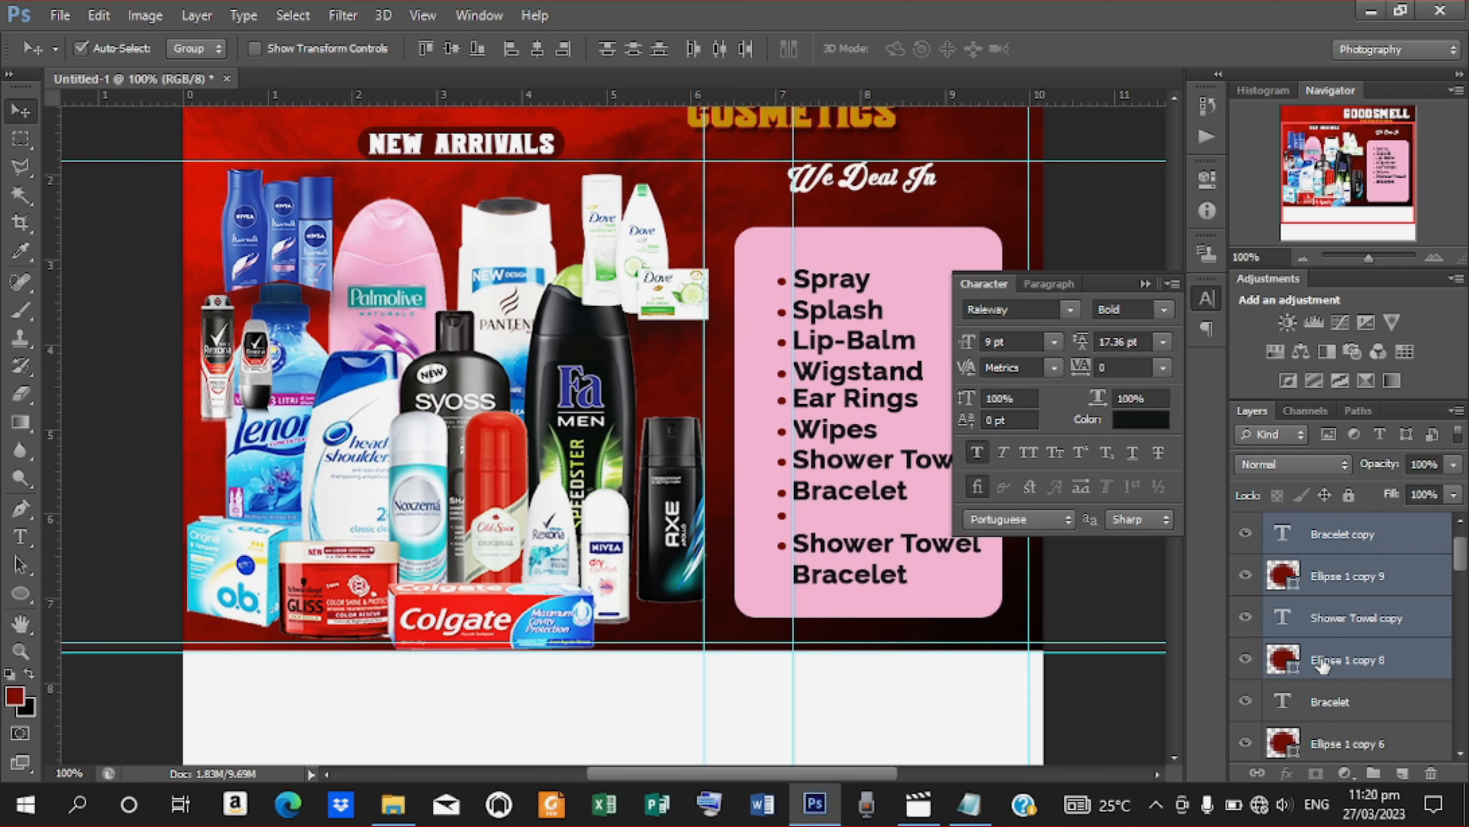
key(Up)
key(Up)
key(Up)
key(Up)
key(Up)
key(Up)
key(Up)
key(Up)
key(Up)
key(Up)
key(Up)
key(Up)
key(Up)
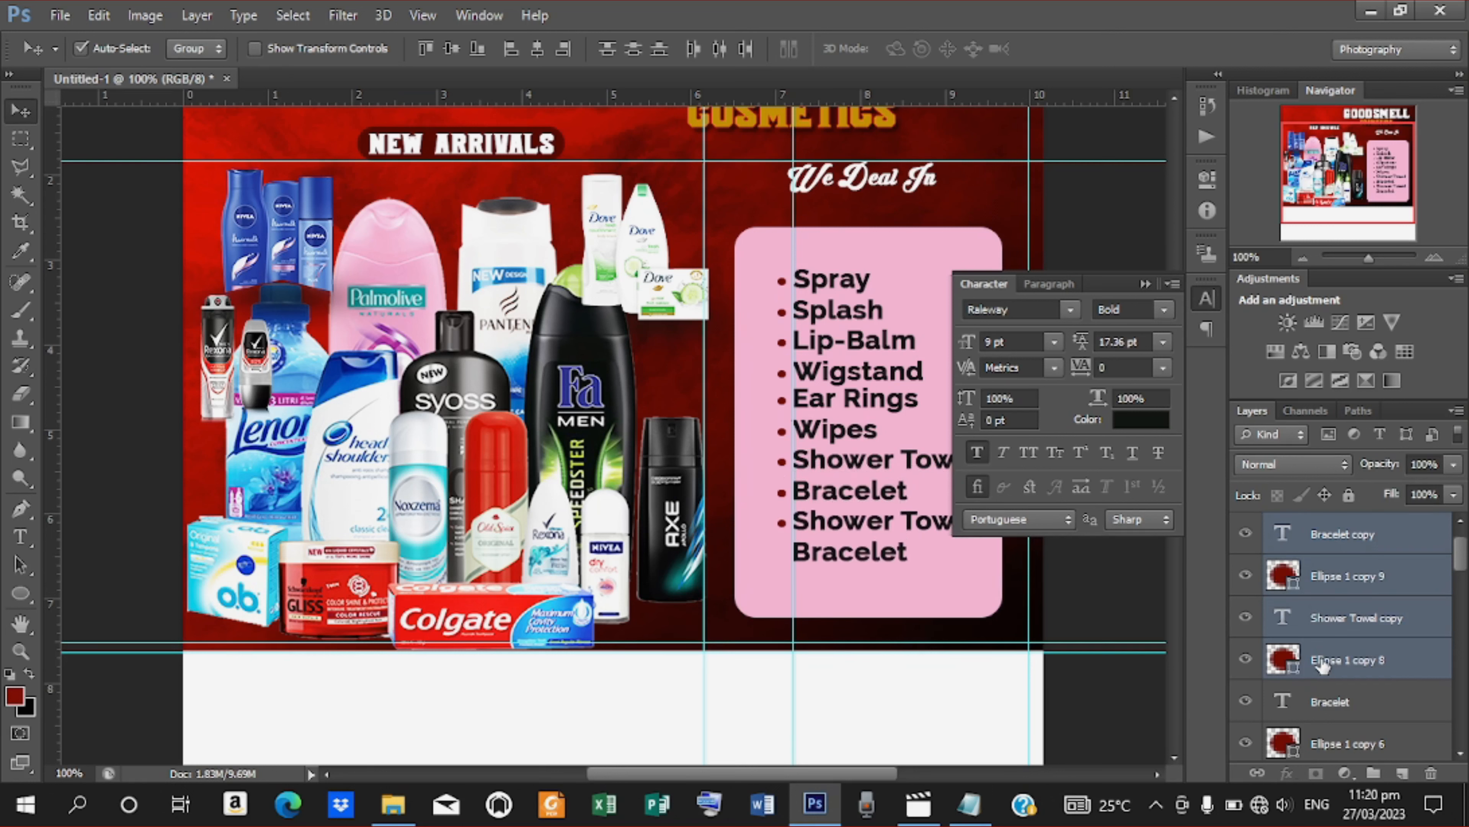
Nudge the copied Shower Towel and Bracelet entries vertically to even out their spacing below the original Bracelet entry
key(Up)
key(Up)
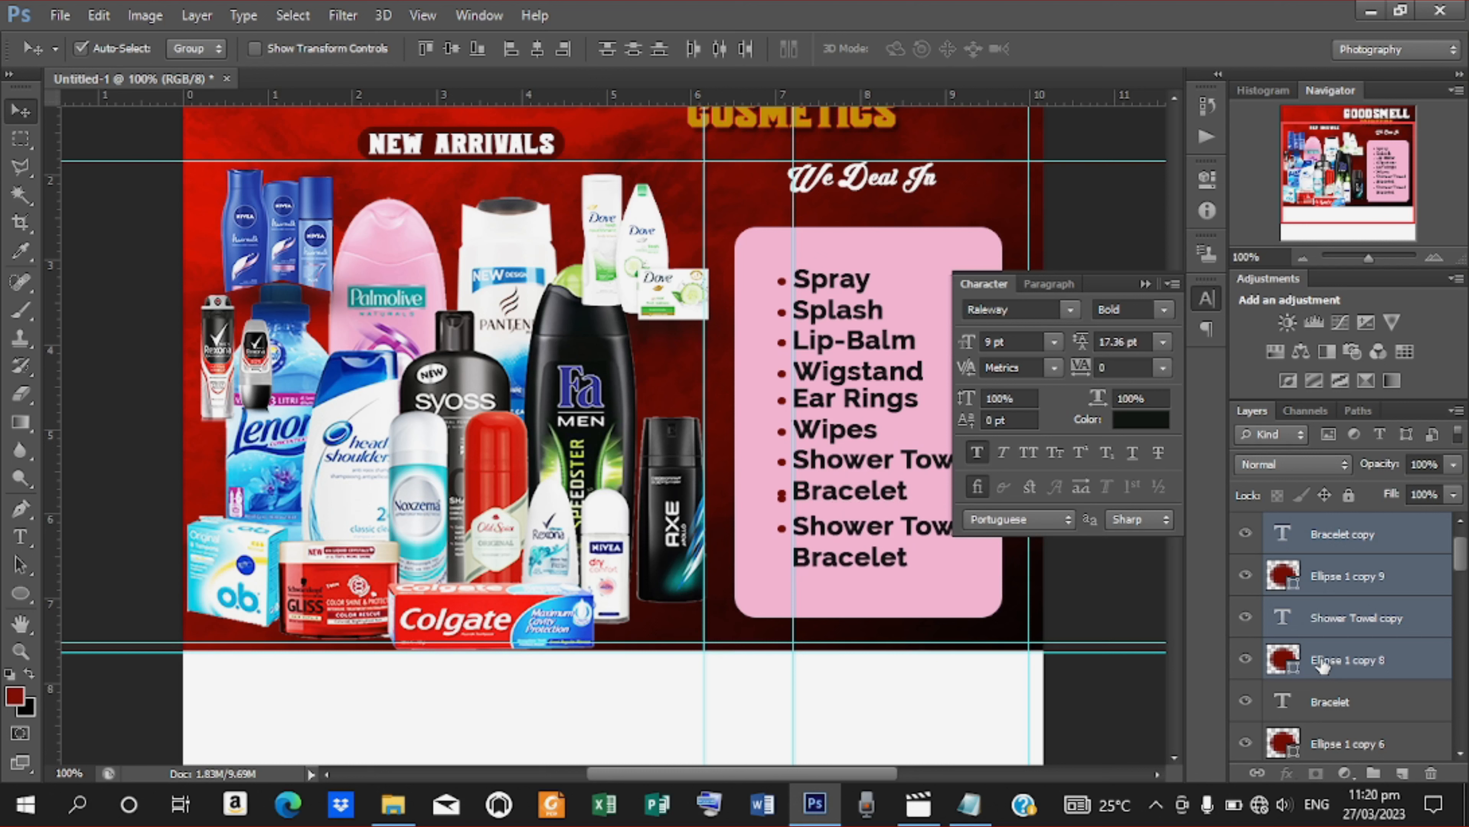
key(Up)
key(Up)
key(Up)
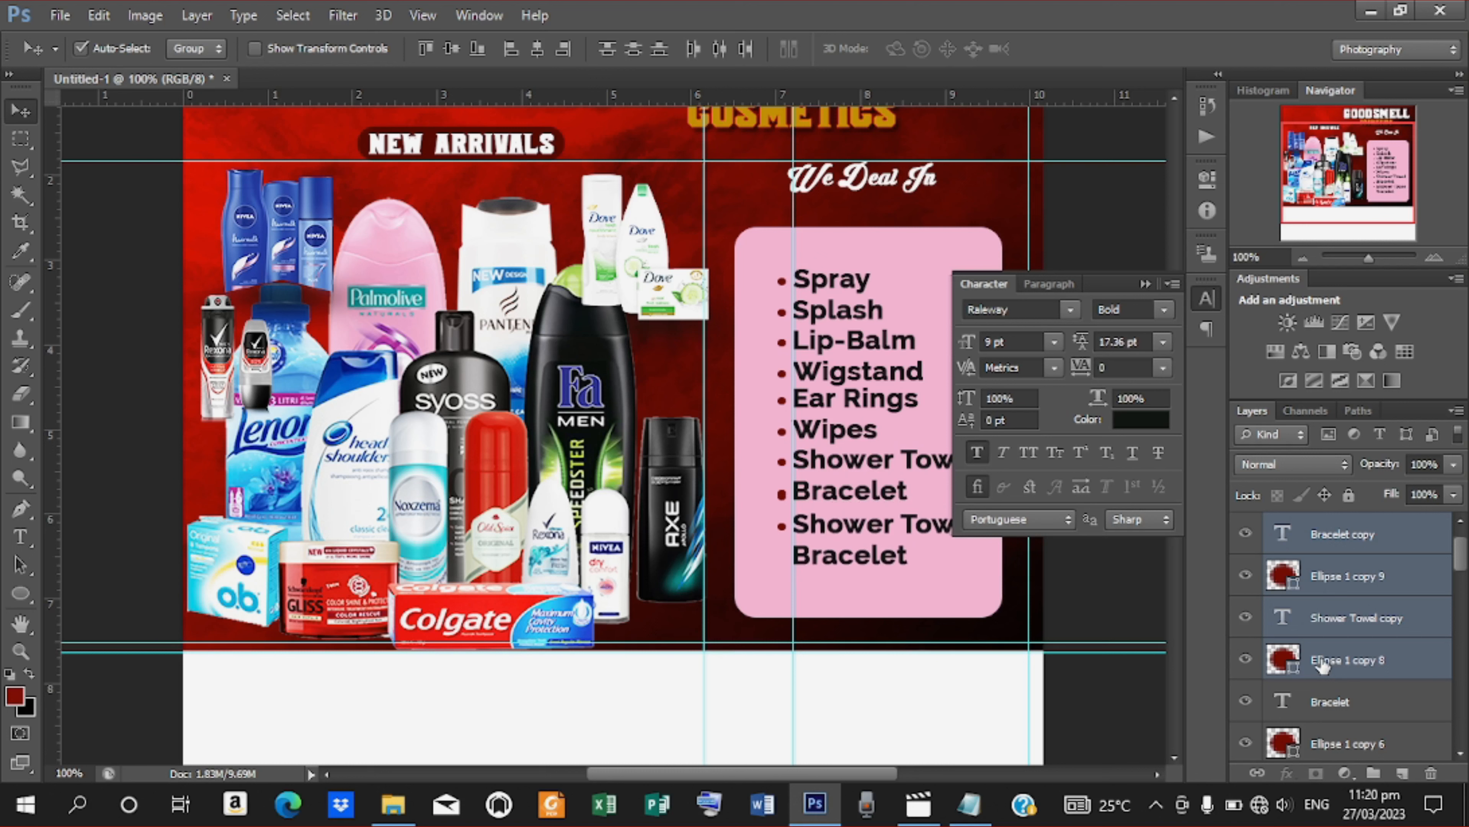
Delete the extra bullet overlapping the eighth entry's bullet, then duplicate the ninth entry's bullet and place the copy beside the tenth entry
click(1324, 662)
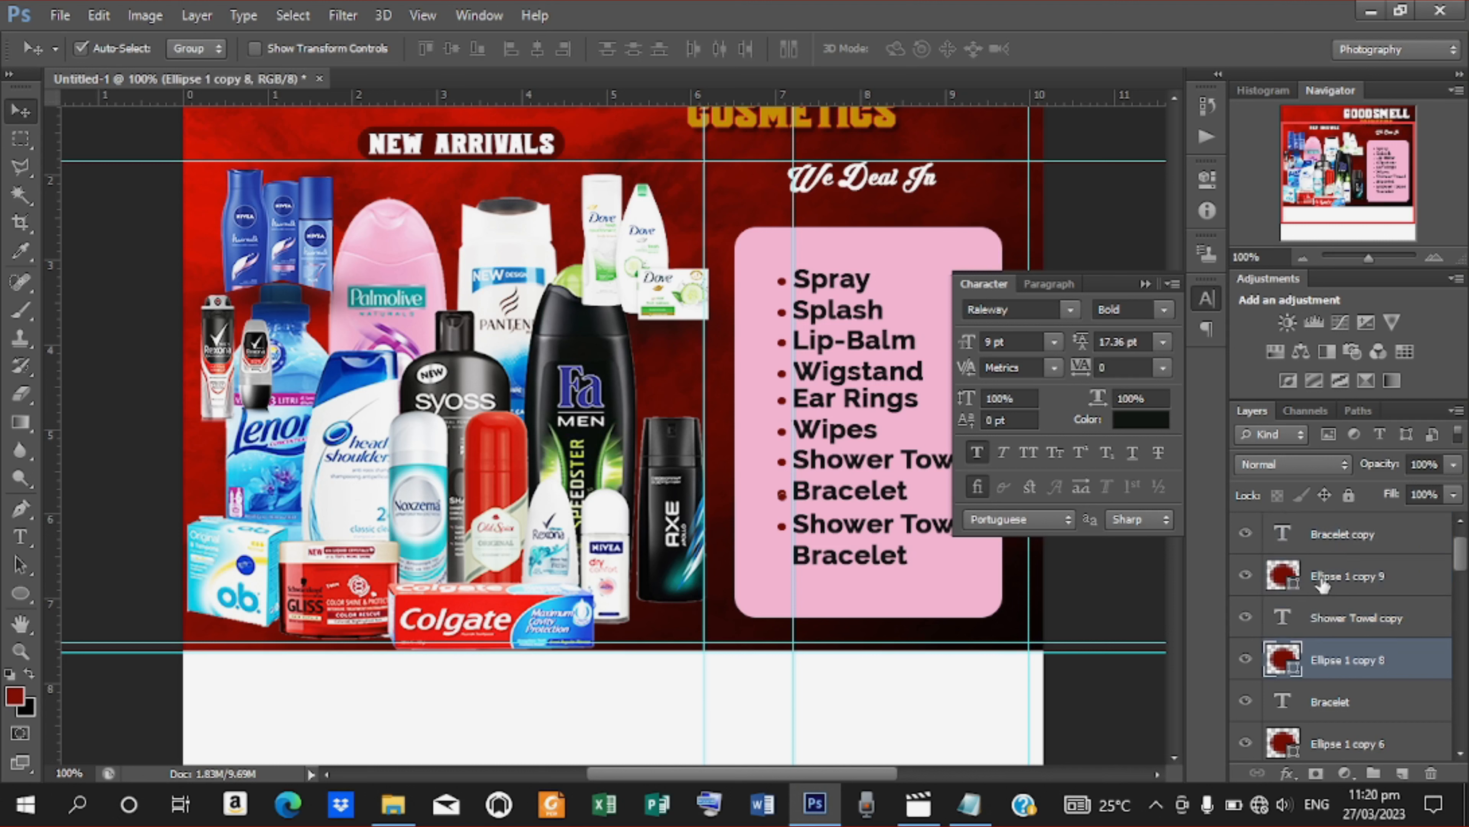
key(Delete)
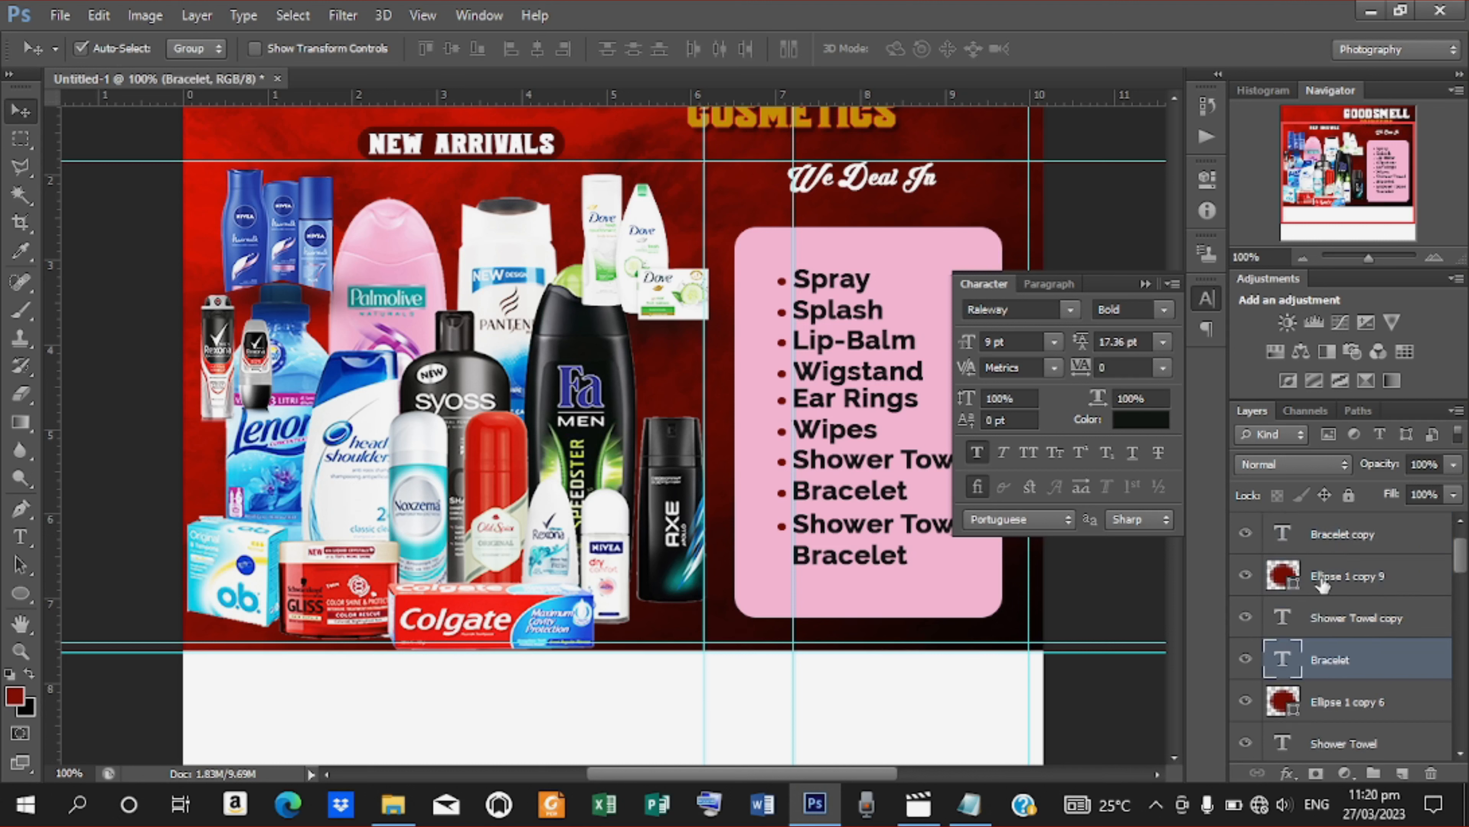
click(781, 527)
key(ctrl+j)
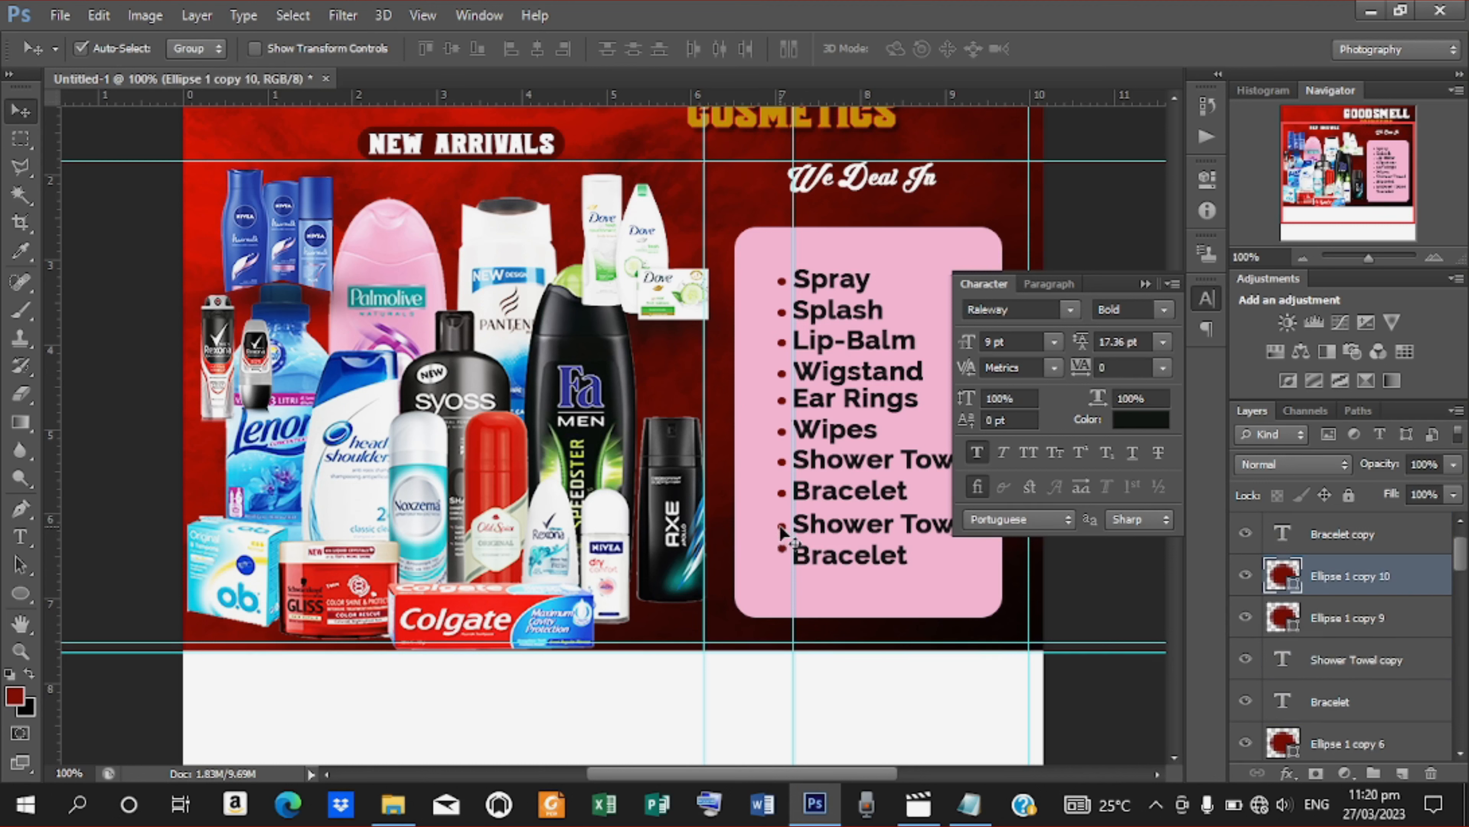
drag(780, 527, 780, 530)
Copy "Oil Spray" from the Notepad list and replace the ninth bullet's text "Shower Towel" with it in the Photoshop flyer
key(t)
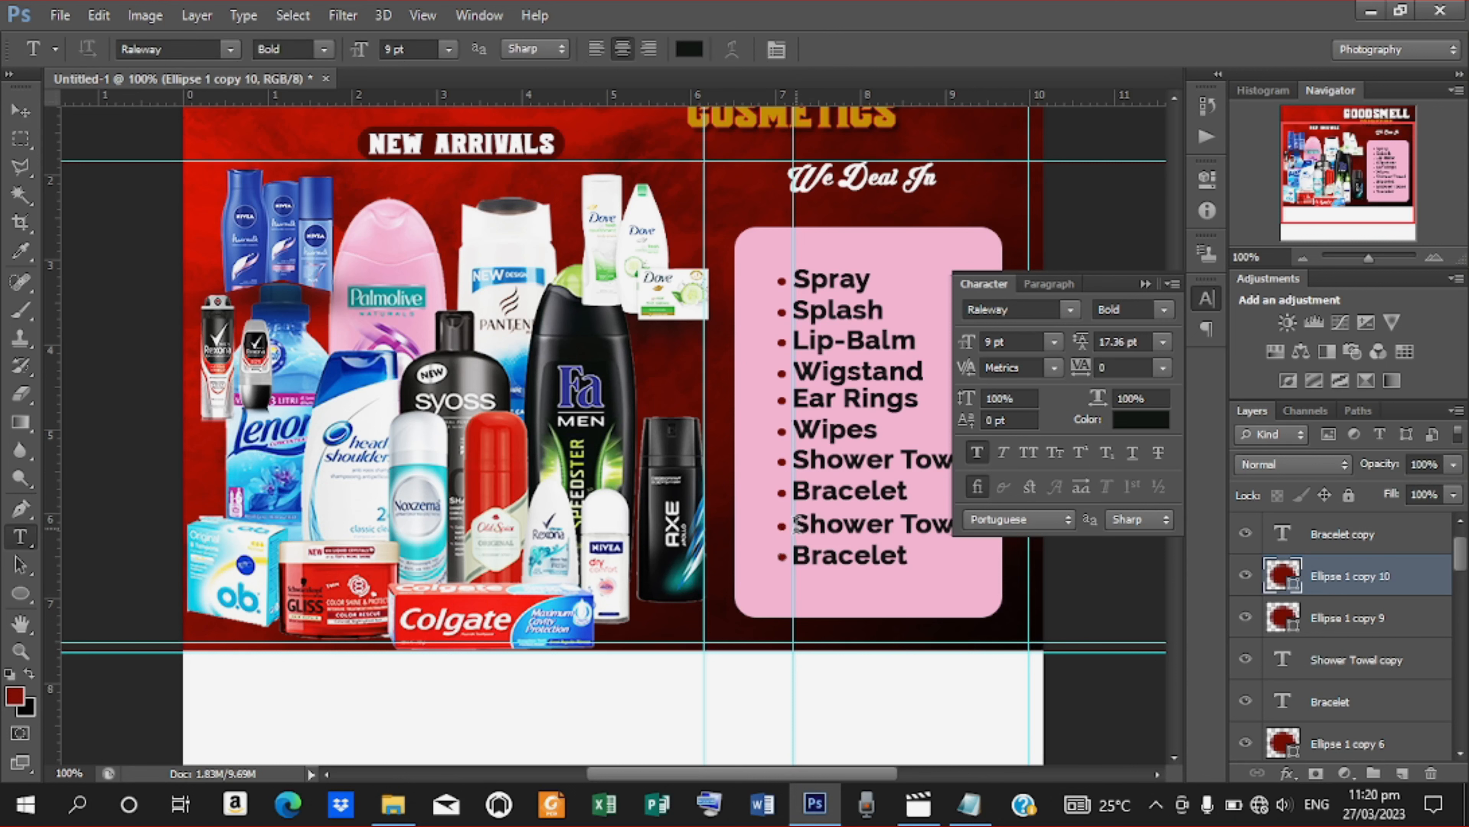
drag(796, 524, 1000, 551)
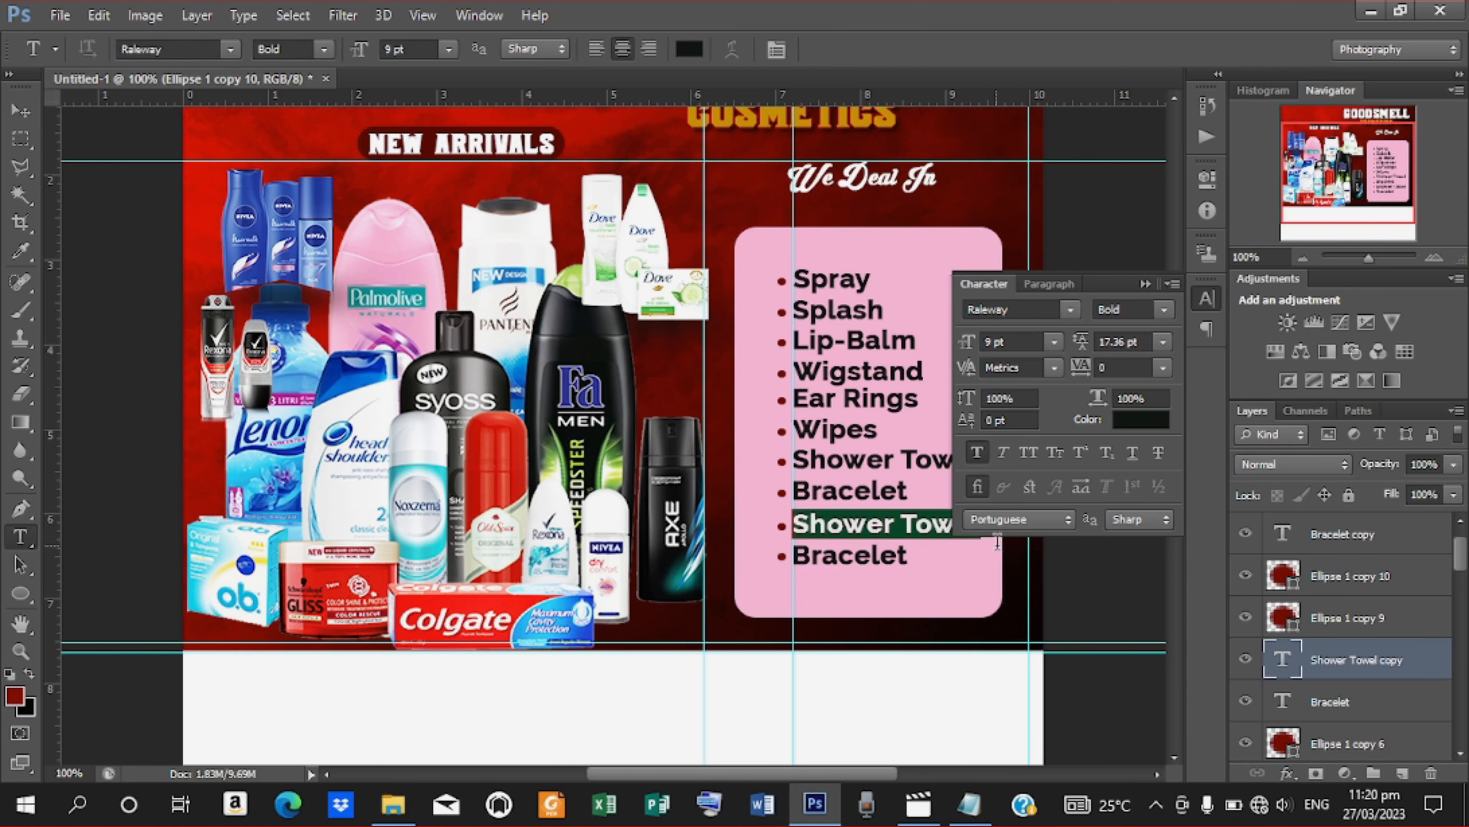
click(983, 802)
mouse_move(148, 431)
mouse_down()
mouse_move(68, 413)
mouse_move(66, 431)
mouse_up()
right_click(96, 433)
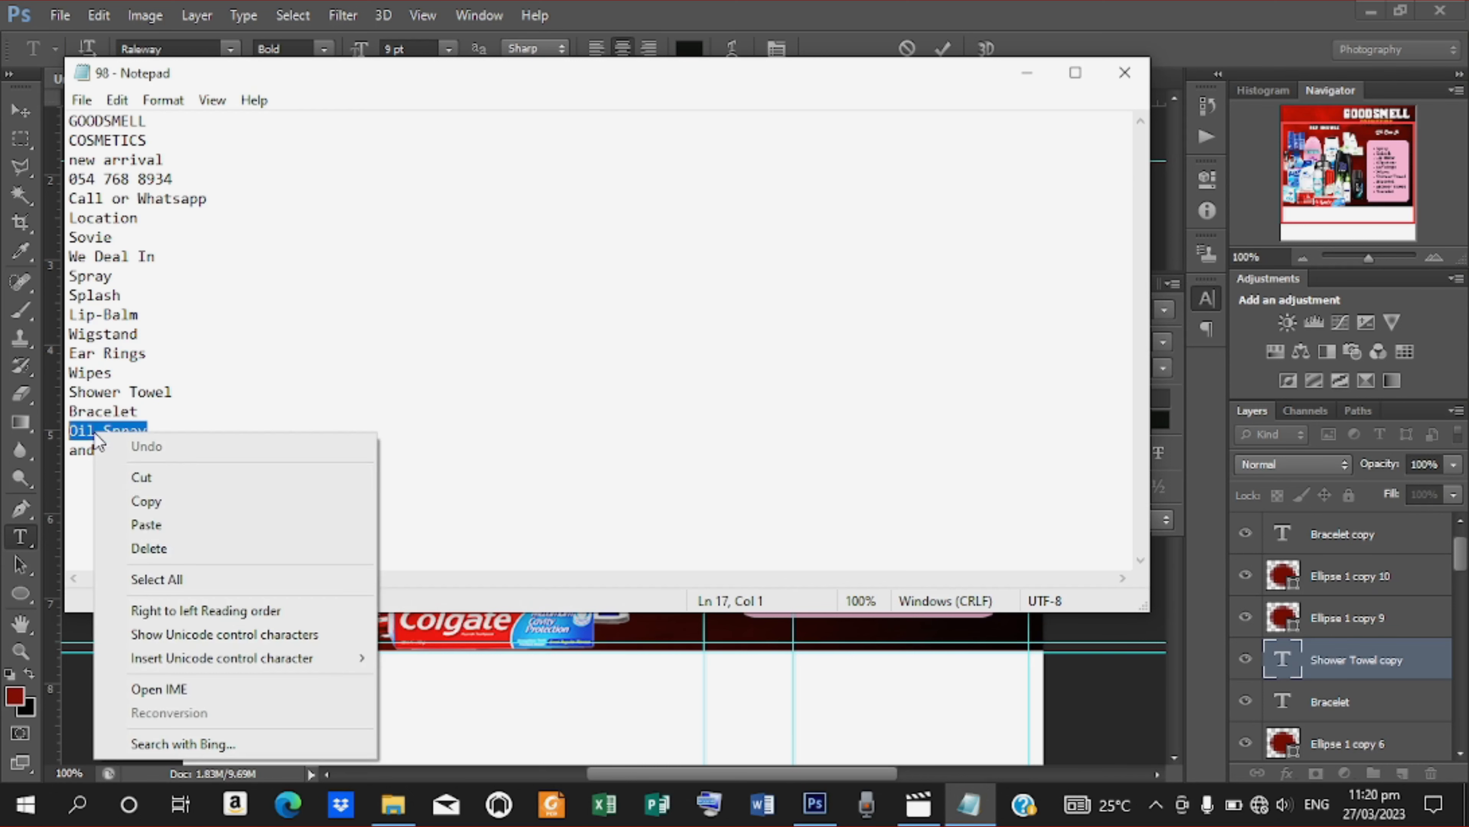
click(173, 502)
click(1027, 72)
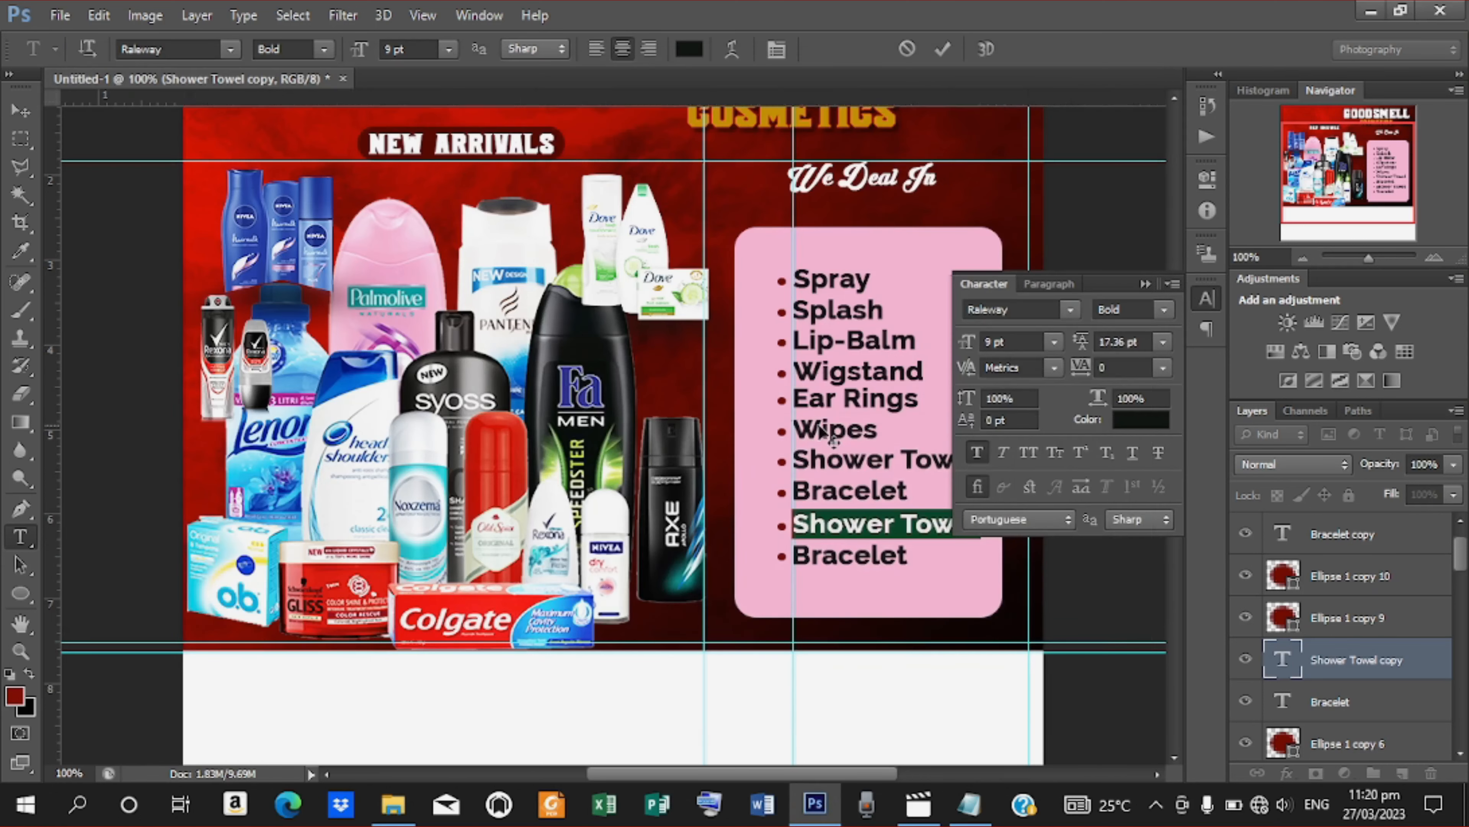
right_click(838, 524)
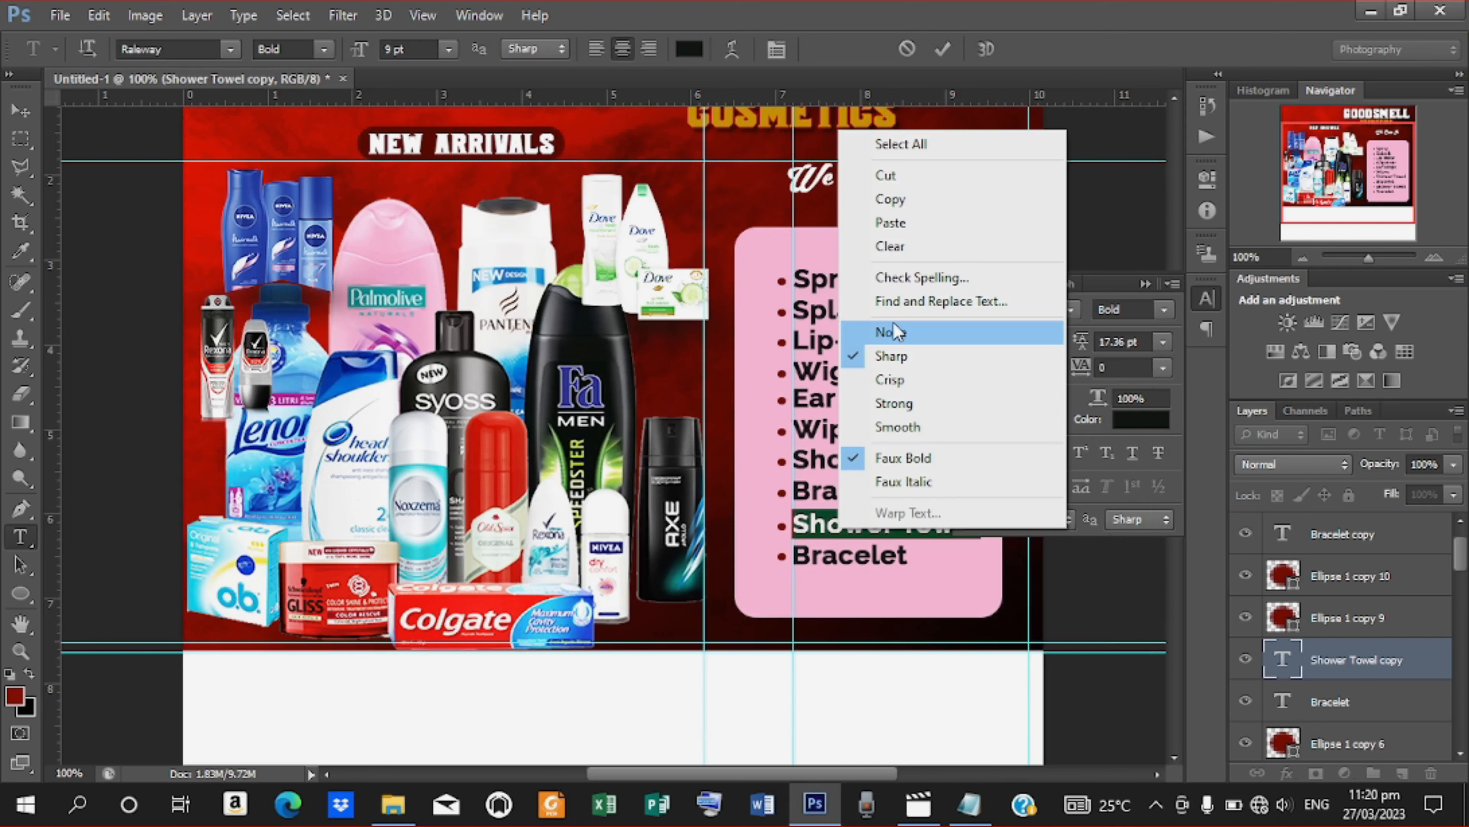
click(903, 220)
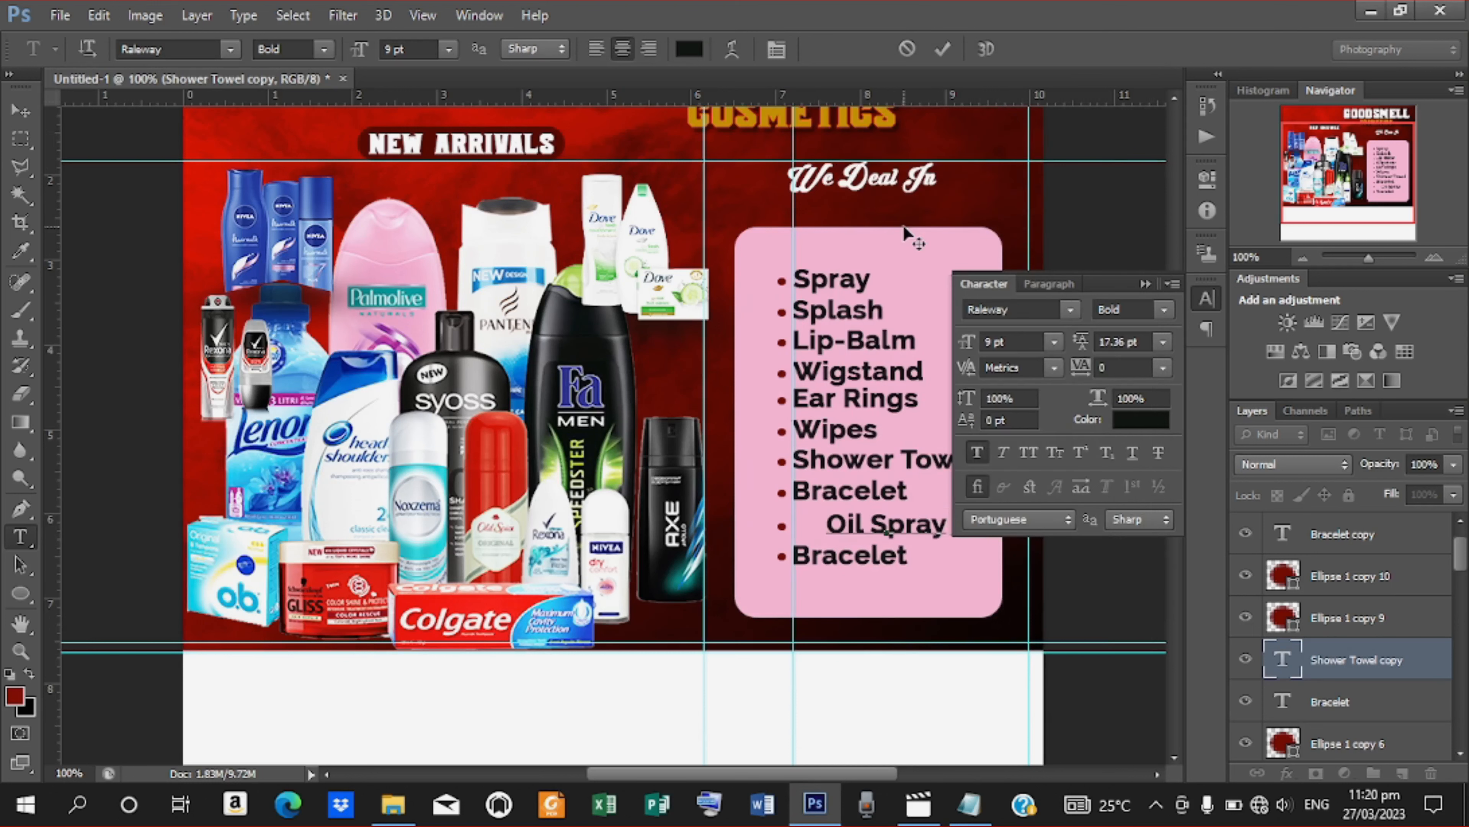
click(942, 48)
Nudge the Oil Spray text left until its left edge lines up with the vertical guide
click(19, 110)
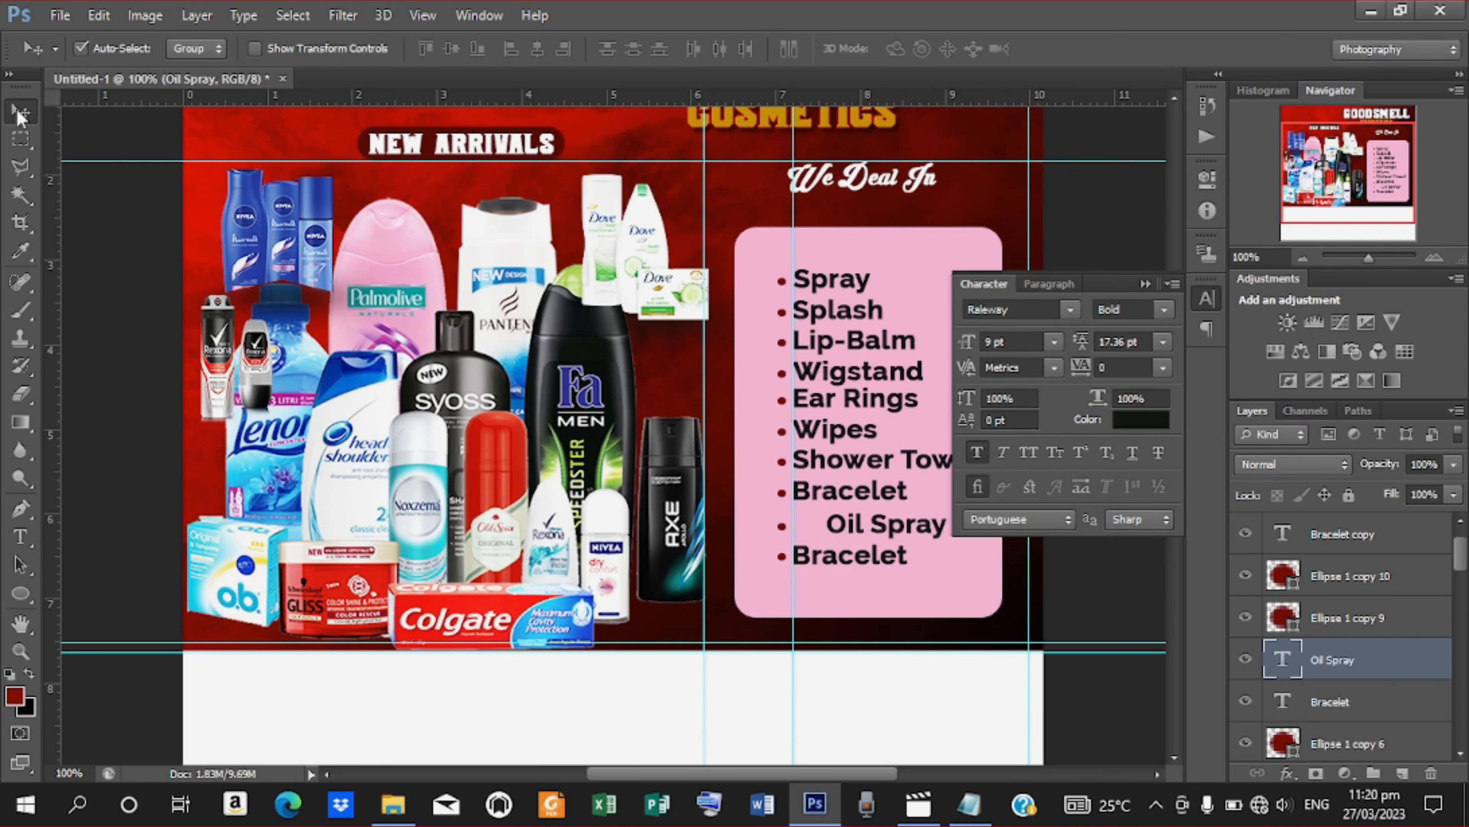
key(Left)
key(Left)
key(Left)
key(Left)
key(Left)
key(Left)
key(Left)
key(Left)
key(Left)
key(Left)
key(Left)
key(Left)
key(Left)
key(Left)
key(Left)
key(Left)
key(Left)
key(Left)
key(Left)
key(Left)
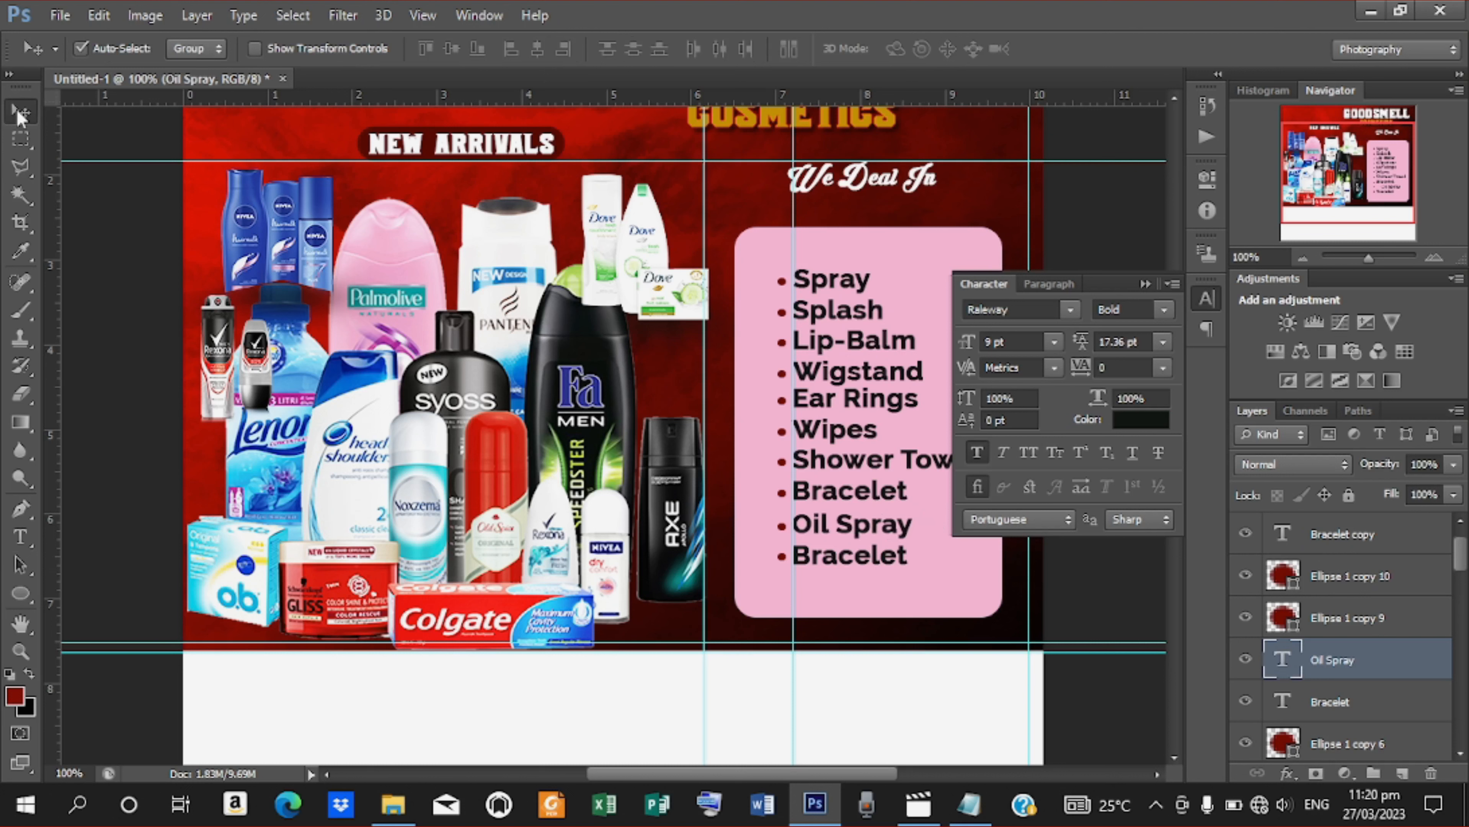
Copy "and many more" from the Notepad list and replace the tenth entry's text "Bracelet" with it in the Photoshop flyer
key(t)
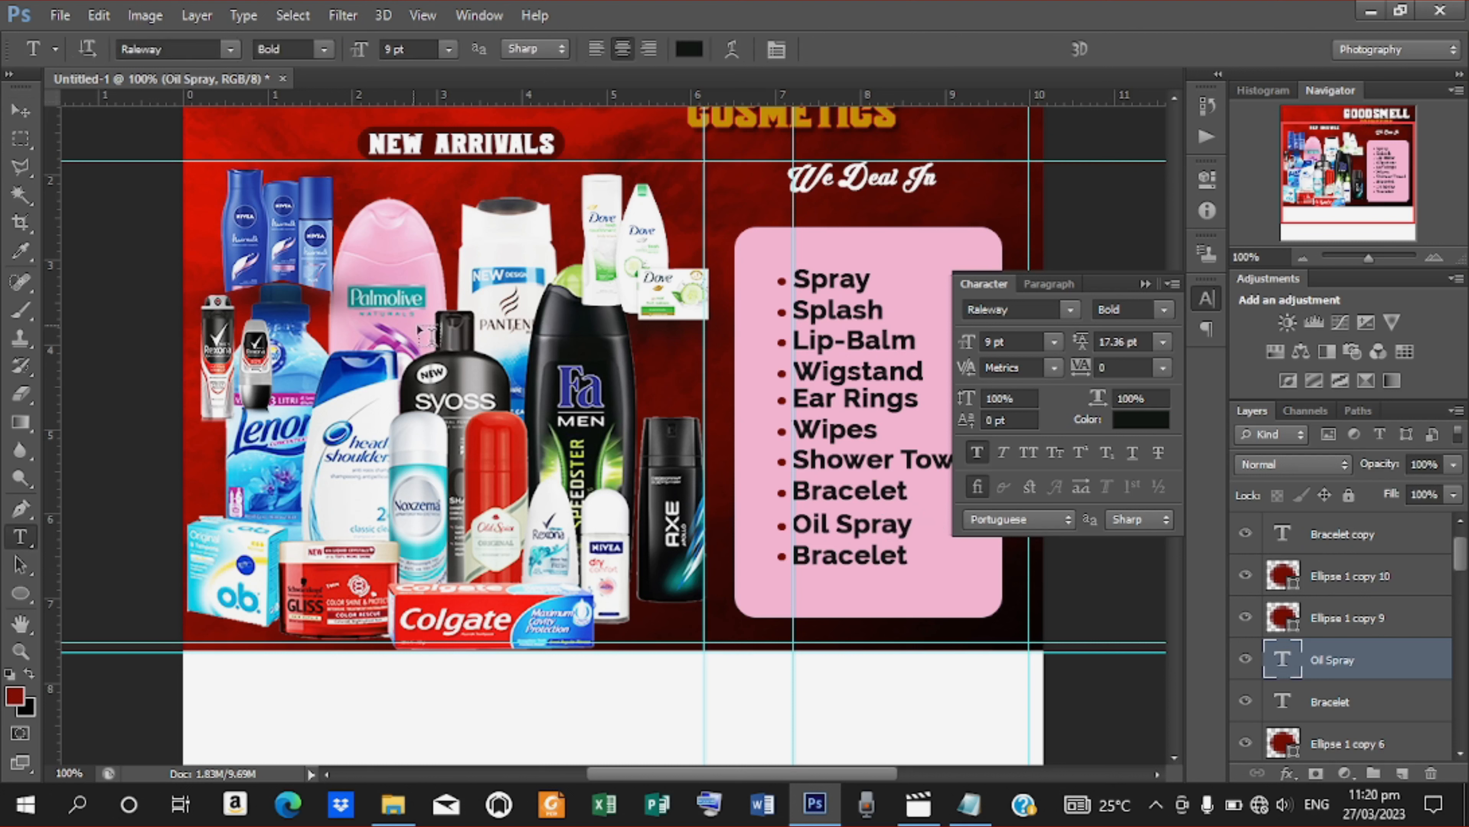
double_click(795, 555)
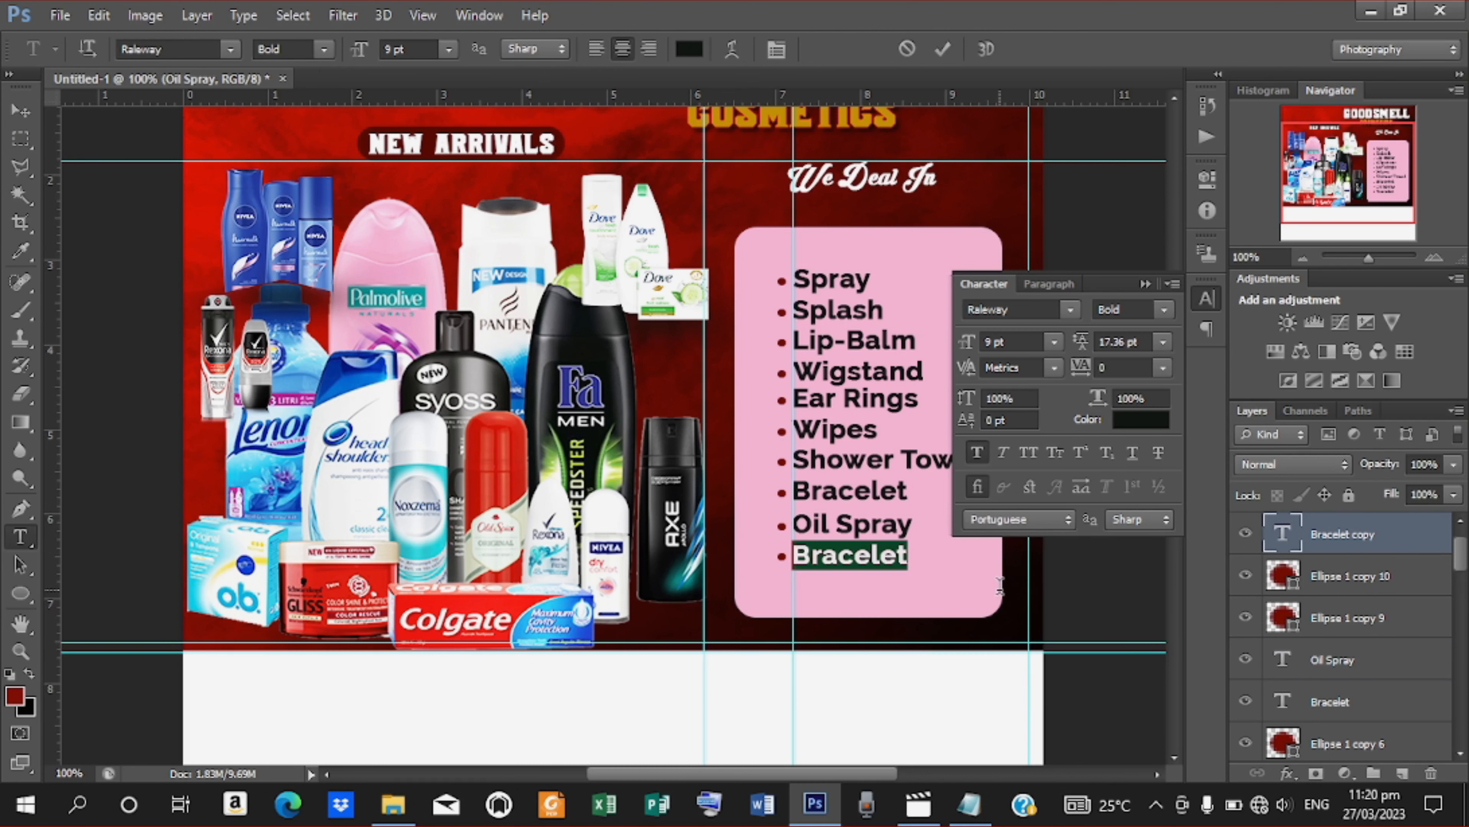
click(971, 804)
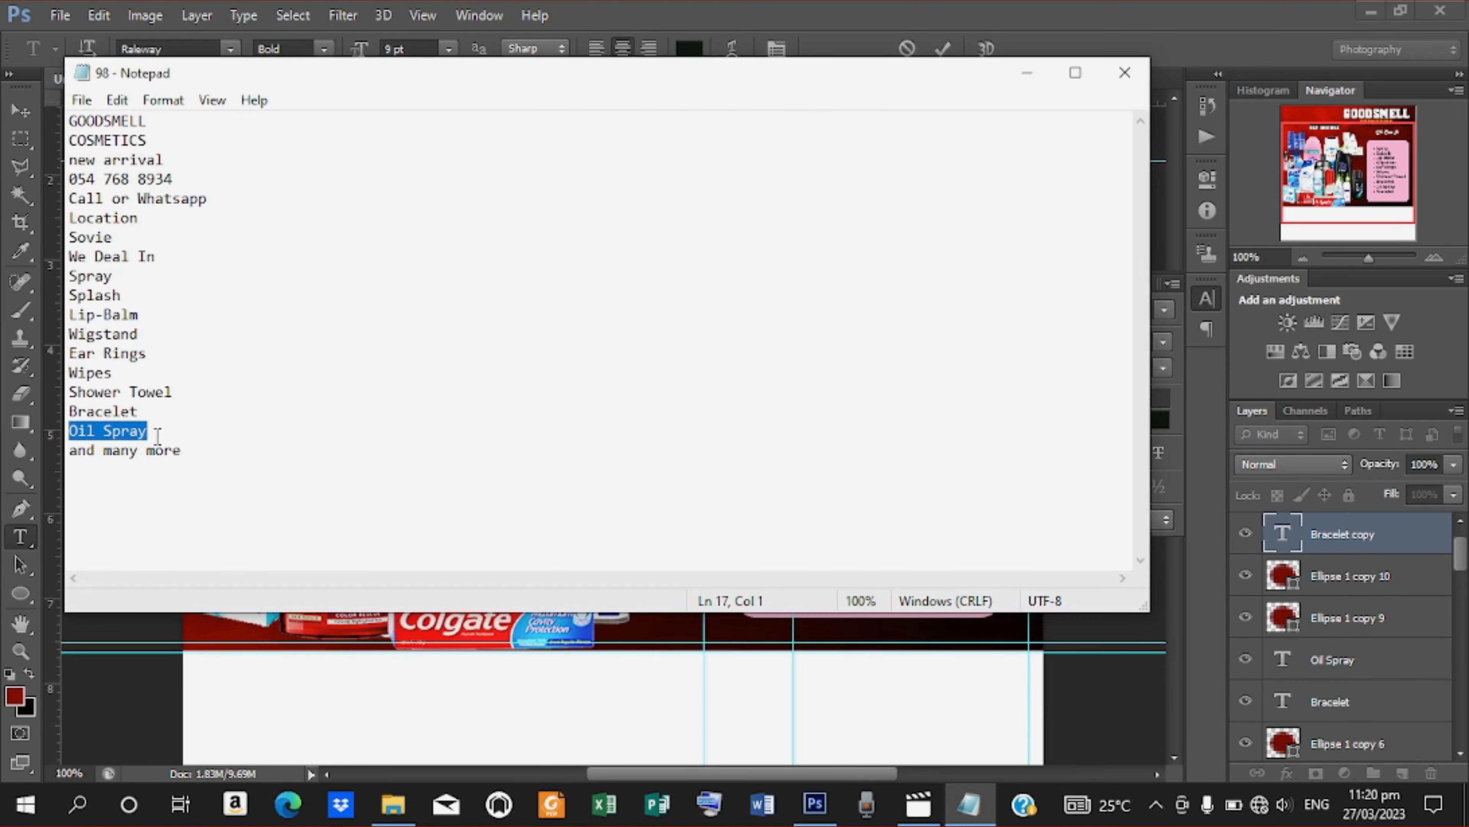
drag(197, 453, 50, 475)
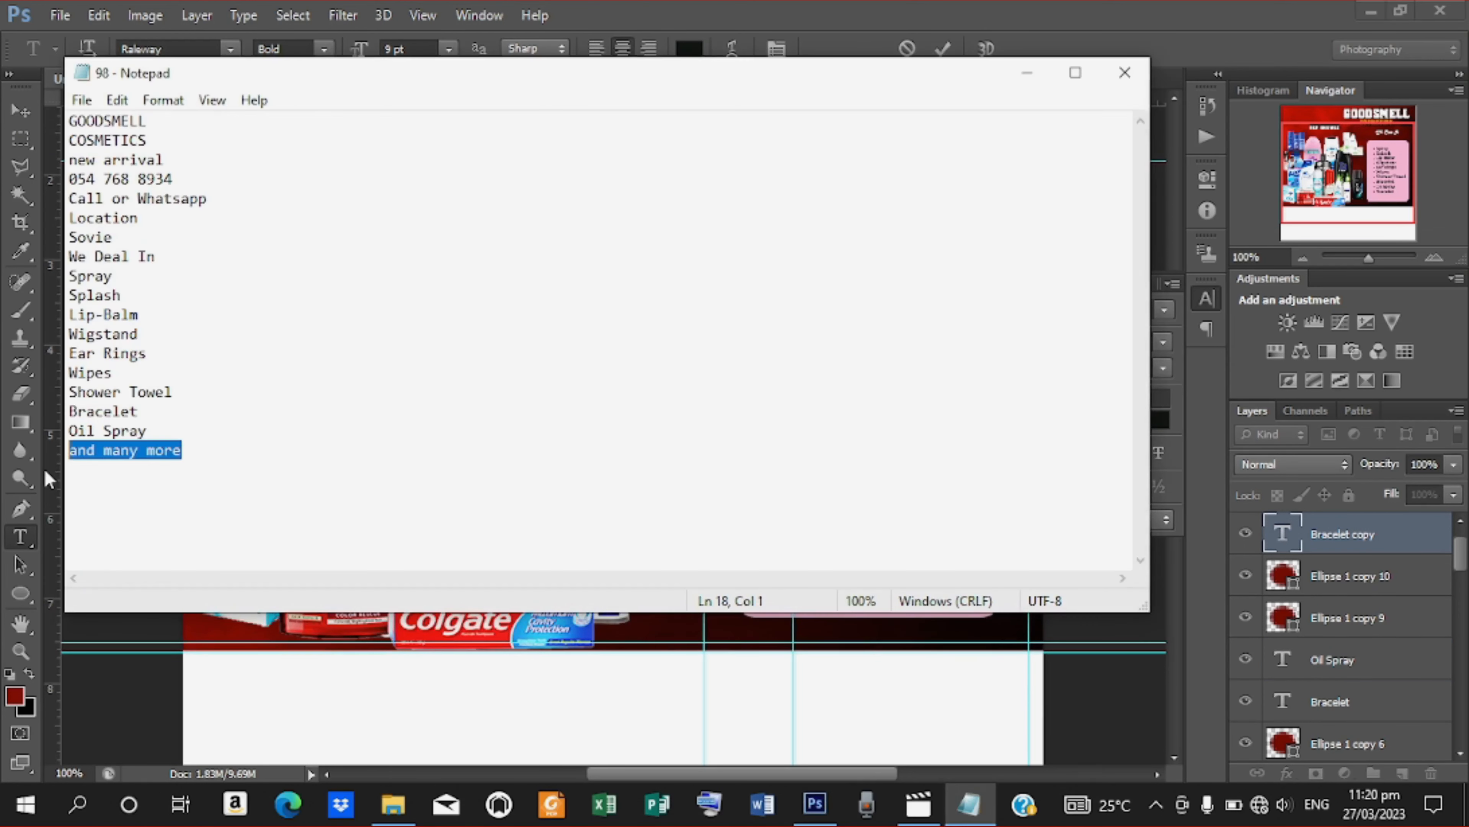
right_click(115, 457)
click(230, 524)
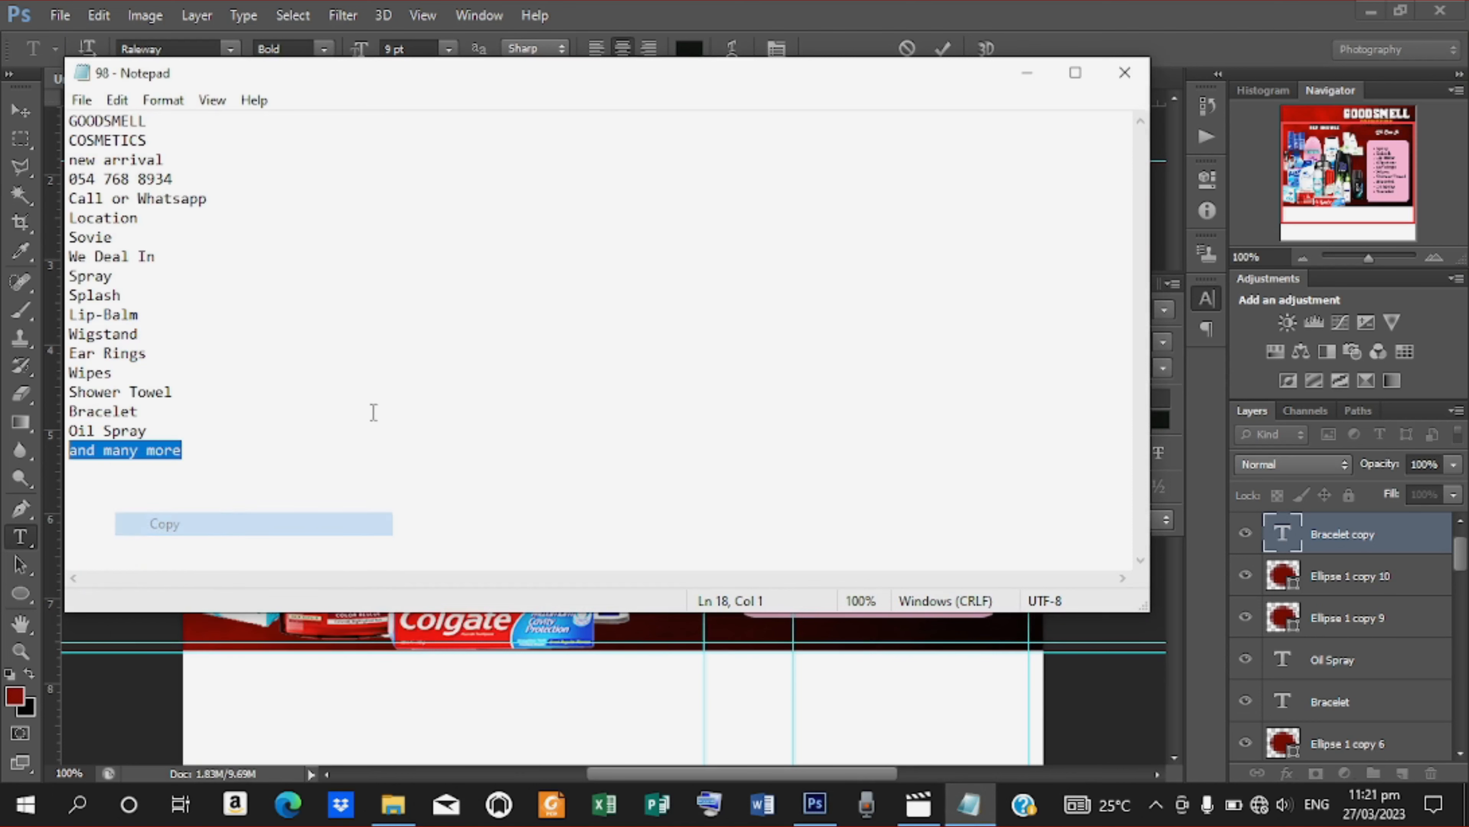
click(1014, 84)
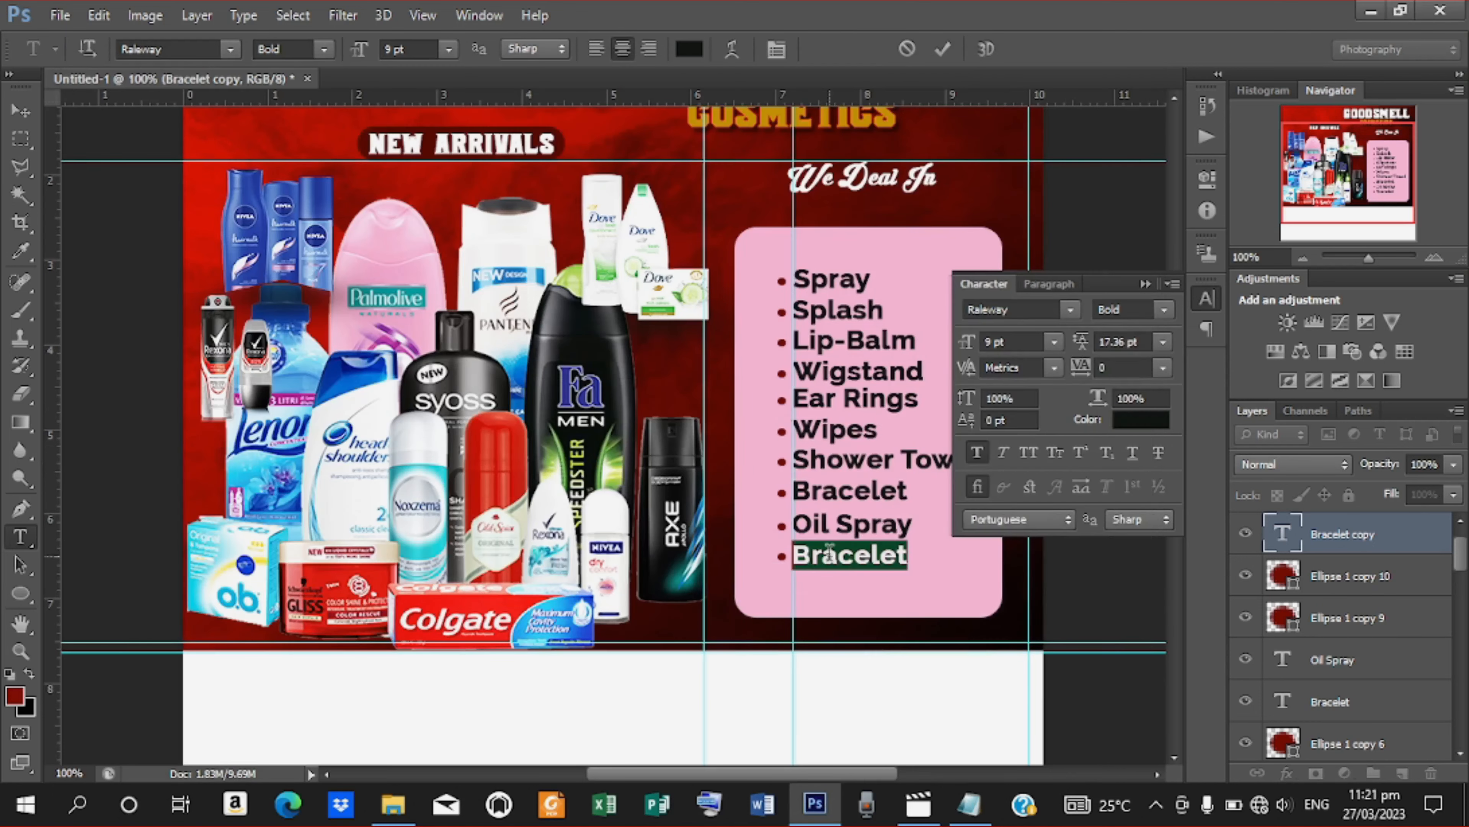
right_click(832, 565)
click(896, 253)
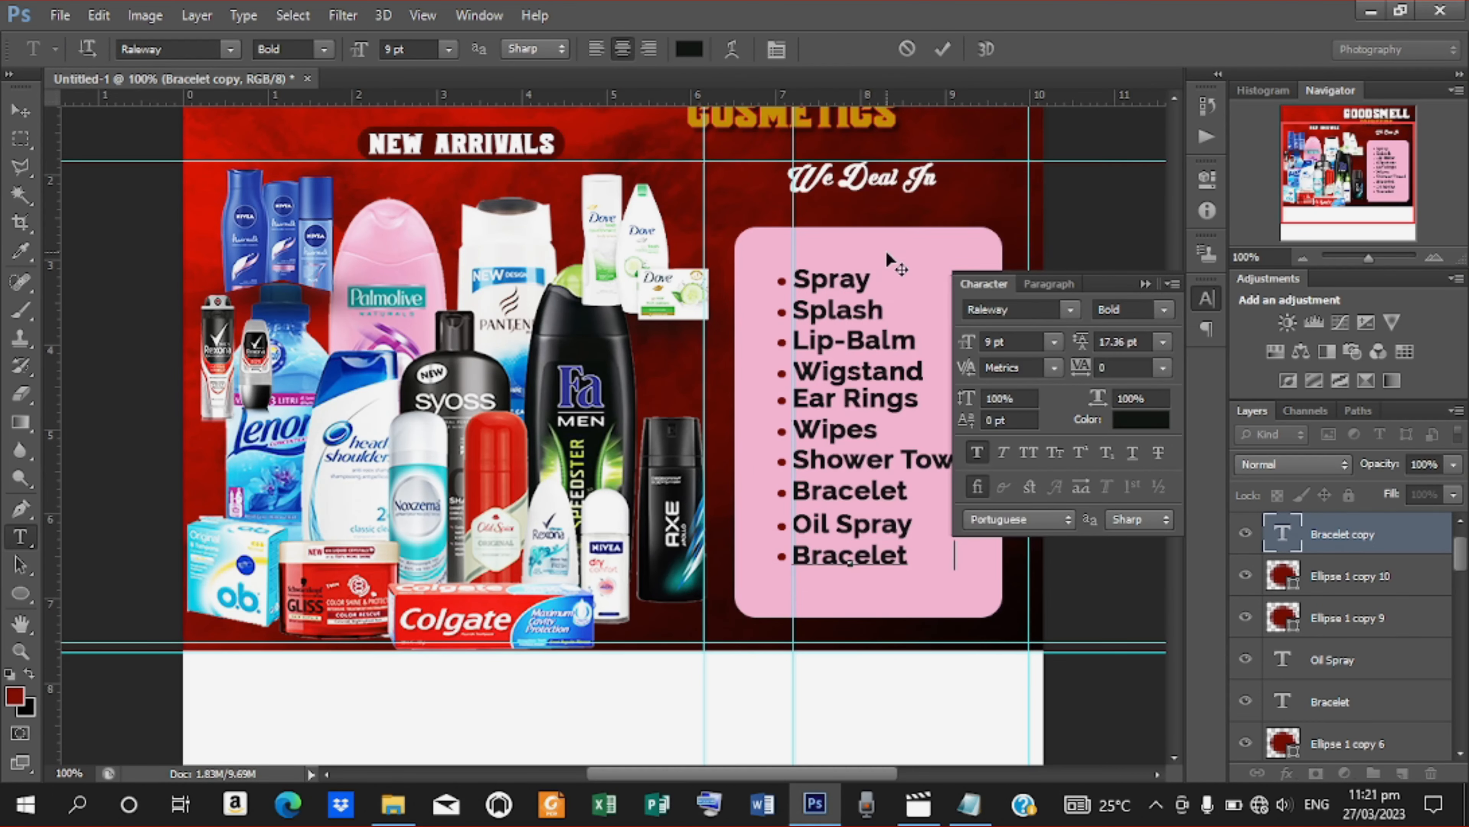
click(943, 49)
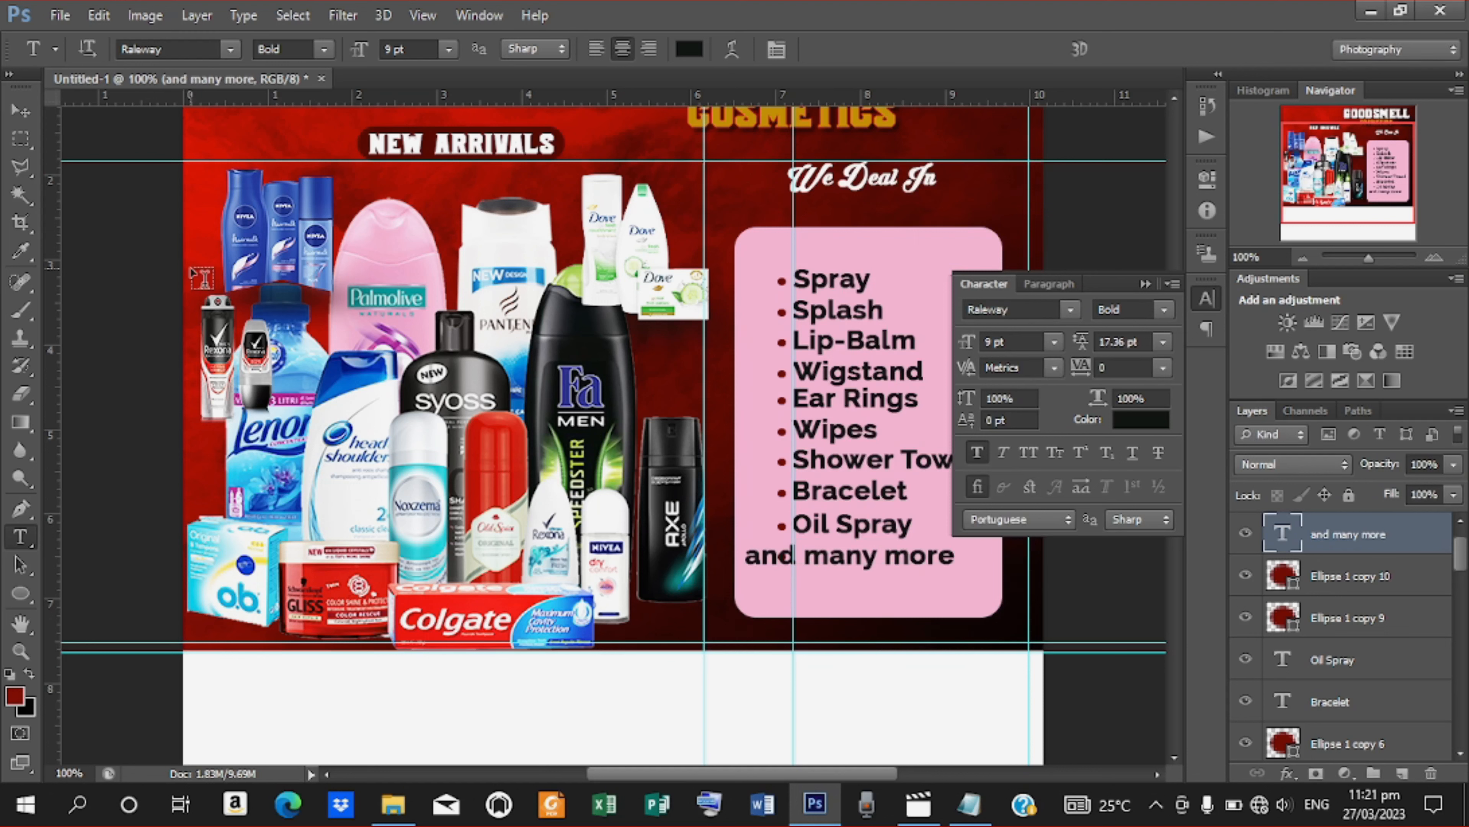
Move the "and many more" text down so it starts below the bullet column, and delete the leftover bullet above it
click(20, 110)
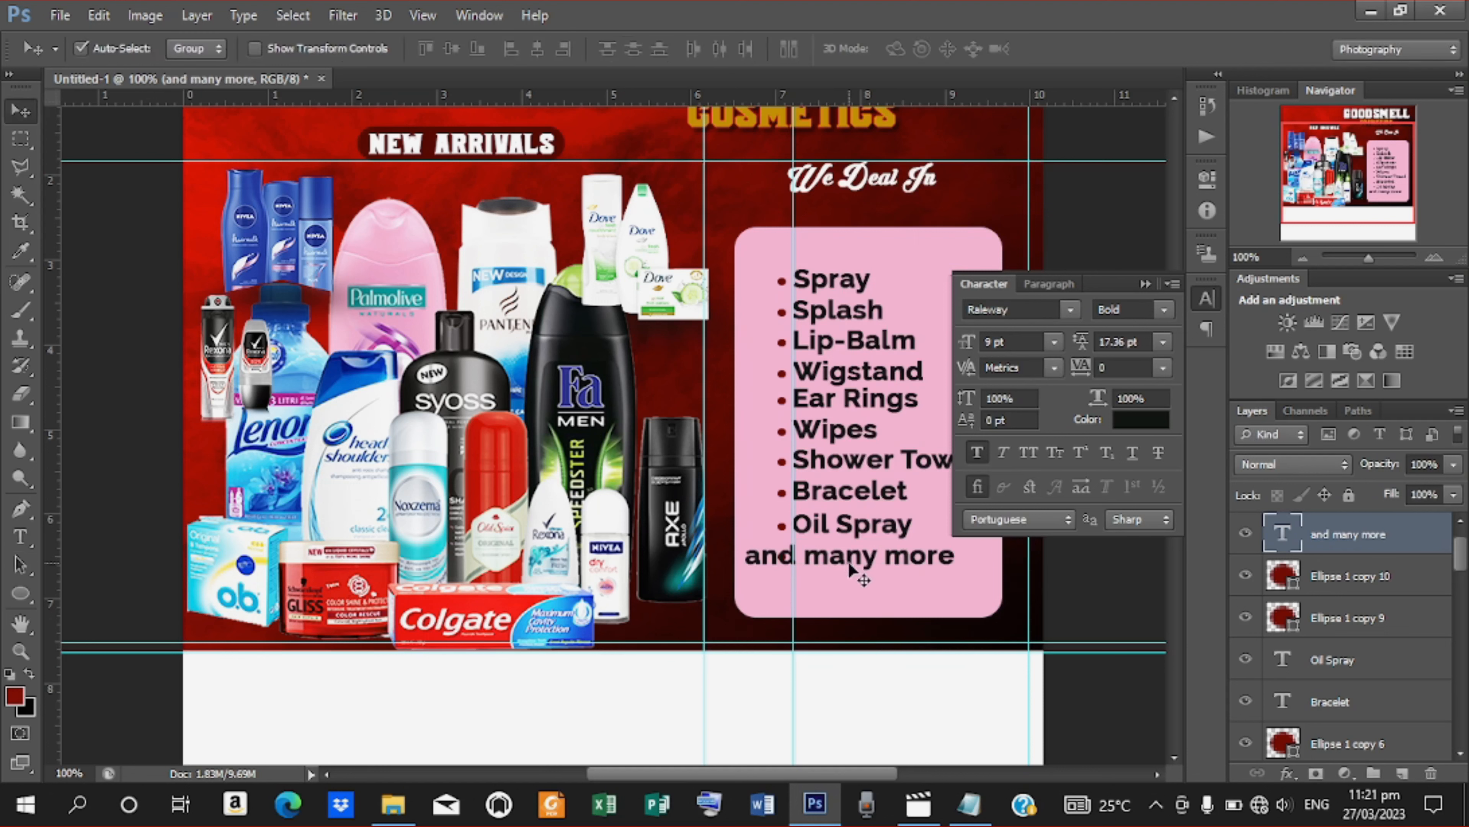
drag(853, 564, 822, 582)
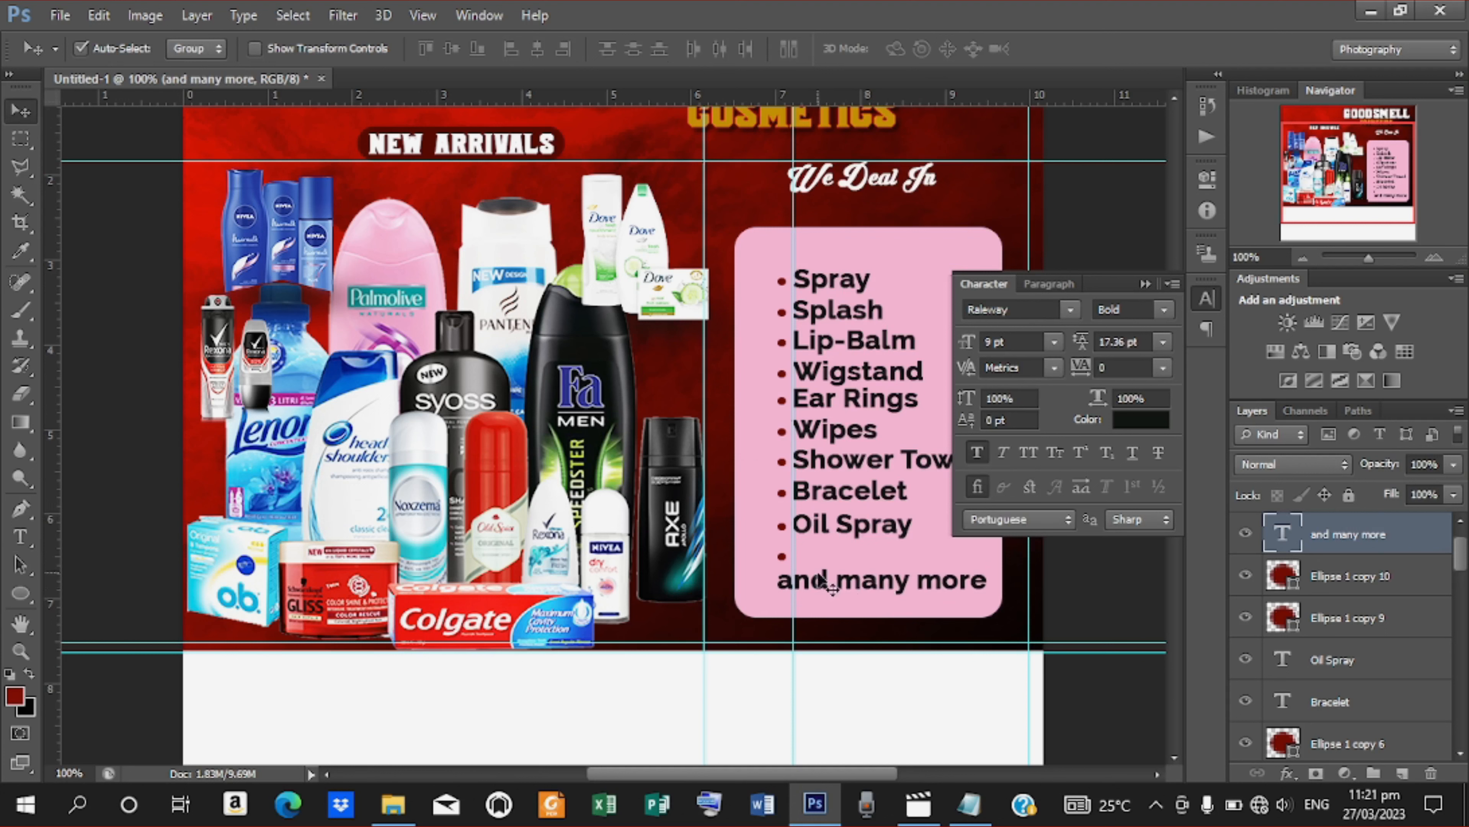
click(782, 555)
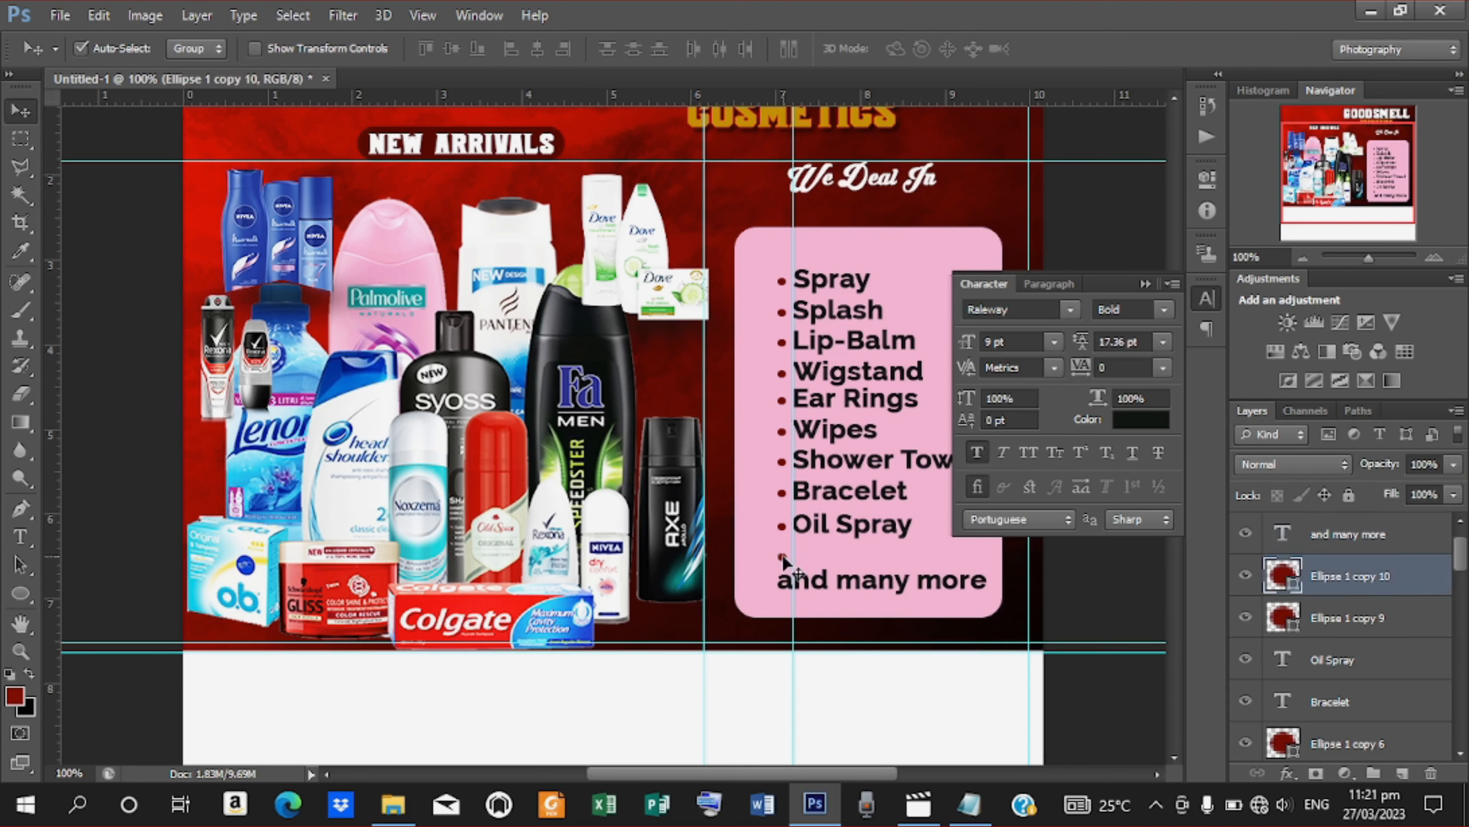
key(Delete)
Set the "and many more" text color to light gray #eeeeee
click(877, 582)
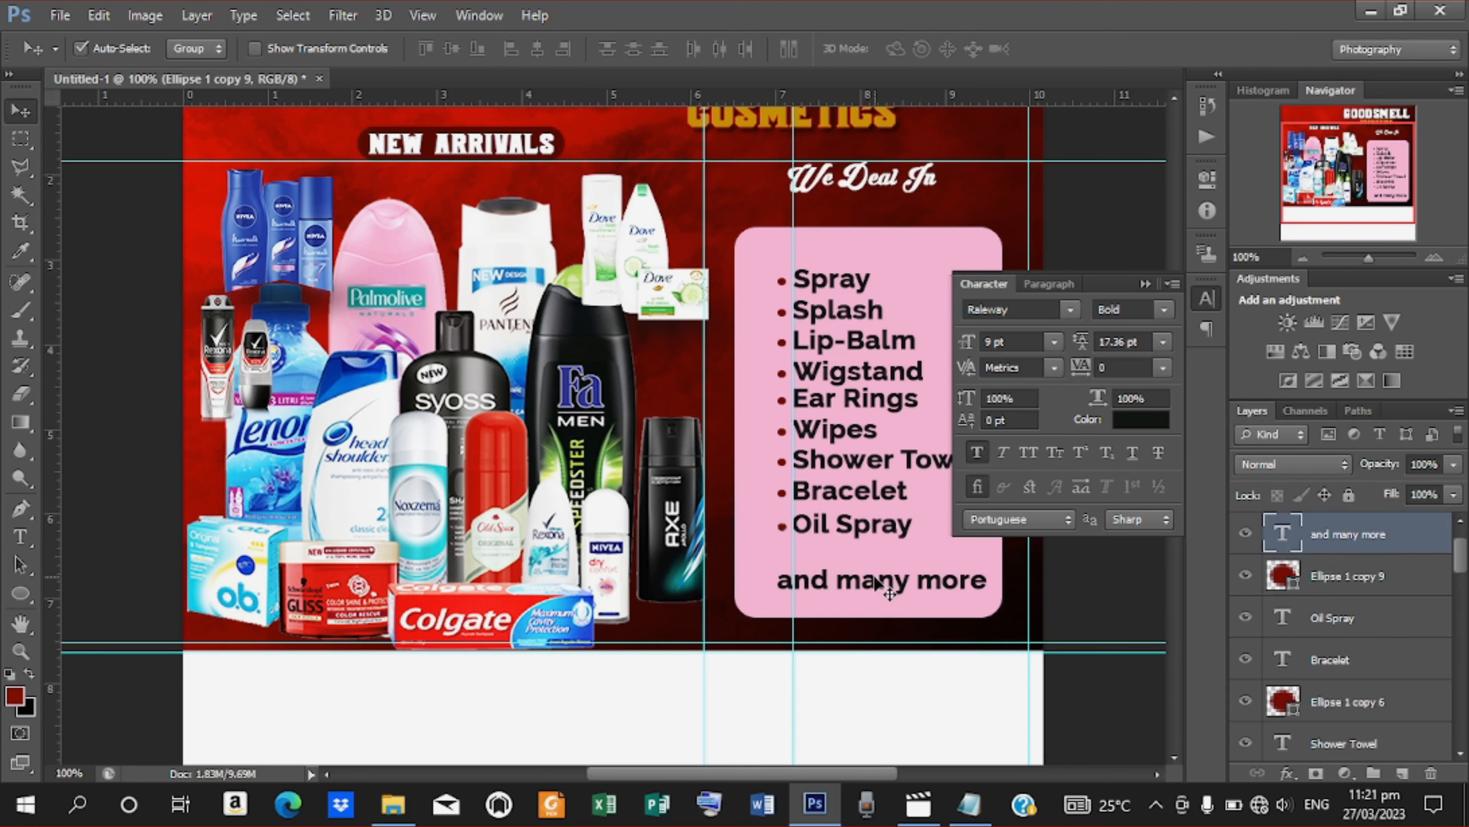
click(1150, 421)
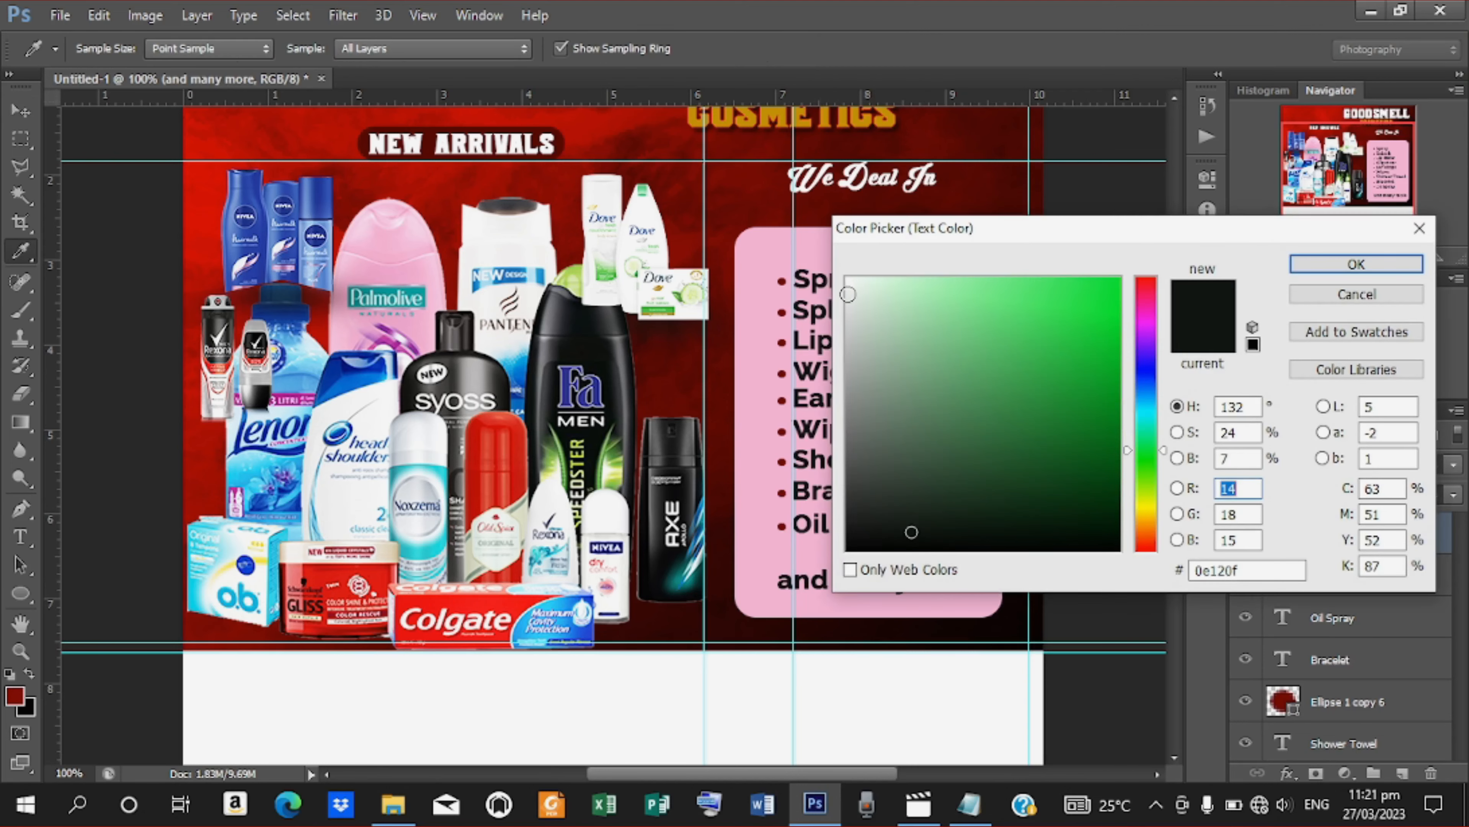
click(510, 262)
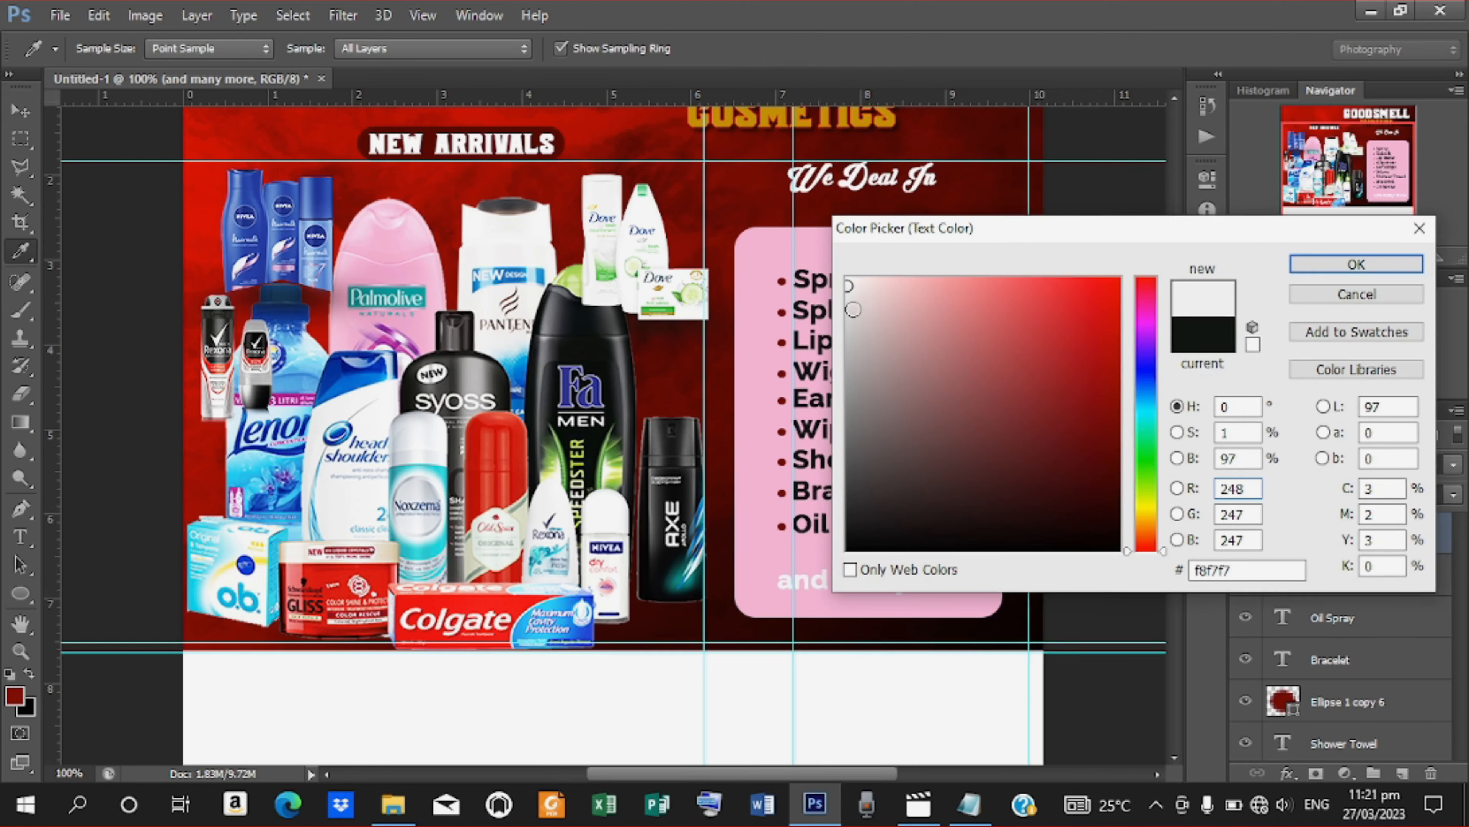
click(847, 320)
click(848, 304)
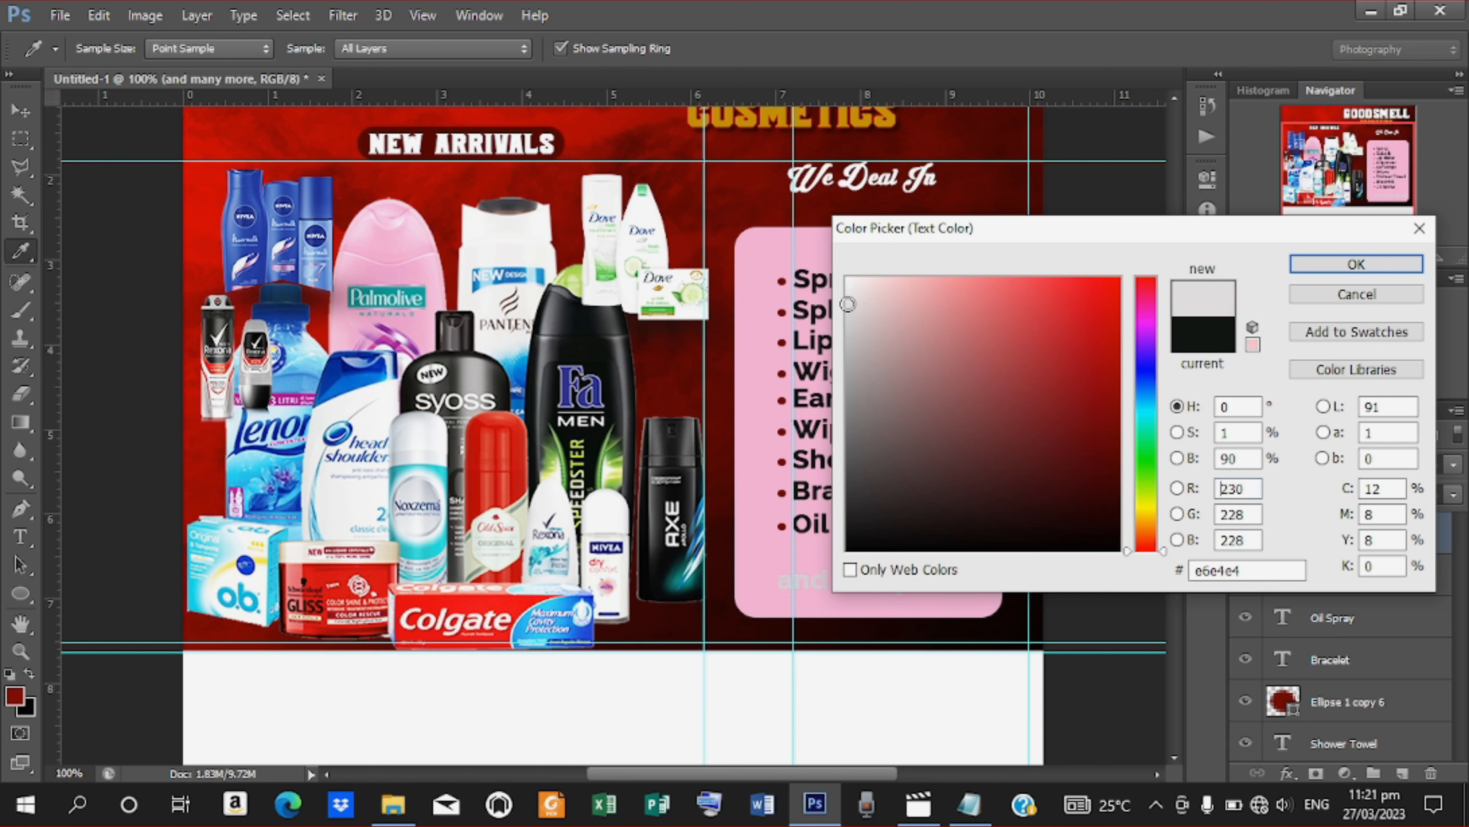
drag(847, 298, 842, 296)
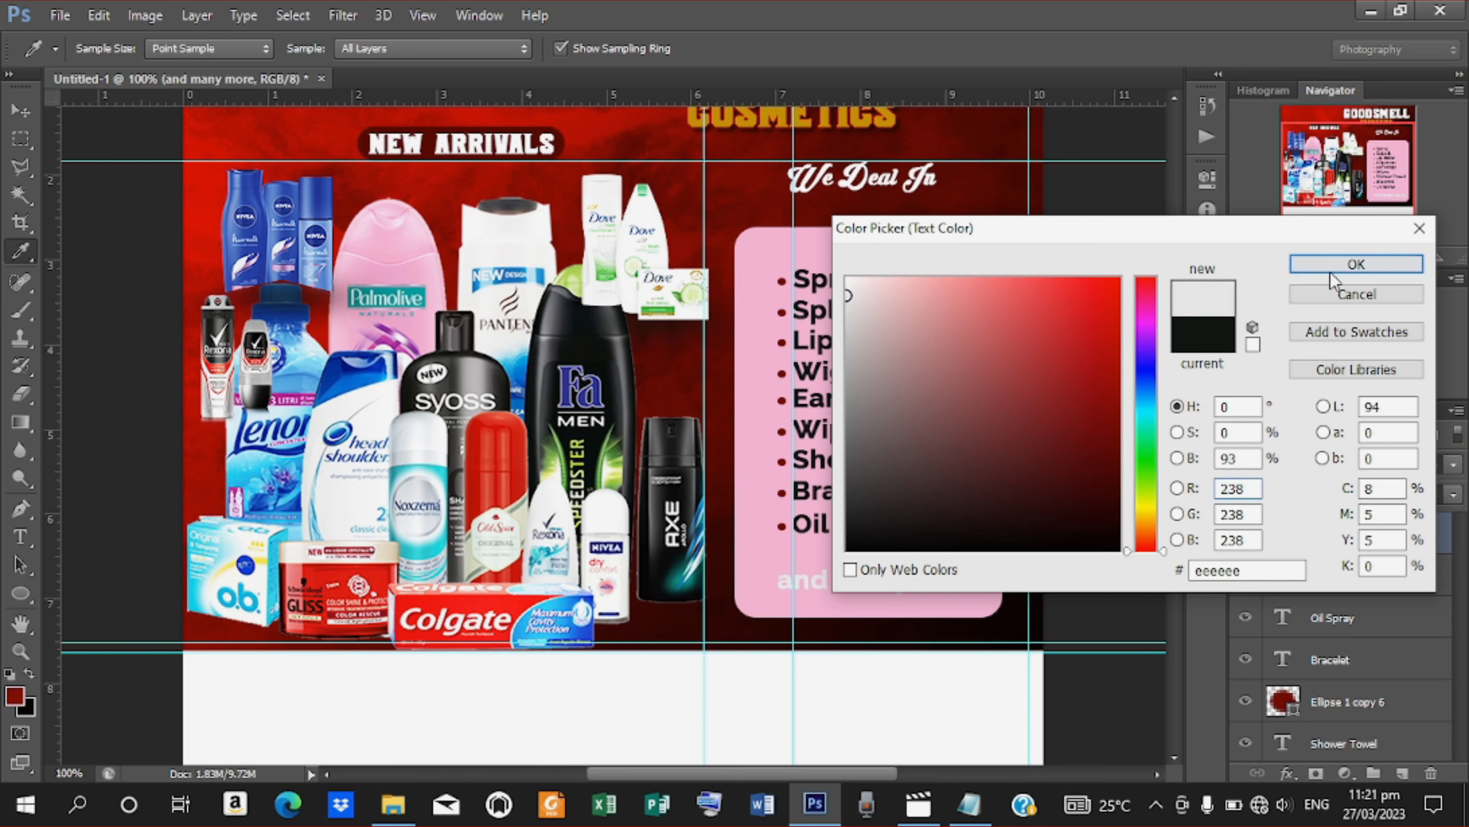
click(1341, 267)
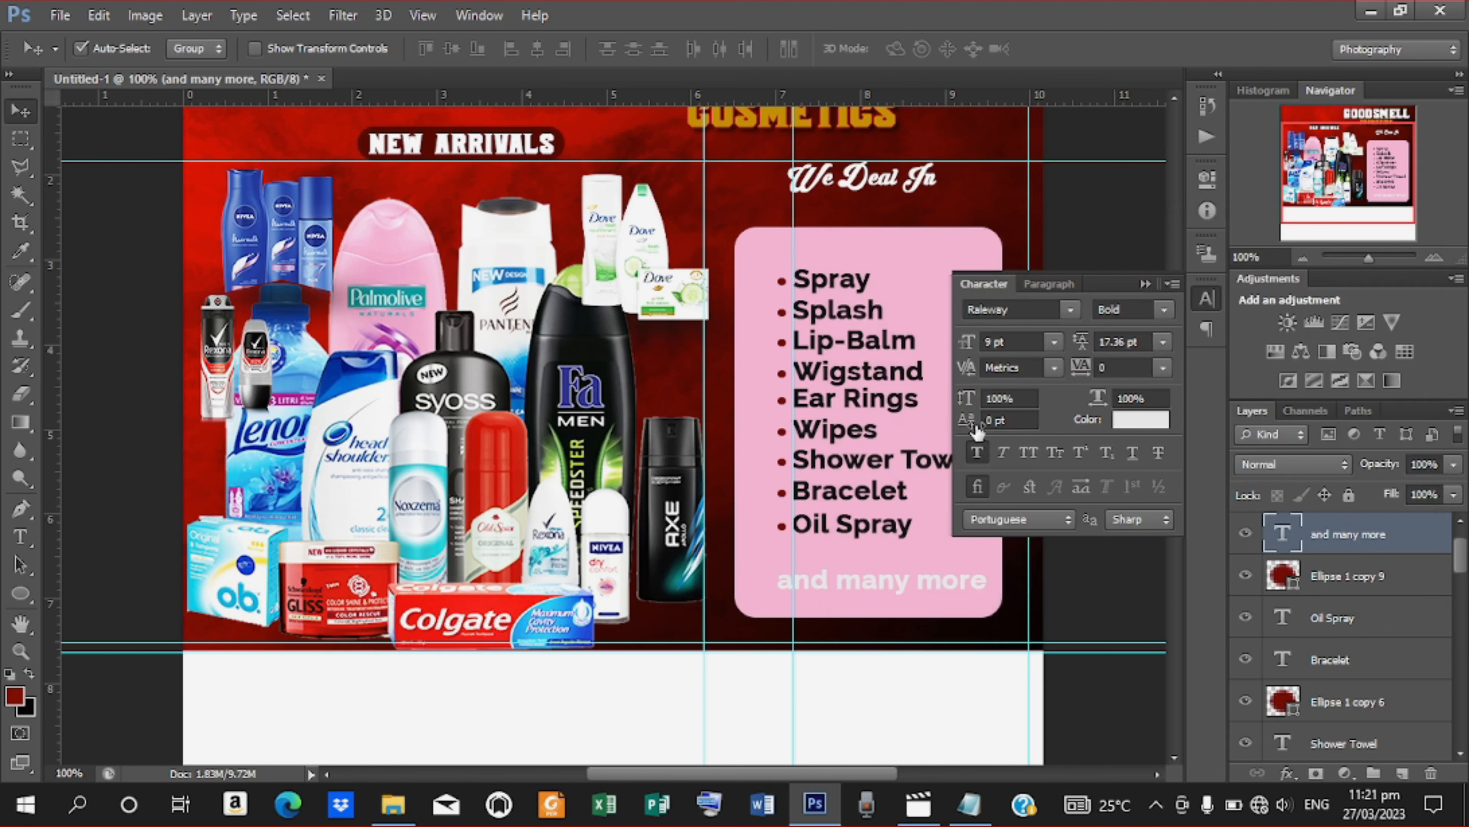
Change the "and many more" line to a wider sans-serif font at 6 pt and move it slightly up toward Oil Spray
click(1071, 310)
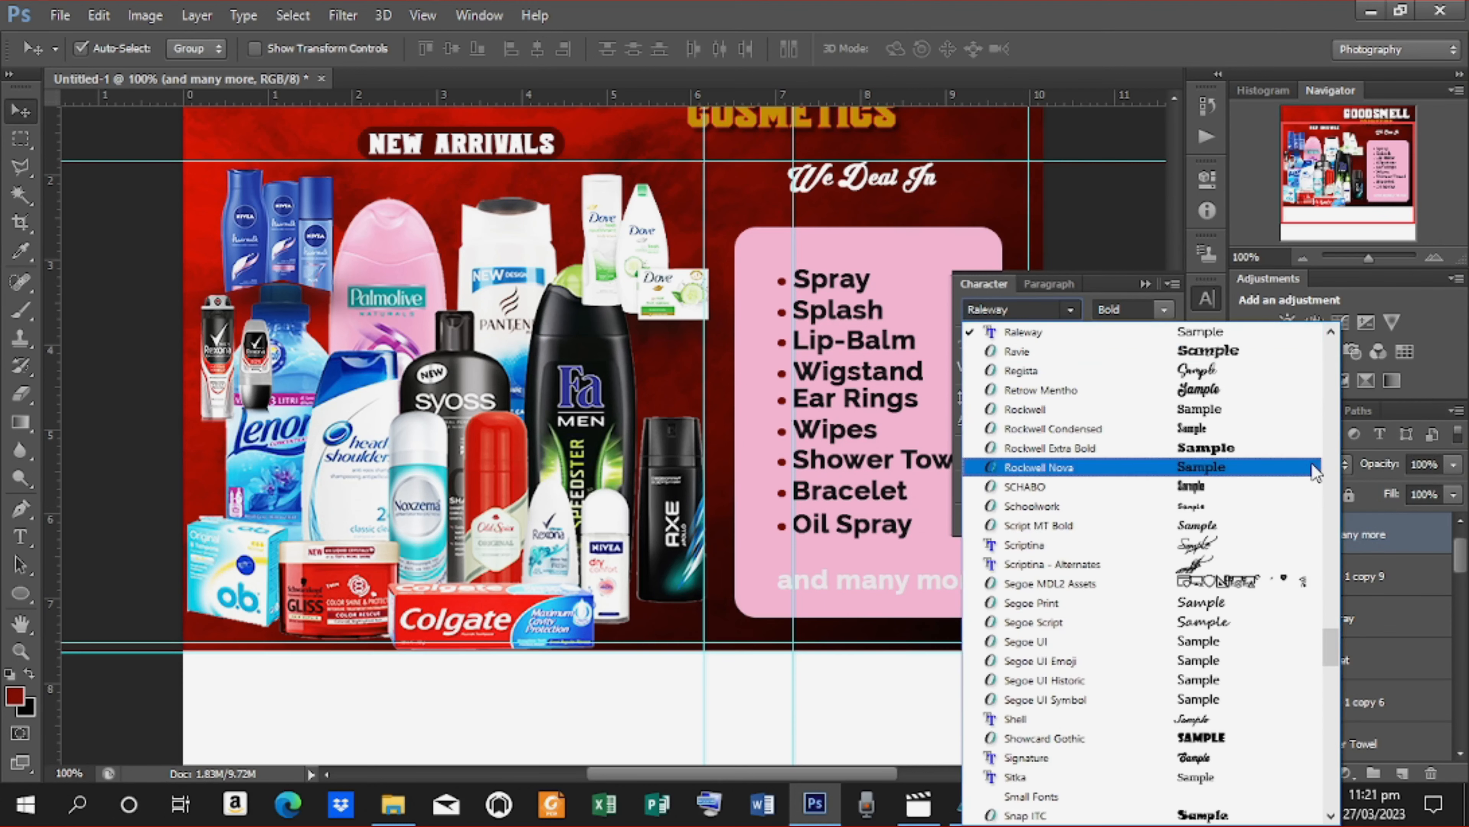
drag(1330, 653, 1324, 439)
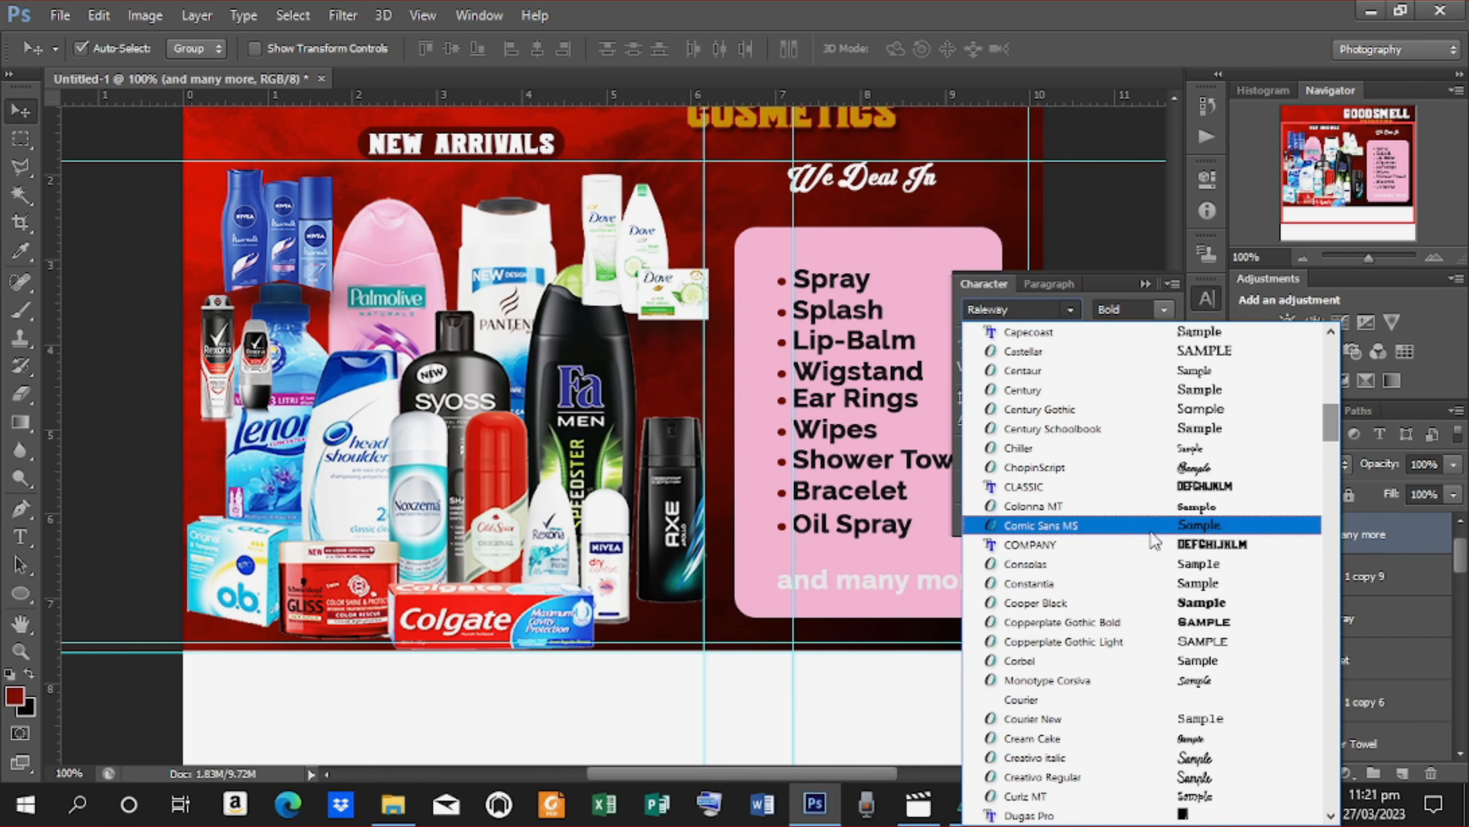
click(1071, 546)
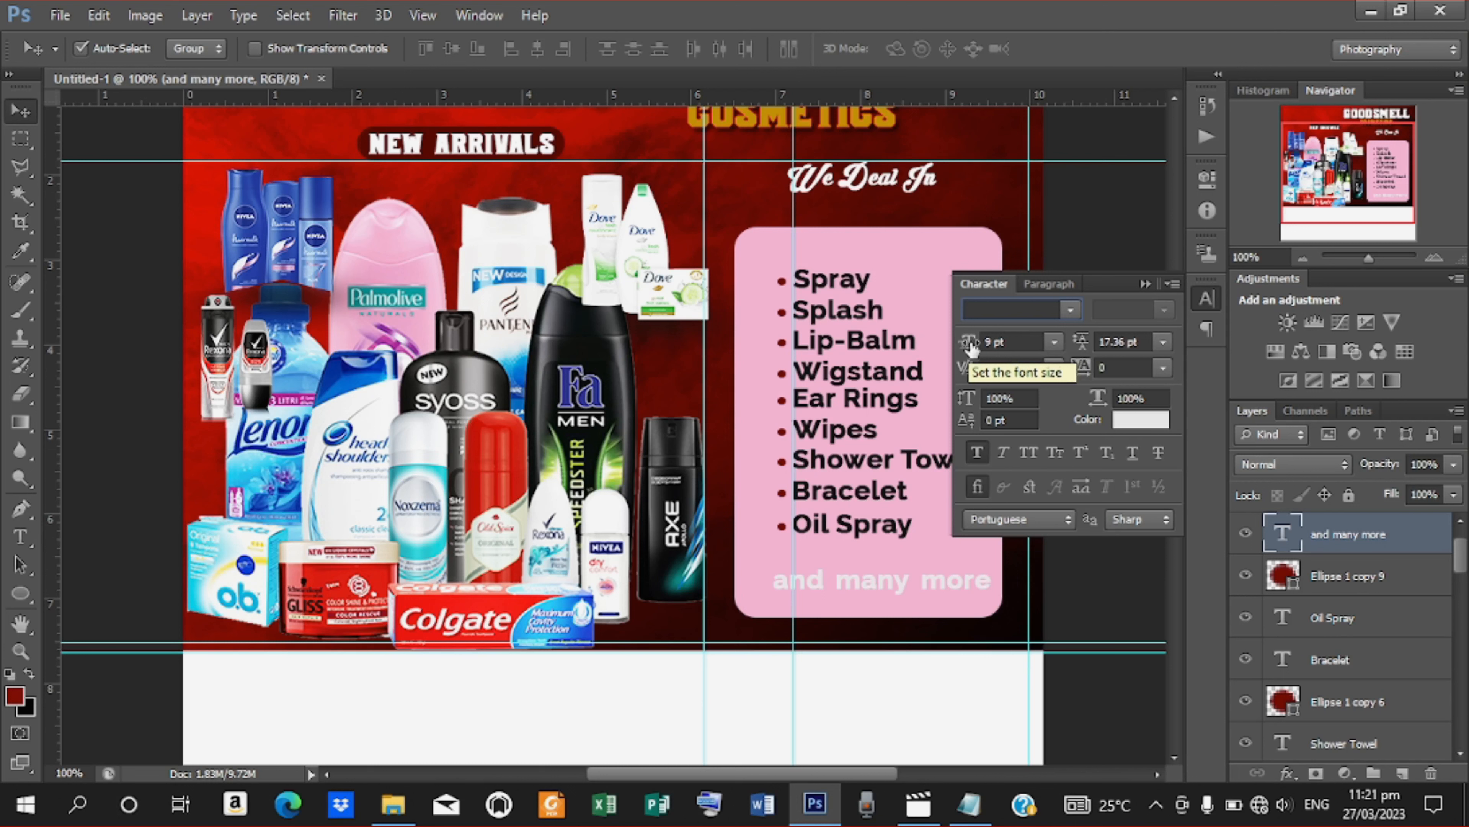
drag(973, 346, 968, 347)
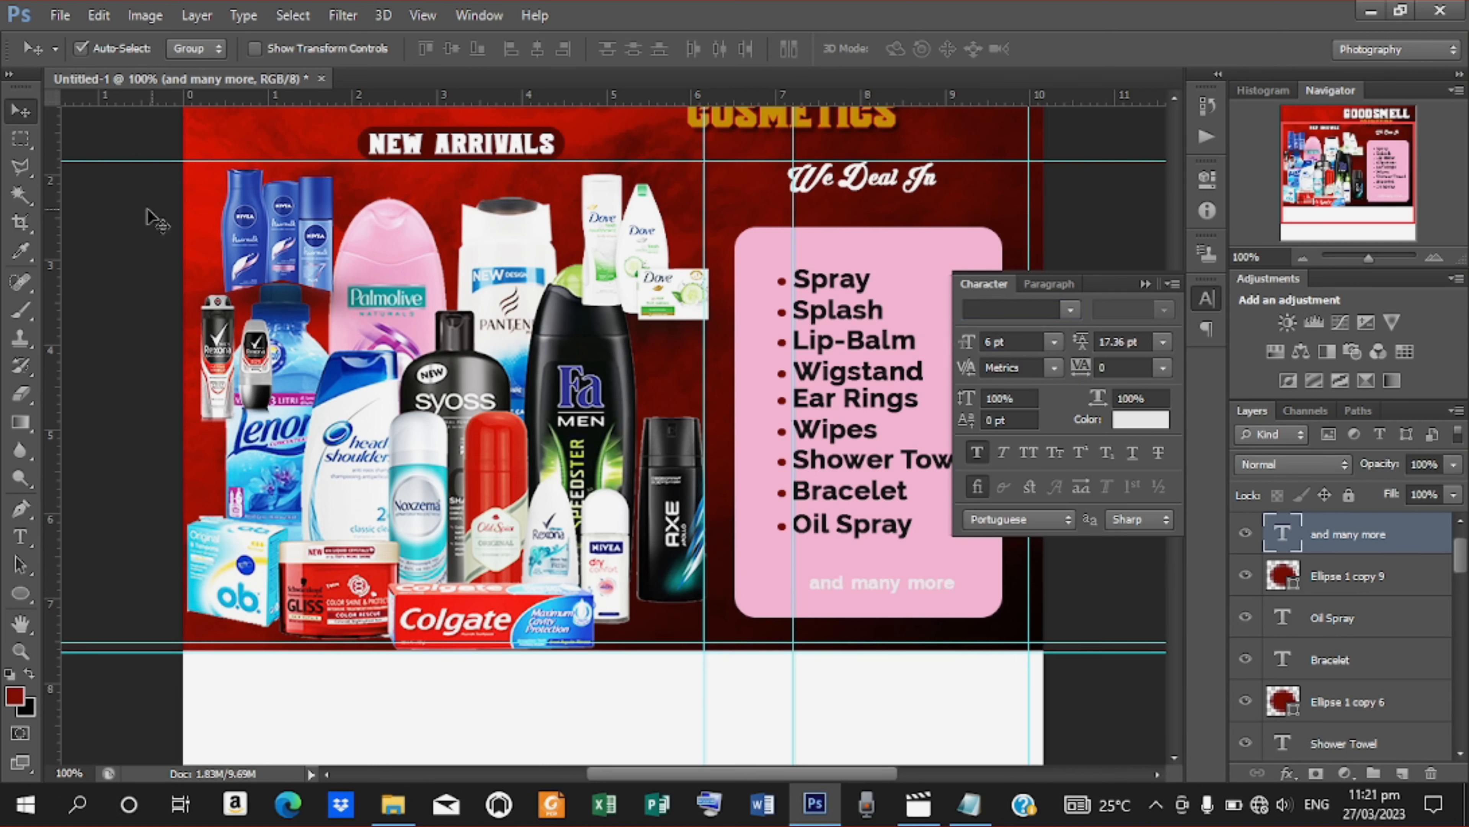
drag(900, 583, 888, 577)
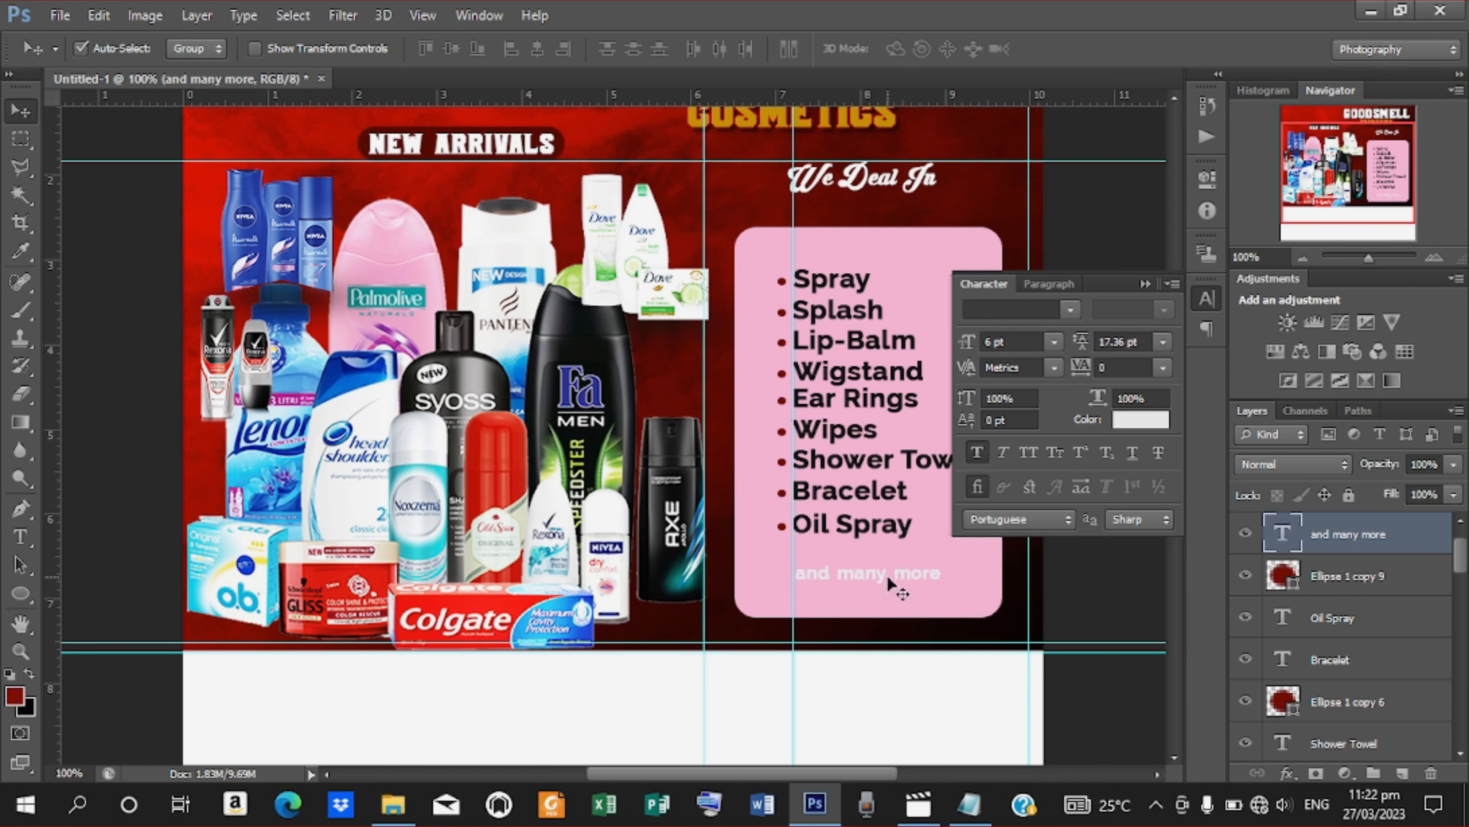
Change the "and many more" text color to dark brown #6b4e00, darkened from the gold of the COSMETICS title
click(1128, 423)
click(780, 104)
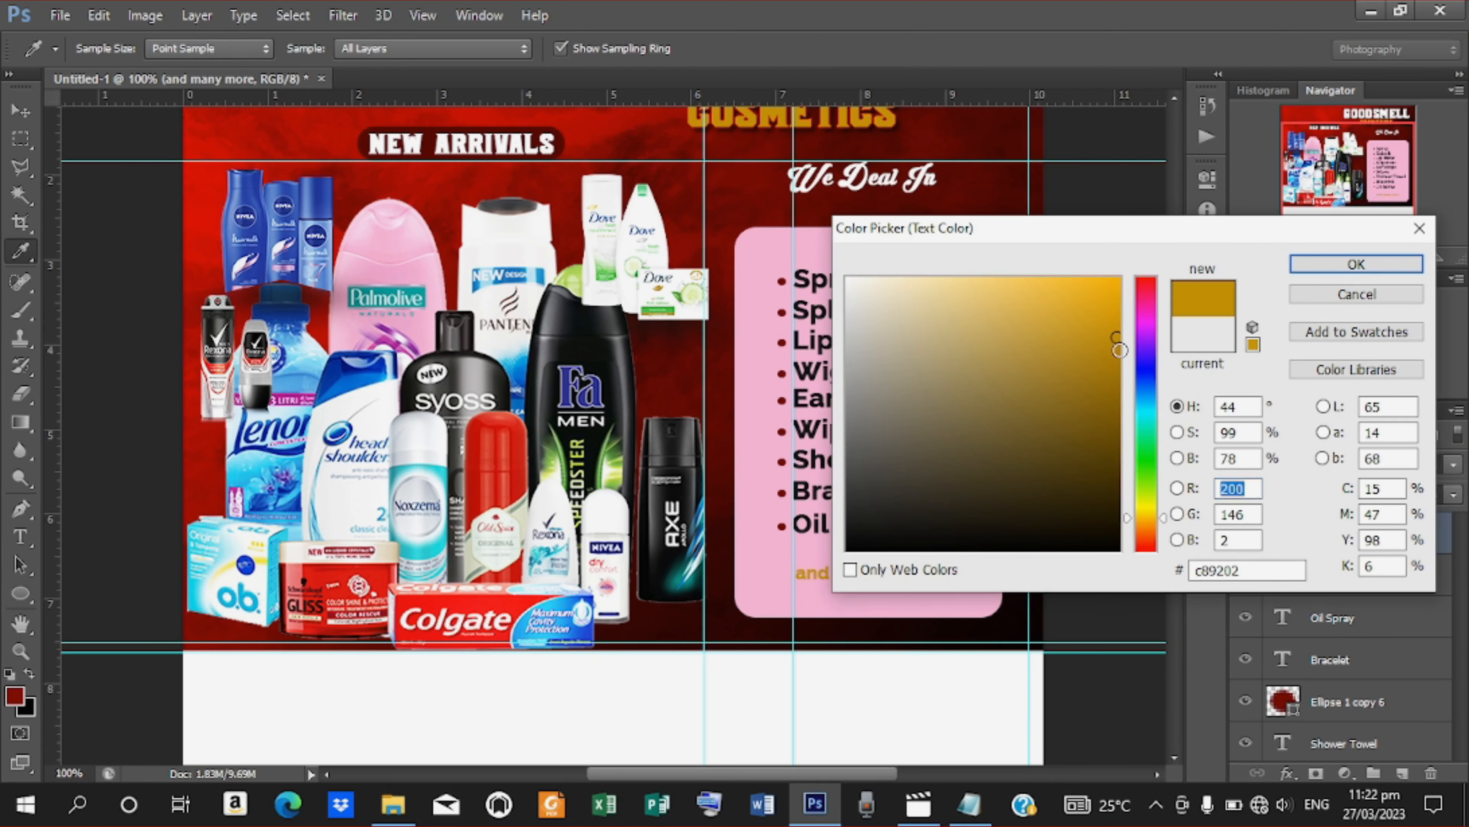
drag(1125, 360, 1129, 446)
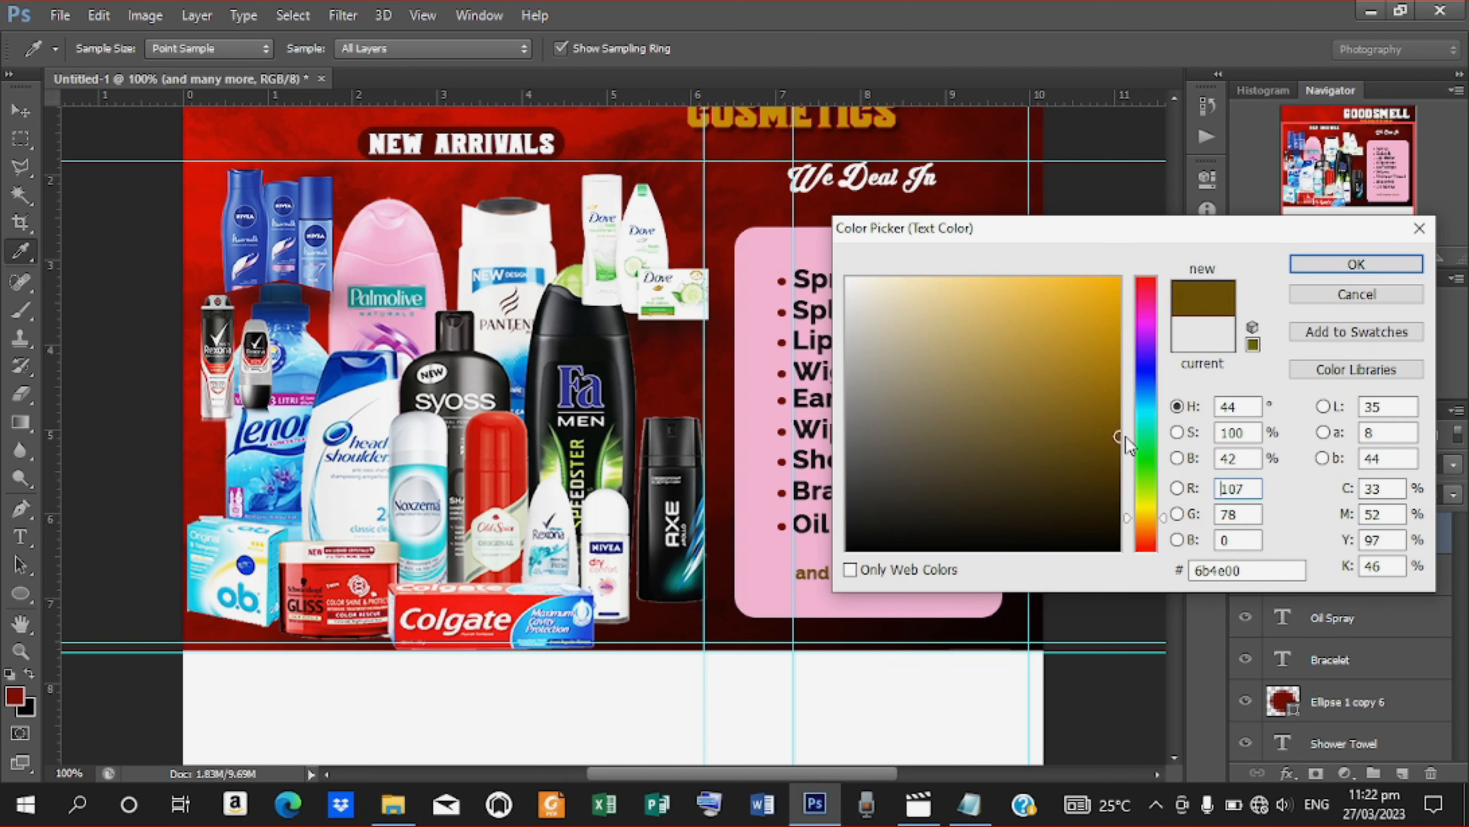
click(1296, 270)
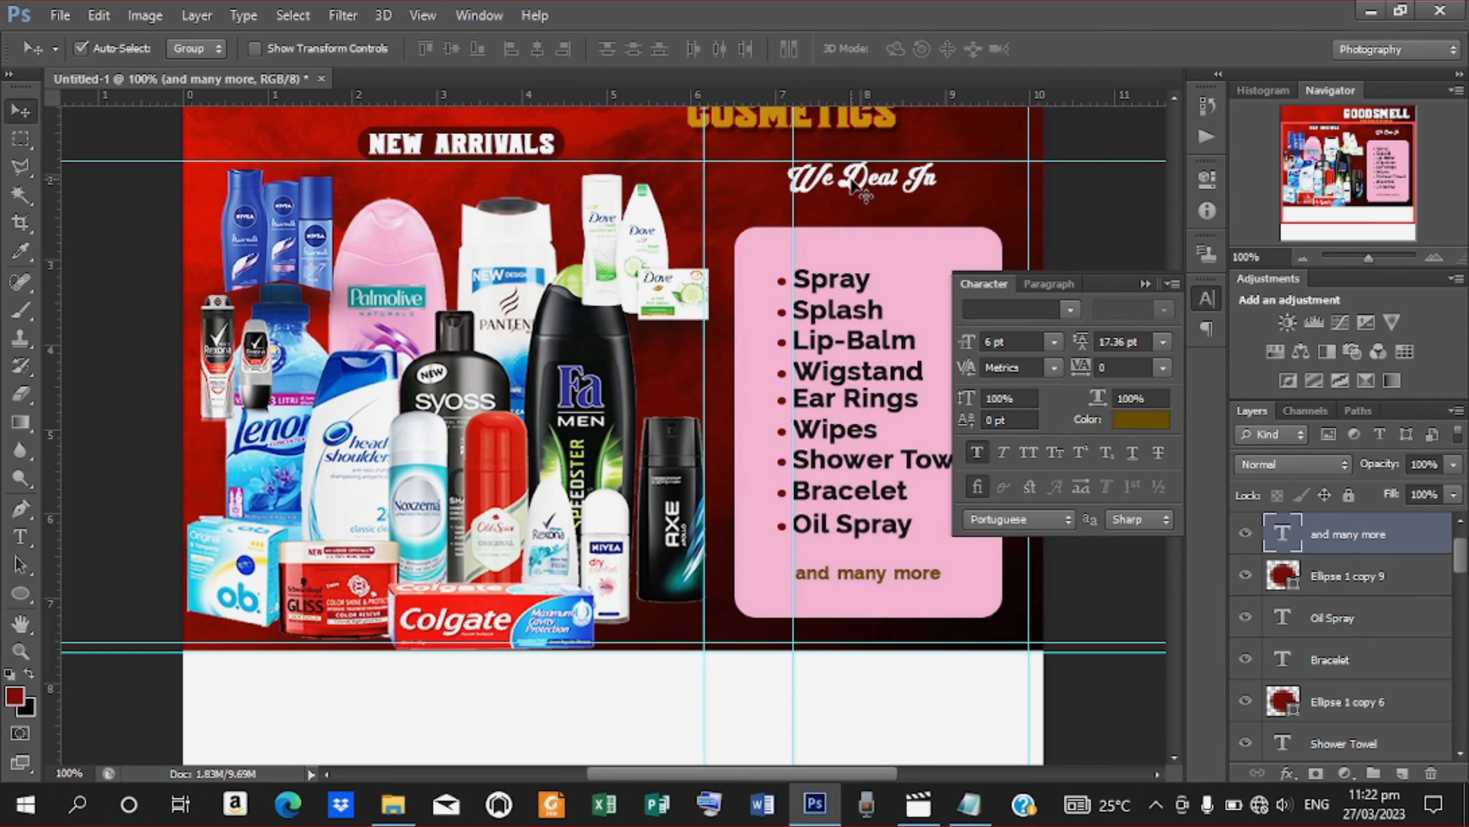
Move the "We Deal In" heading down onto the pink panel's upper edge and bring its layer above Rounded Rectangle 2
click(854, 183)
drag(854, 183, 862, 233)
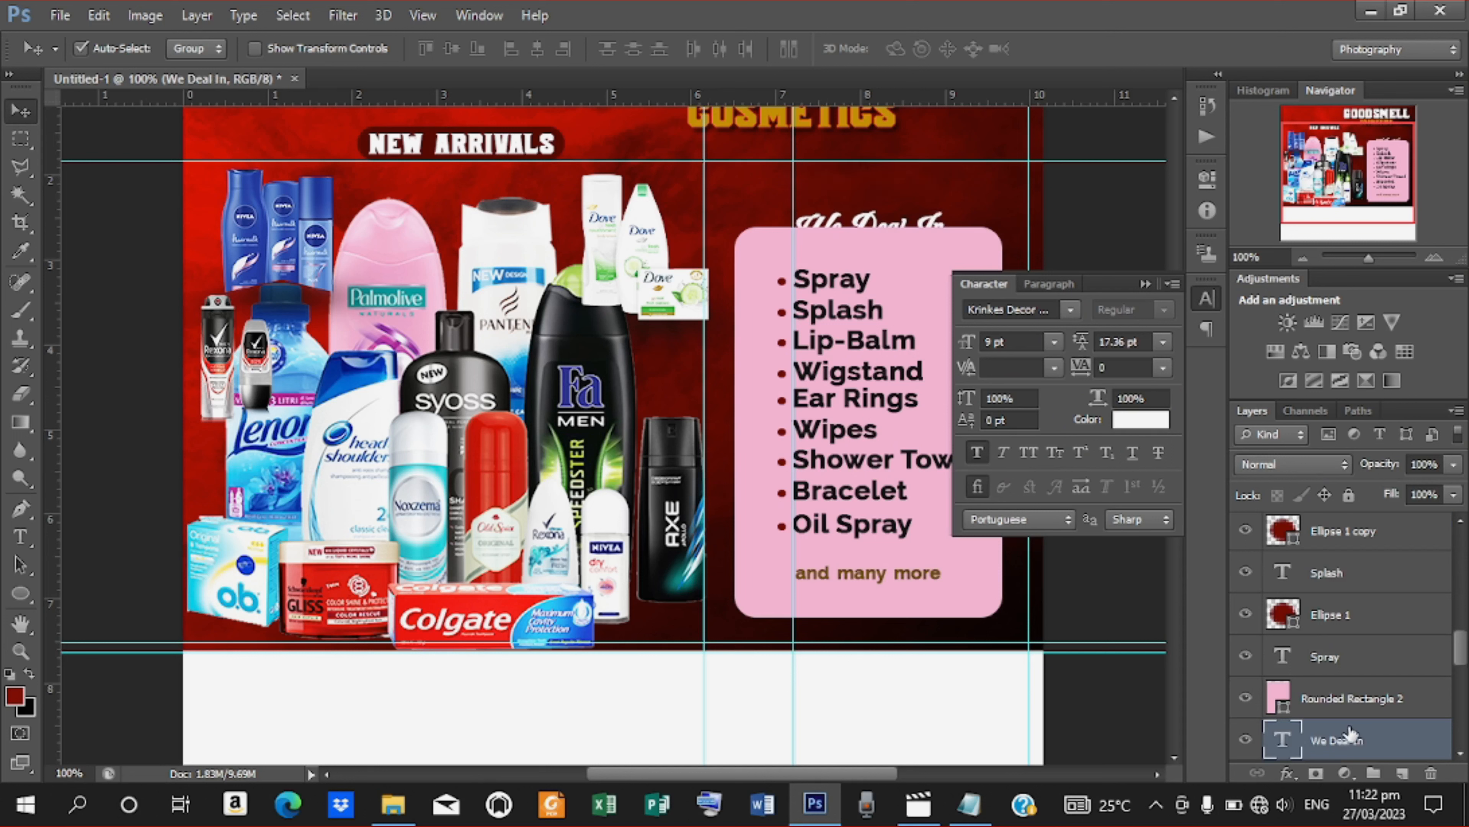
drag(1349, 734, 1350, 693)
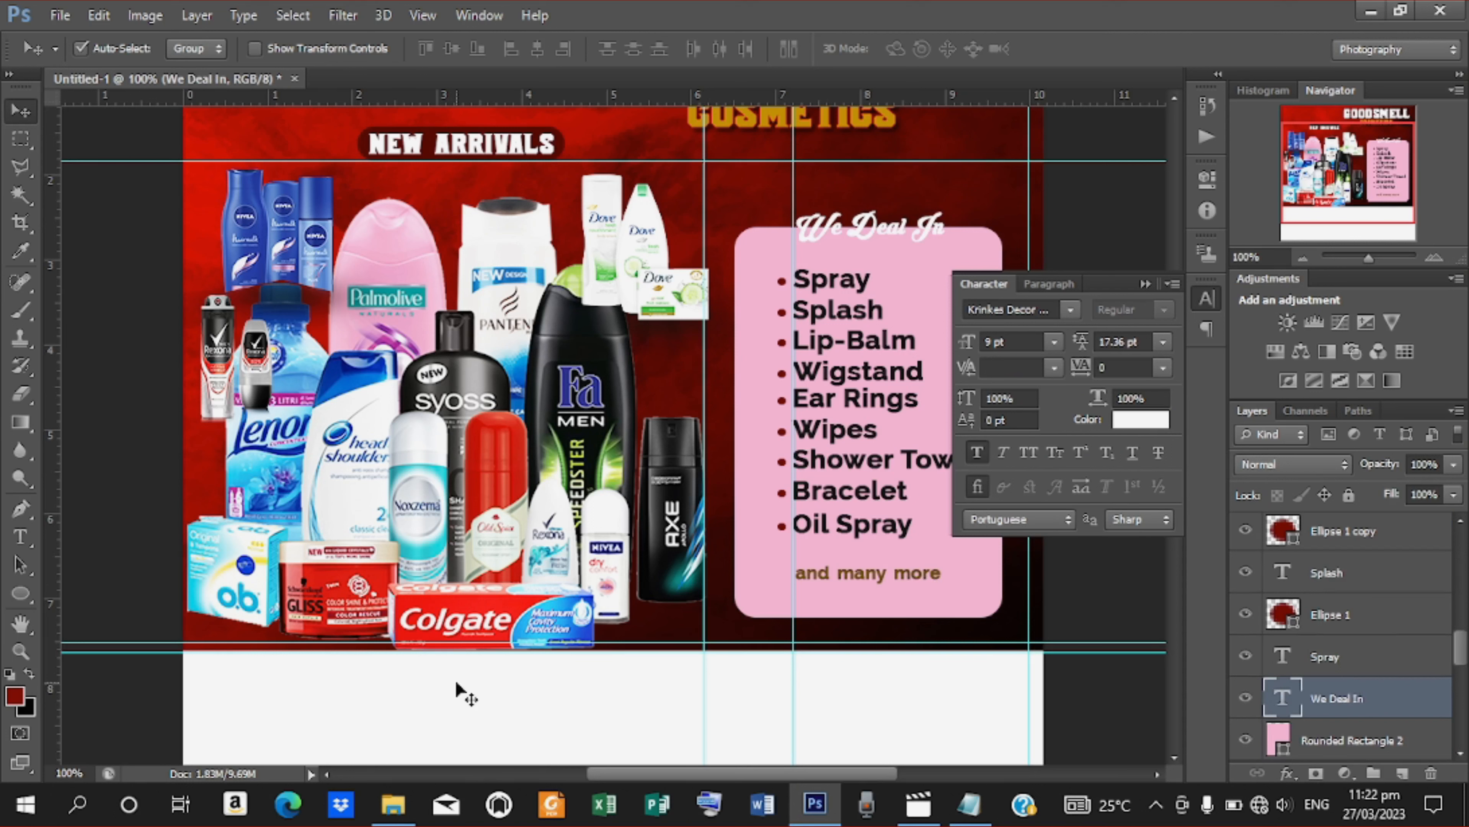
Draw a rectangle of about 149 × 39 px over the "We Deal In" heading
click(17, 601)
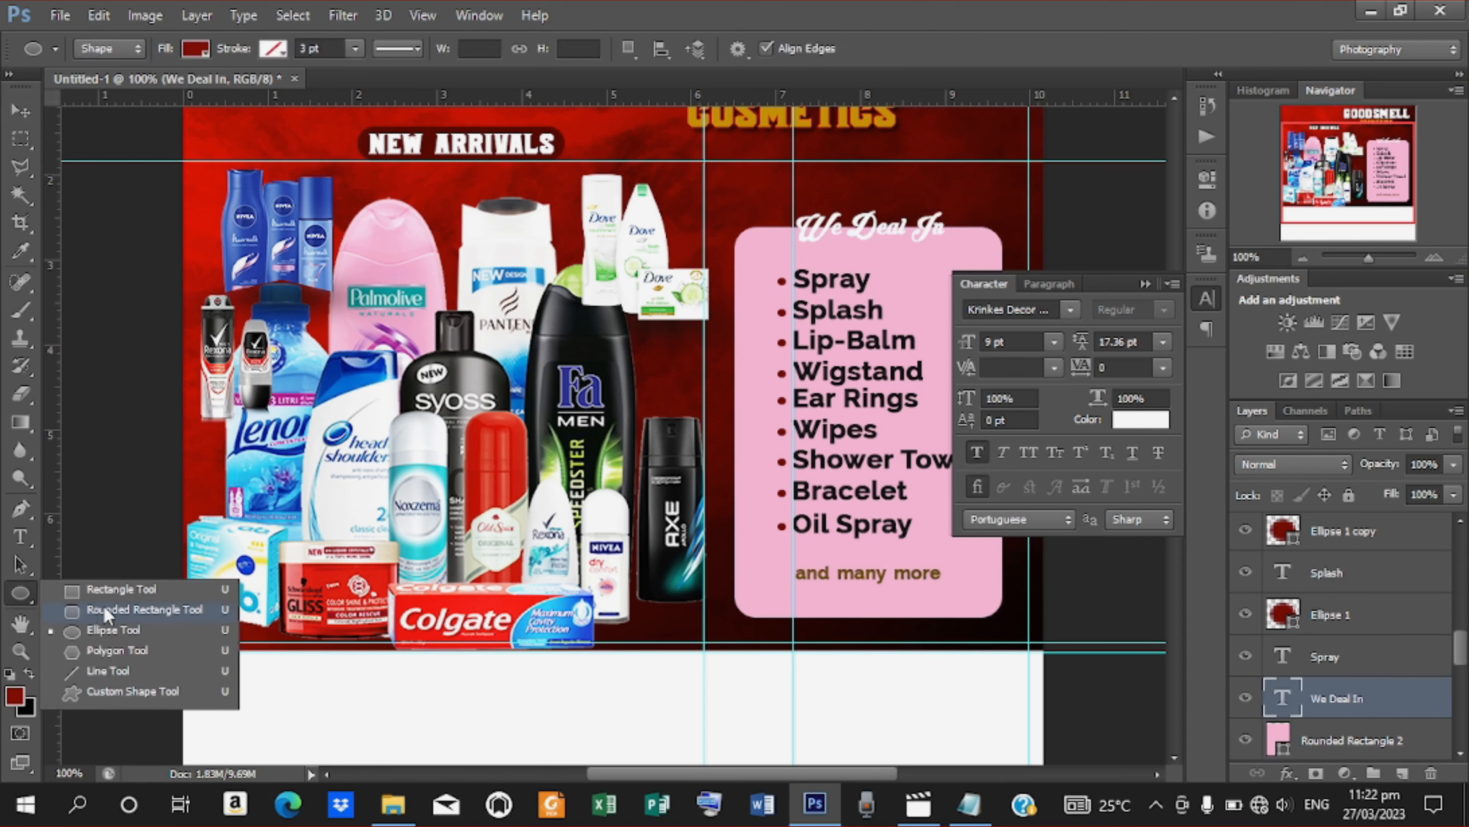
click(115, 590)
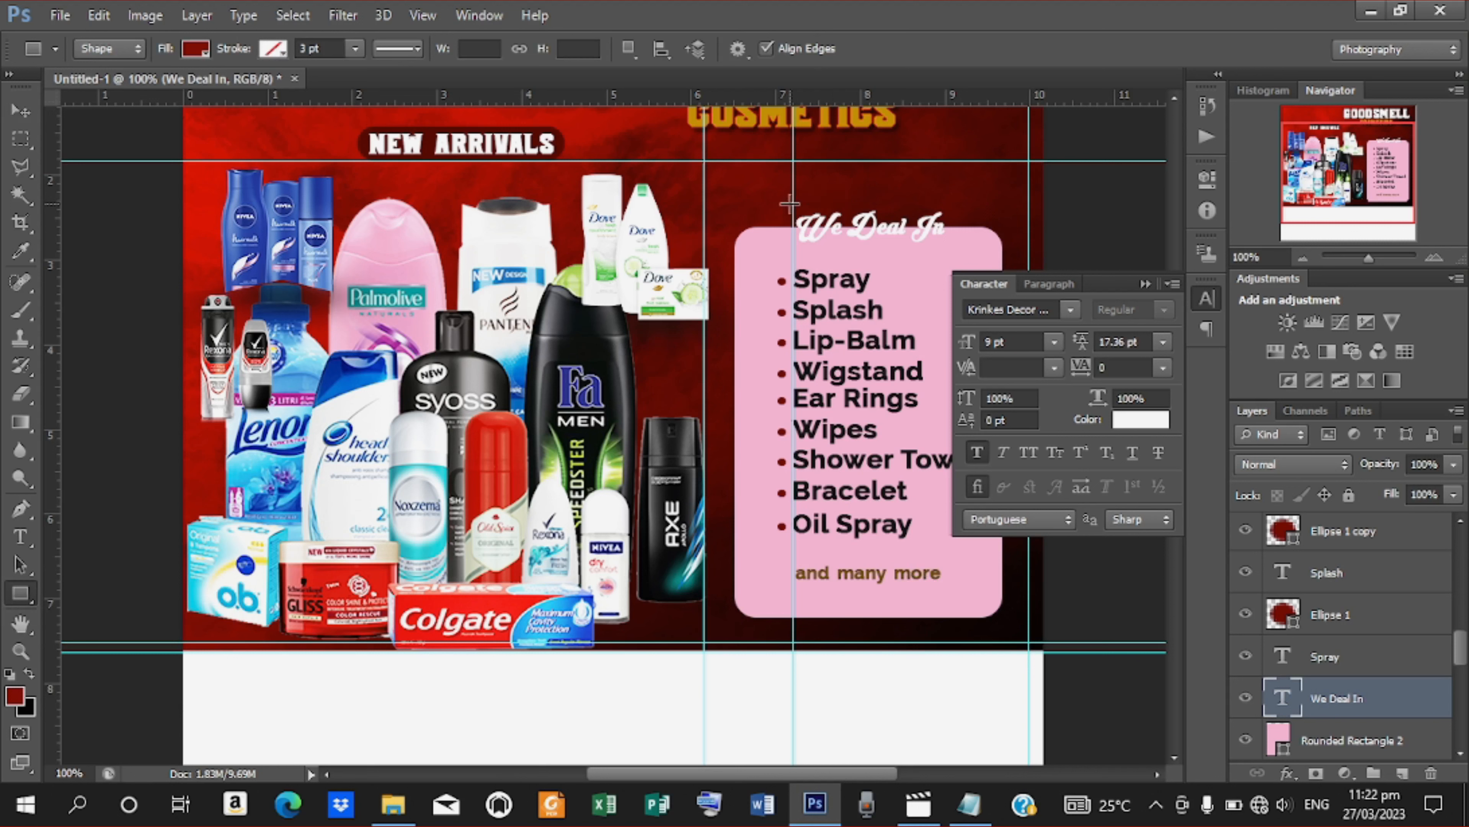
drag(794, 205, 953, 246)
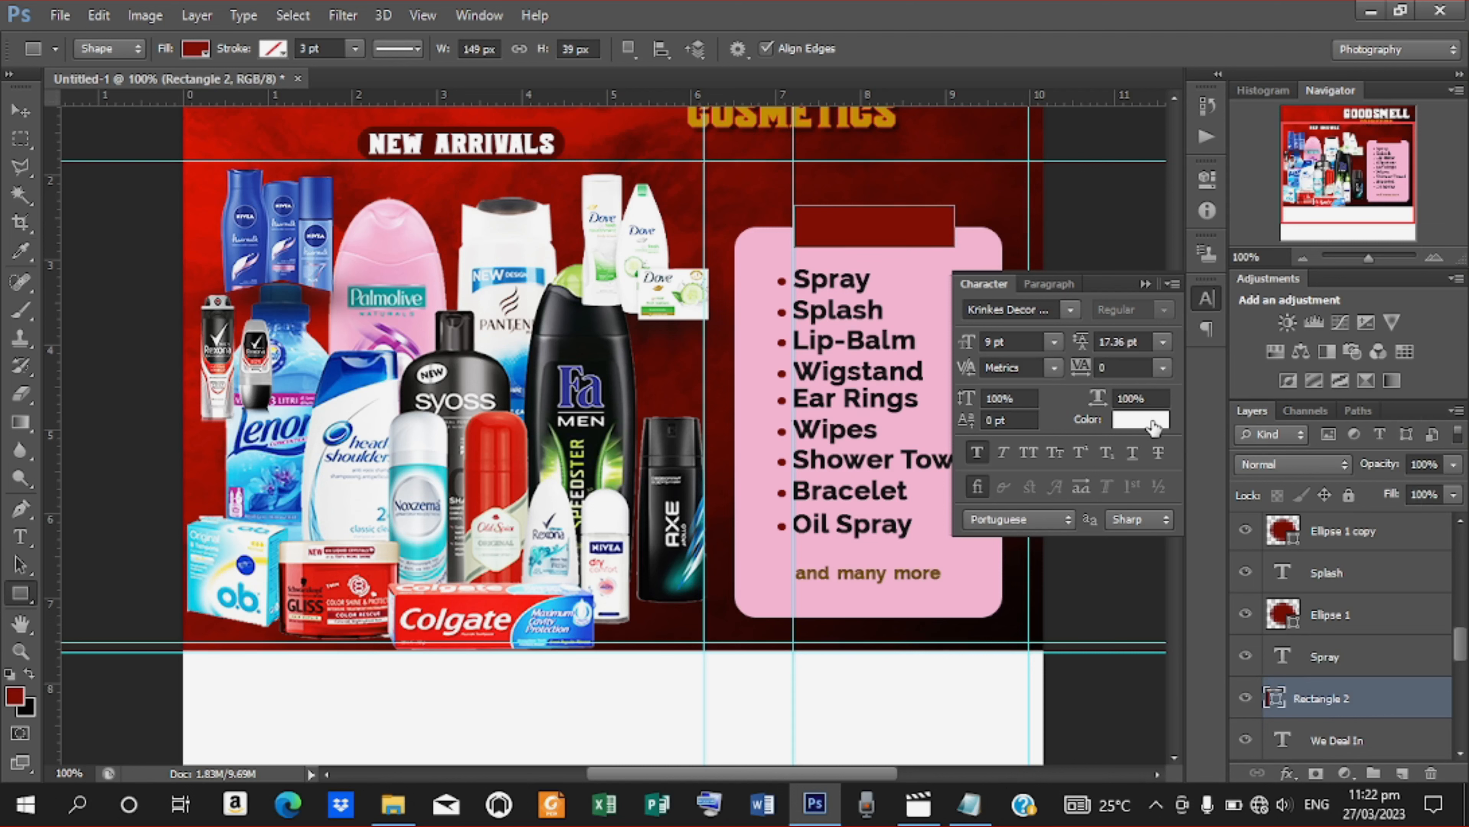
Fill the new rectangle with the gold sampled from the COSMETICS title and bring the "We Deal In" text layer above it
click(1154, 427)
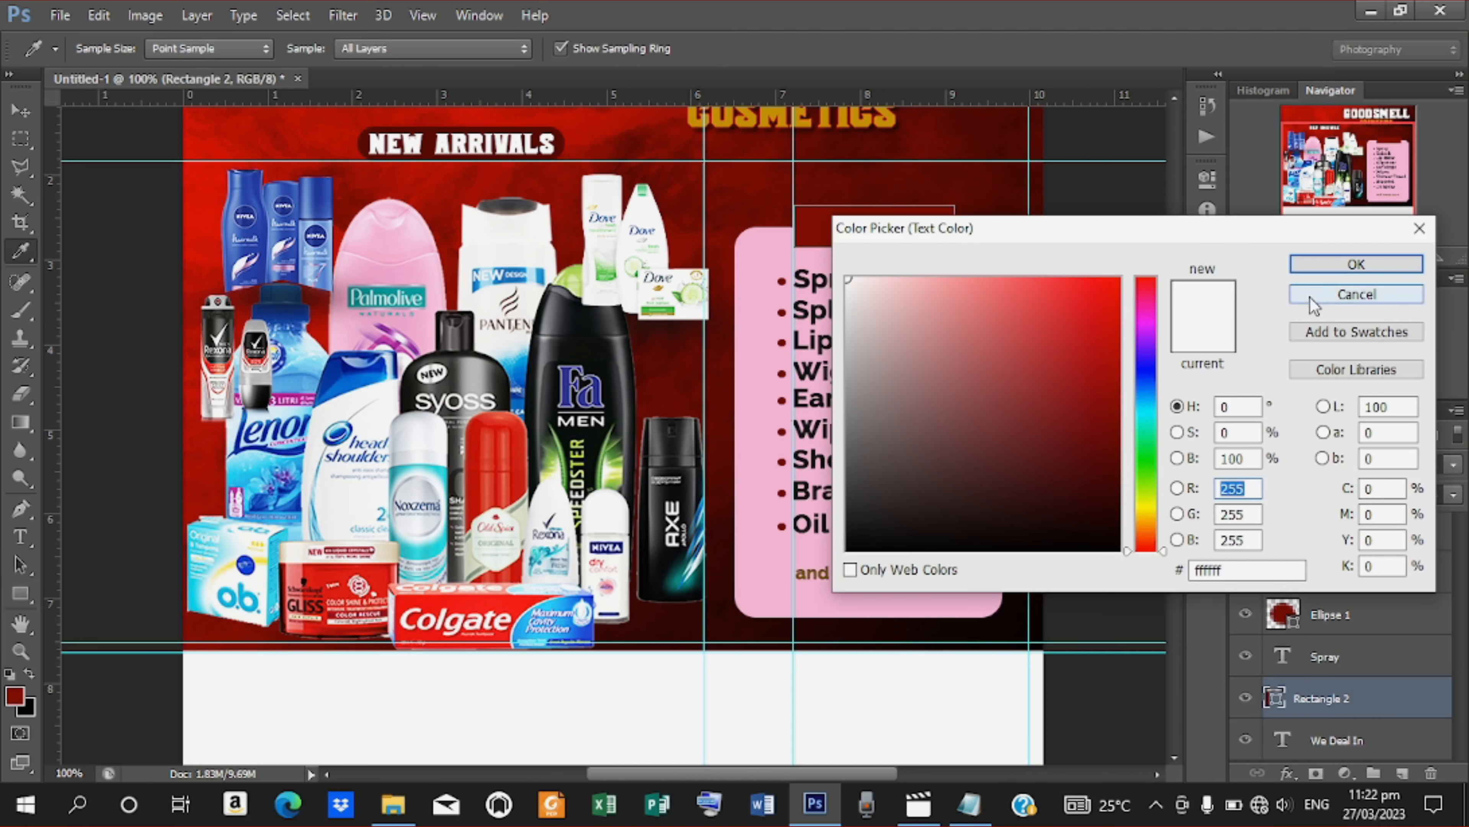
click(1355, 264)
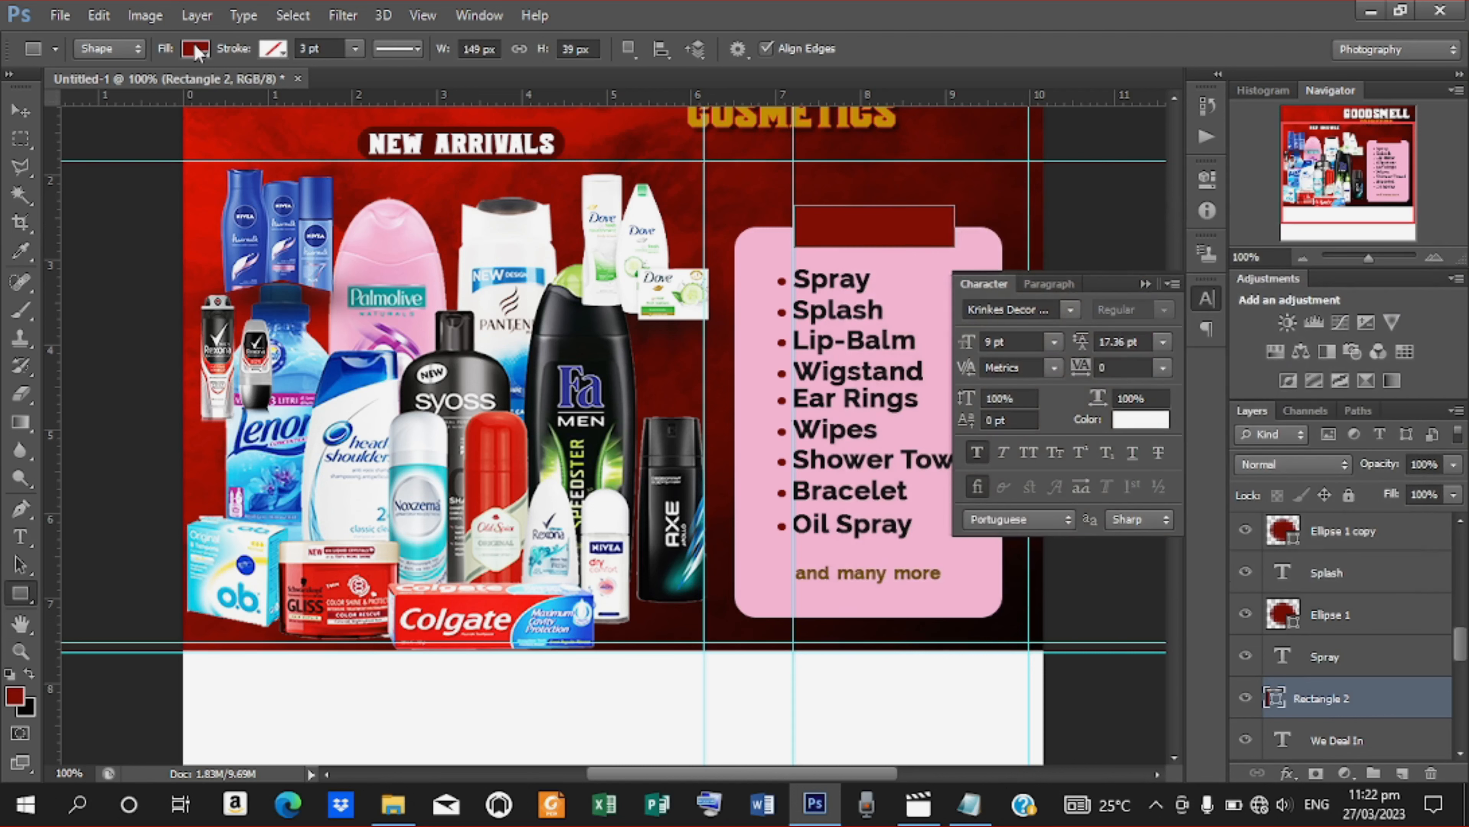
click(197, 50)
click(105, 152)
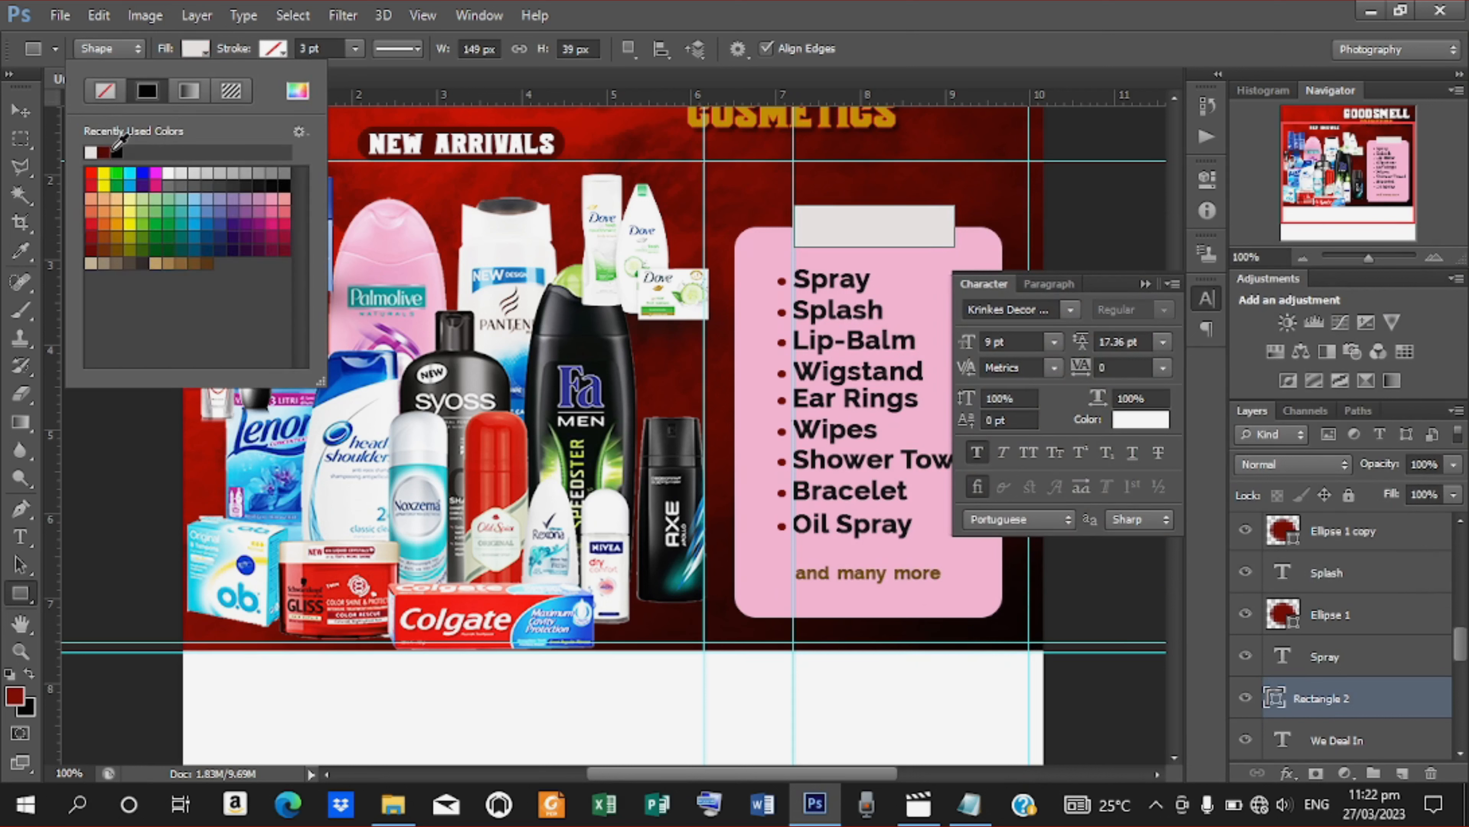
click(299, 93)
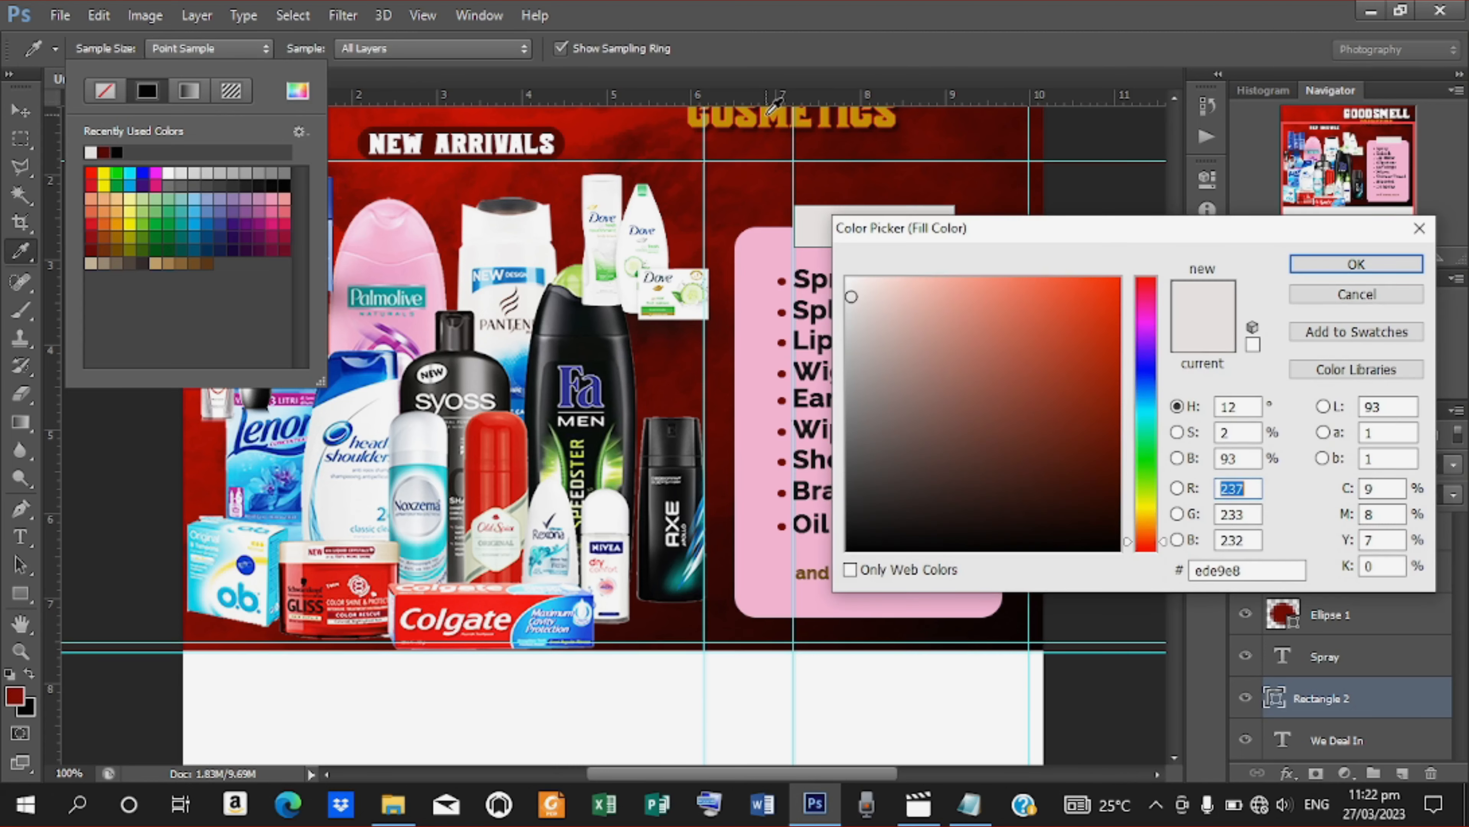
click(770, 111)
click(1356, 264)
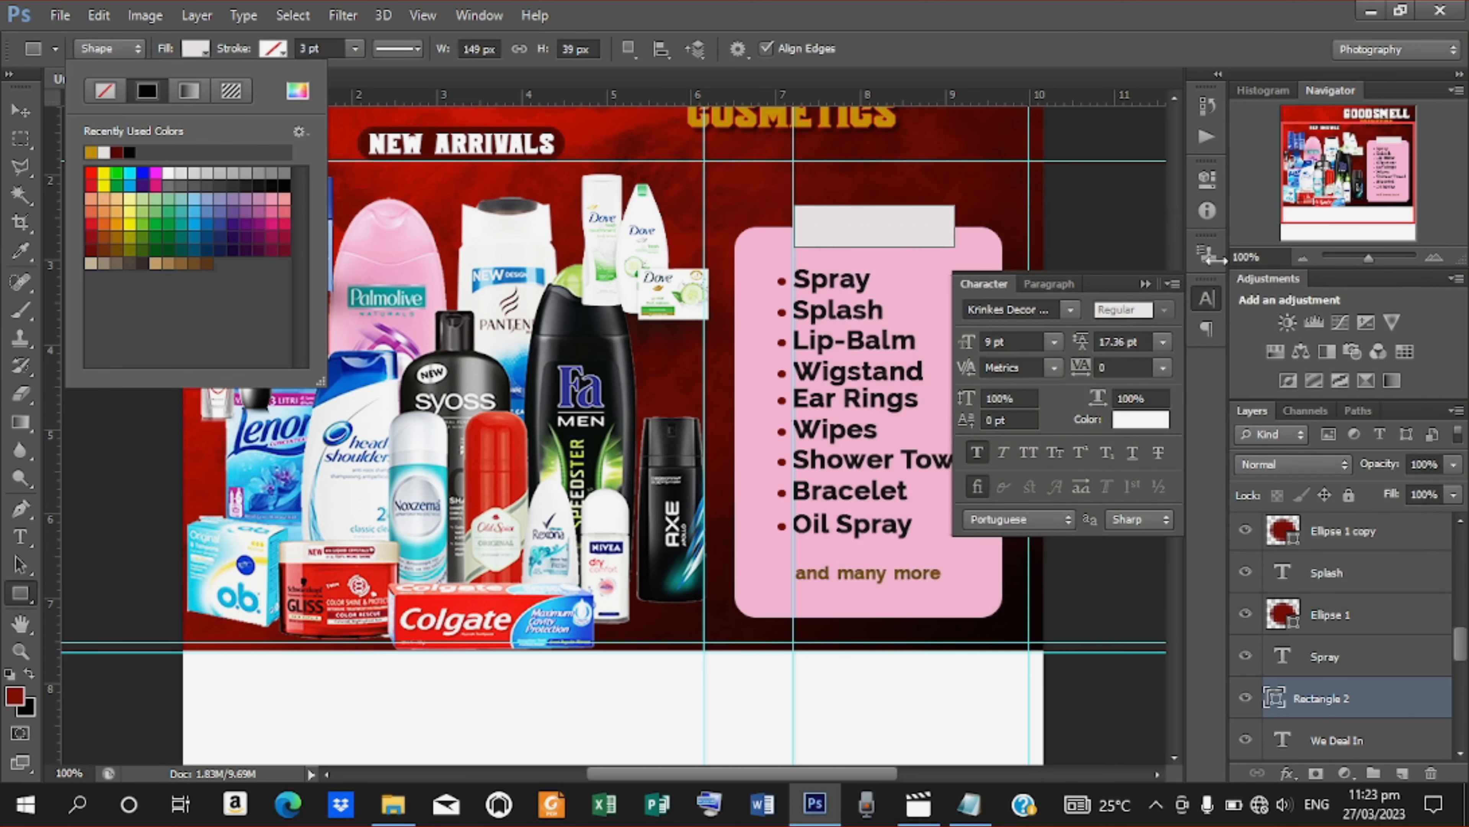
click(1326, 744)
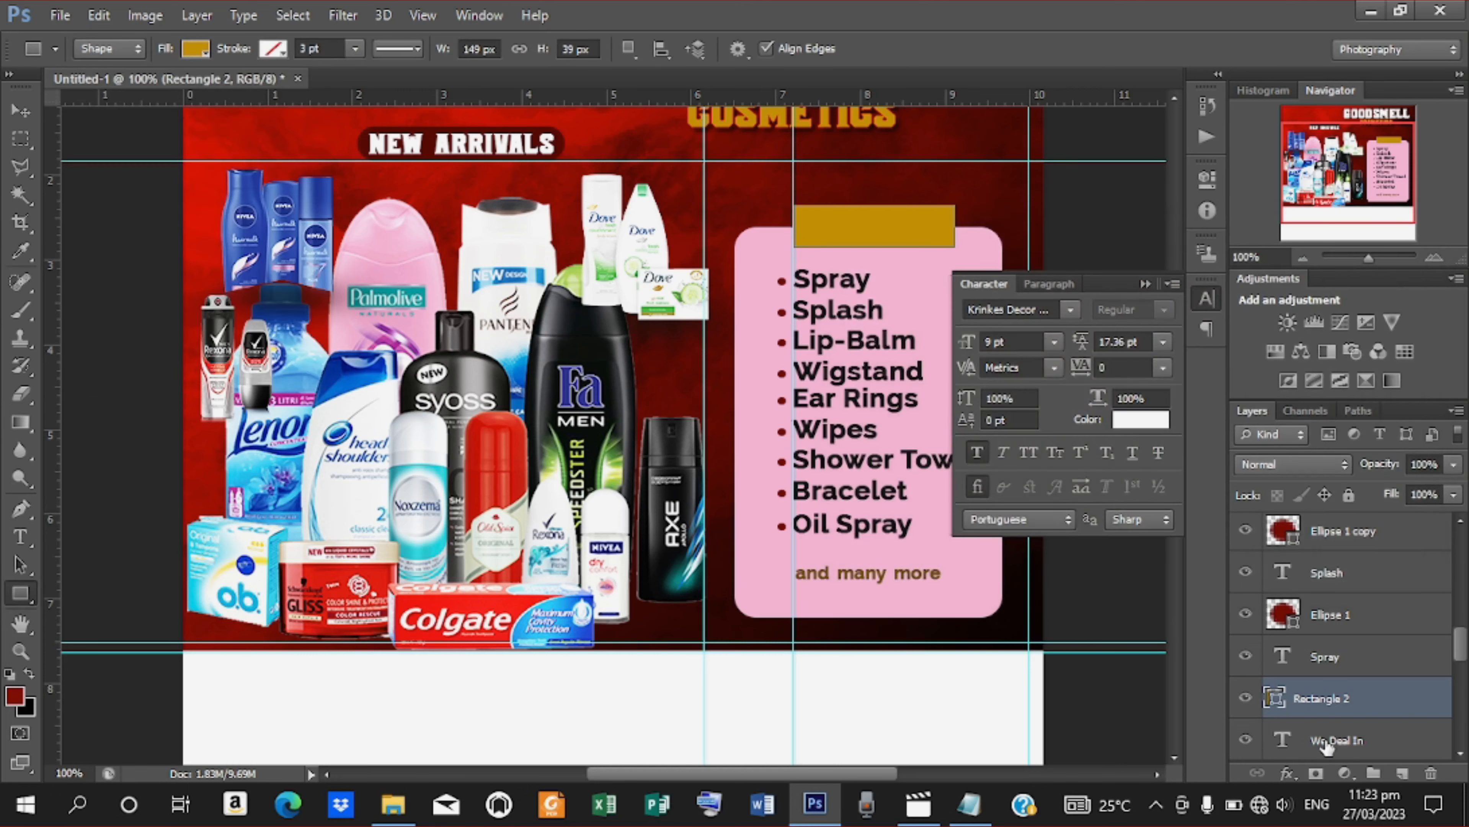
drag(1326, 747, 1337, 666)
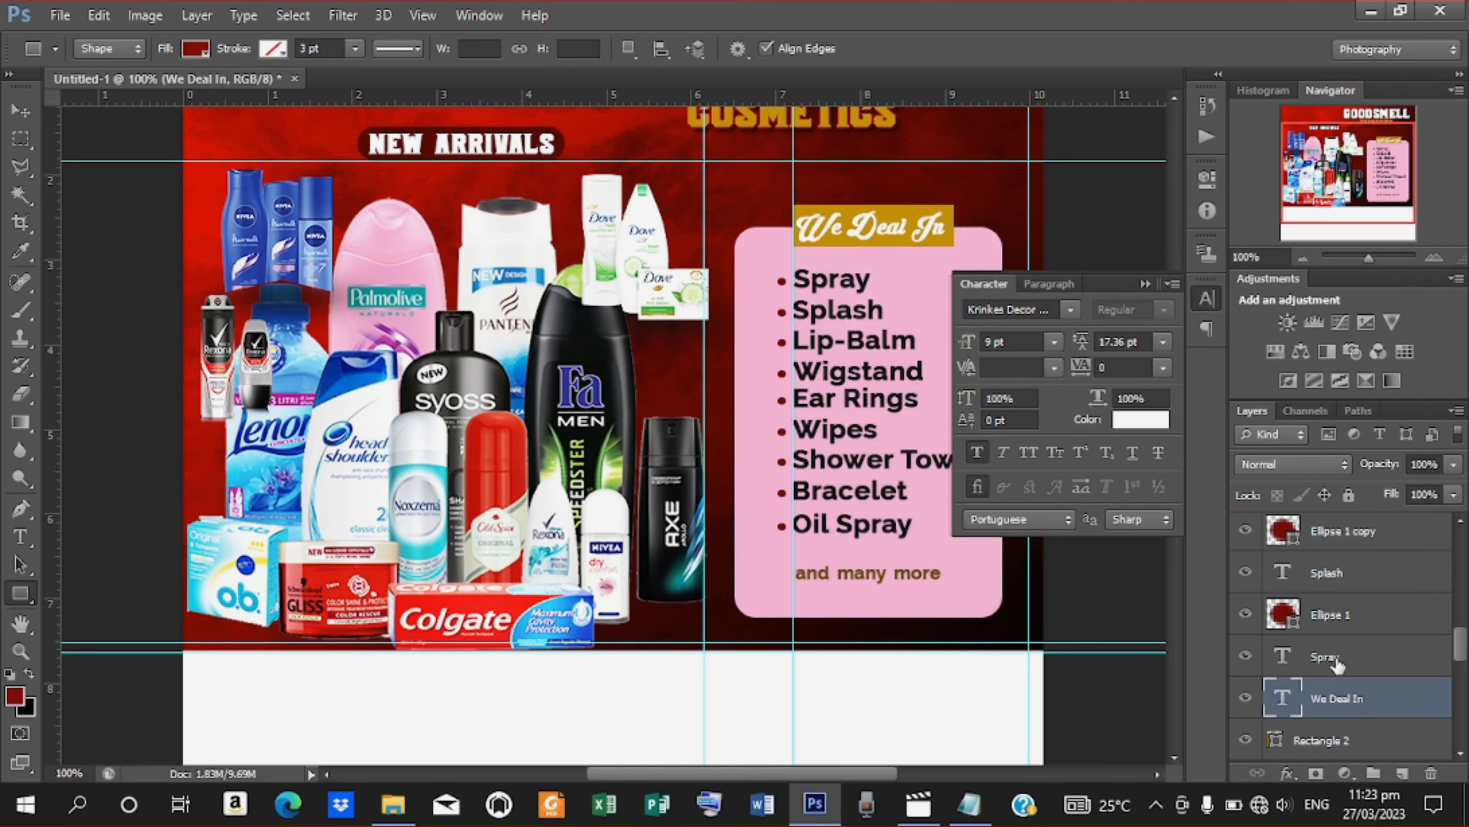
Skew the gold rectangle horizontally into a parallelogram by shifting its two upper corners toward the right
click(1326, 741)
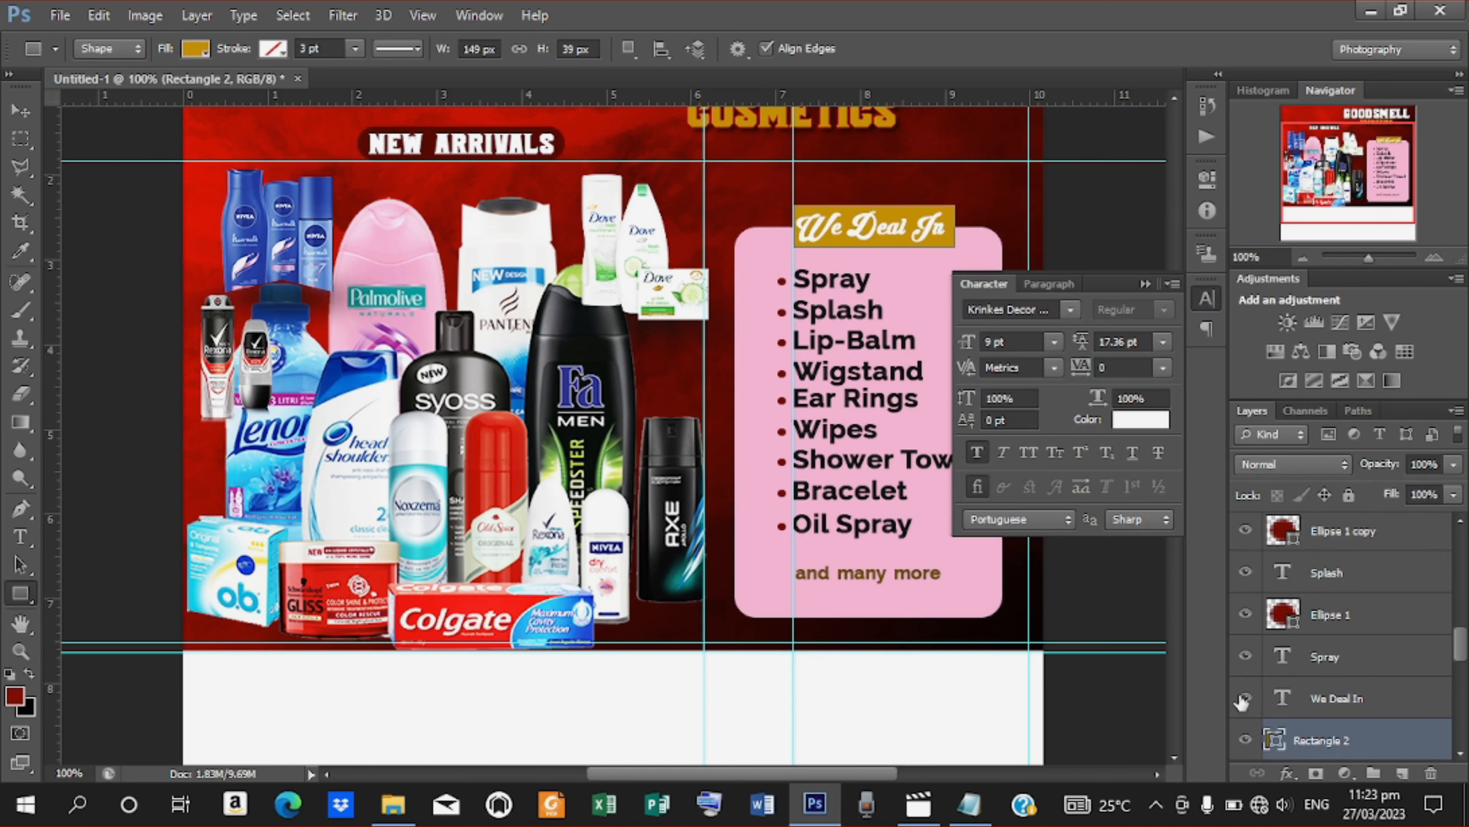
click(98, 15)
mouse_move(246, 416)
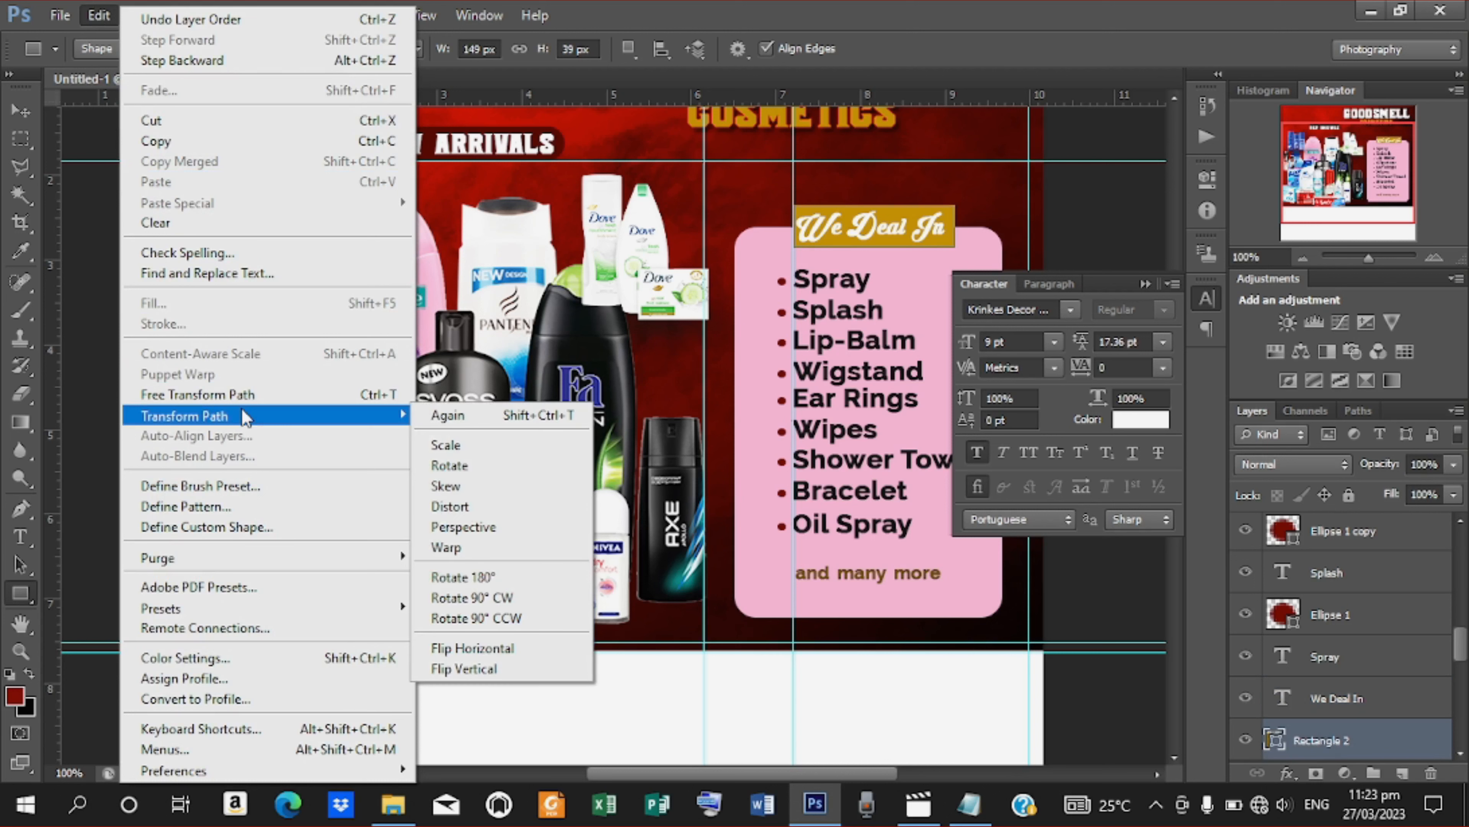
click(449, 487)
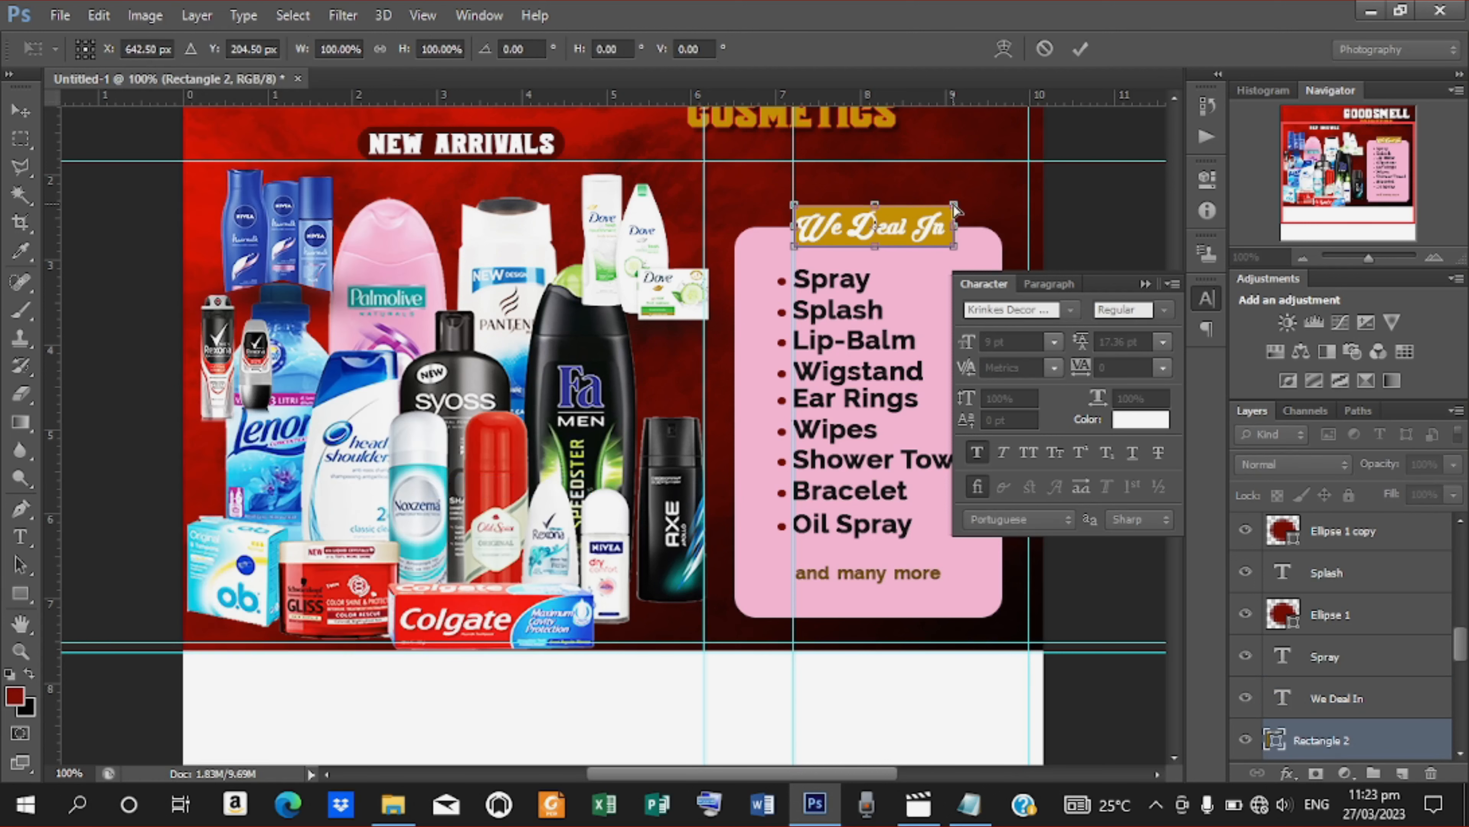
drag(955, 210, 965, 213)
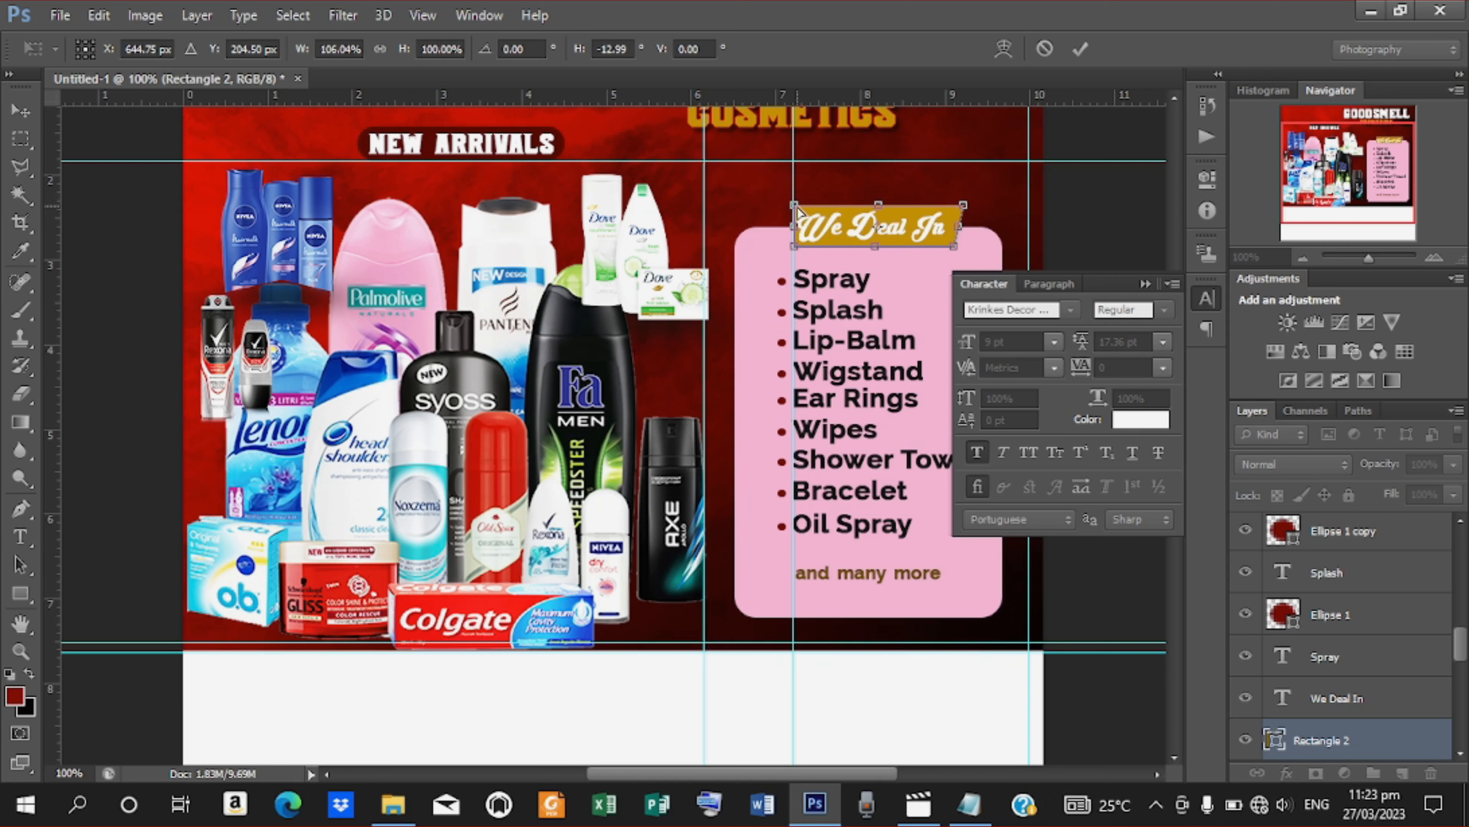
drag(796, 210, 818, 212)
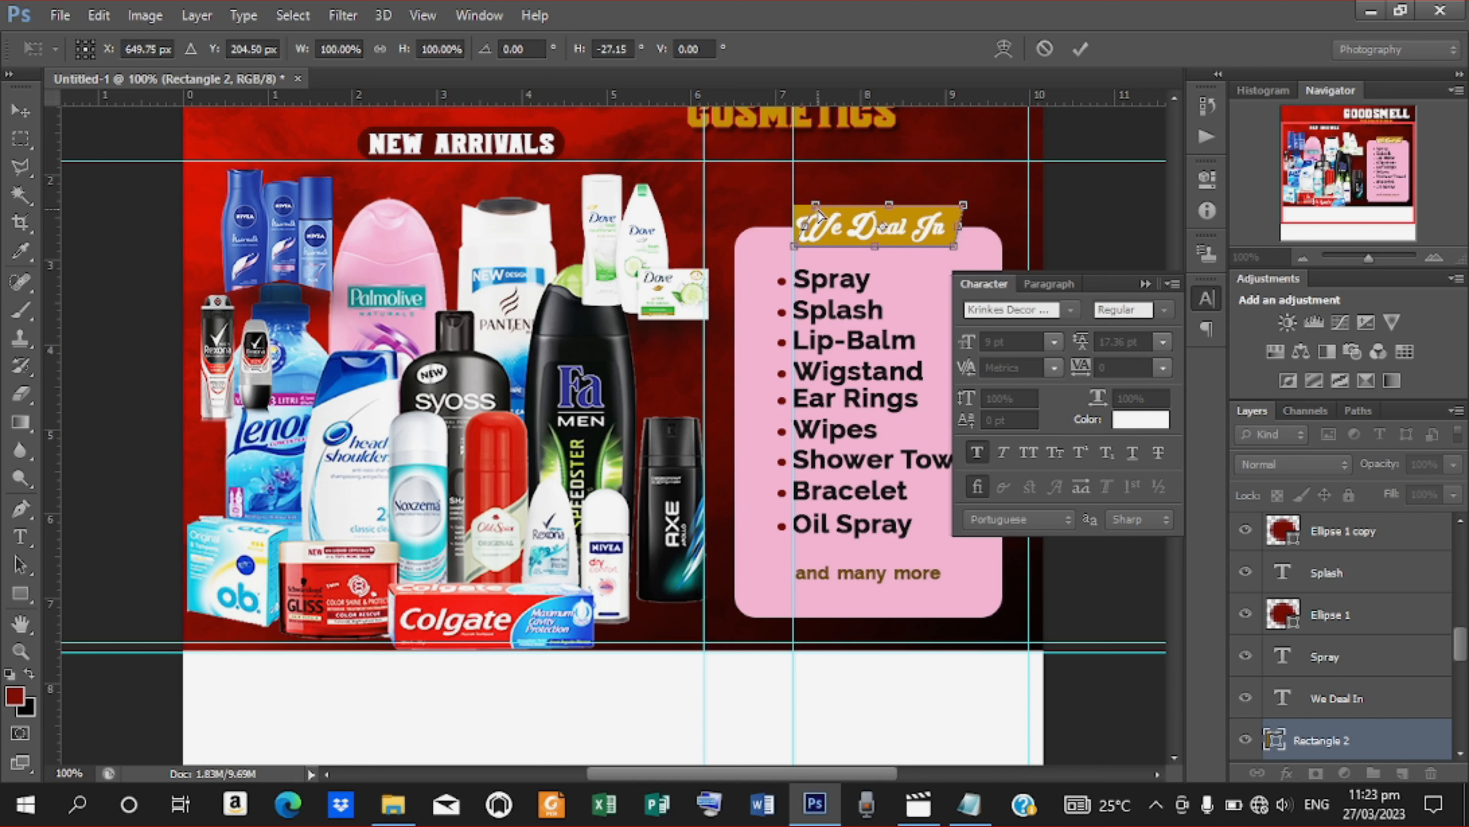
click(1080, 51)
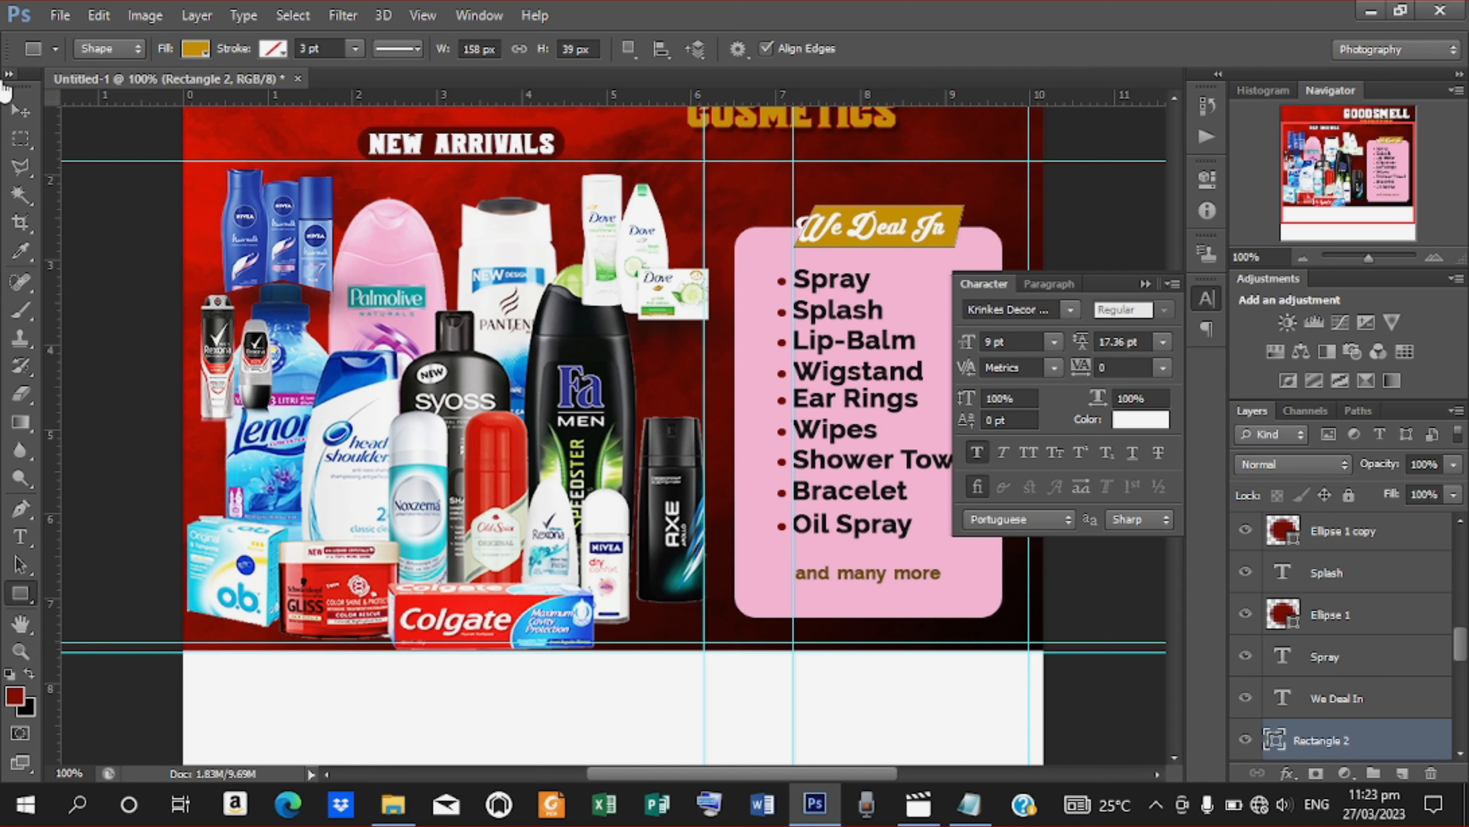
Nudge the "We Deal In" text slightly right on the gold banner and set its font size to 7 pt
click(20, 110)
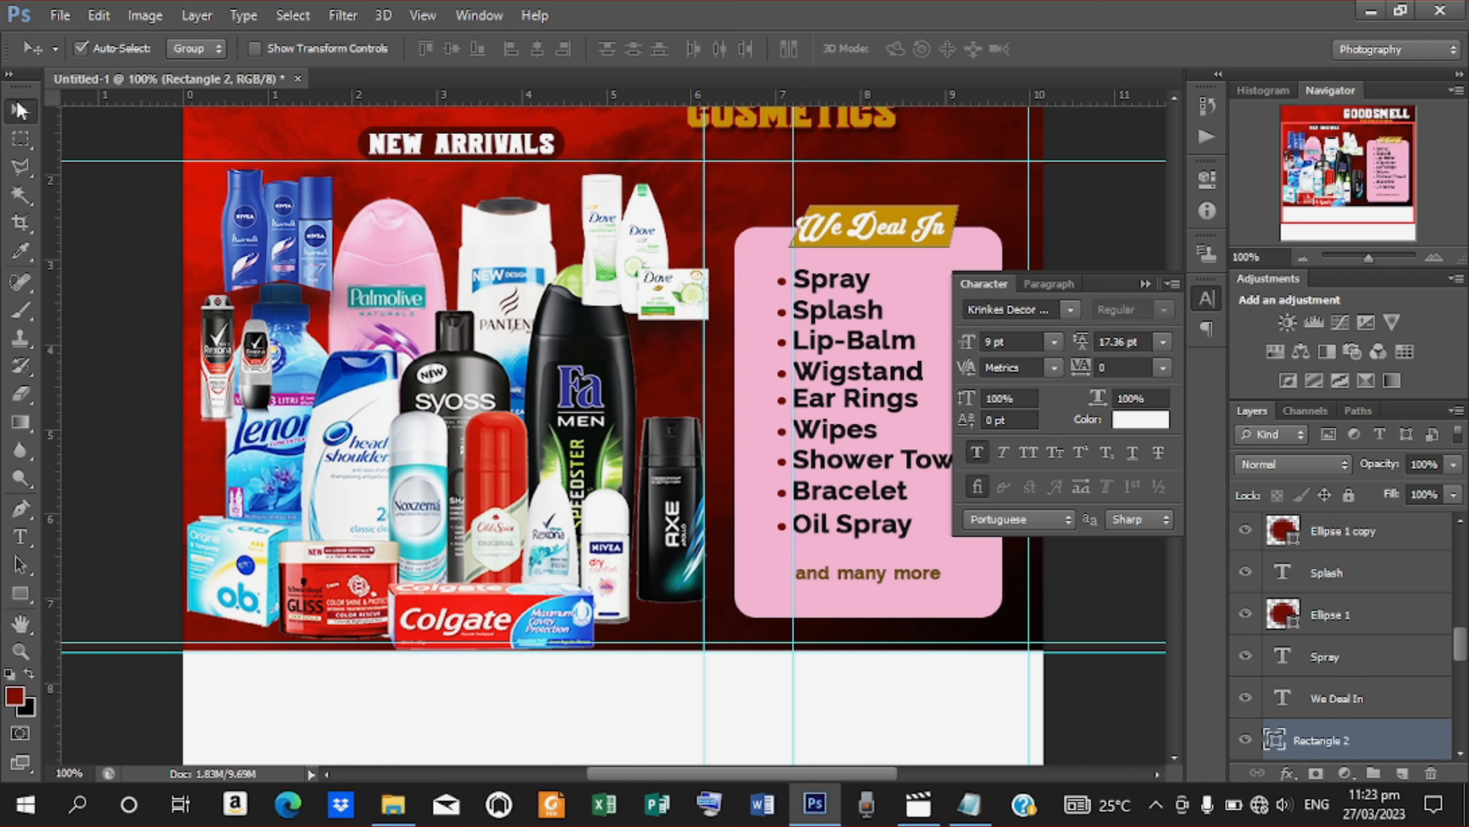
click(1337, 700)
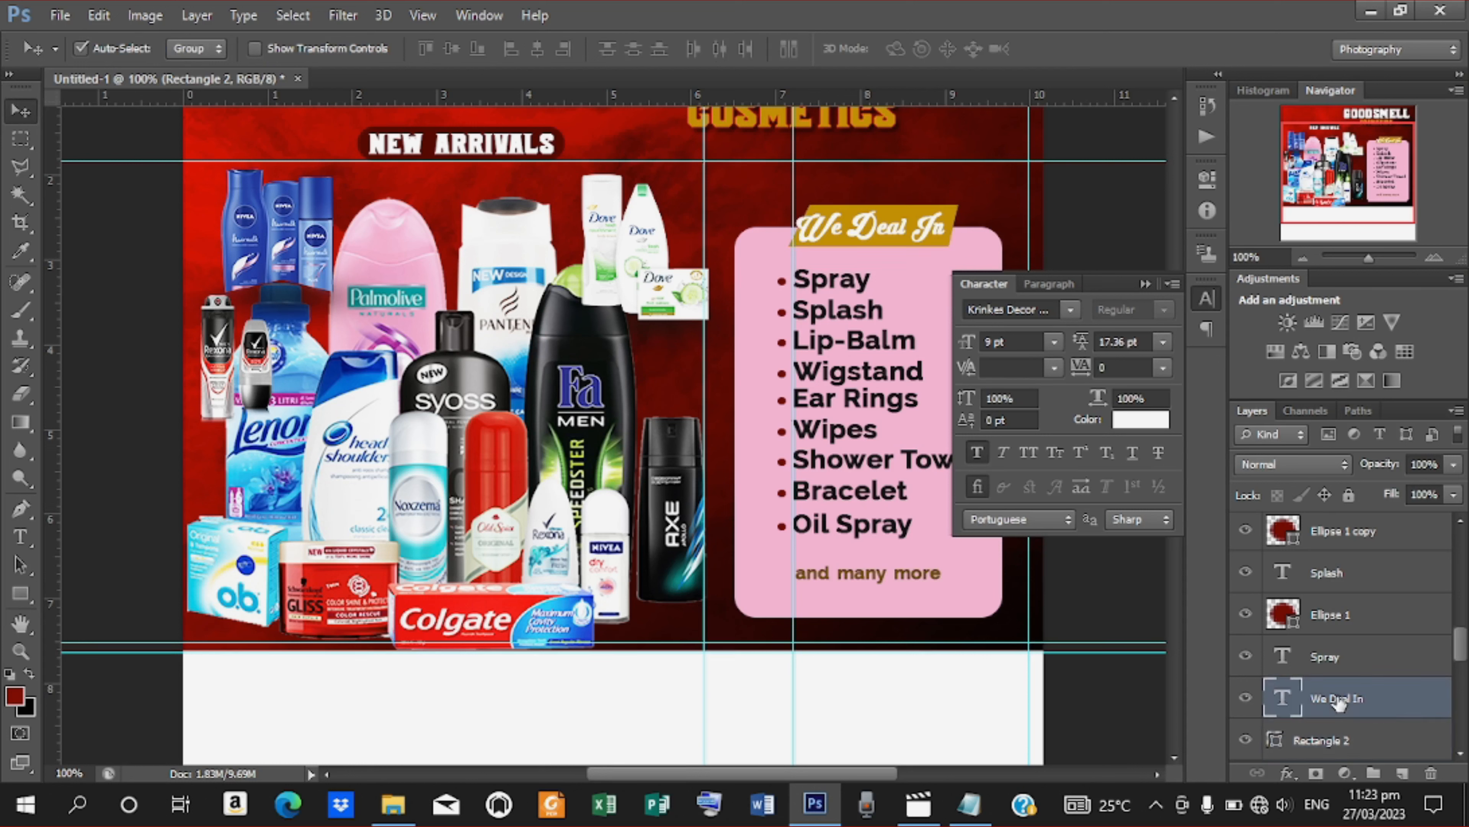
key(Right)
key(Right)
key(Right)
key(Right)
key(Right)
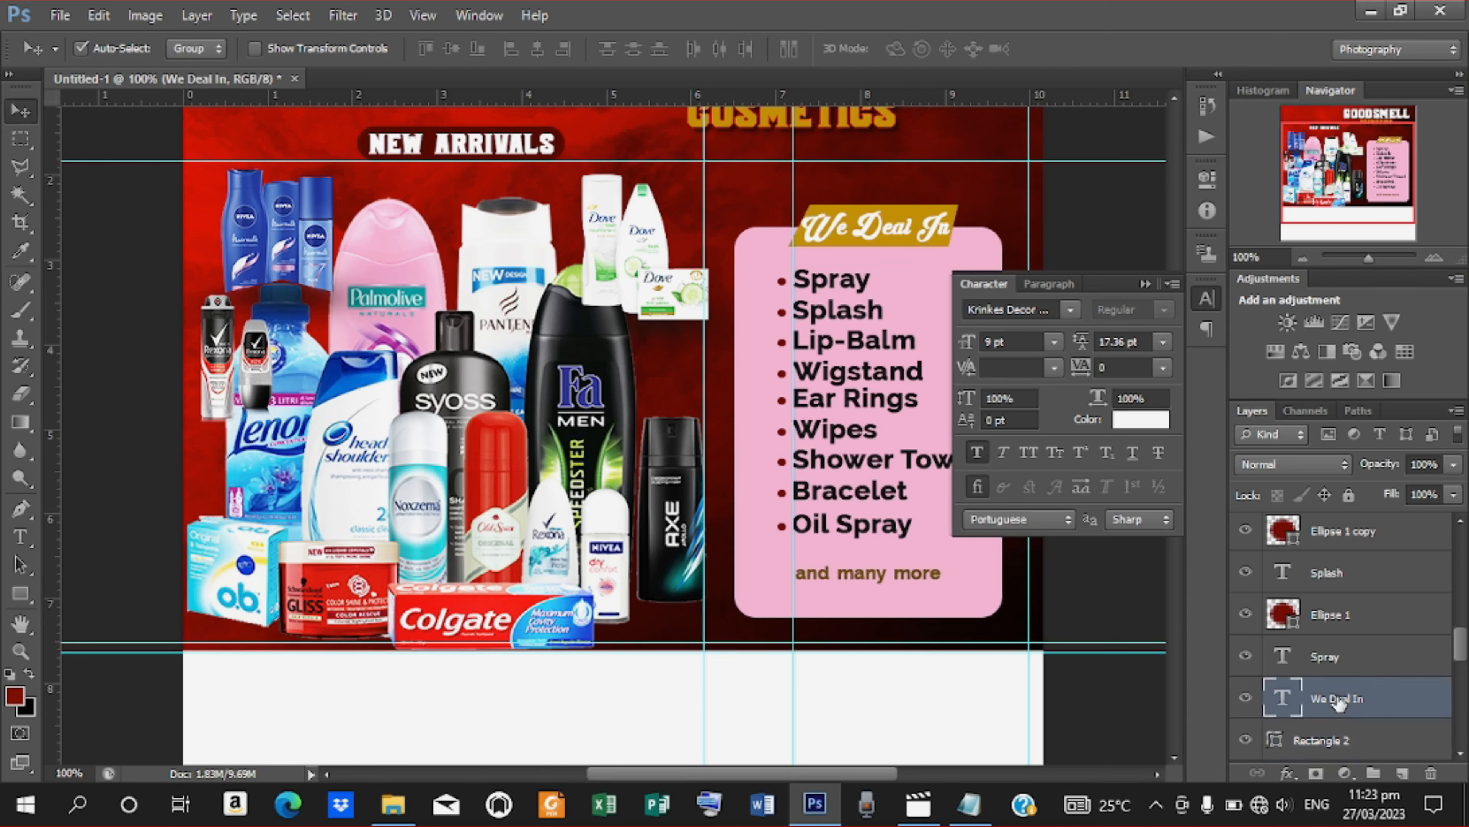
key(Right)
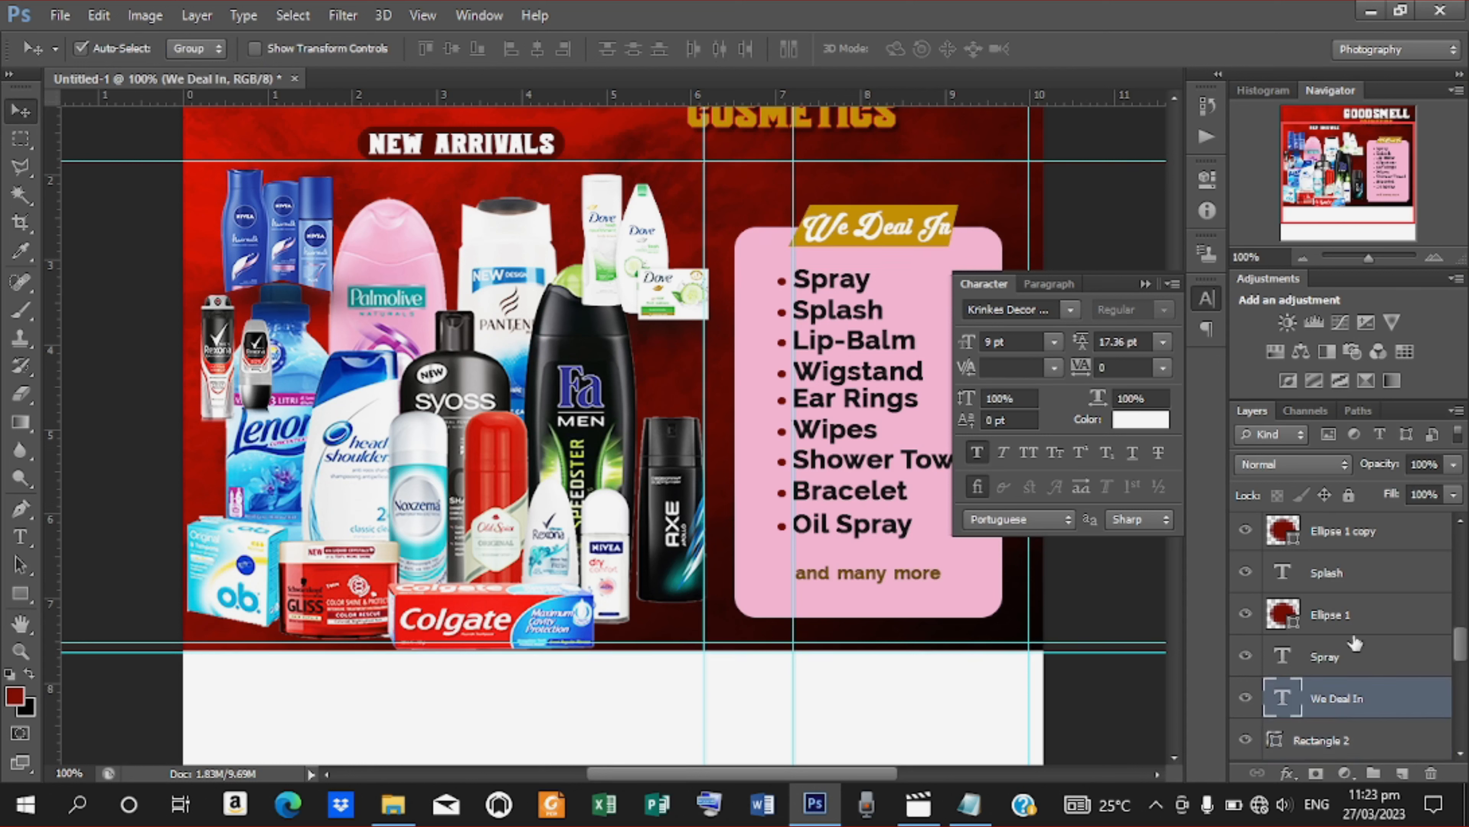
drag(967, 343, 966, 344)
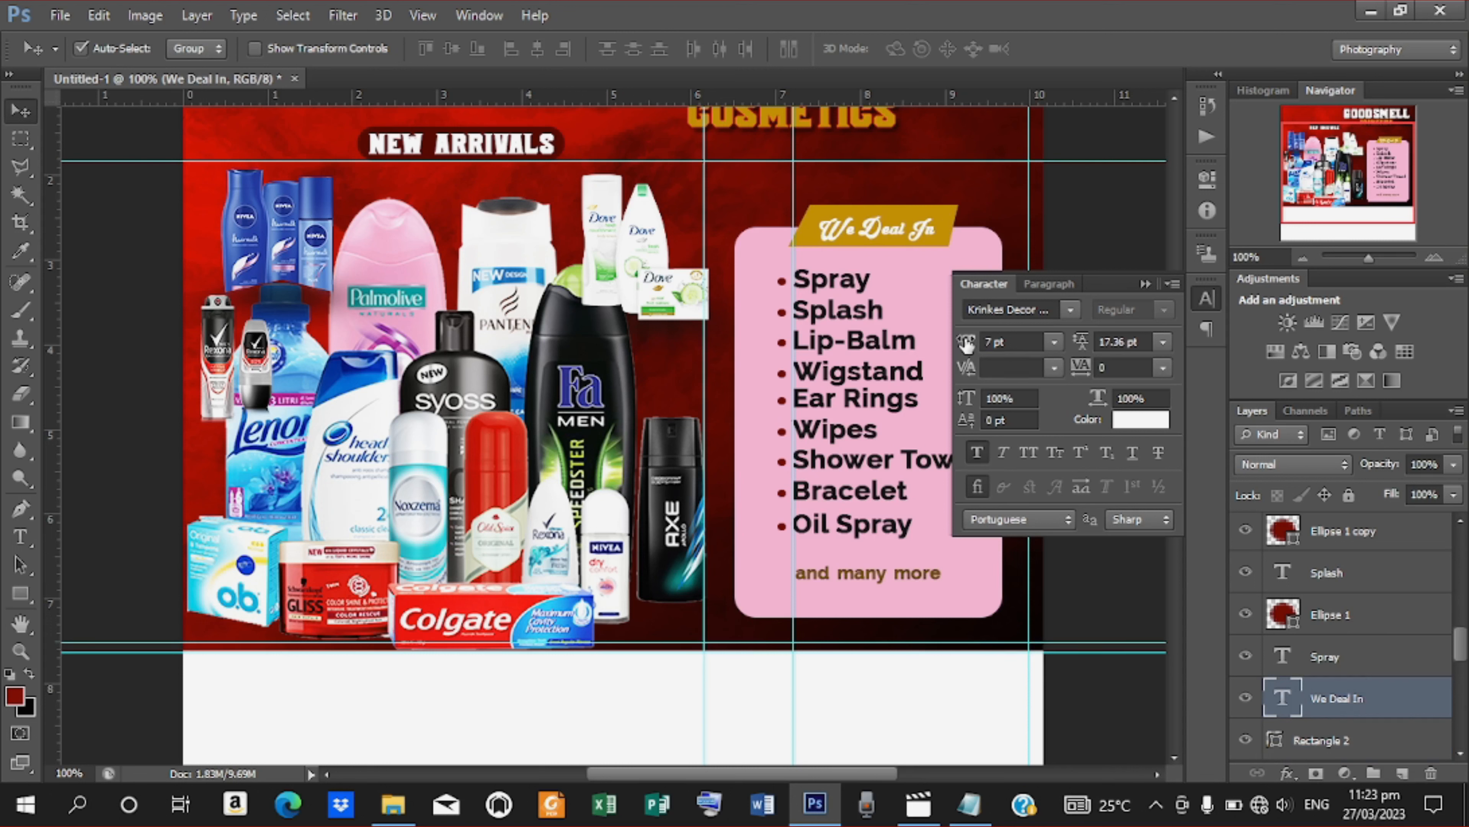
Transform the gold banner to 71.79% of its height and nudge it vertically so it sits centered behind the heading
click(903, 207)
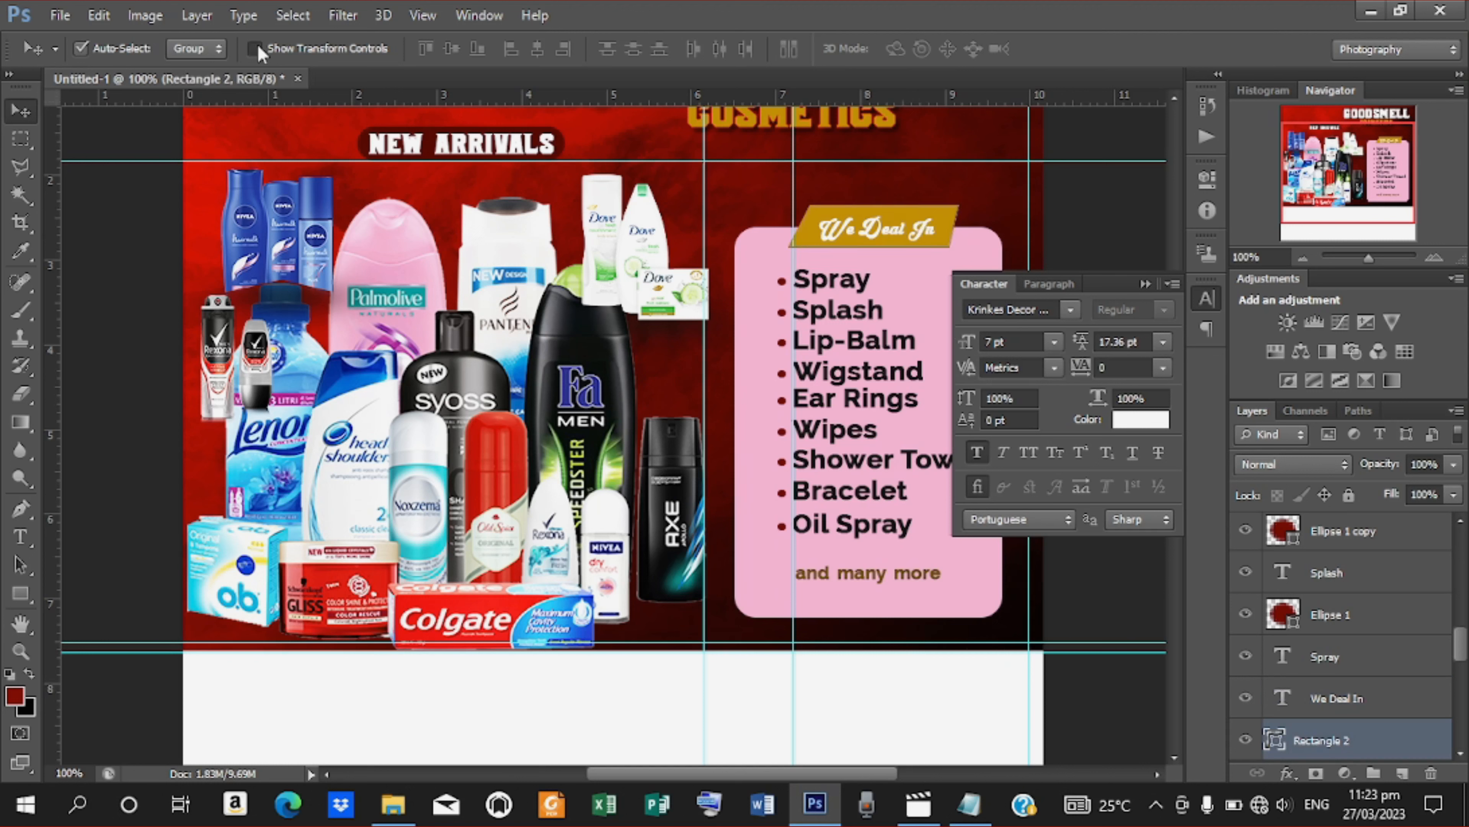
key(ctrl+t)
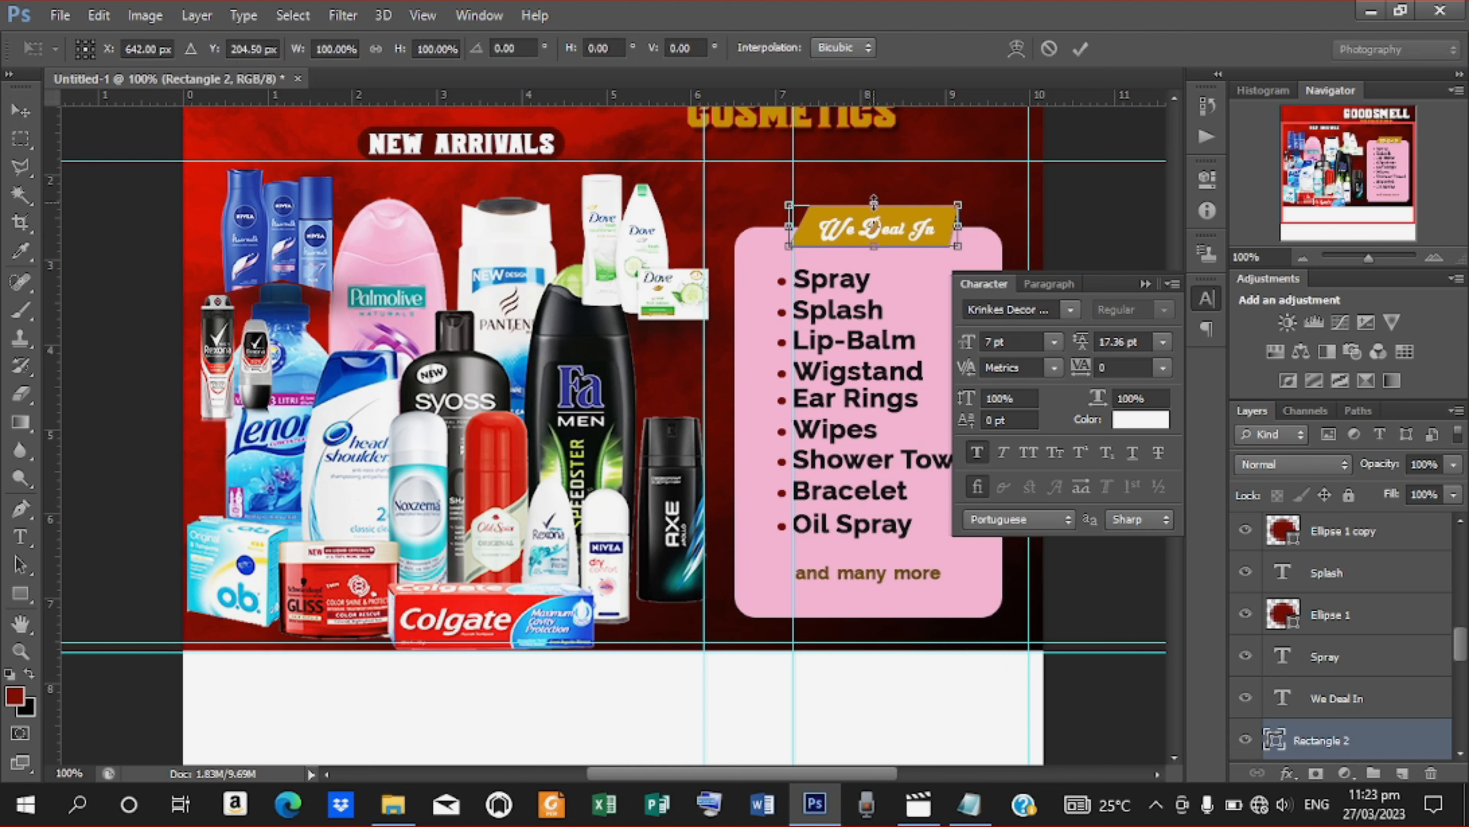
drag(874, 203, 874, 210)
key(Up)
key(Up)
key(Up)
key(Up)
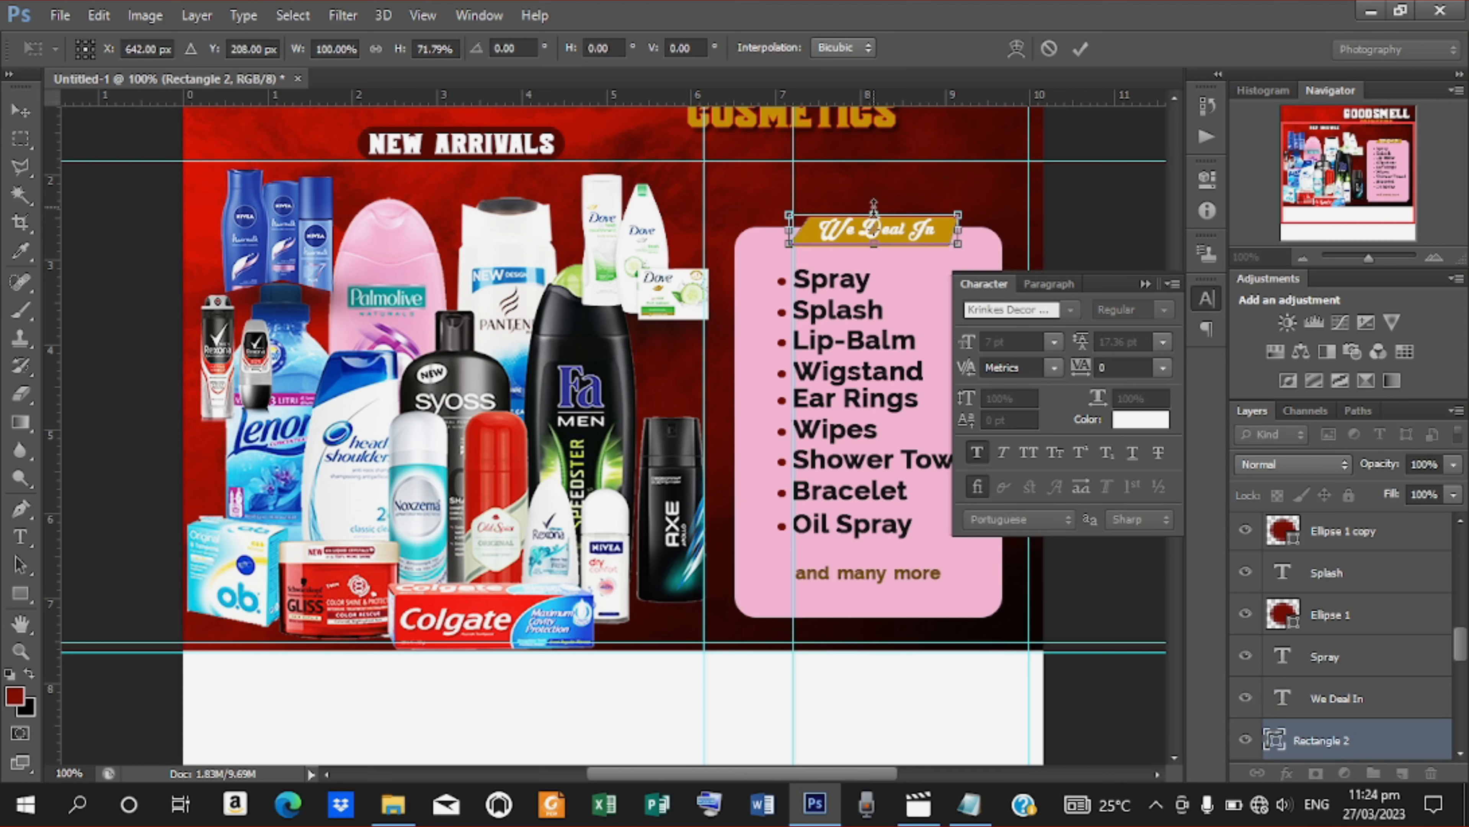
key(Down)
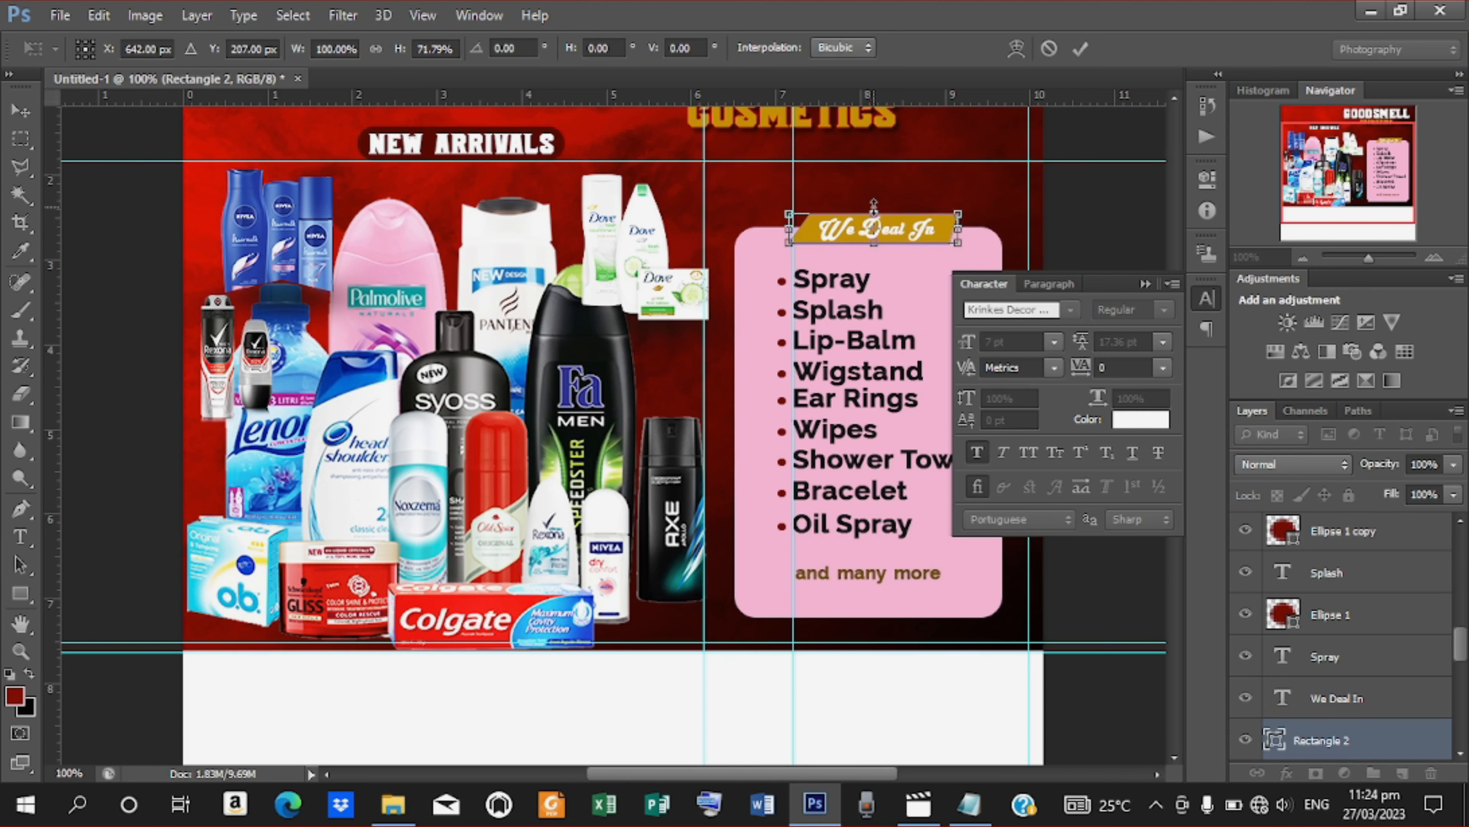
click(1080, 49)
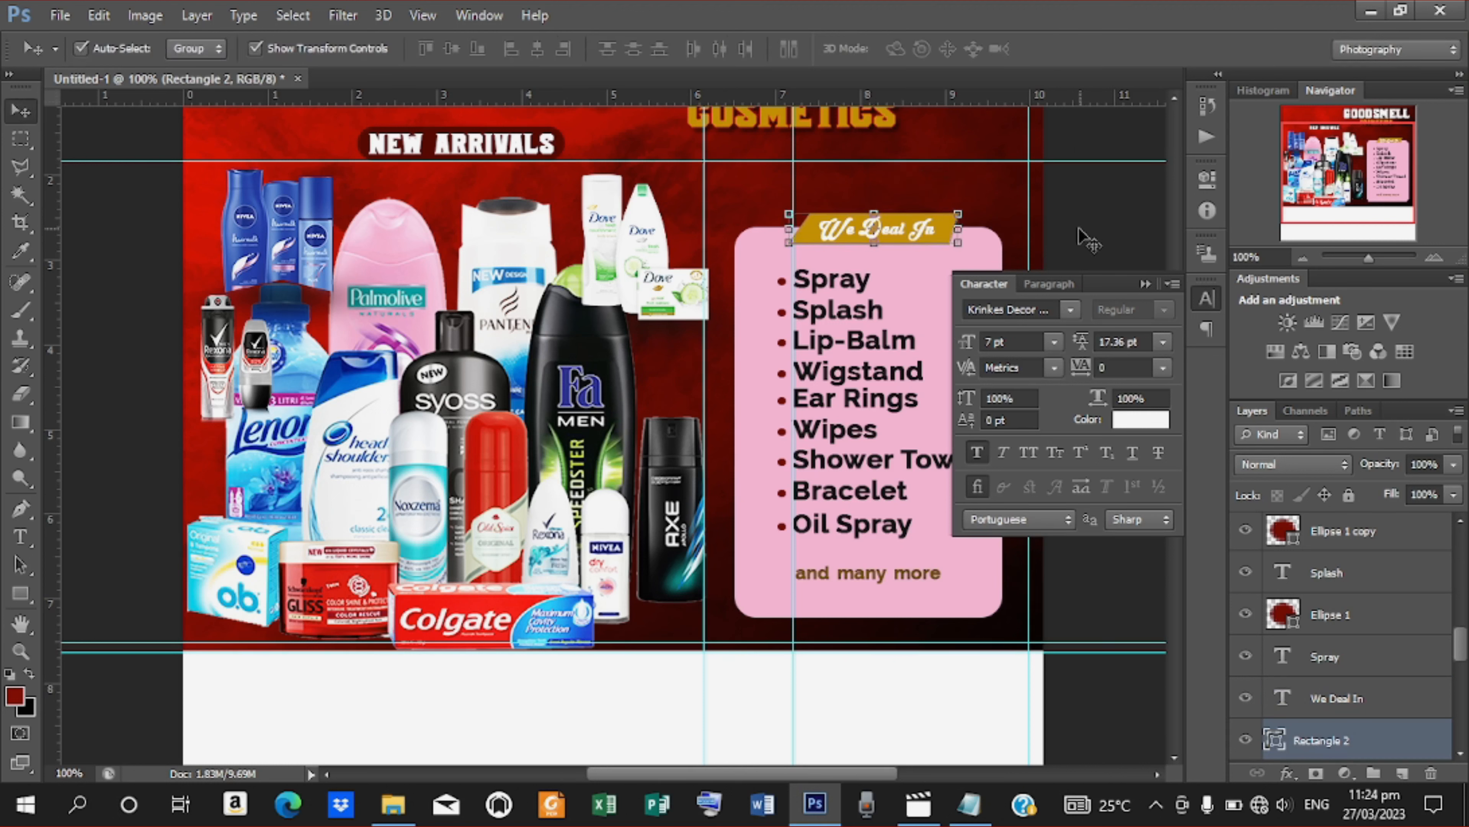
Deselect the gold banner and collapse the Character panel to reveal the whole flyer layout
click(1080, 232)
click(1140, 281)
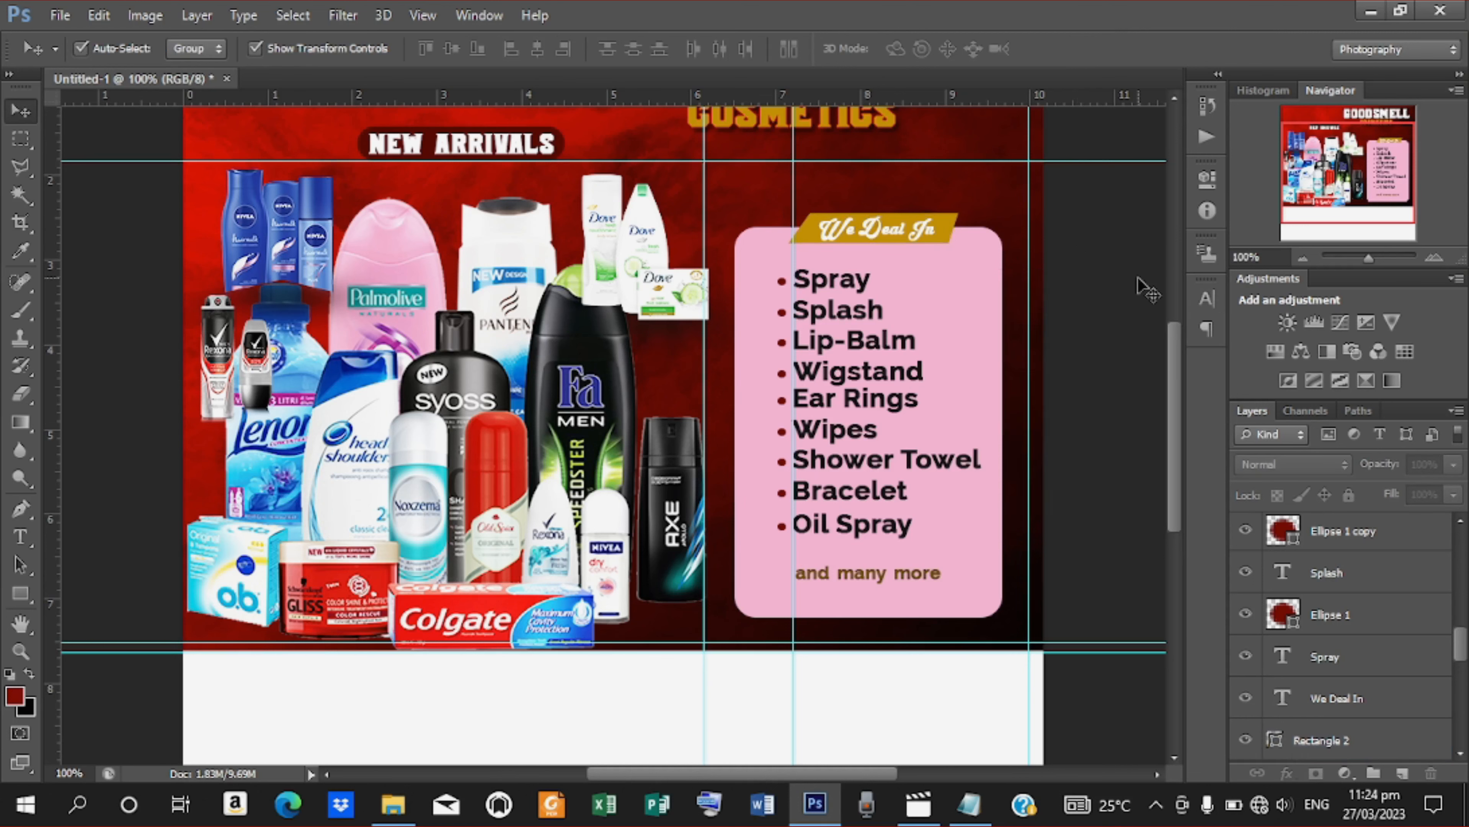
key(ctrl+minus)
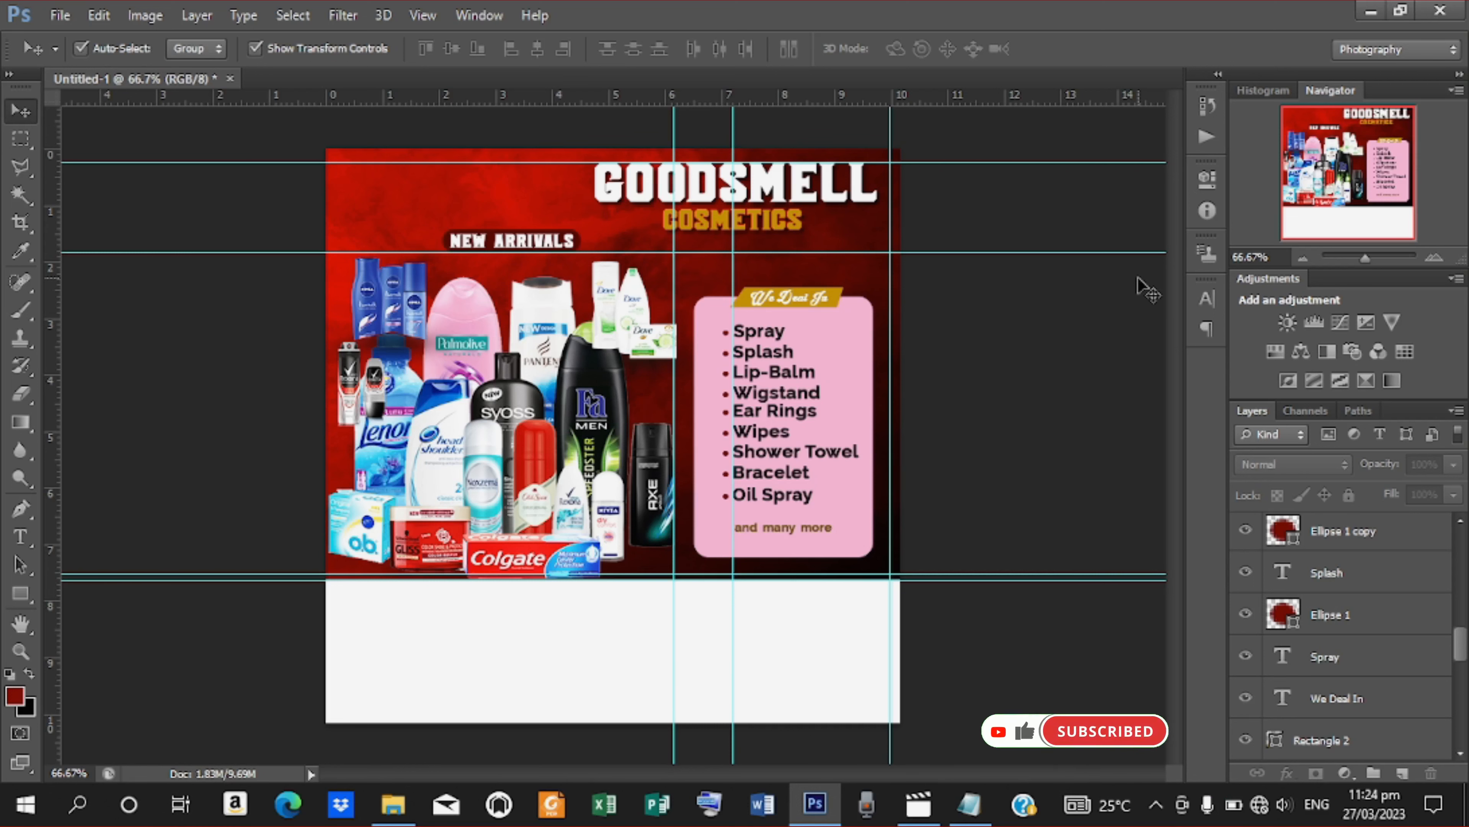
key(ctrl+plus)
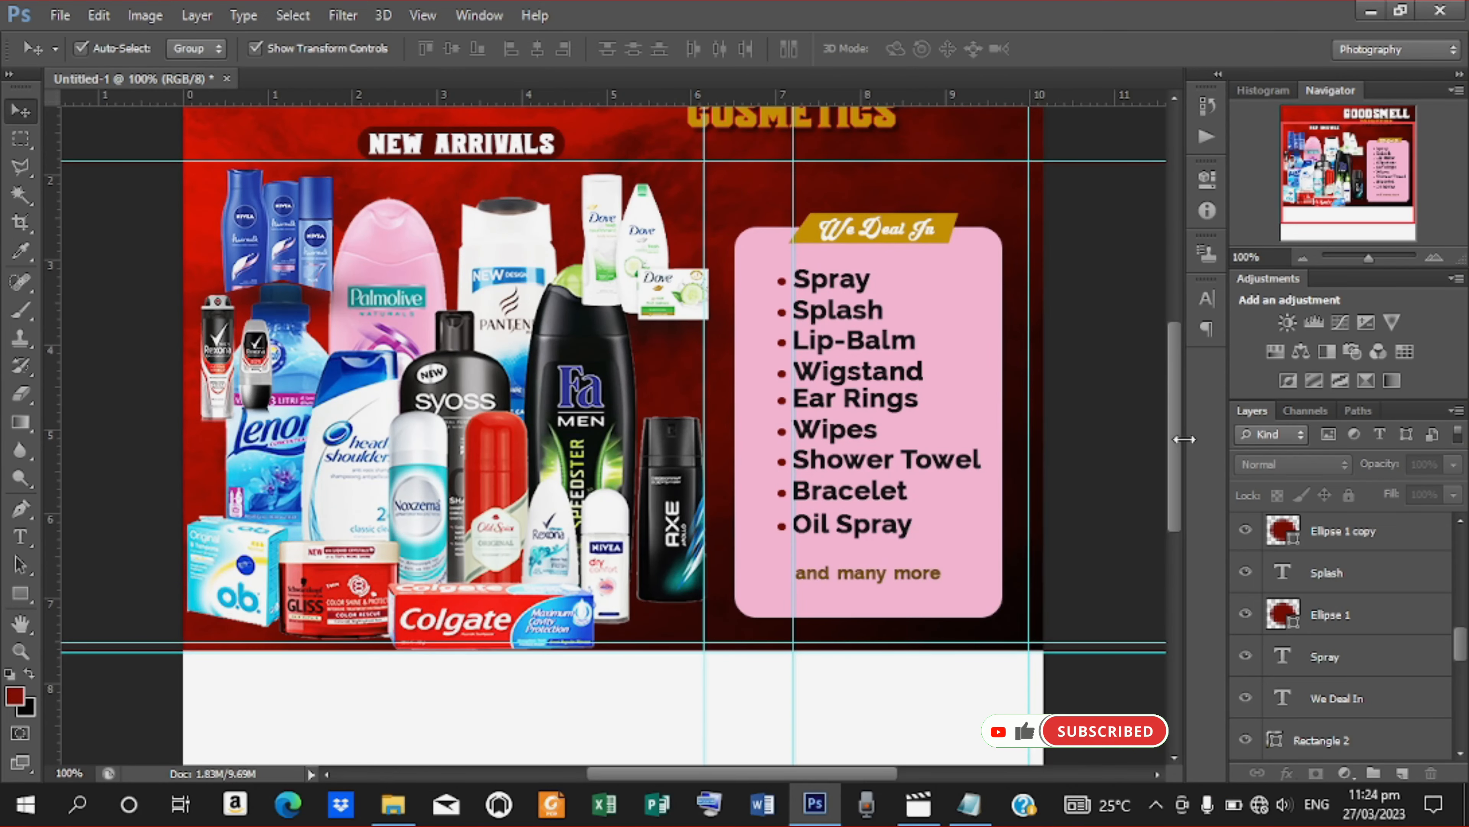
drag(1181, 455, 1181, 405)
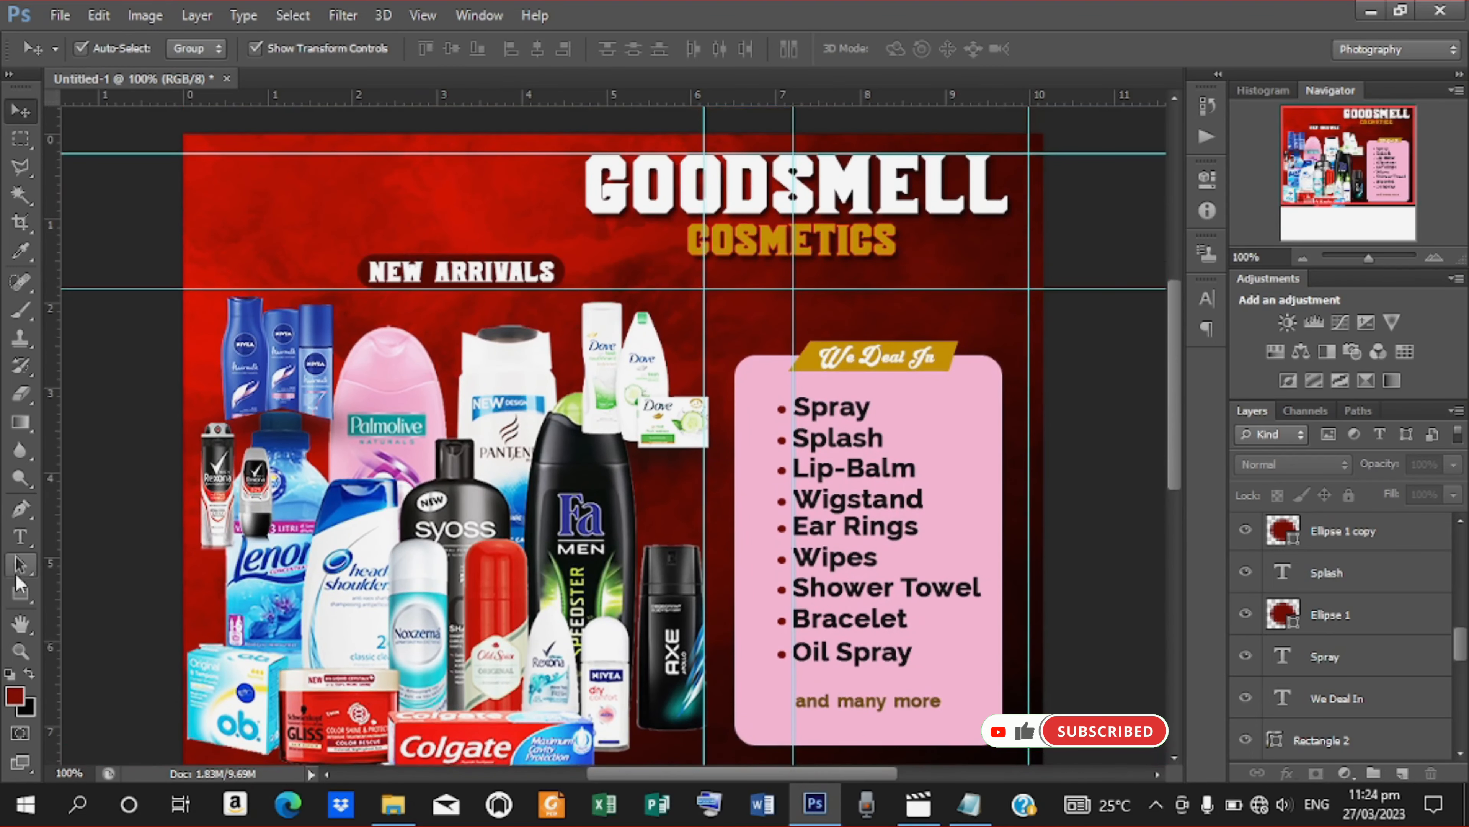
Draw a thin horizontal rectangle about 114 by 2 px left of the NEW ARRIVALS heading and fill it white
click(30, 597)
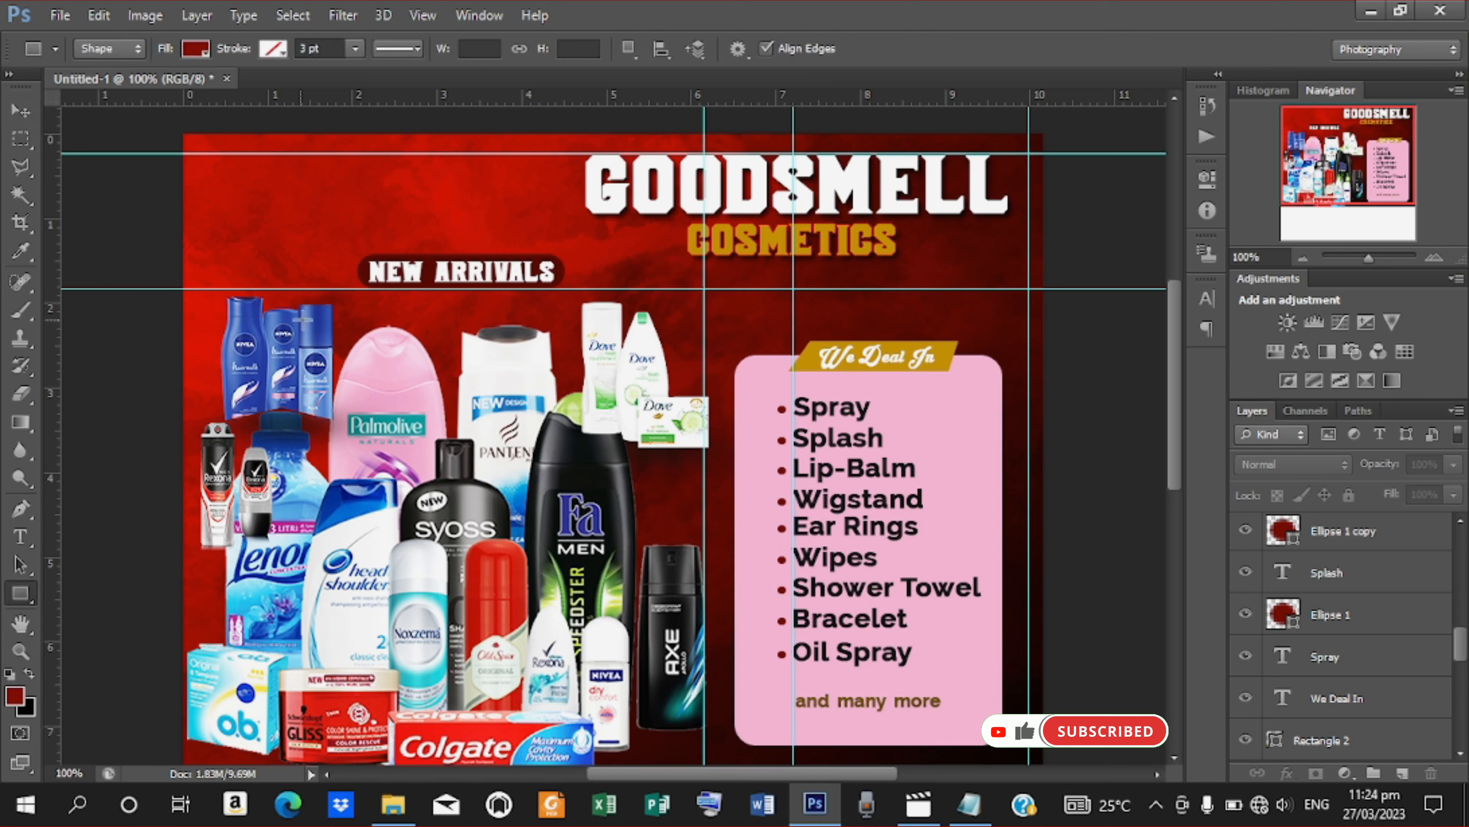
drag(234, 264, 356, 264)
click(195, 49)
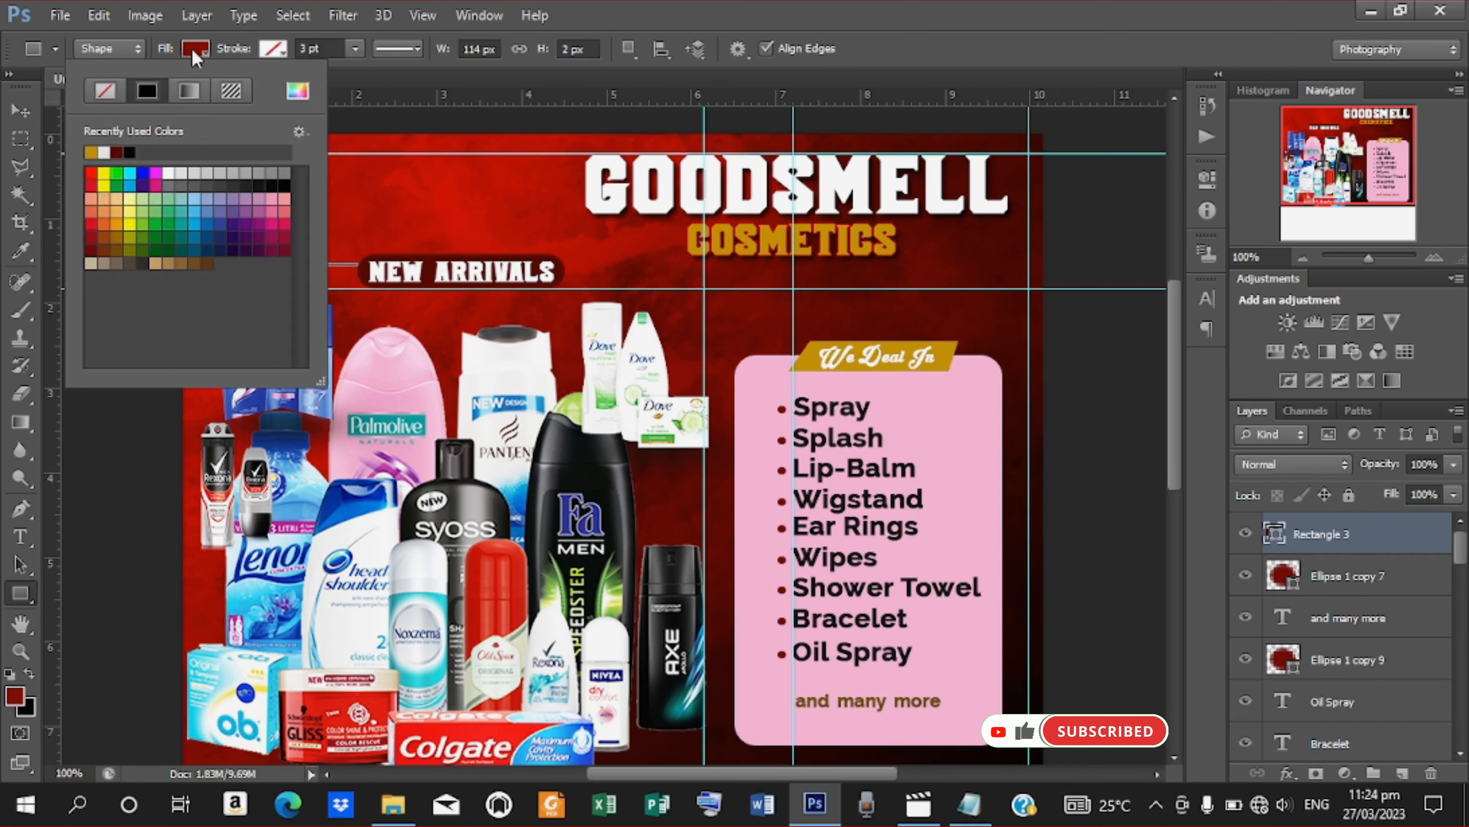
click(105, 151)
click(21, 113)
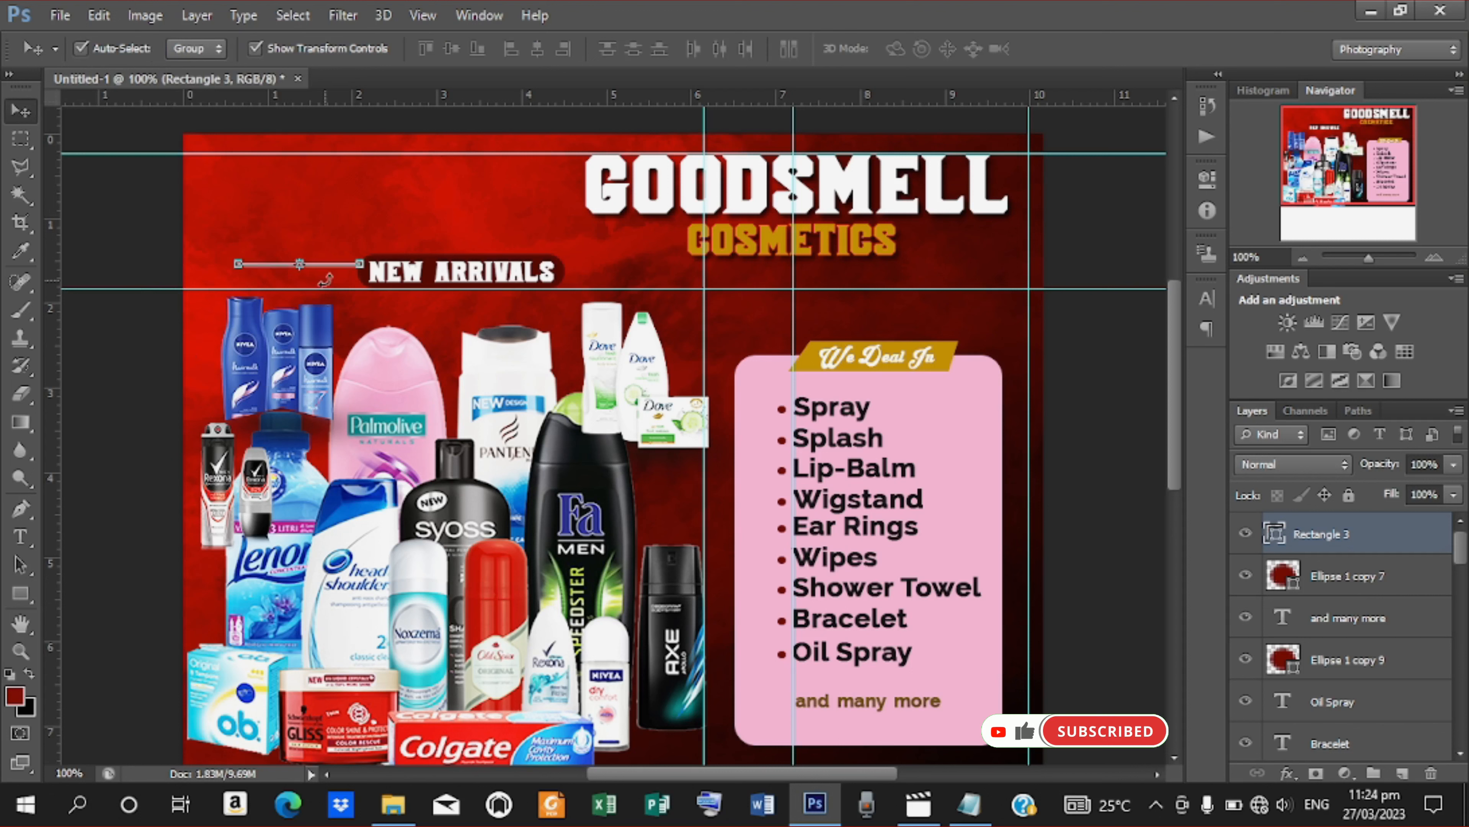
Nudge the white line down to the heading's mid-height and move its layer directly below Rounded Rectangle 1
key(Down)
key(Down)
key(Down)
key(Down)
key(Down)
key(Down)
key(Down)
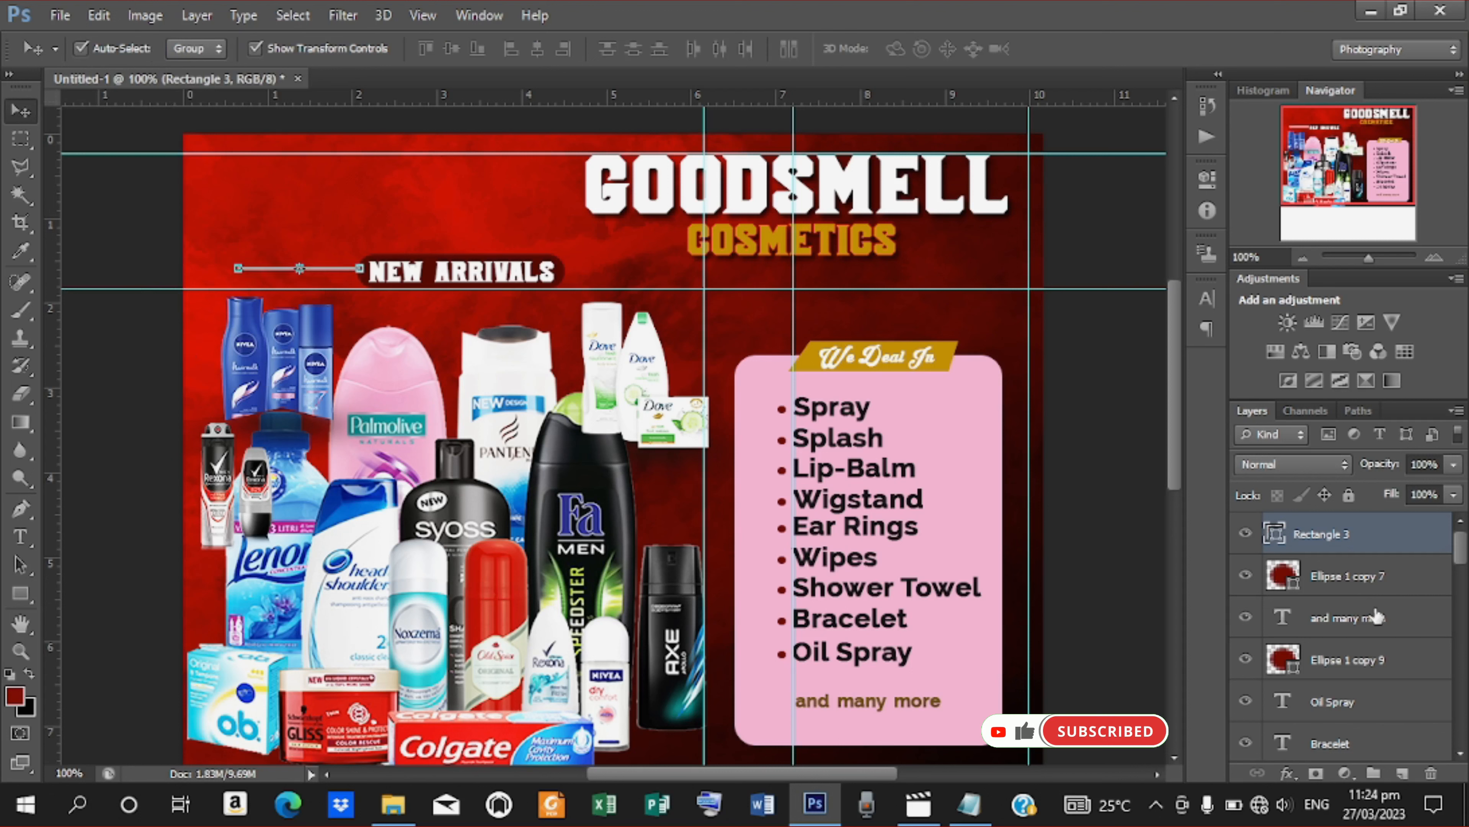
scroll(1371, 533, down, 10)
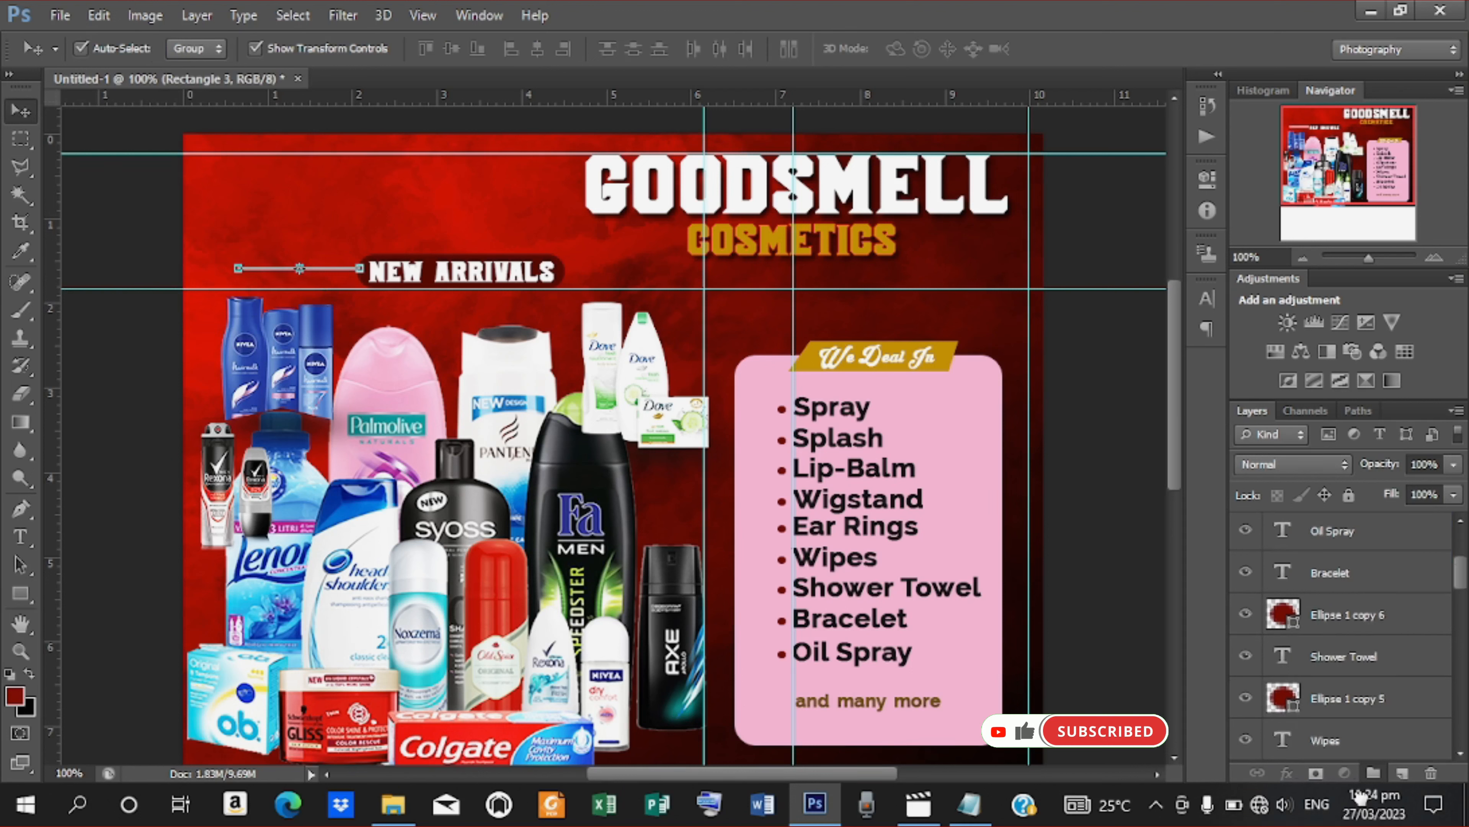
drag(1362, 798, 1382, 657)
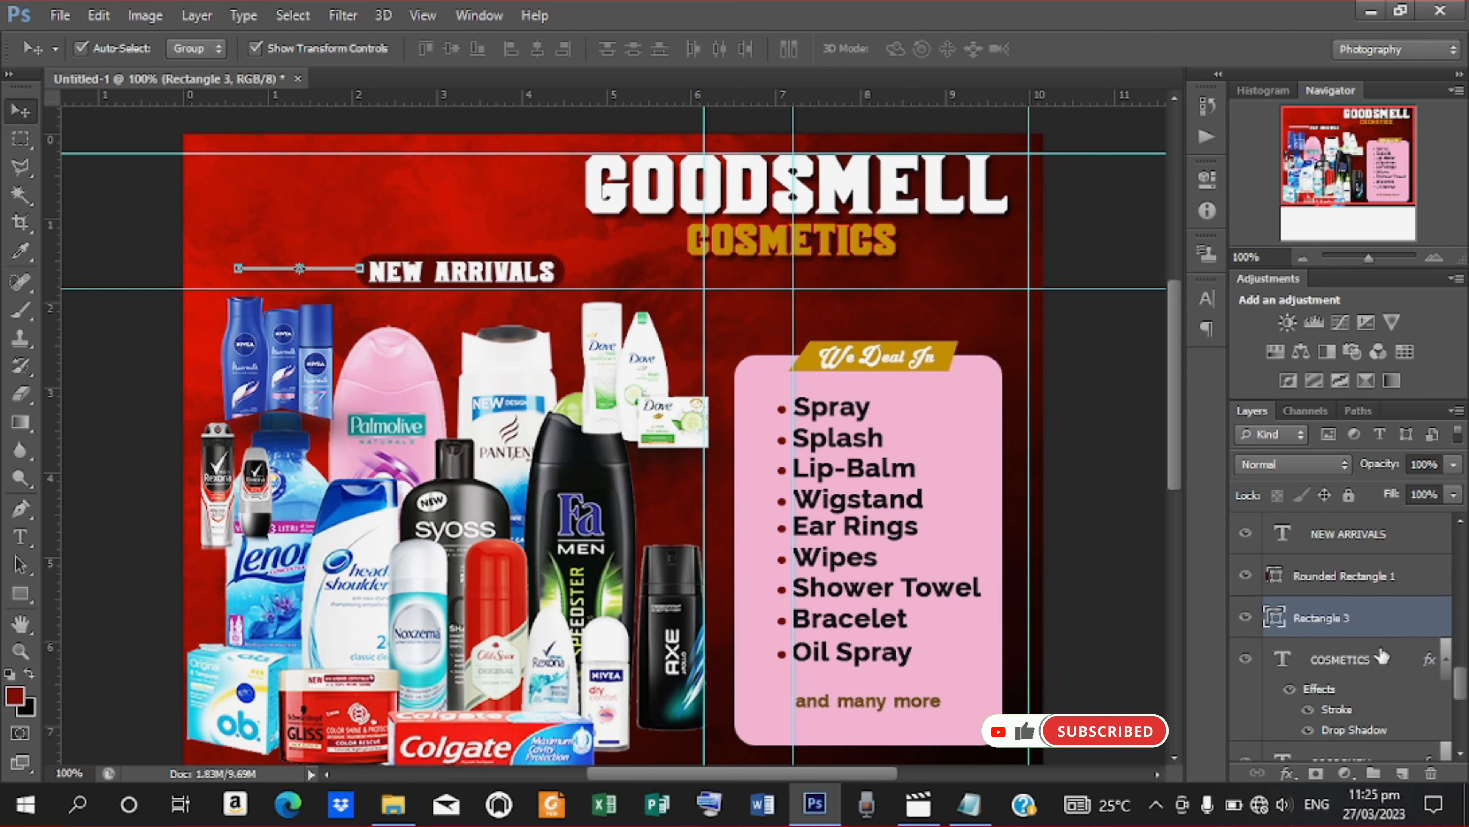
click(1117, 536)
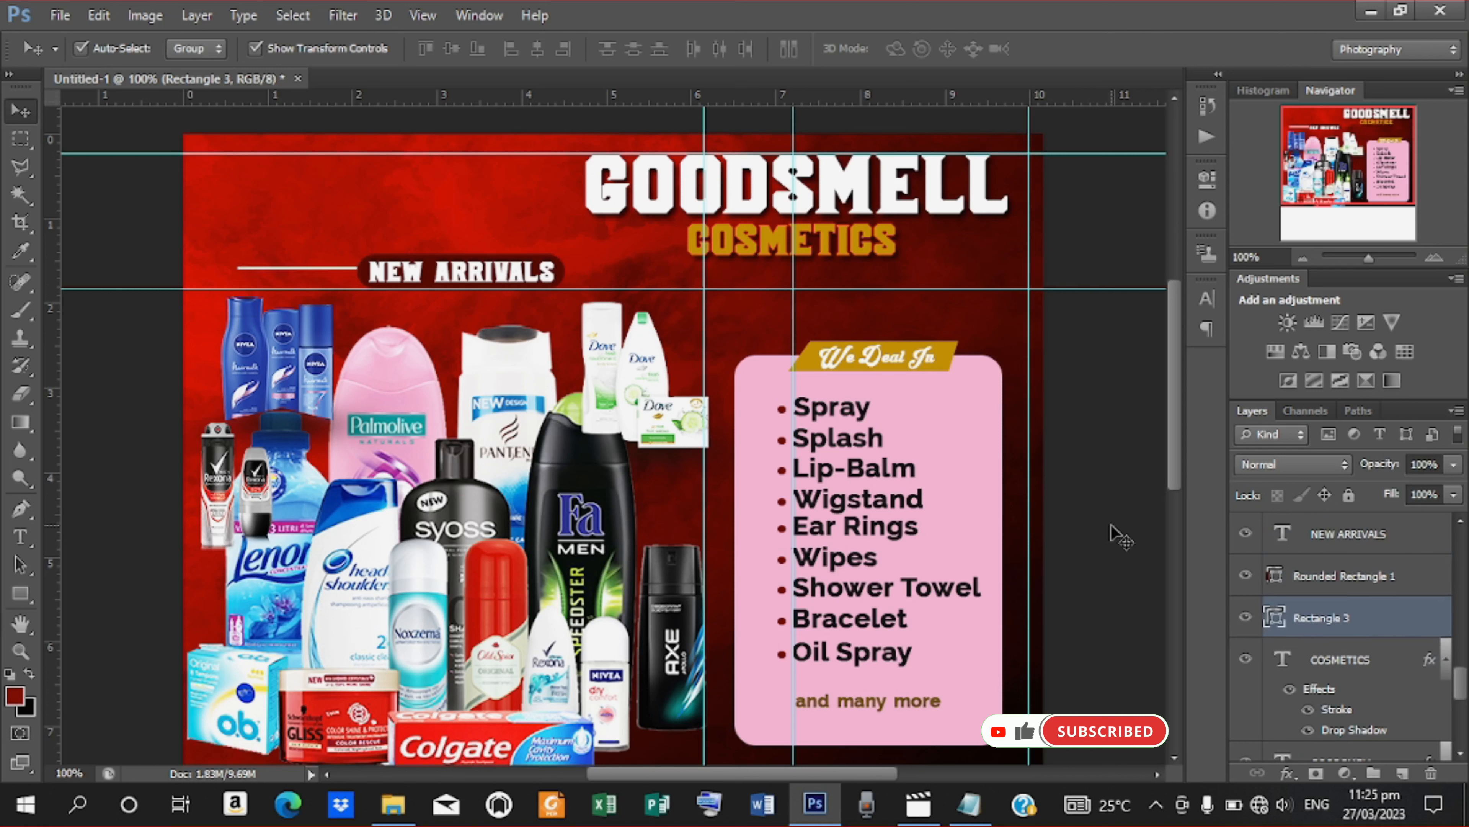
Duplicate the white line and place the copy at the same height on the right side of the NEW ARRIVALS heading
click(342, 272)
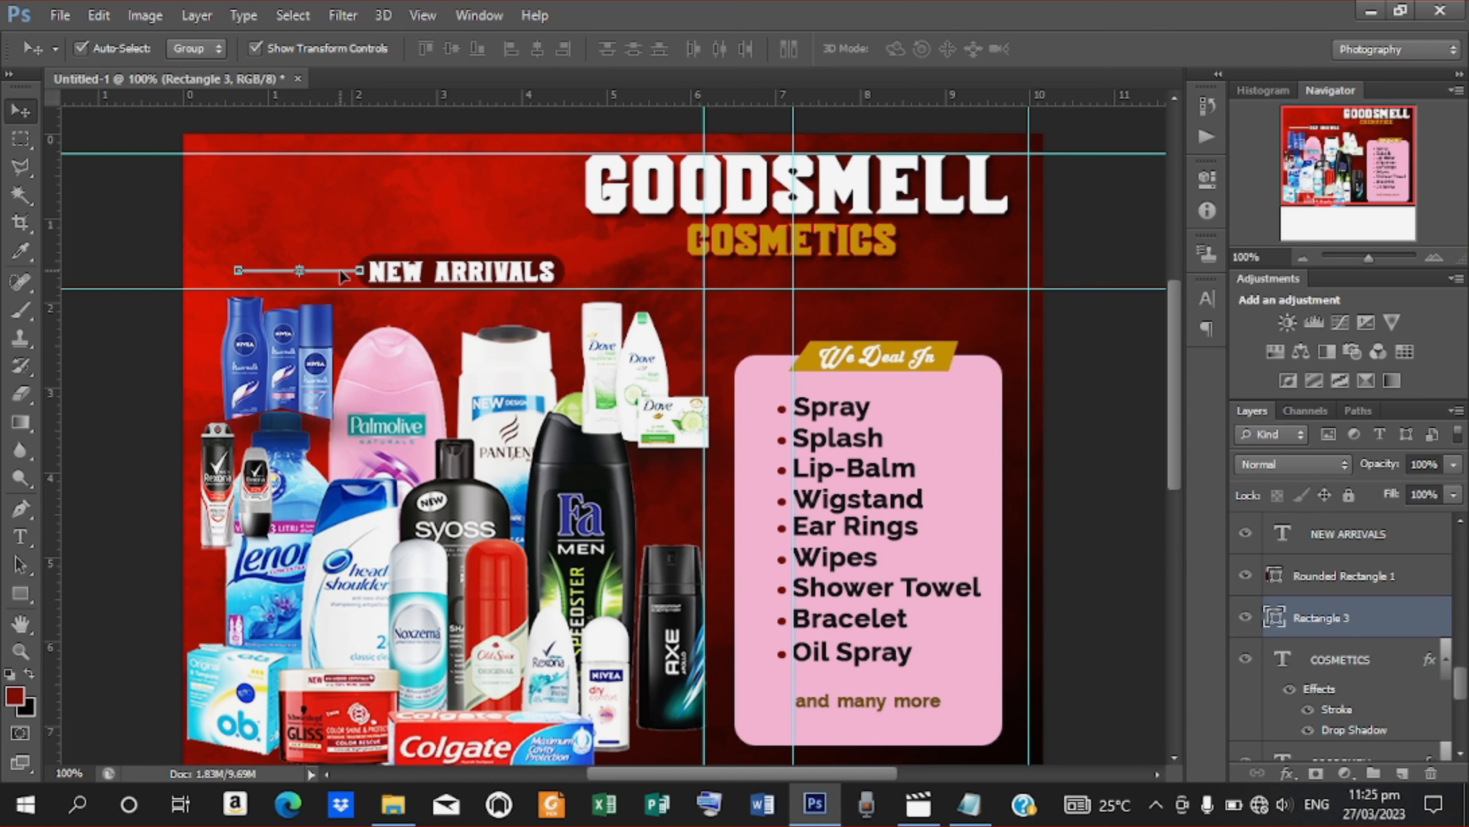
key(ctrl+j)
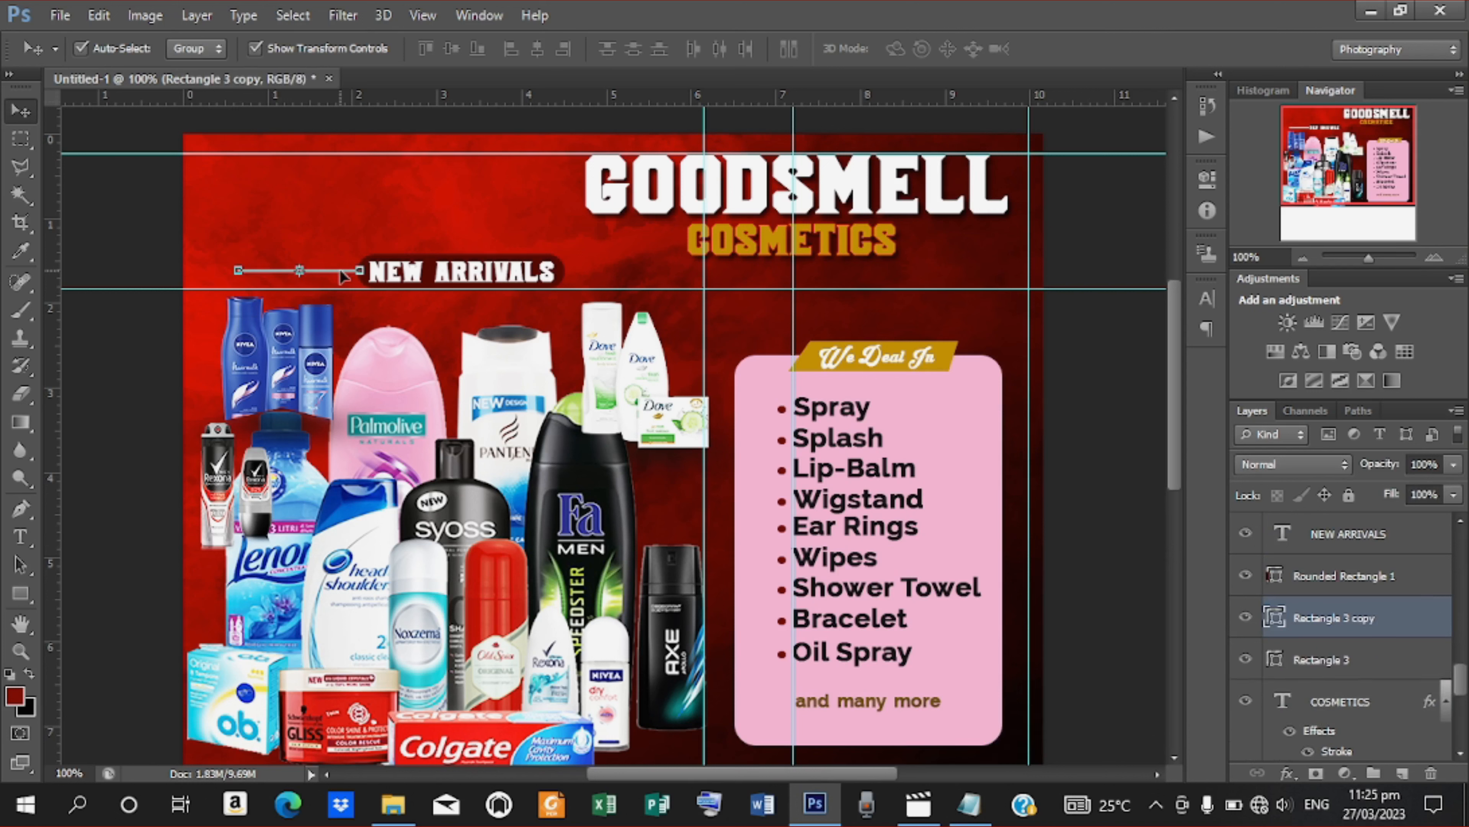
drag(343, 277, 585, 275)
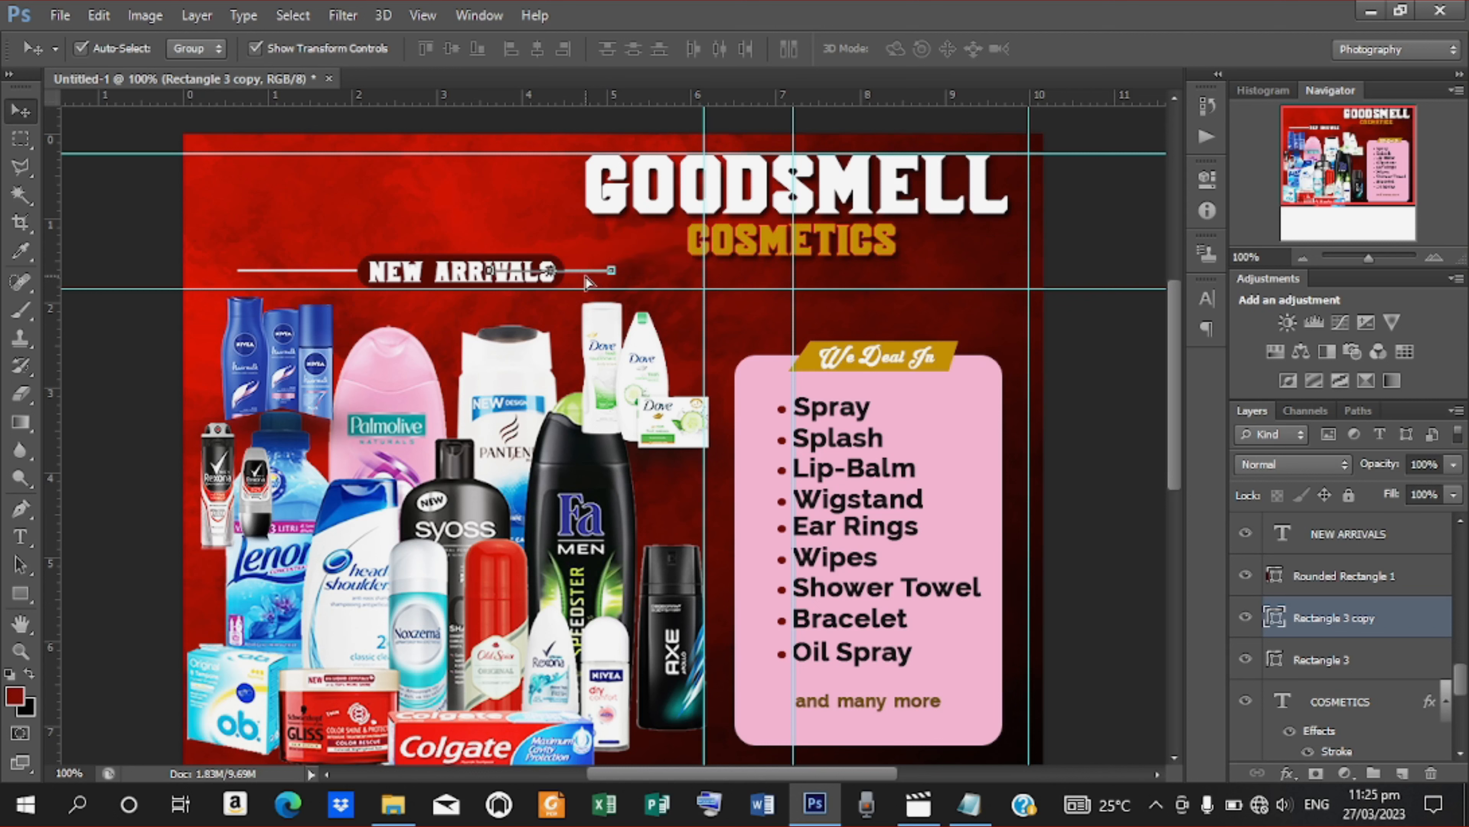
Nudge the original left line to the right so more of it tucks behind the NEW ARRIVALS heading's rounded box
click(313, 270)
drag(315, 271, 346, 271)
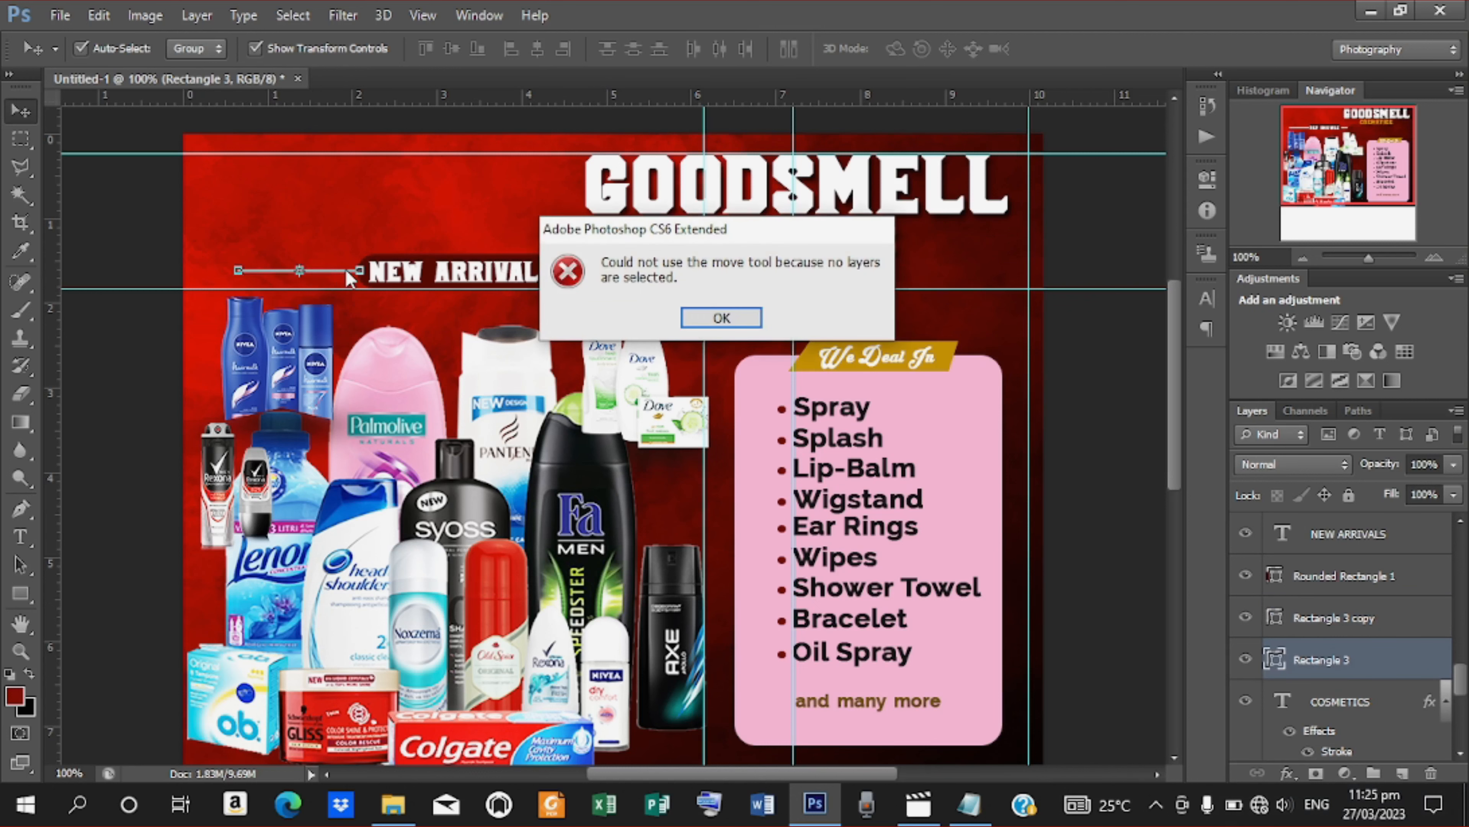
click(721, 318)
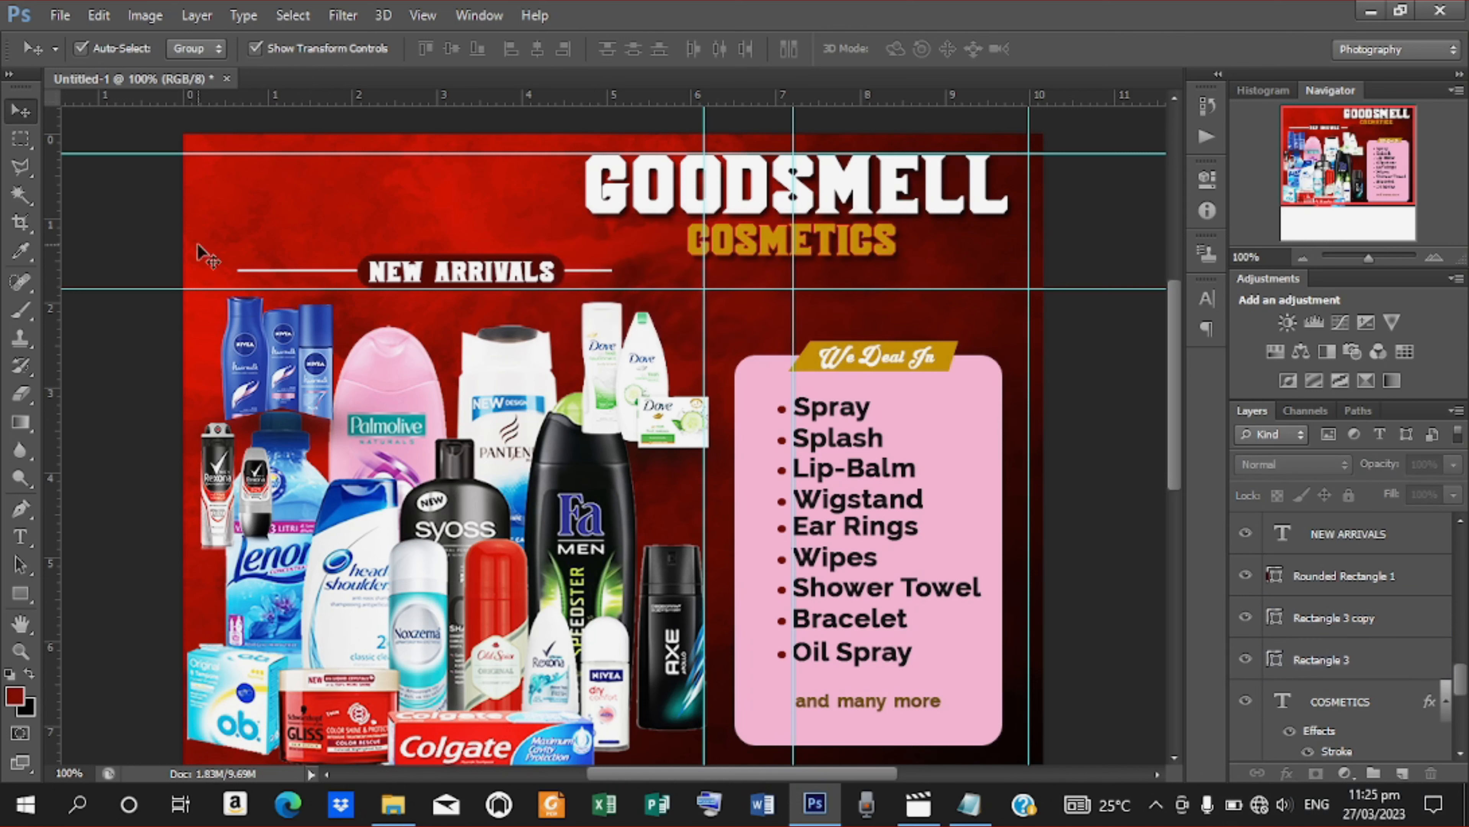
click(298, 279)
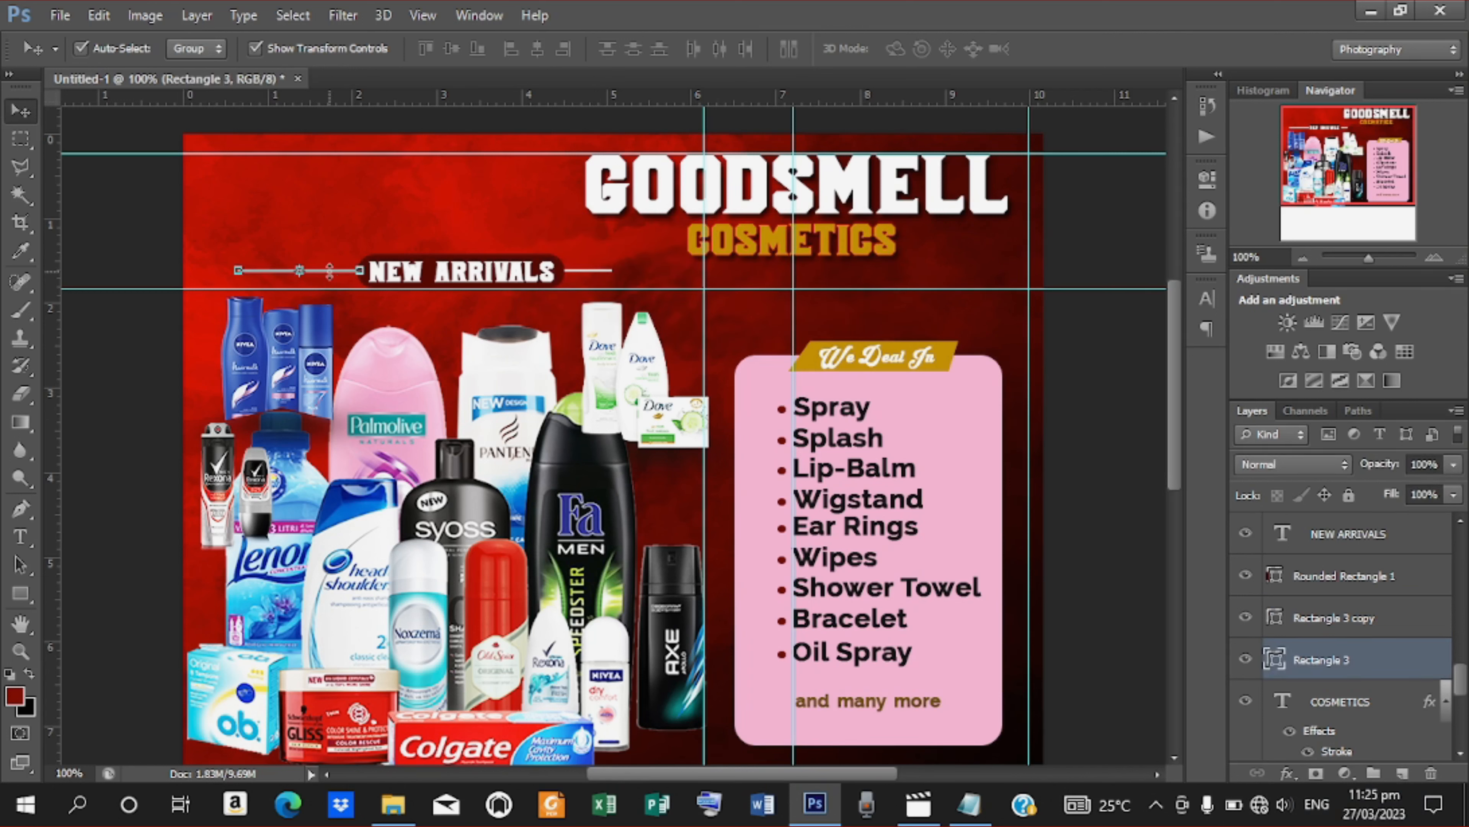
key(ctrl+t)
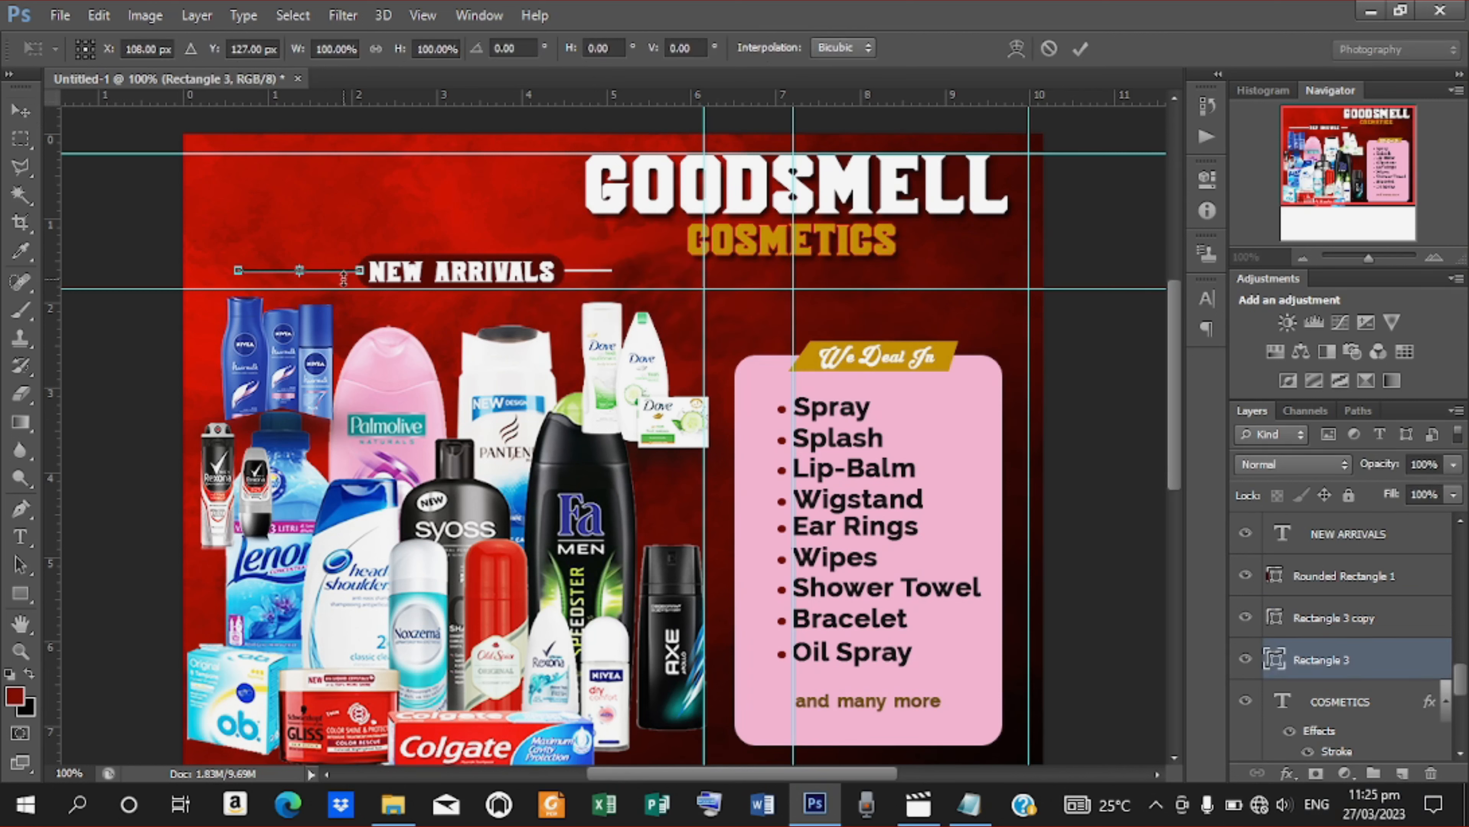
key(Return)
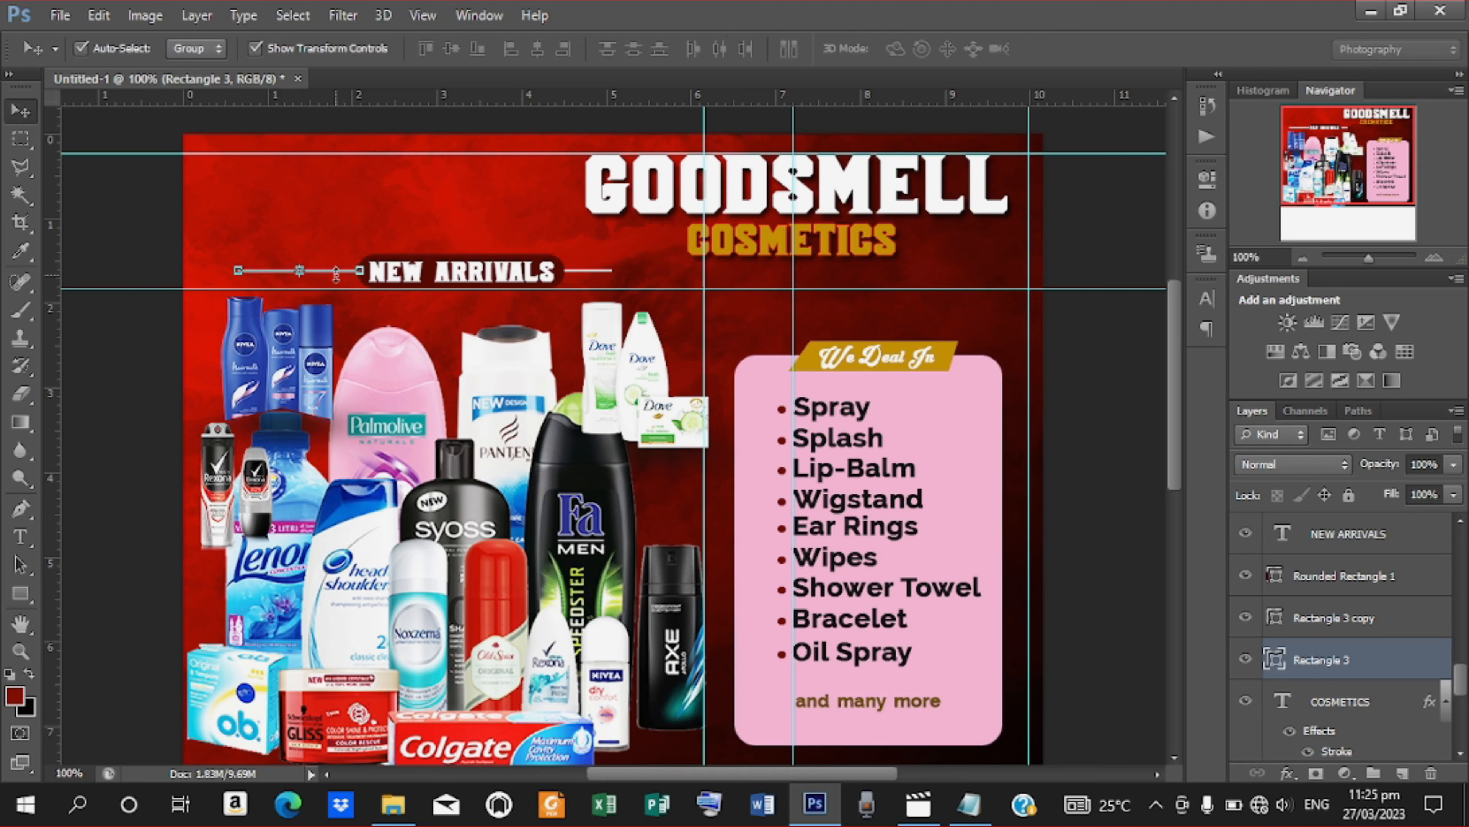
key(Right)
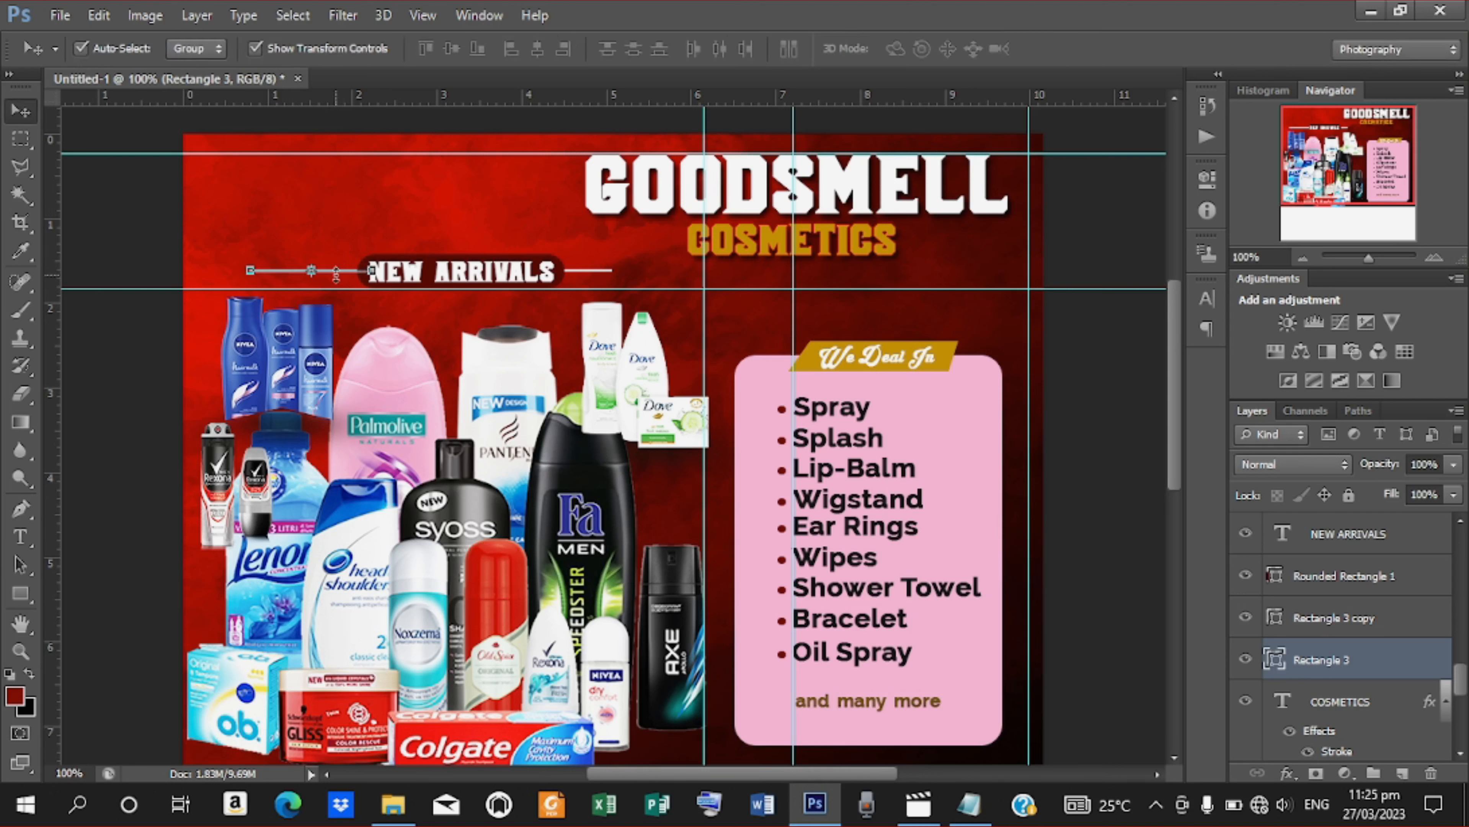
key(Right)
key(Right)
key(Right)
key(Right)
key(Right)
key(Right)
key(Right)
key(Right)
key(Right)
key(Right)
key(Right)
key(Right)
key(Right)
key(Right)
Start a text layer in the white footer area and copy "Call or Whatsapp" from the Notepad text list
drag(1179, 384, 1175, 529)
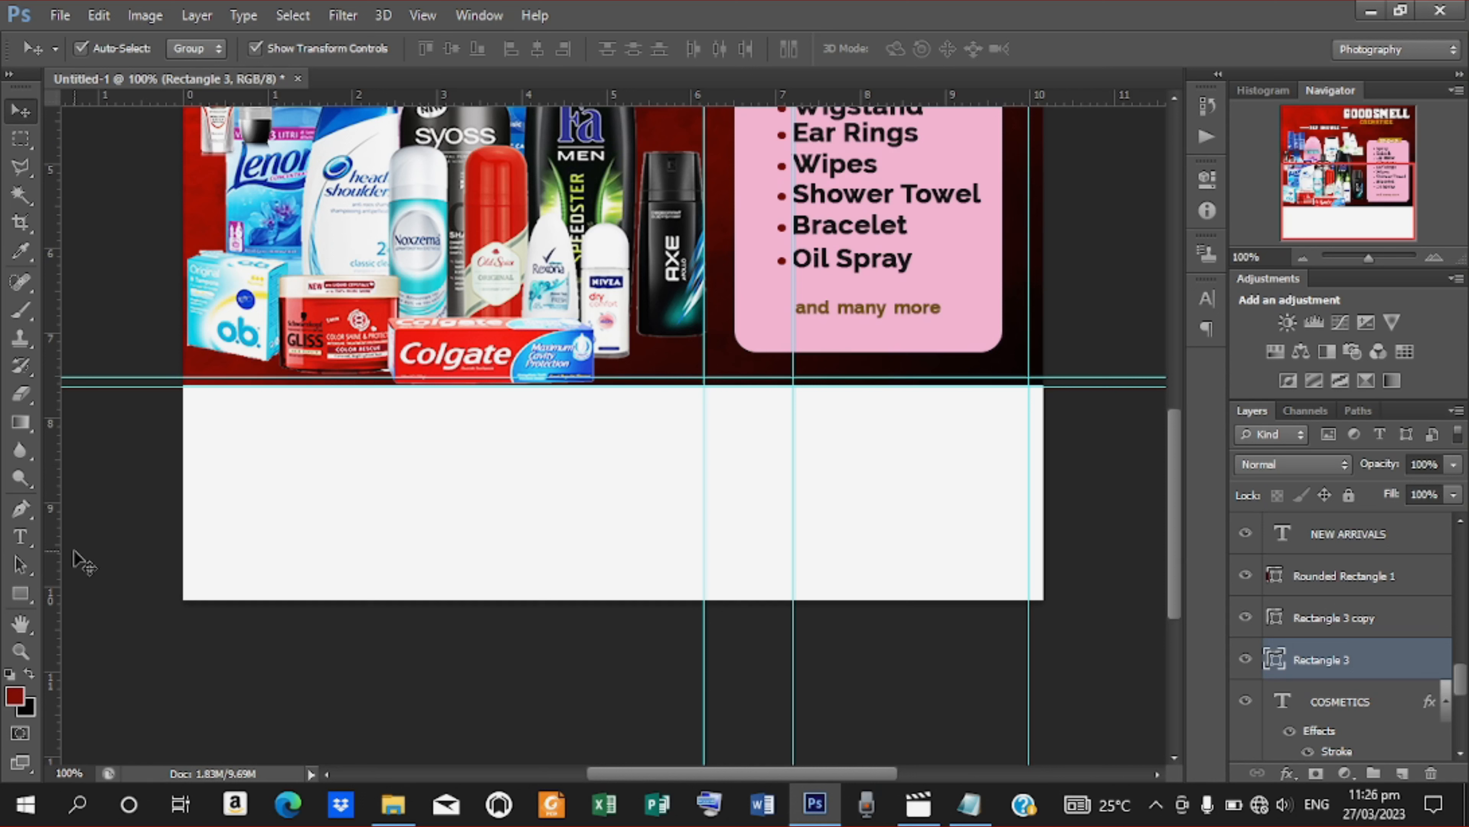
click(20, 536)
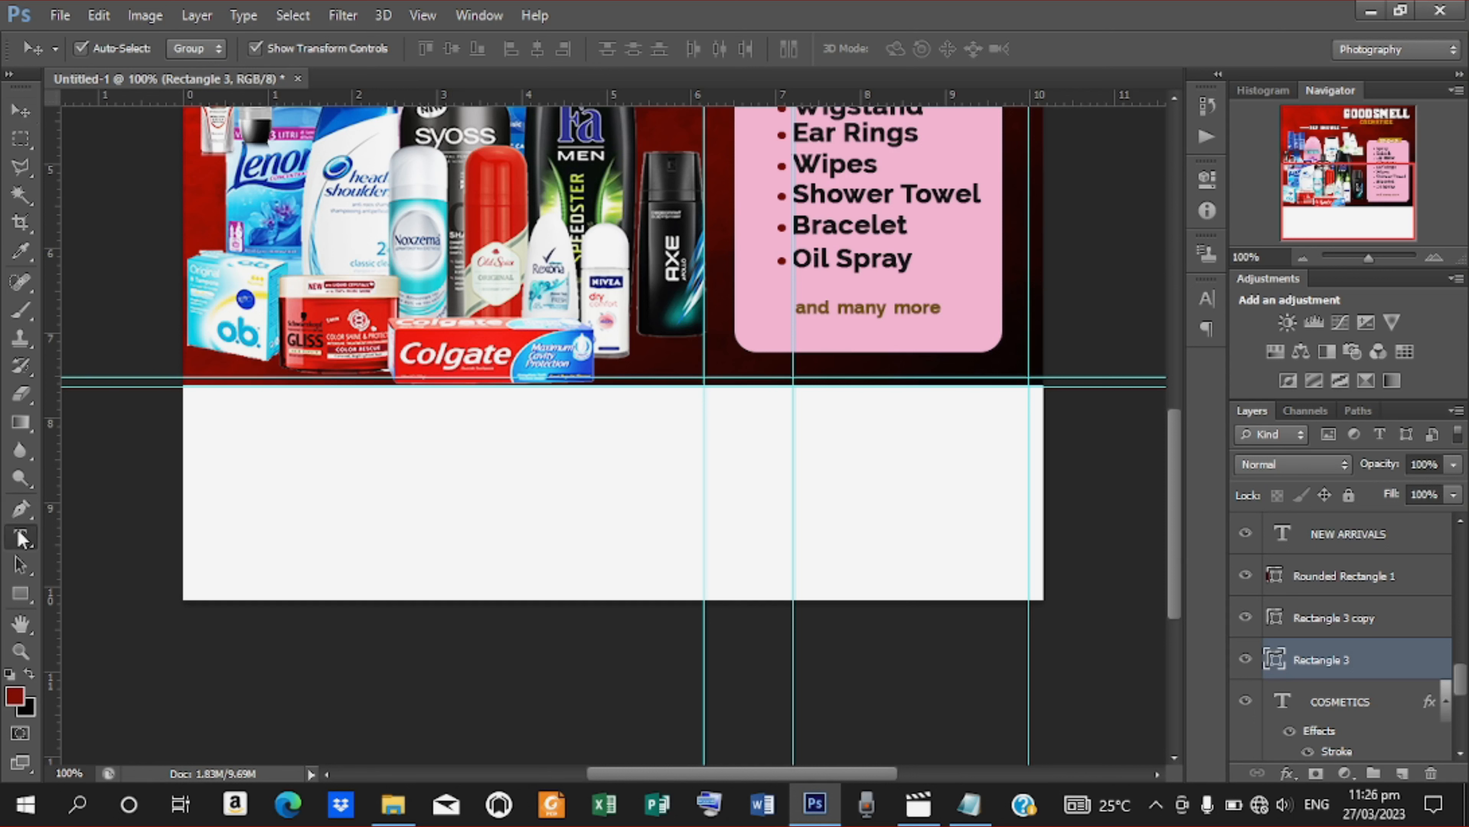
click(346, 458)
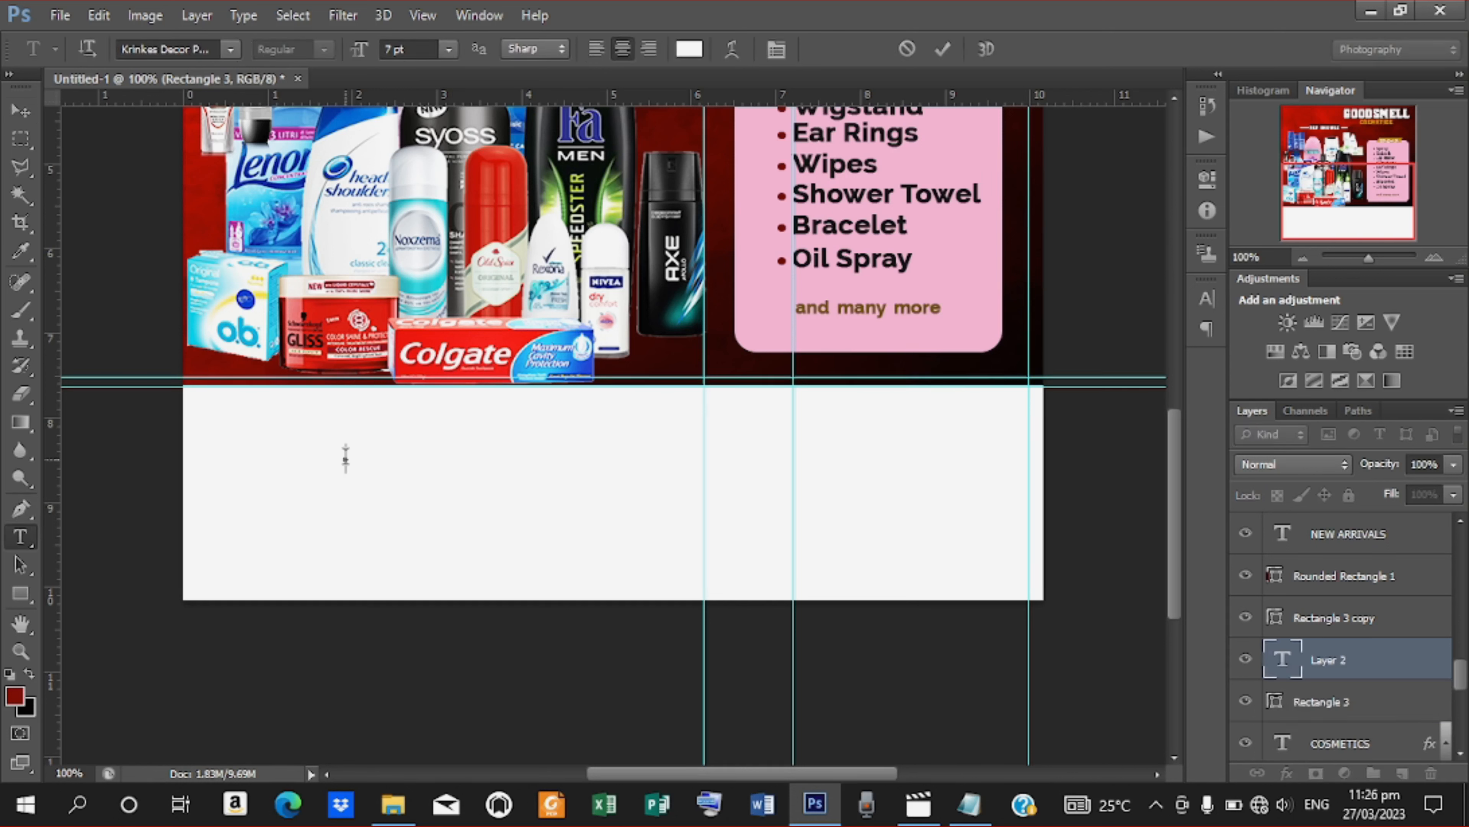
click(969, 803)
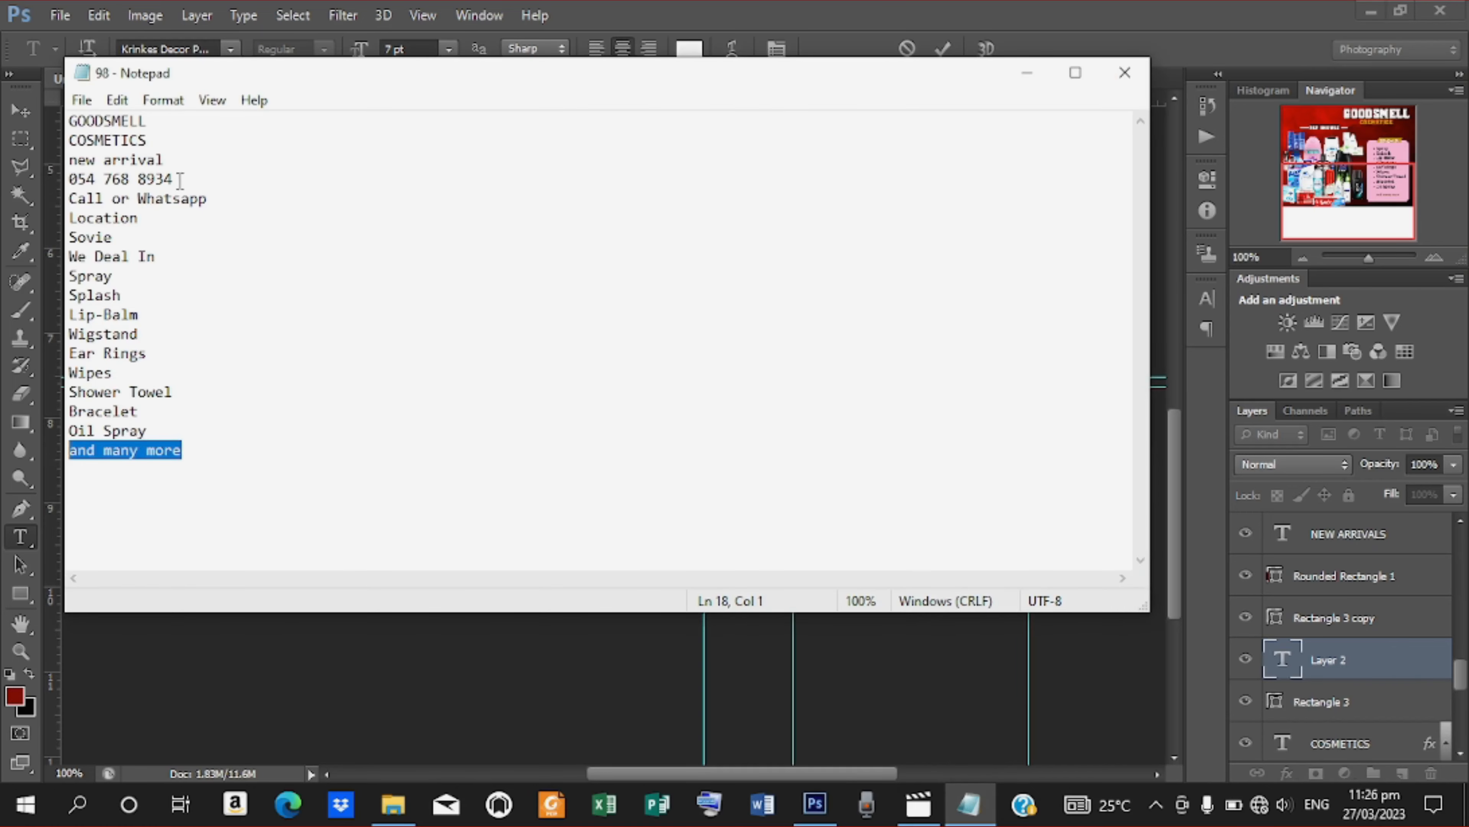
drag(211, 202, 77, 200)
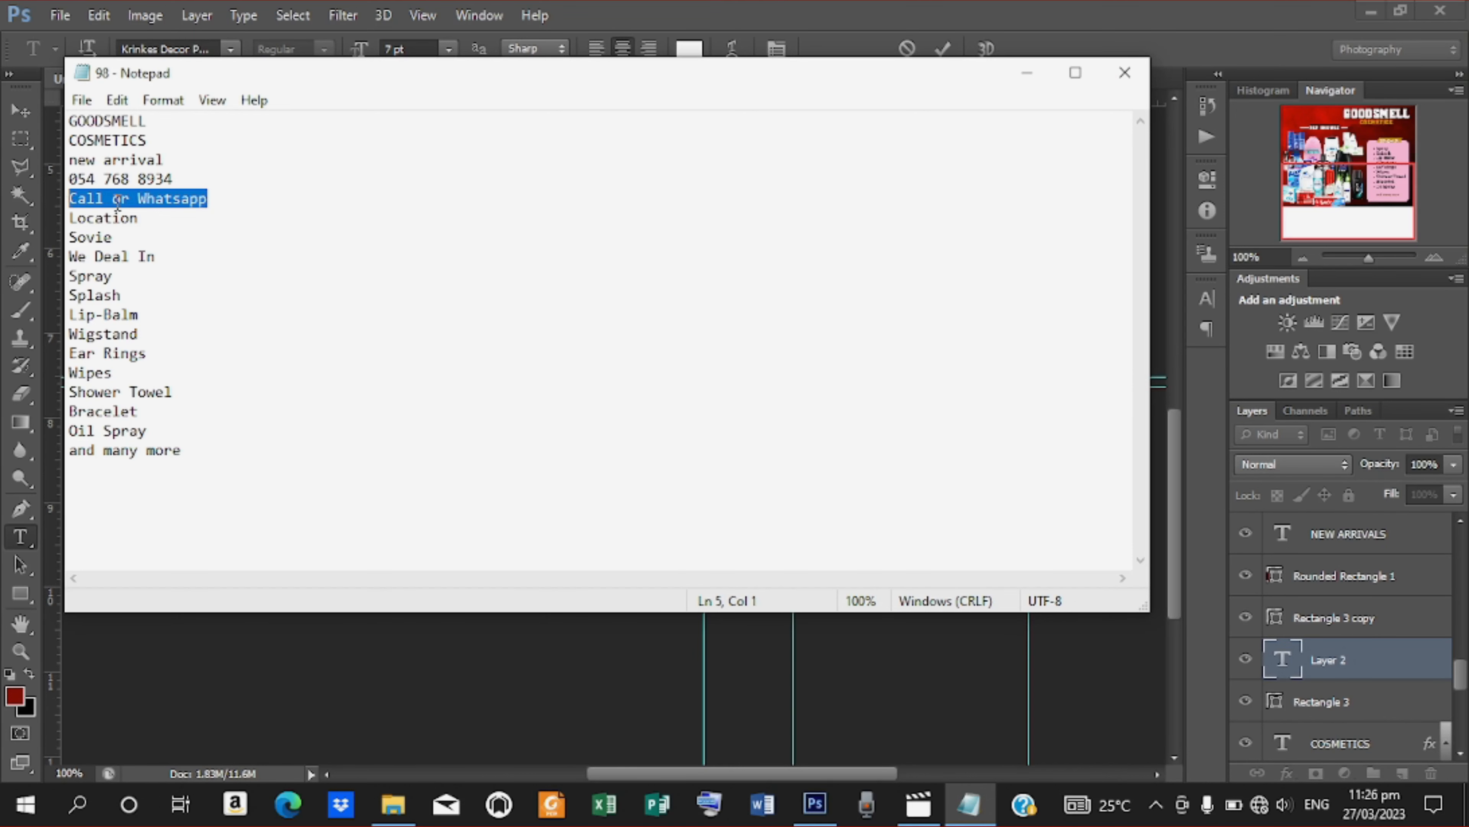
right_click(117, 200)
click(206, 276)
click(1027, 72)
Paste "Call or Whatsapp" into the new text layer in the white footer and commit it
click(345, 457)
right_click(353, 461)
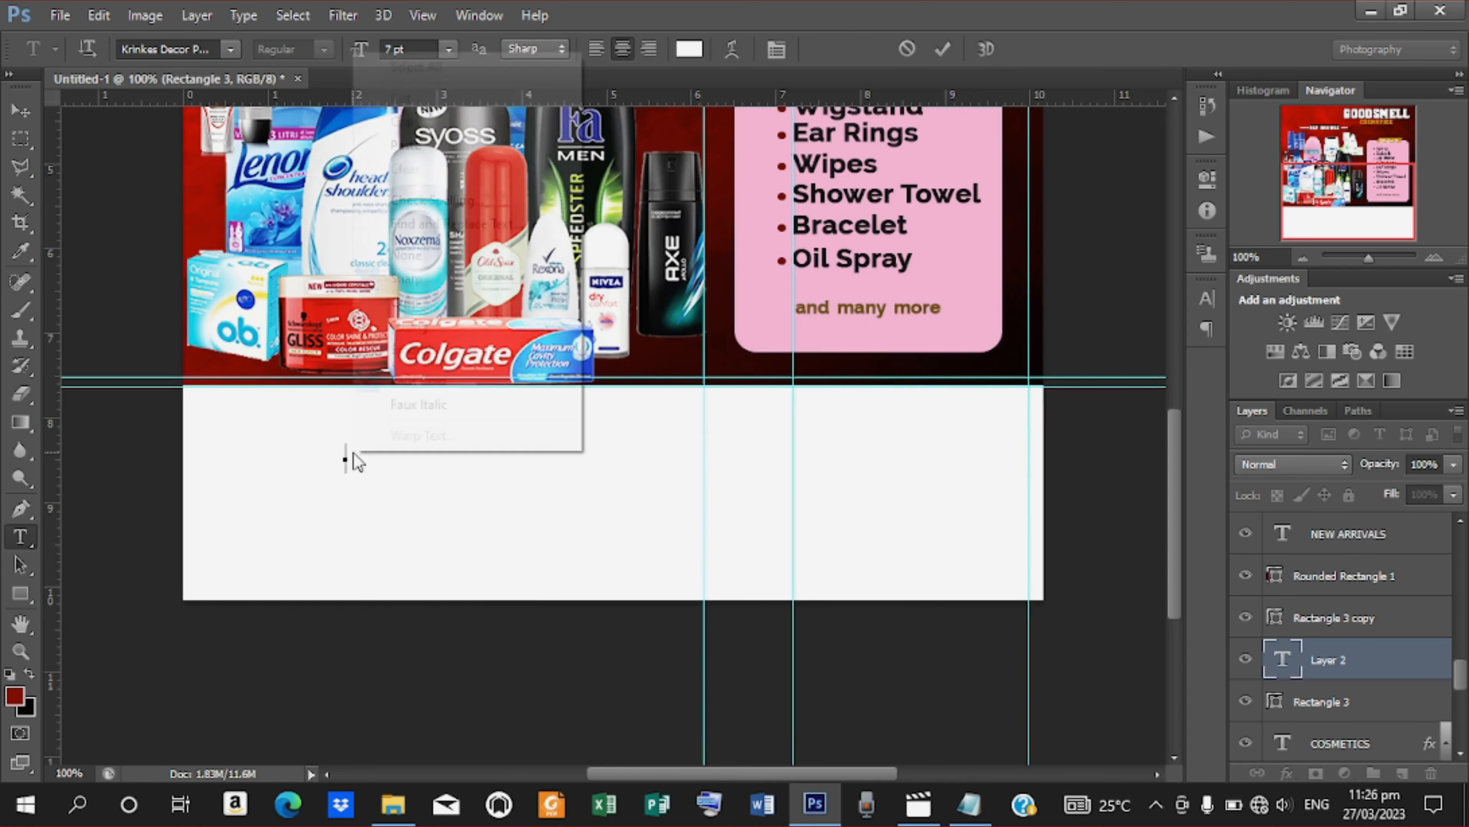
click(417, 145)
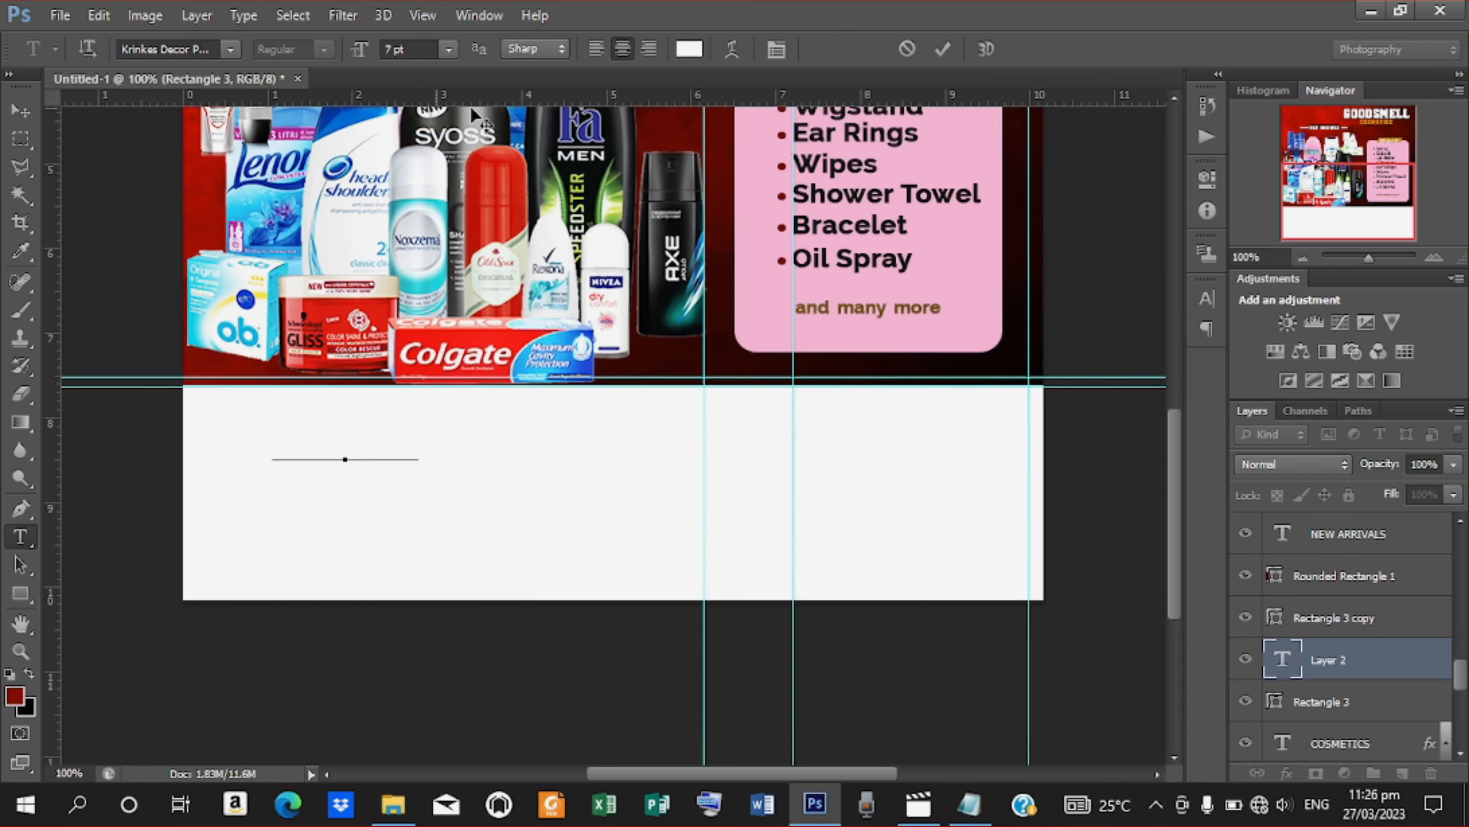
click(942, 49)
click(20, 109)
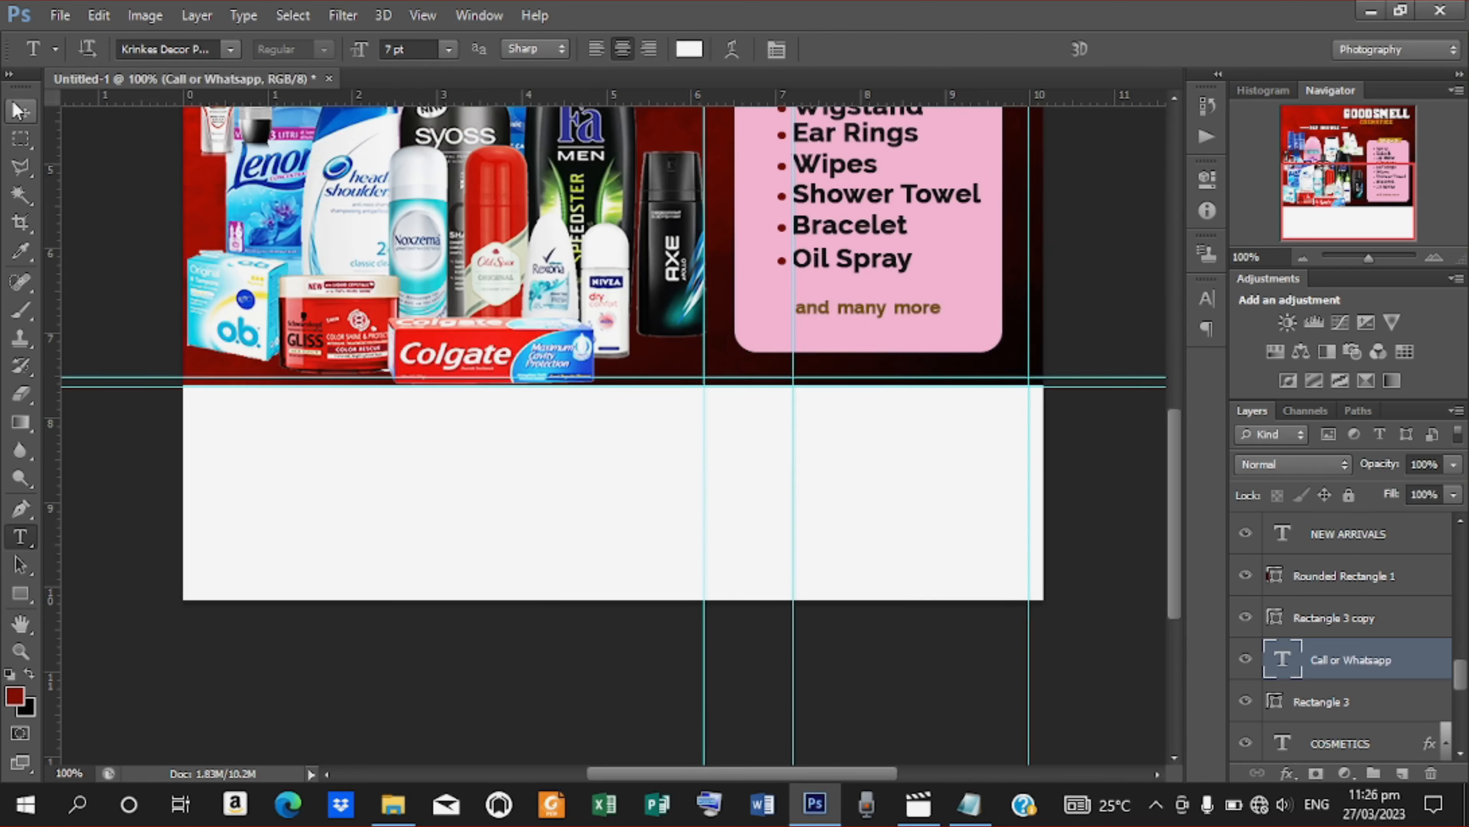
Set the "Call or Whatsapp" text colour to dark red #760000 and shift the text slightly down in the footer
click(697, 54)
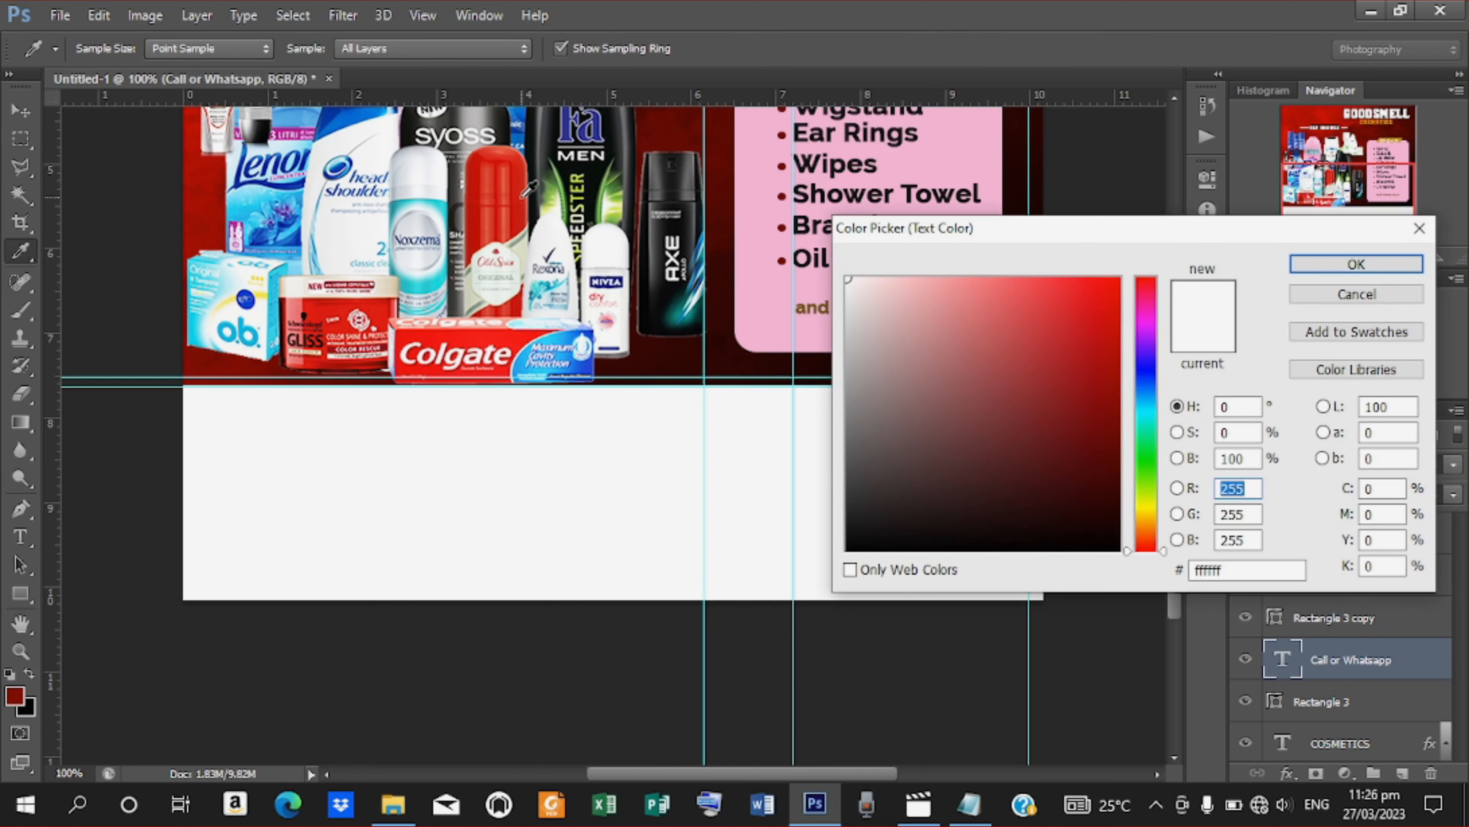
click(1113, 408)
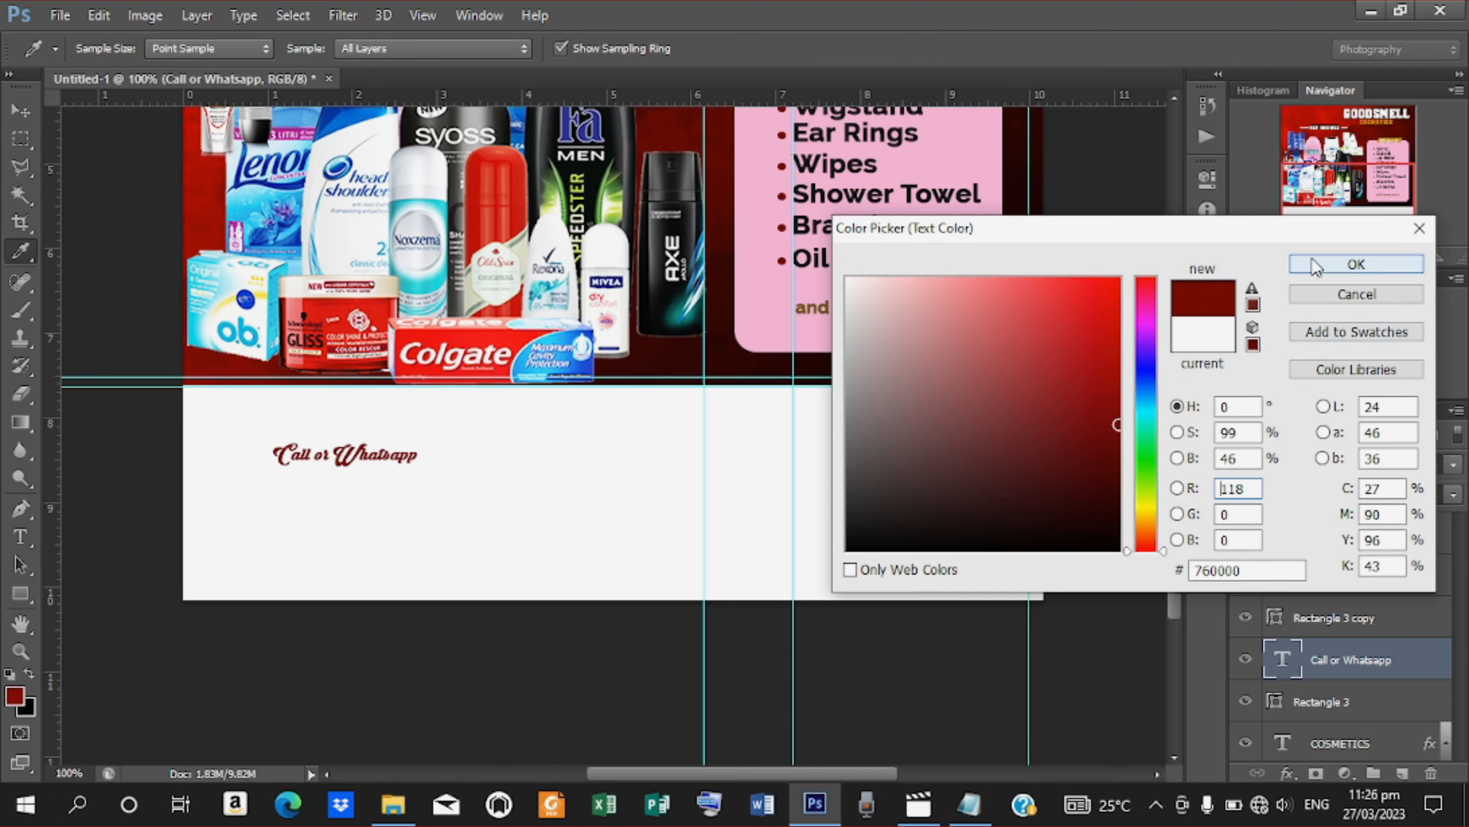
click(1352, 264)
click(20, 111)
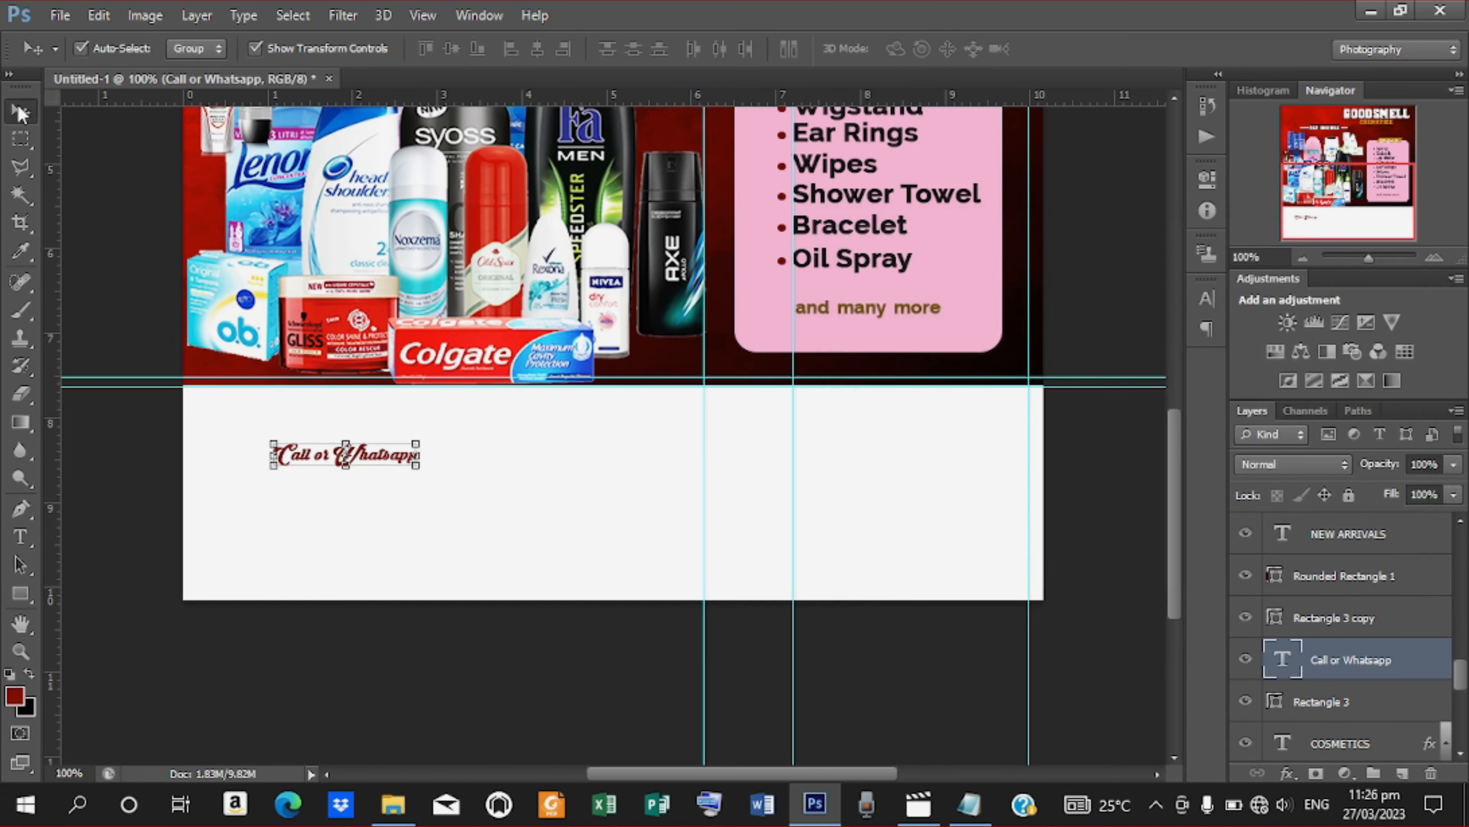
drag(386, 457, 387, 457)
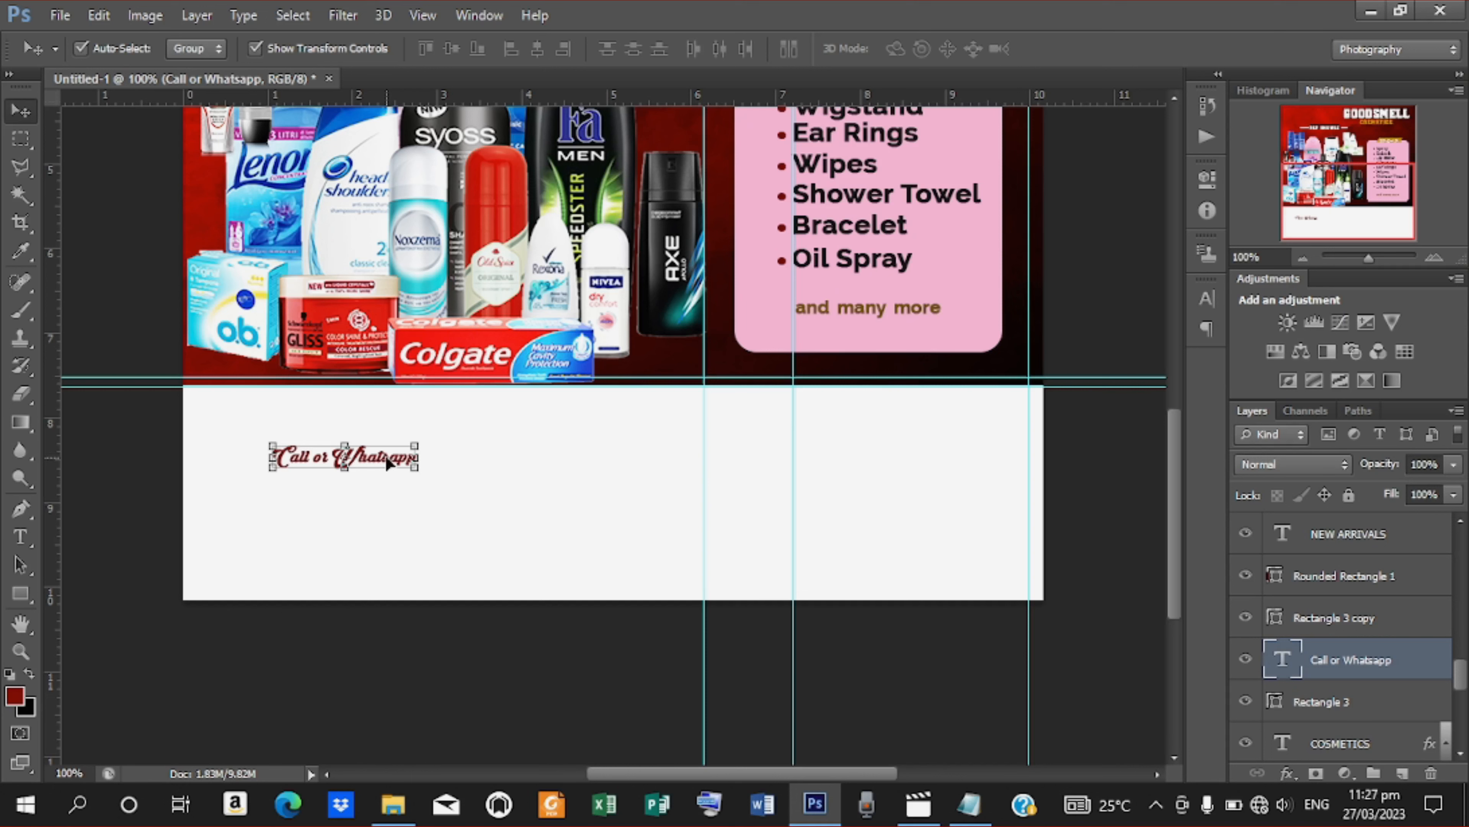
drag(387, 459, 387, 463)
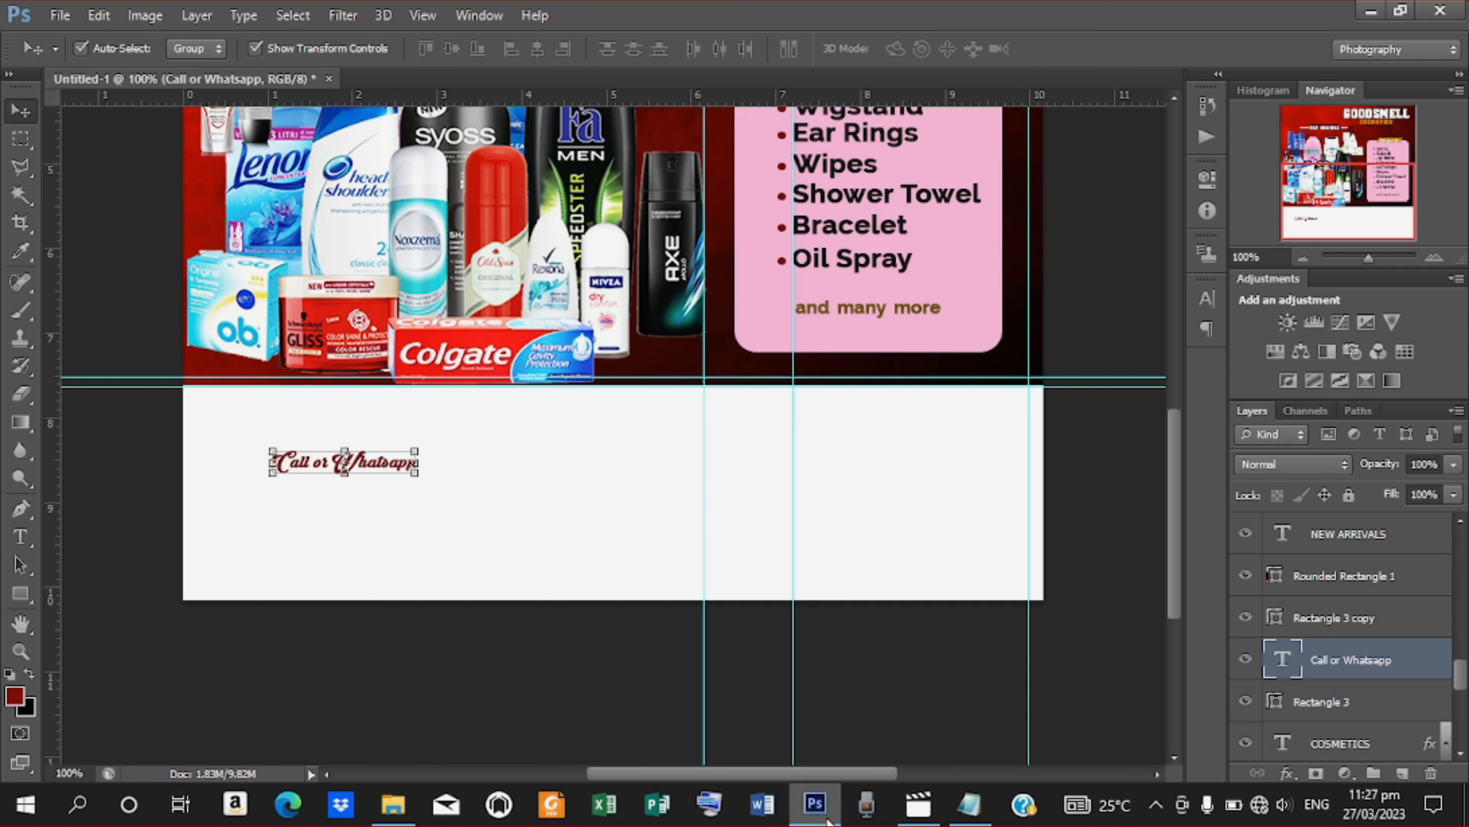
Copy the phone number line from the Notepad text list and return to the flyer
click(970, 805)
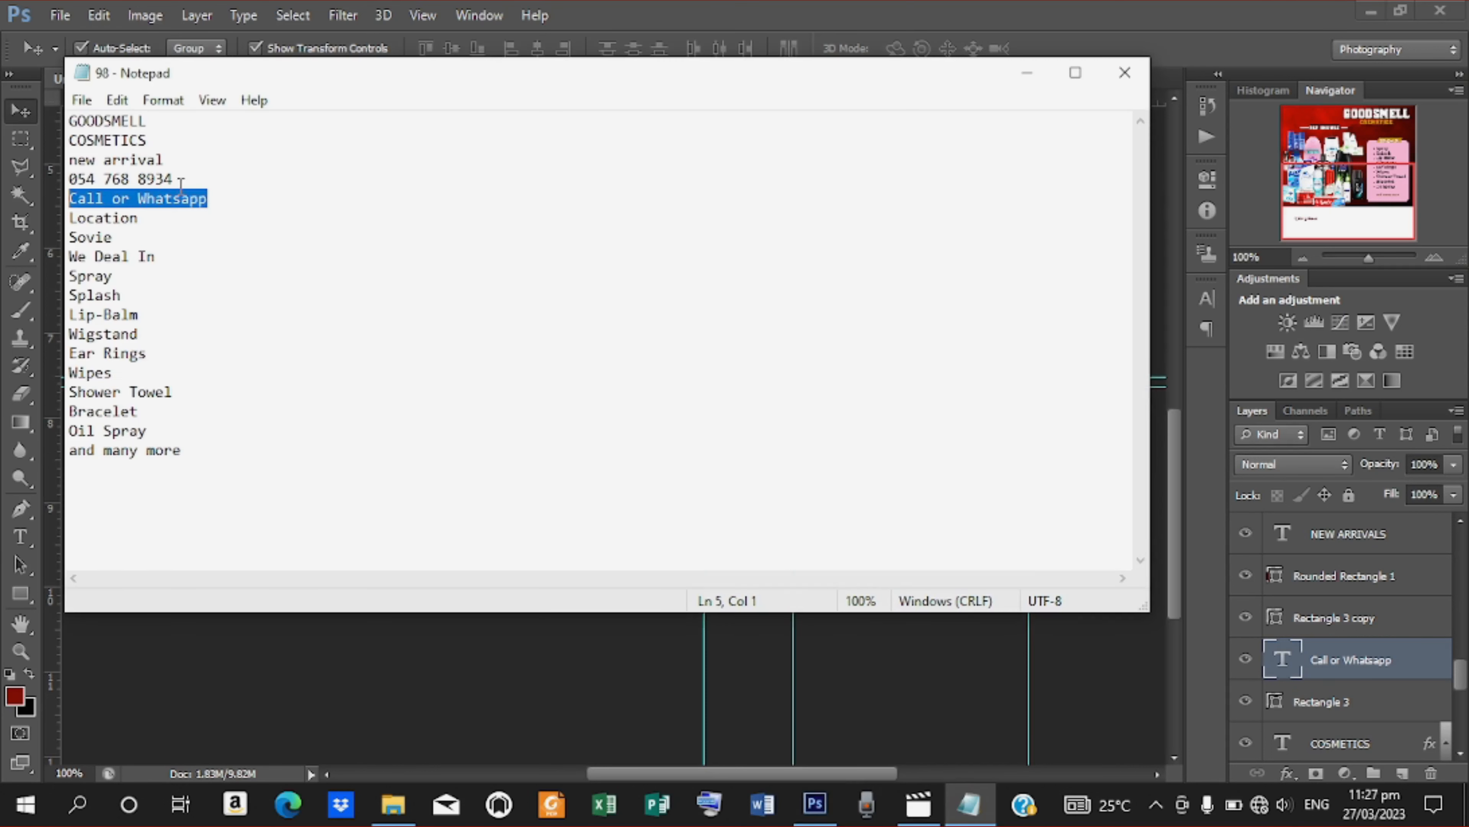
drag(182, 179, 65, 179)
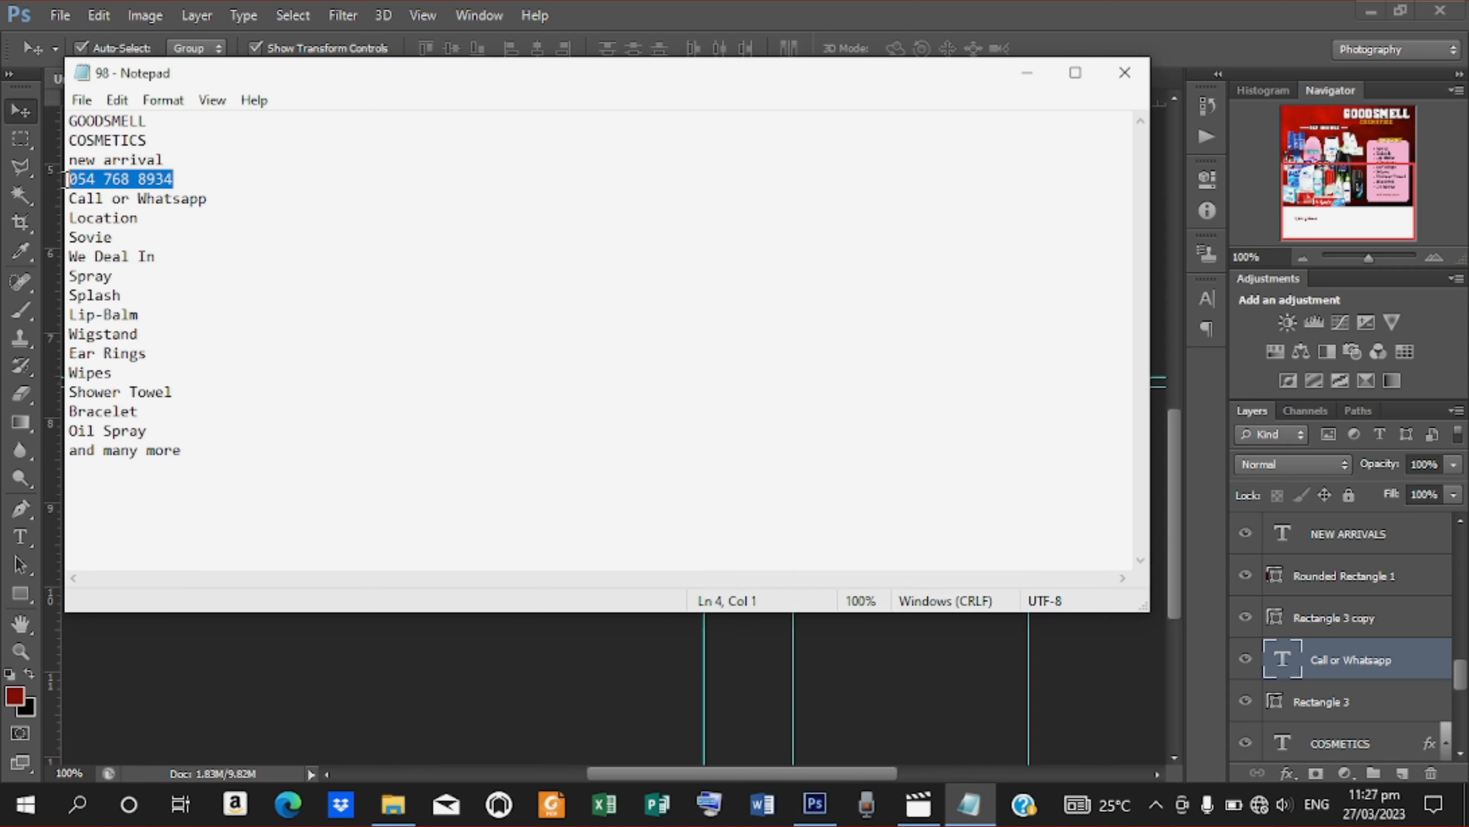
right_click(141, 176)
click(207, 250)
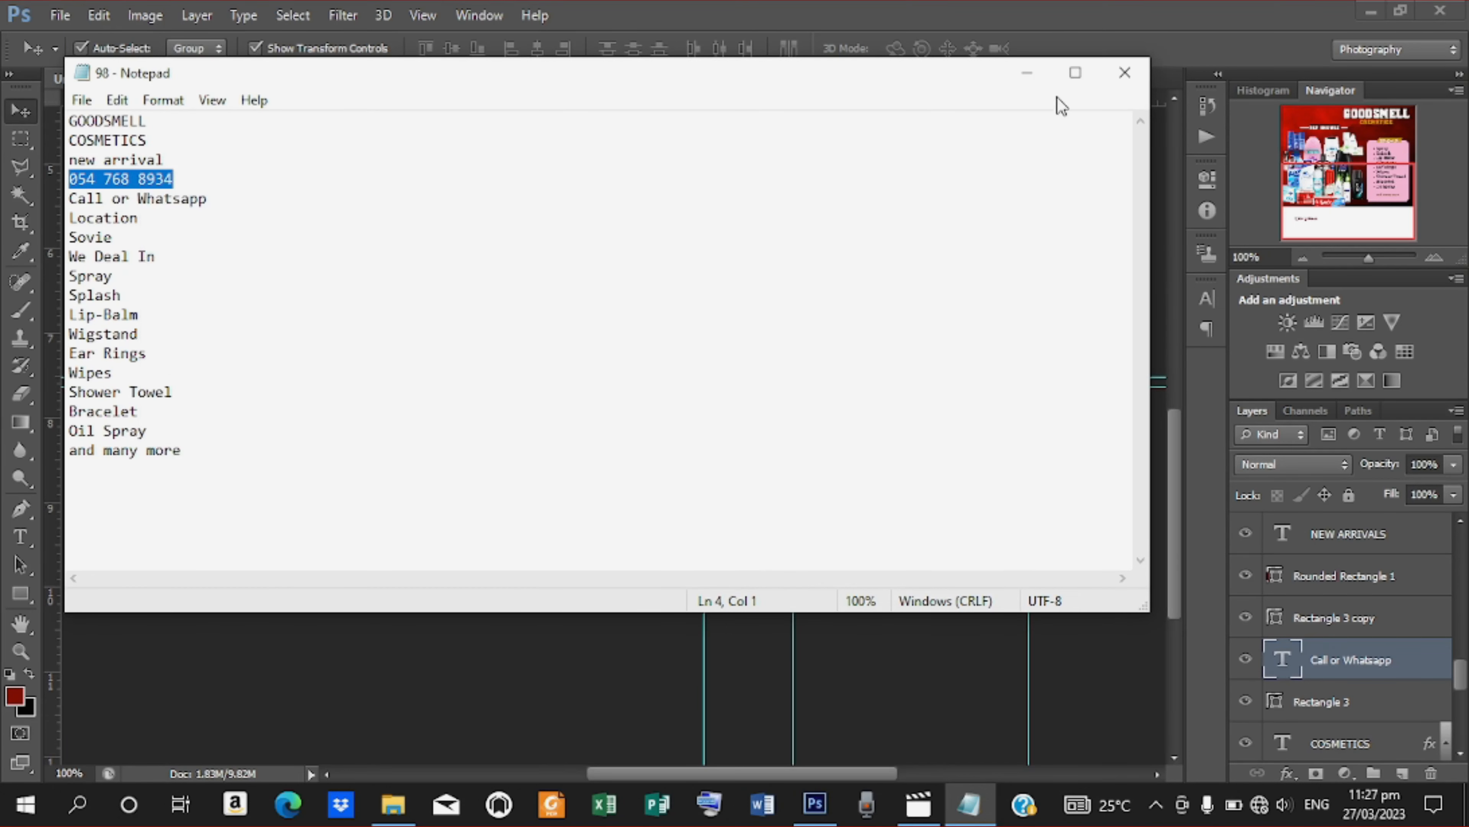
click(1027, 73)
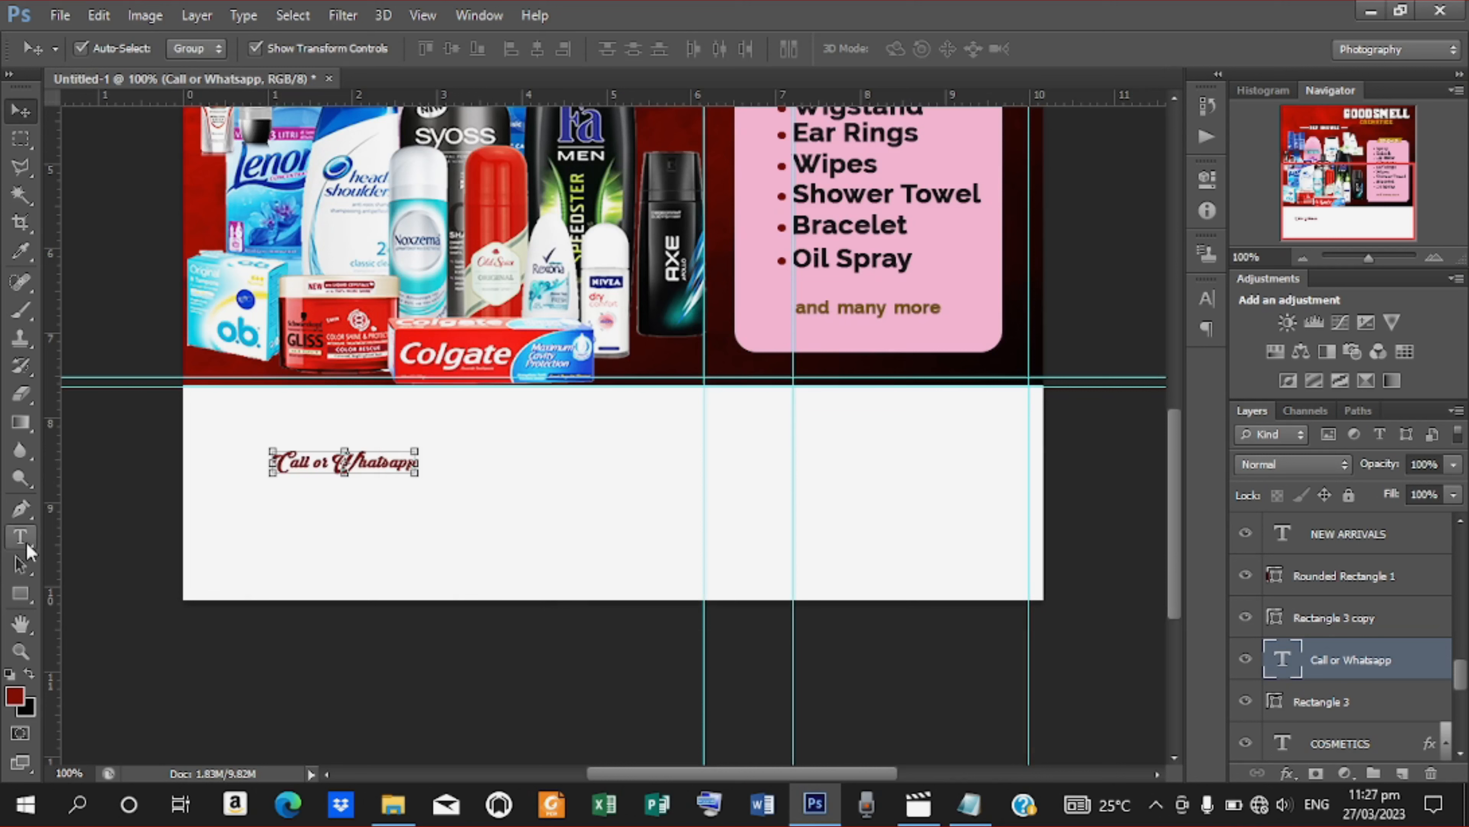
Paste the copied phone number into a new text layer in the white footer, commit it and move it under "Call or Whatsapp"
click(23, 541)
click(294, 507)
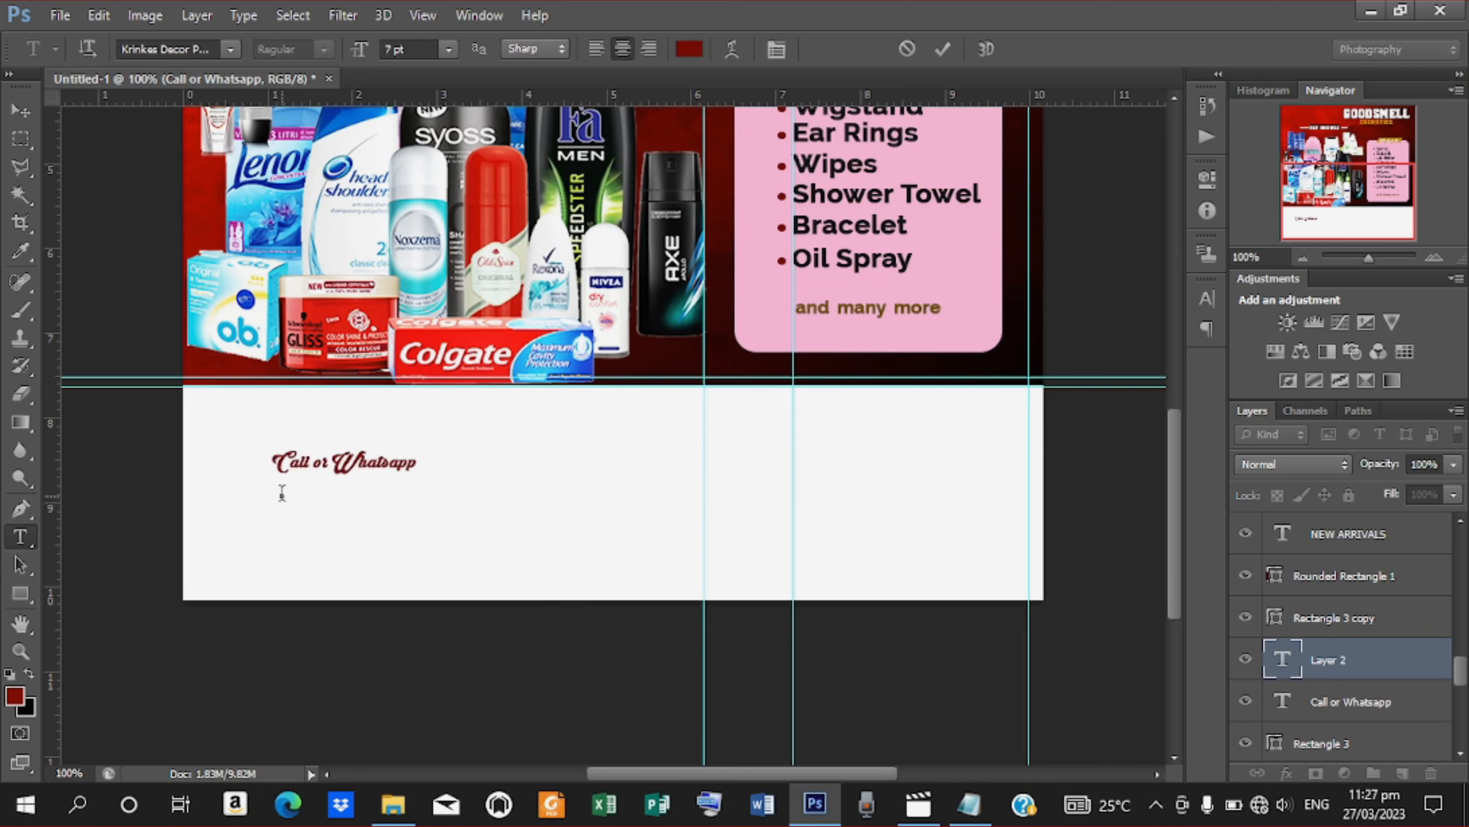
right_click(283, 503)
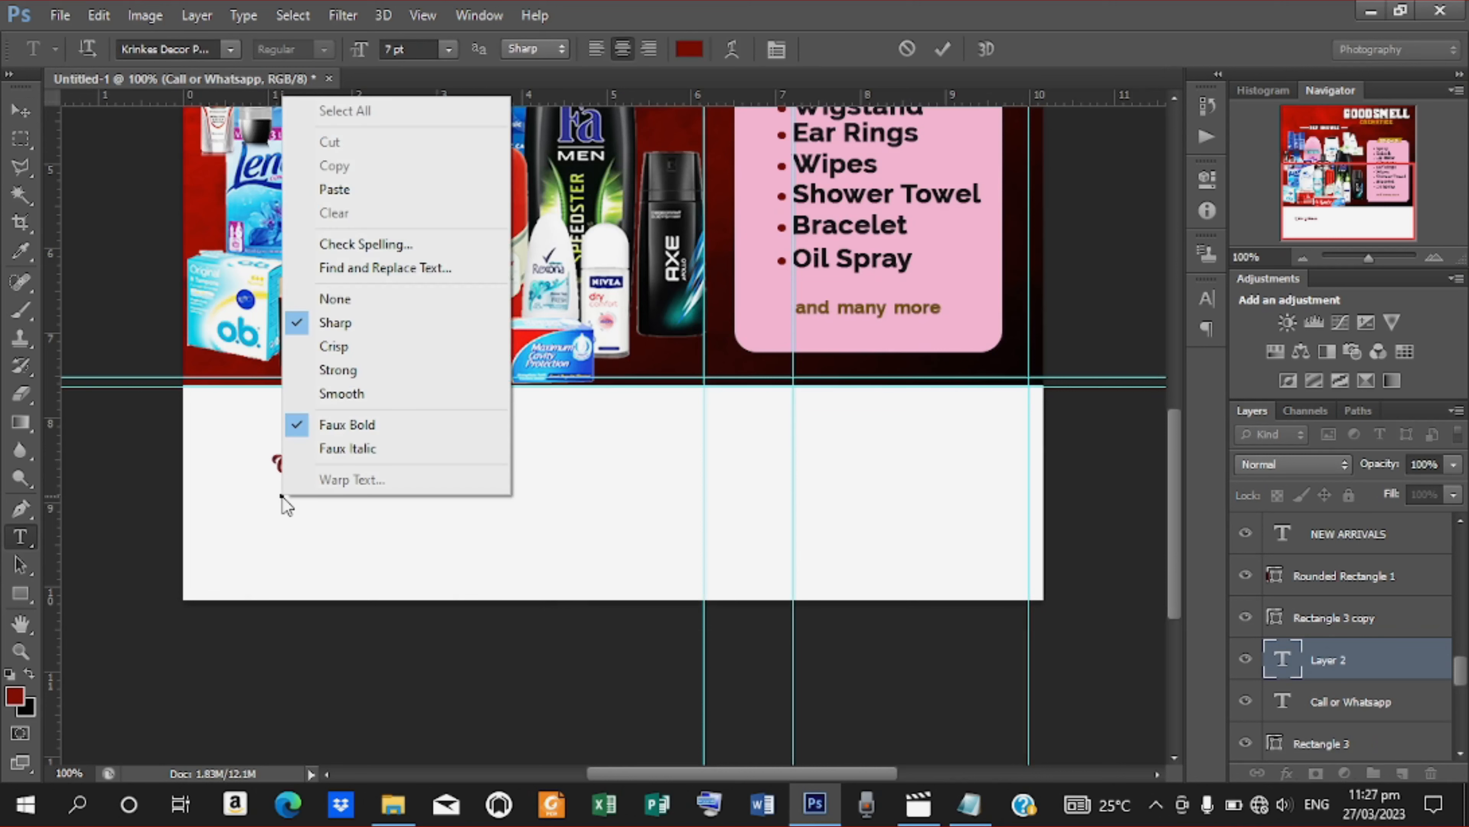
click(334, 189)
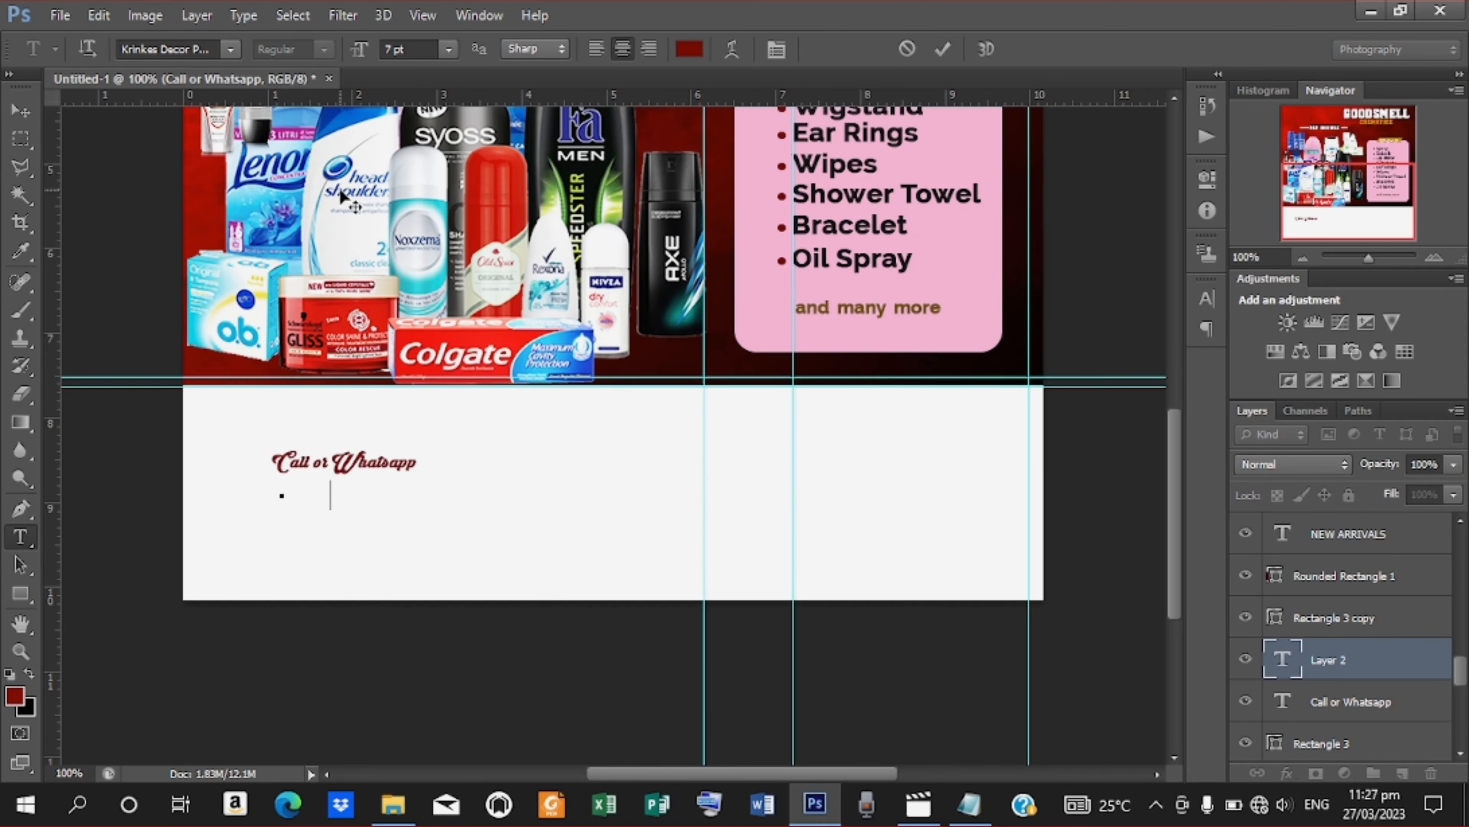
click(942, 51)
click(12, 116)
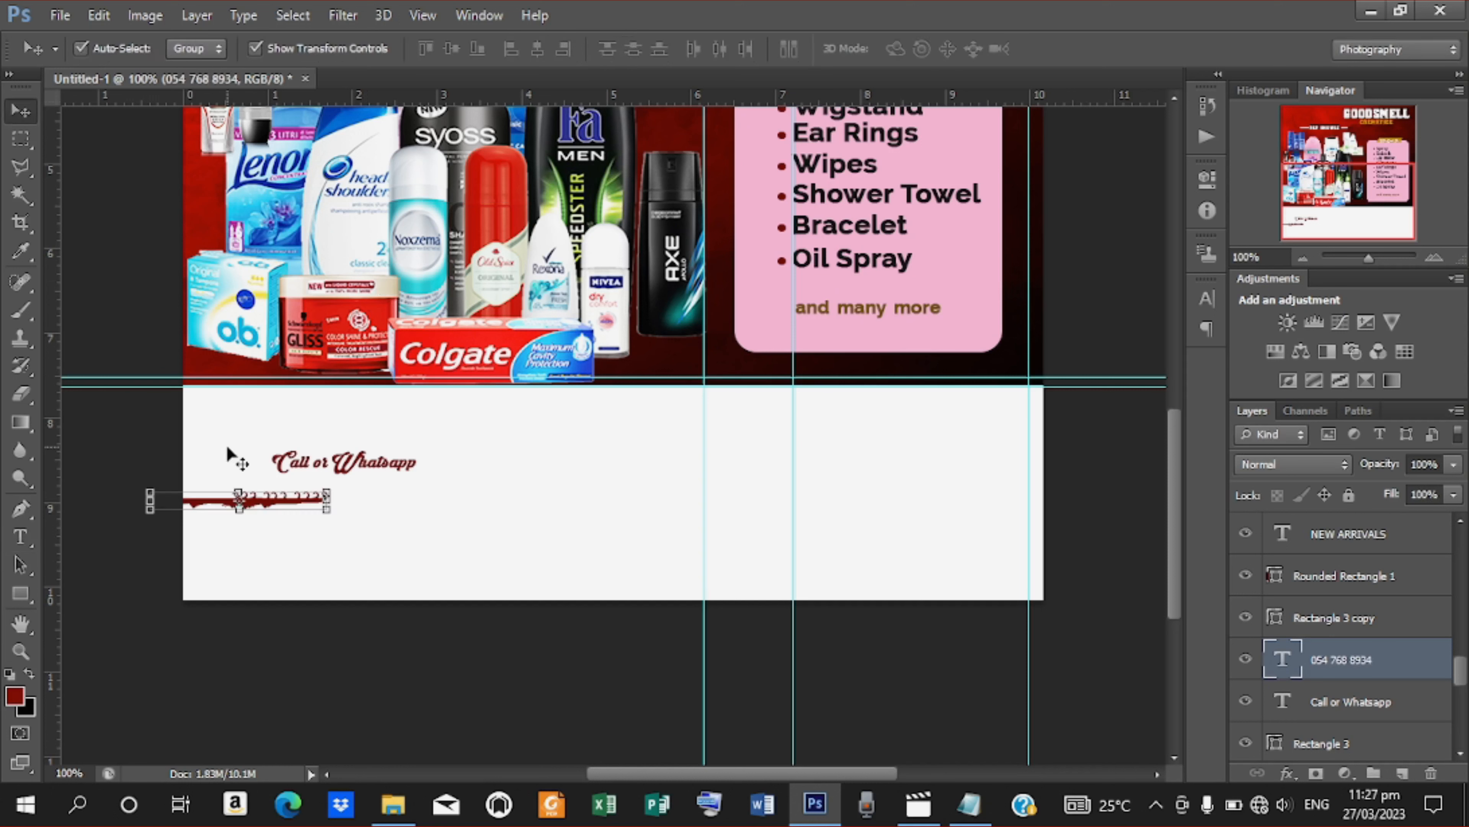
drag(274, 498, 371, 481)
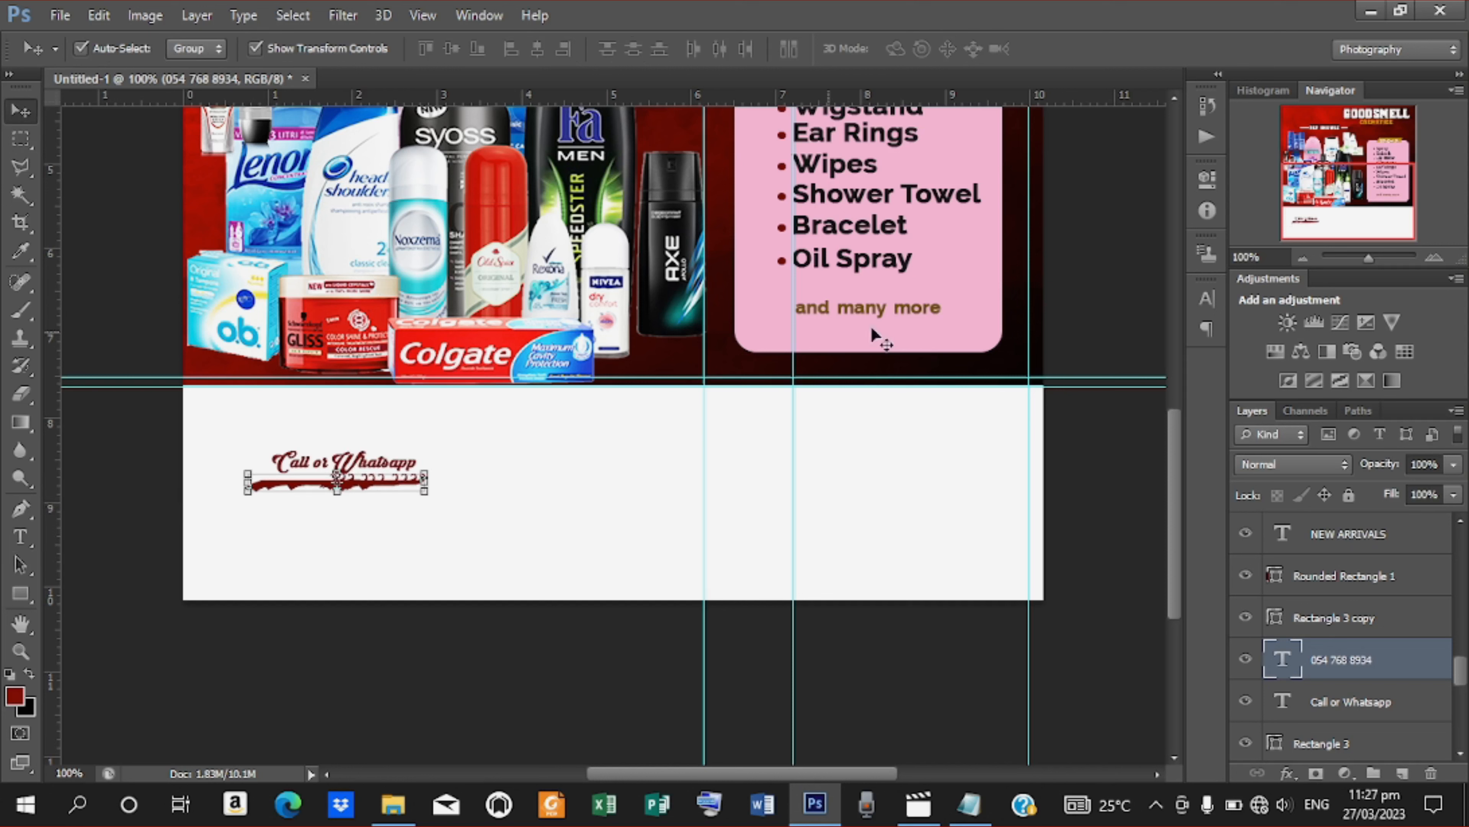
Change the phone number text's font to Lato Bold
click(1207, 298)
click(1054, 343)
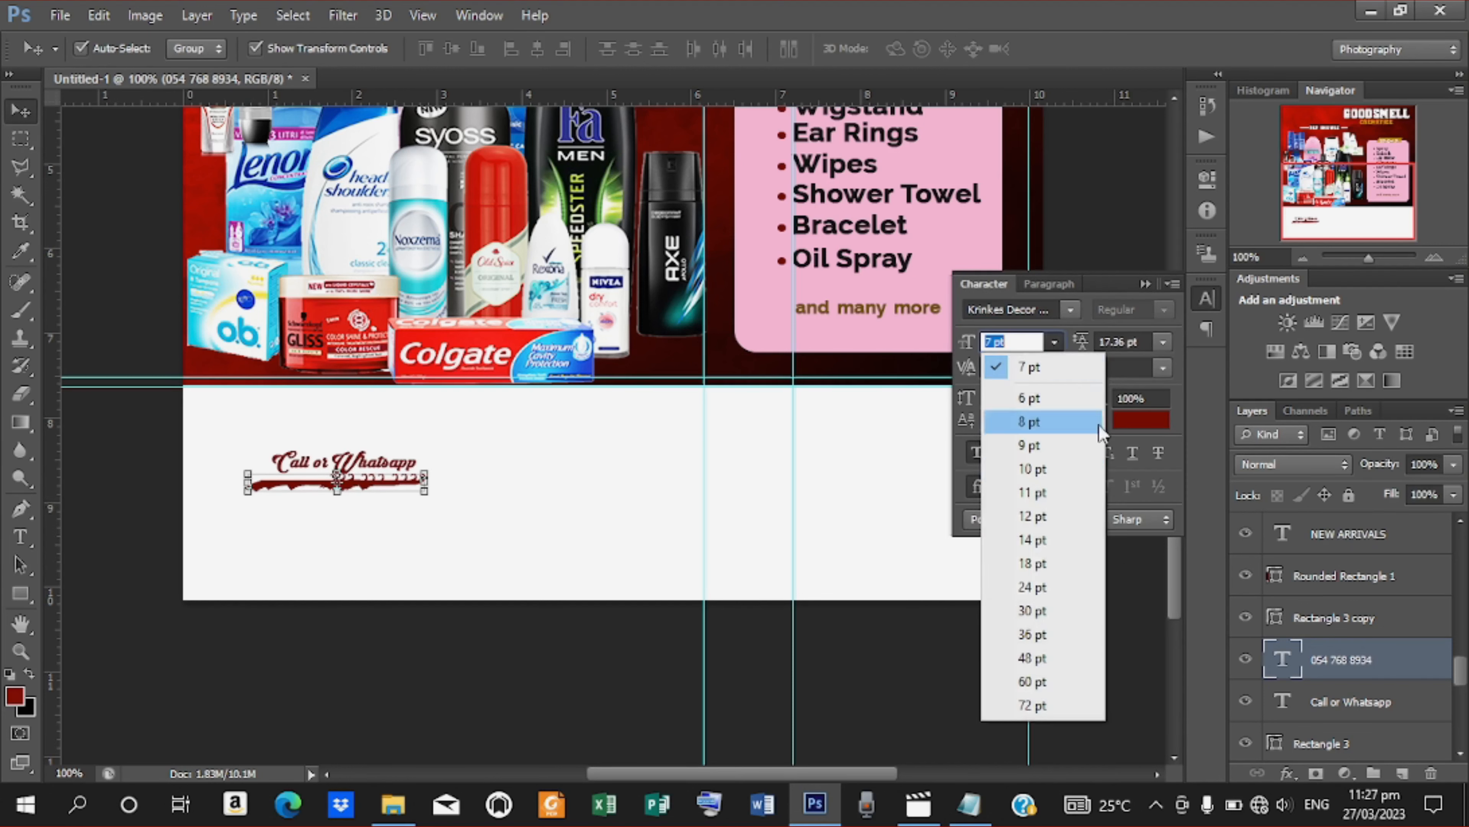
click(1072, 315)
click(1072, 315)
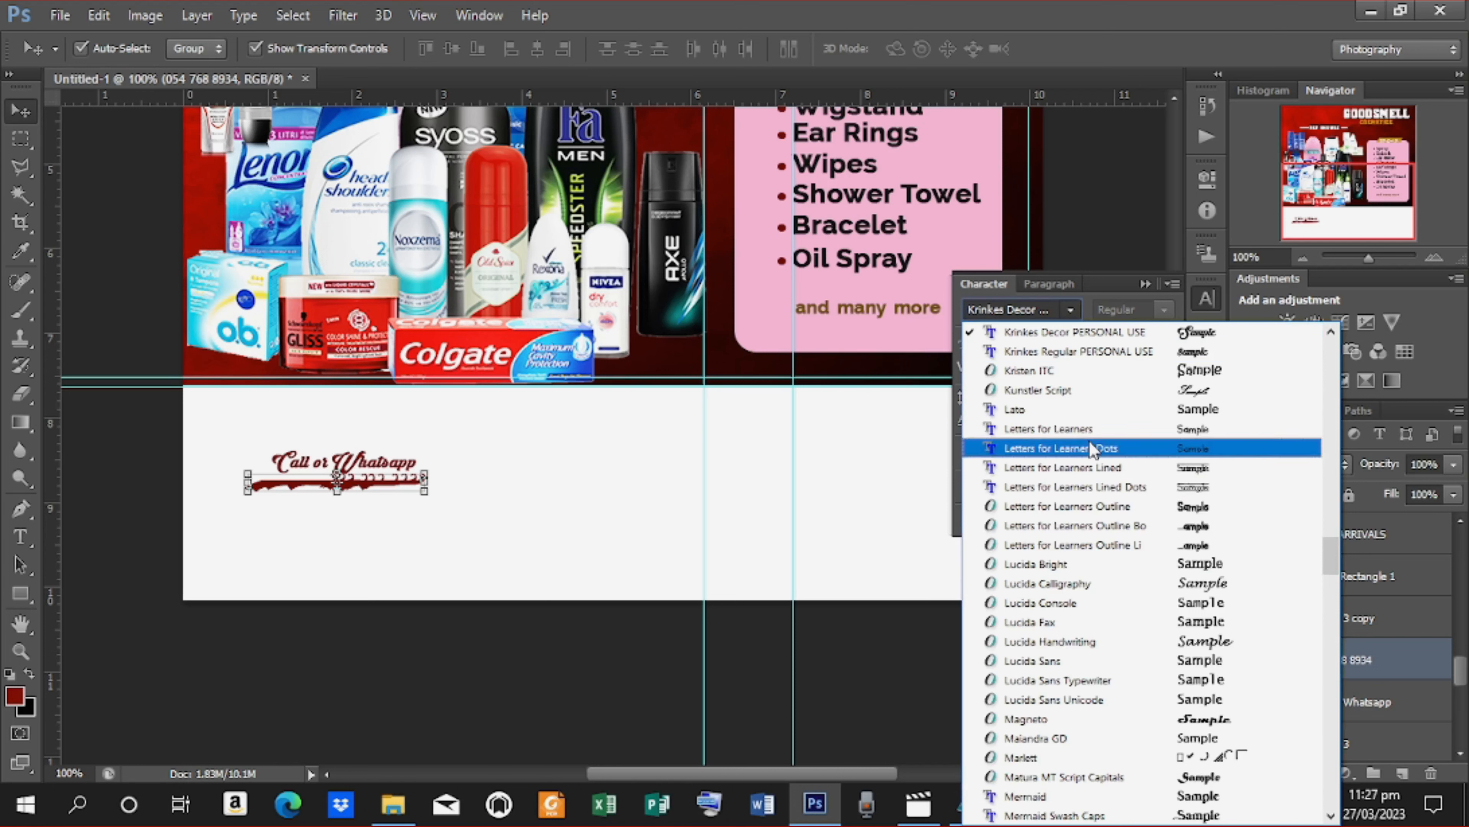
click(1060, 416)
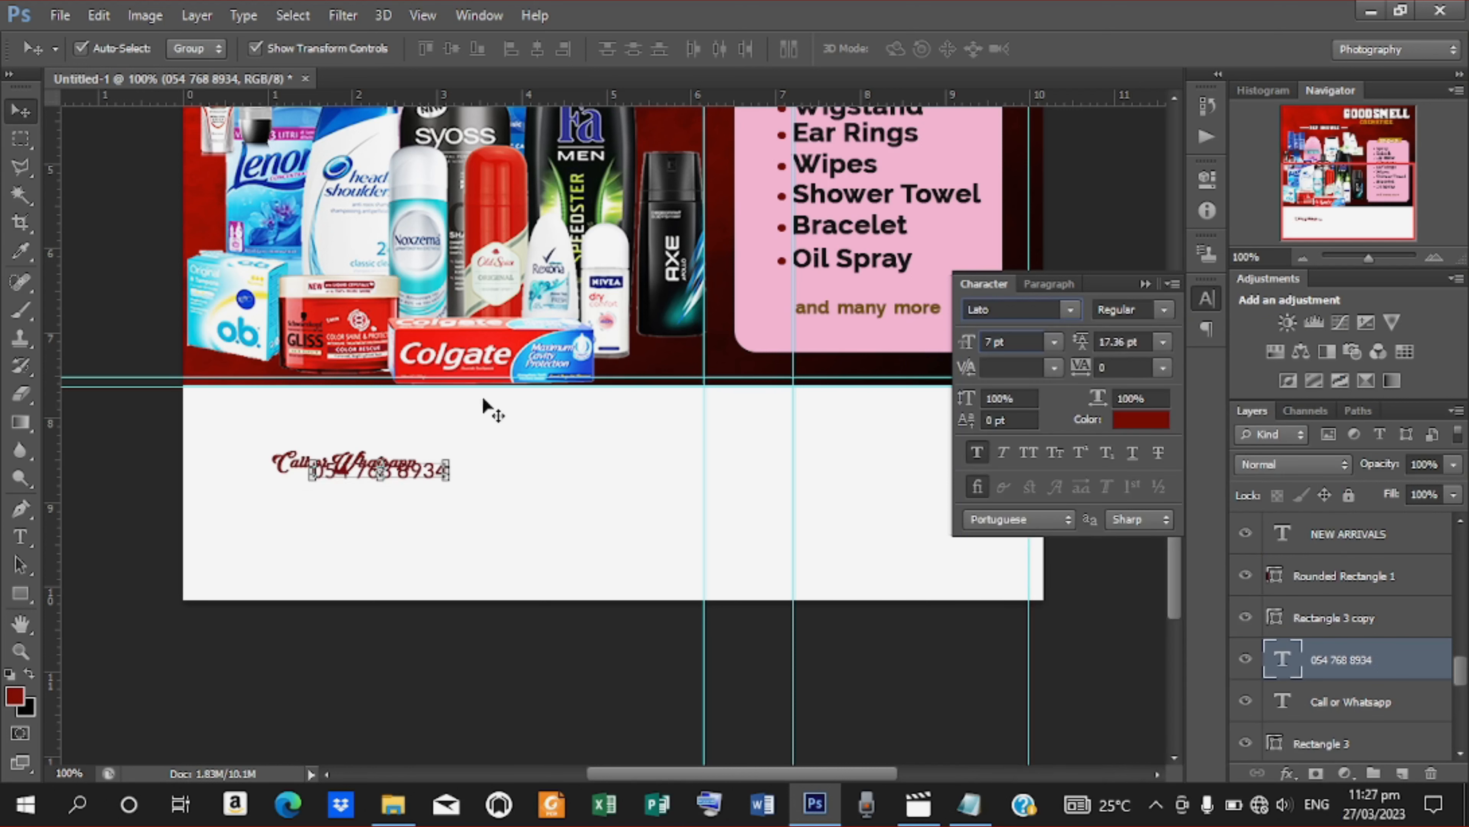
click(1164, 312)
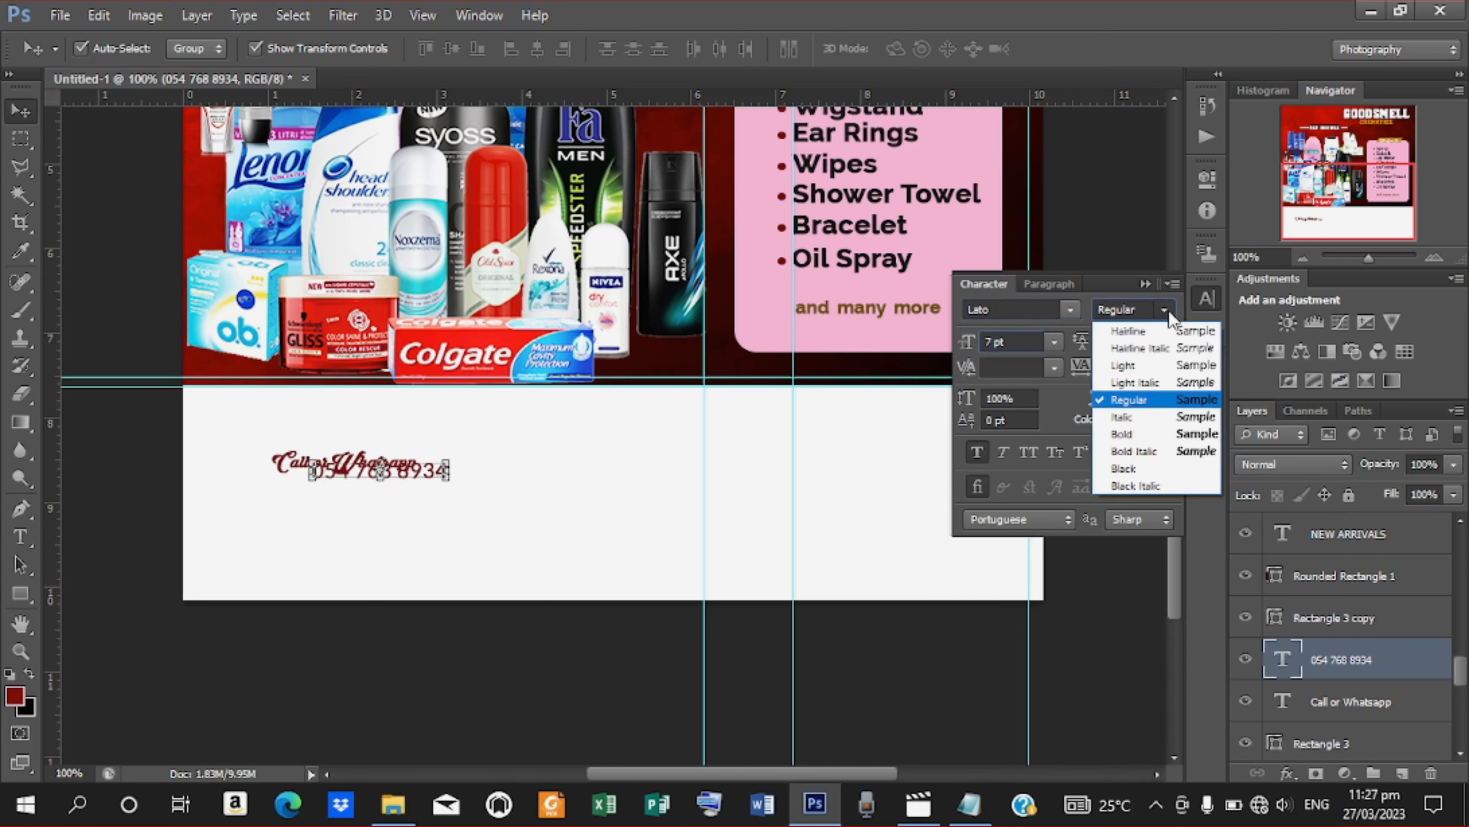
click(1135, 435)
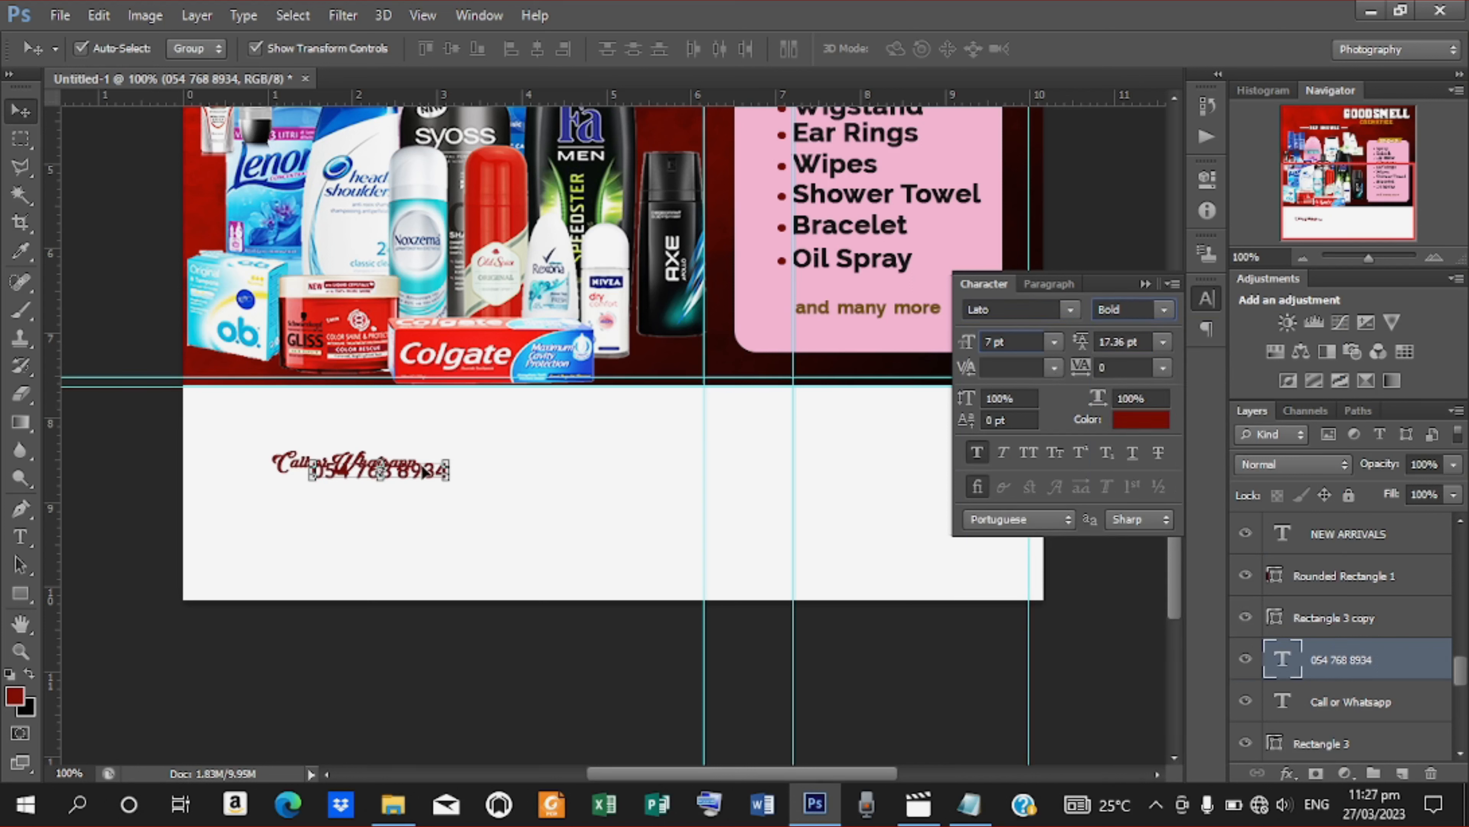
Move the phone number directly below "Call or Whatsapp", then enlarge it to about 128% and shift it toward the footer's middle
drag(424, 474, 388, 493)
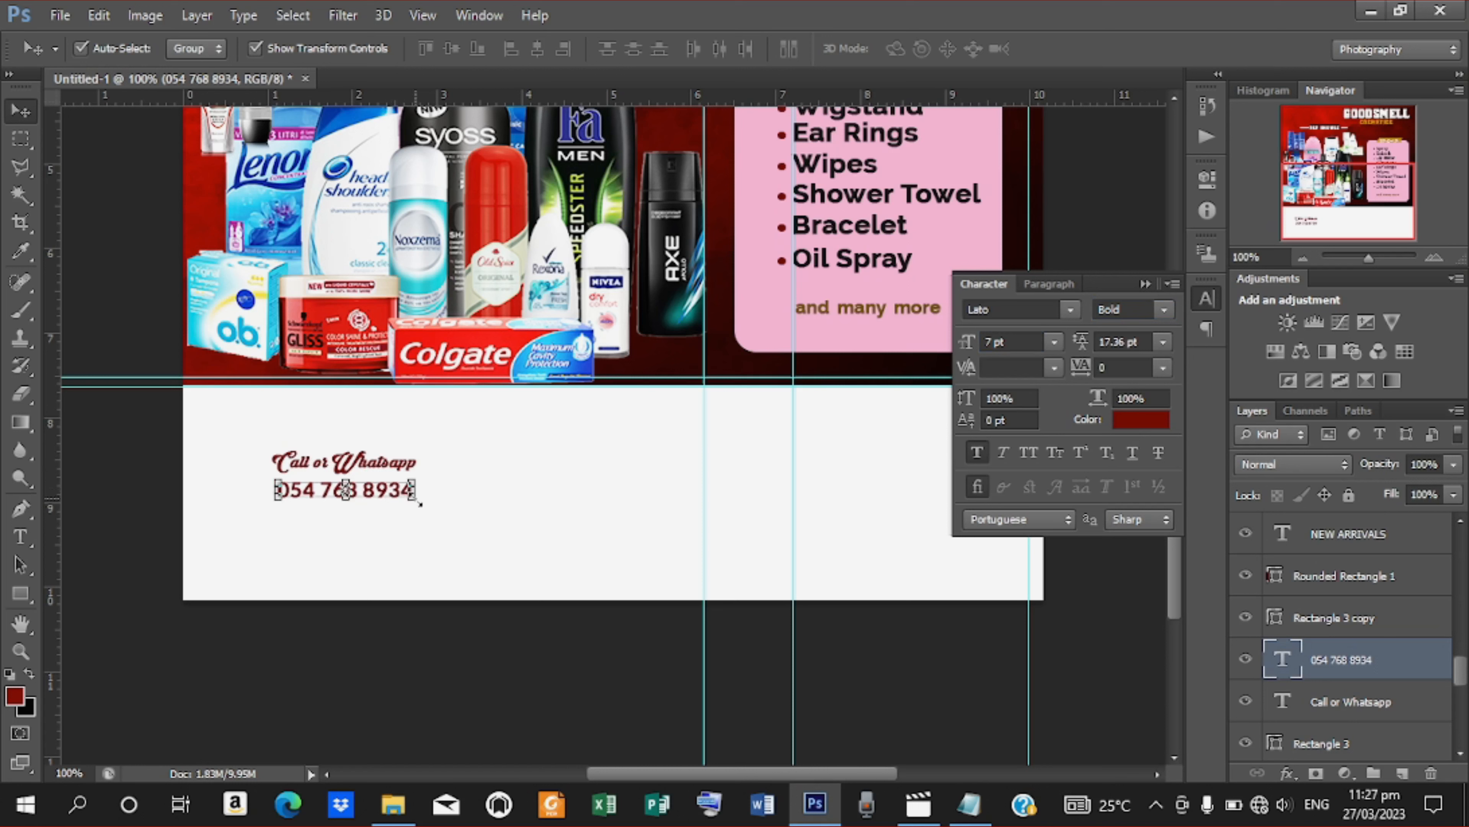
drag(419, 503, 497, 514)
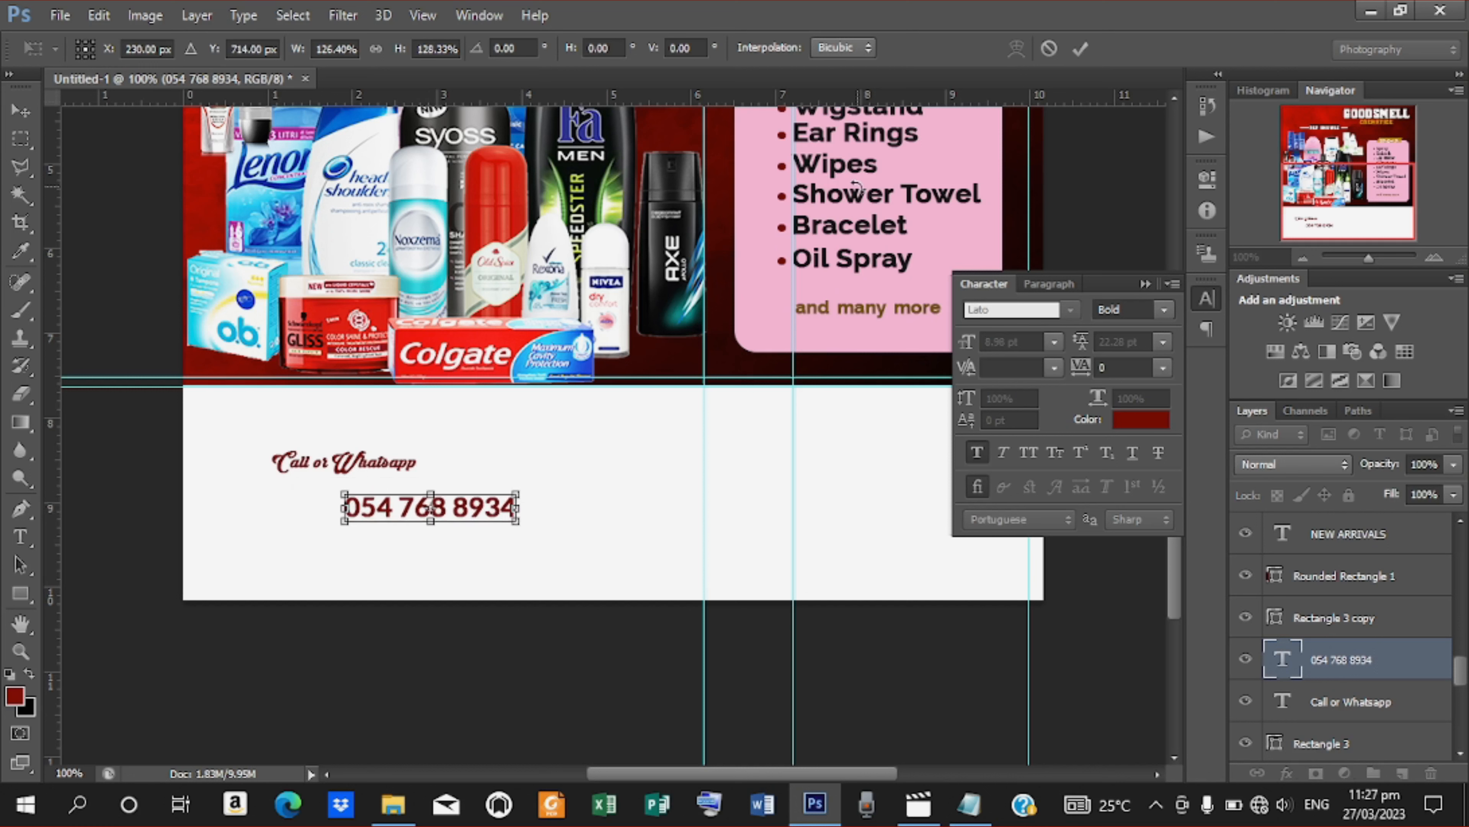
key(Return)
Move "Call or Whatsapp" so it sits centred just above the enlarged phone number
click(363, 462)
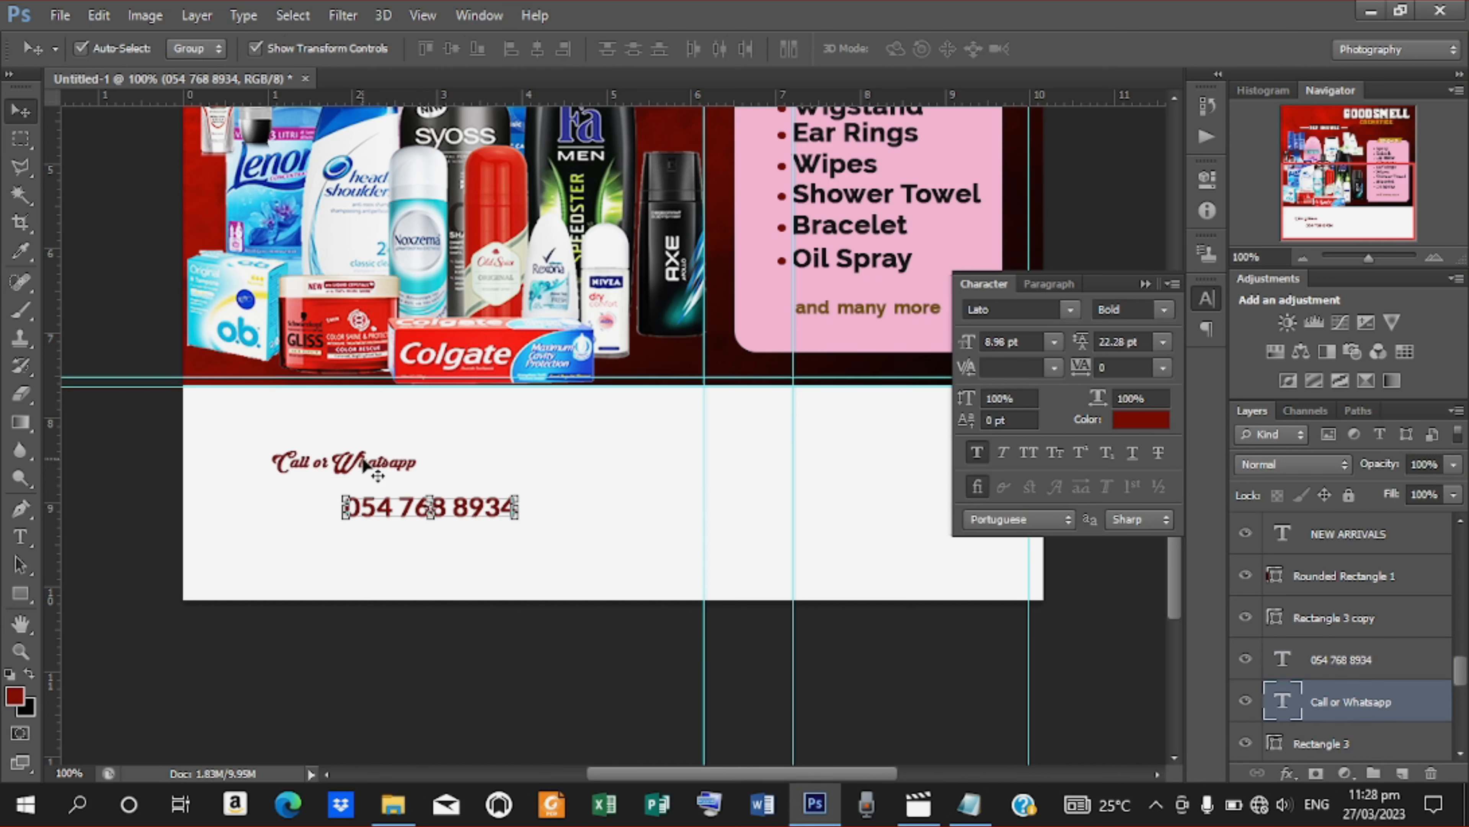
drag(365, 465, 452, 480)
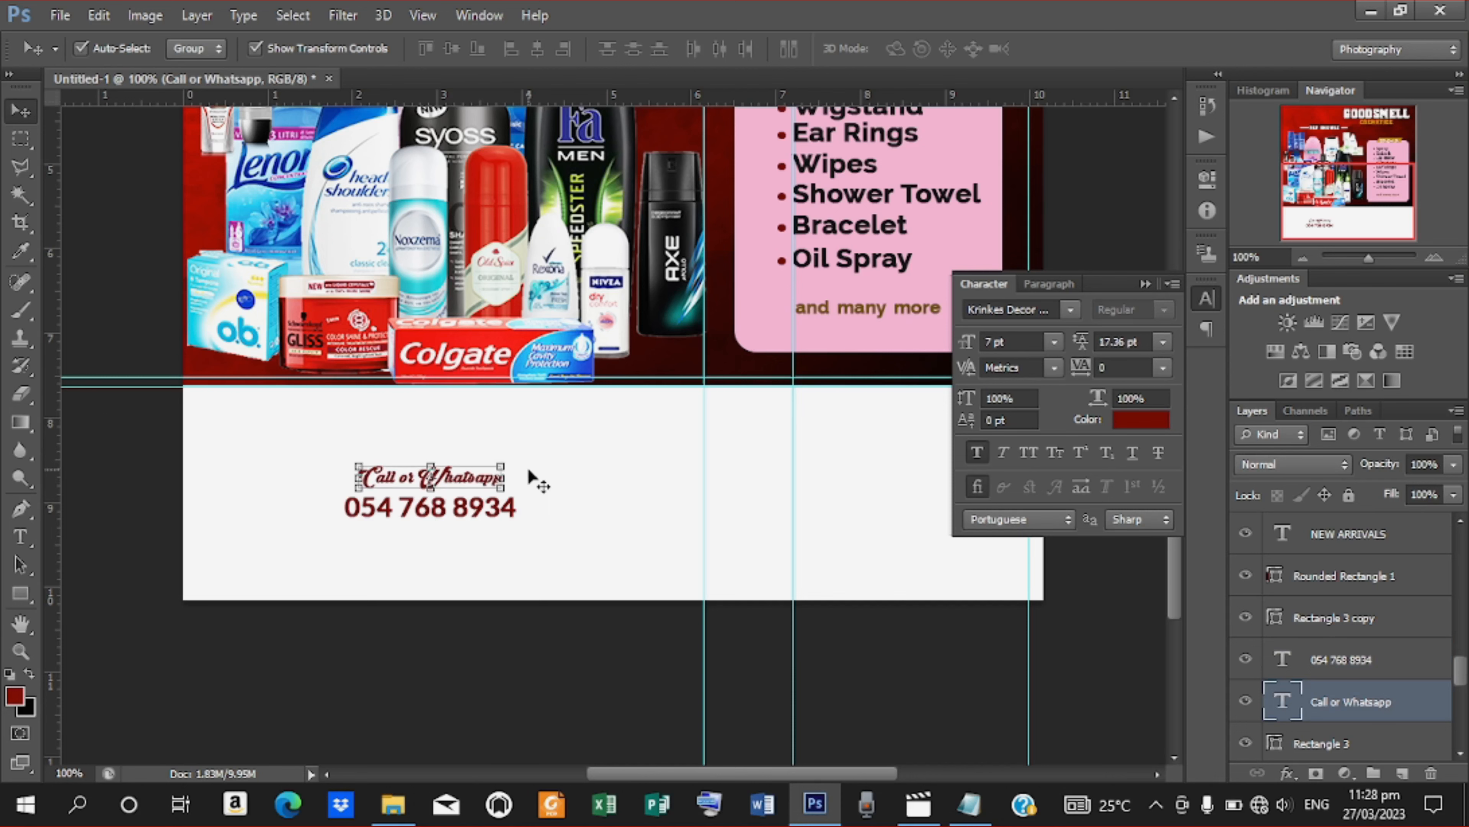
scroll(533, 478, down, 1)
scroll(533, 476, up, 2)
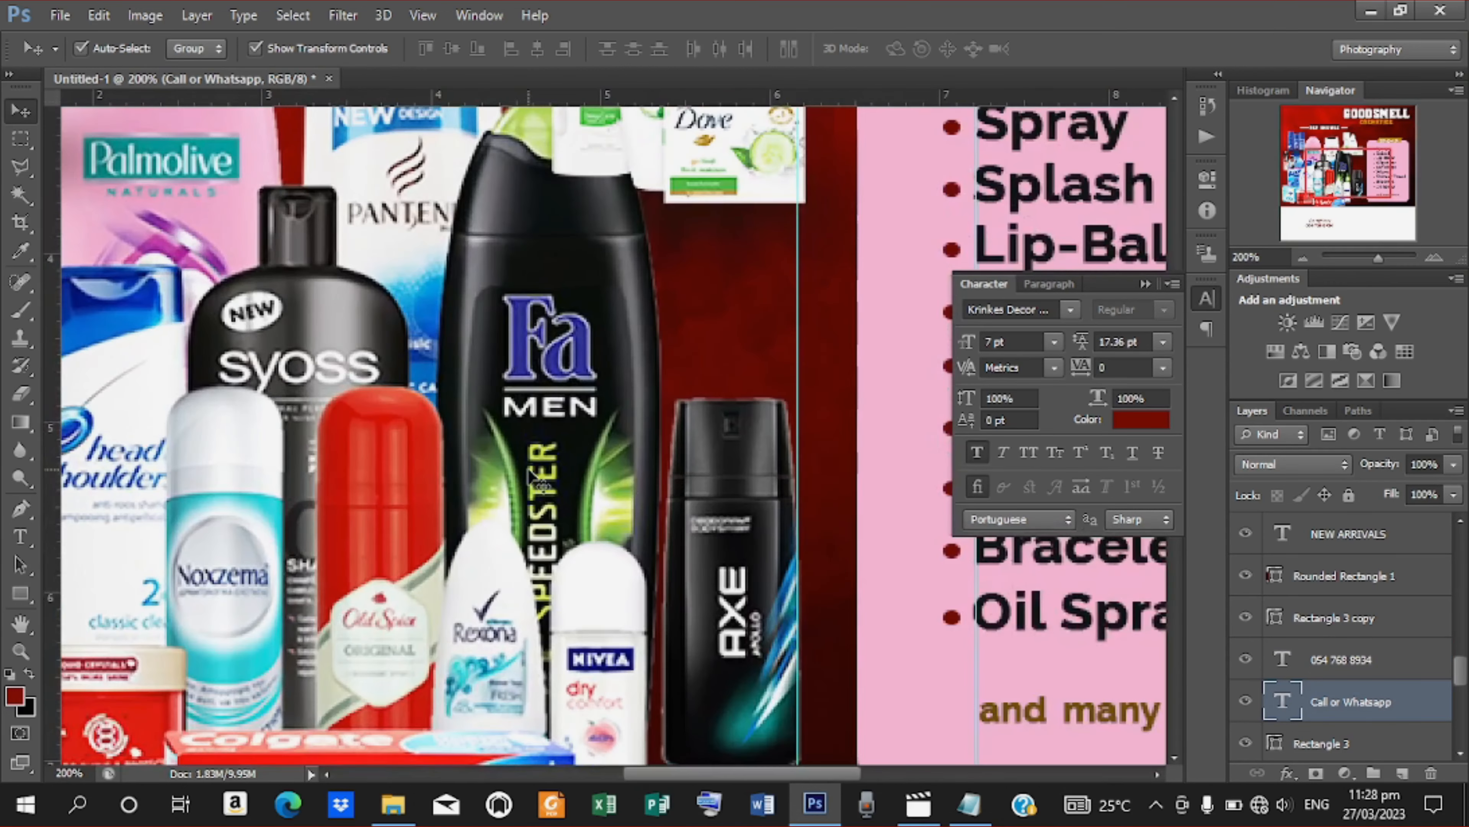
scroll(1174, 755, down, 8)
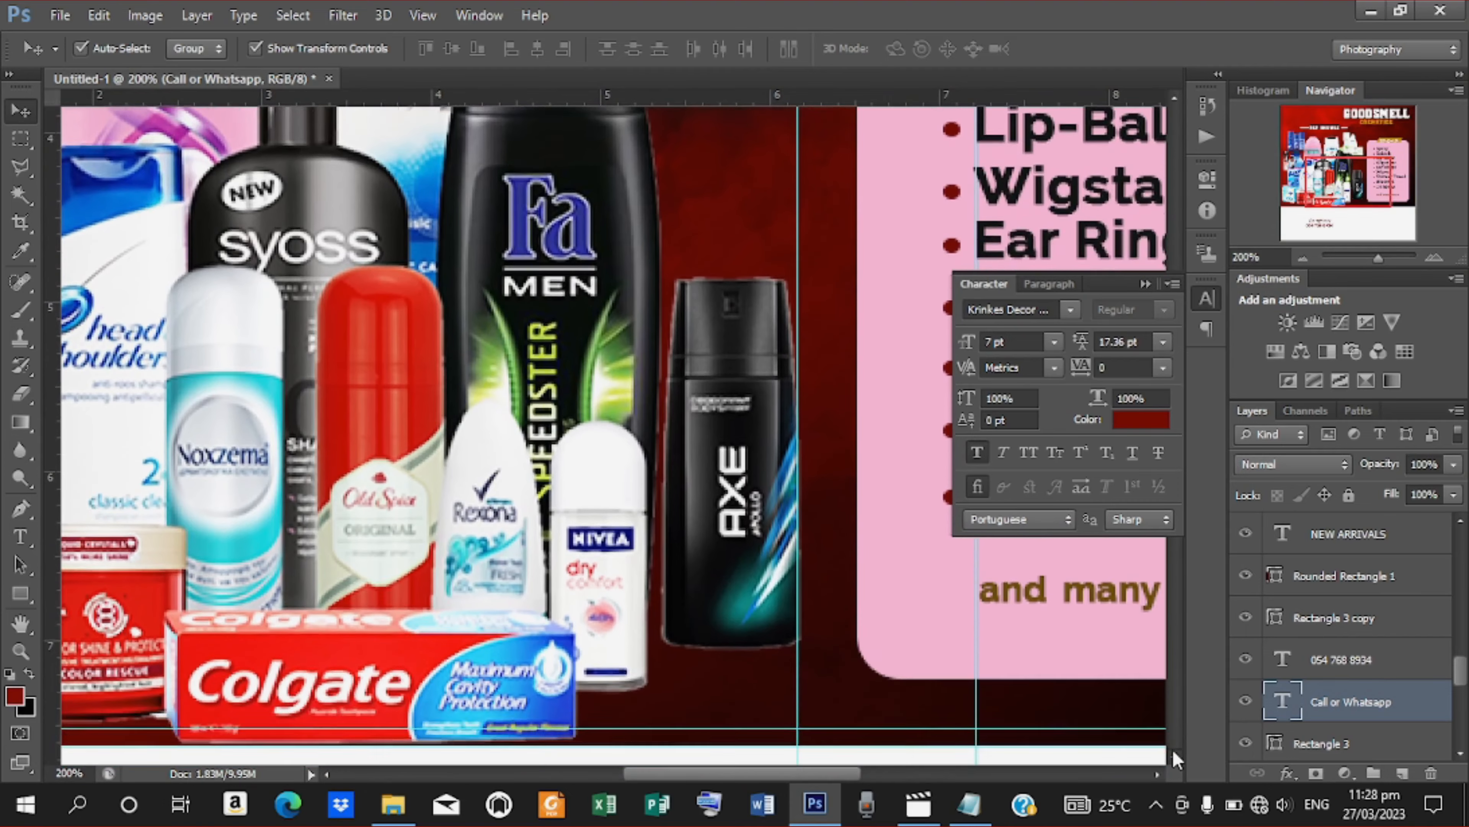
scroll(1173, 754, down, 6)
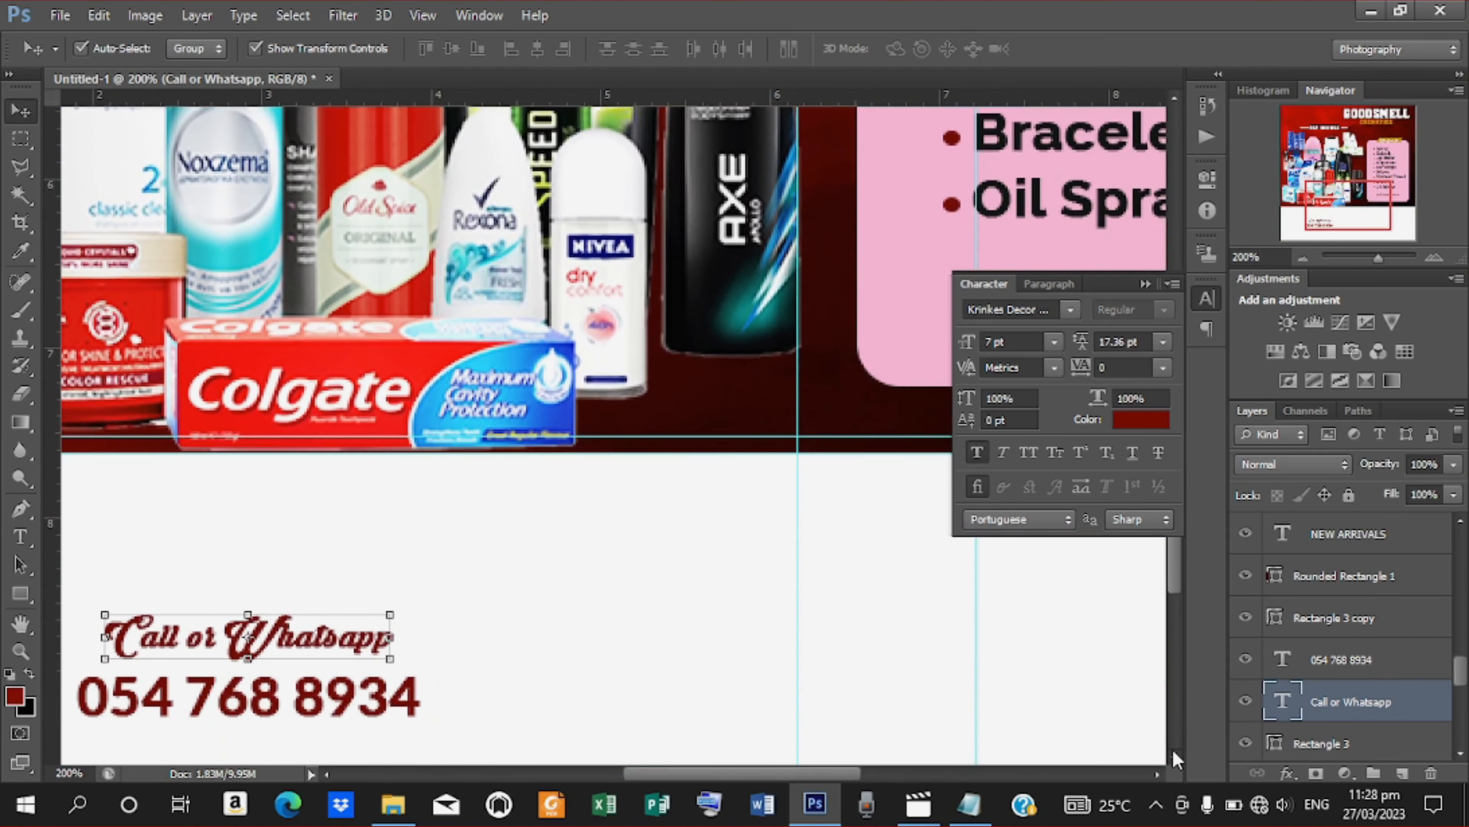
drag(682, 783, 618, 785)
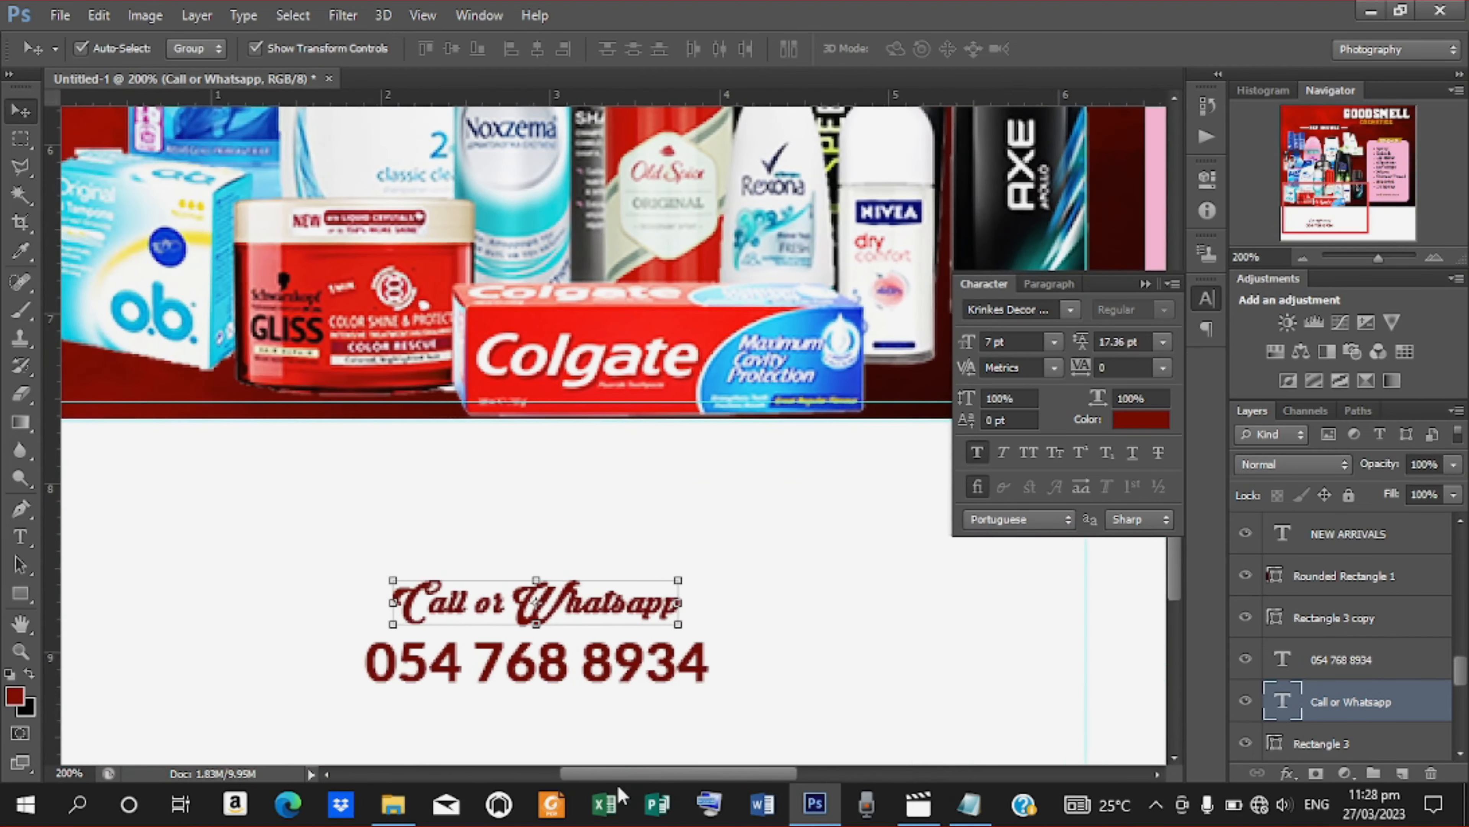
key(ctrl+minus)
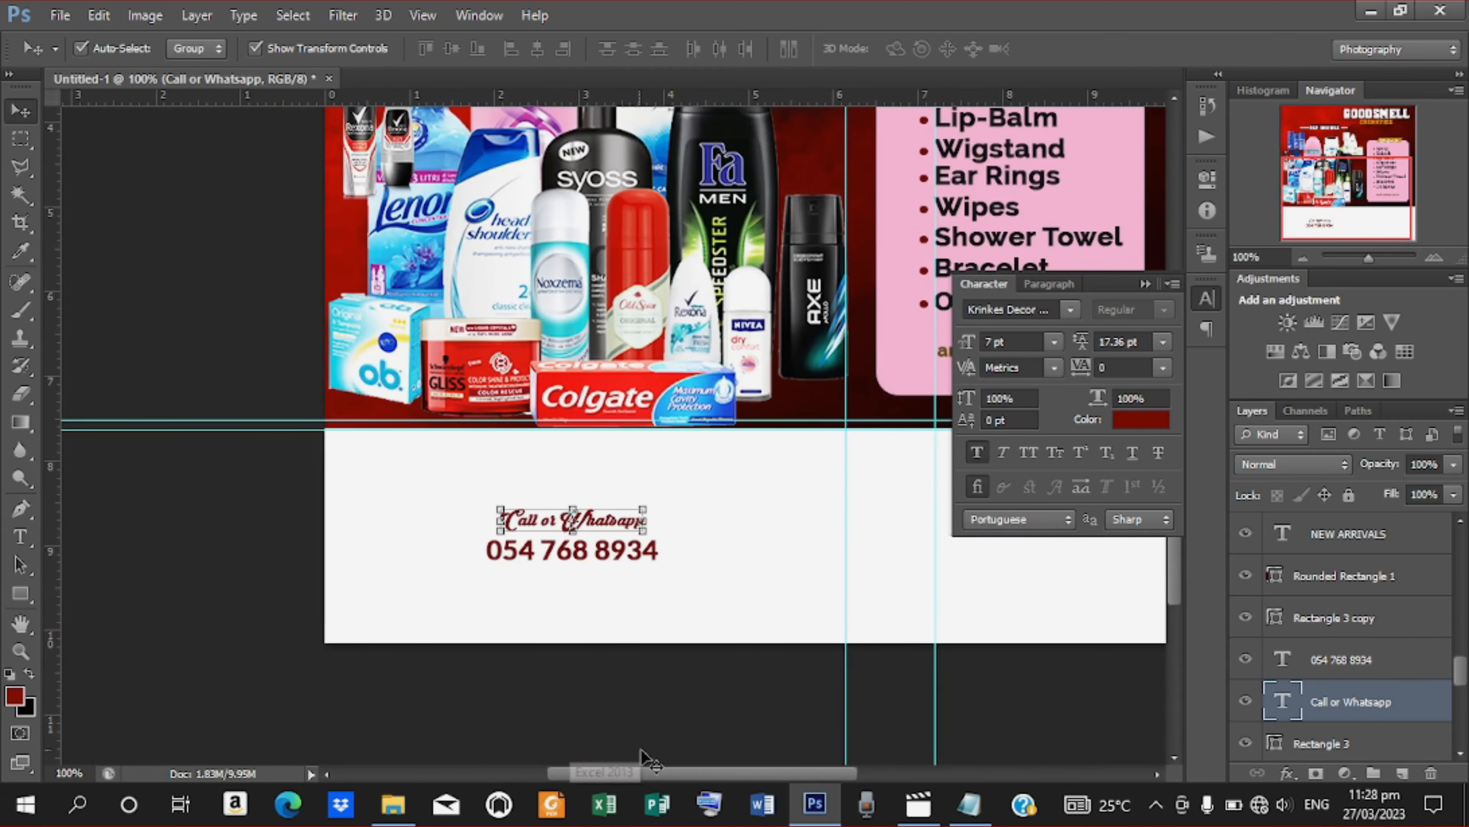
key(Right)
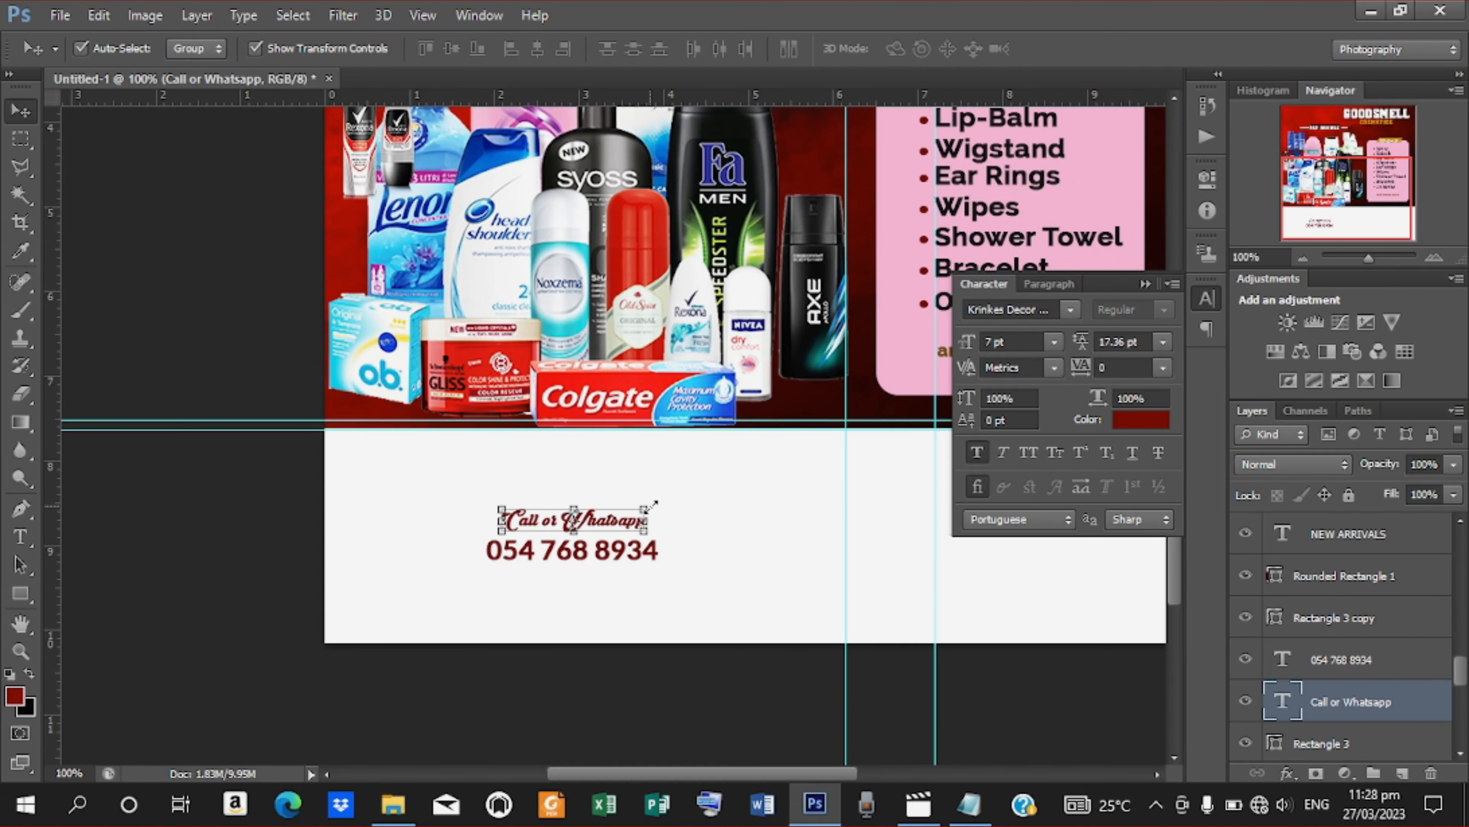
Duplicate the "Call or Whatsapp" text, place the copy level with it in the right half of the footer, and select its wording
key(ctrl+j)
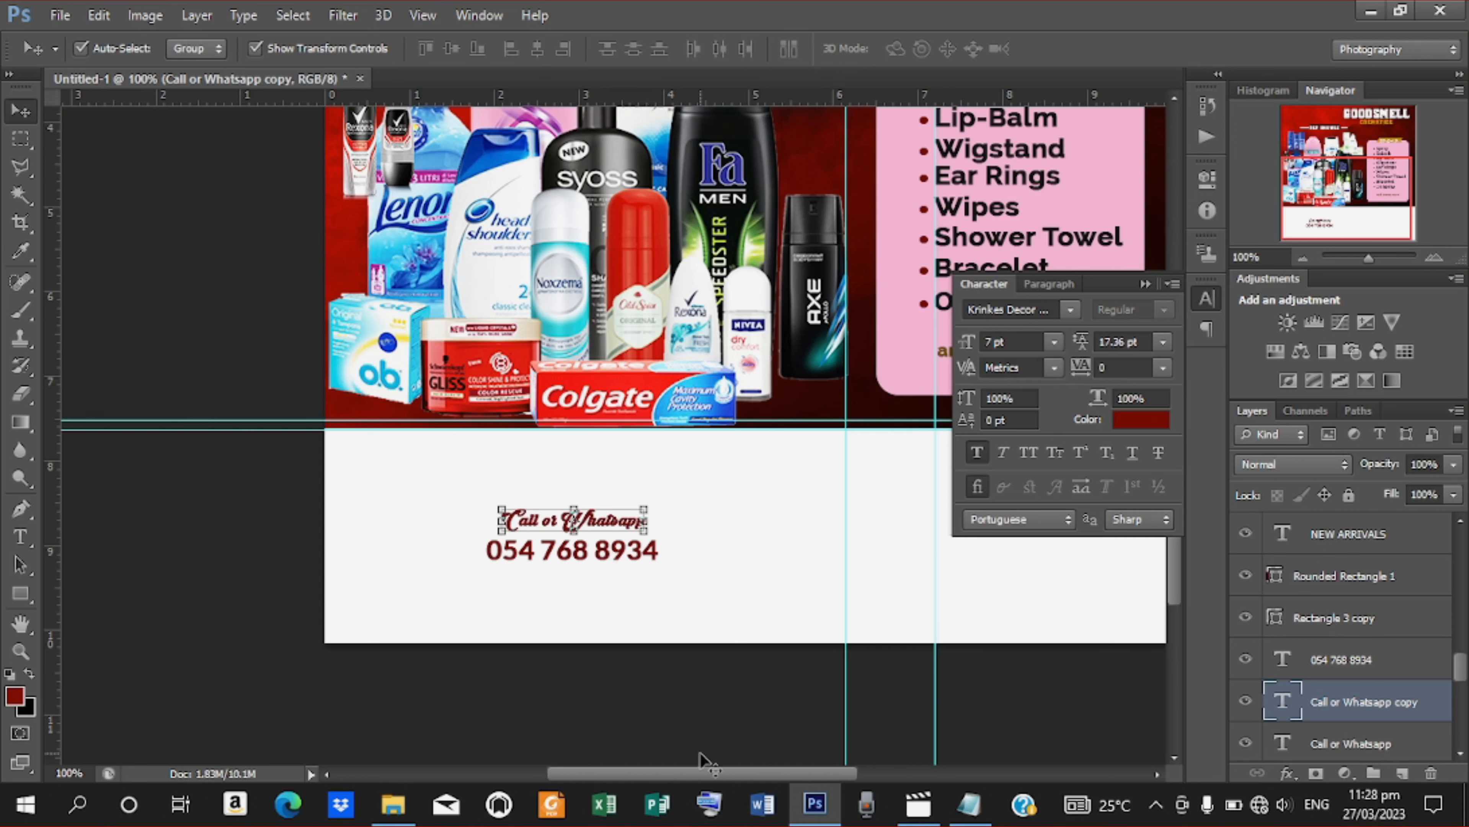
drag(700, 774, 751, 783)
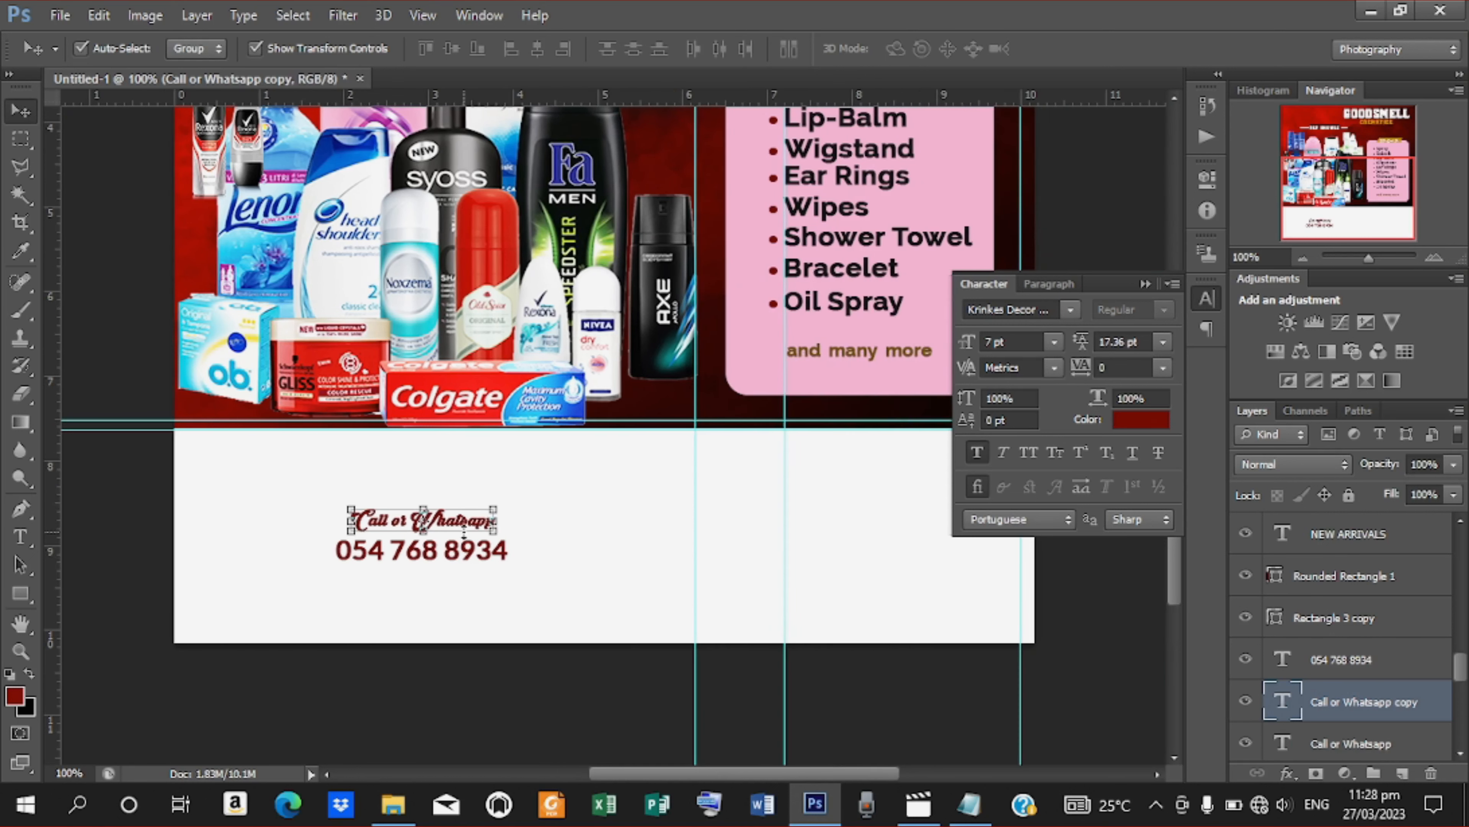
drag(463, 525, 821, 529)
drag(837, 534, 828, 537)
key(t)
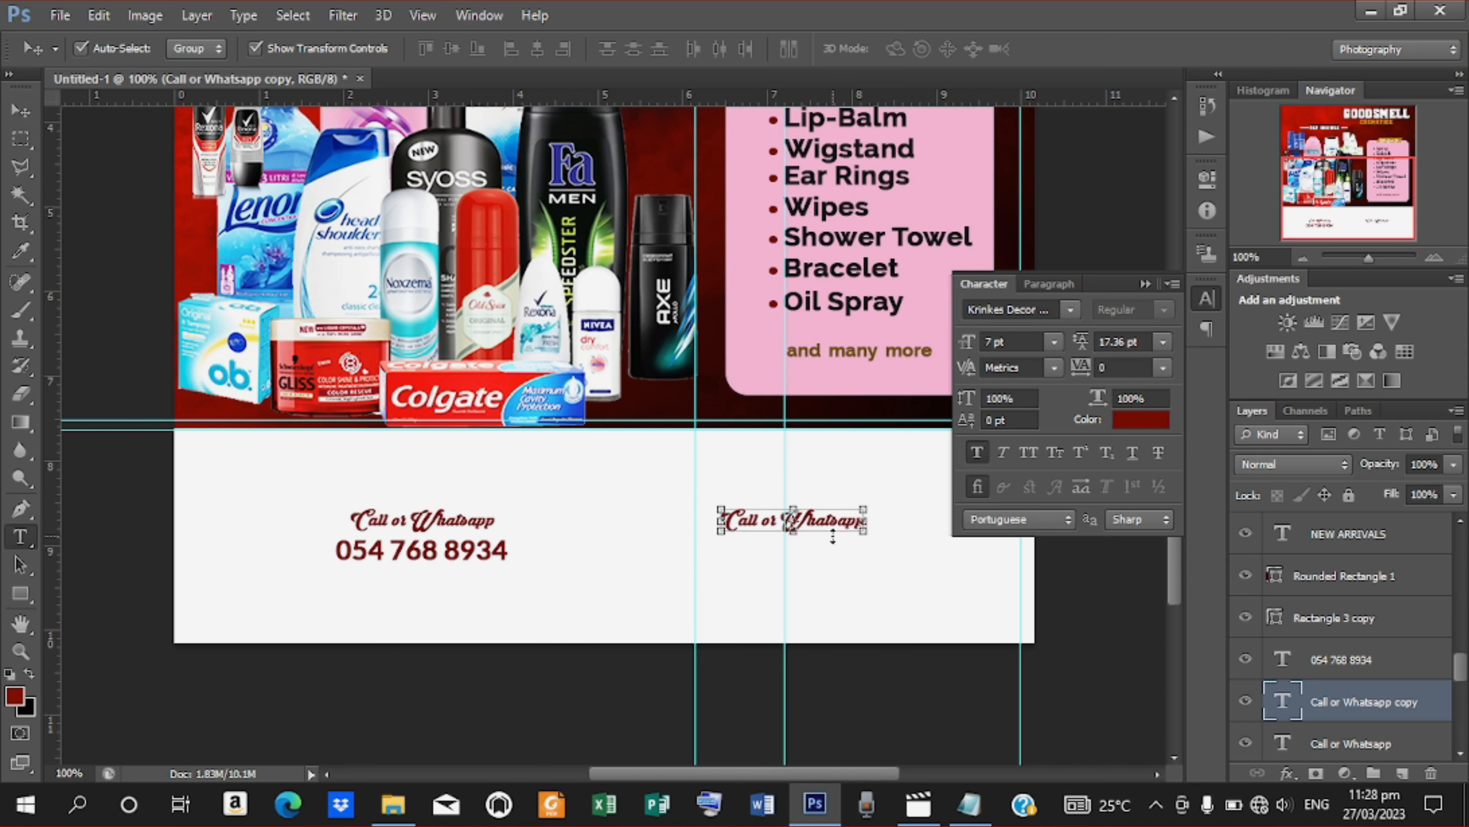
drag(727, 520, 1017, 539)
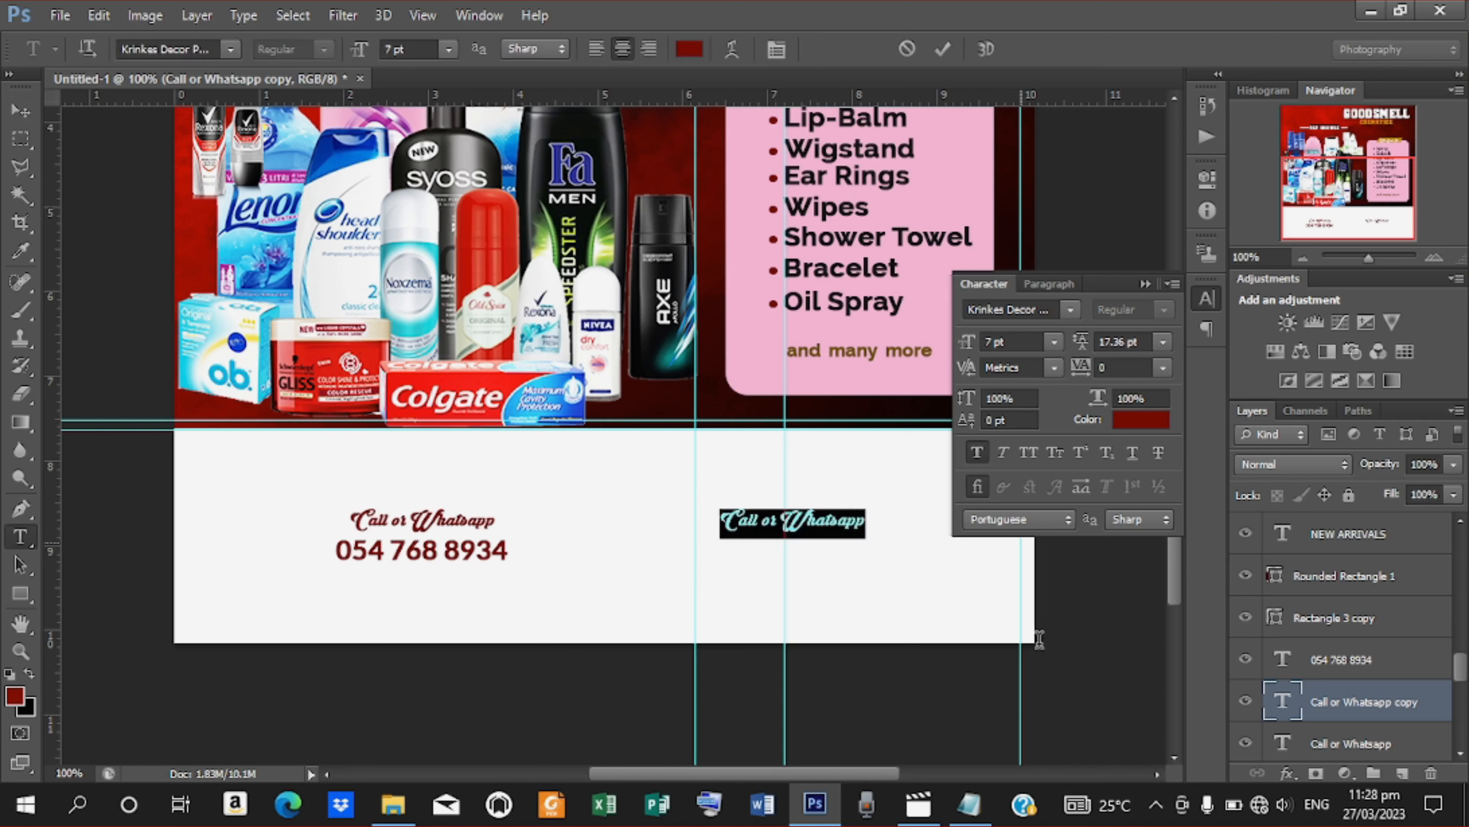
Try to copy "Location" from the Notepad text list and return to the flyer
click(968, 804)
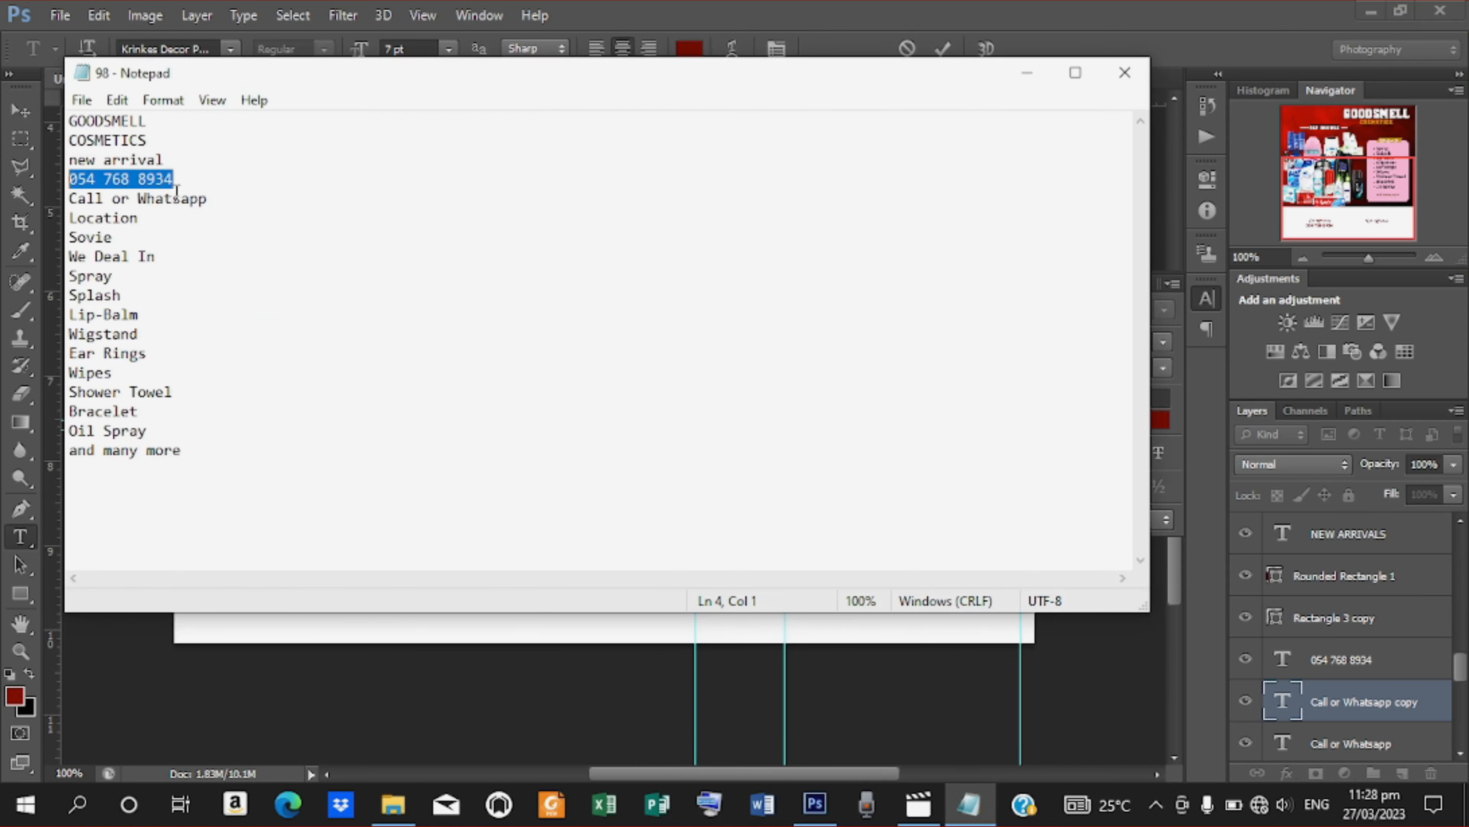
drag(139, 220, 72, 223)
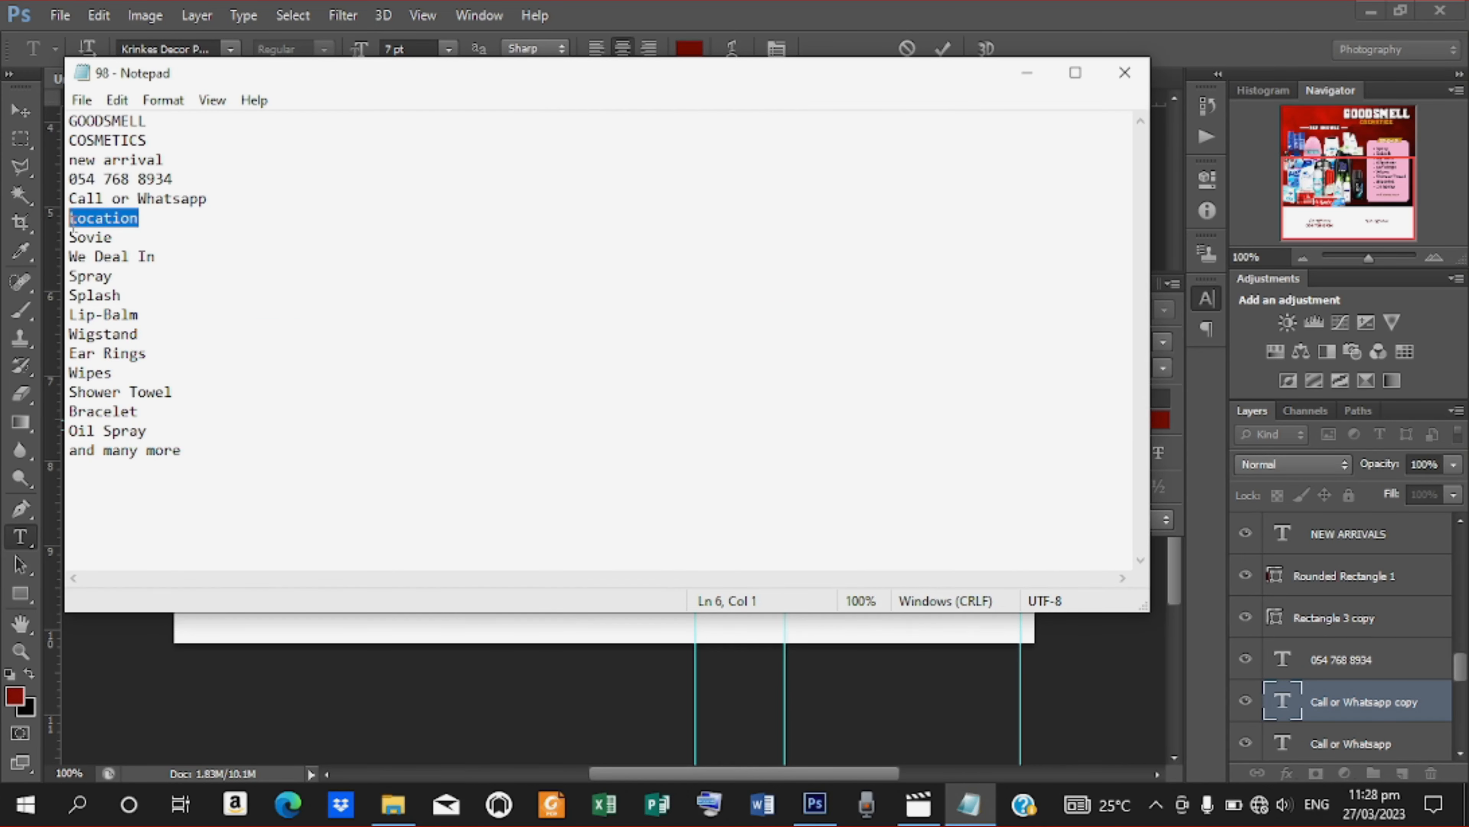
right_click(104, 225)
click(365, 305)
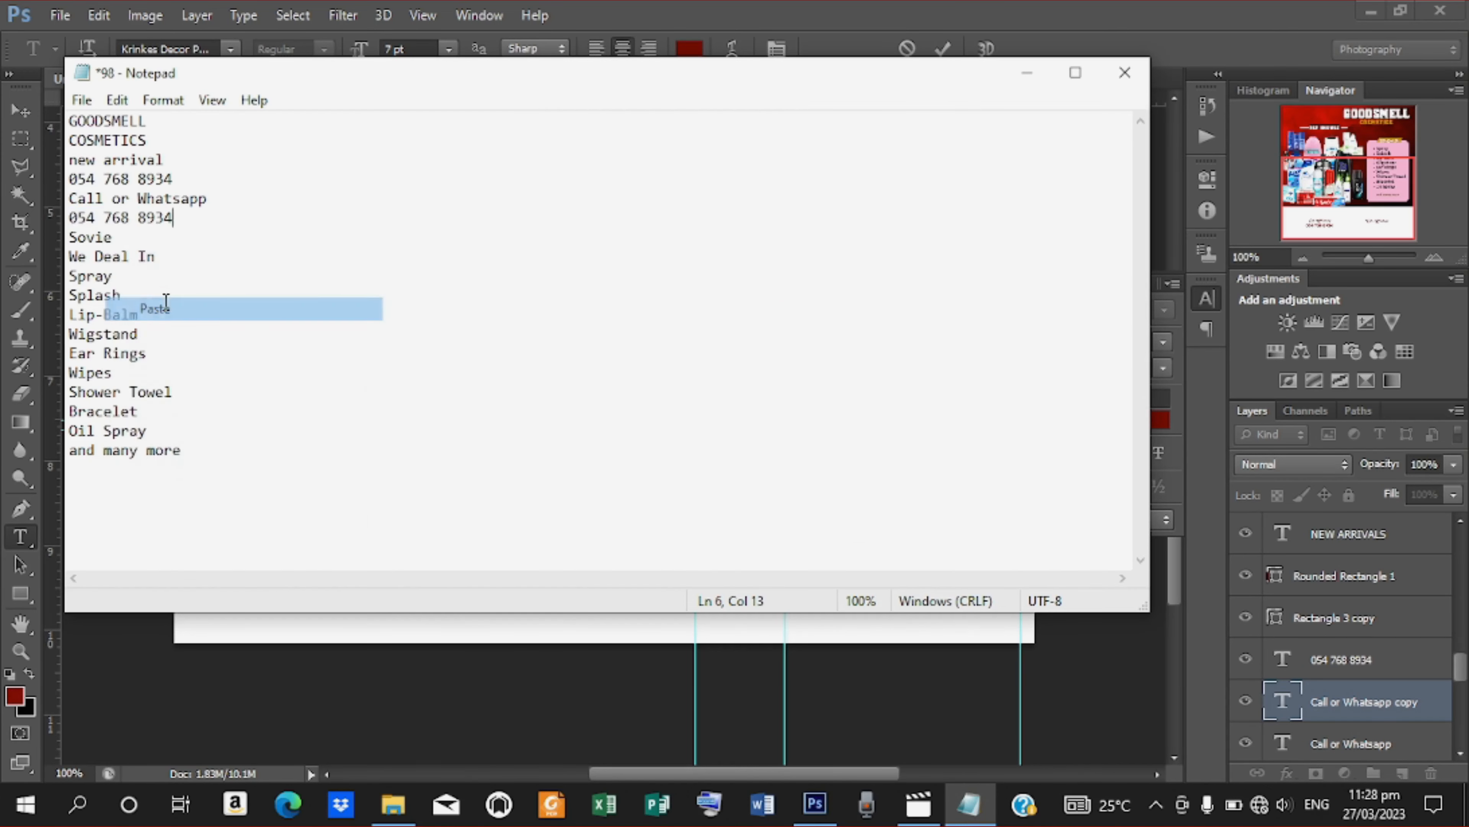
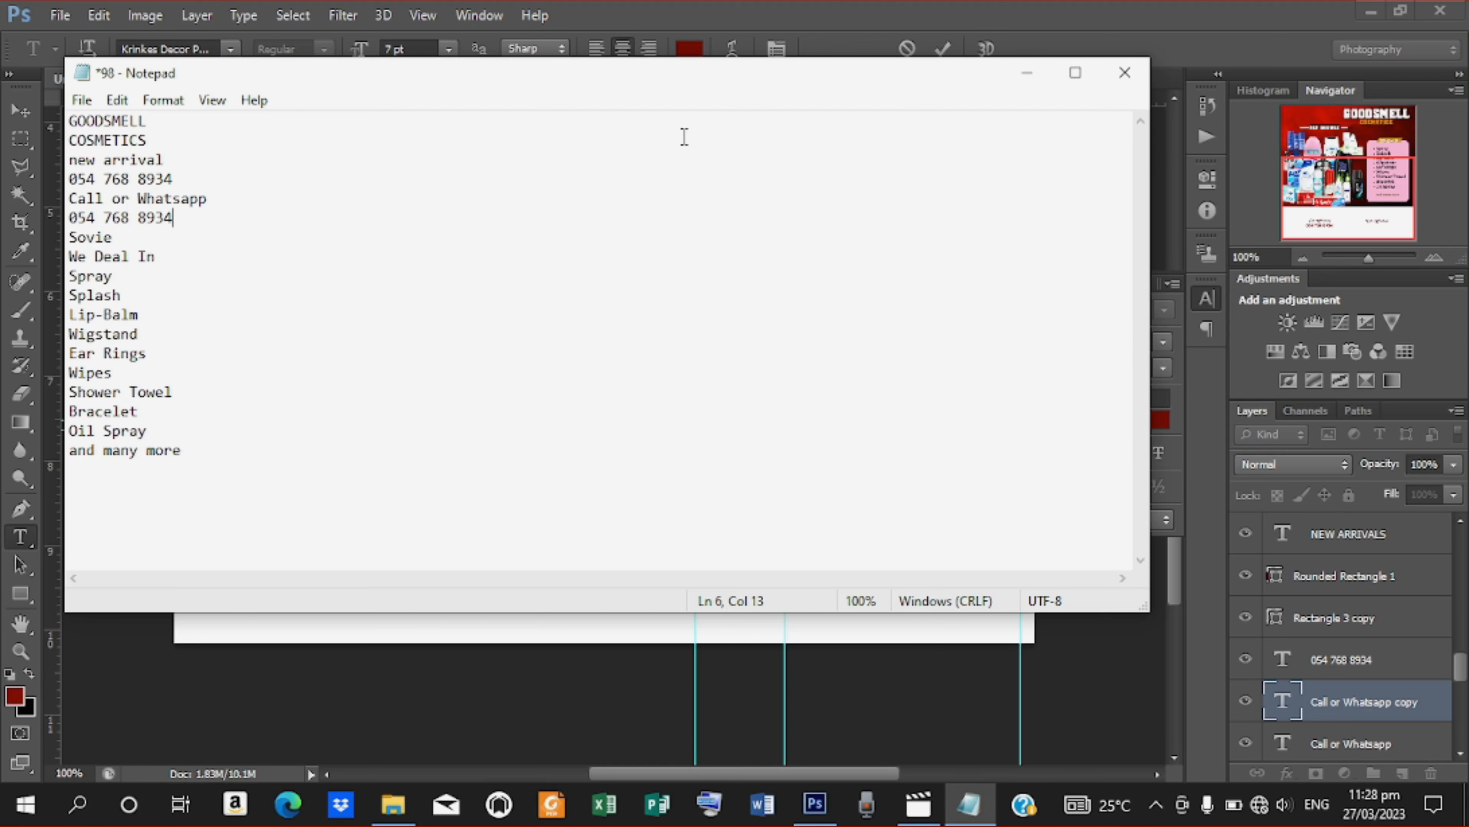
click(1028, 72)
Replace the duplicated text's wording with "Location" and commit it
text(SO)
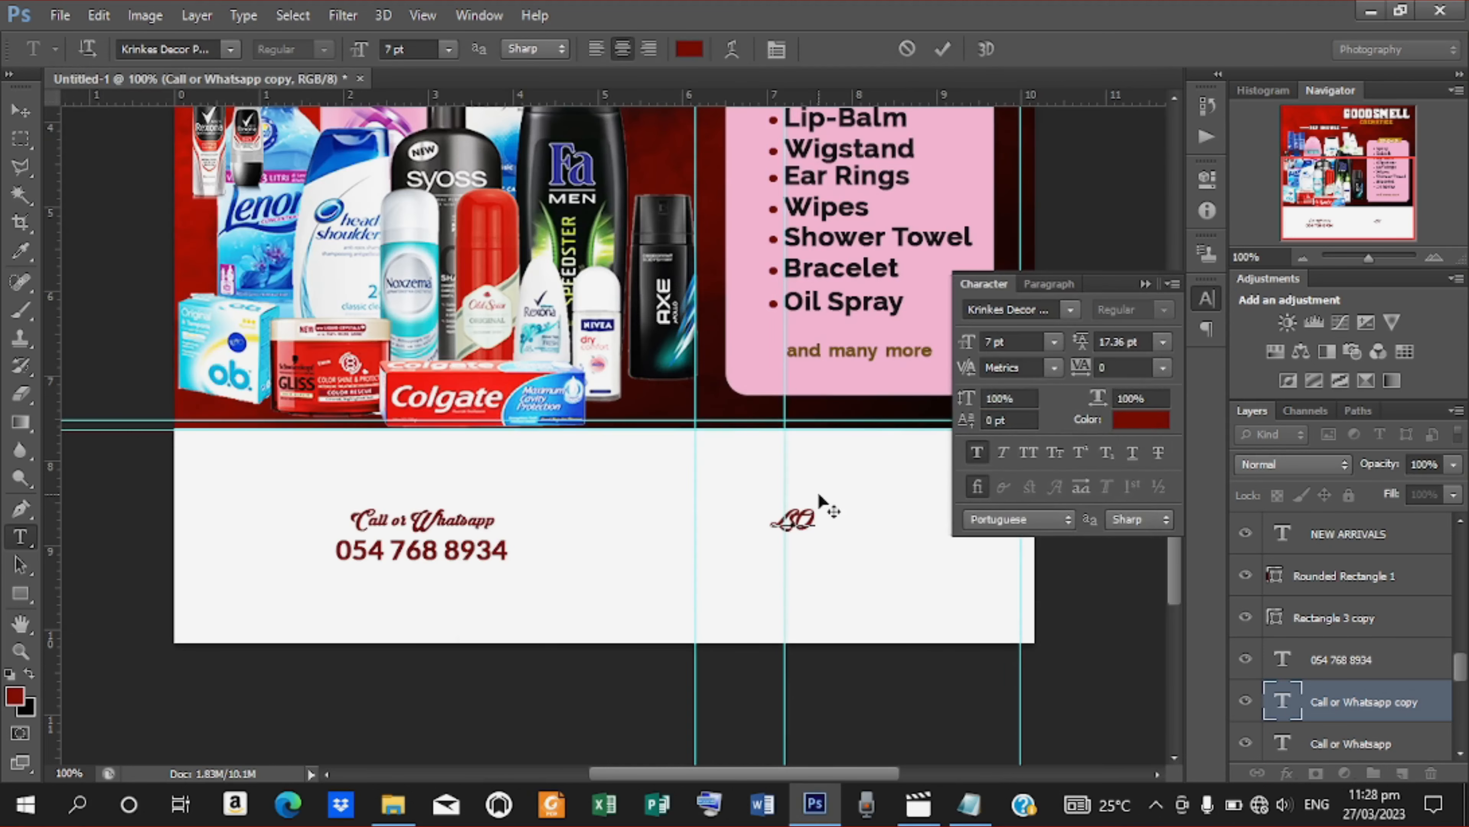
text(CAT)
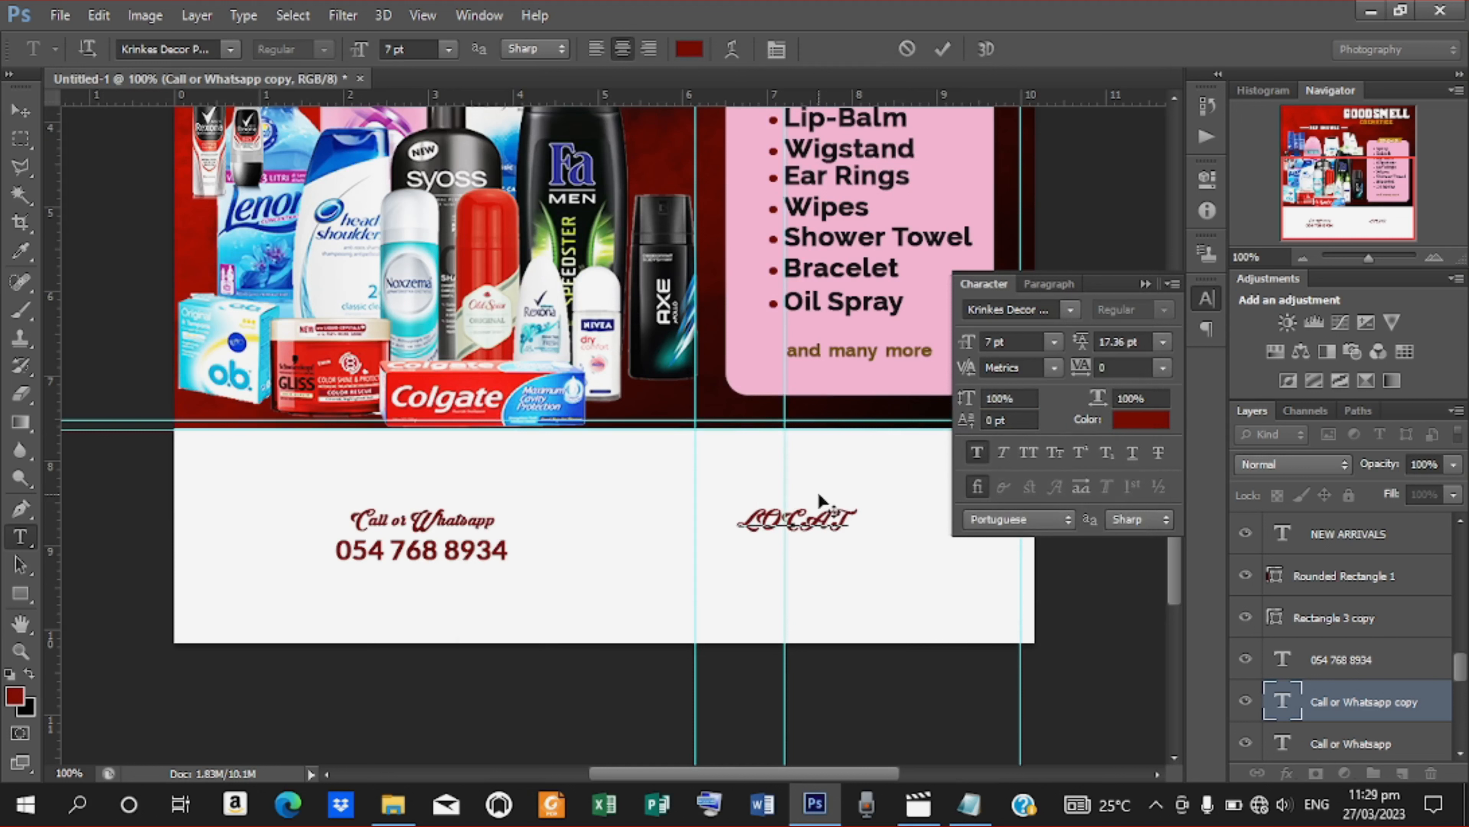
key(BackSpace)
key(BackSpace)
key(BackSpace)
key(BackSpace)
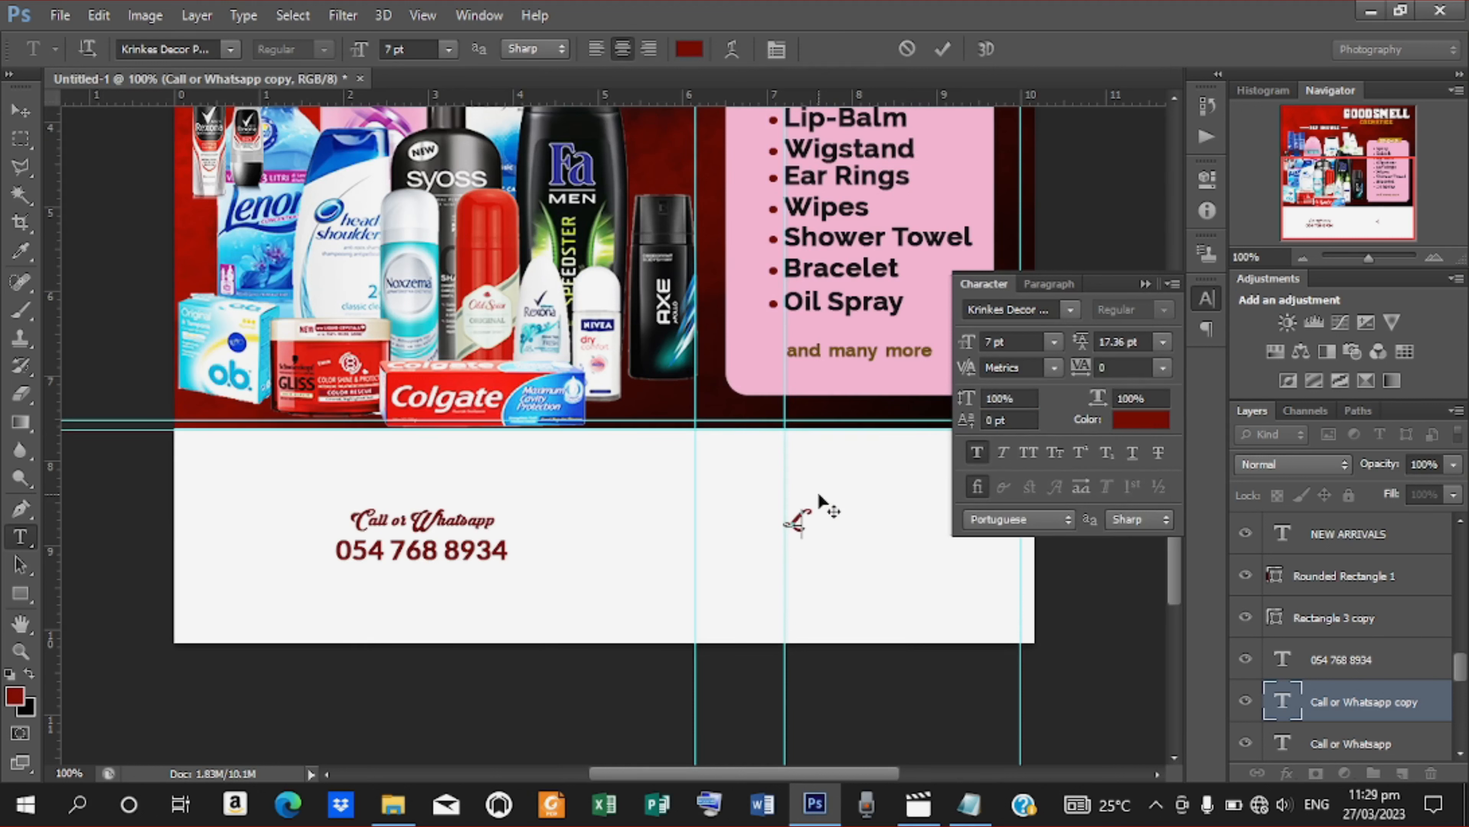
text(ocation)
click(943, 51)
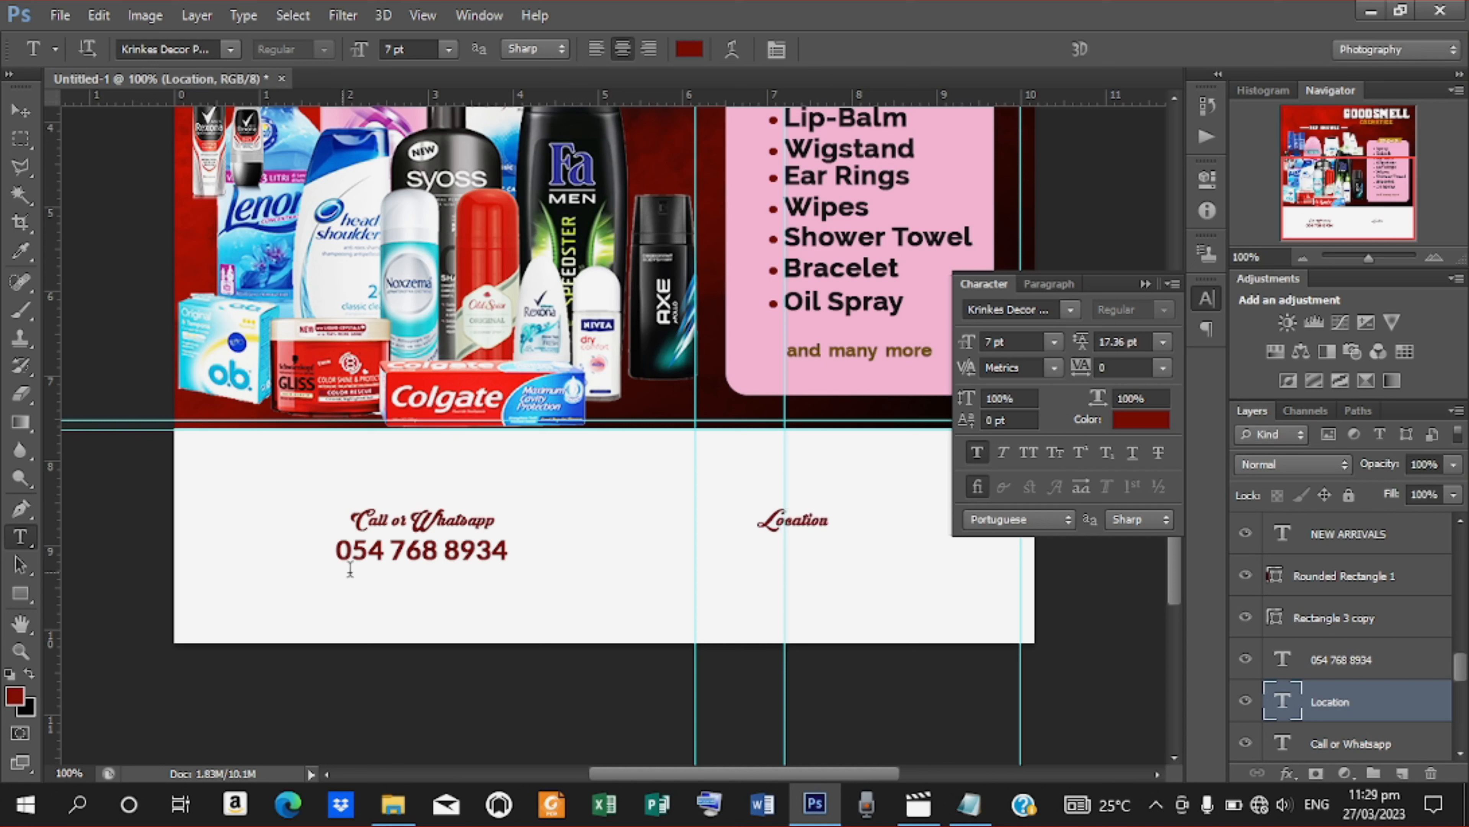
Duplicate the phone number text and place the copy directly beneath "Location", ready for text editing
click(19, 112)
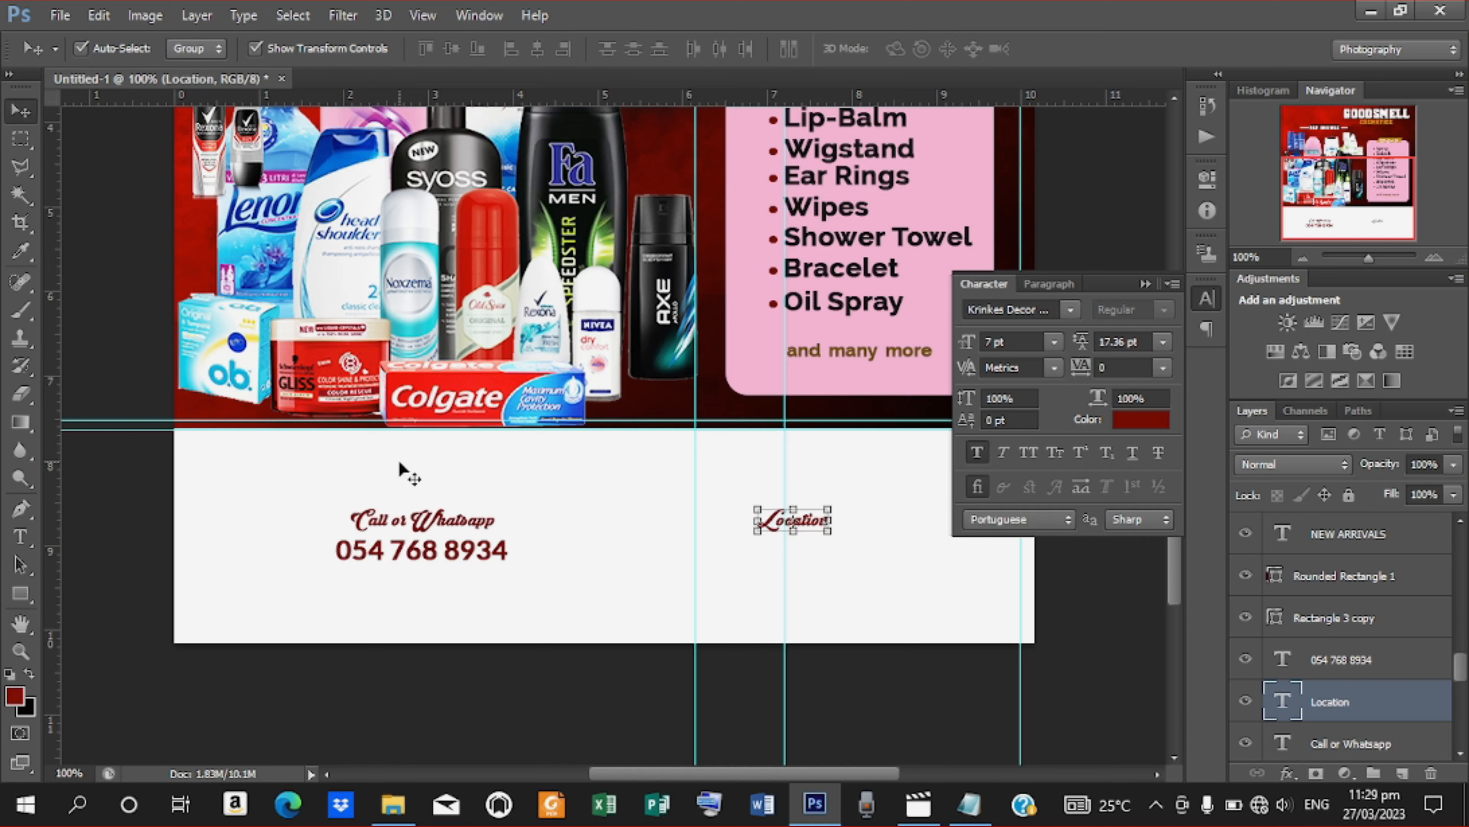
click(419, 556)
key(ctrl+j)
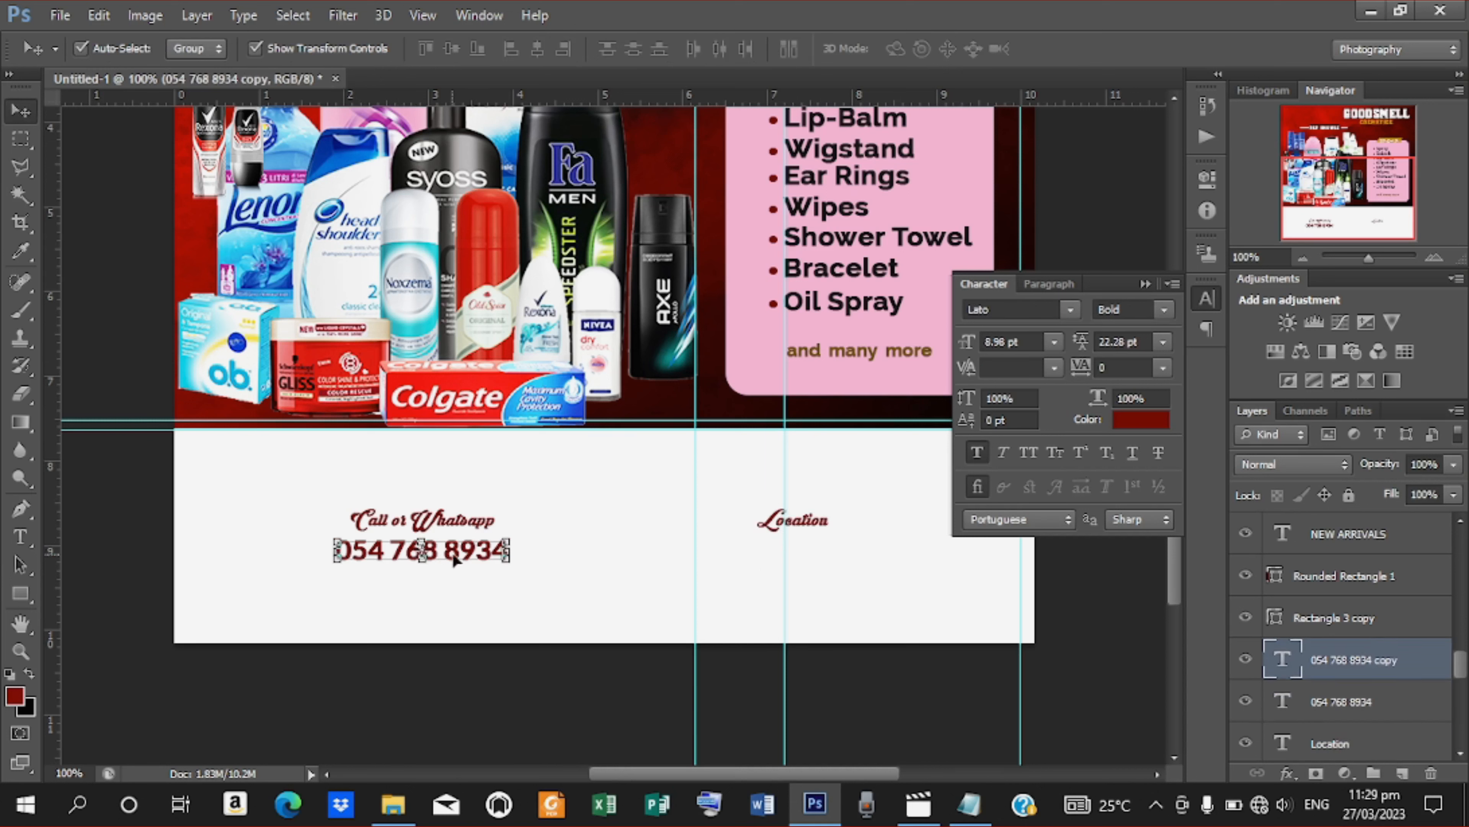
drag(467, 551, 833, 555)
key(t)
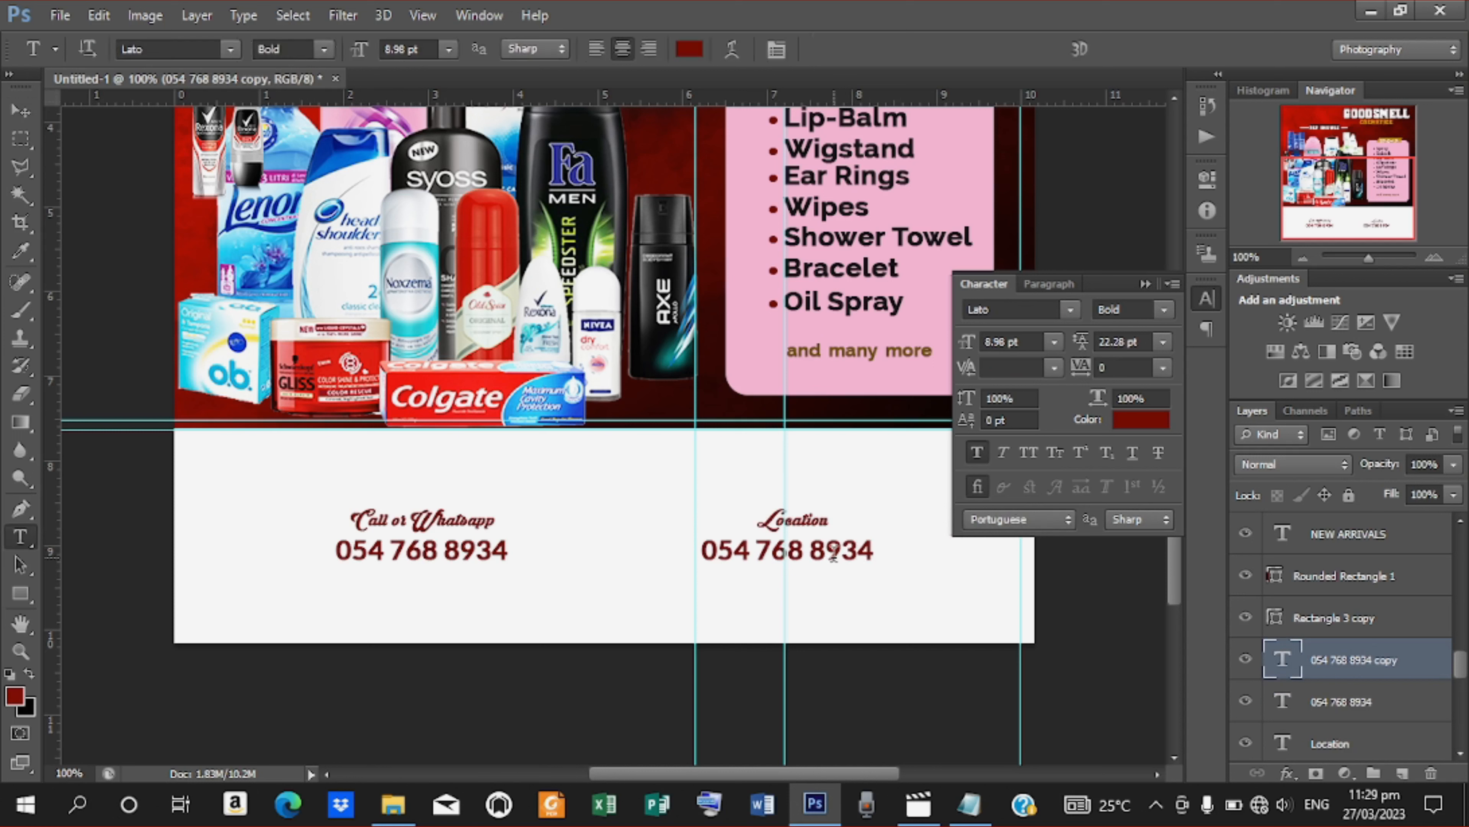
Select the duplicated phone number beneath "Location", copy "Sovie" from the Notepad text list, and return to the flyer
drag(699, 549, 983, 545)
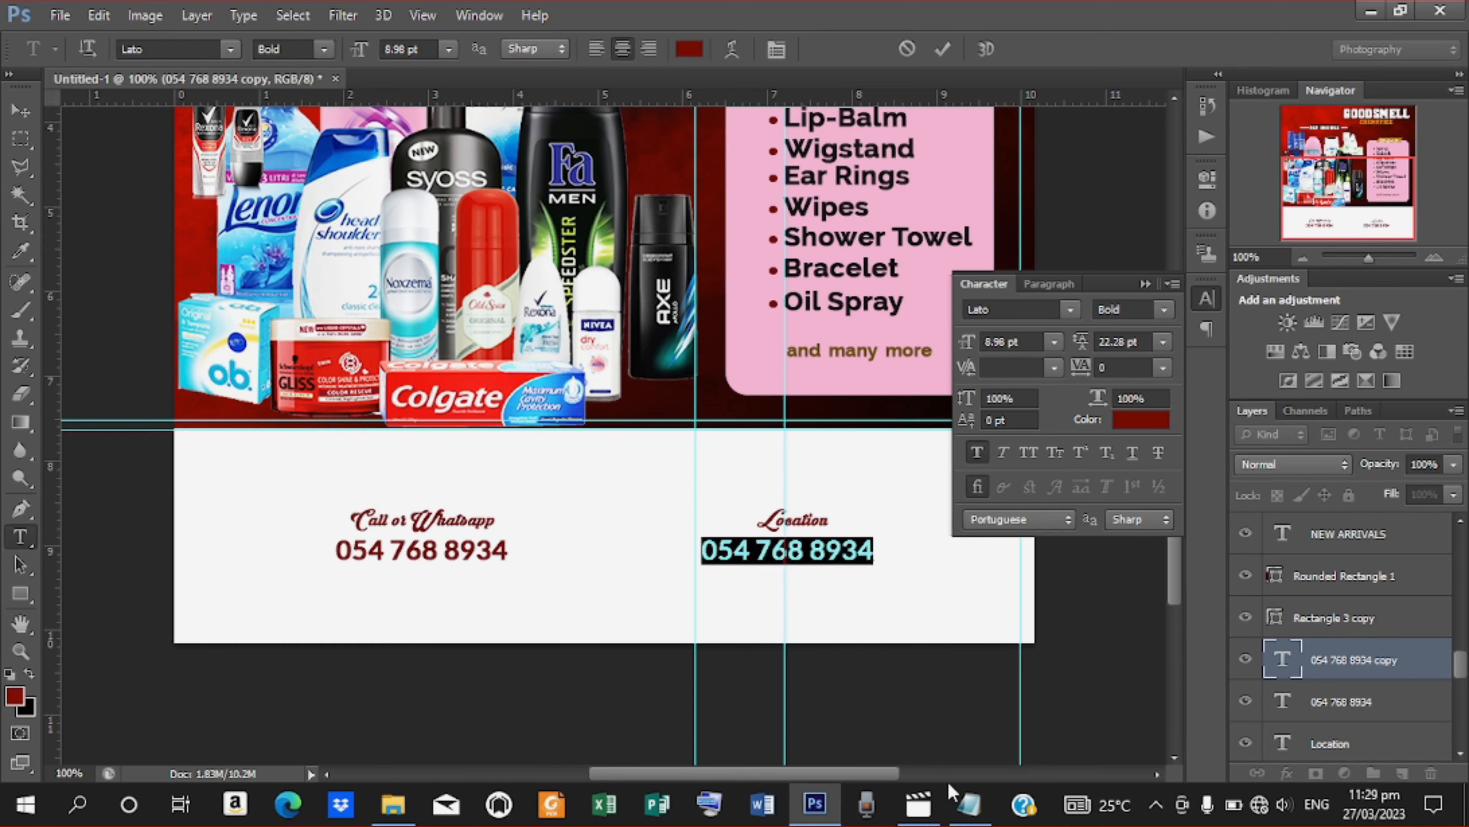
click(968, 802)
drag(114, 237, 73, 242)
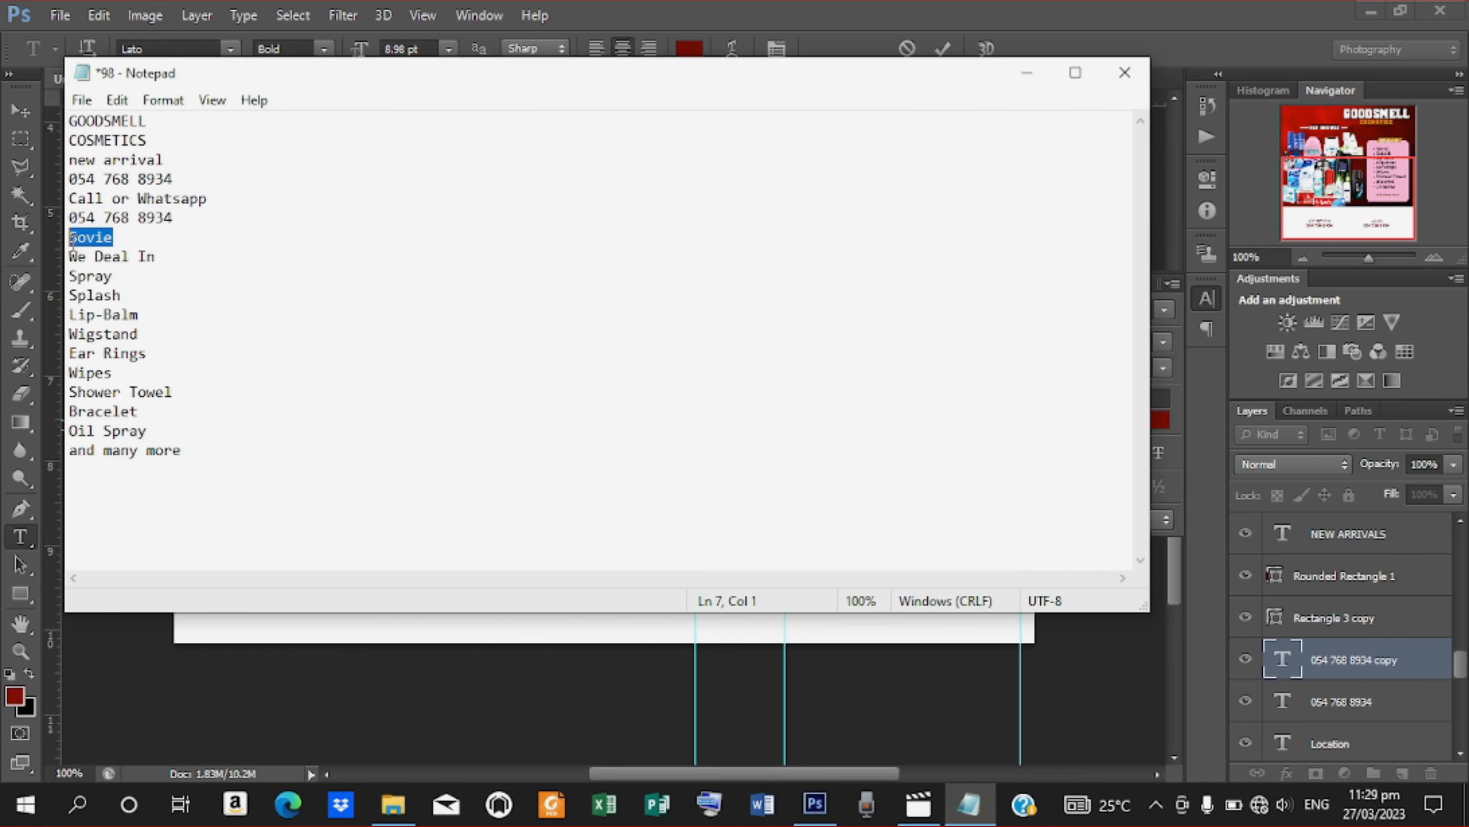
right_click(90, 242)
click(196, 313)
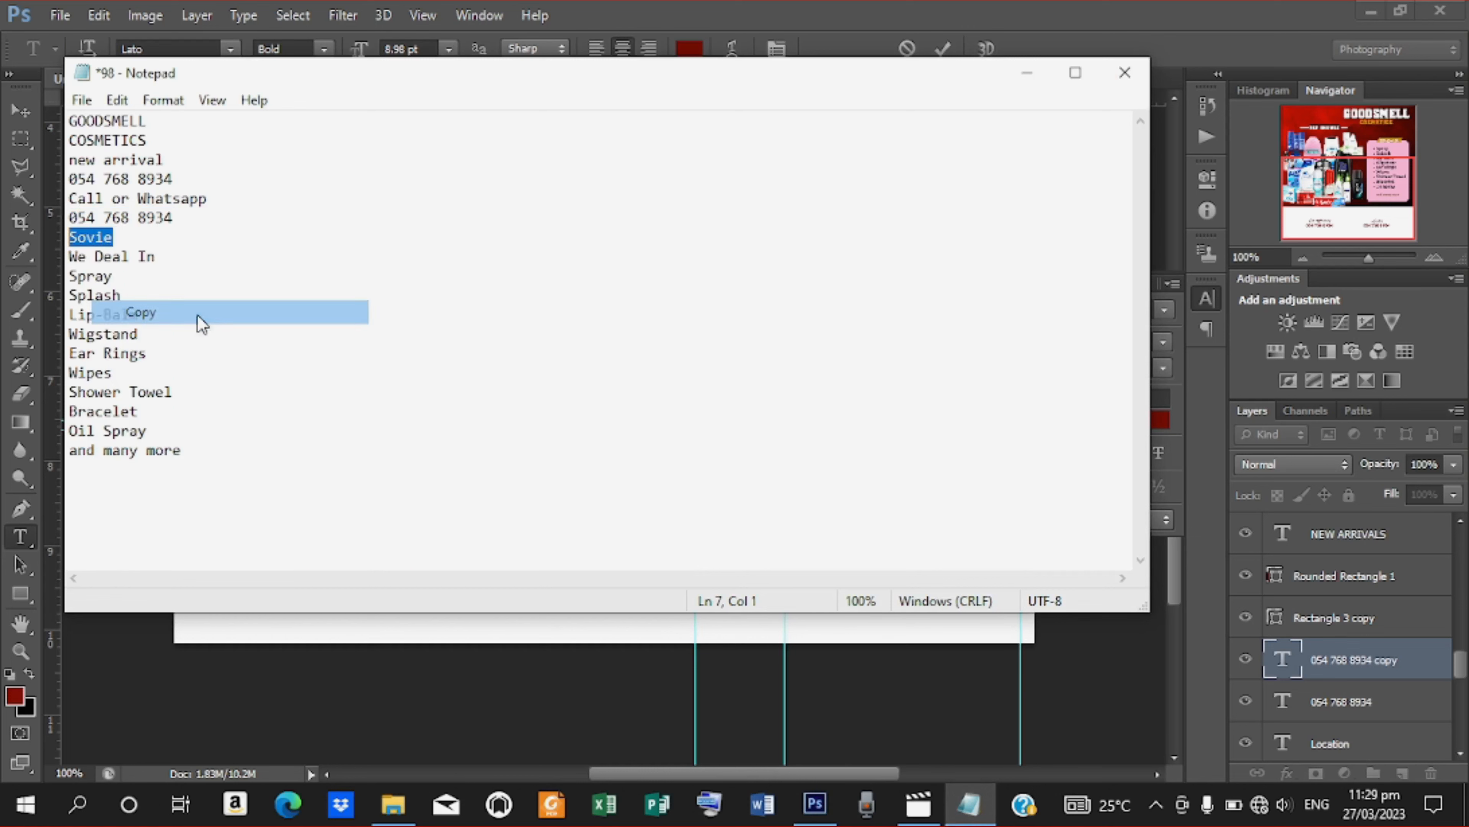
click(1026, 75)
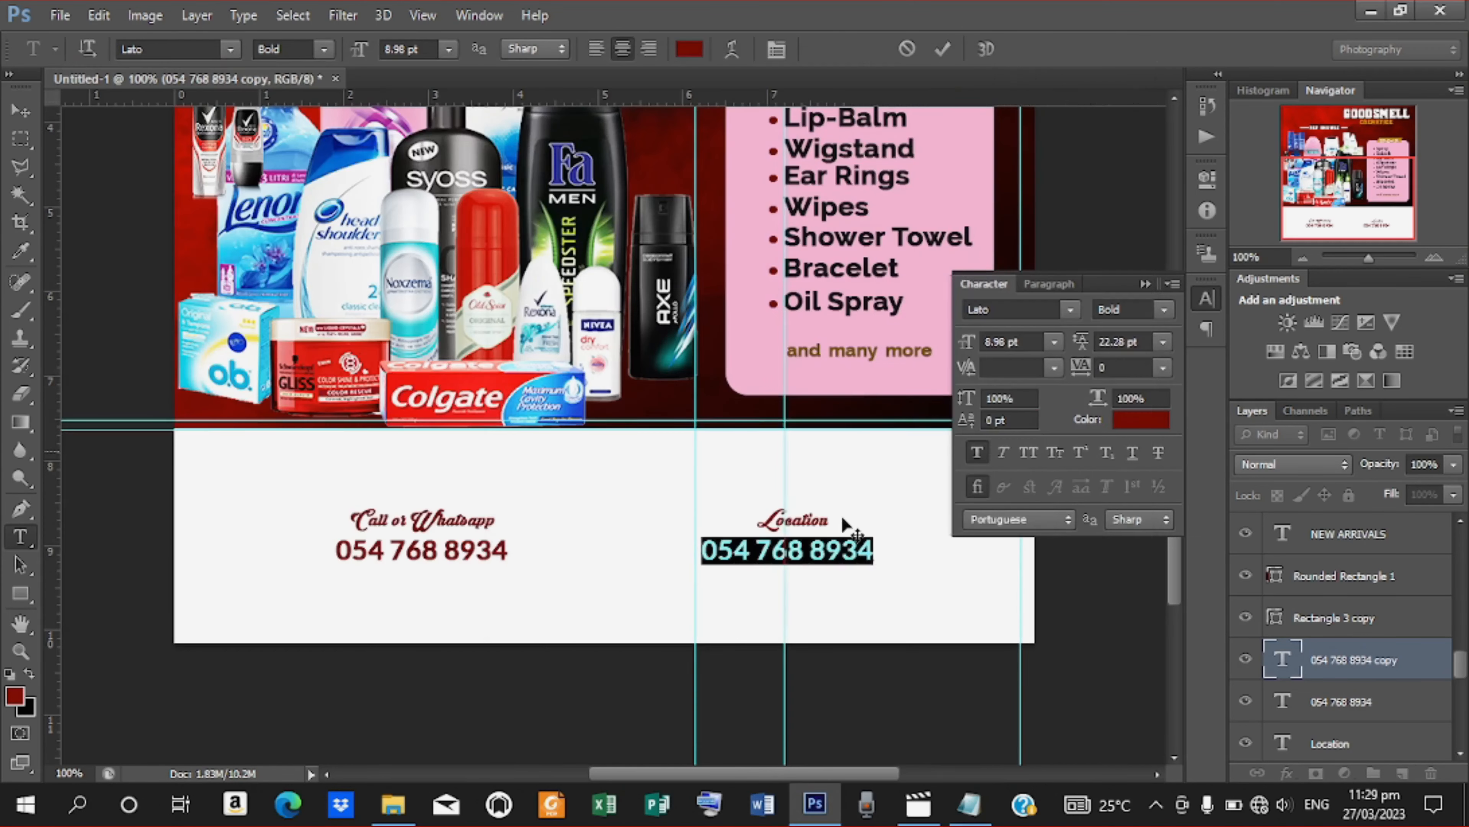
Replace the duplicated phone number beneath "Location" with "Sovie" and commit the text
right_click(787, 549)
click(848, 237)
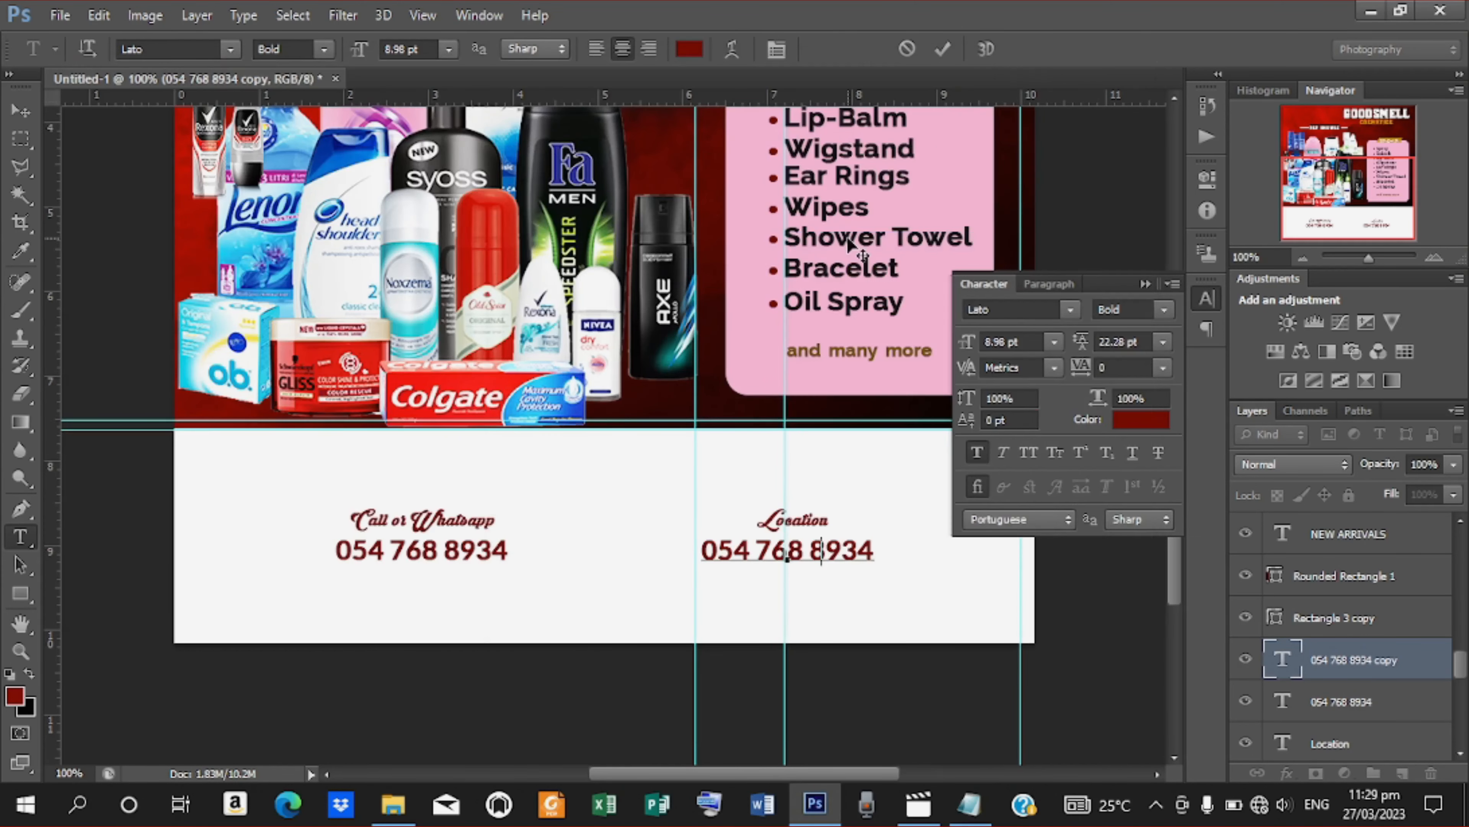
click(942, 49)
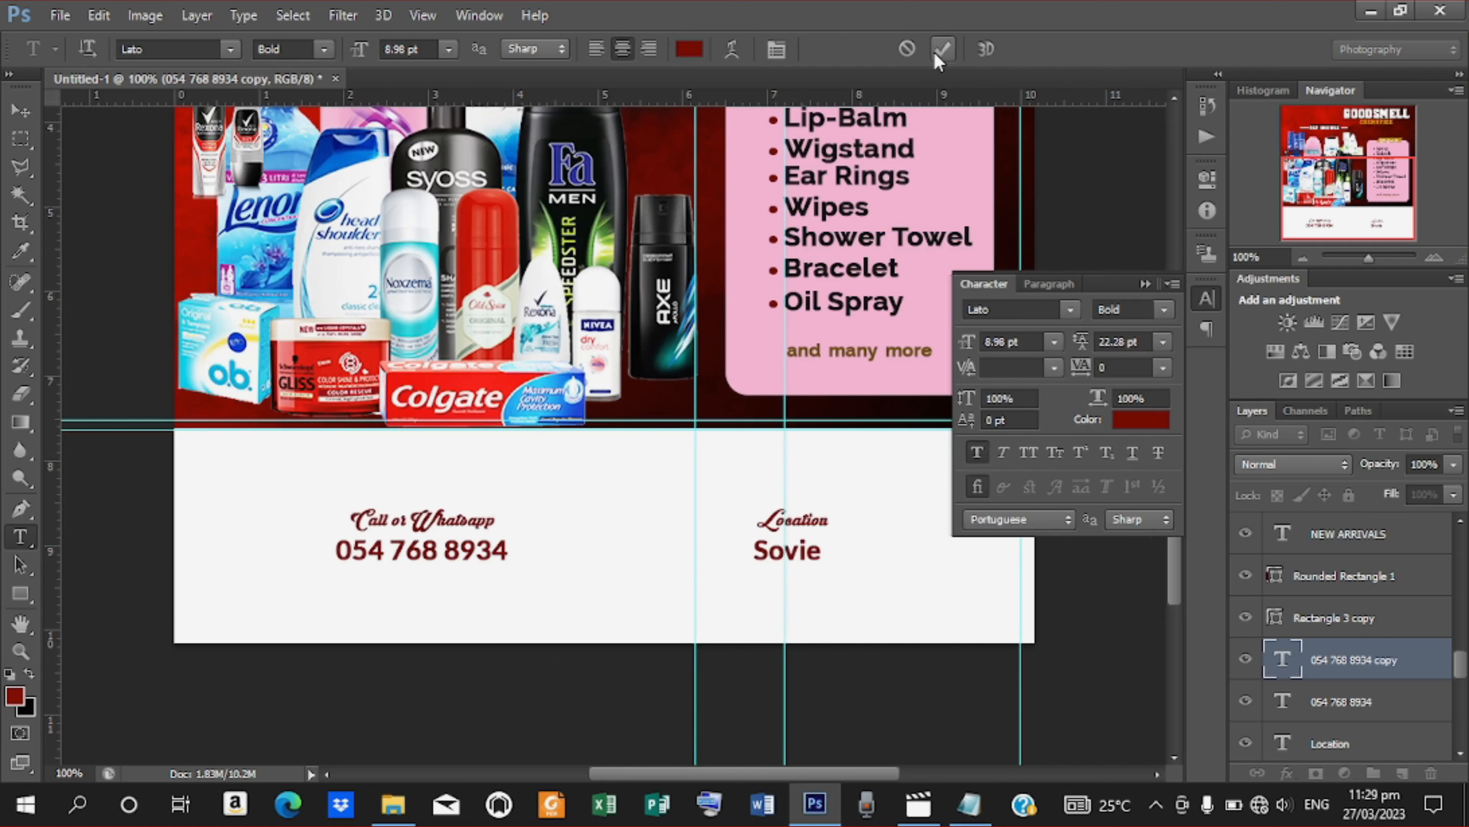
Nudge the "Sovie" text slightly right and up so it sits centred closely beneath "Location"
click(12, 119)
key(Right)
key(Right)
key(Right)
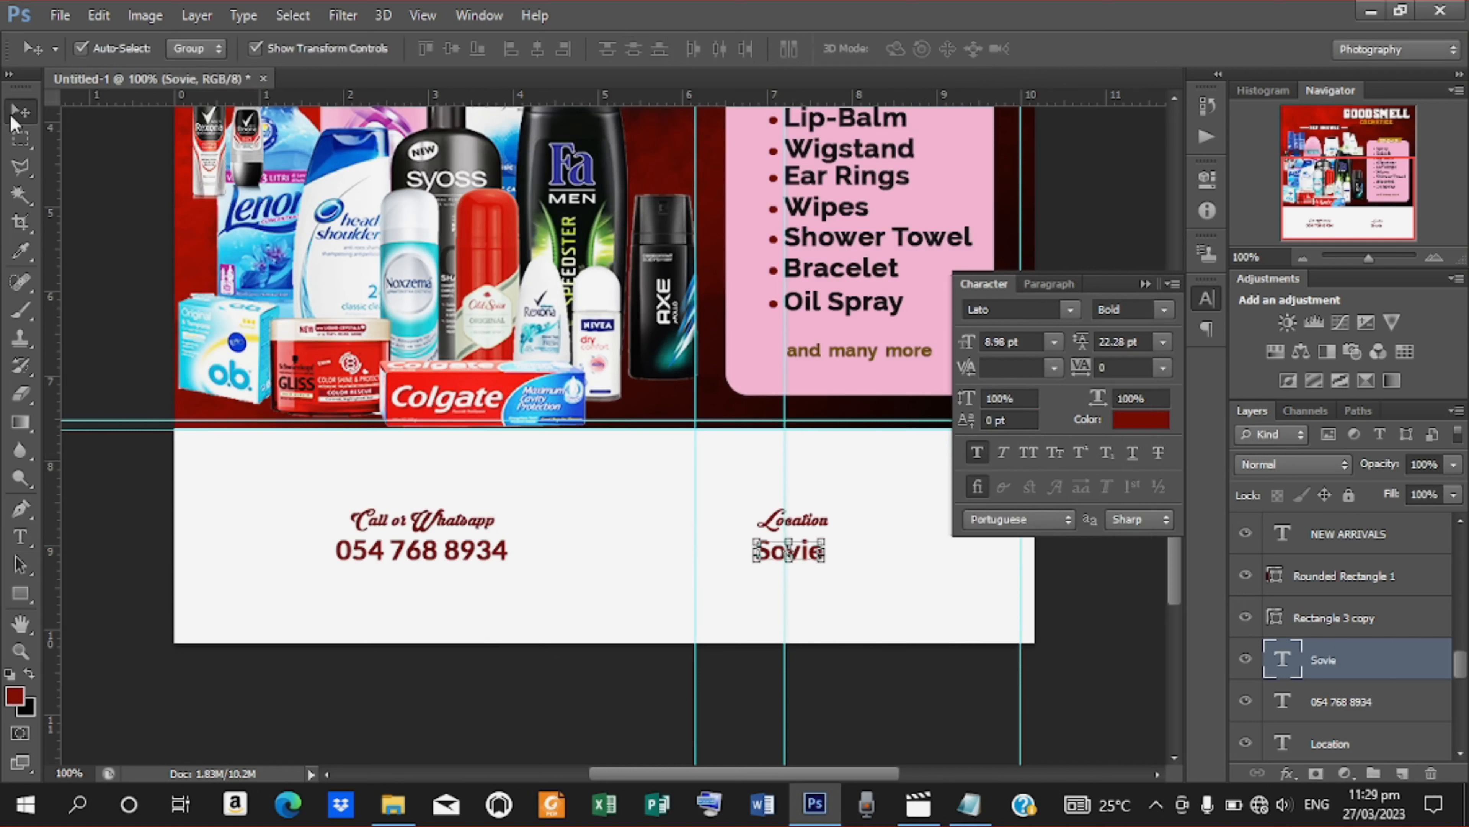
key(Up)
key(Up)
key(Up)
key(Up)
key(Up)
key(Up)
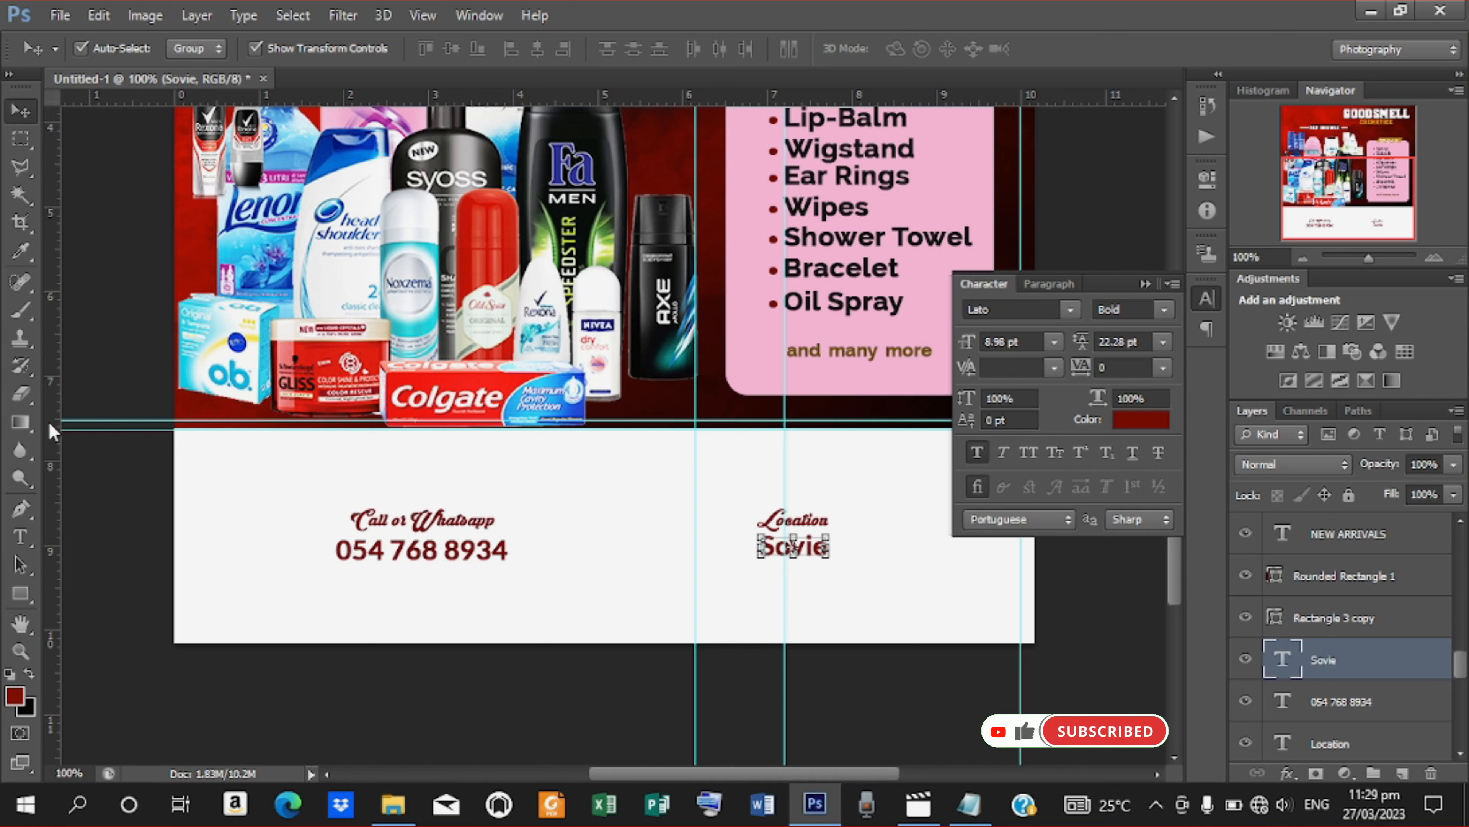
Draw a rectangle about 141 by 24 px over the "Call or Whatsapp" text and nudge it to cover the wording evenly
click(23, 423)
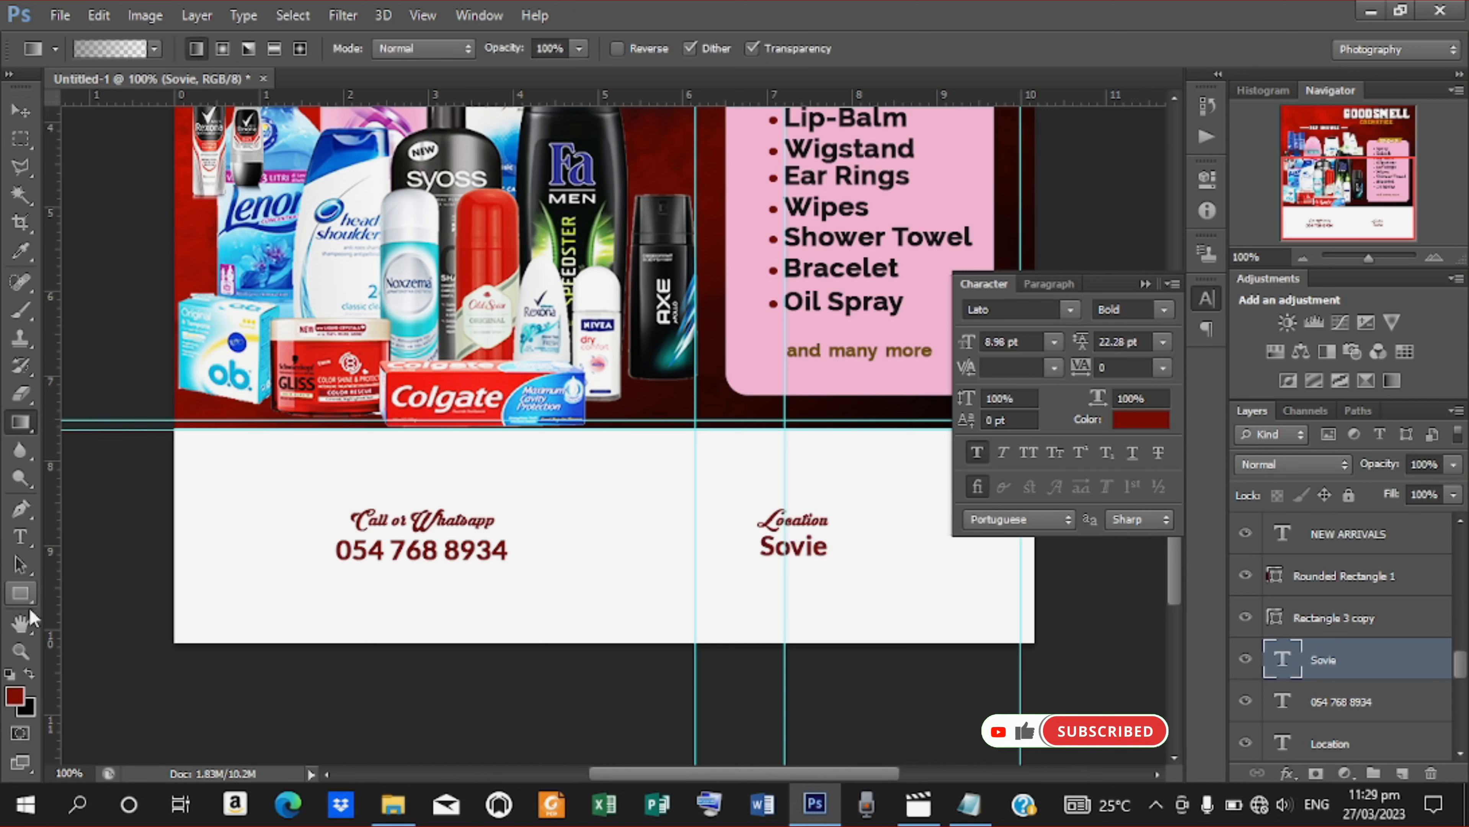
click(21, 592)
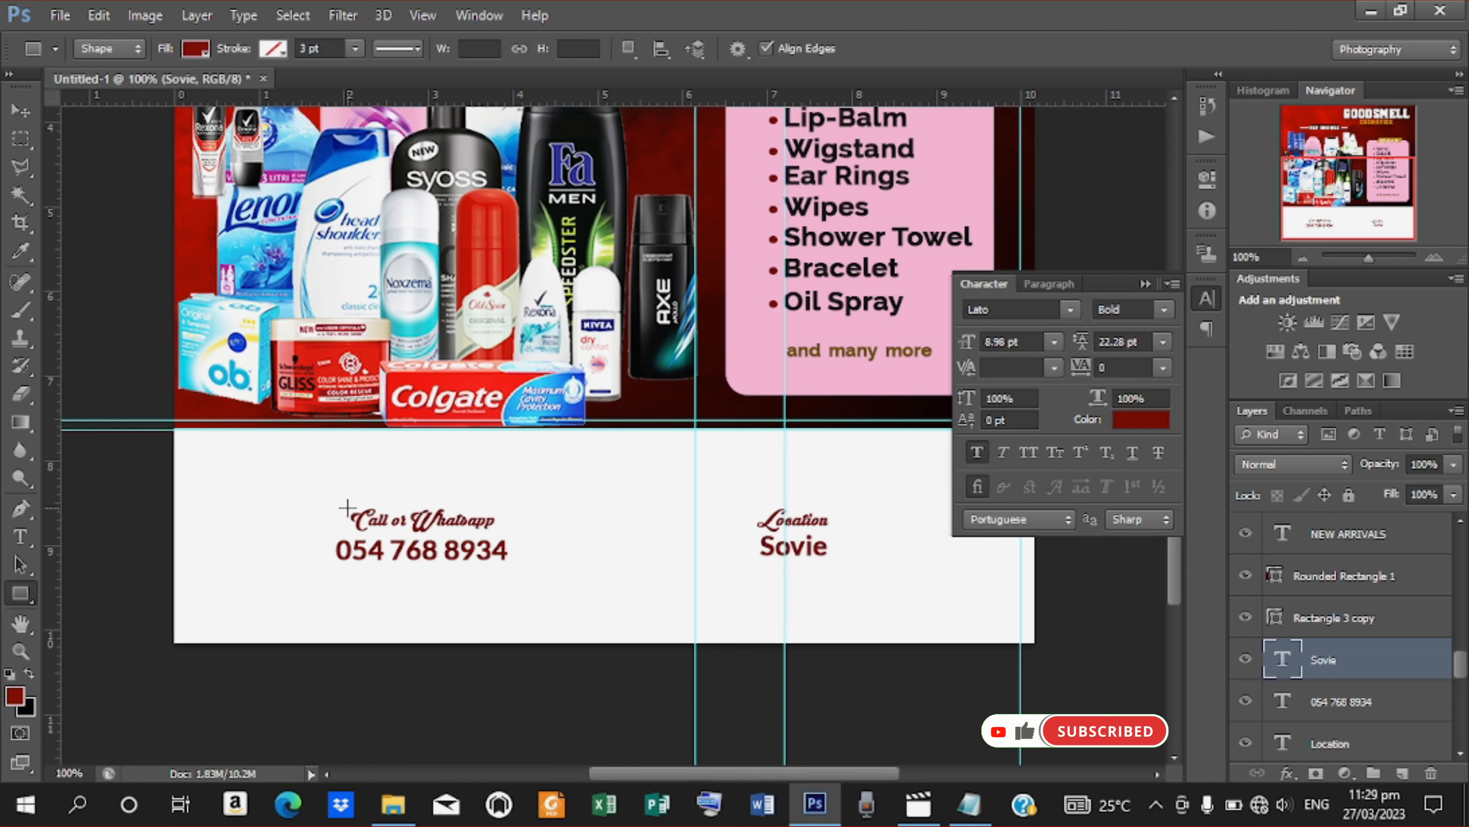
drag(347, 508, 500, 533)
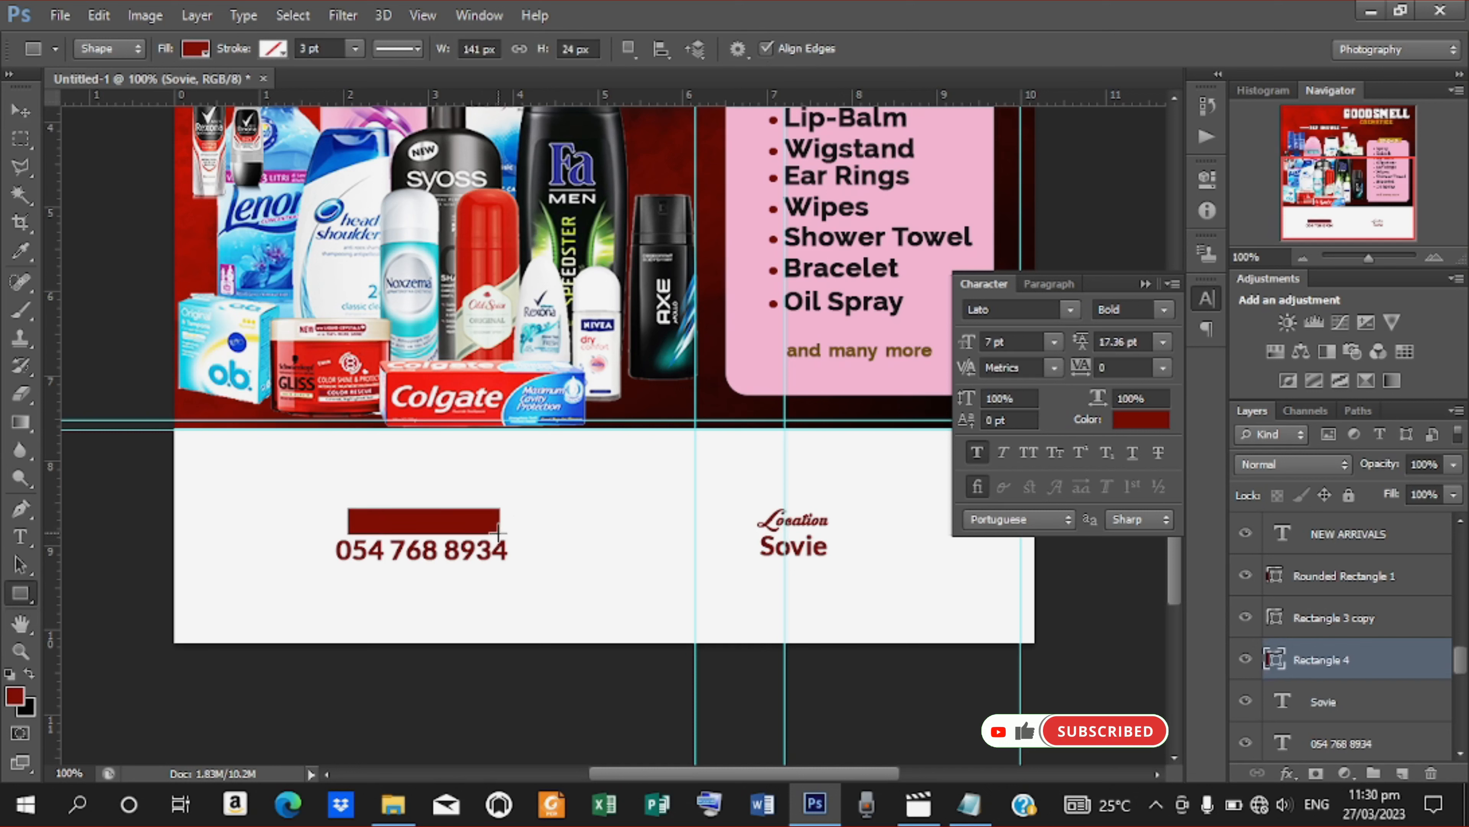
click(21, 111)
key(Left)
key(Up)
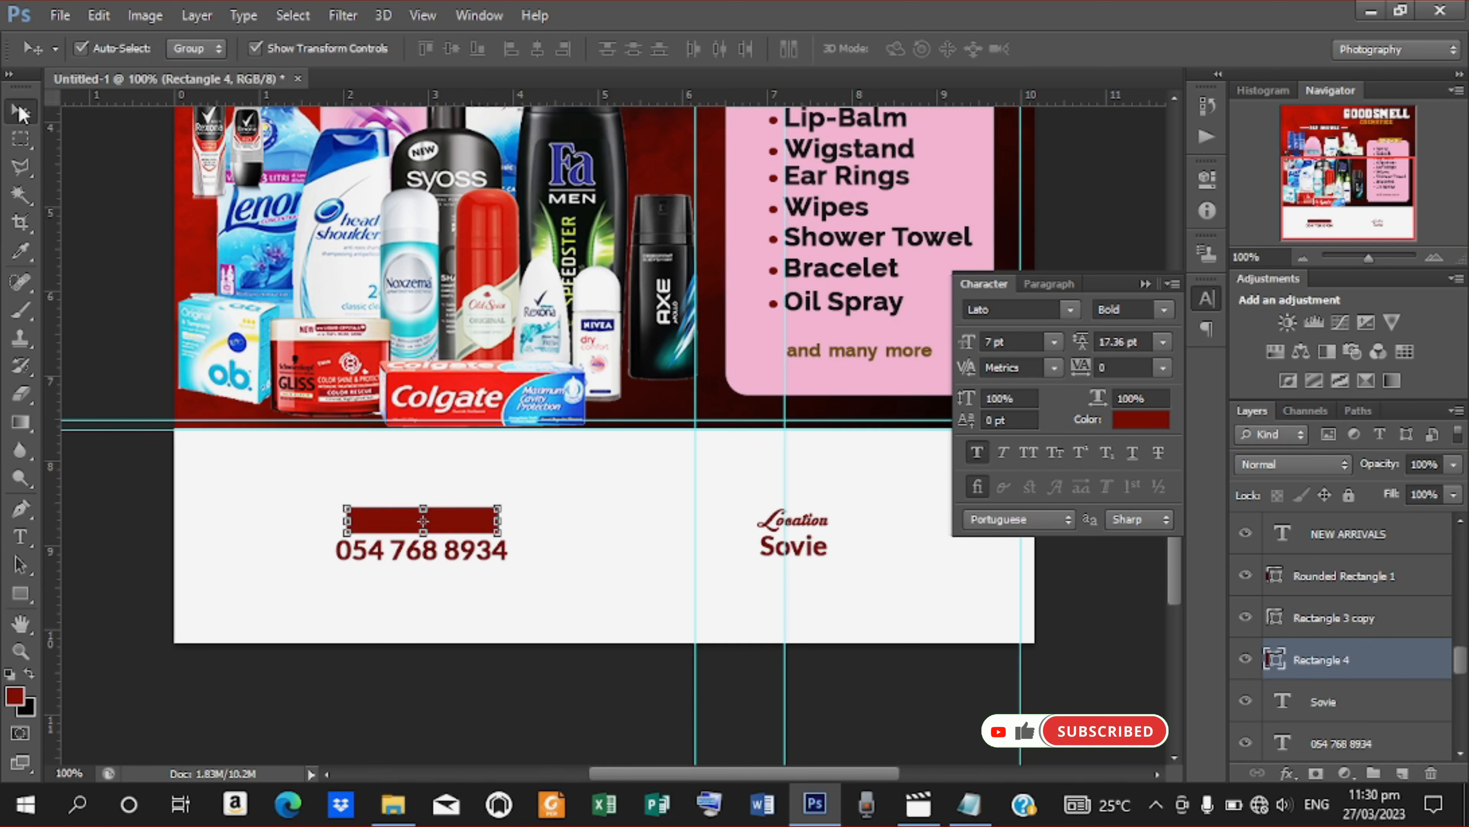
Fill the new rectangle with the recently used gold and move its layer directly below the "Call or Whatsapp" text layer
click(20, 593)
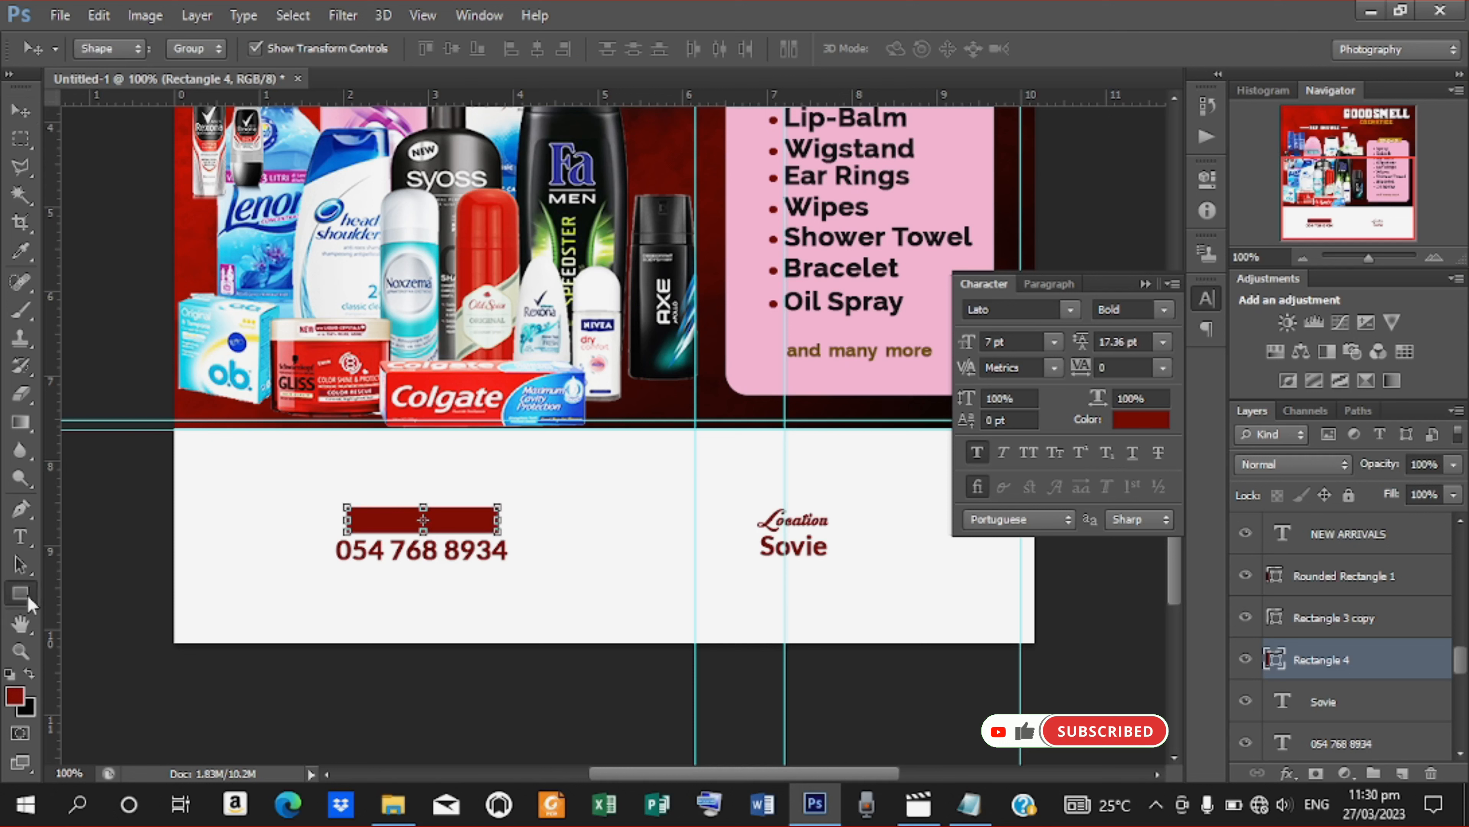
click(194, 49)
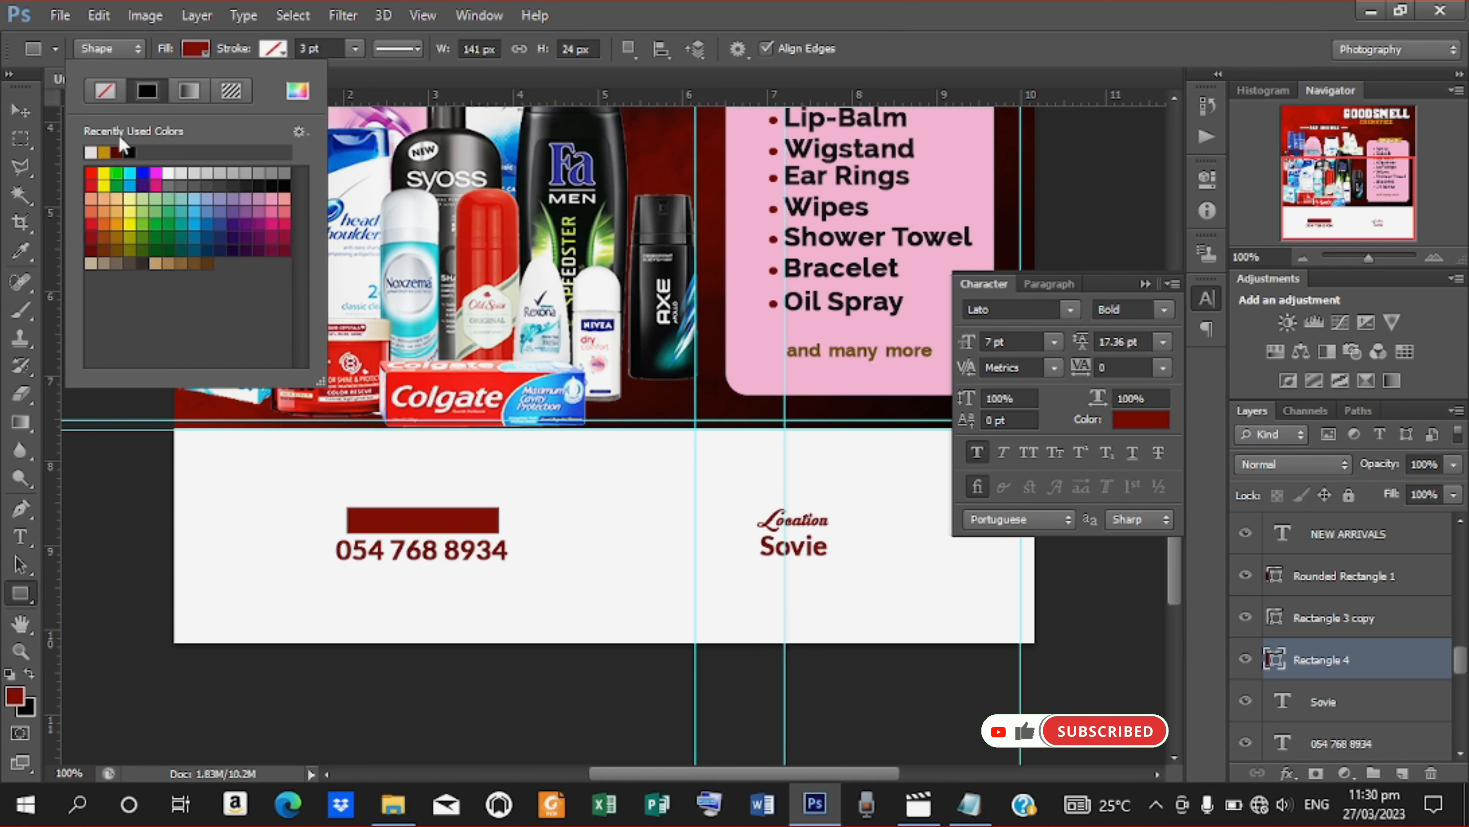
click(105, 152)
click(21, 111)
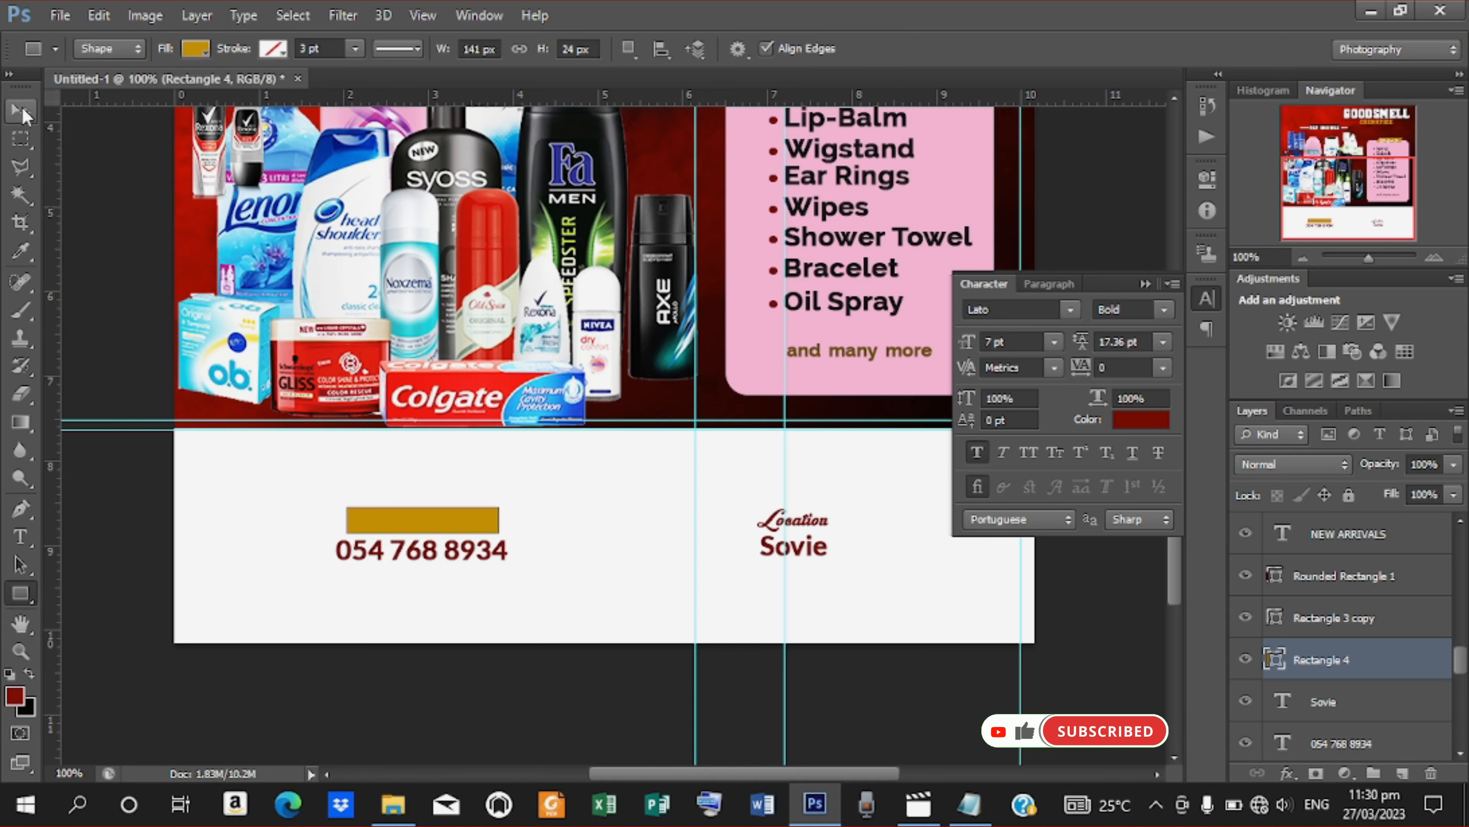
drag(1355, 667, 1349, 637)
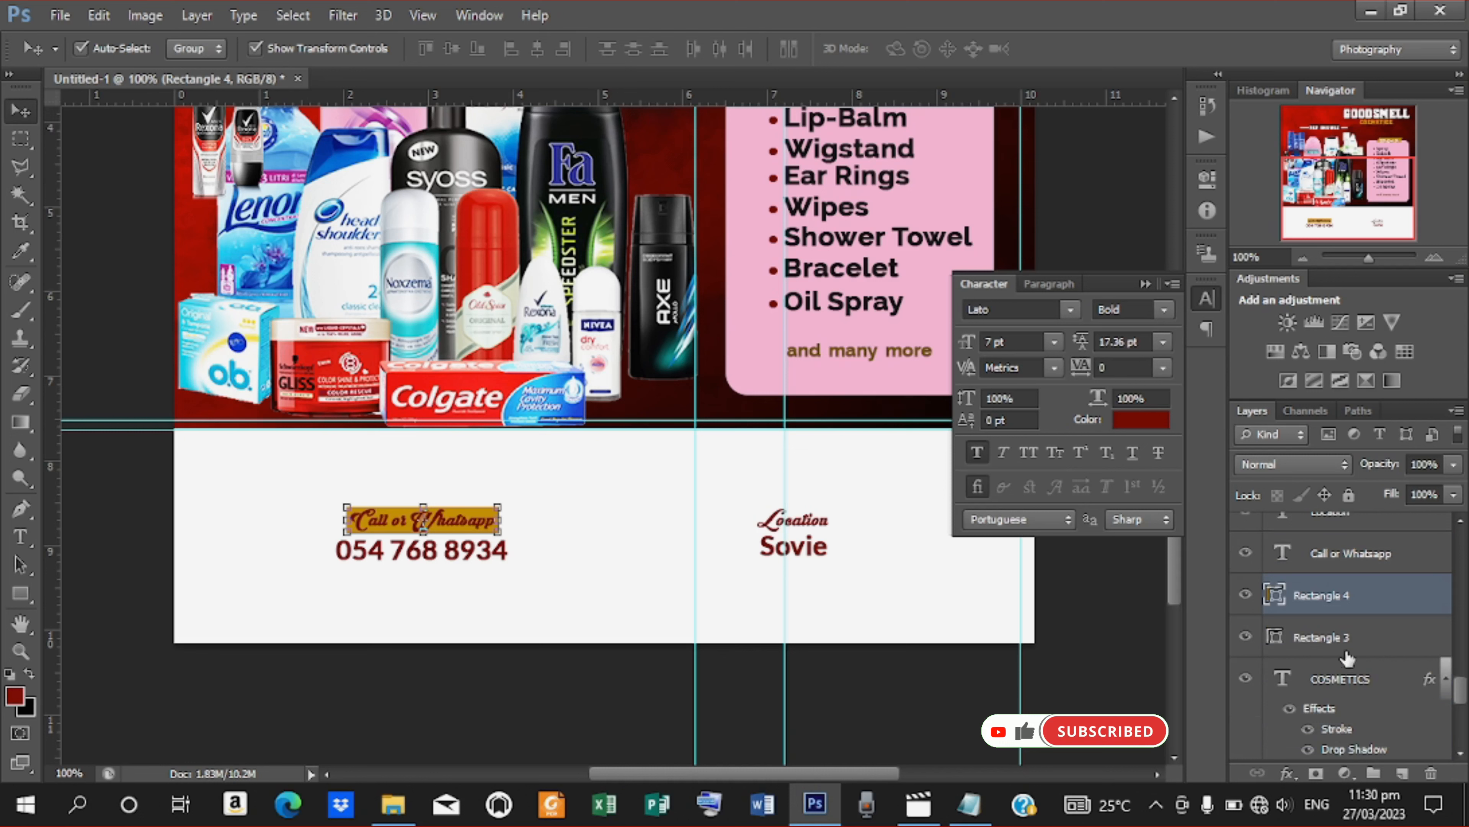
Change the "Call or Whatsapp" text colour to the brighter dark red 920101
click(1373, 554)
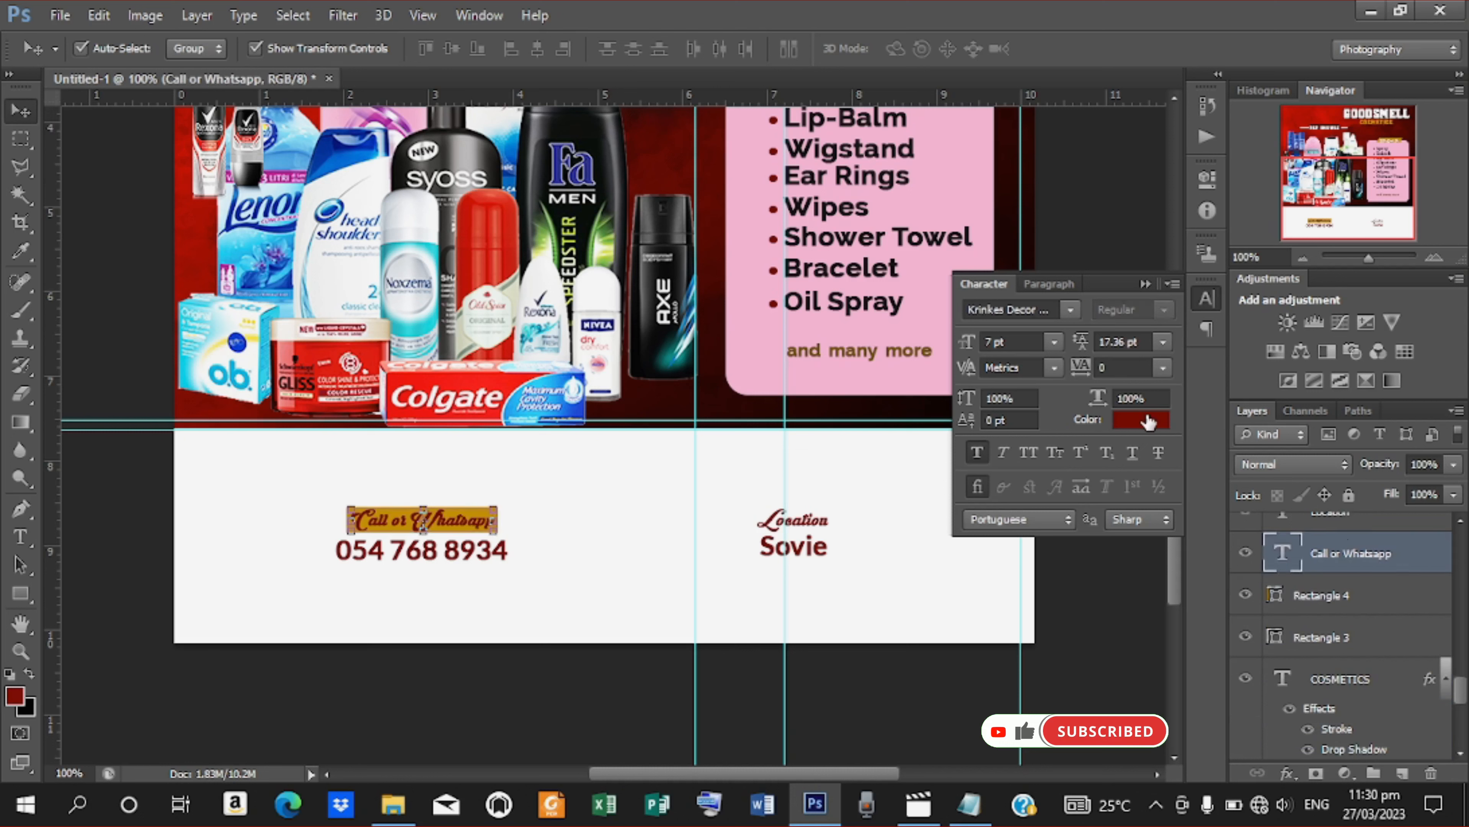
click(1147, 421)
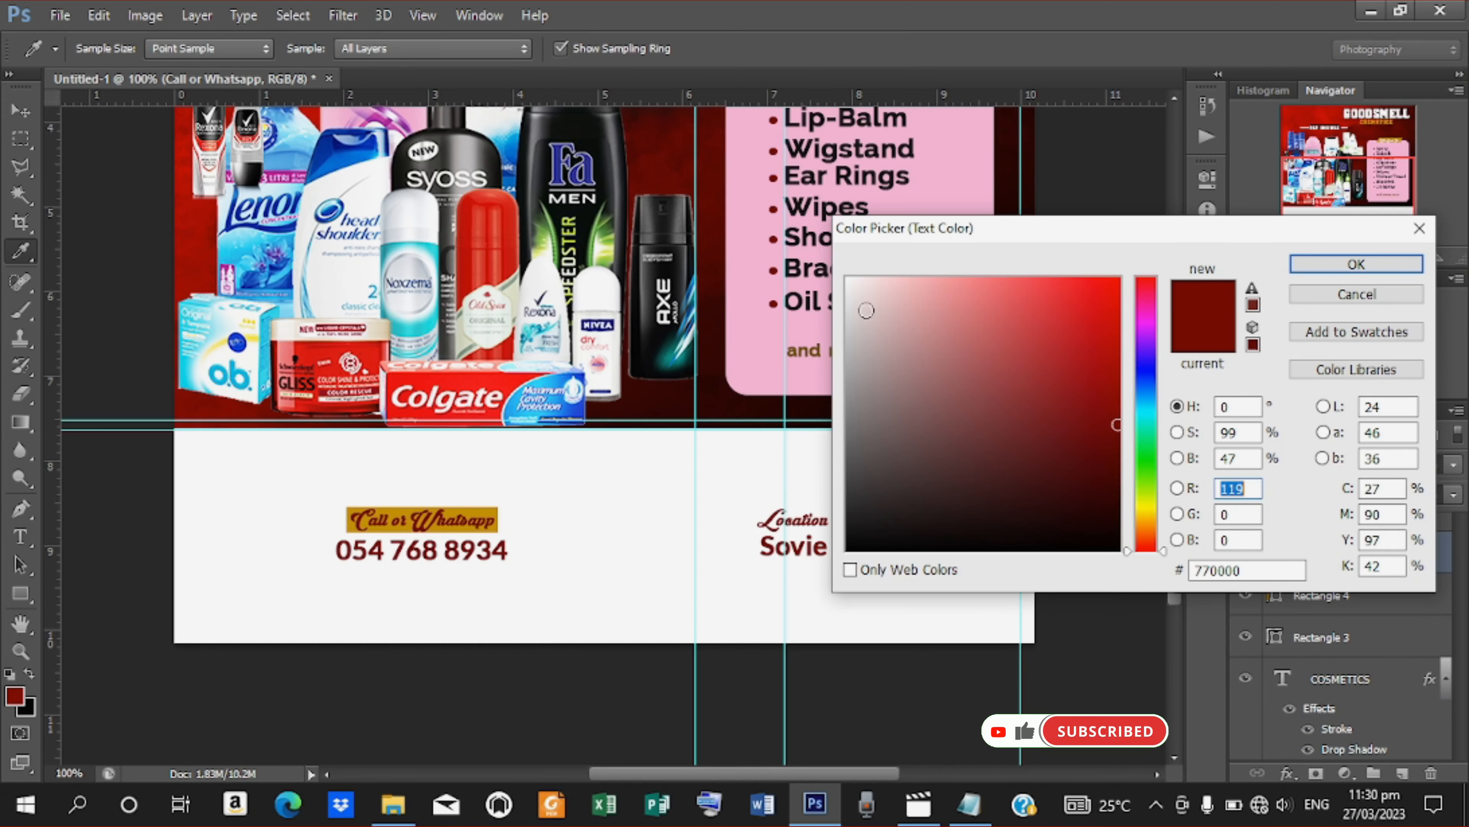
click(847, 305)
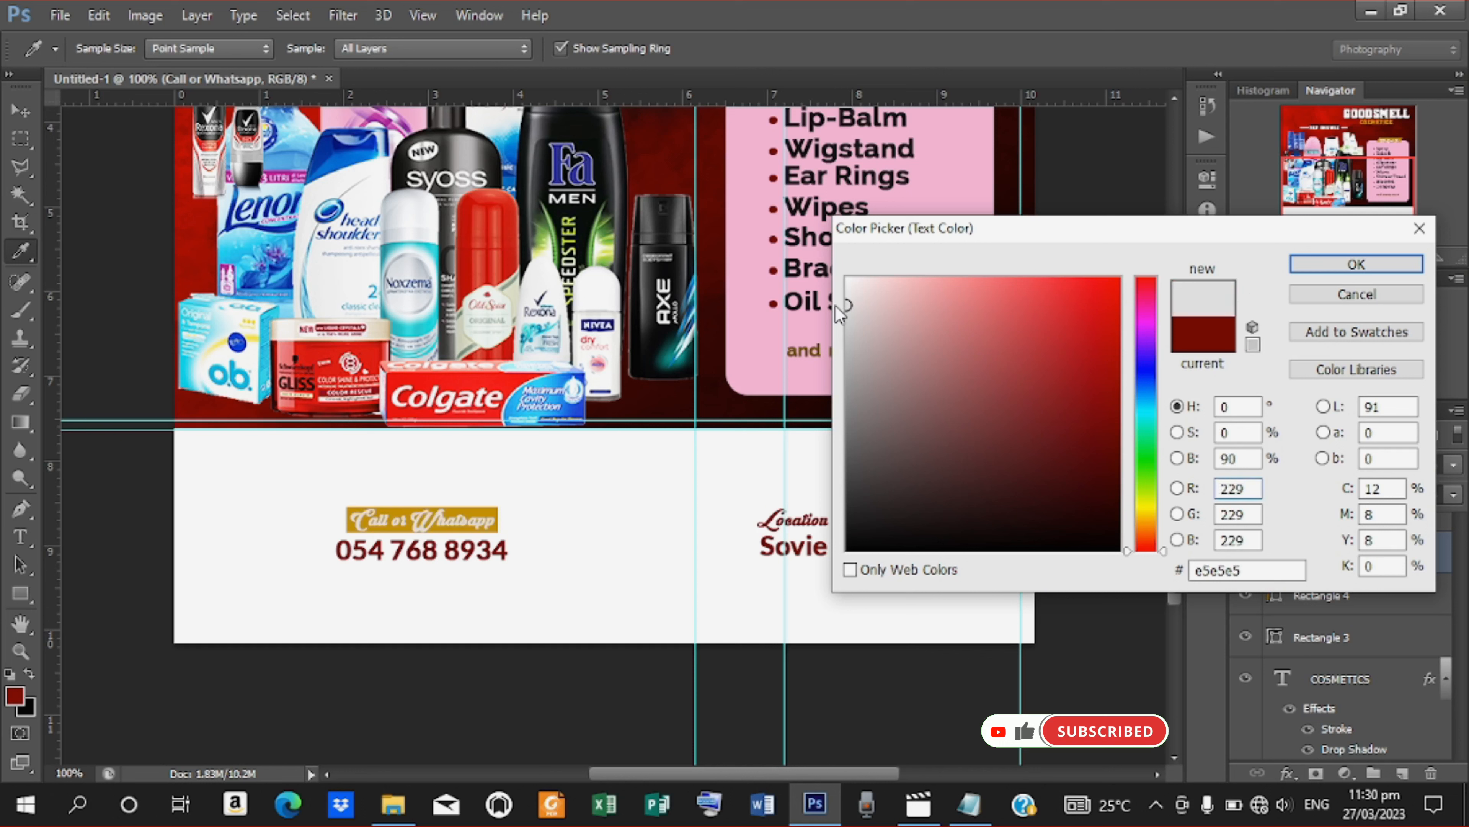
click(847, 282)
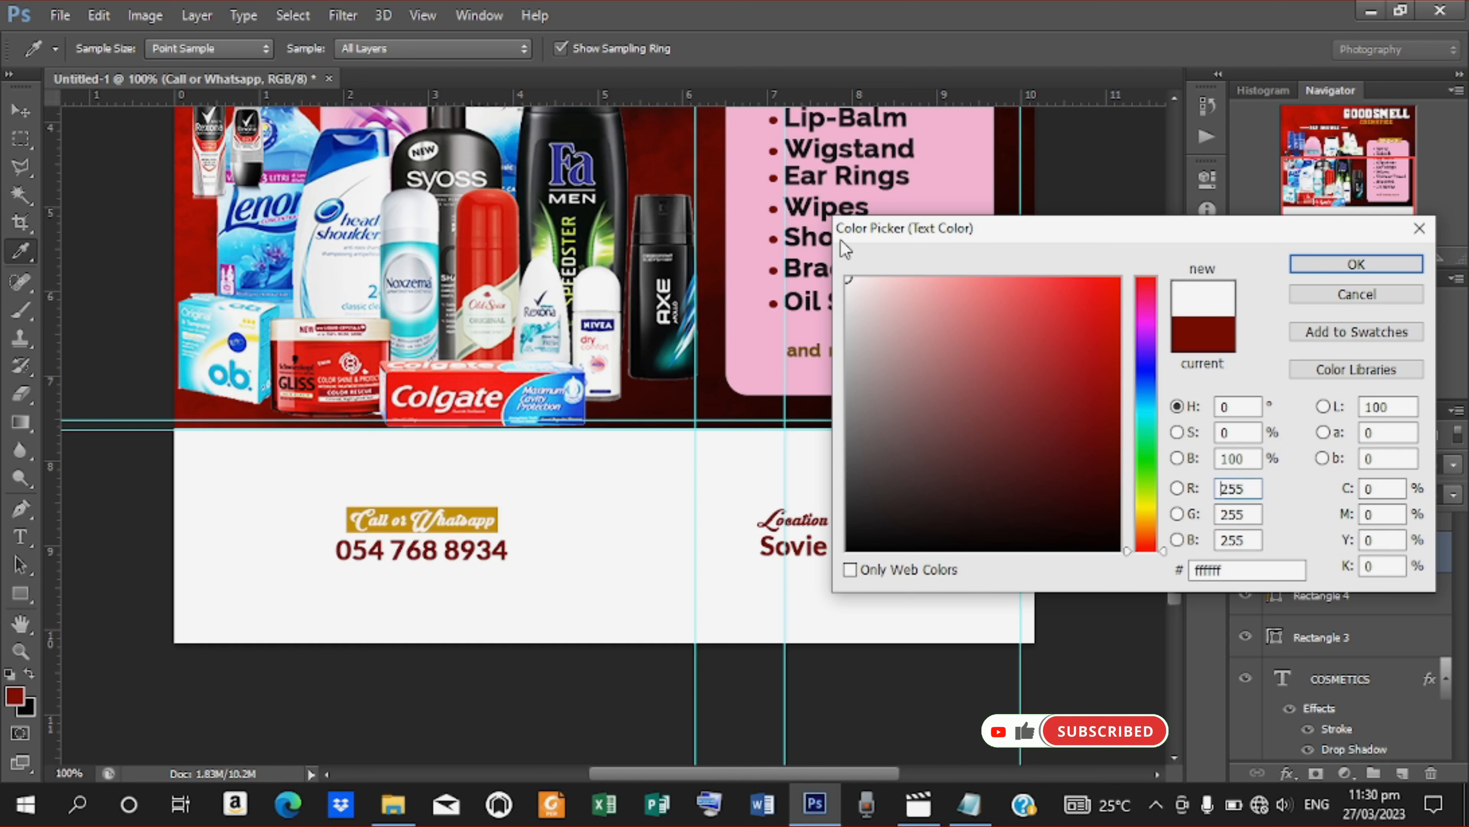
click(1118, 417)
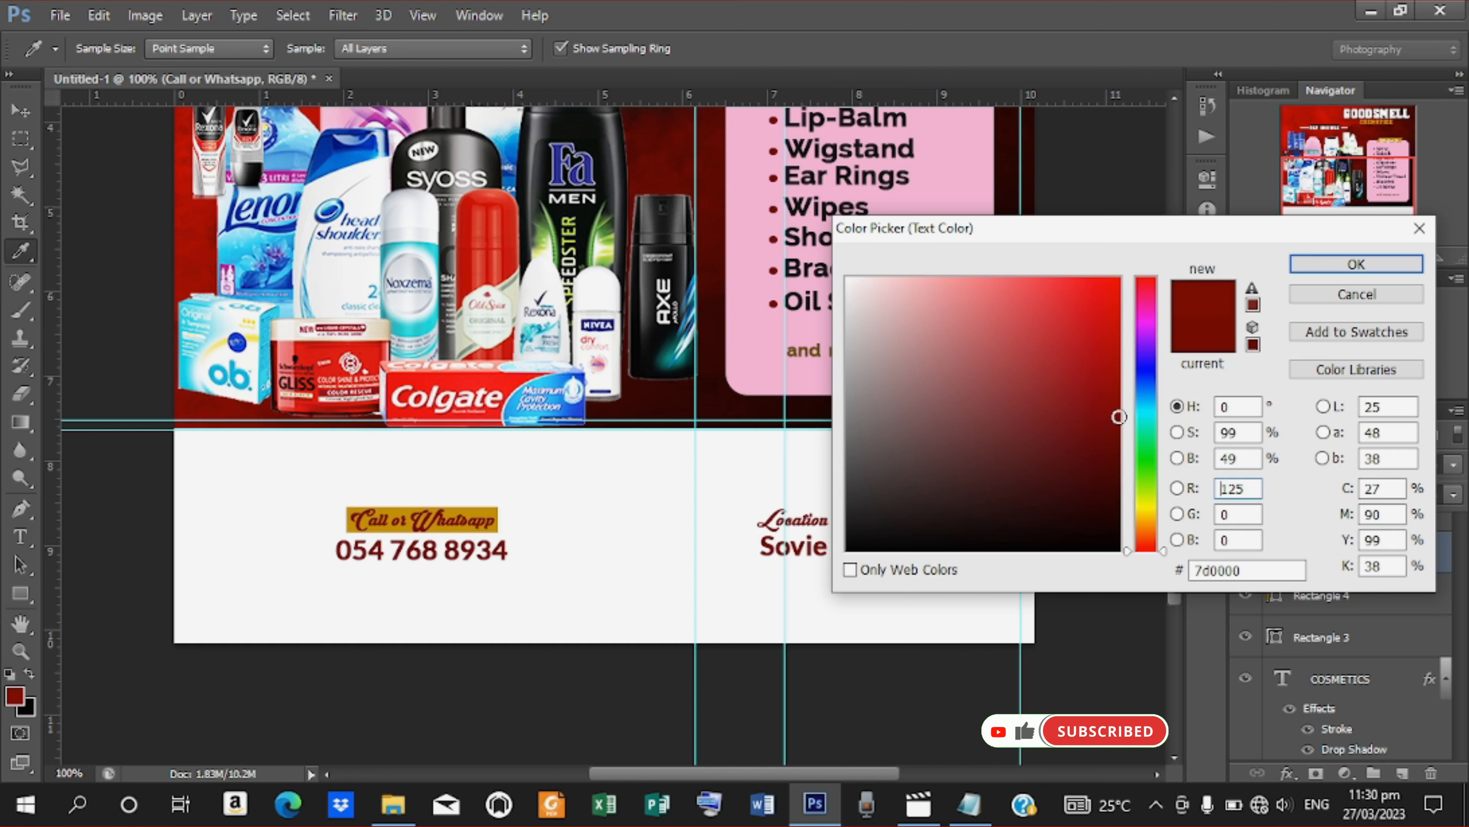
drag(1118, 417, 1118, 394)
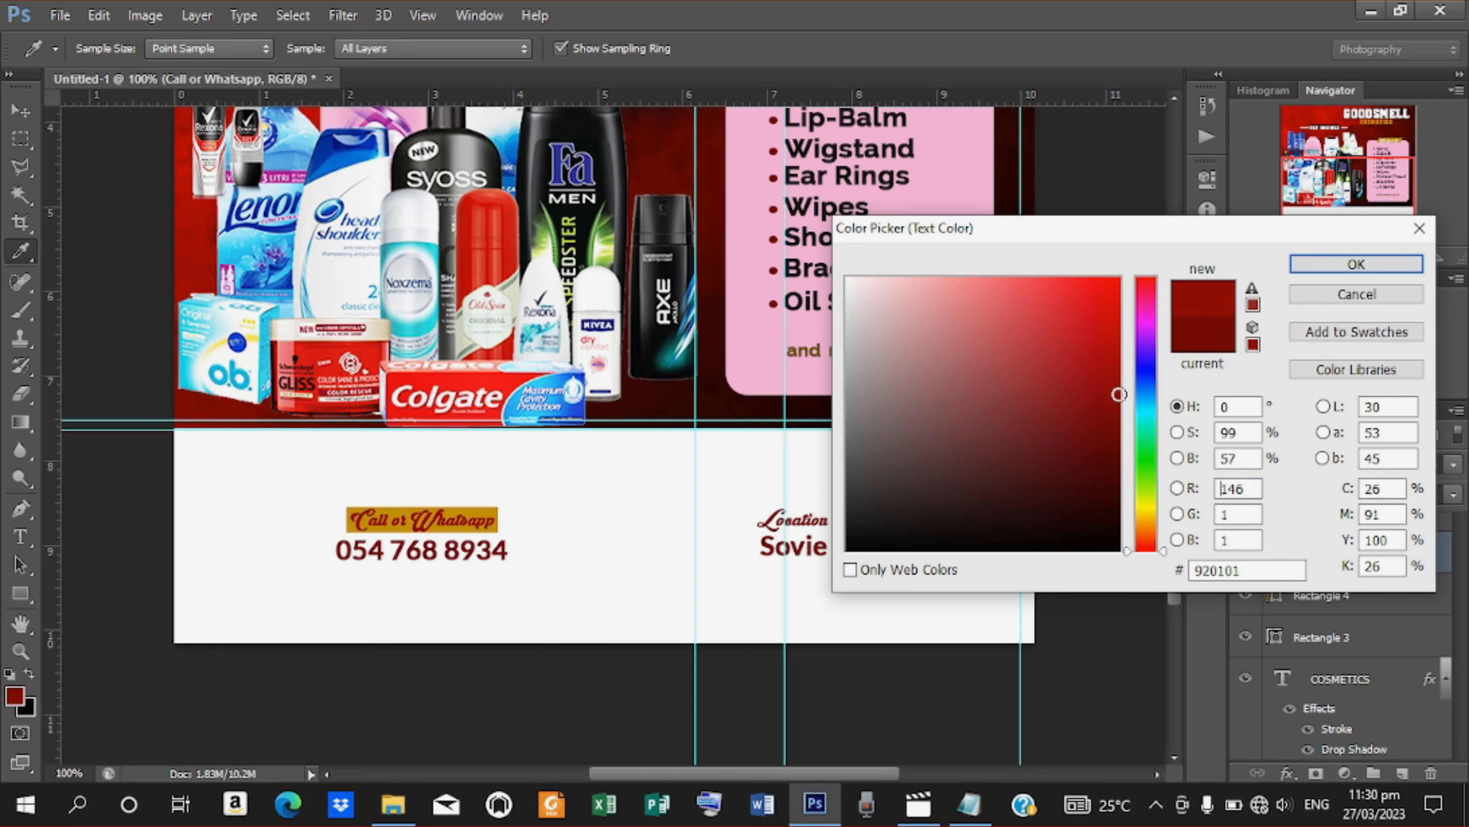
click(1356, 264)
key(v)
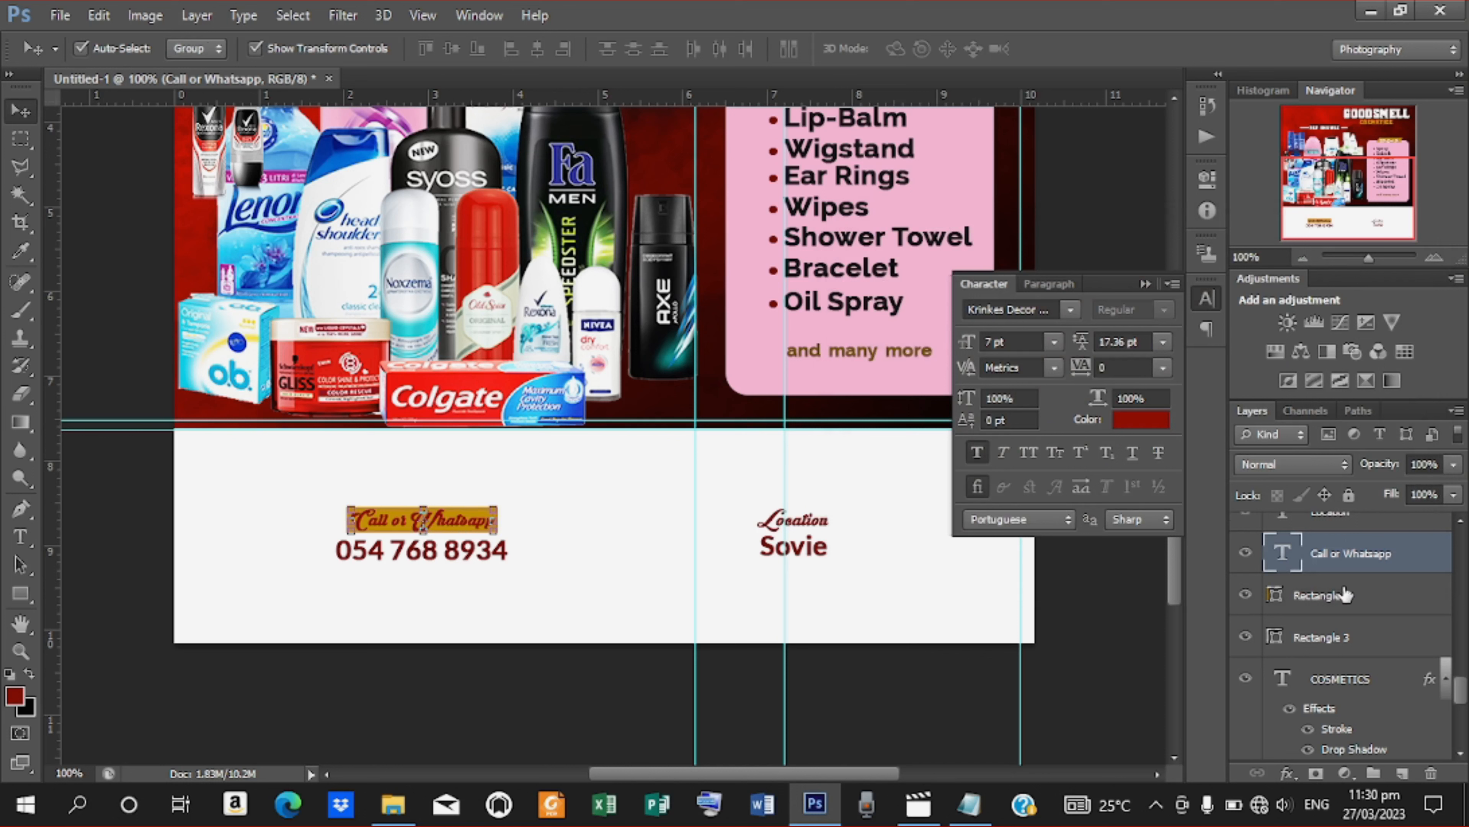
Duplicate the gold rectangle behind "Call or Whatsapp" and nudge the copy to the right of the original
click(1344, 595)
key(ctrl+j)
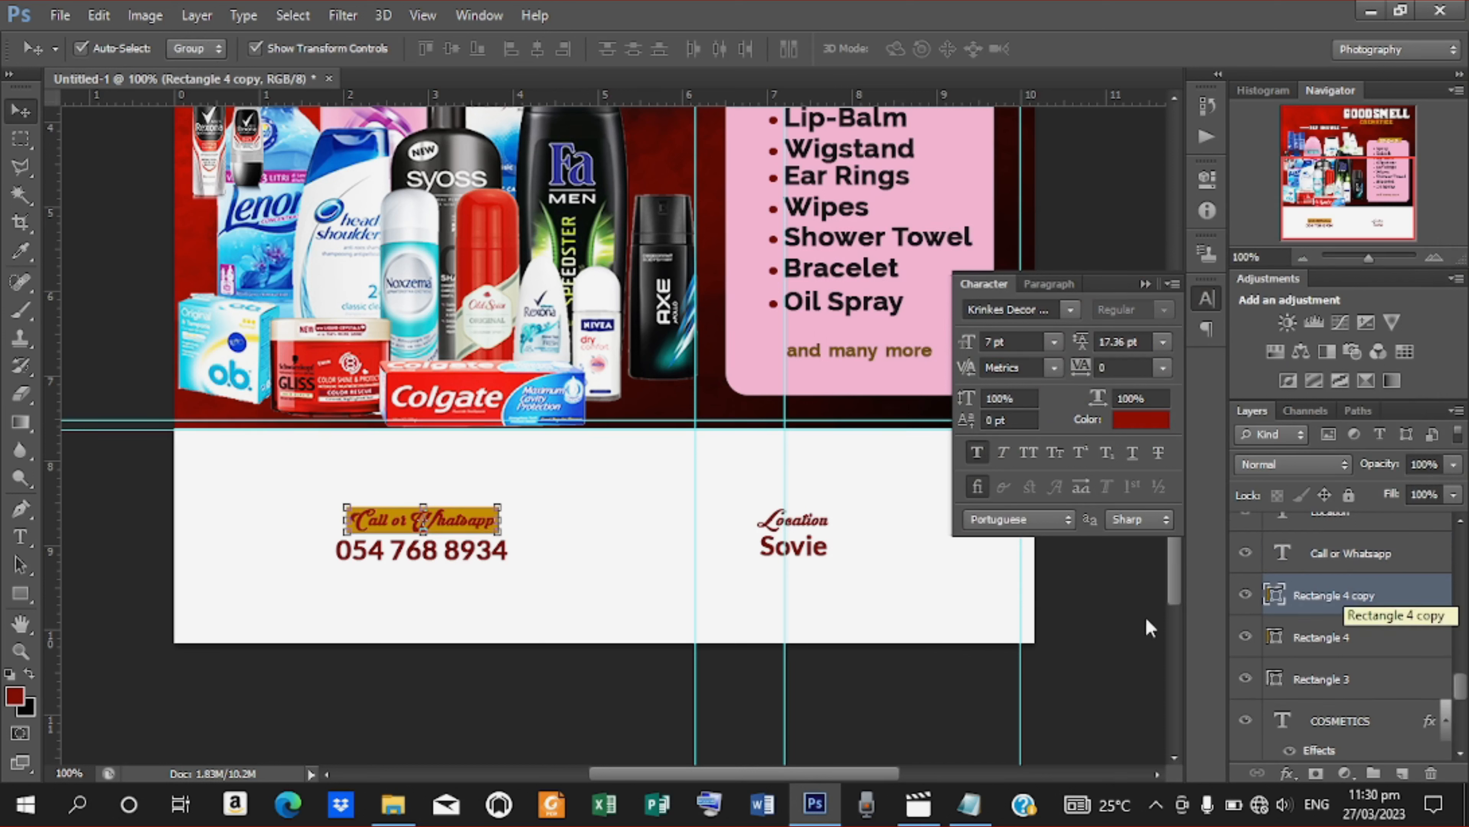
mouse_move(471, 519)
mouse_down()
mouse_move(550, 530)
mouse_move(484, 521)
mouse_up()
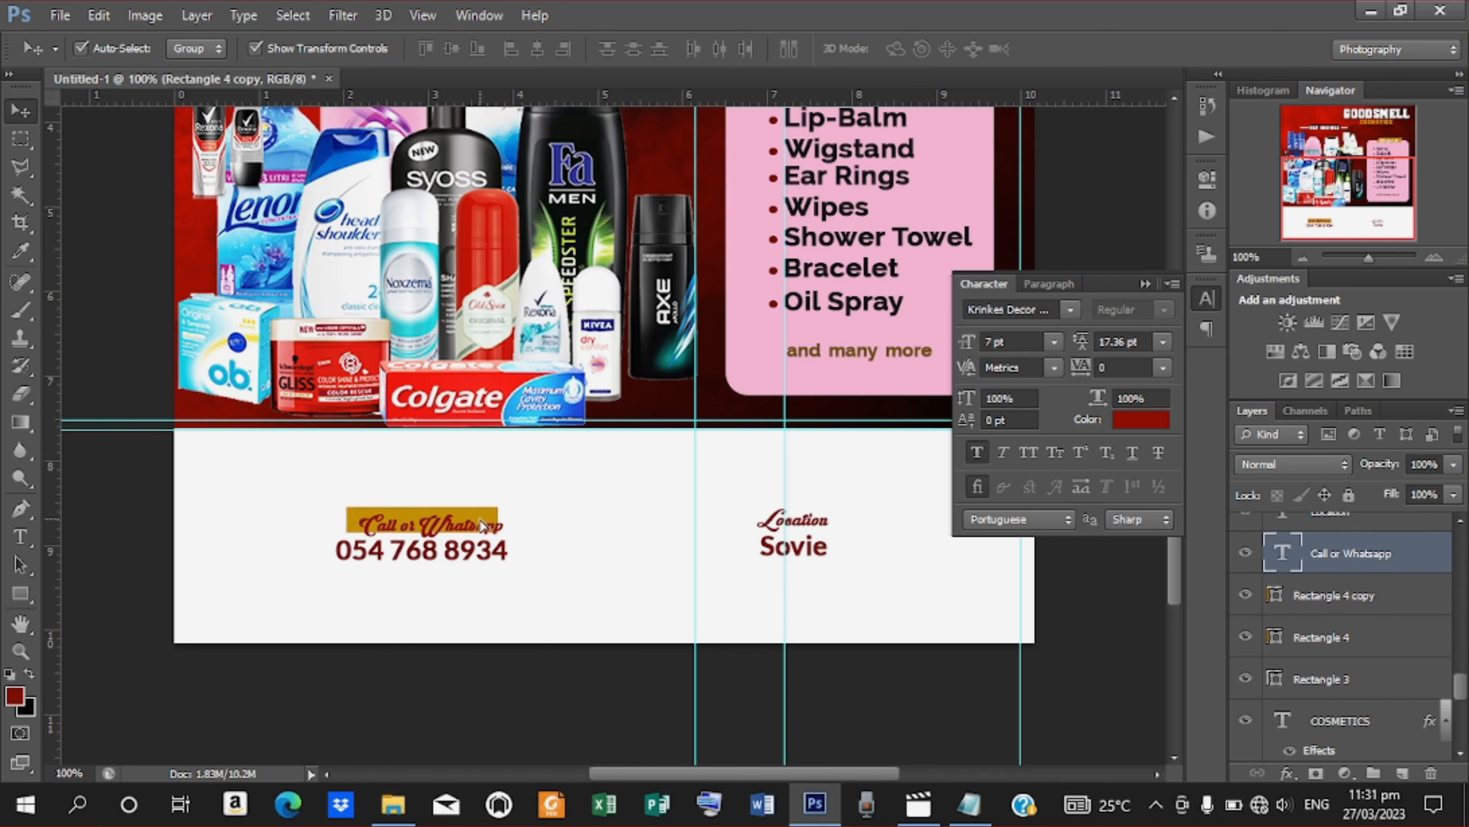
click(1359, 601)
key(Right)
key(Right)
key(Right)
key(Right)
key(Right)
key(Right)
key(Right)
key(Right)
key(Right)
key(Right)
key(Right)
key(Right)
key(Right)
key(Right)
key(Right)
key(Right)
key(Right)
key(Right)
key(Right)
key(Right)
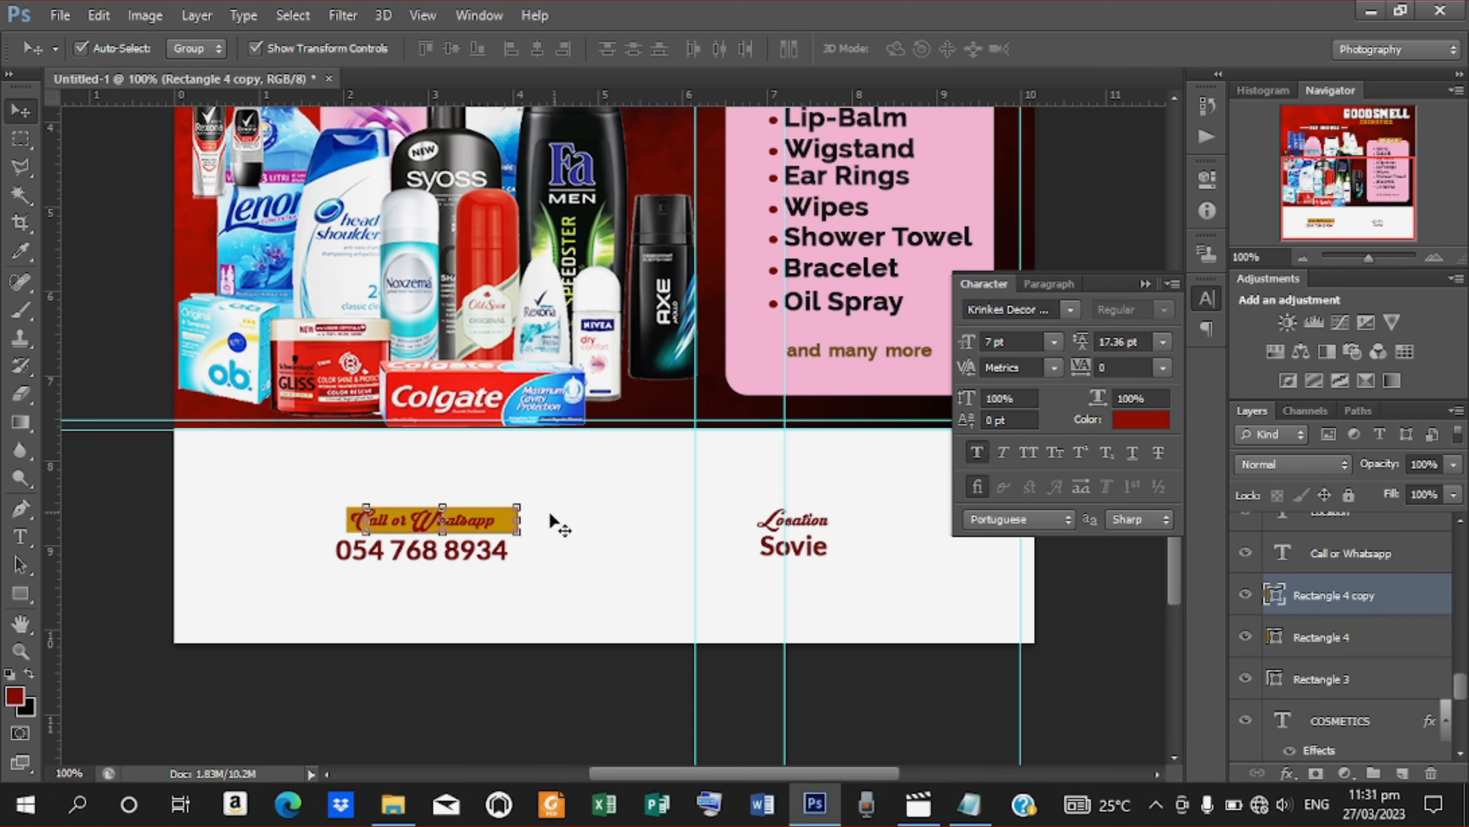
Move the copied gold rectangle behind "Location", narrow it to about 53.90% width to fit the word, and apply the transform
drag(512, 527, 828, 520)
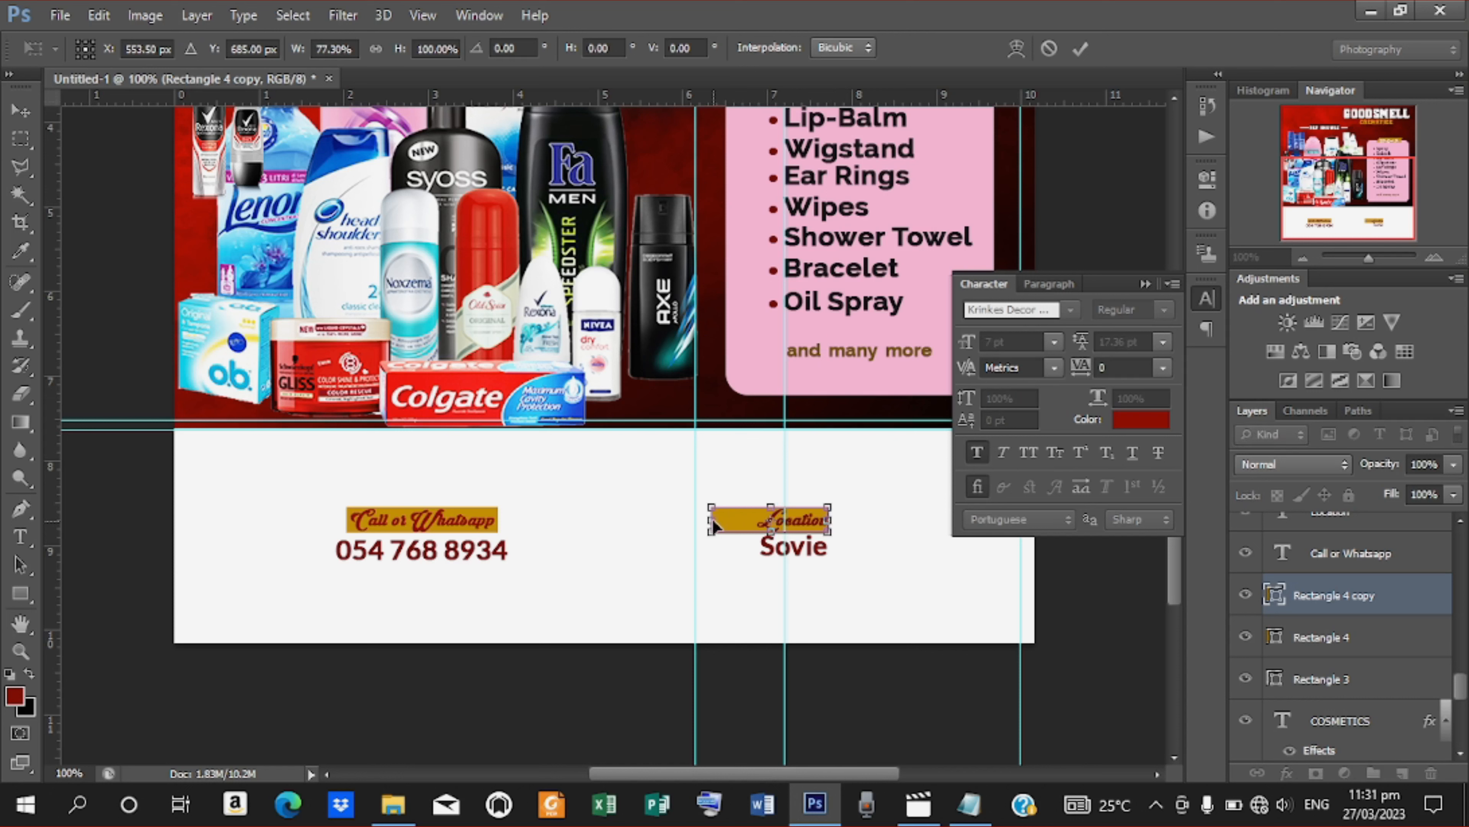
drag(708, 520, 744, 521)
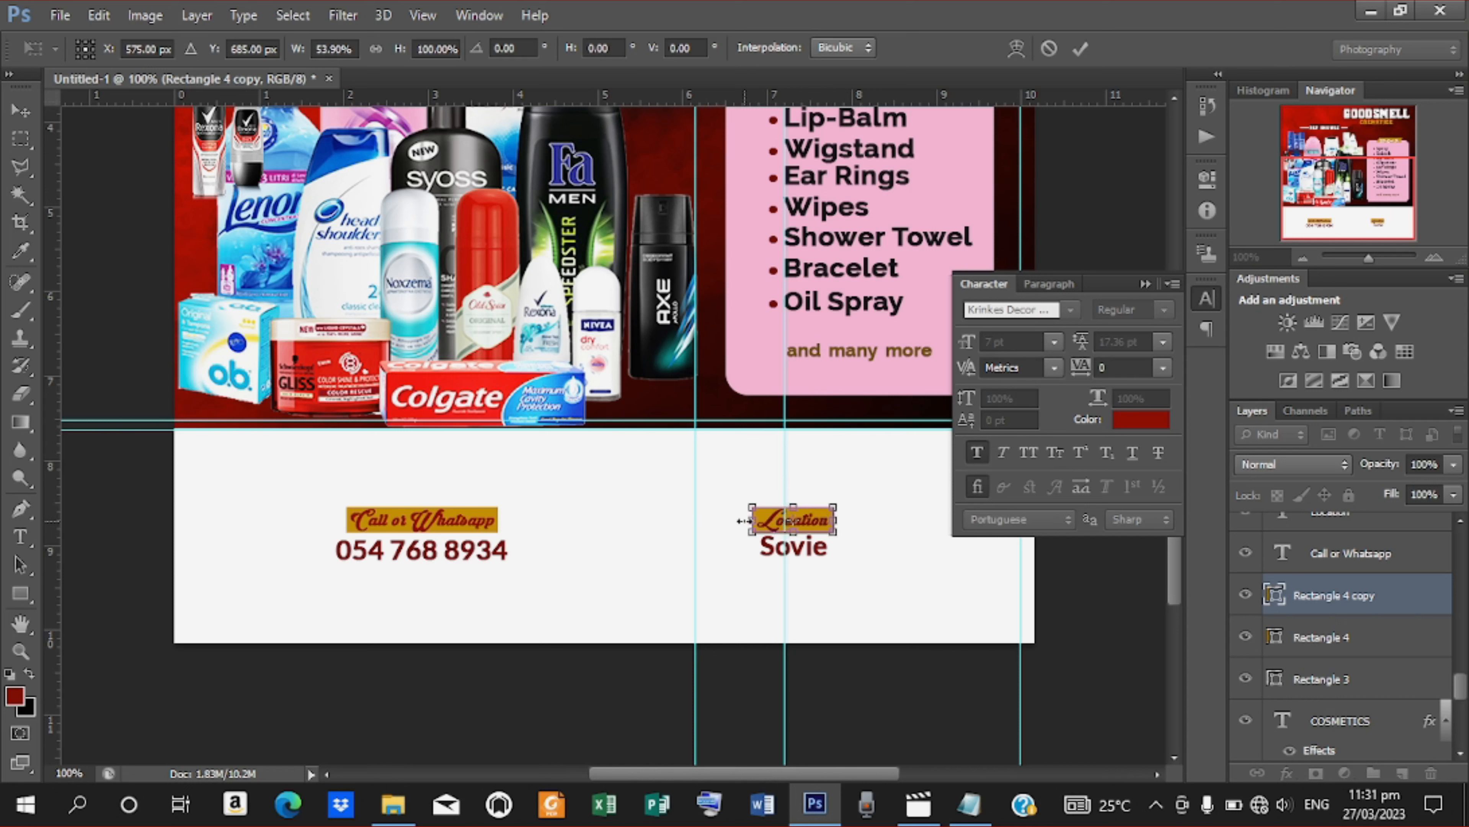
click(1081, 48)
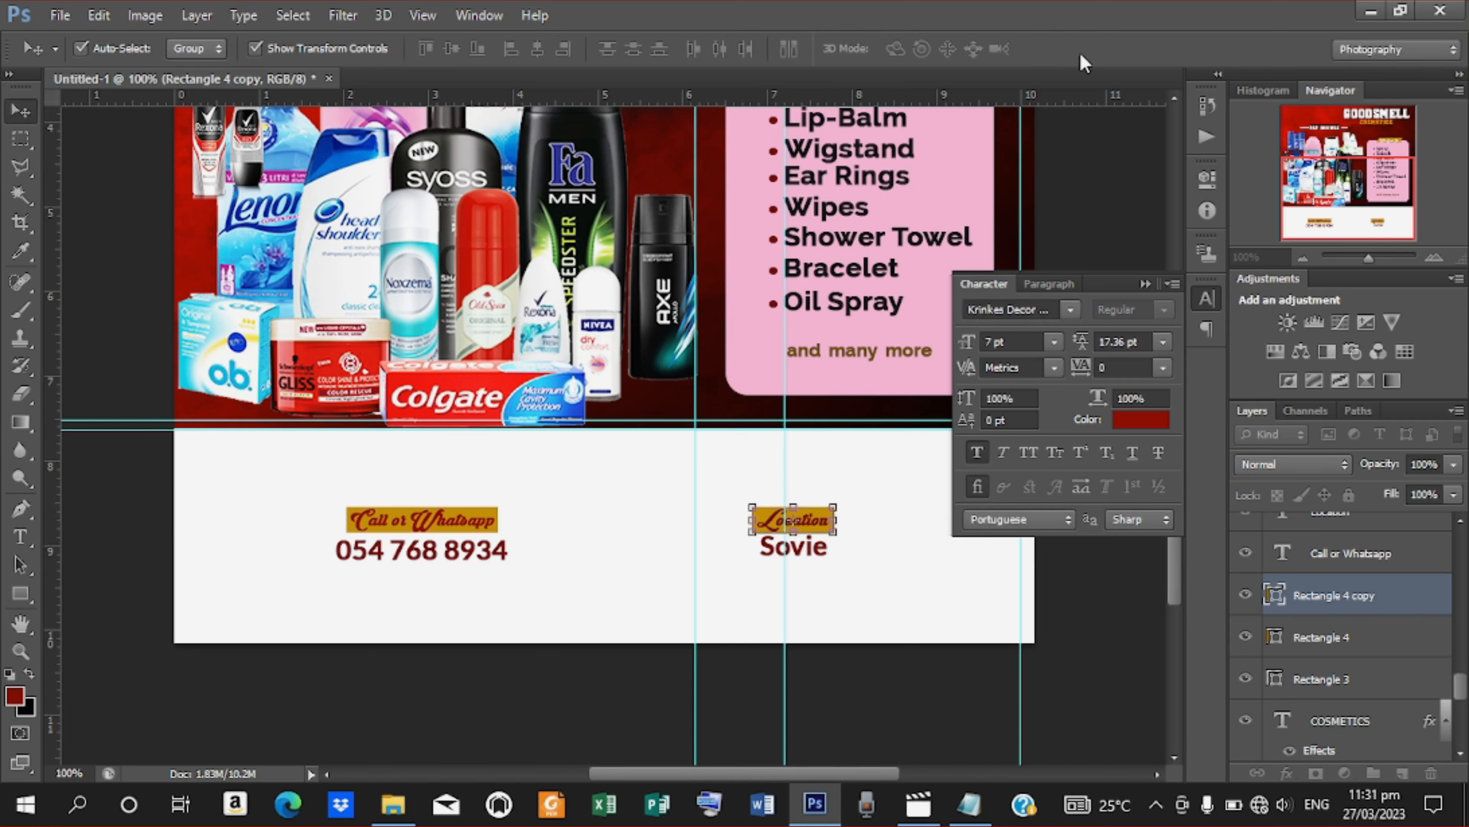
click(1115, 651)
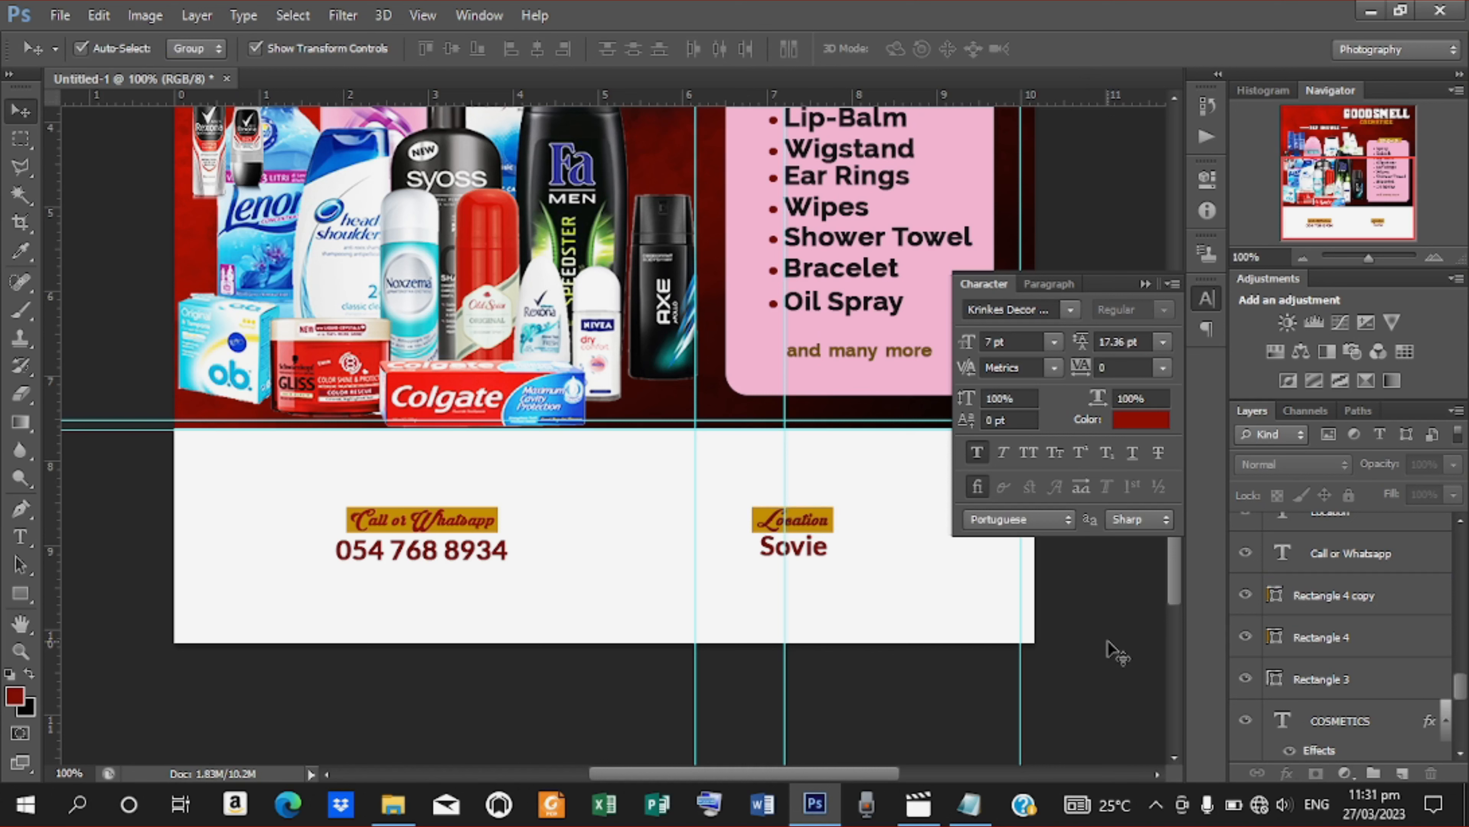
Select the footer text layers "Sovie", the phone number, "Location" and "Call or Whatsapp", leaving every rectangle layer out of the selection
key(ctrl+minus)
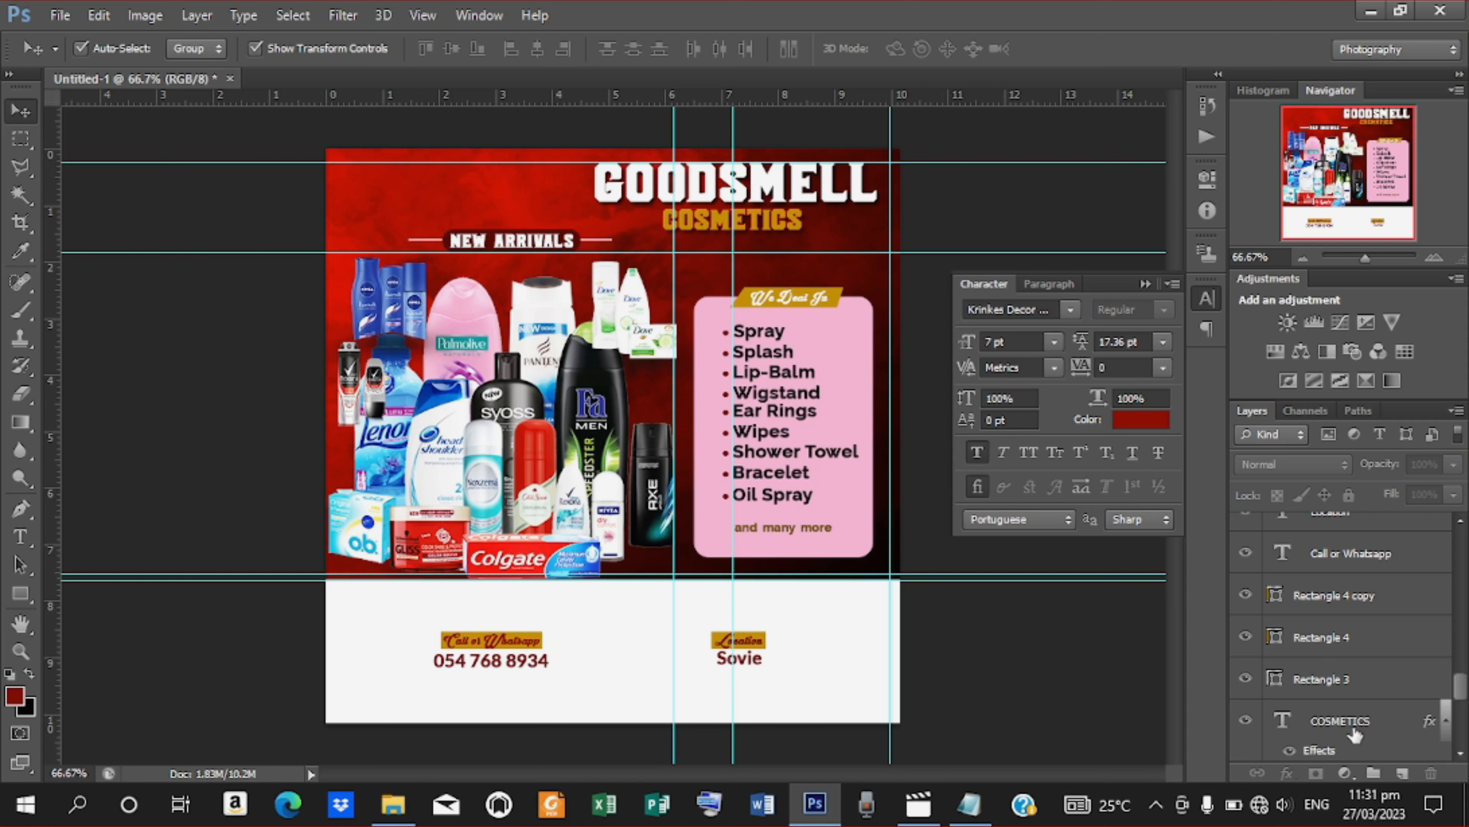
click(1327, 682)
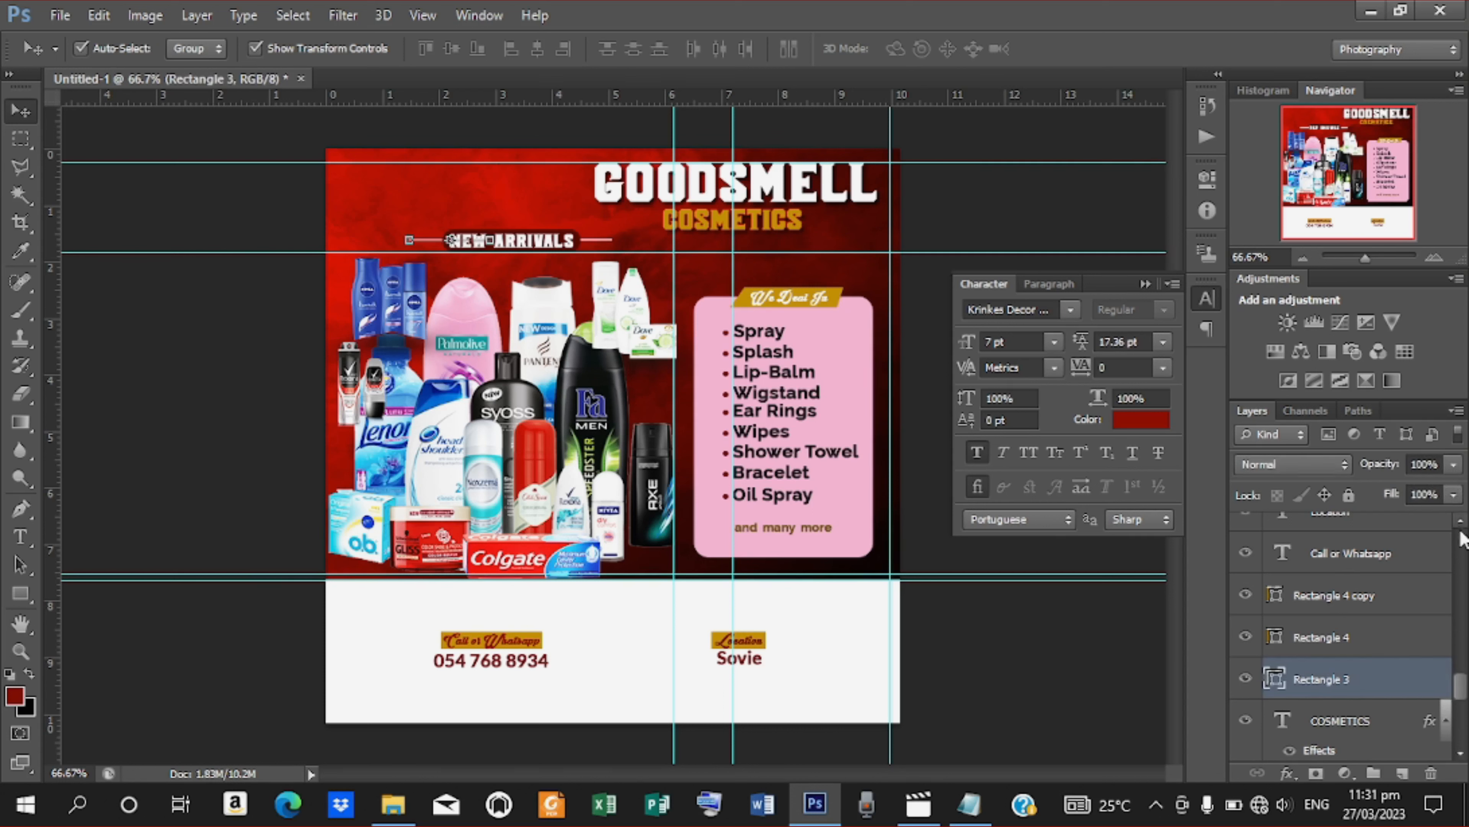
scroll(1458, 524, up, 4)
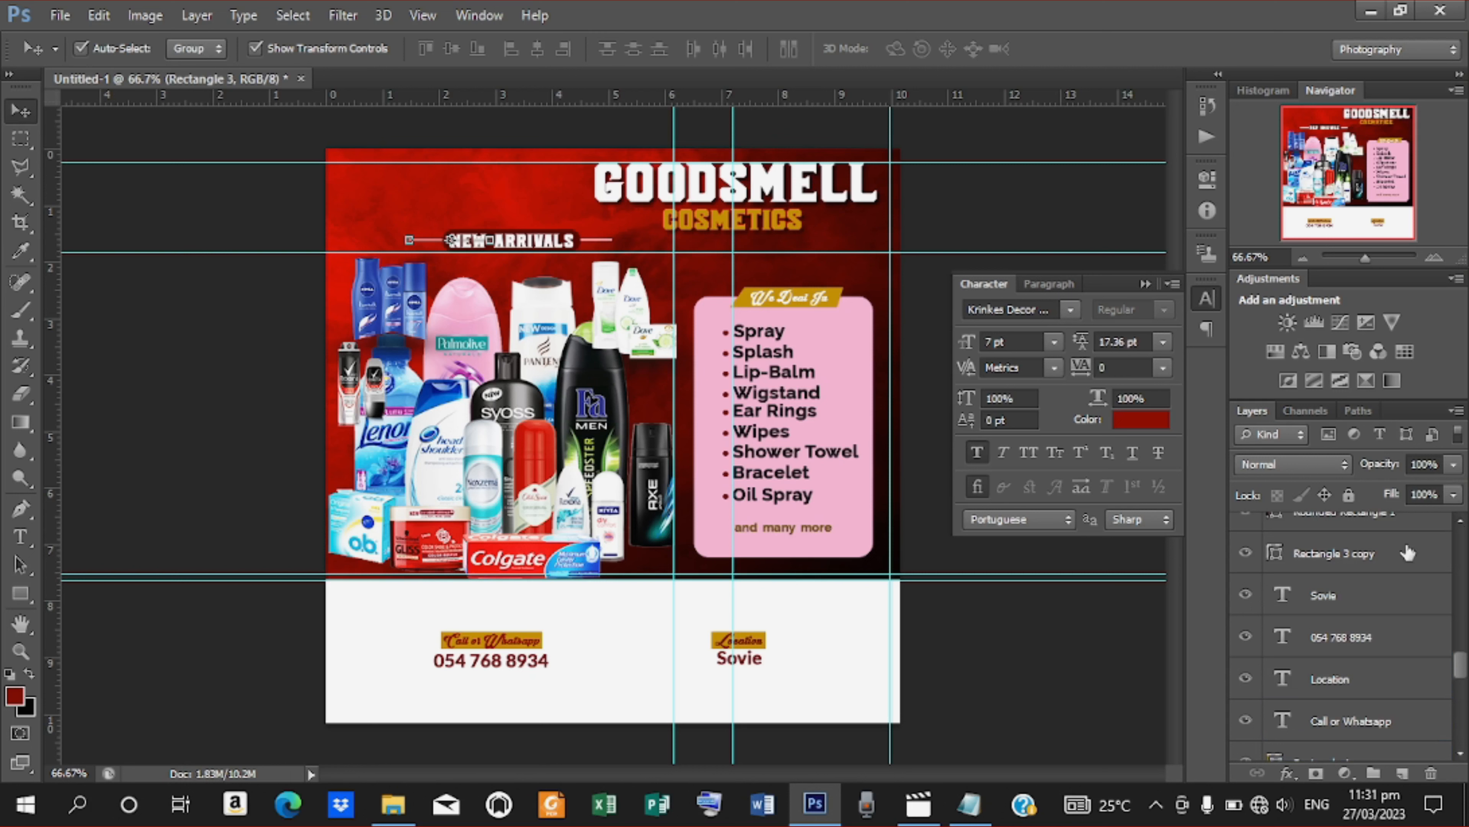
shift+click(1339, 599)
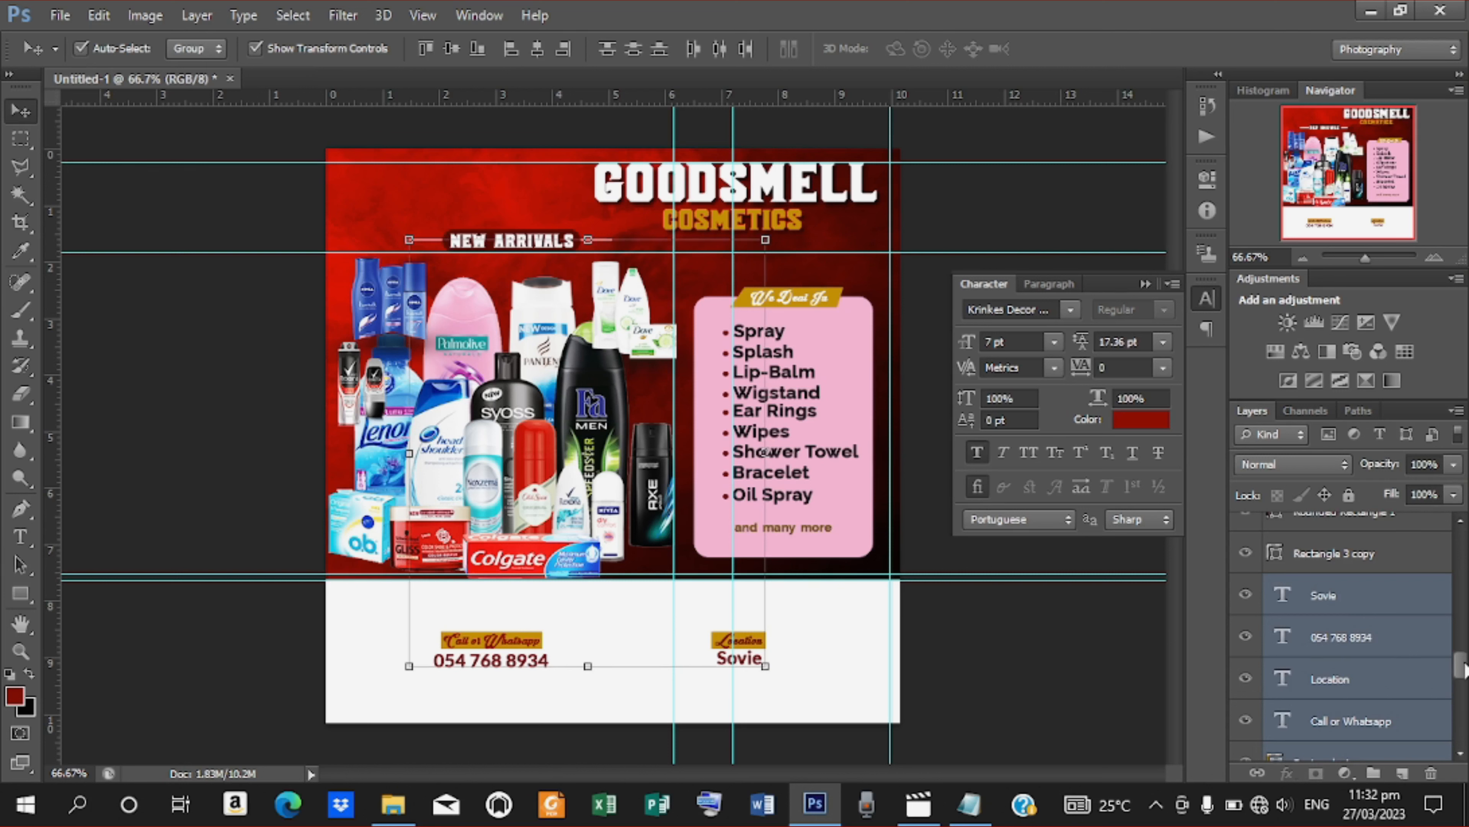
scroll(1461, 669, down, 4)
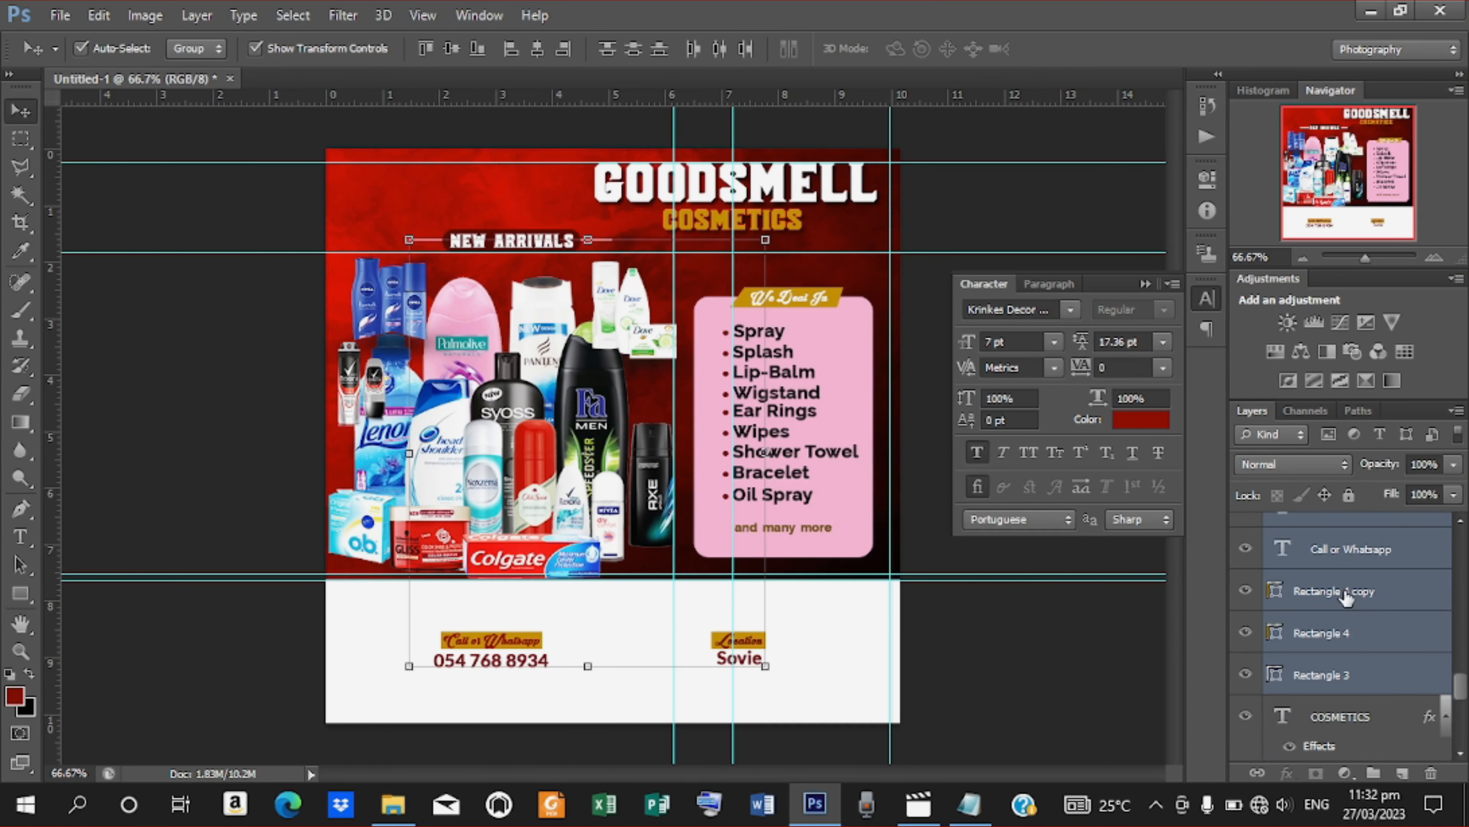
ctrl+click(1344, 596)
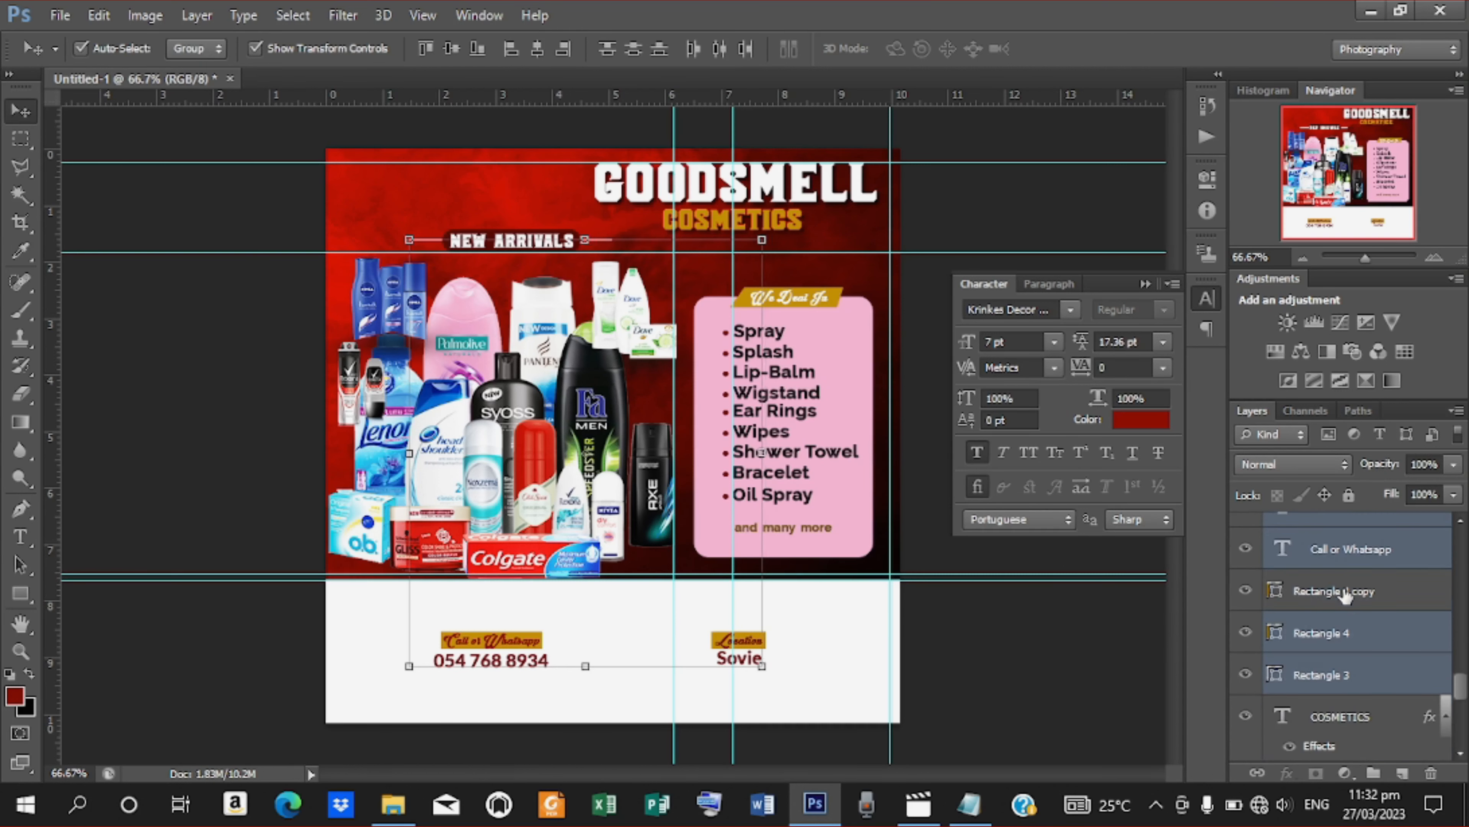
ctrl+click(1341, 633)
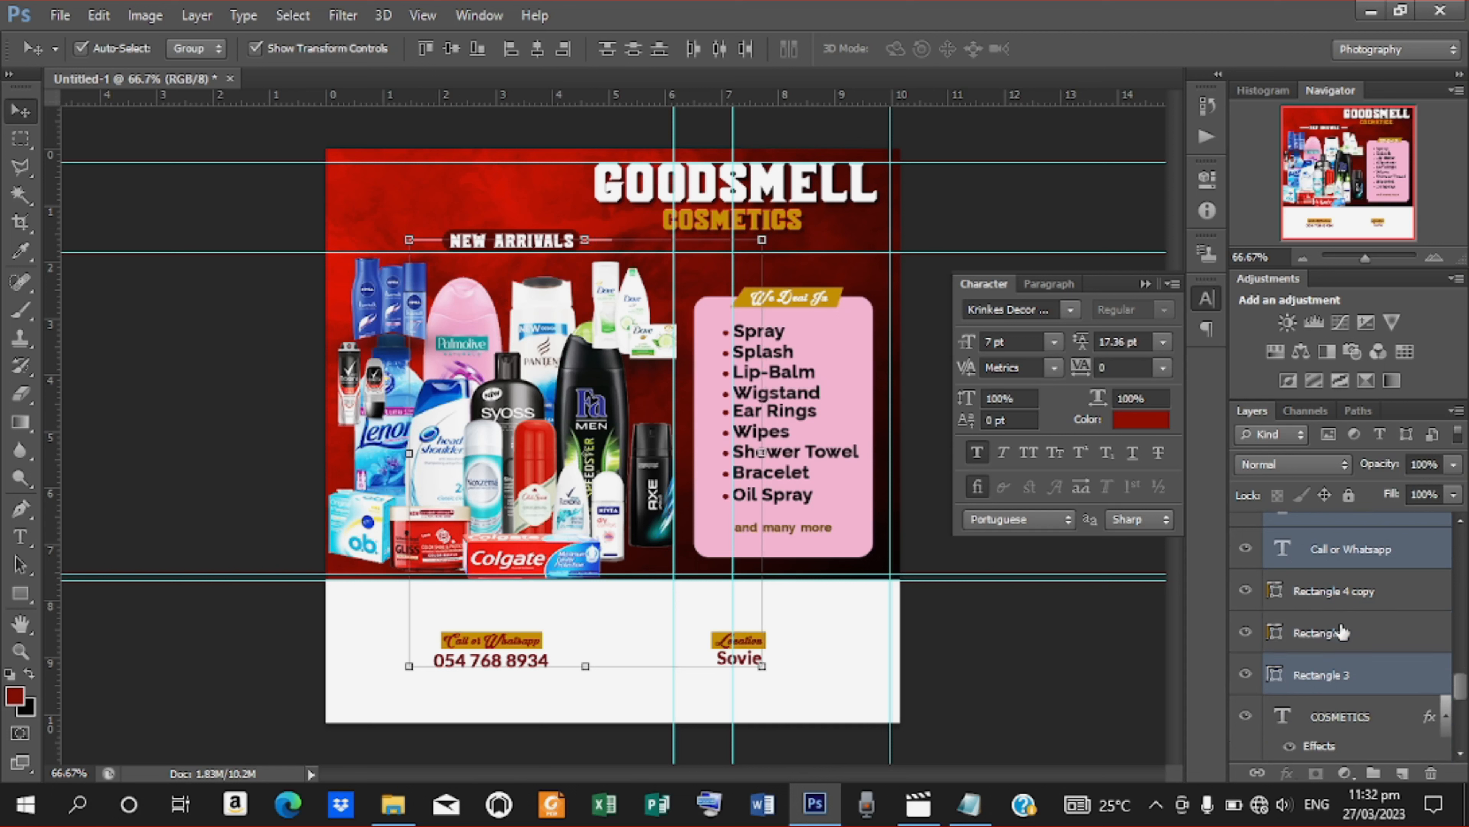
ctrl+click(1339, 677)
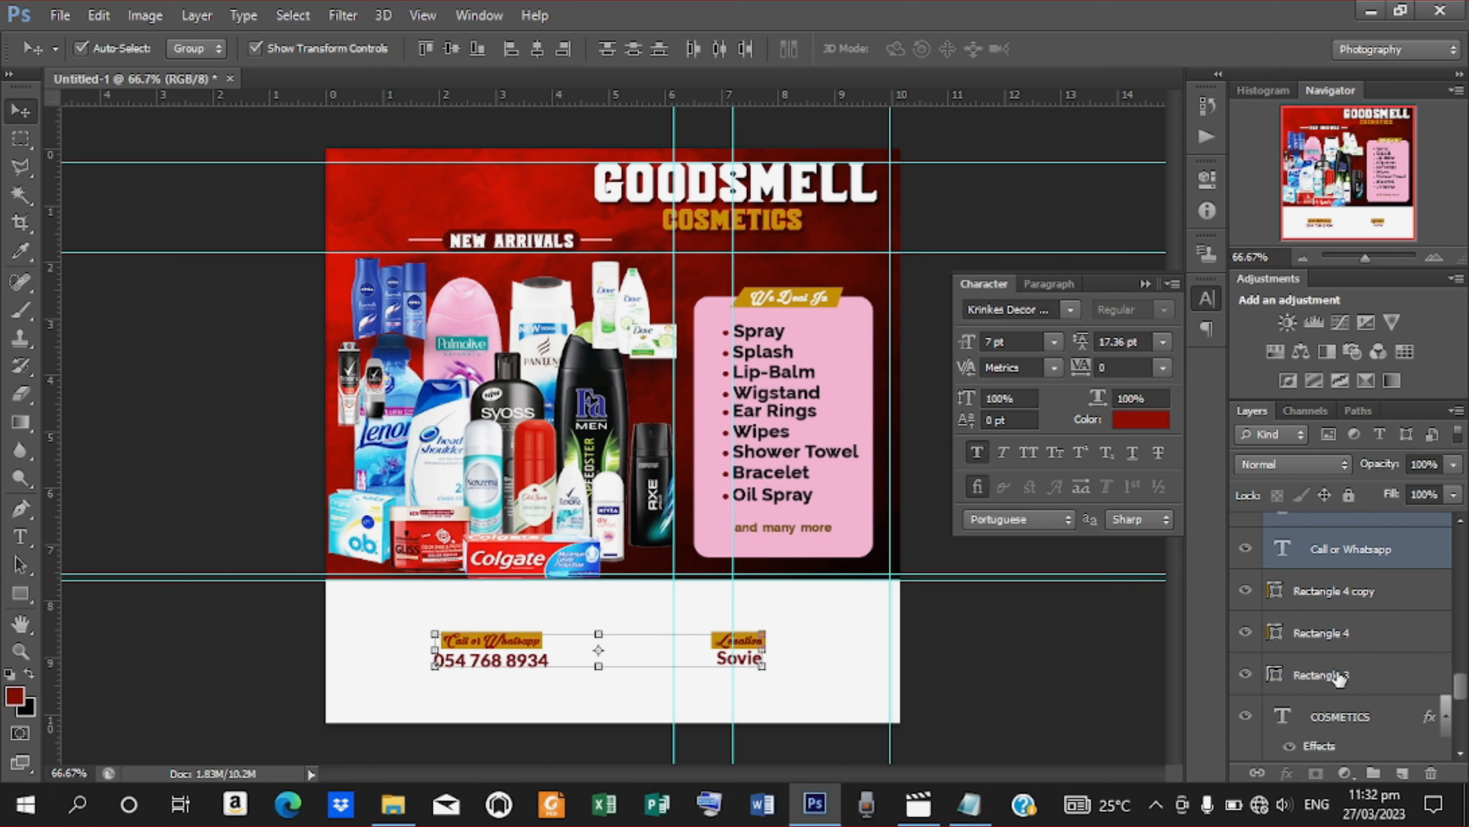
drag(1461, 694, 1461, 660)
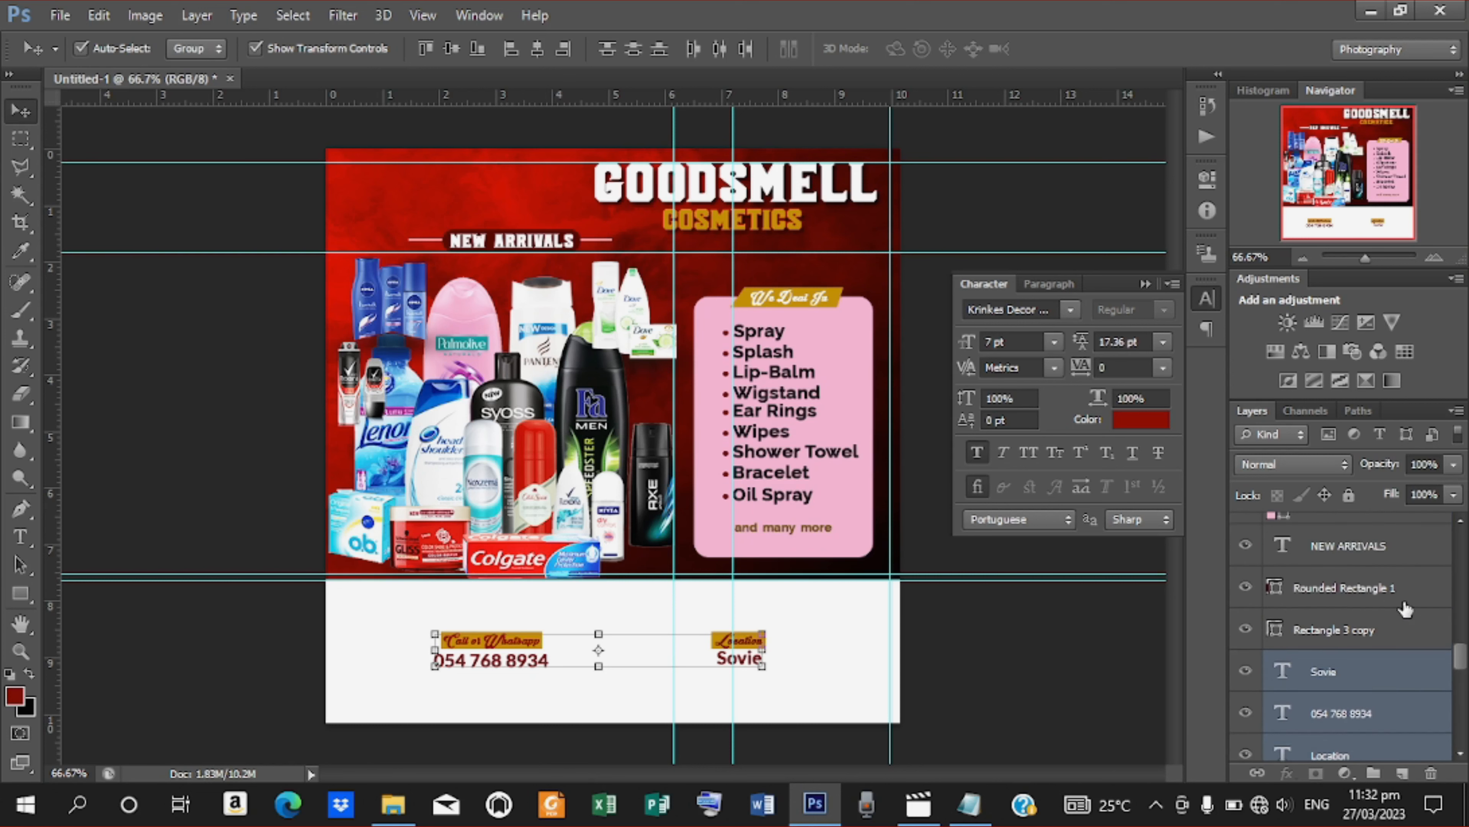
ctrl+click(1373, 589)
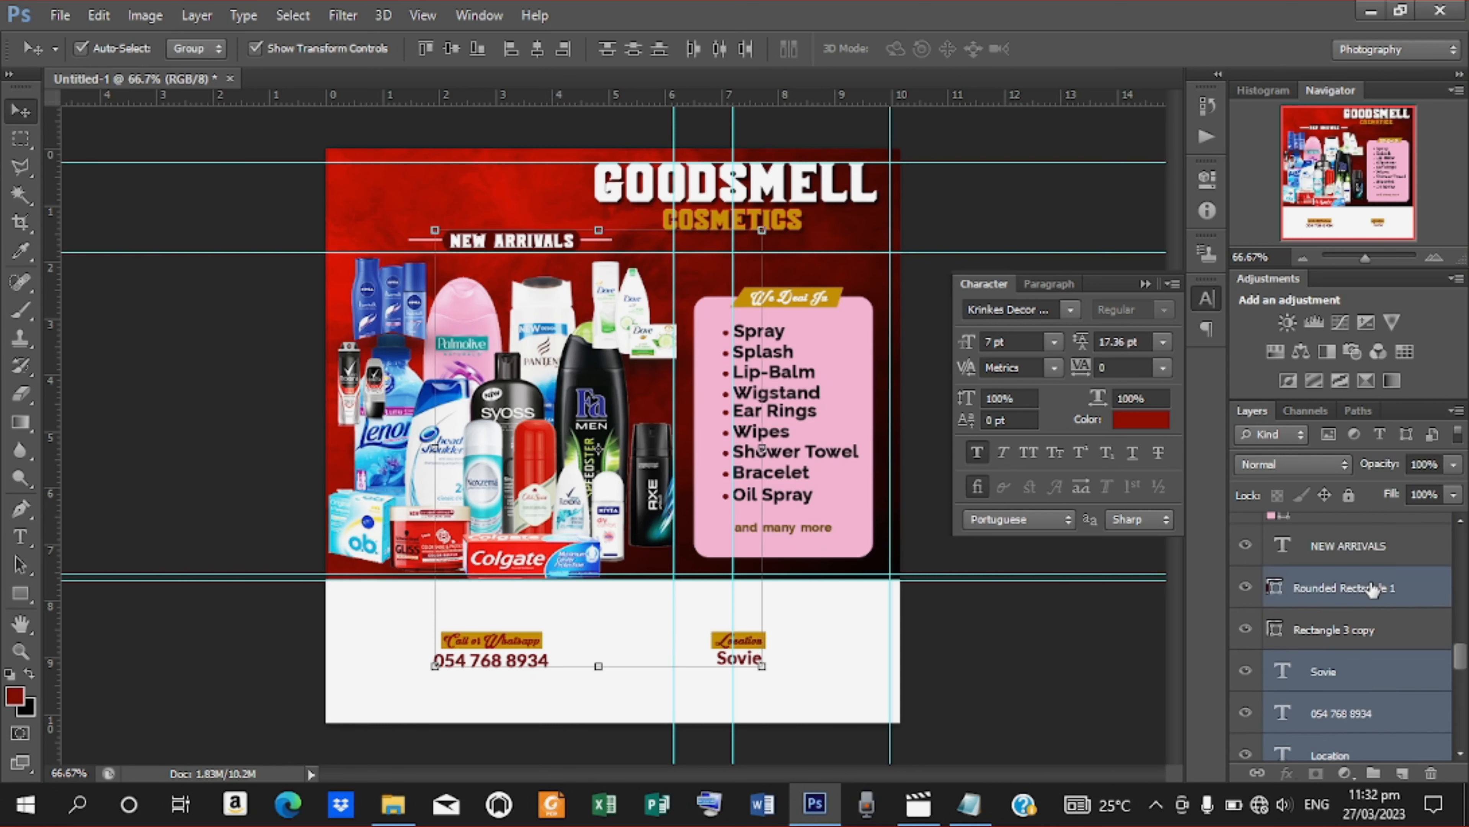
ctrl+click(1372, 589)
ctrl+click(1358, 630)
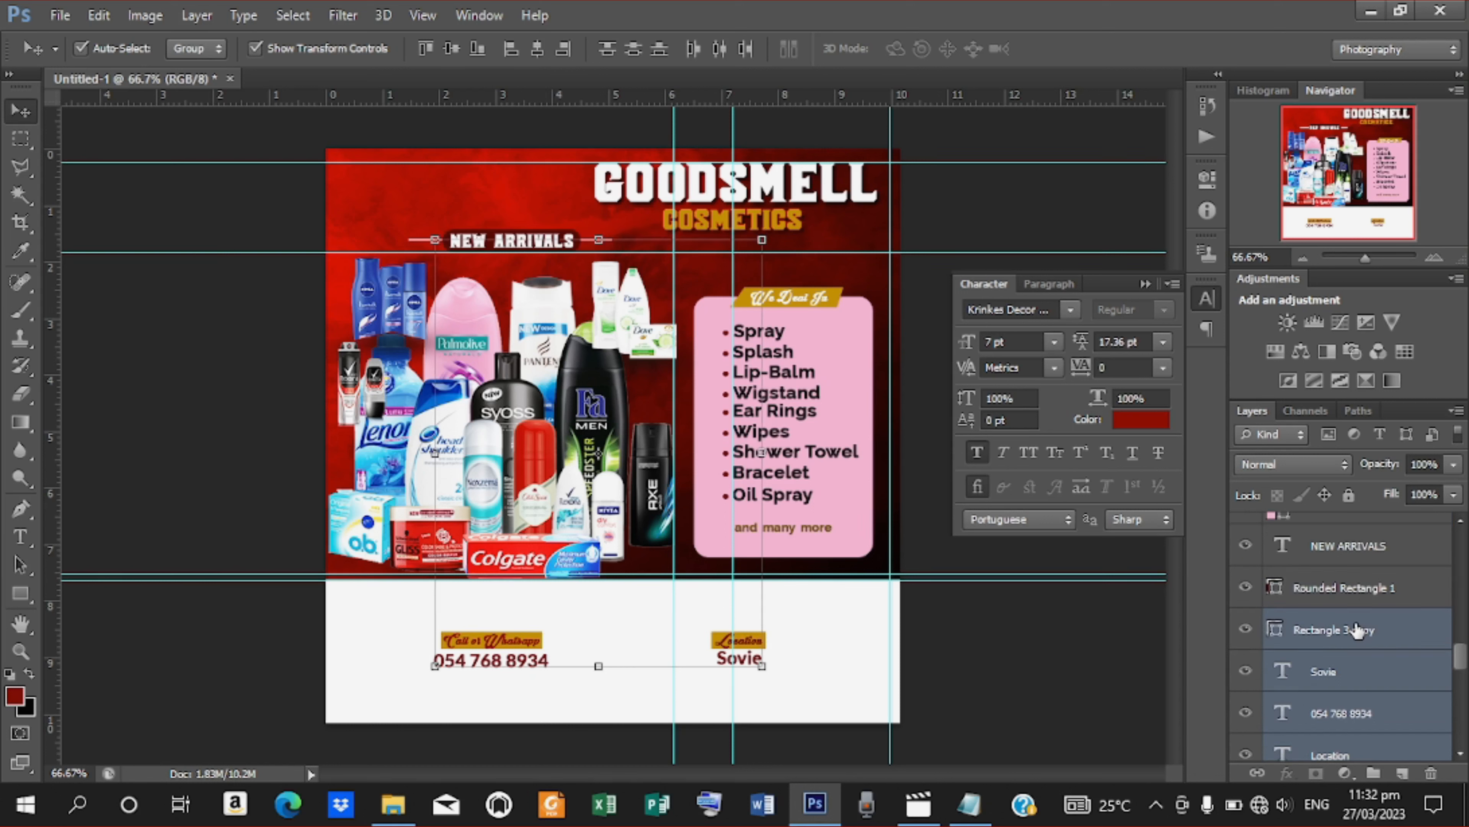
ctrl+click(1358, 631)
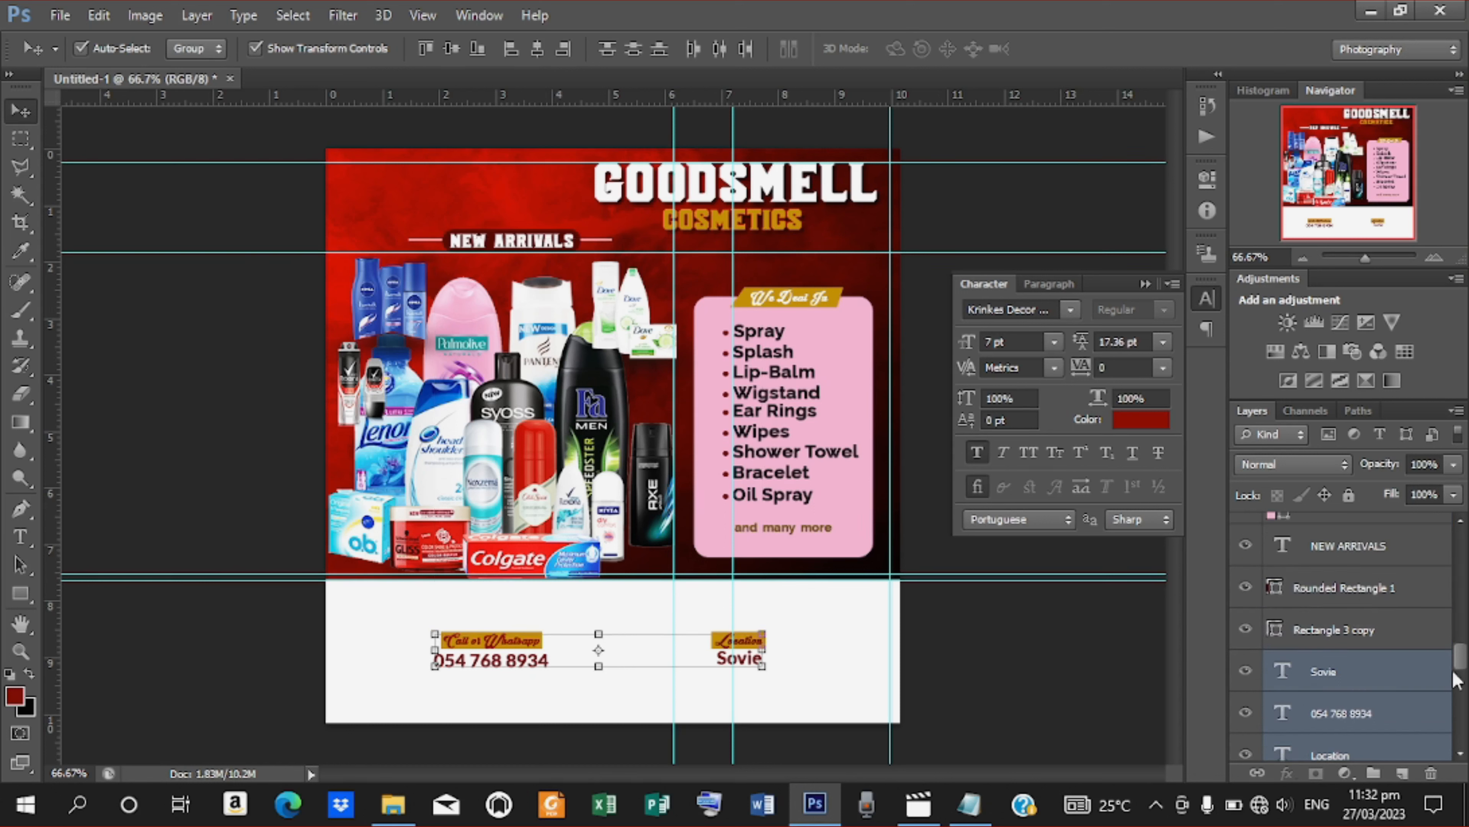
Try nudging the four selected footer texts slightly down without their gold rectangles
key(Down)
key(Down)
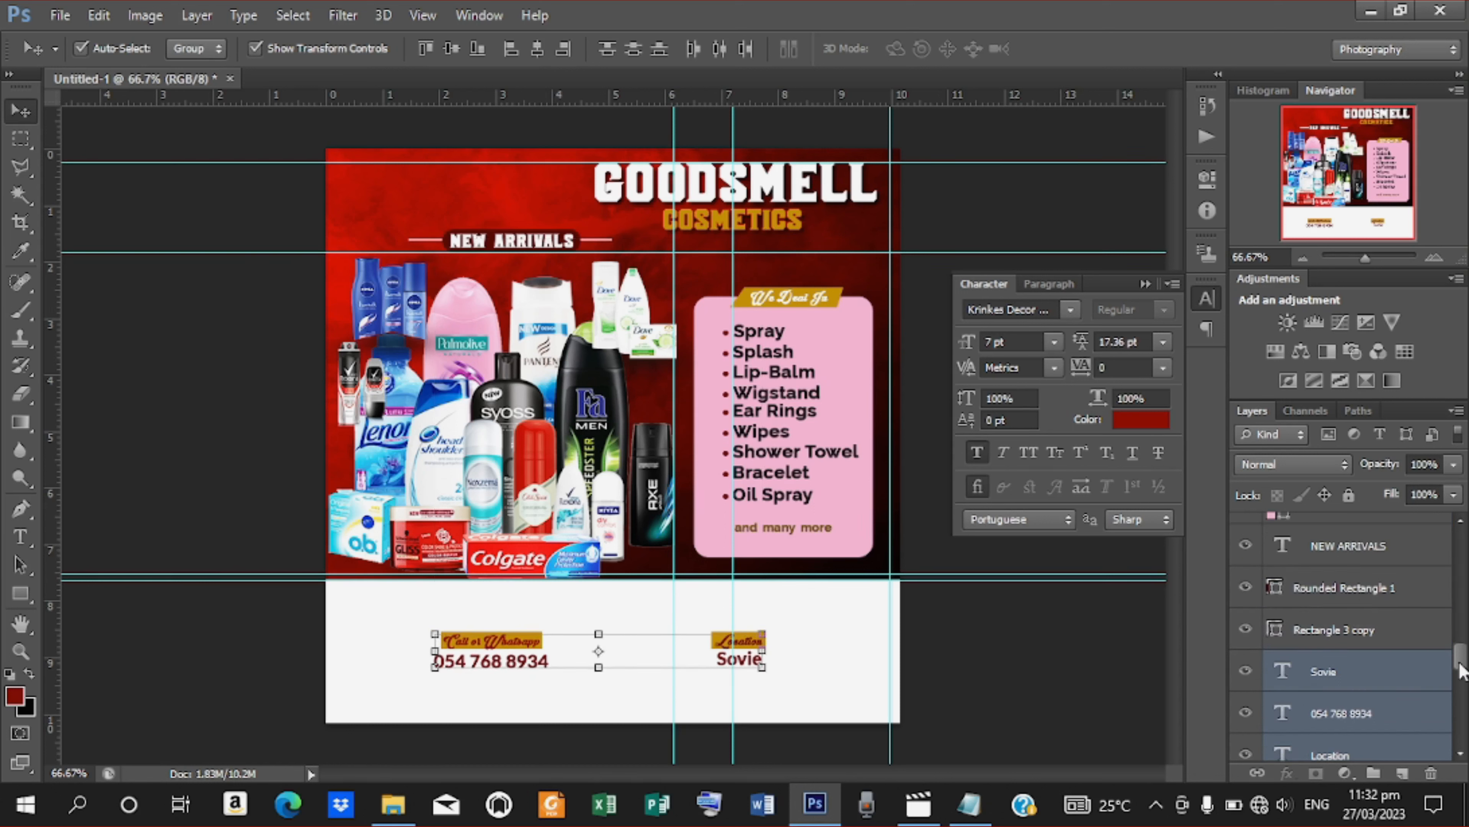
key(Up)
key(Up)
Group the selected footer texts together with both gold rectangles and name the group "call and location"
drag(1462, 659, 1434, 699)
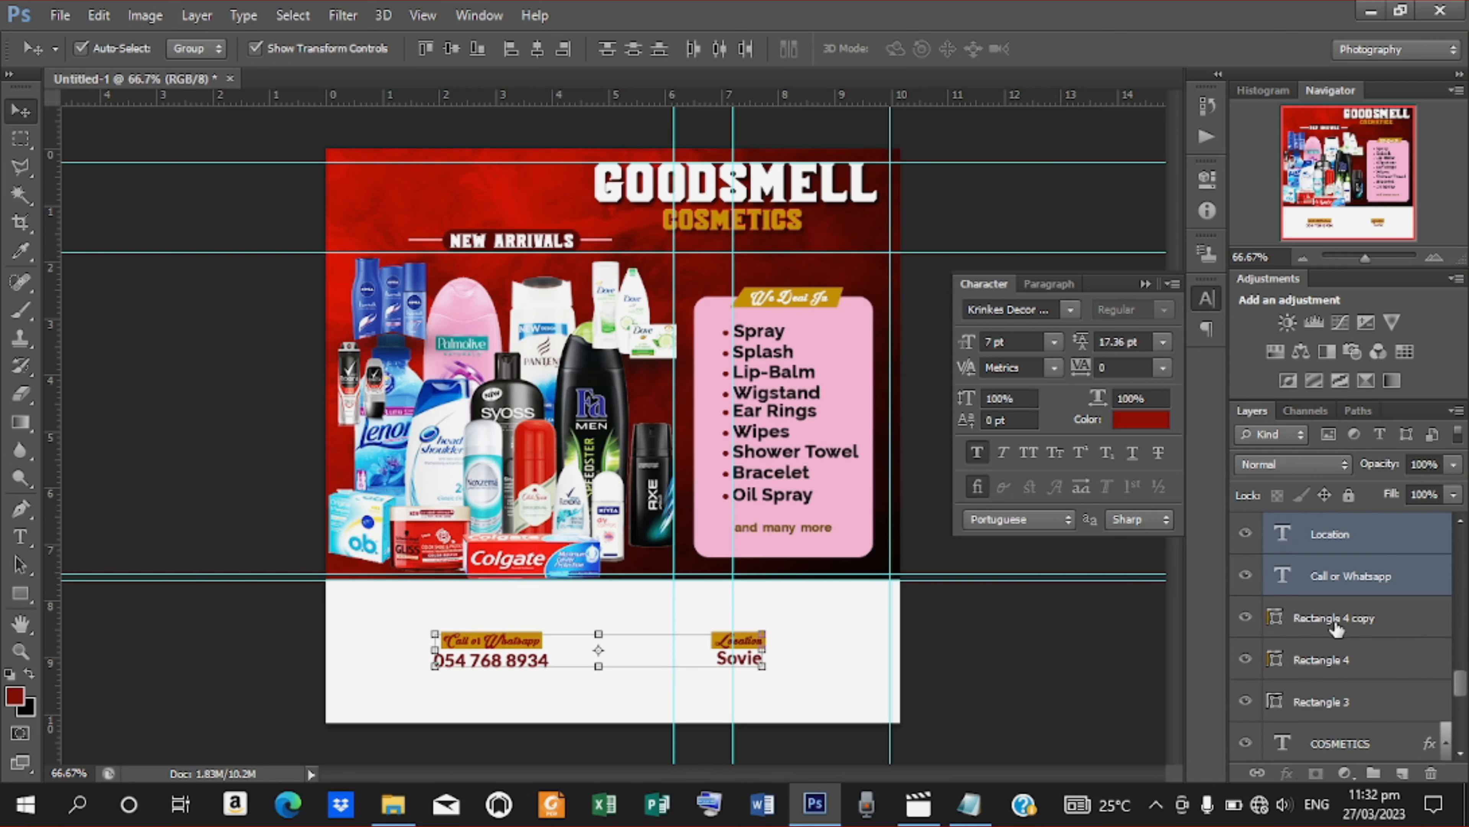
shift+click(1337, 620)
shift+click(1331, 663)
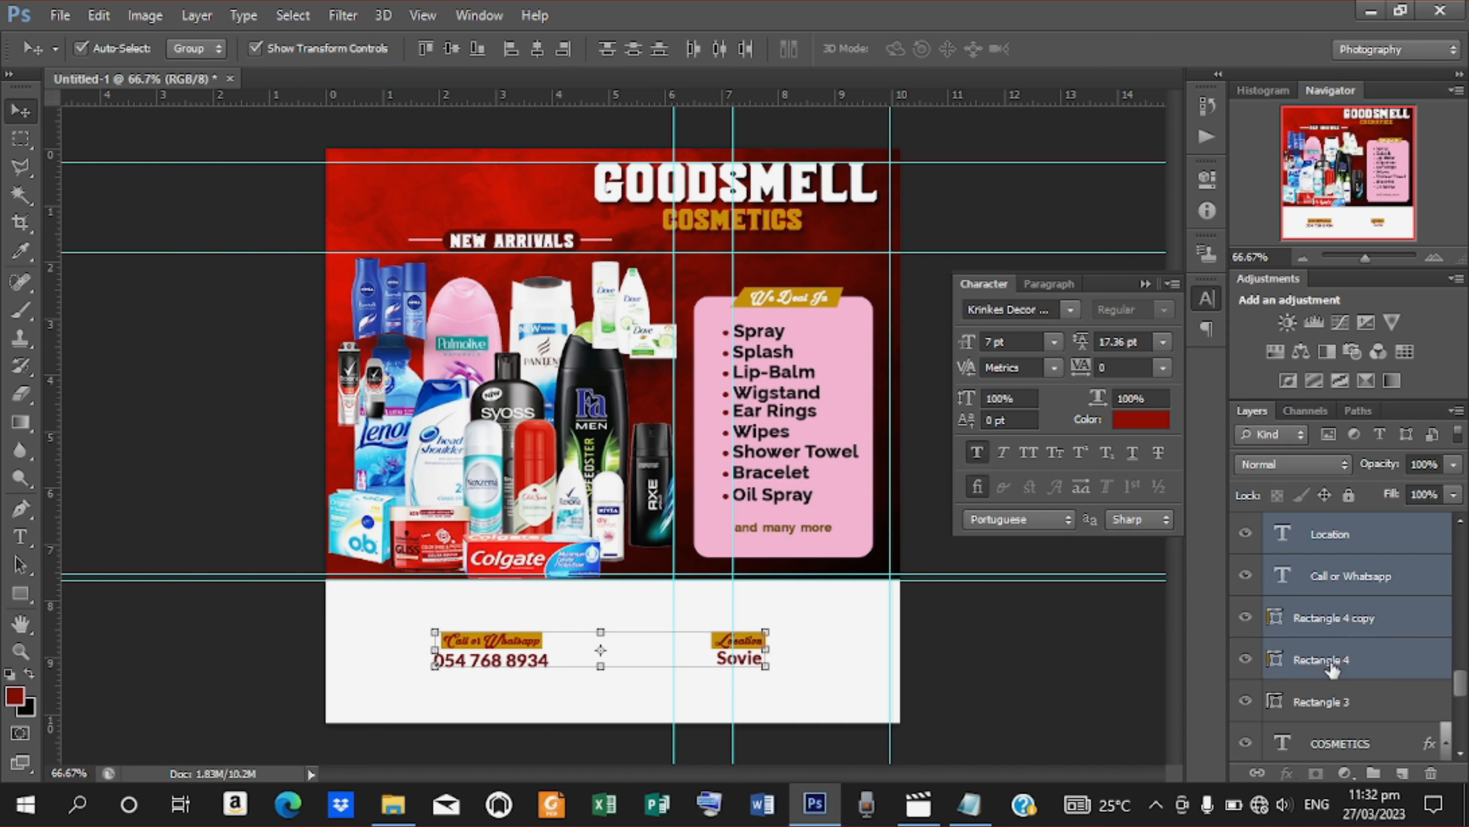
key(ctrl+g)
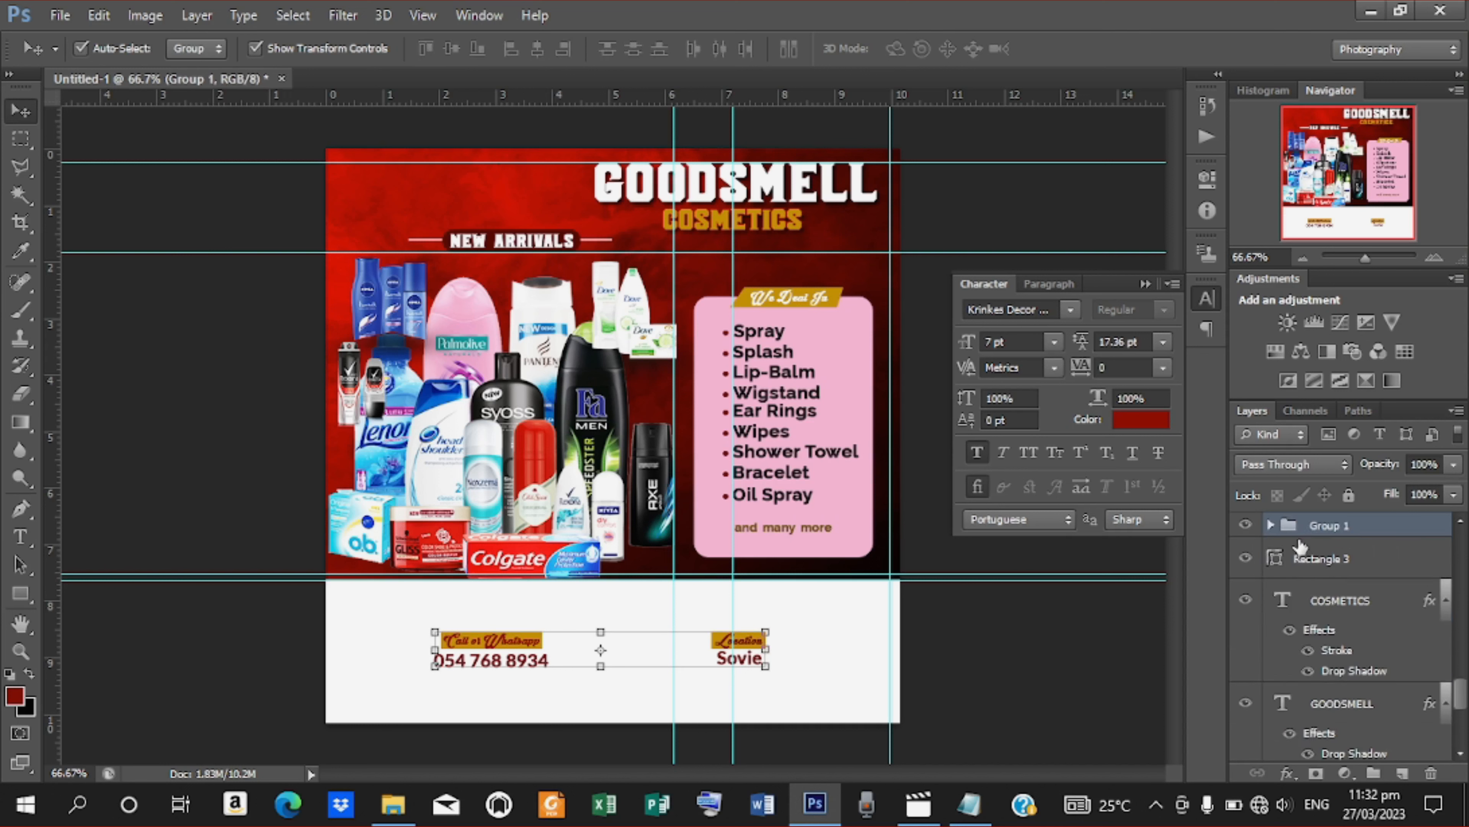
double_click(1337, 528)
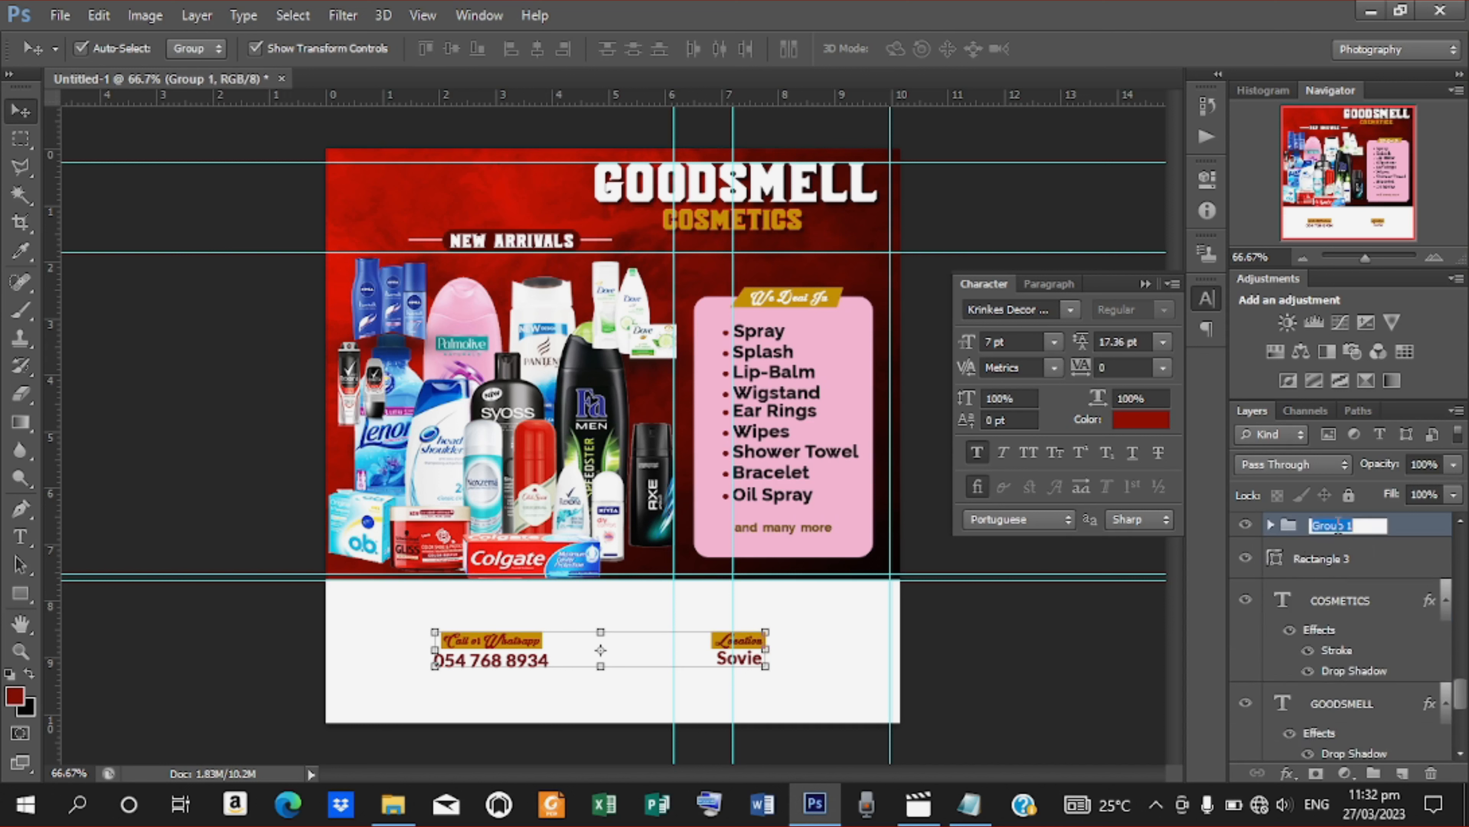
text(c)
text(ion)
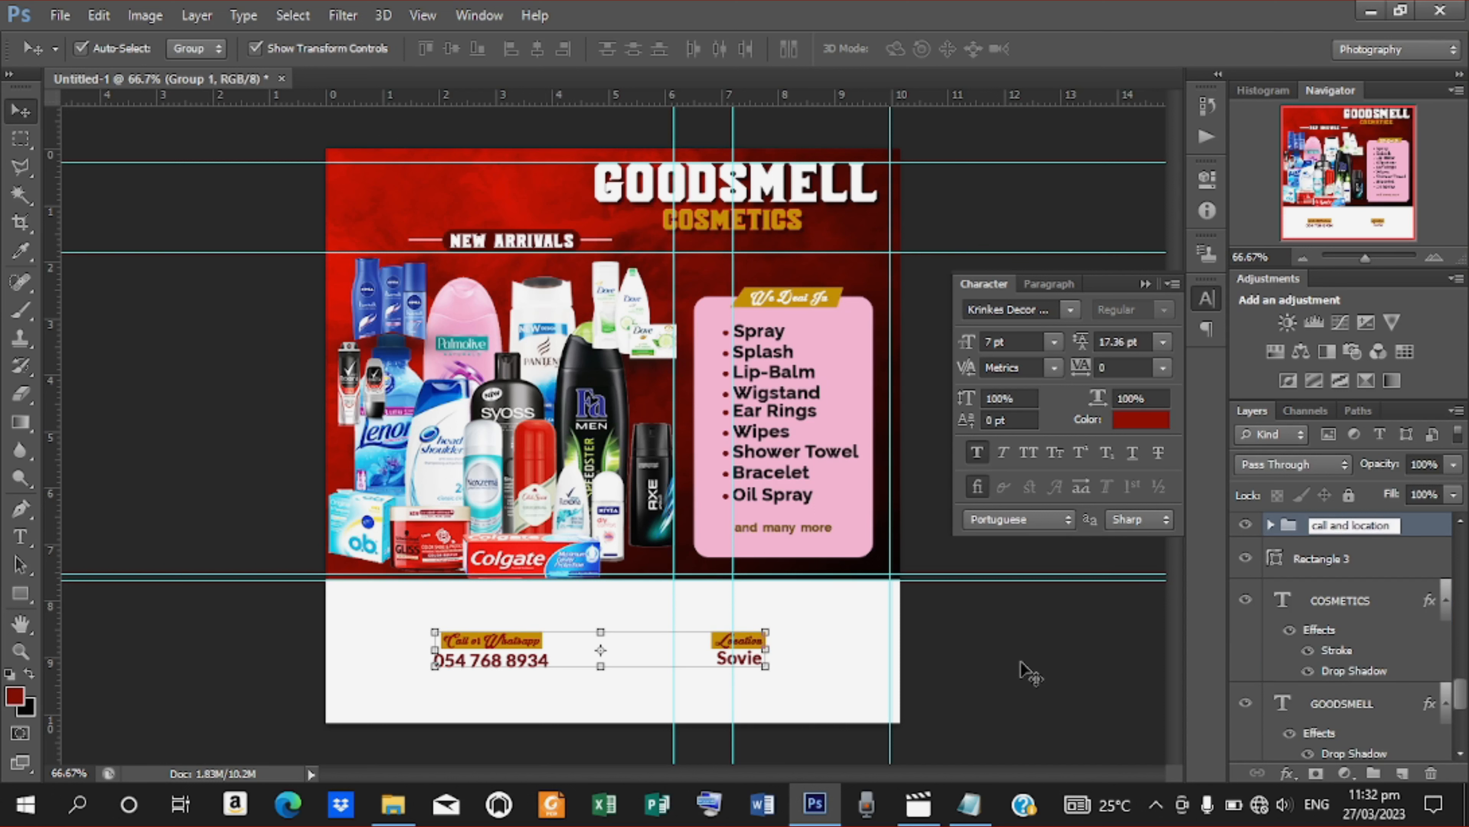
key(Return)
Nudge the "call and location" group down close to the lower edge of the white footer, leaving room above it
key(Down)
key(Down)
key(Down)
key(Down)
key(Down)
key(Down)
key(Down)
key(Down)
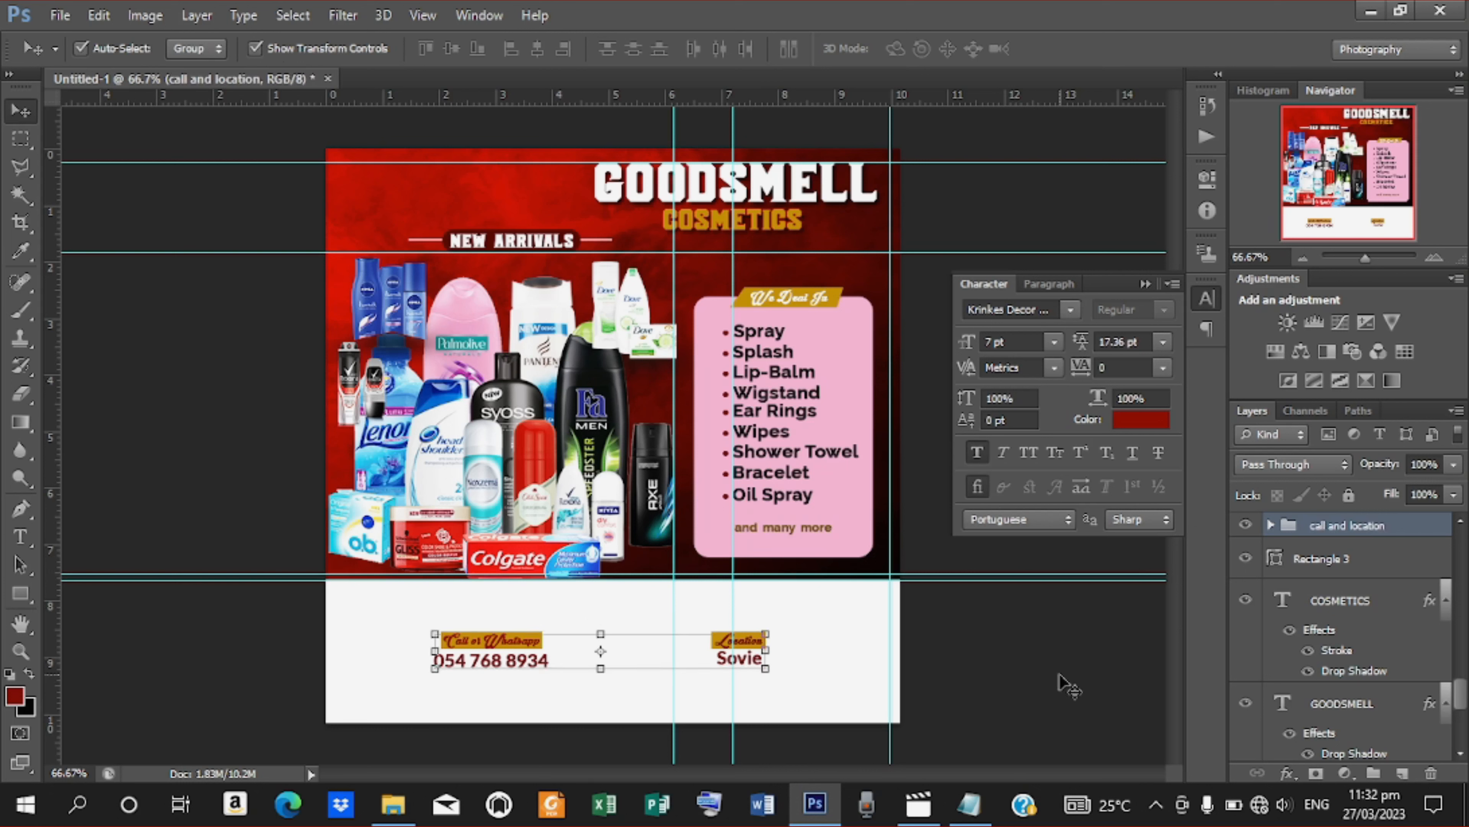
key(Down)
key(Down)
key(Down)
key(Down)
key(Down)
key(Down)
key(Down)
key(Down)
key(Down)
key(Down)
key(Down)
key(Down)
key(Down)
key(Down)
key(Down)
key(Down)
key(Down)
key(Down)
key(Down)
key(Down)
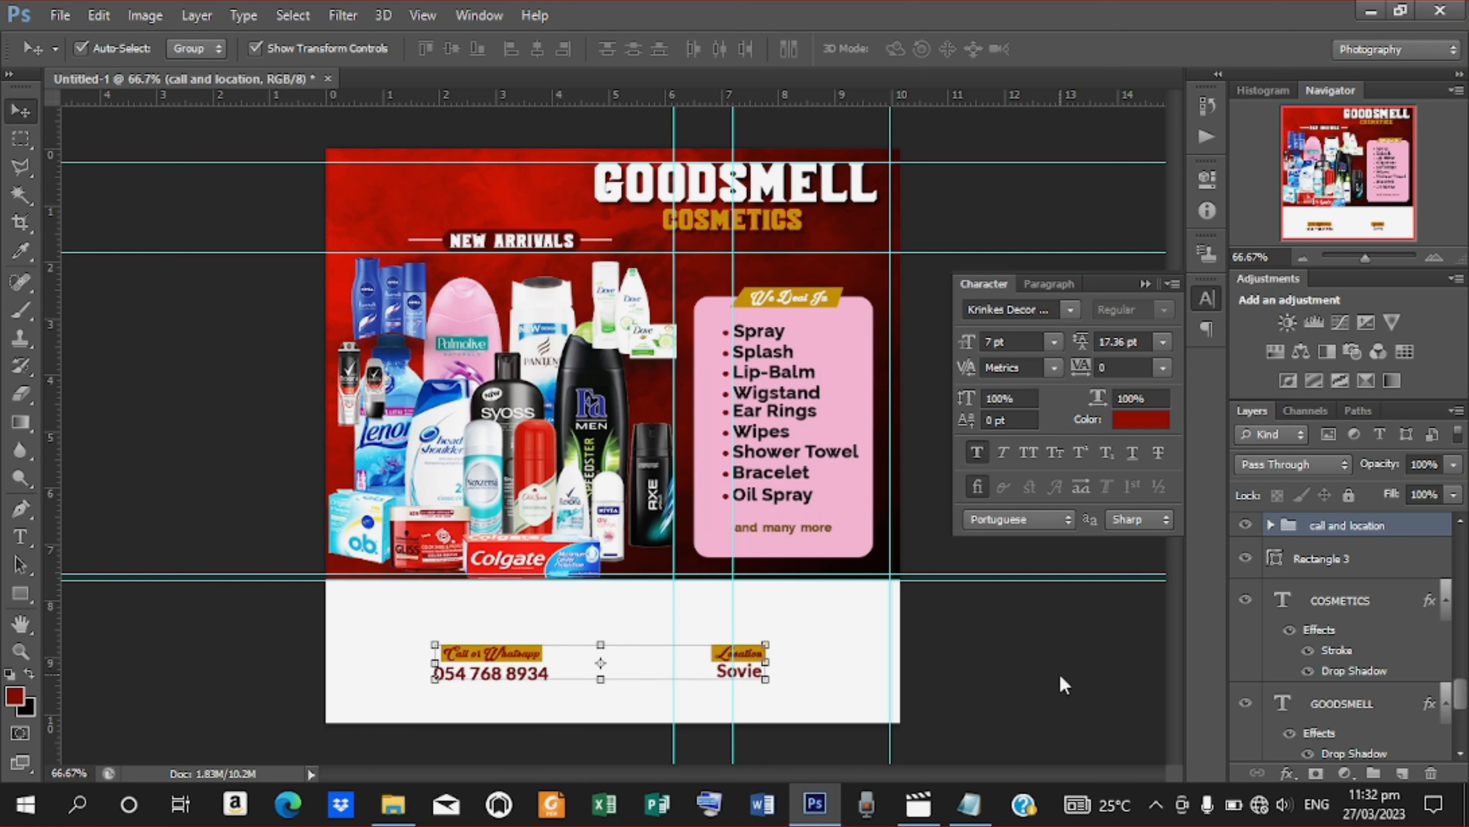
key(Down)
key(Down)
key(Down)
key(Down)
key(Down)
key(Down)
key(Down)
key(Down)
key(Down)
key(Down)
key(Down)
key(Down)
key(Down)
key(Down)
key(Down)
key(Down)
key(Down)
key(Down)
key(Down)
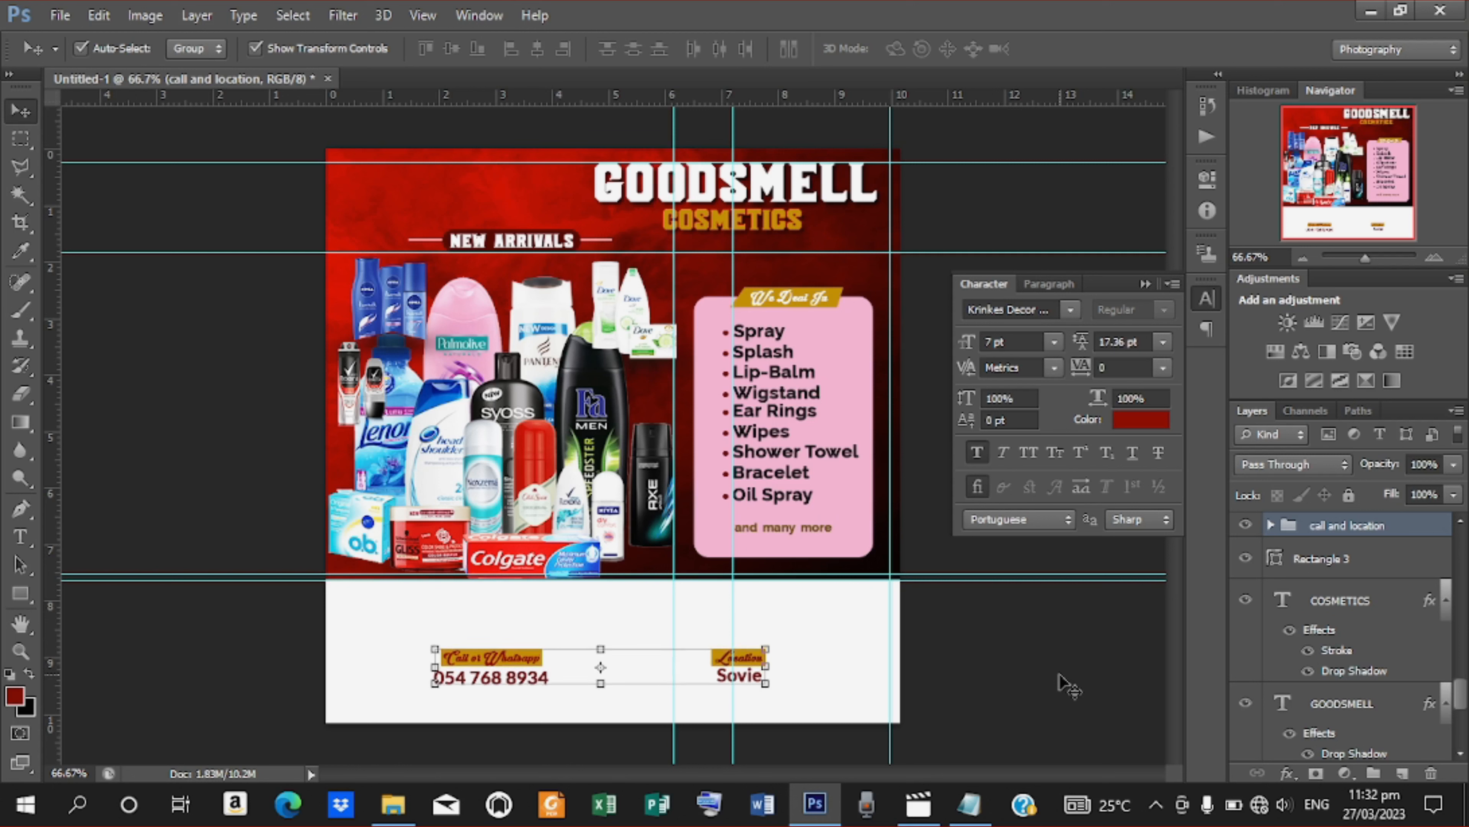
key(Down)
key(Down)
key(Down)
key(Down)
key(Down)
key(Down)
key(Down)
key(Down)
key(Down)
key(Down)
key(Down)
key(Down)
key(Down)
key(Down)
key(Down)
key(Down)
key(Down)
key(Down)
key(Down)
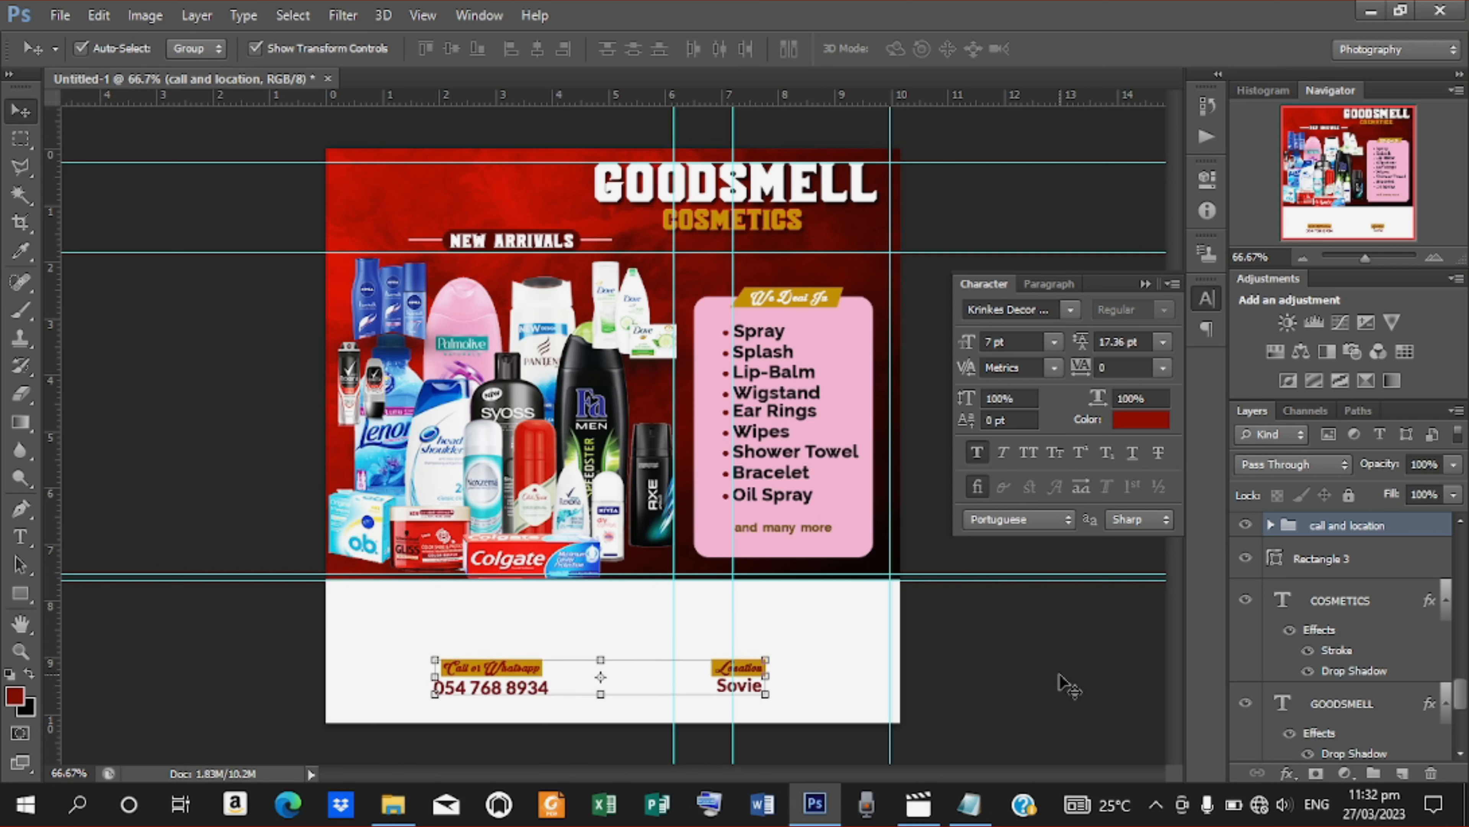
key(Down)
key(Down)
key(Down)
key(Down)
key(Down)
key(Down)
key(Down)
key(Down)
key(Down)
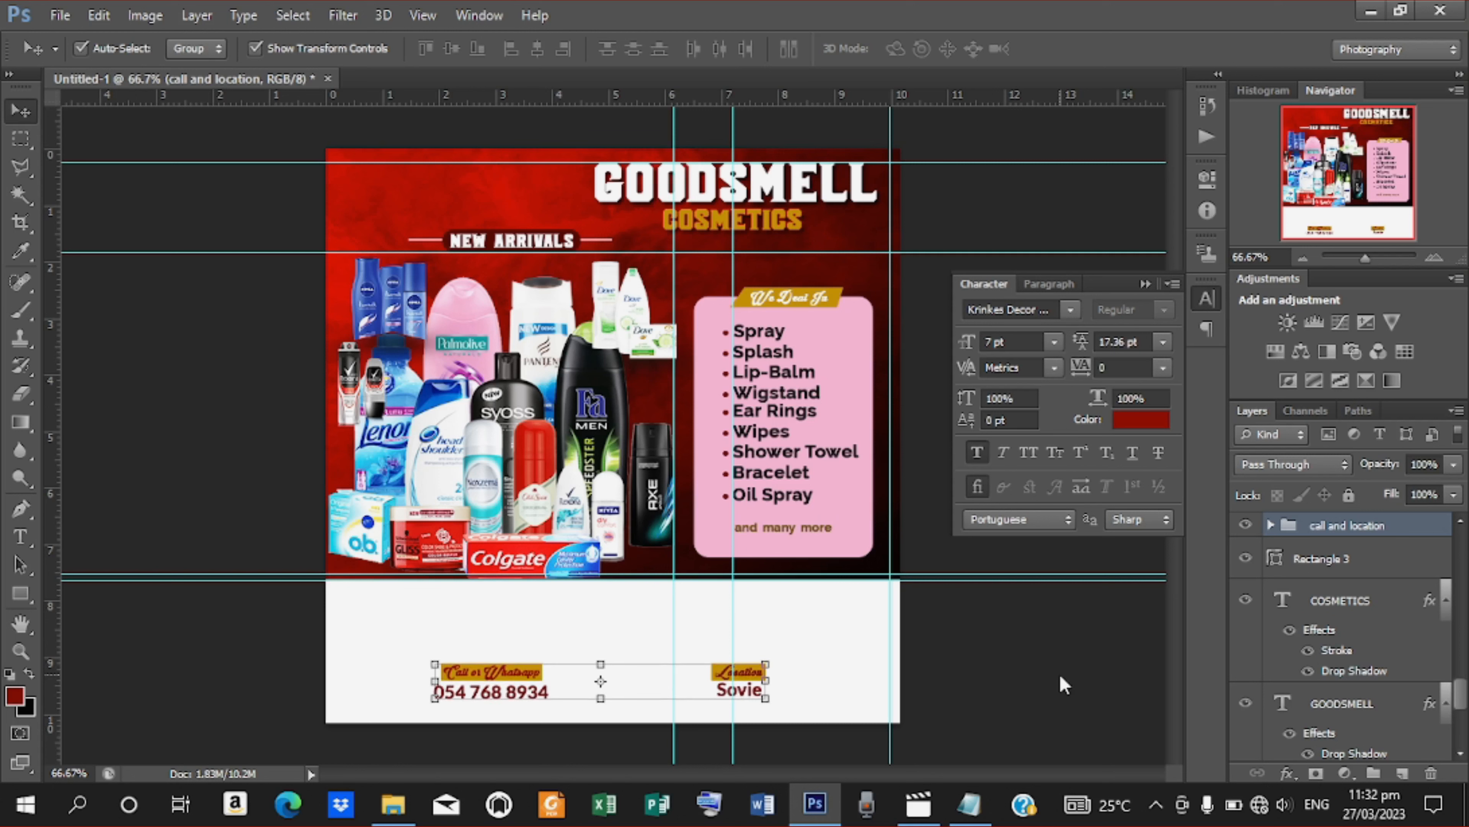
key(Up)
key(Up)
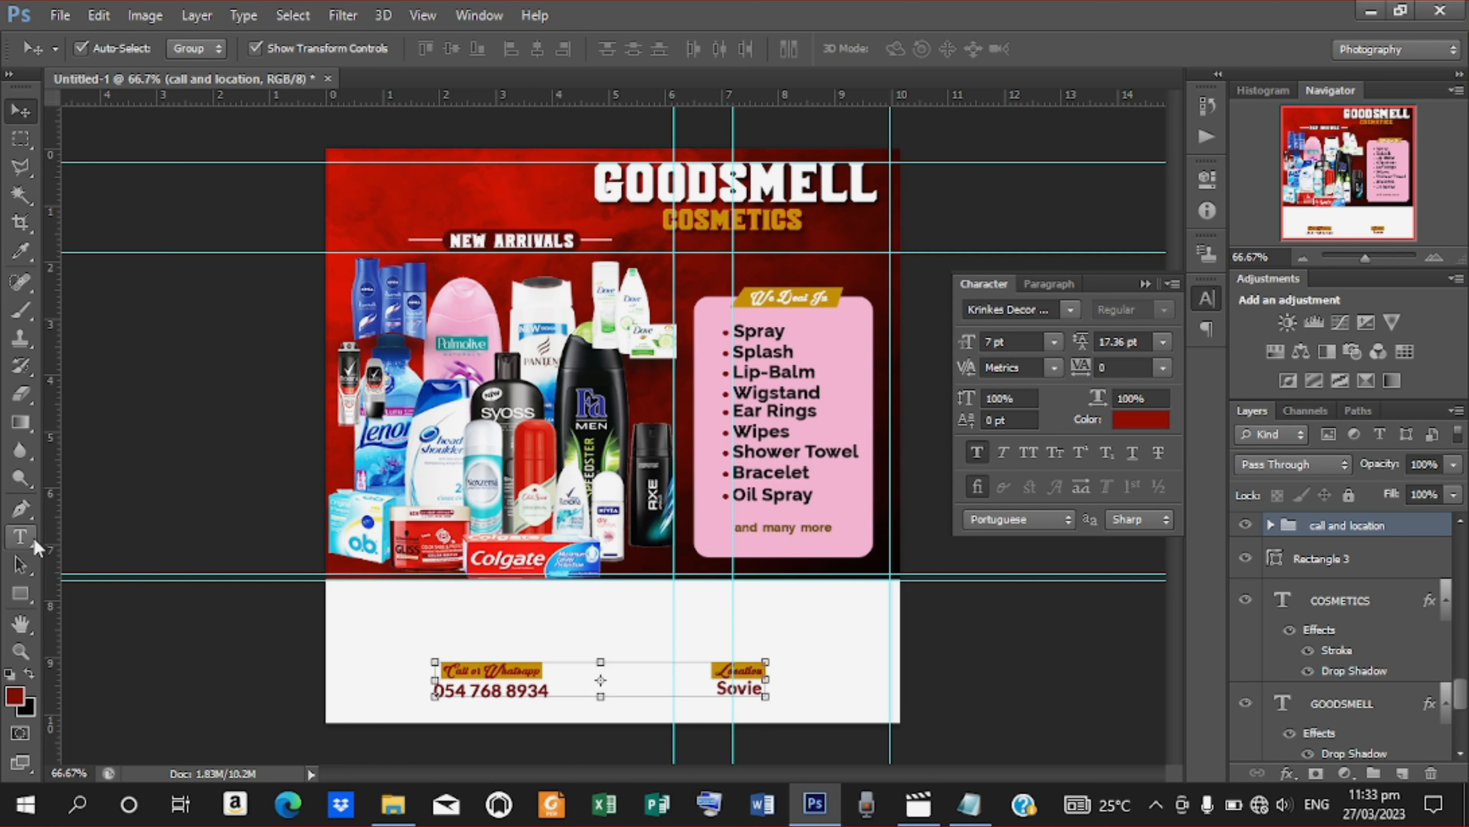
Add the text "Working Hours" in the empty footer area above "Call or Whatsapp"
click(20, 537)
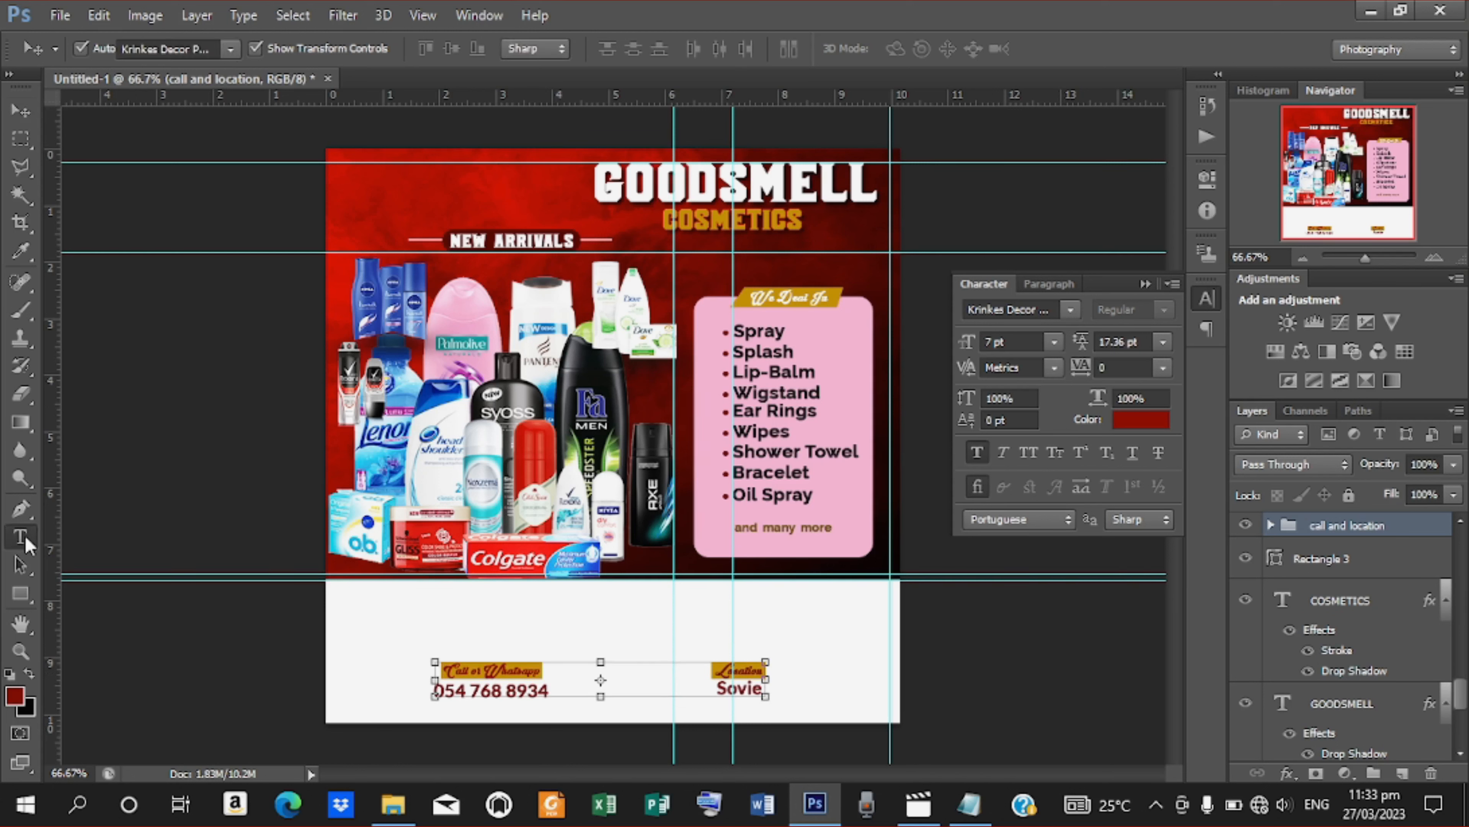
click(475, 611)
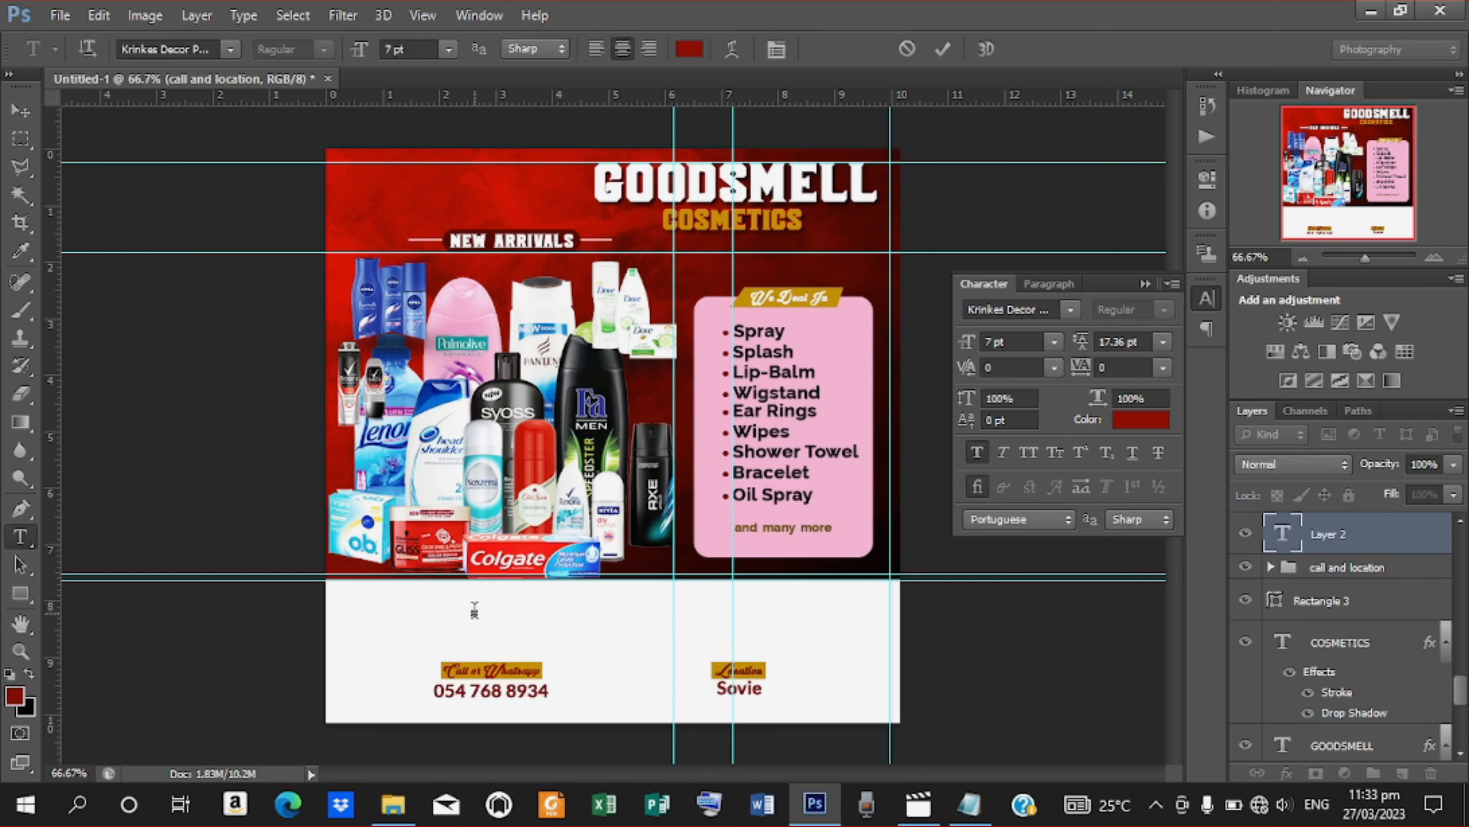
text(WOR)
key(BackSpace)
key(BackSpace)
text(orking Hours)
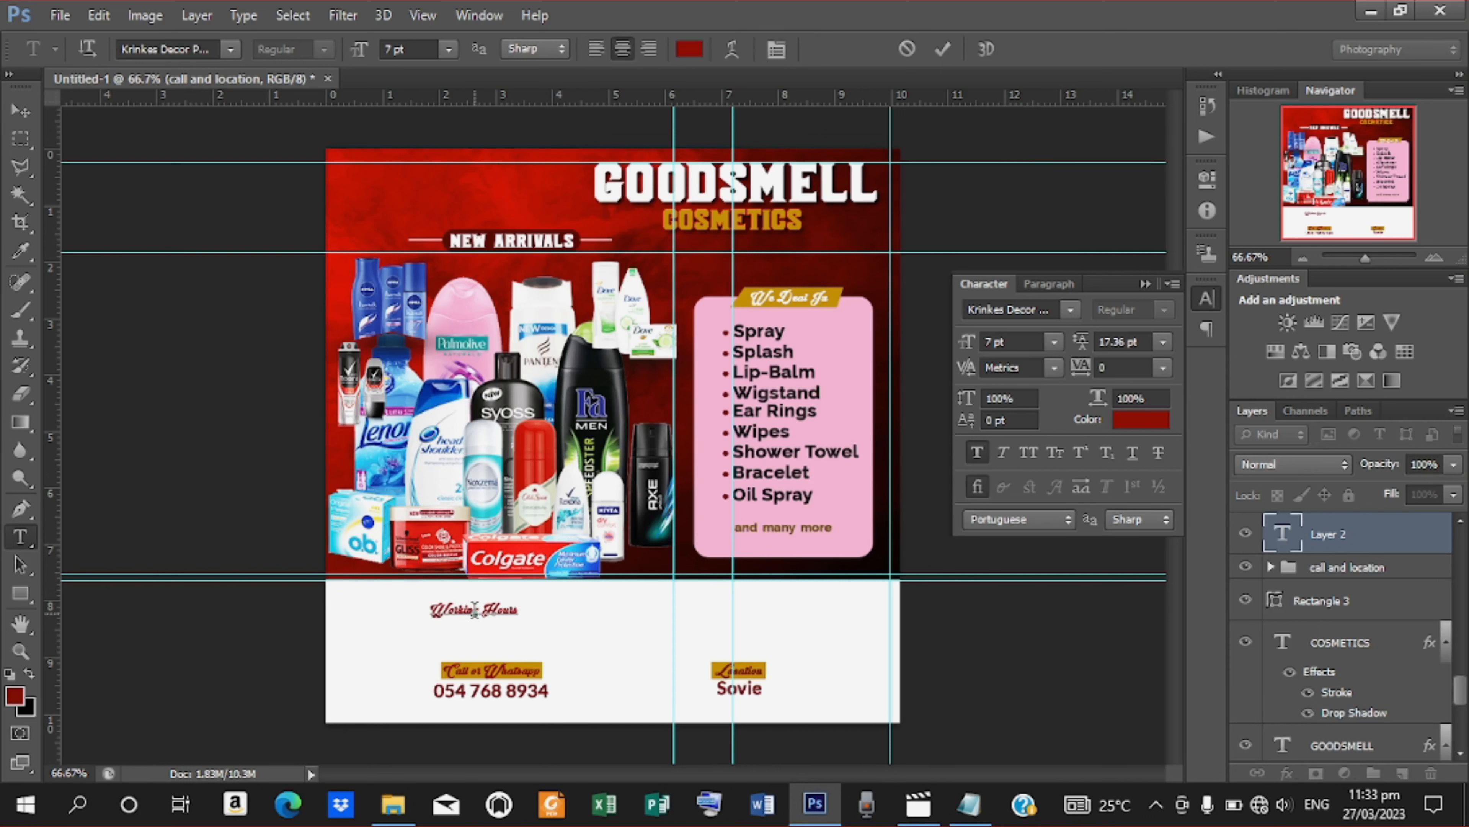
click(943, 49)
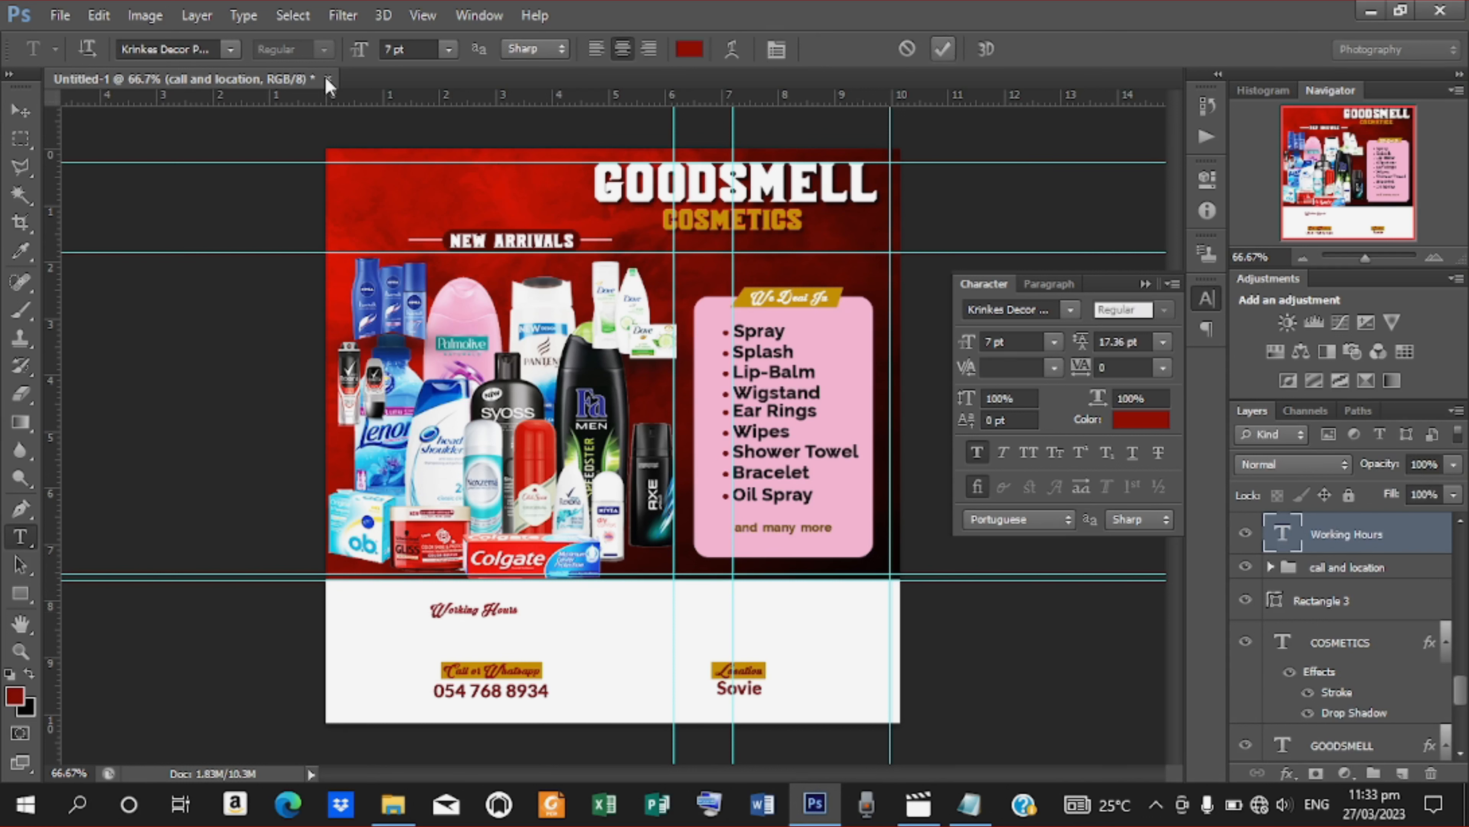
Enlarge the "Working Hours" text to about 134% and move it to the upper middle of the white footer
click(19, 110)
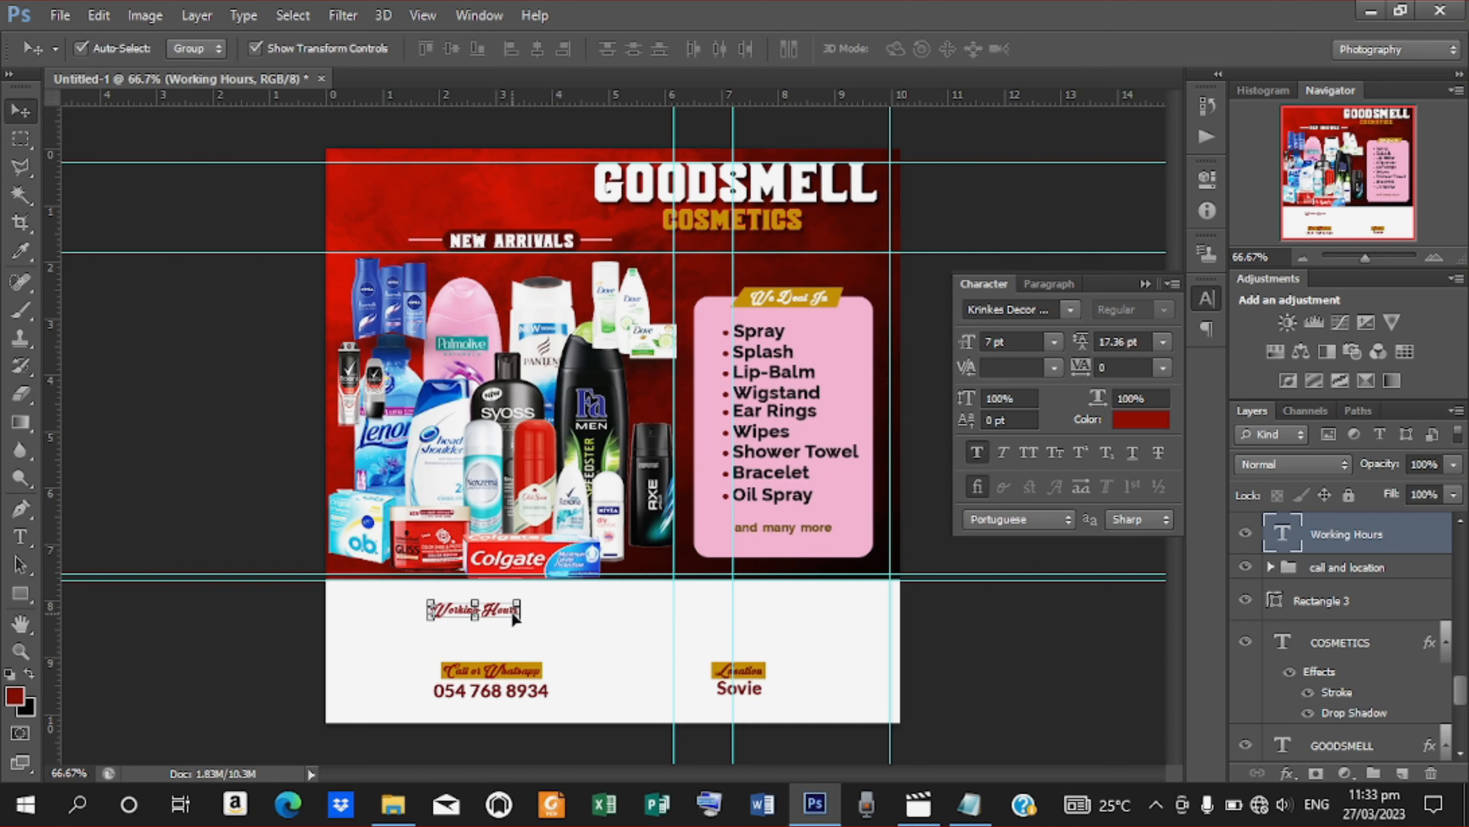
drag(523, 624, 647, 605)
key(Down)
key(Down)
key(Down)
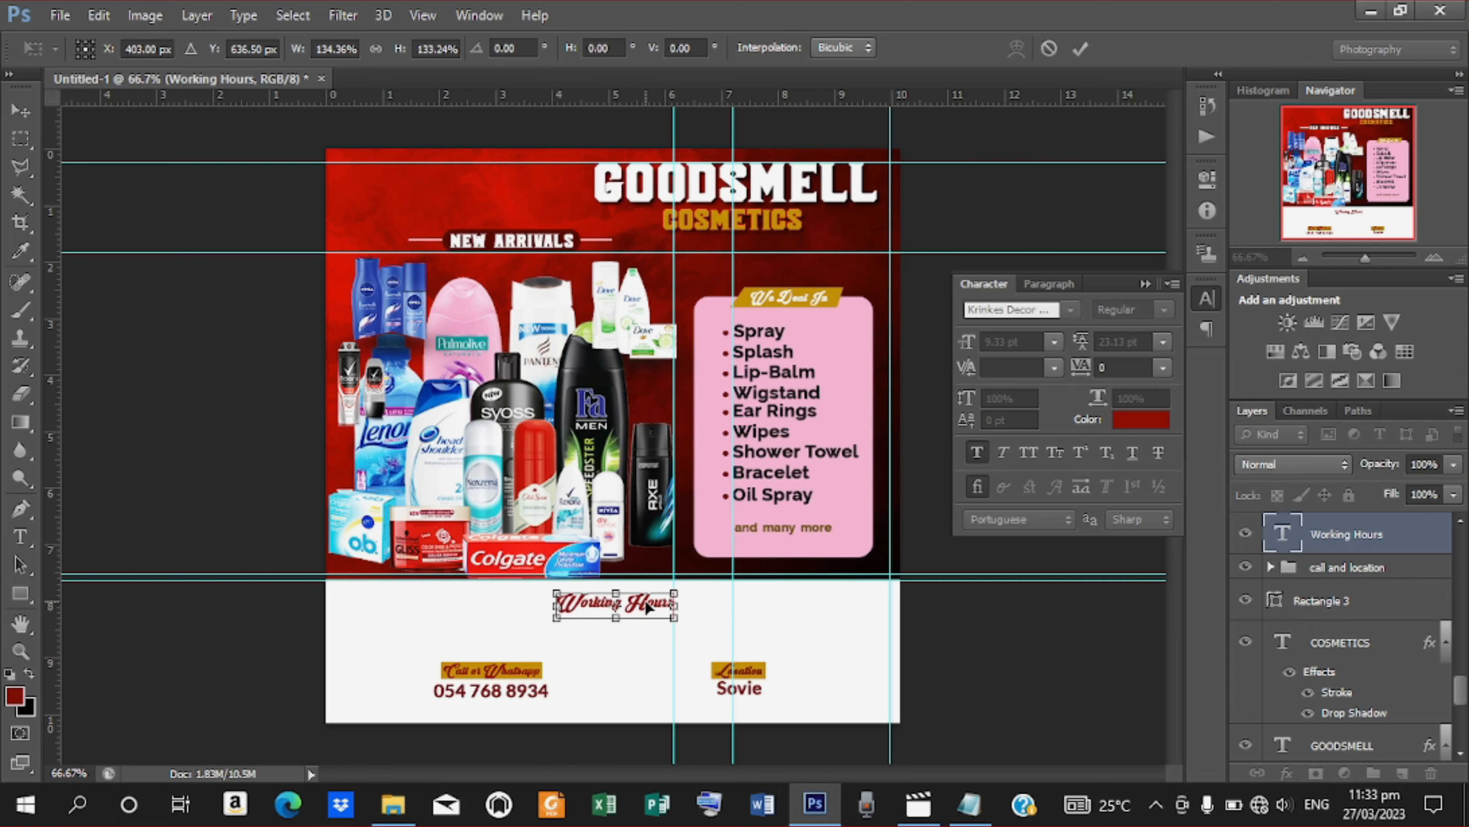
click(1080, 49)
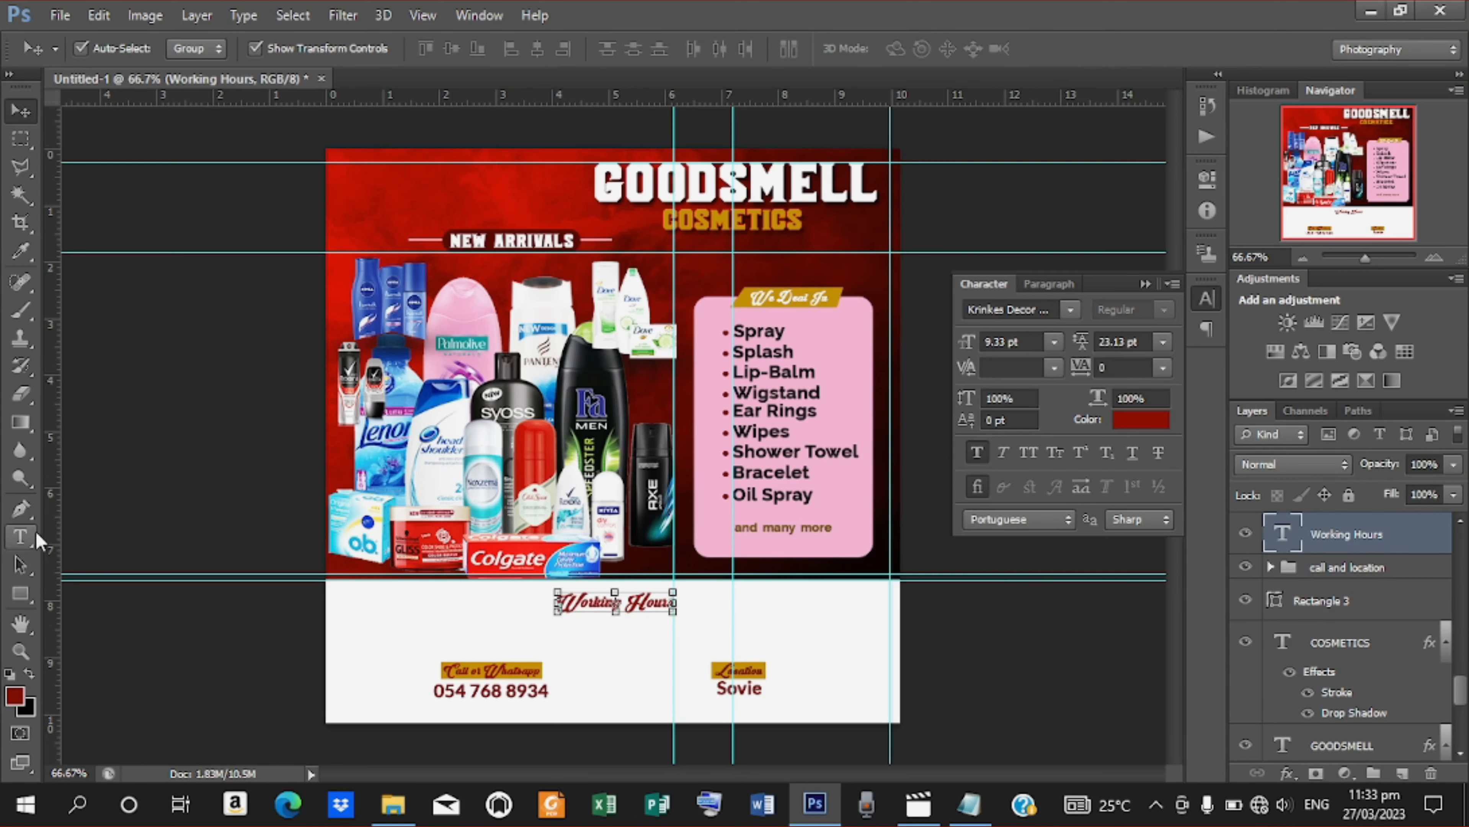
Add the text "MONDAY - SATURDAY" in the white footer below "Working Hours"
click(20, 547)
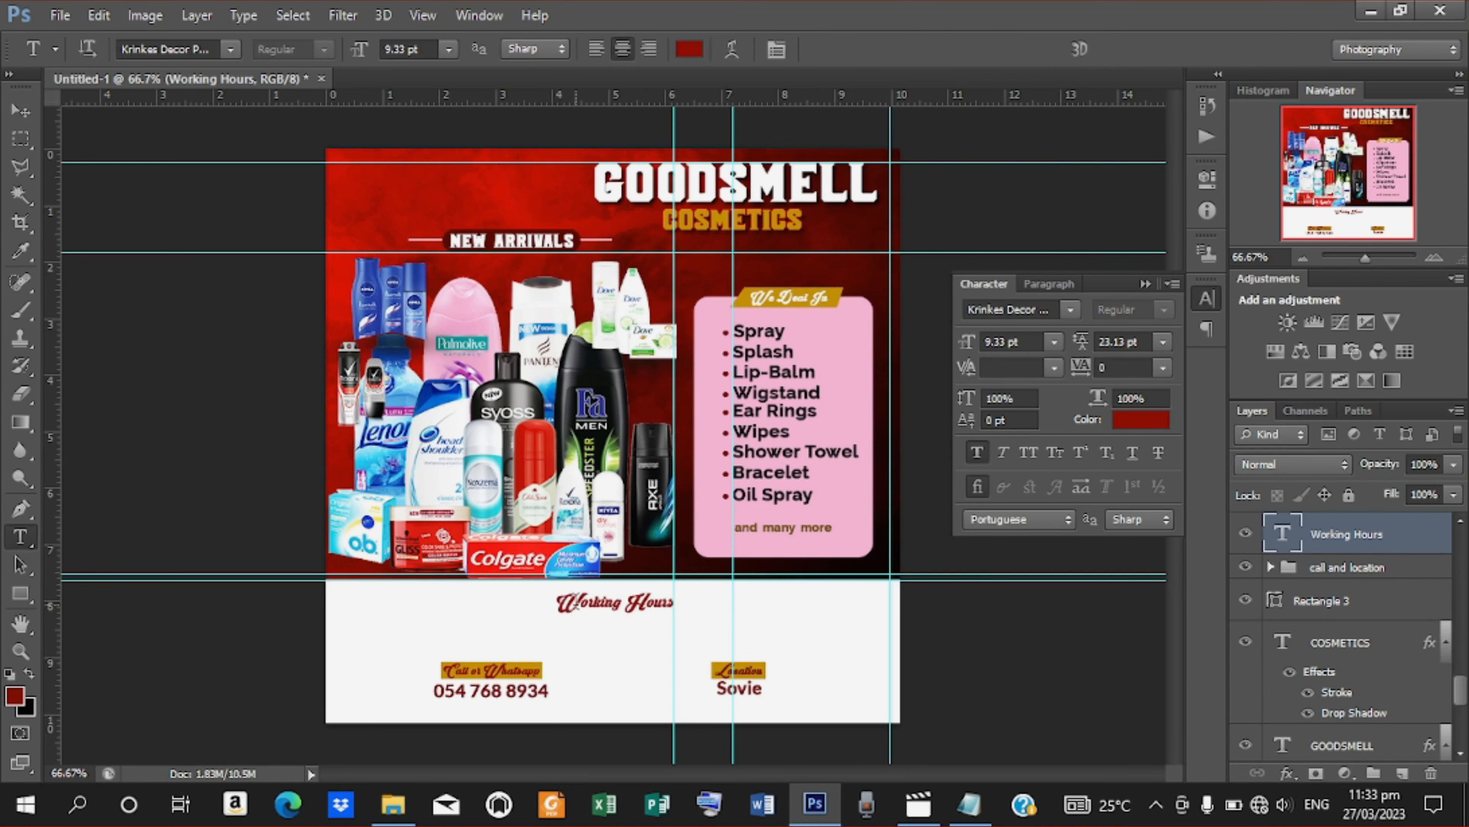
click(544, 636)
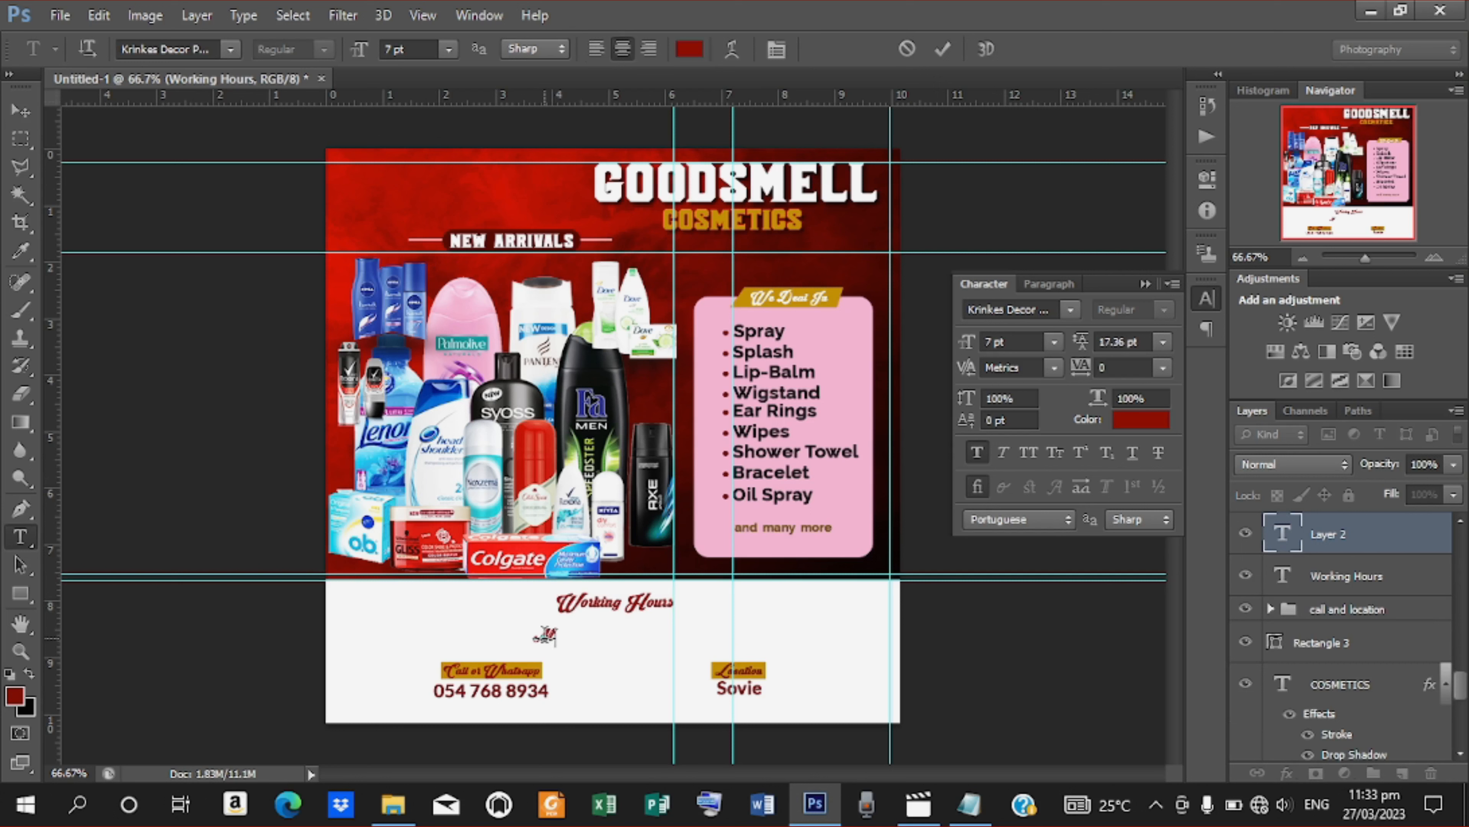
text(MONDAY)
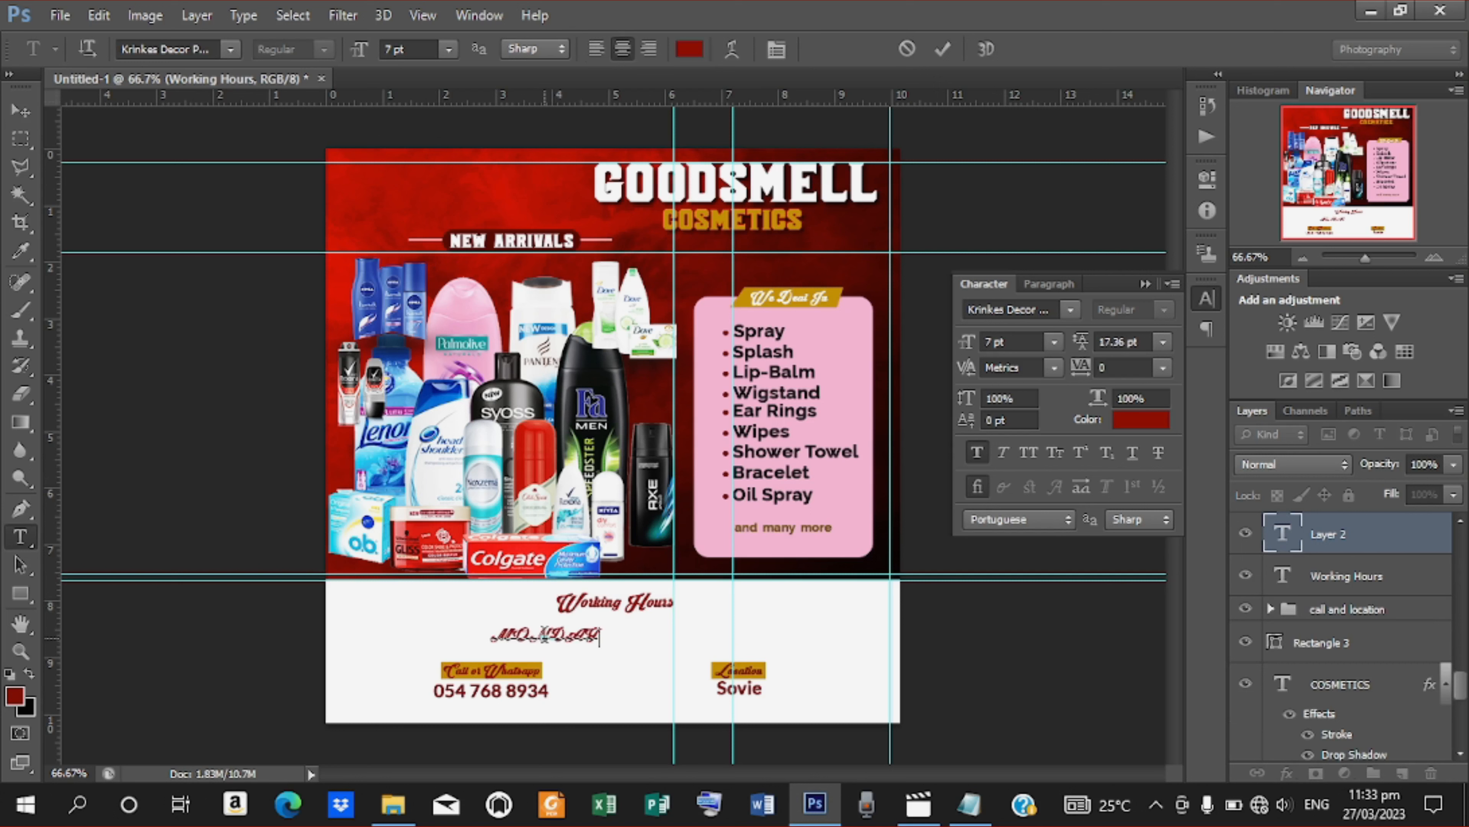
text(-S)
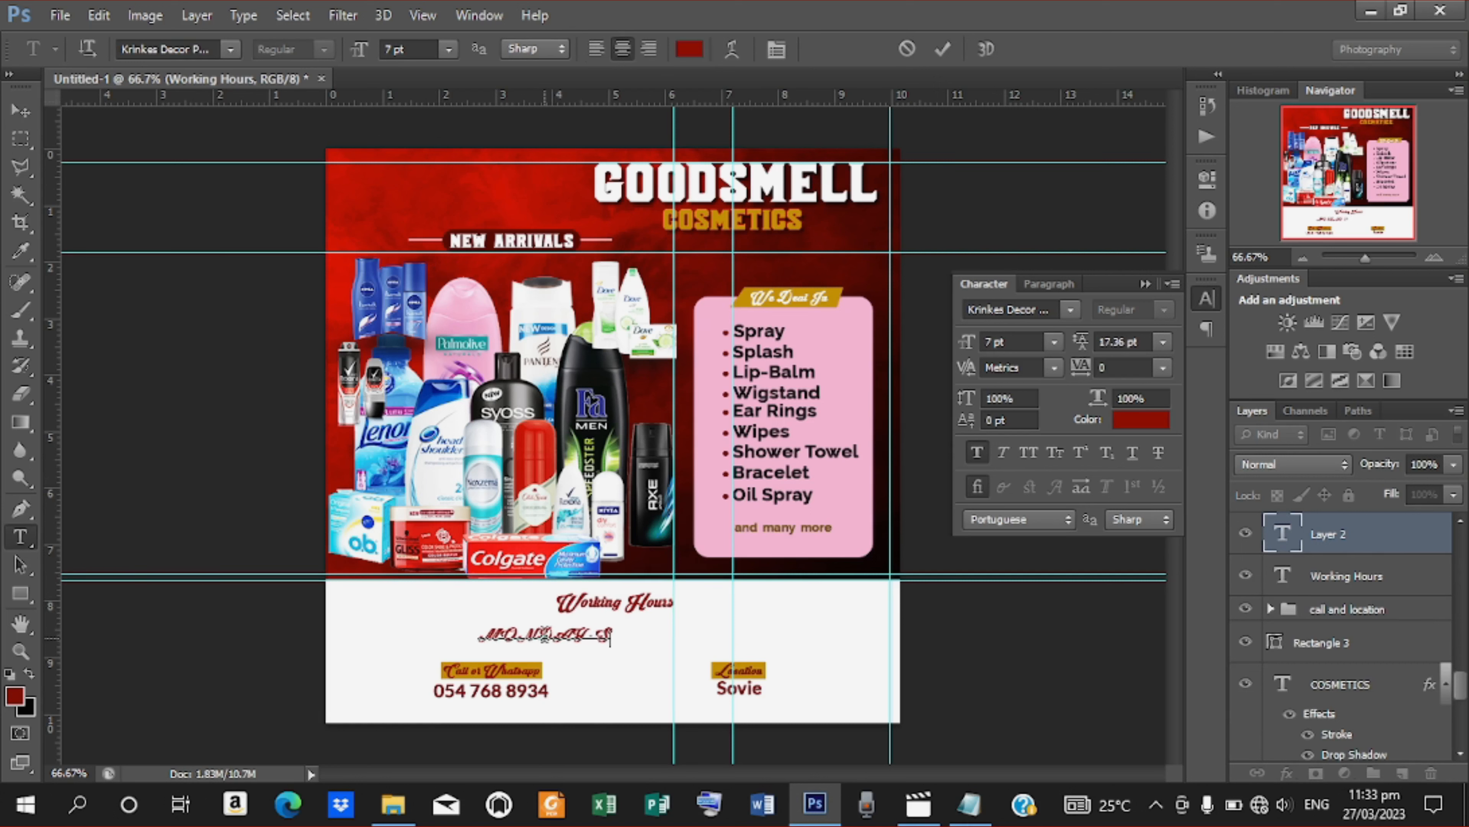
text(ATURDAY)
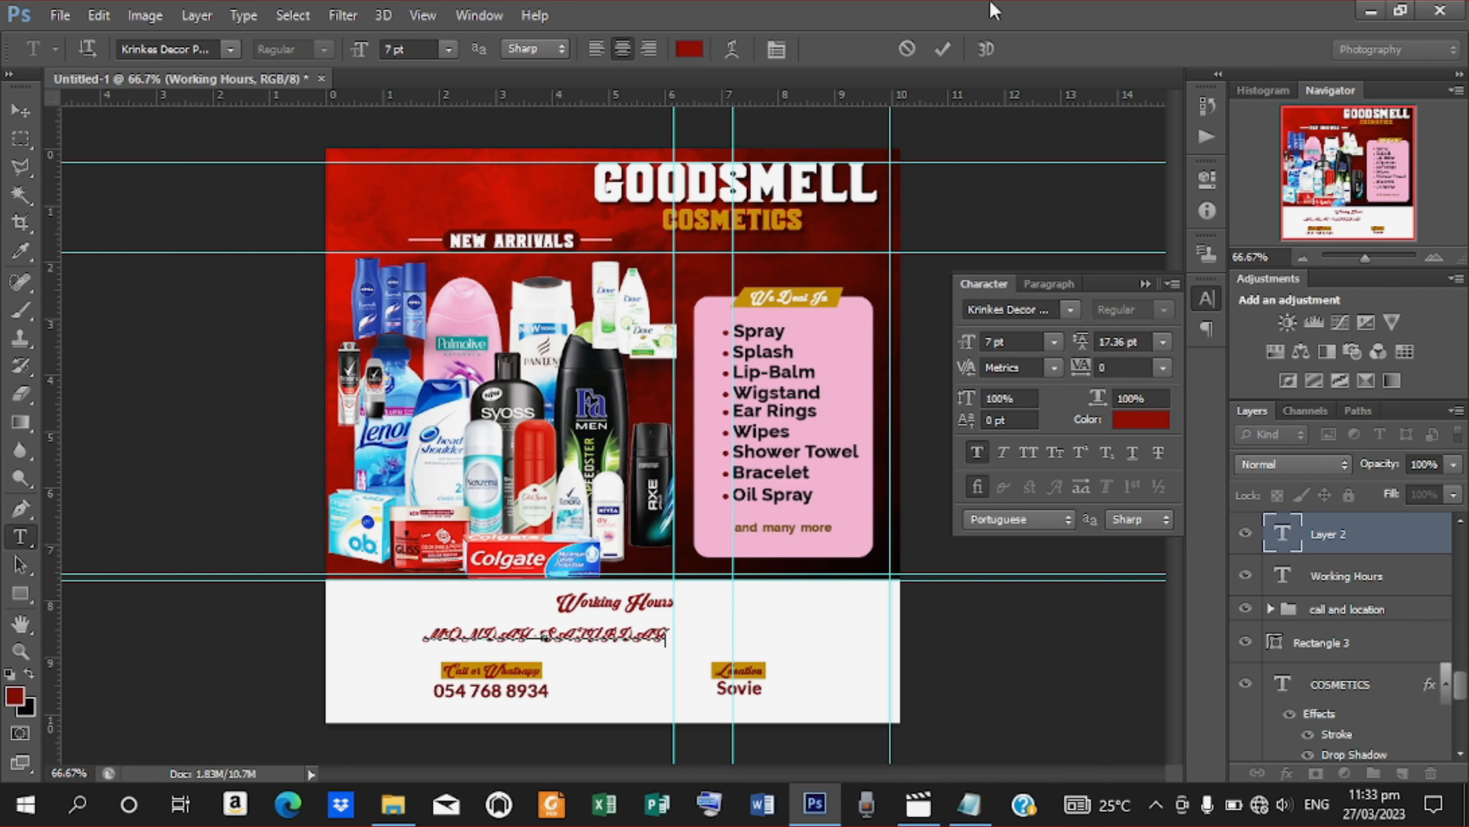
click(942, 49)
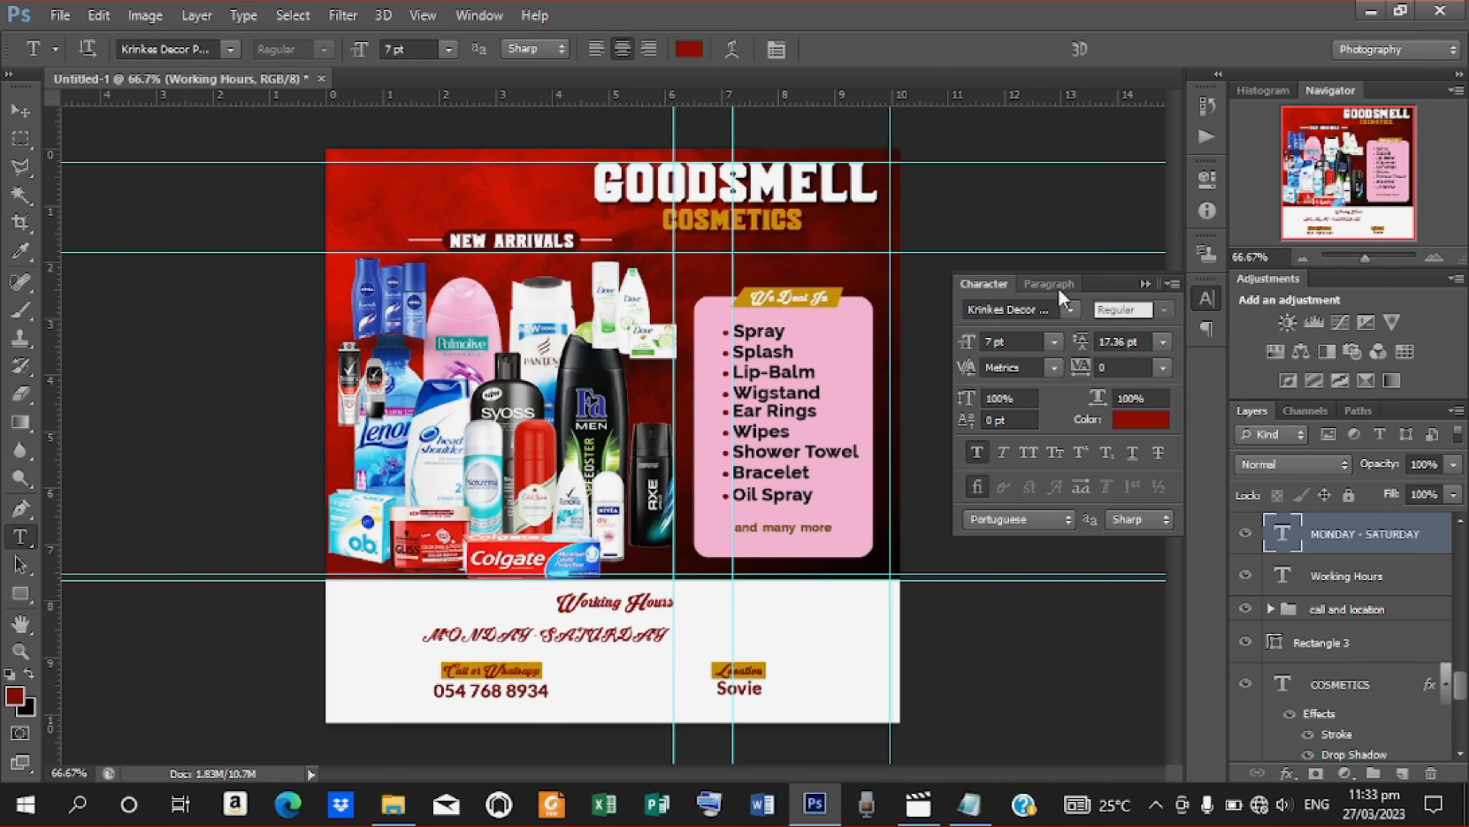
Set the "MONDAY - SATURDAY" text to Lato Bold and move it directly beneath "Working Hours", centred on it
click(1070, 309)
click(1166, 410)
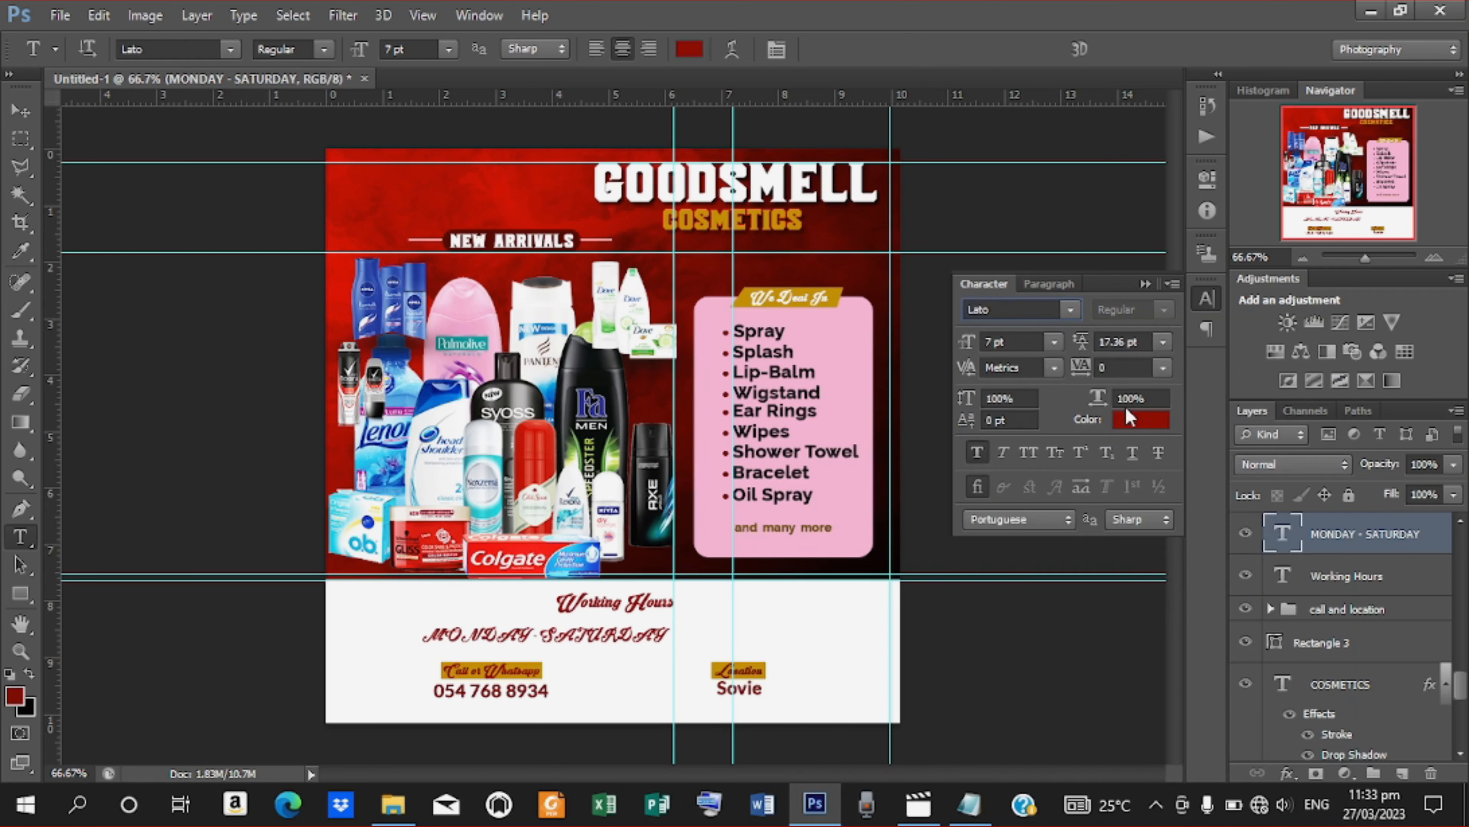
click(1165, 309)
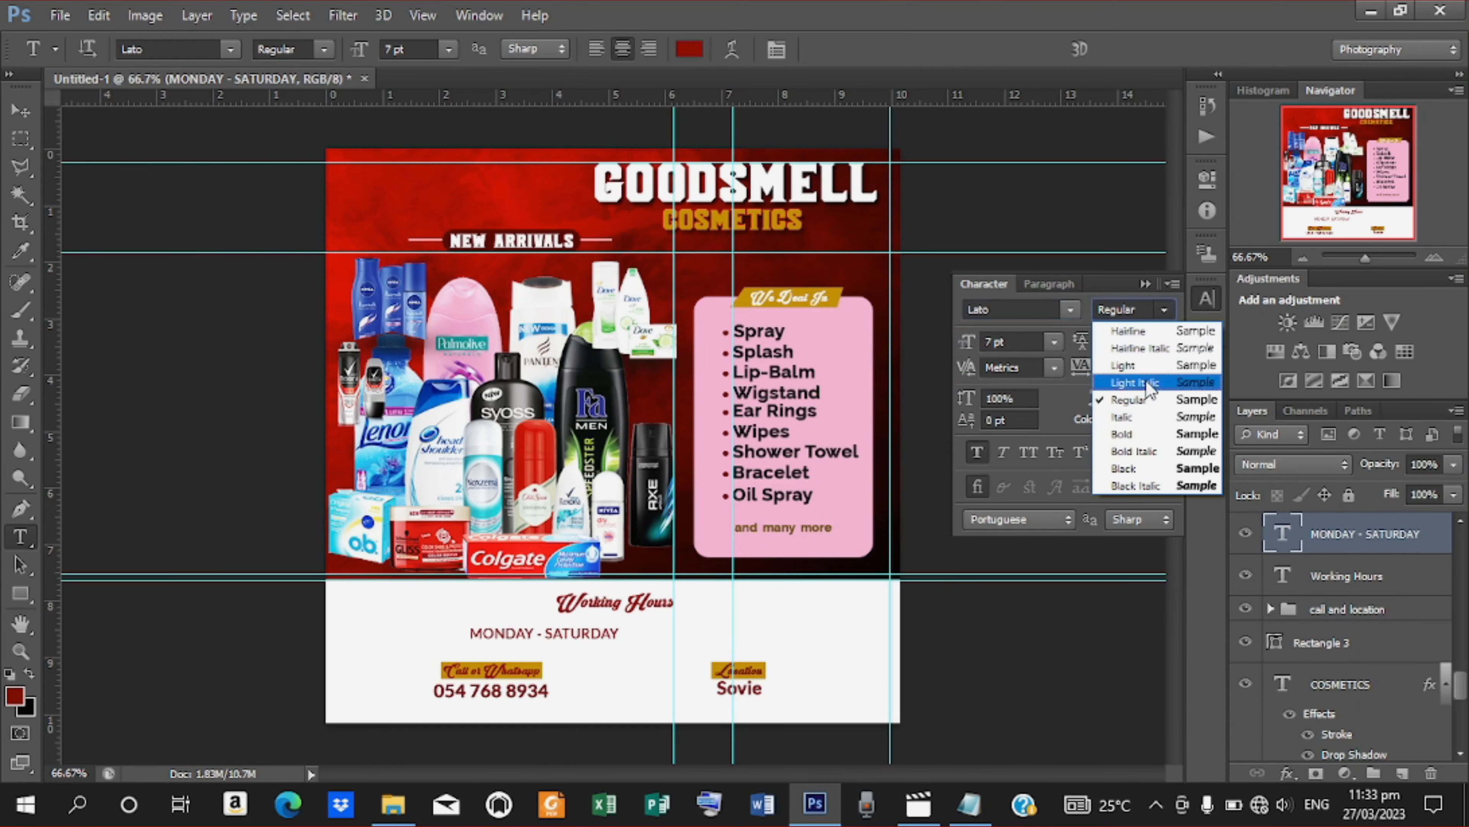
click(1134, 439)
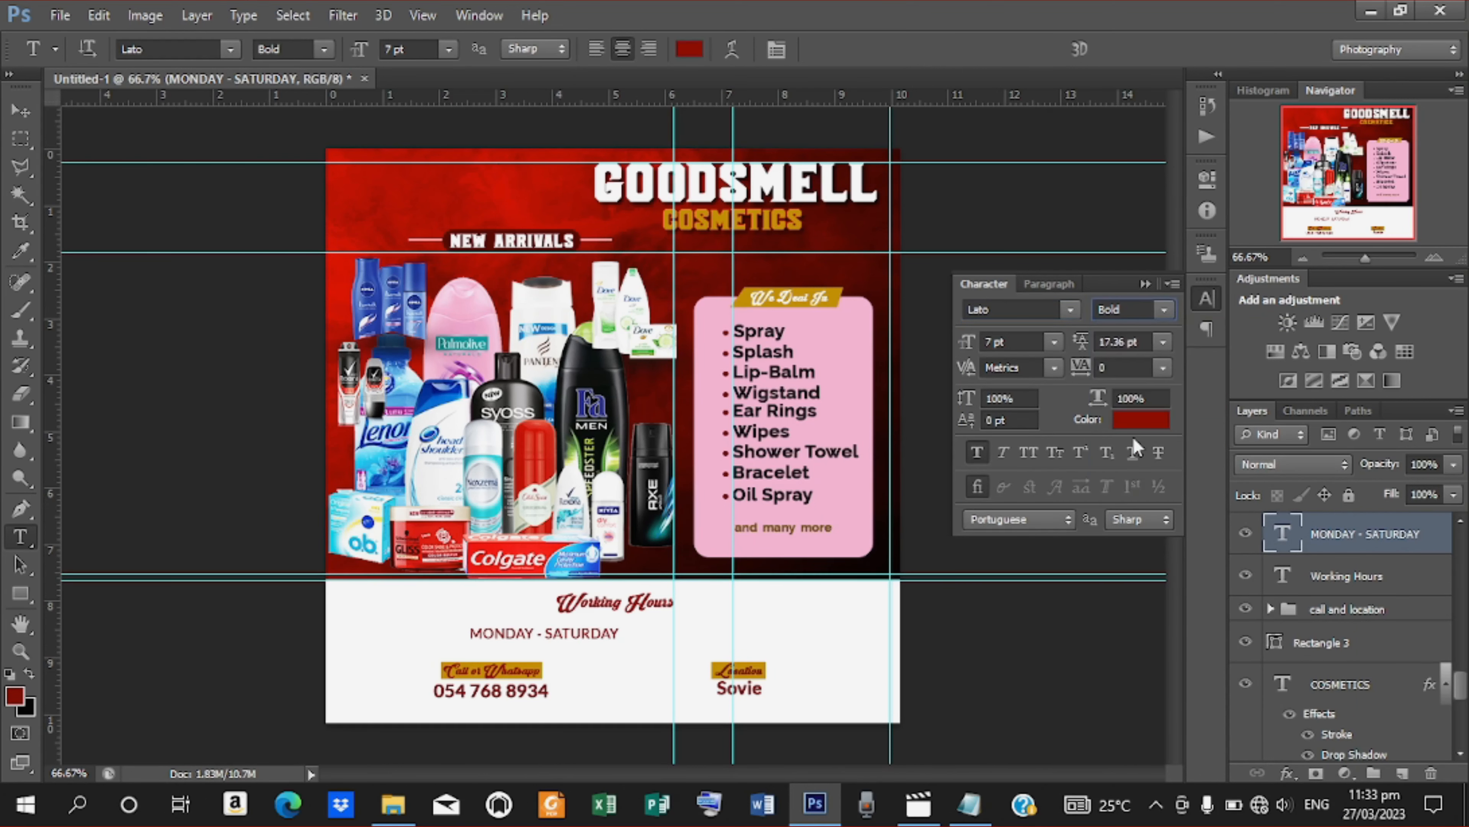
click(20, 110)
drag(575, 630, 644, 633)
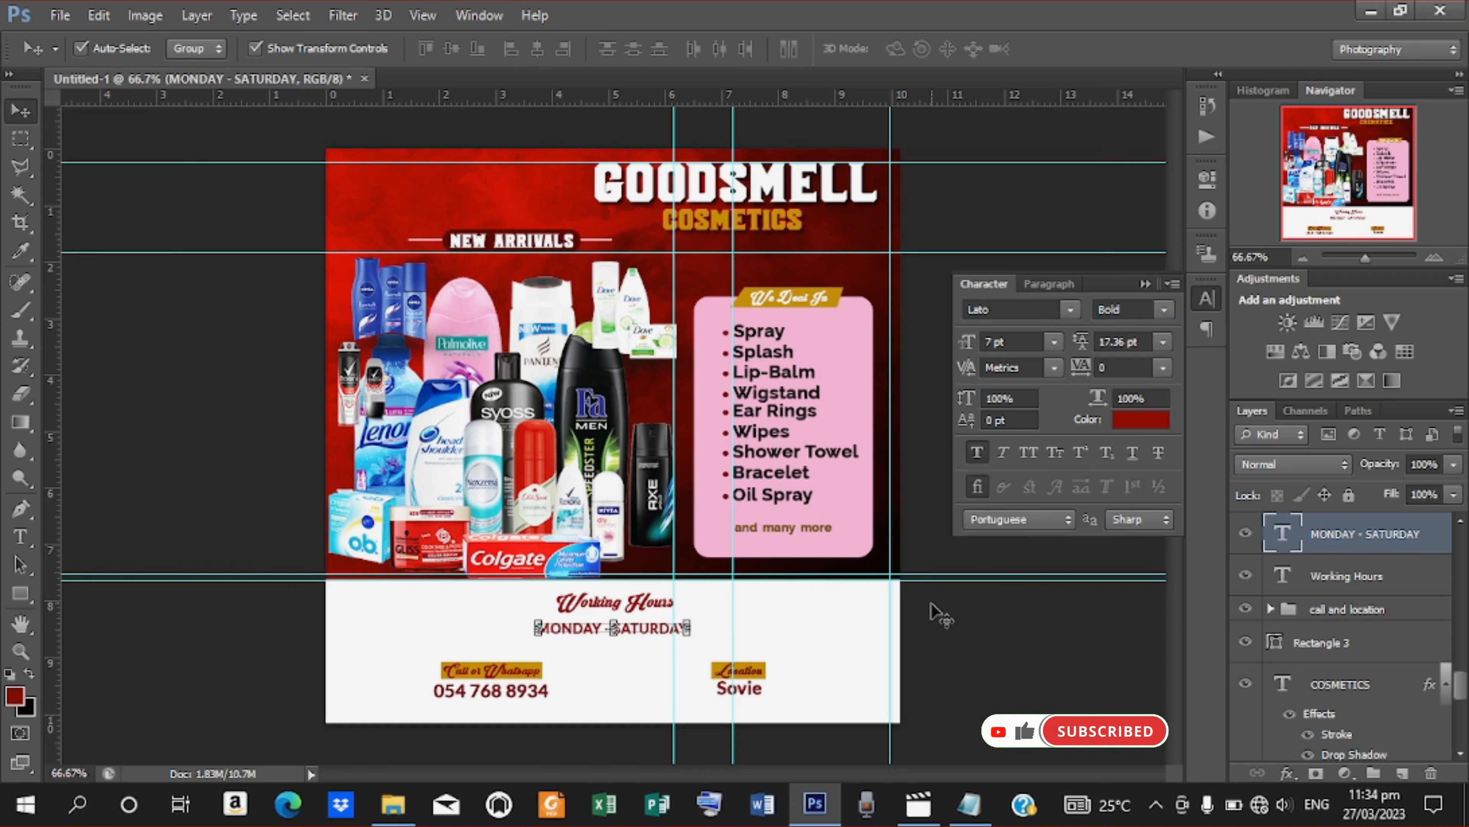
click(1023, 616)
click(722, 594)
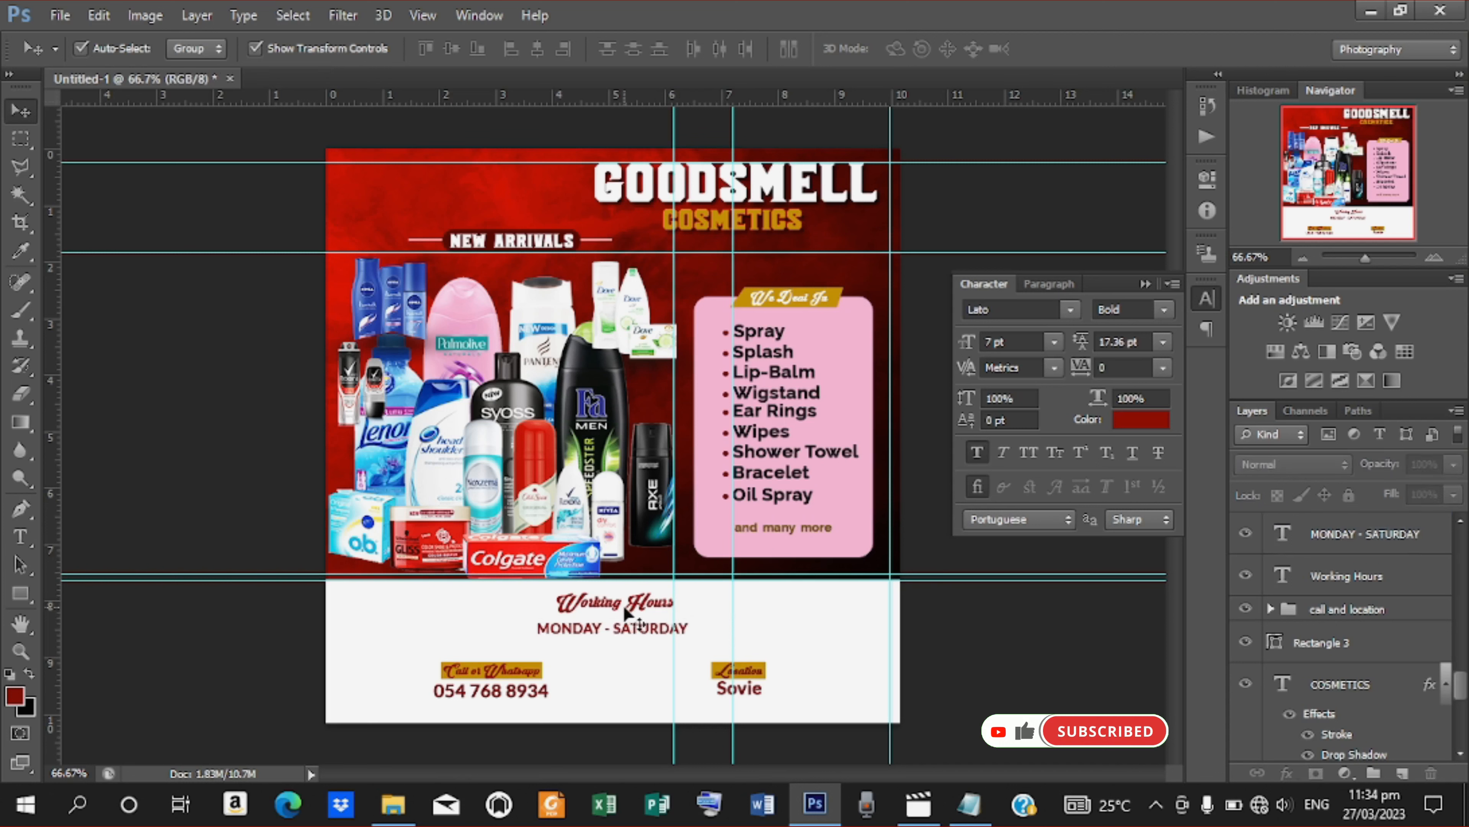
Nudge the "Working Hours" text slightly down toward "MONDAY - SATURDAY" and shrink it to about 88%
click(612, 606)
key(Down)
key(Down)
key(Down)
key(Down)
key(Down)
key(Down)
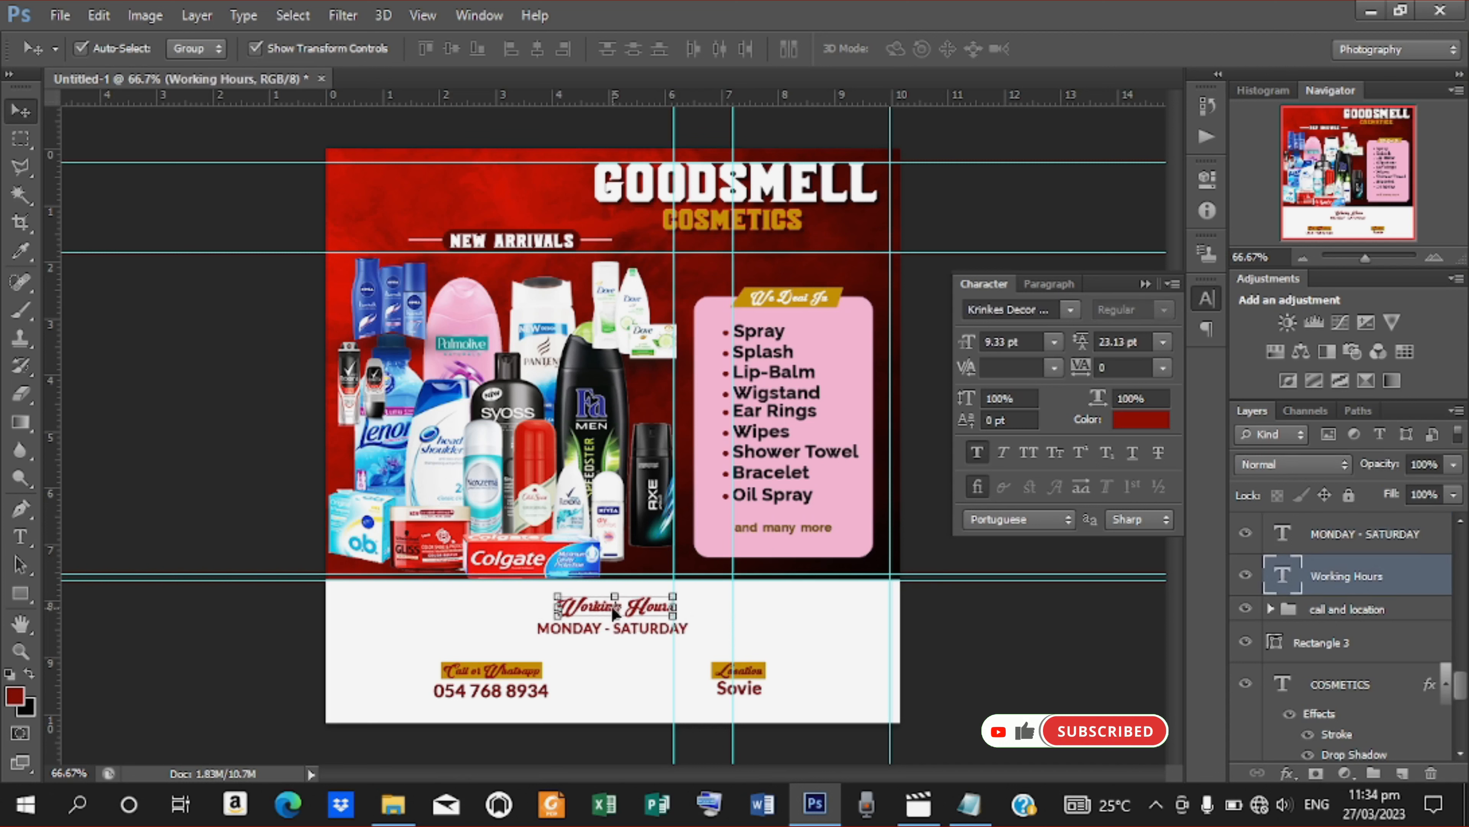
click(673, 597)
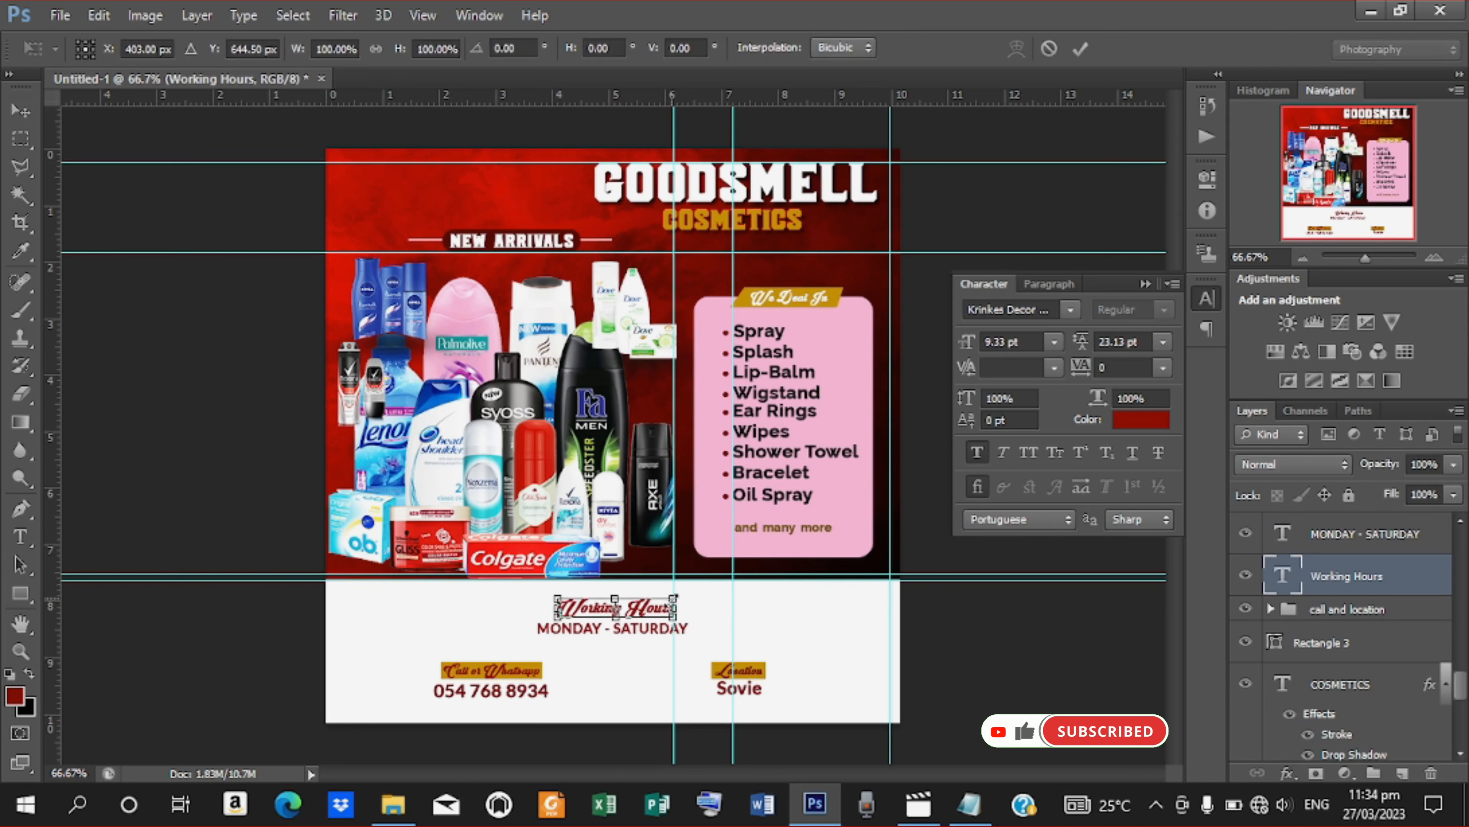
drag(673, 597, 666, 600)
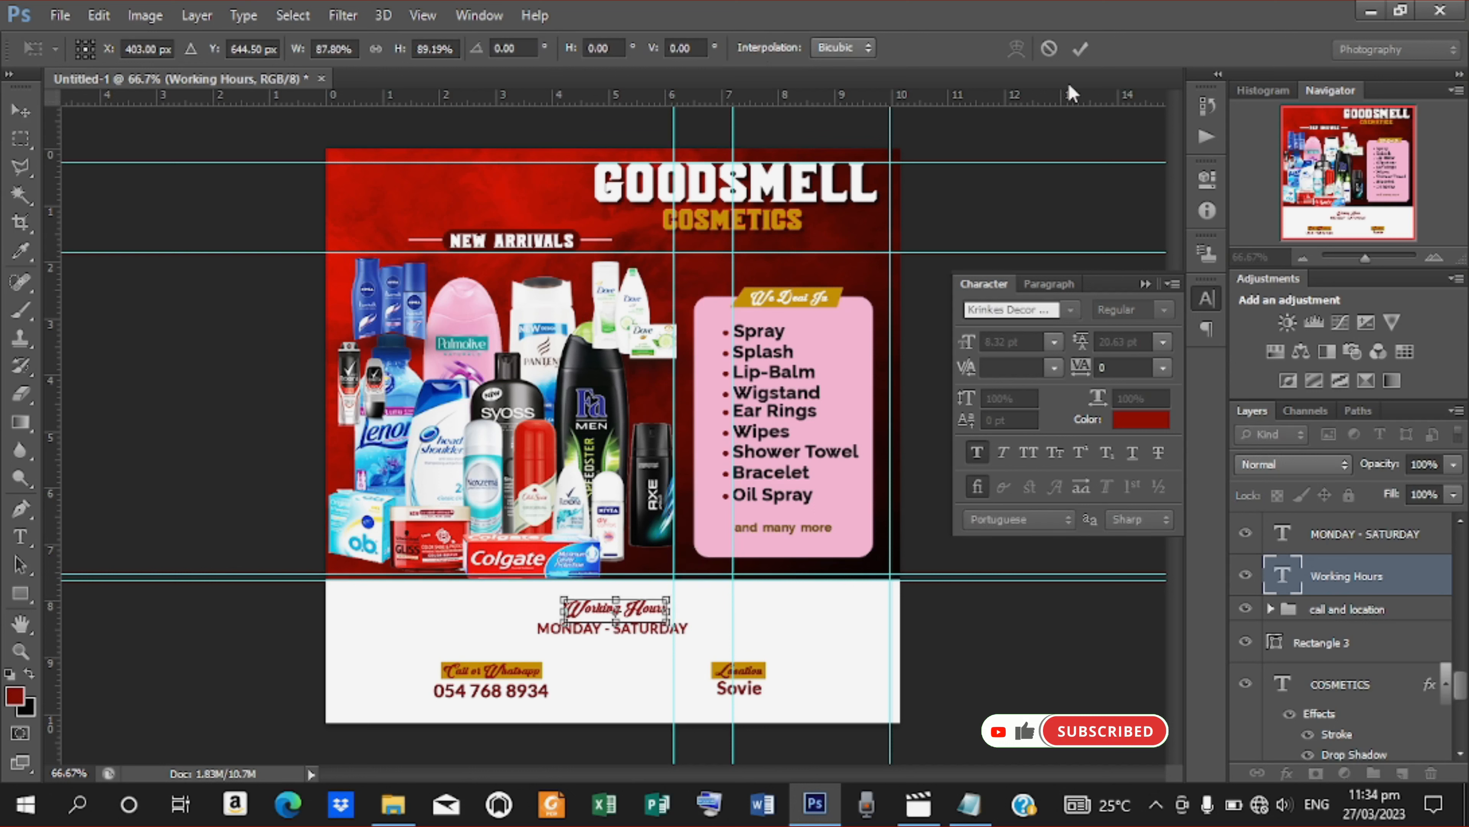
click(1078, 57)
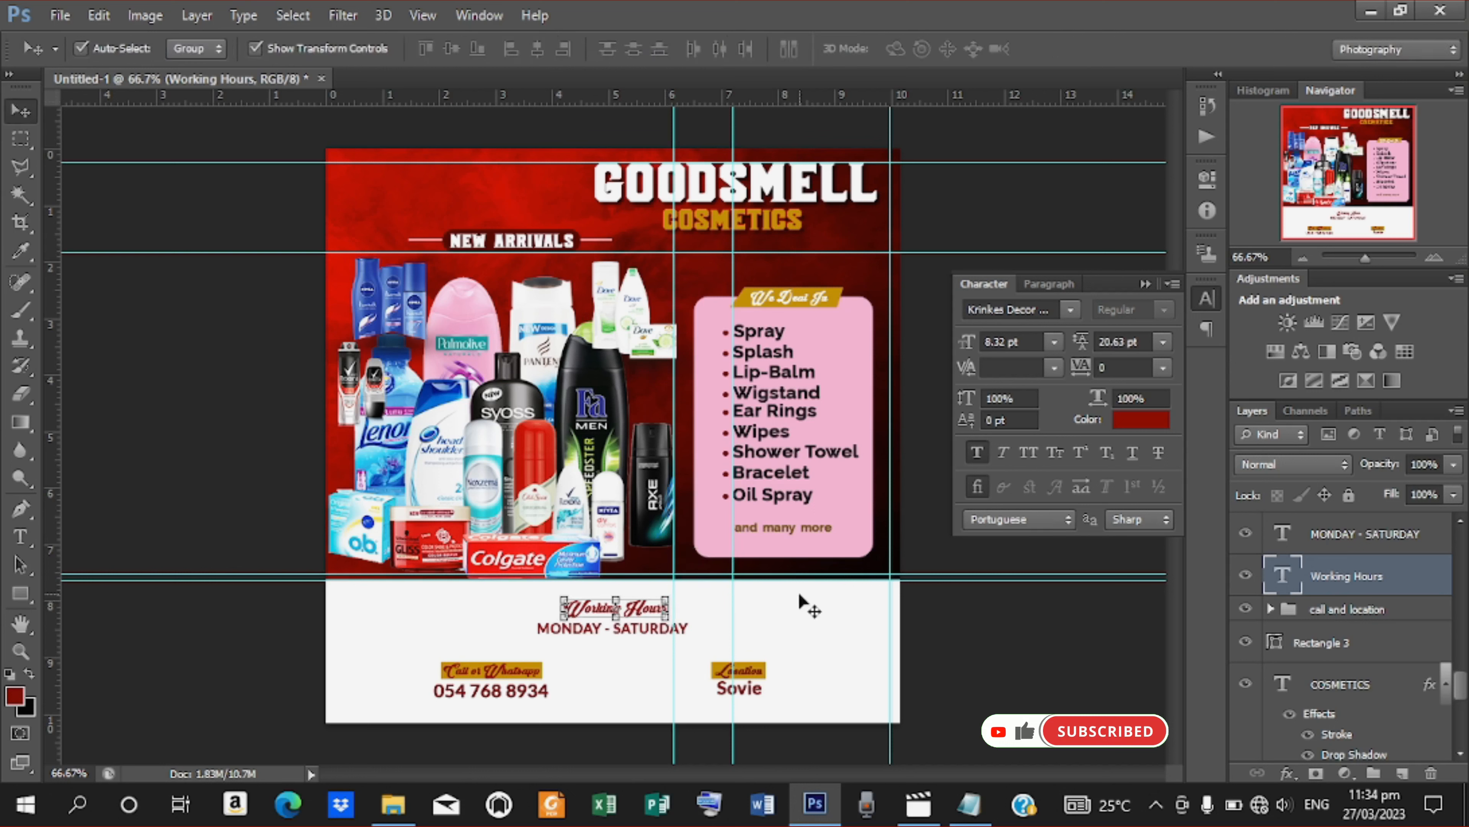
Draw a rectangle of about 163 by 31 px over the "Working Hours" text and fill it with the recently used gold
click(20, 593)
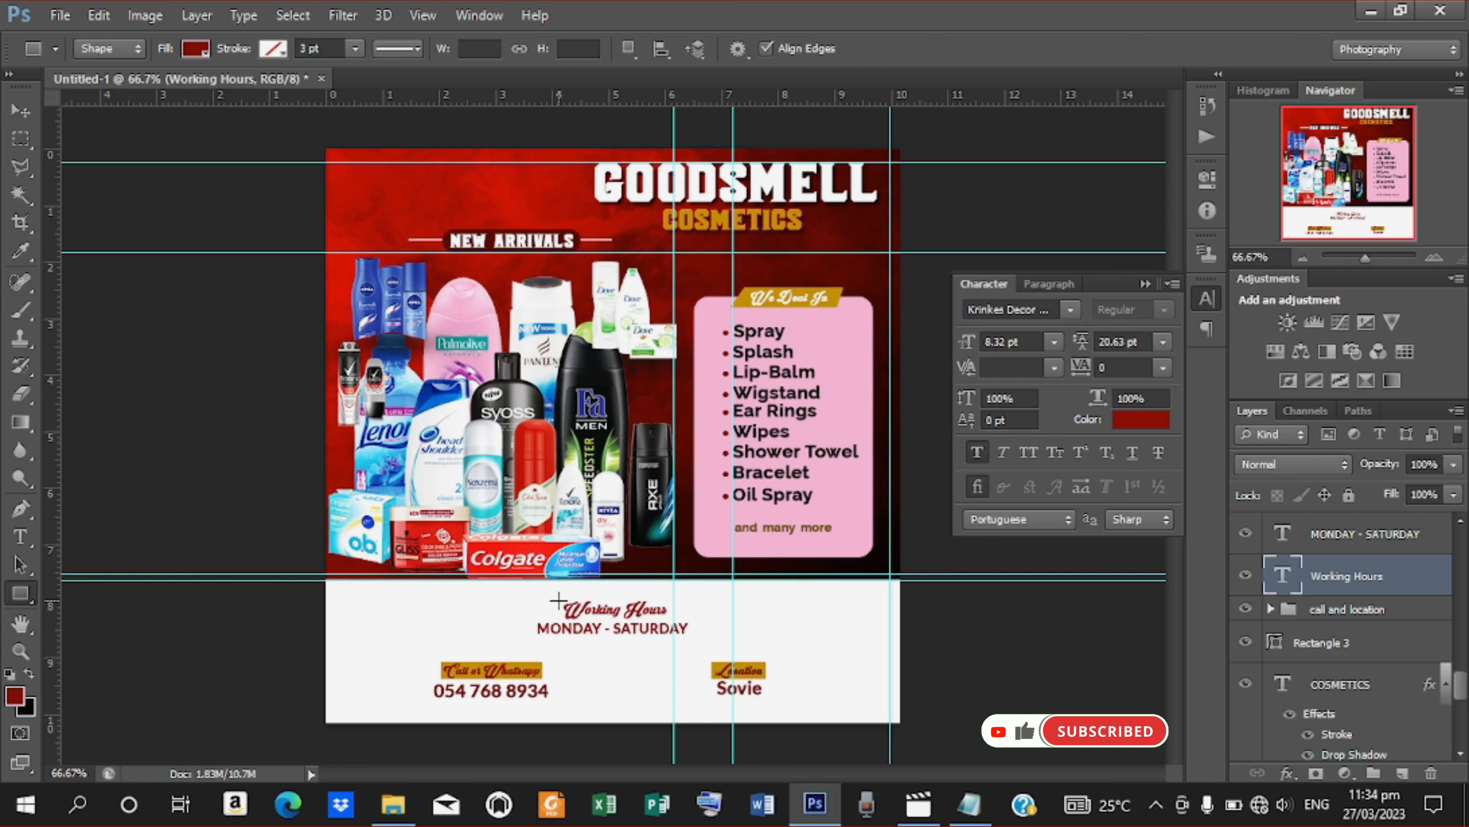
drag(558, 601, 671, 622)
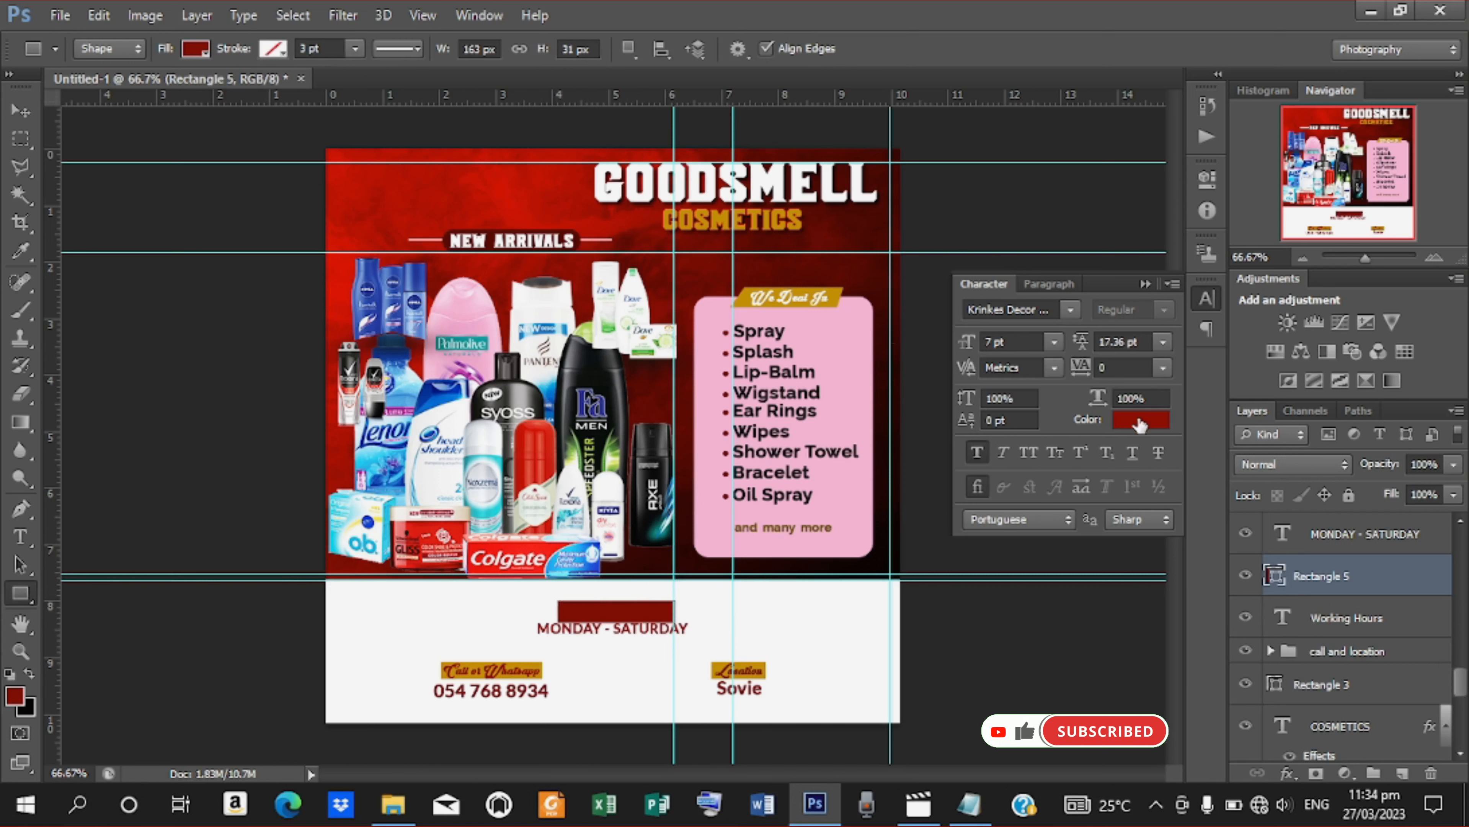
click(192, 48)
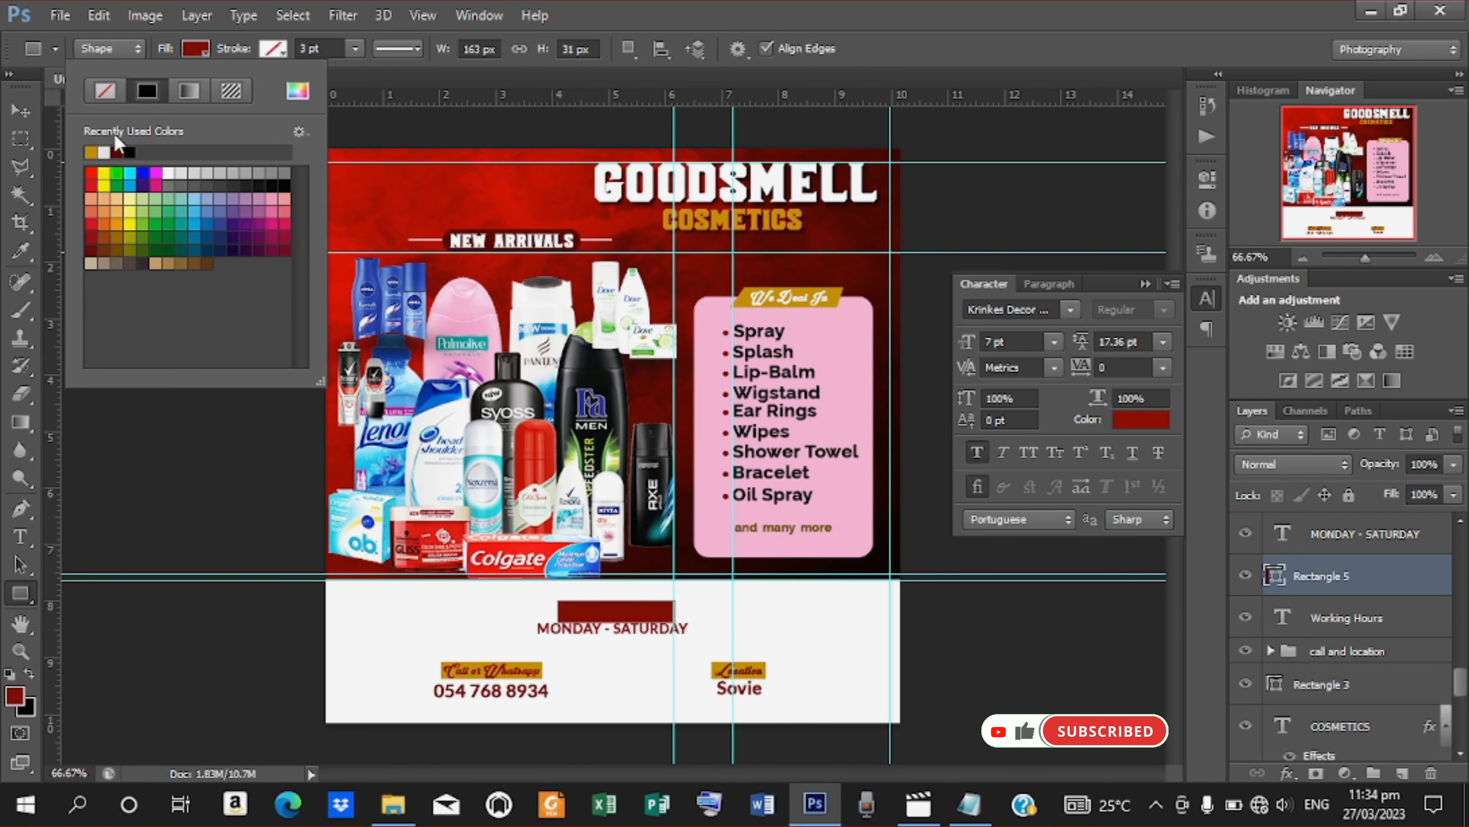
click(91, 150)
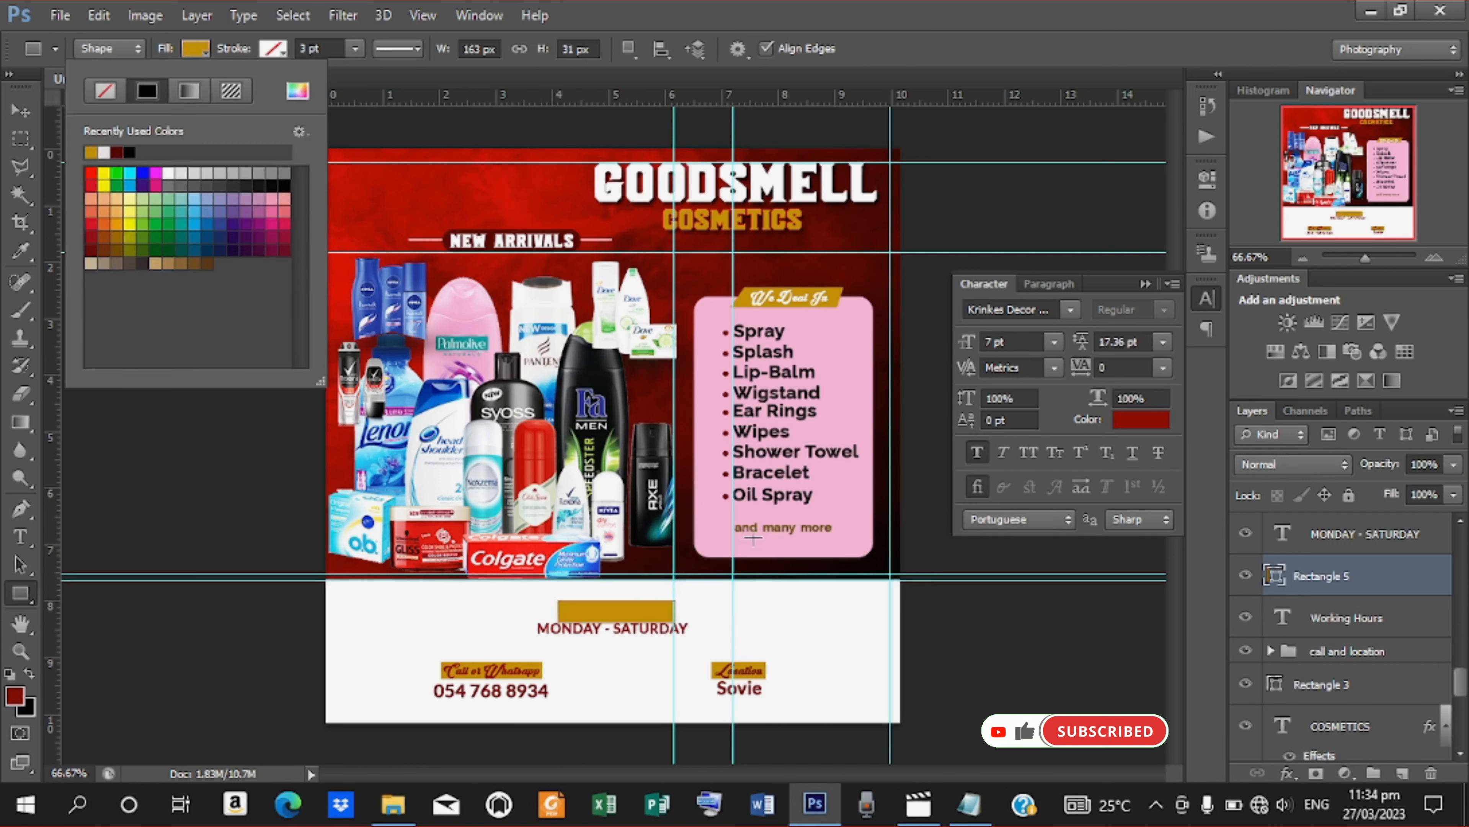
Move the new gold rectangle's layer below the "Working Hours" text layer so it serves as the text's background
click(20, 110)
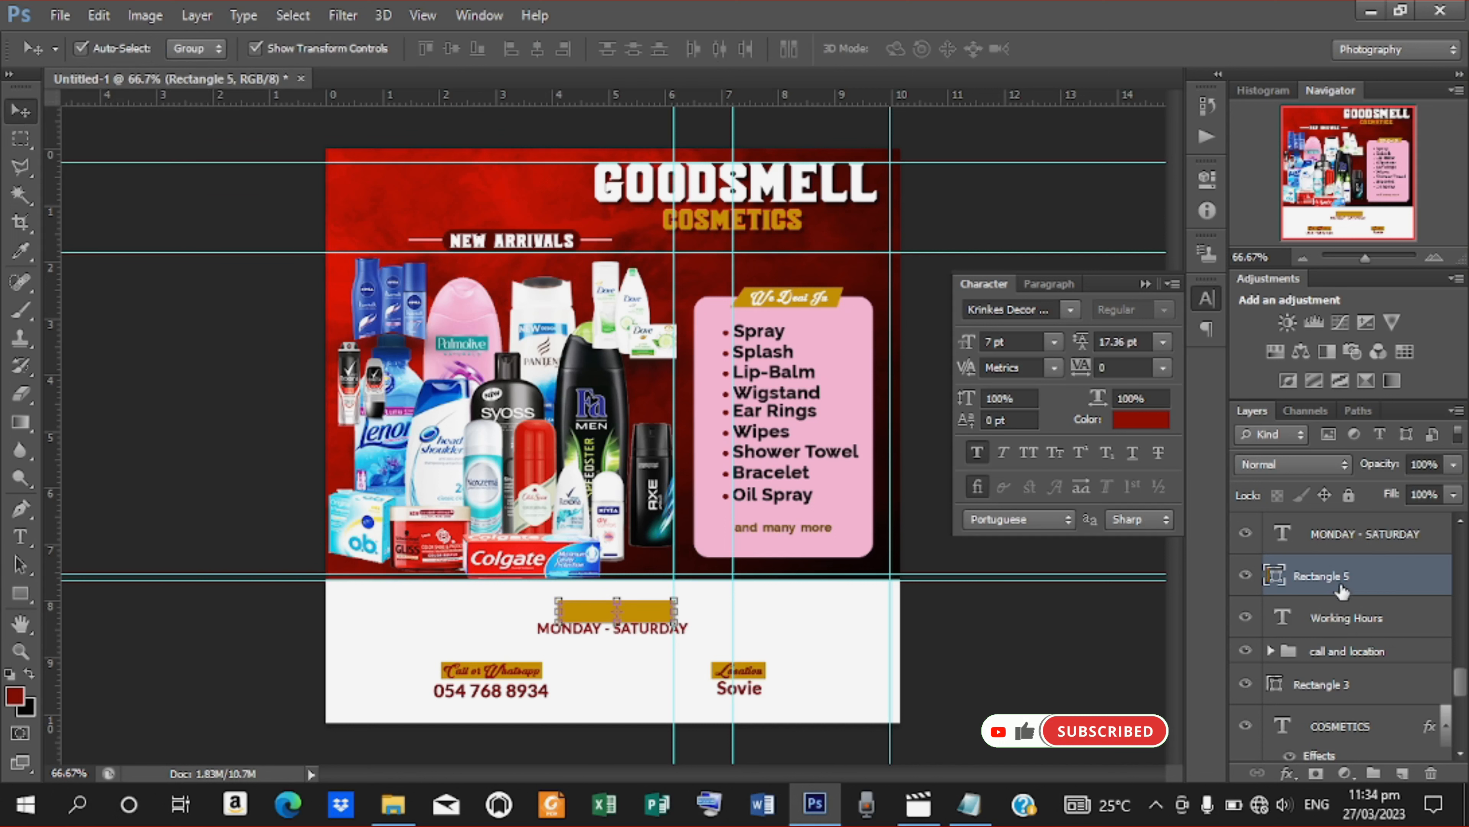
drag(1344, 582, 1346, 639)
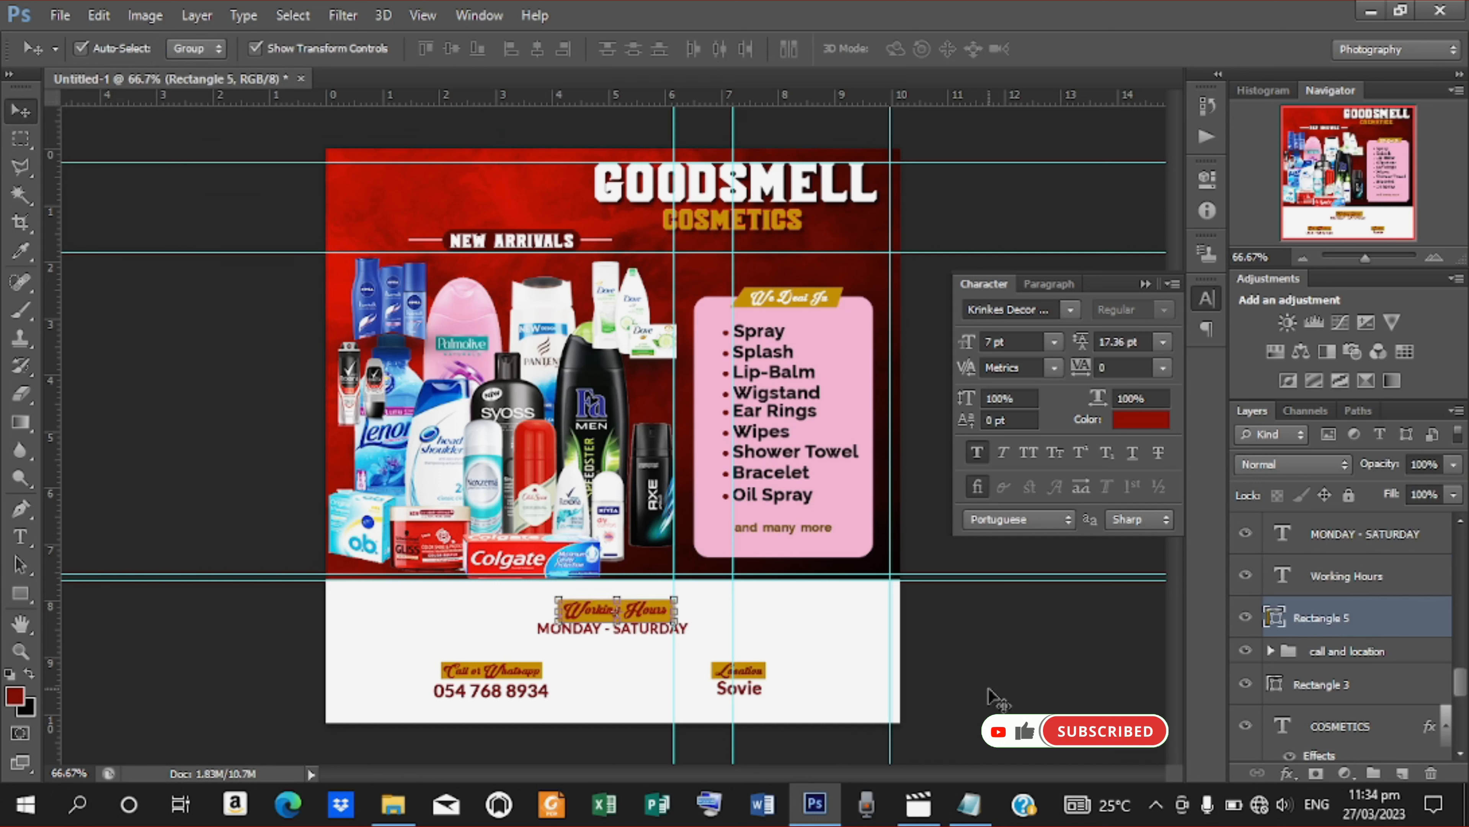
click(1026, 675)
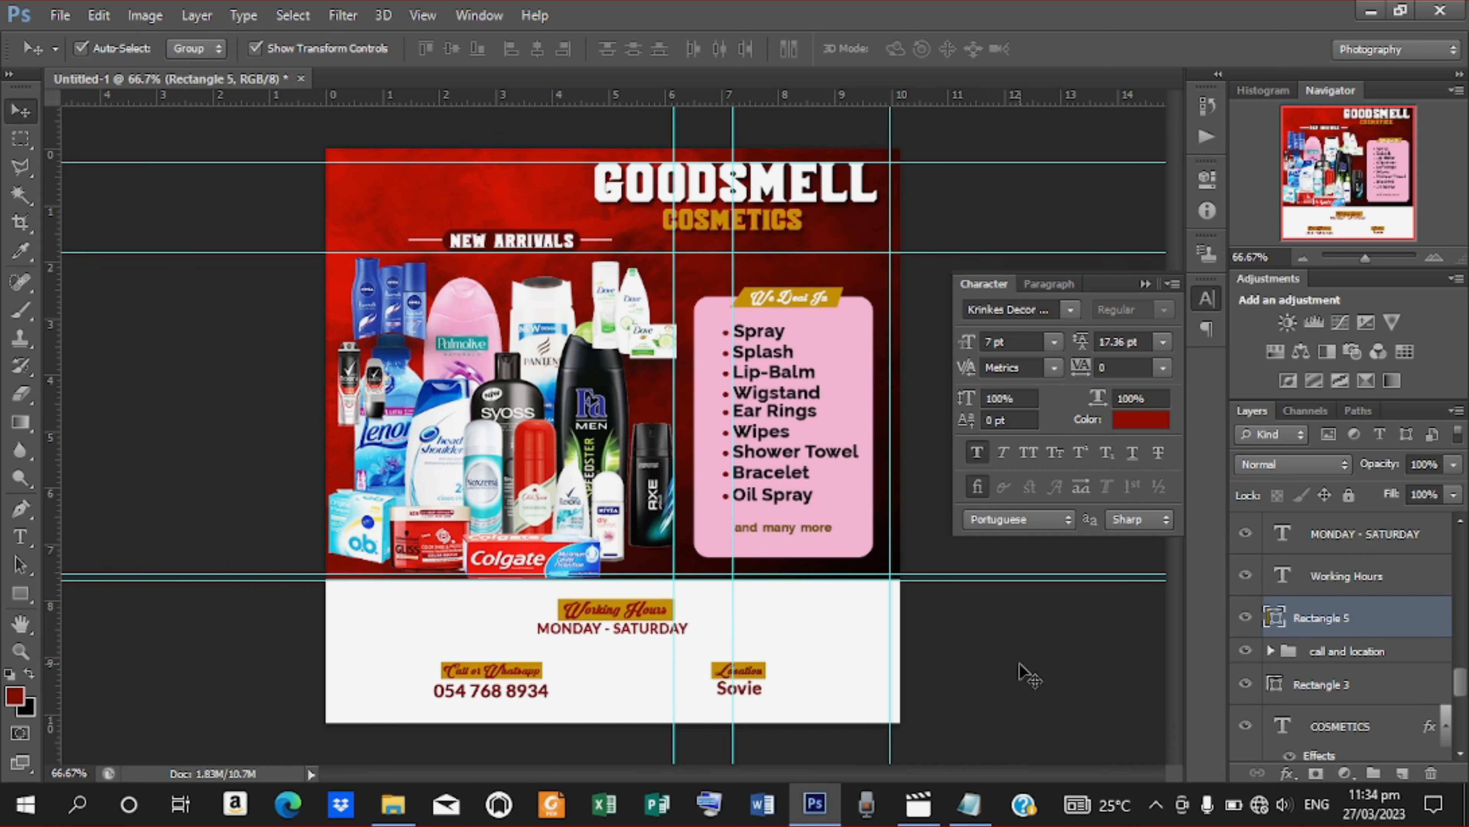